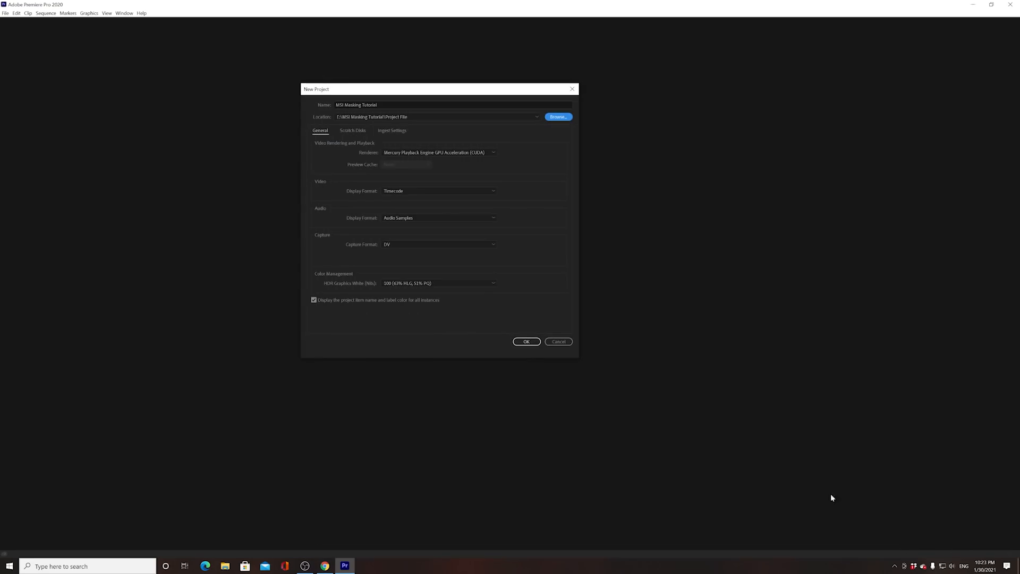
# Create the MSI Masking Tutorial project and import the Clips folder from the MSI Masking Tutorial folder on the Olu 14 (E:) drive.
pyautogui.click(523, 343)
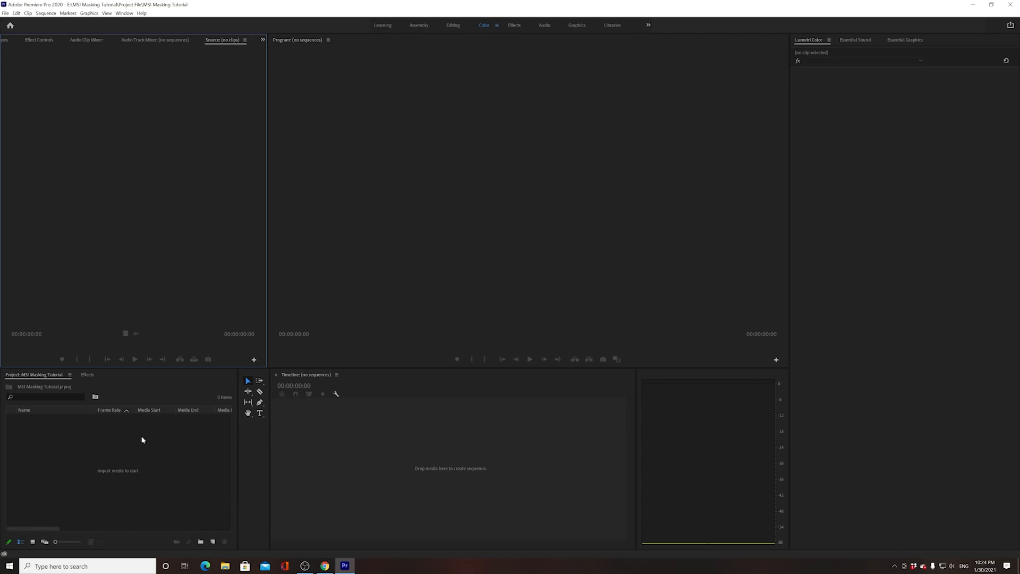
pyautogui.rightClick(123, 436)
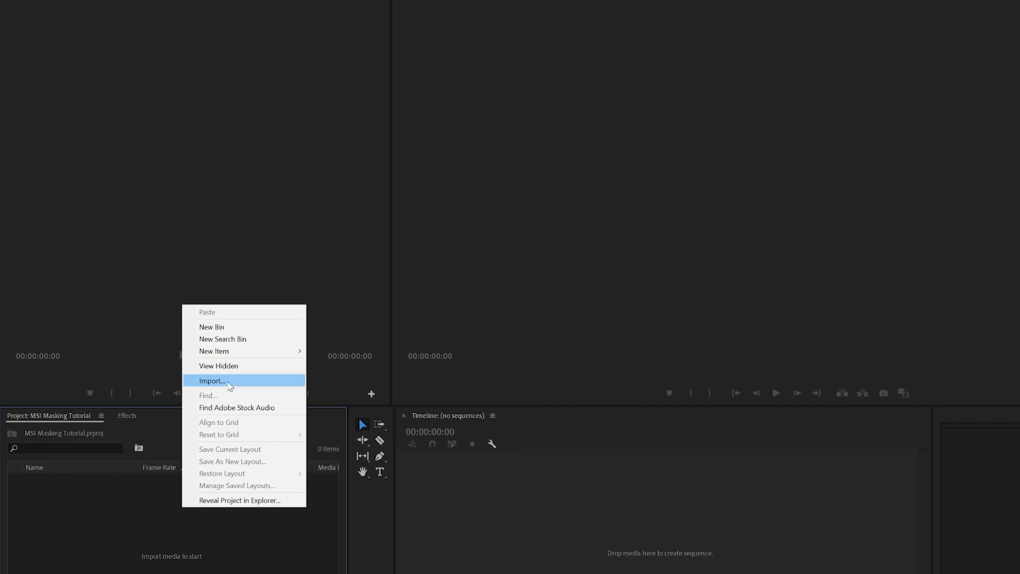
pyautogui.click(228, 381)
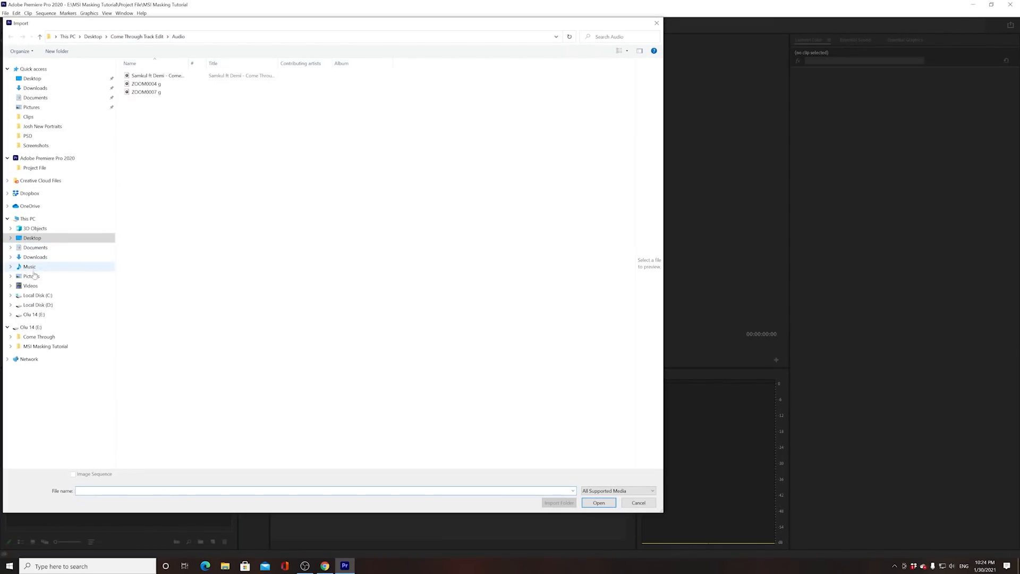
pyautogui.click(38, 315)
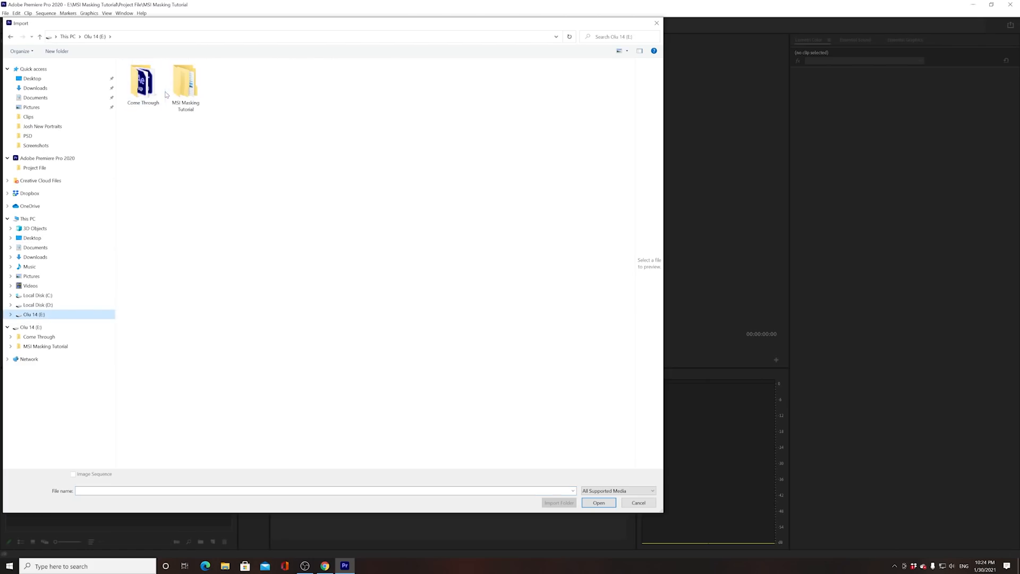
pyautogui.doubleClick(180, 85)
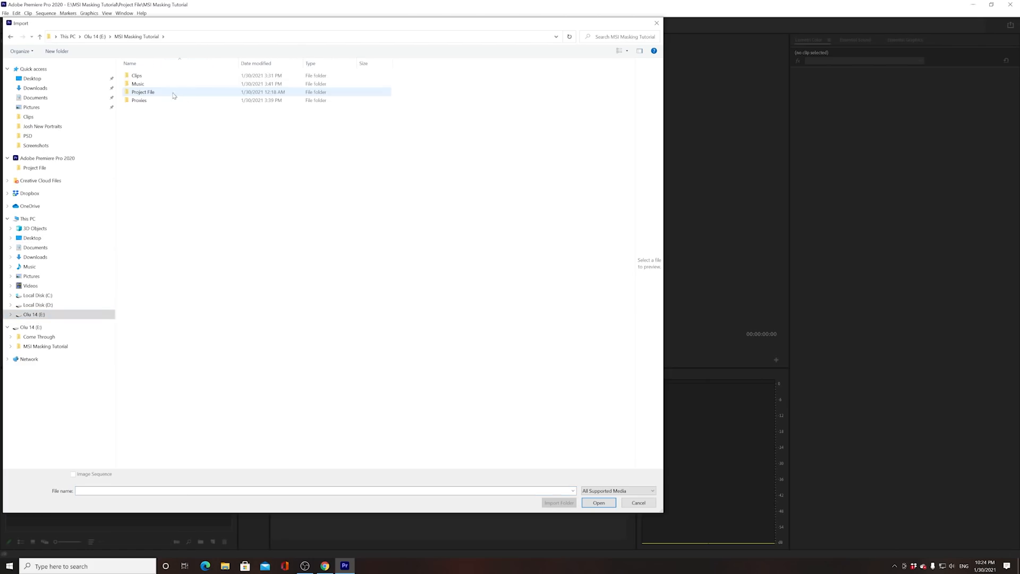
pyautogui.click(139, 78)
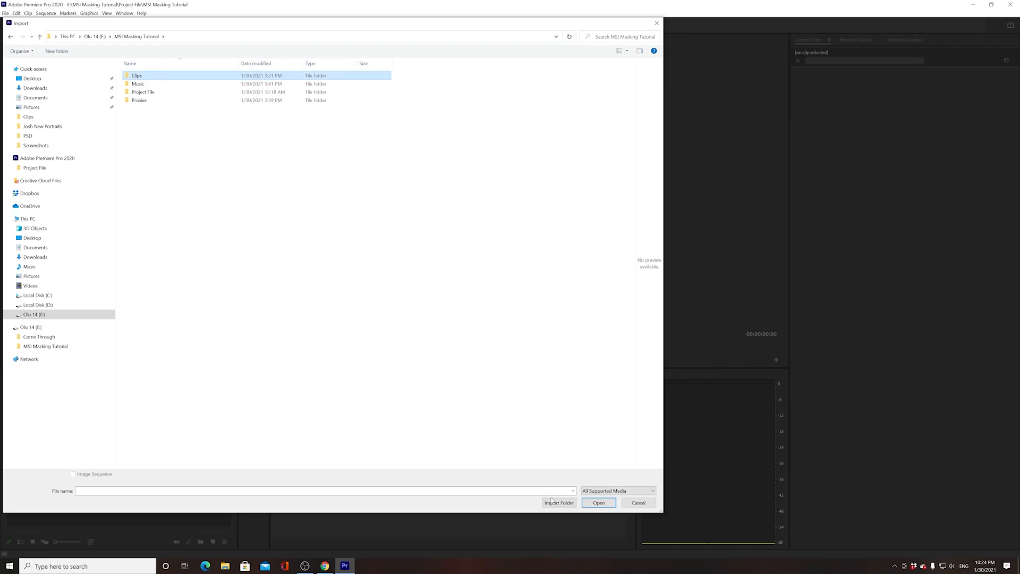
pyautogui.click(558, 502)
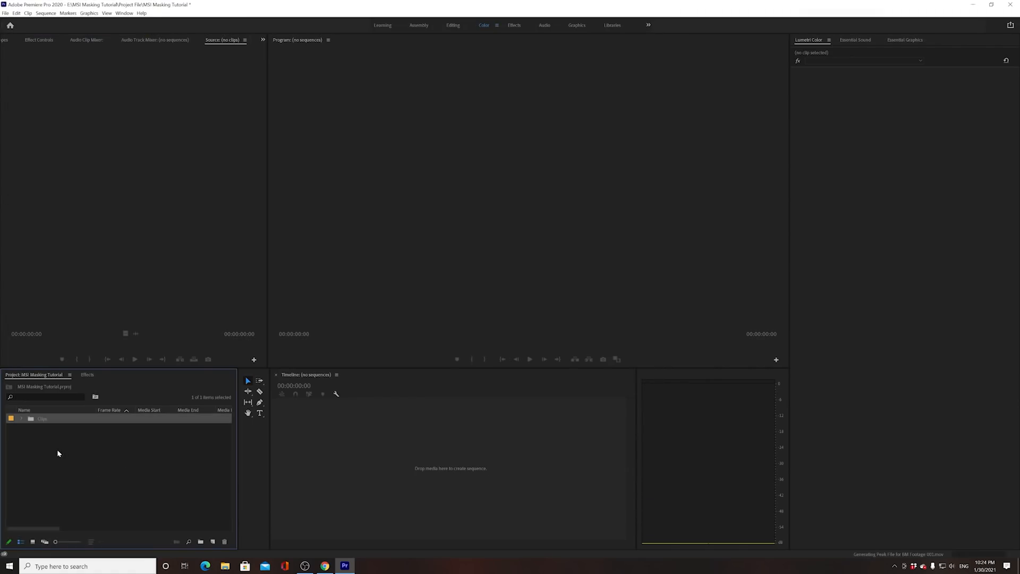
# Import the whole Music folder from the MSI Masking Tutorial folder into the project.
pyautogui.rightClick(64, 445)
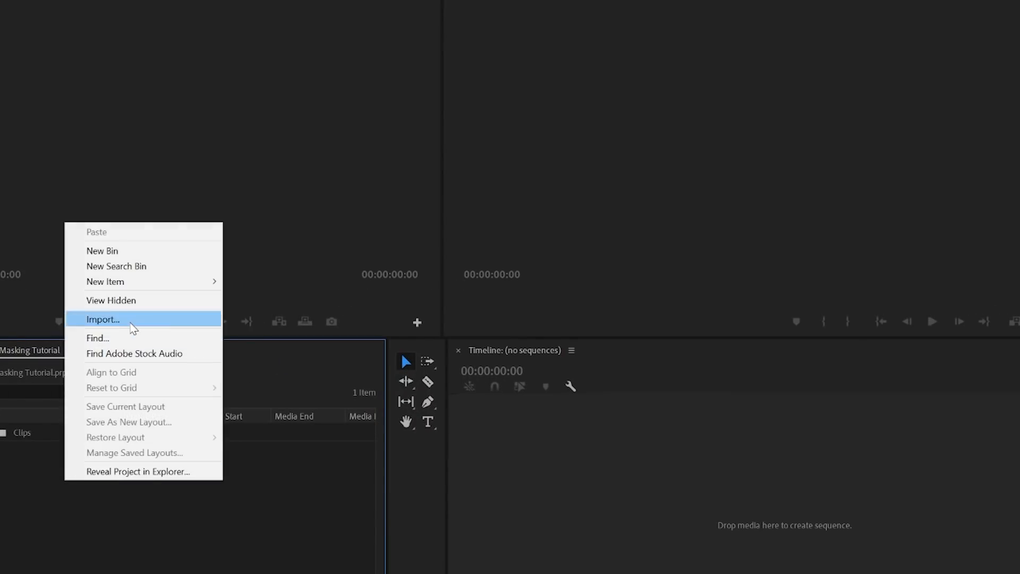
pyautogui.click(131, 322)
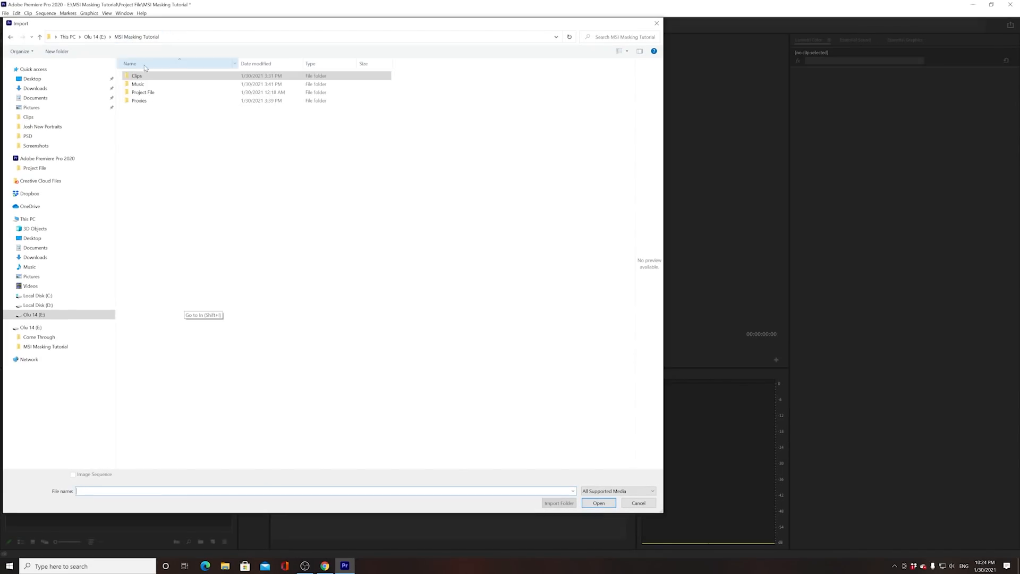
pyautogui.click(142, 85)
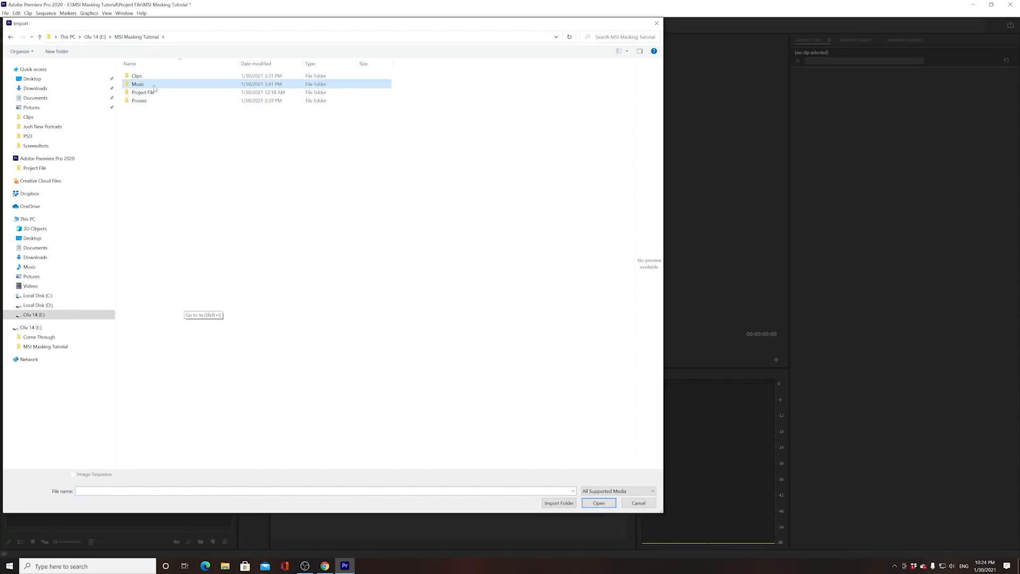
pyautogui.doubleClick(153, 86)
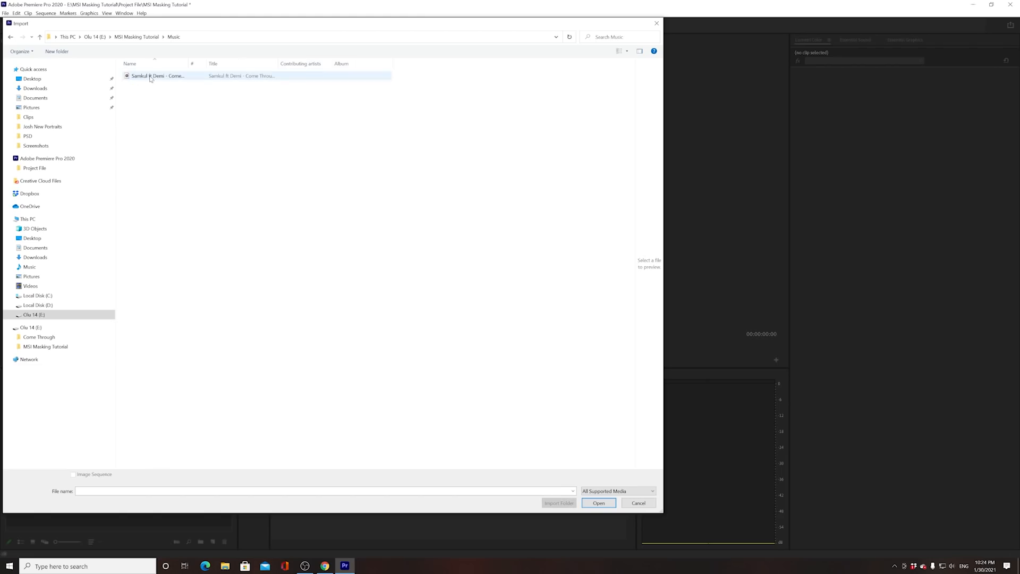
pyautogui.click(136, 36)
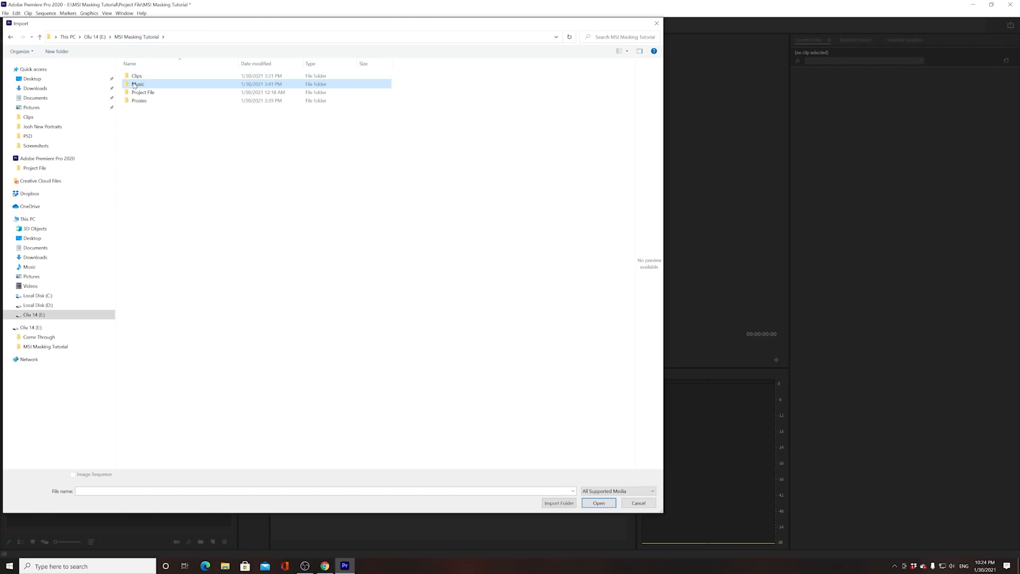
pyautogui.click(557, 503)
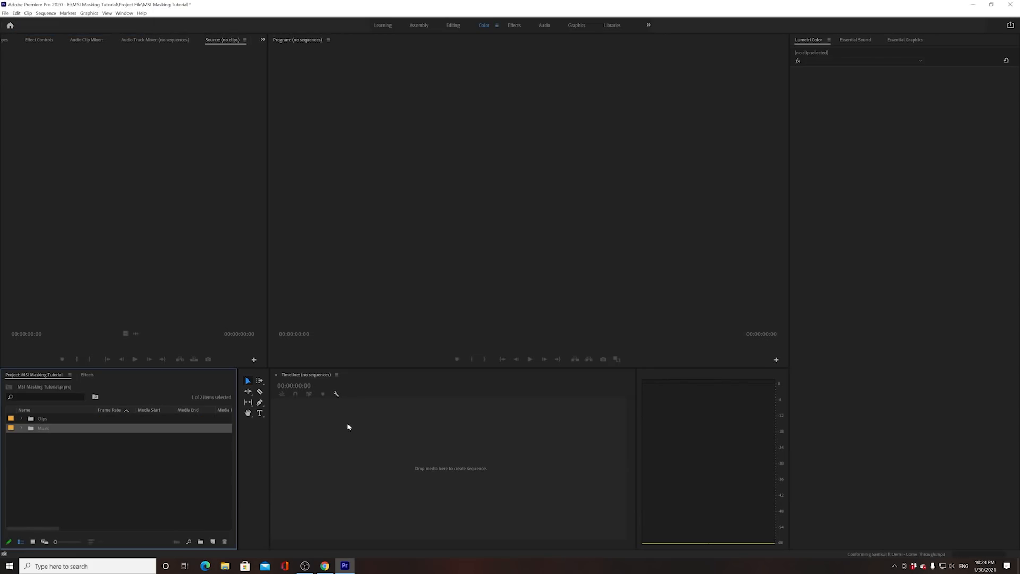
# Create a new sequence named Tutorial from the custom 1920 1080 23.976 fps preset.
pyautogui.rightClick(103, 451)
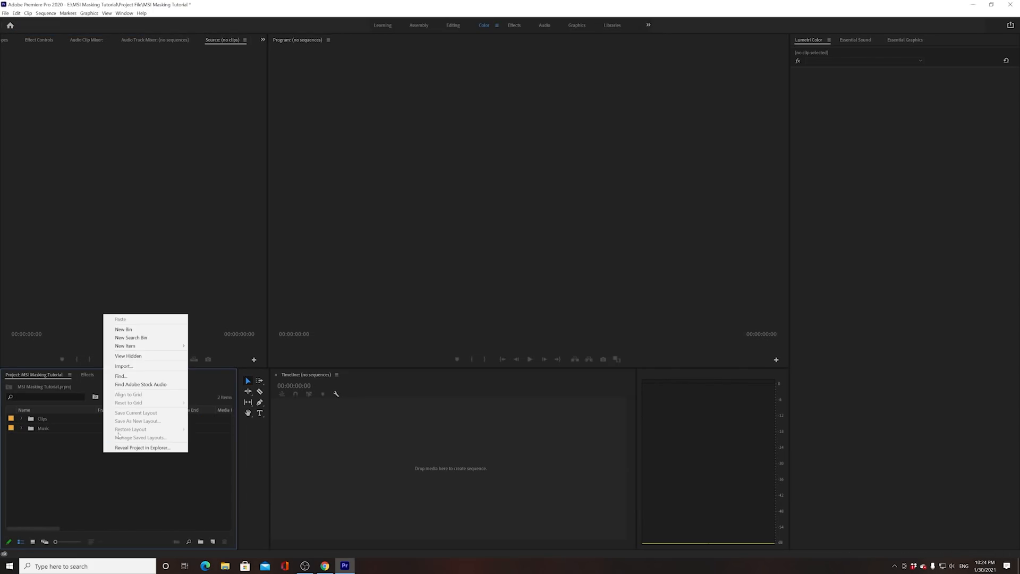
pyautogui.moveTo(150, 348)
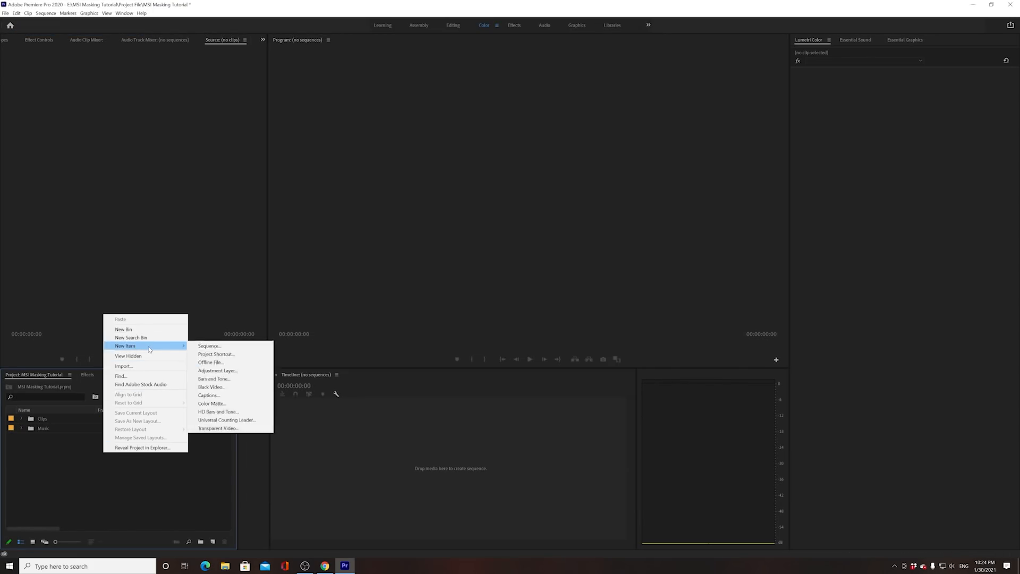
pyautogui.rightClick(47, 449)
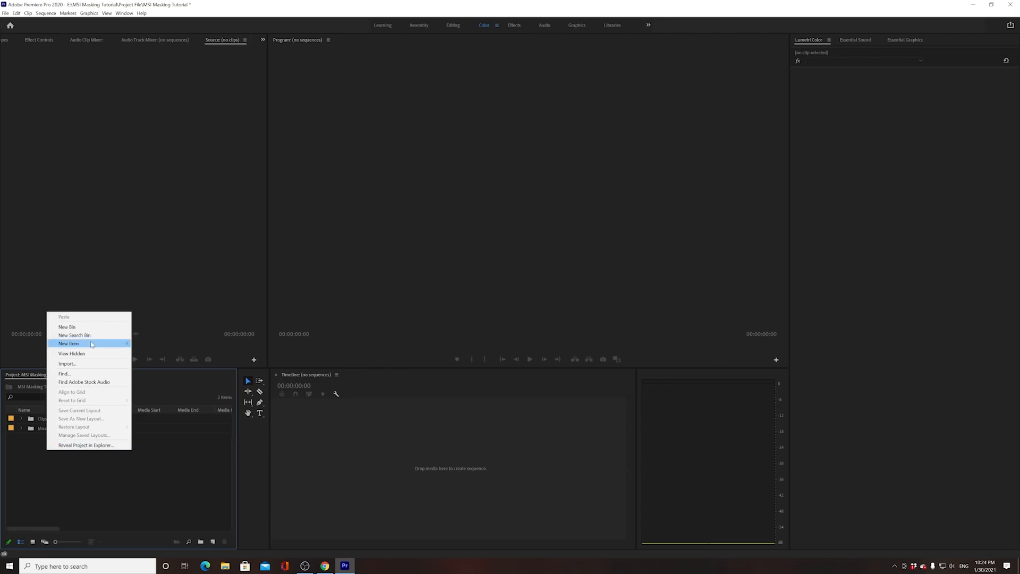
pyautogui.moveTo(101, 345)
pyautogui.click(145, 344)
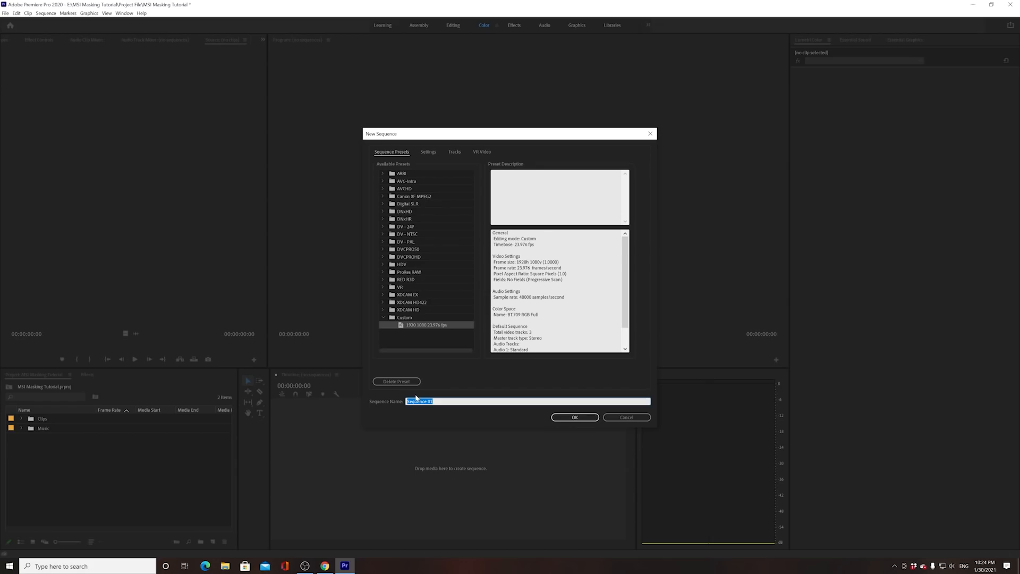
pyautogui.write('Tutorial')
pyautogui.click(564, 418)
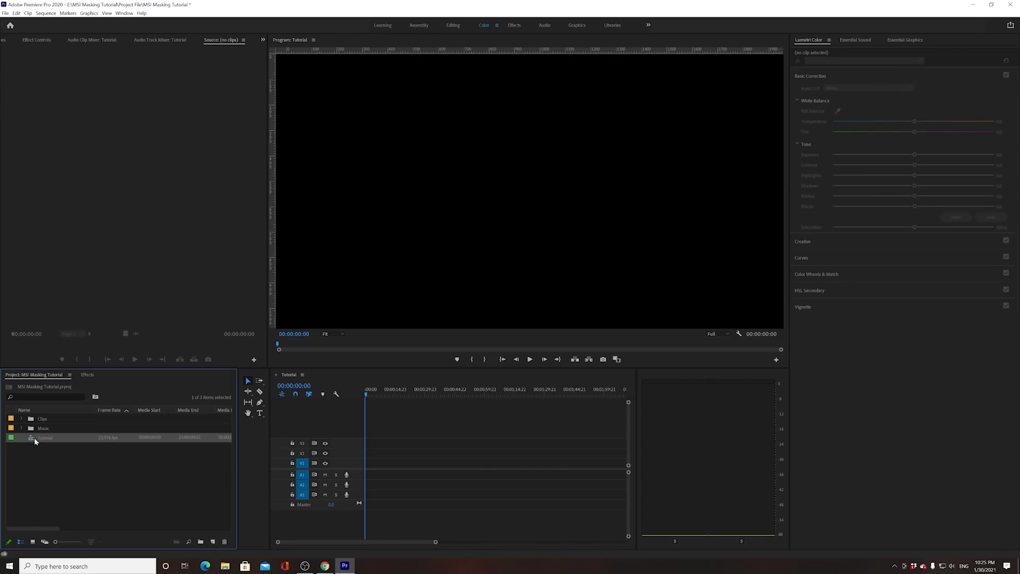
# Set the Tutorial sequence's timebase to 24.00 frames/second with Square Pixels (1.0) as the pixel aspect ratio.
pyautogui.click(46, 13)
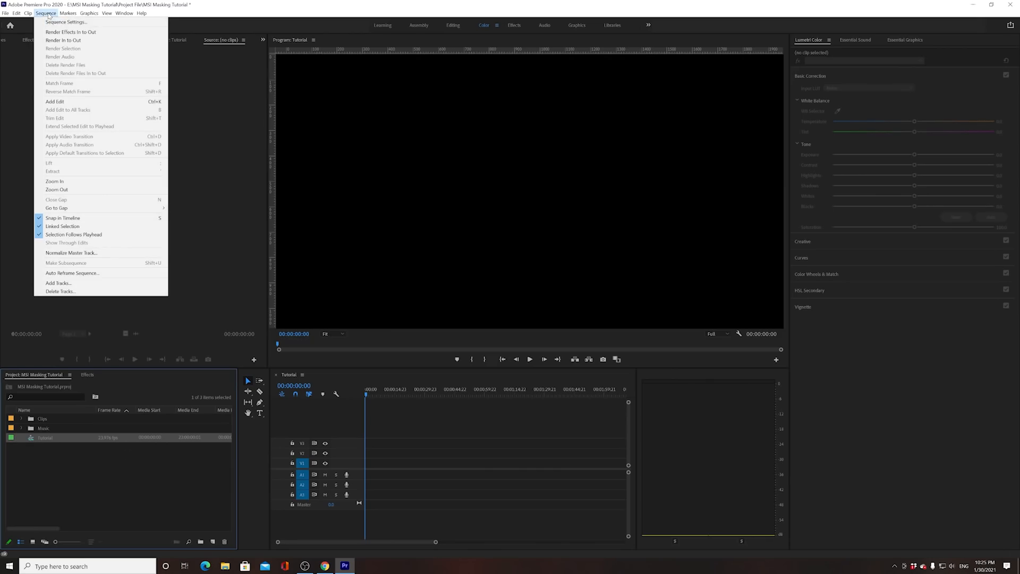
pyautogui.click(51, 22)
pyautogui.moveTo(98, 14); pyautogui.dragTo(512, 120)
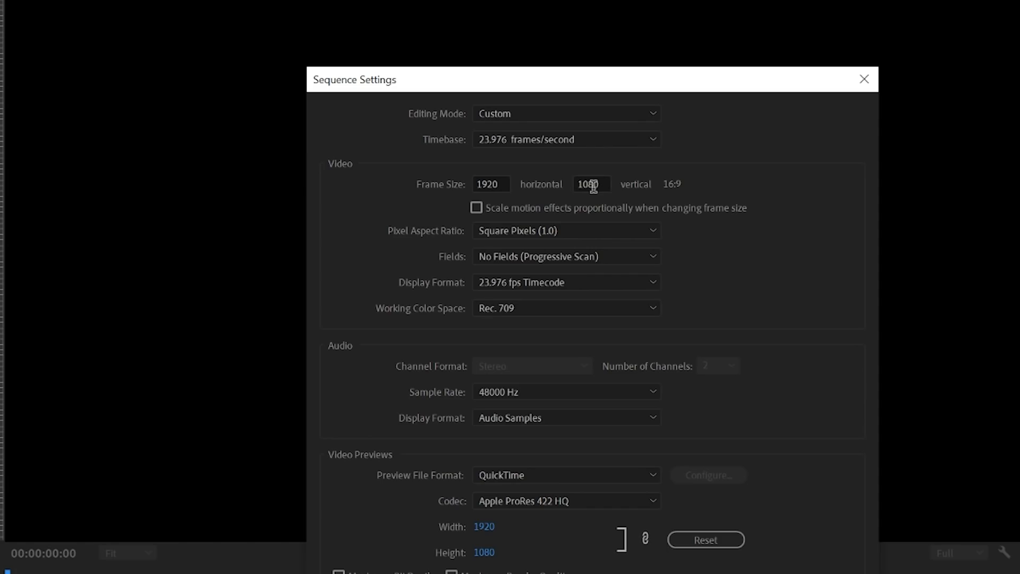
pyautogui.click(503, 140)
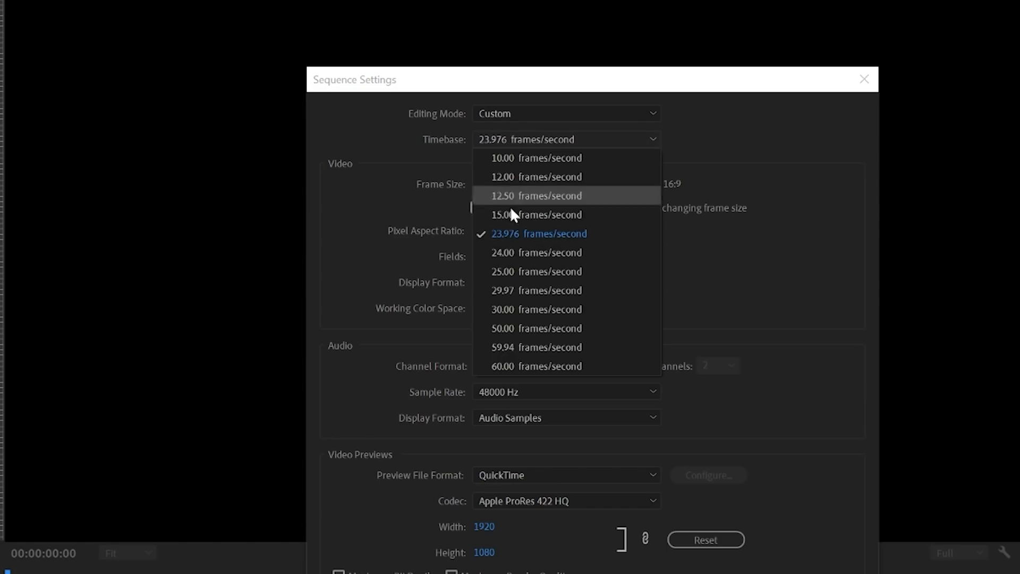
pyautogui.click(509, 253)
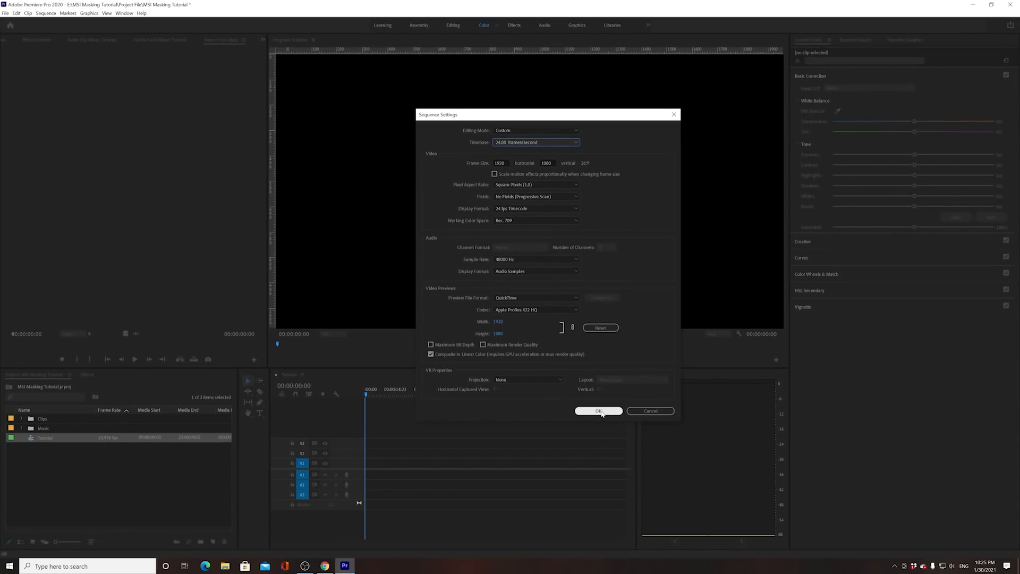
pyautogui.click(532, 186)
pyautogui.click(517, 193)
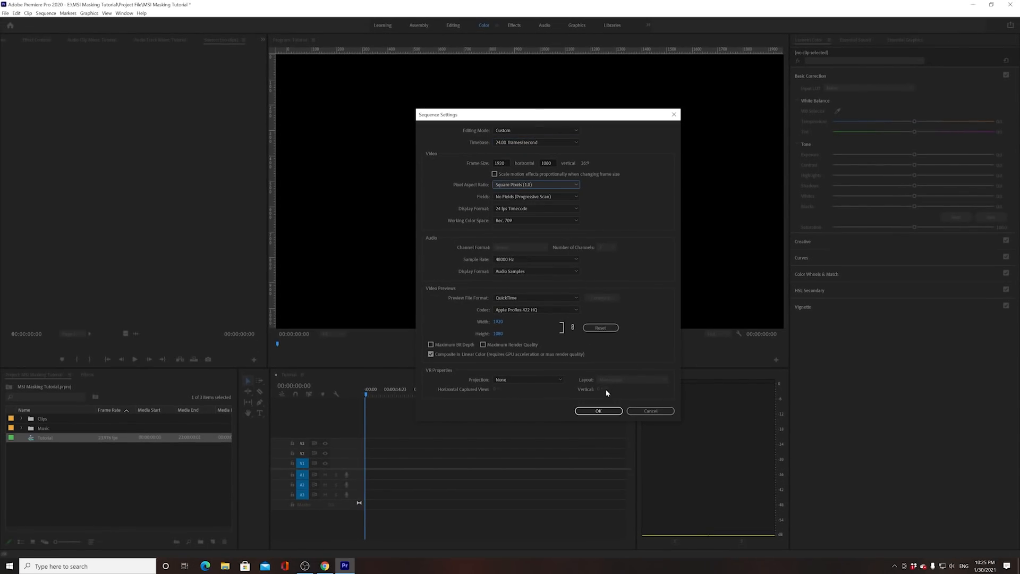
pyautogui.click(598, 410)
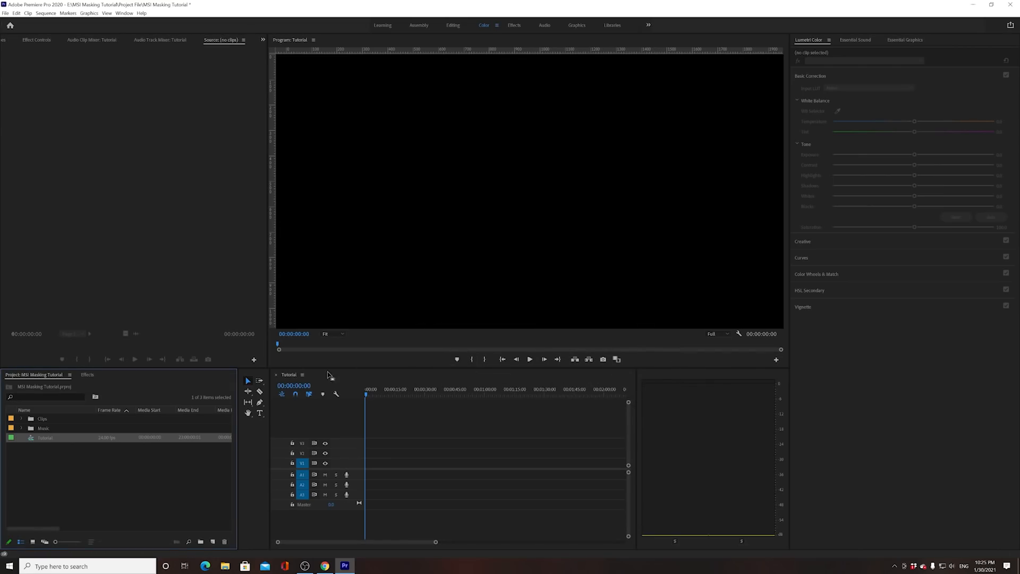
# Expand the Clips bin, open BM Footage 001.mov in the source monitor, and scrub and briefly play it.
pyautogui.click(21, 419)
pyautogui.doubleClick(39, 430)
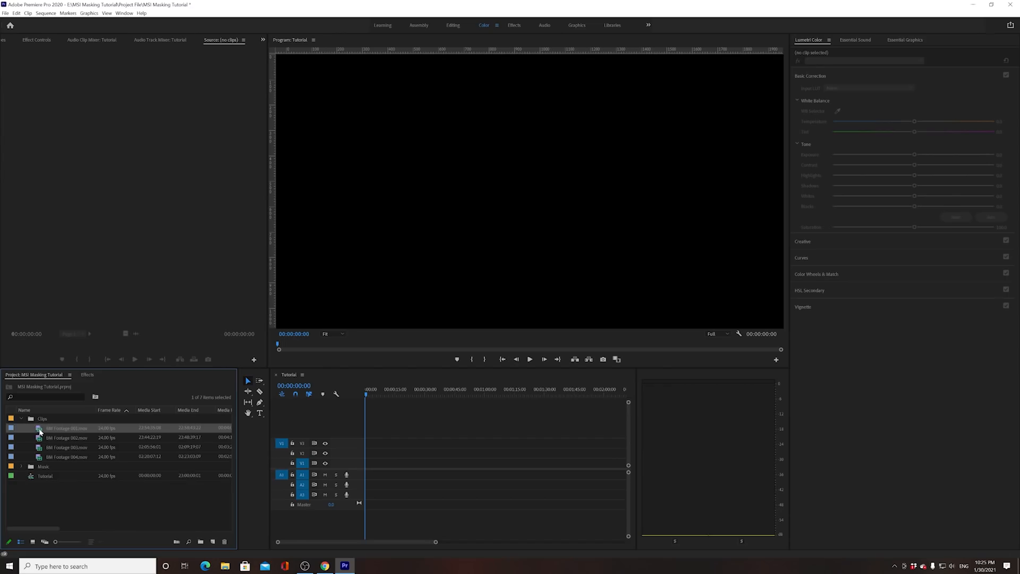
pyautogui.moveTo(28, 346); pyautogui.dragTo(100, 362)
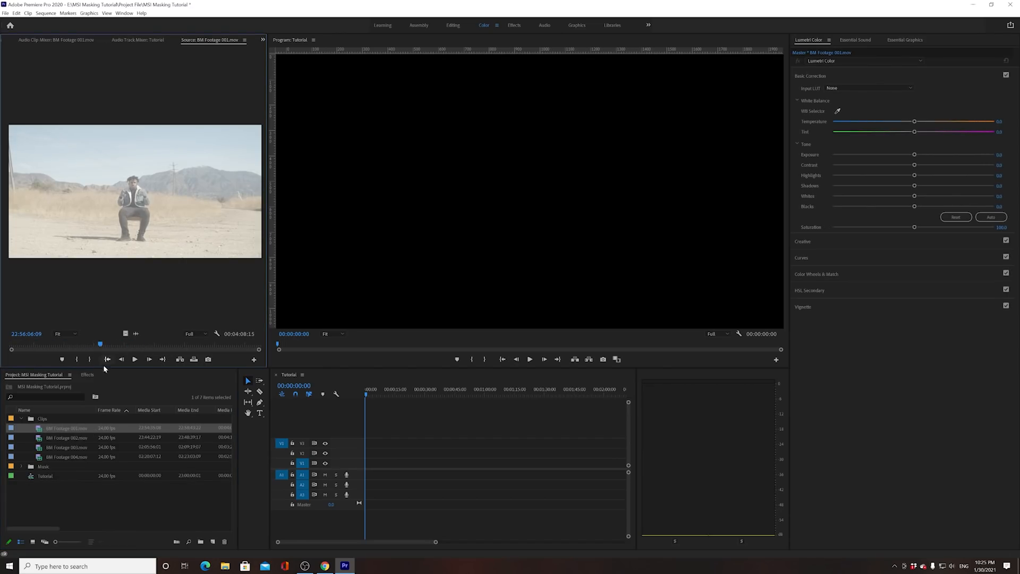
pyautogui.click(136, 360)
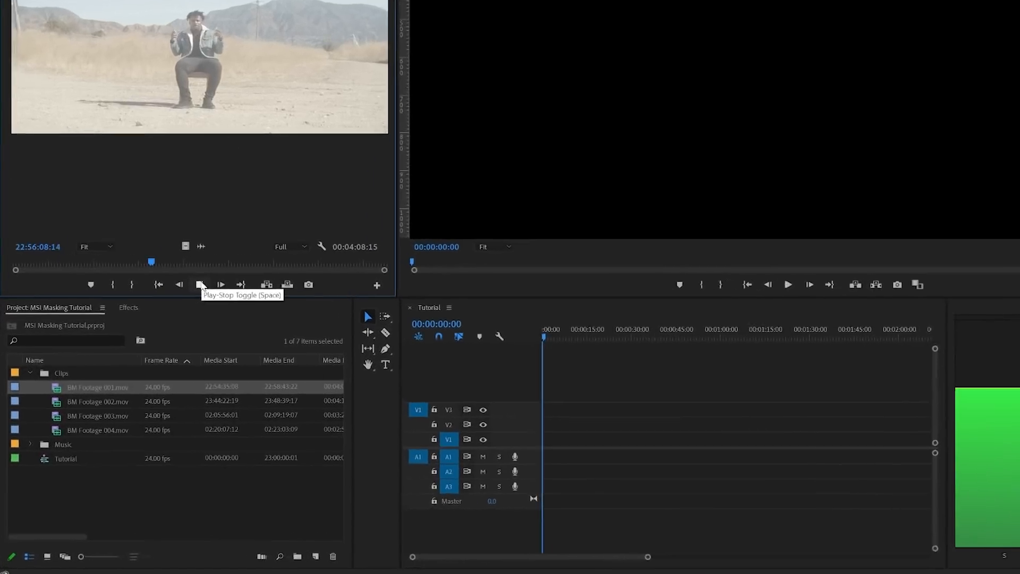
pyautogui.click(136, 359)
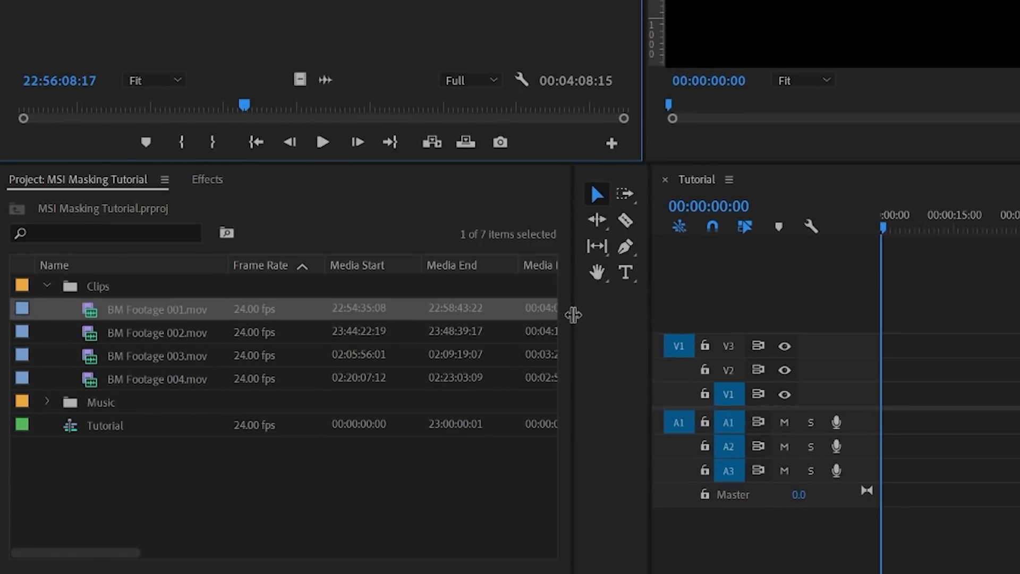
# Widen the project's item list and check the frame rate, duration and video info of the clips.
pyautogui.moveTo(639, 318); pyautogui.dragTo(655, 318)
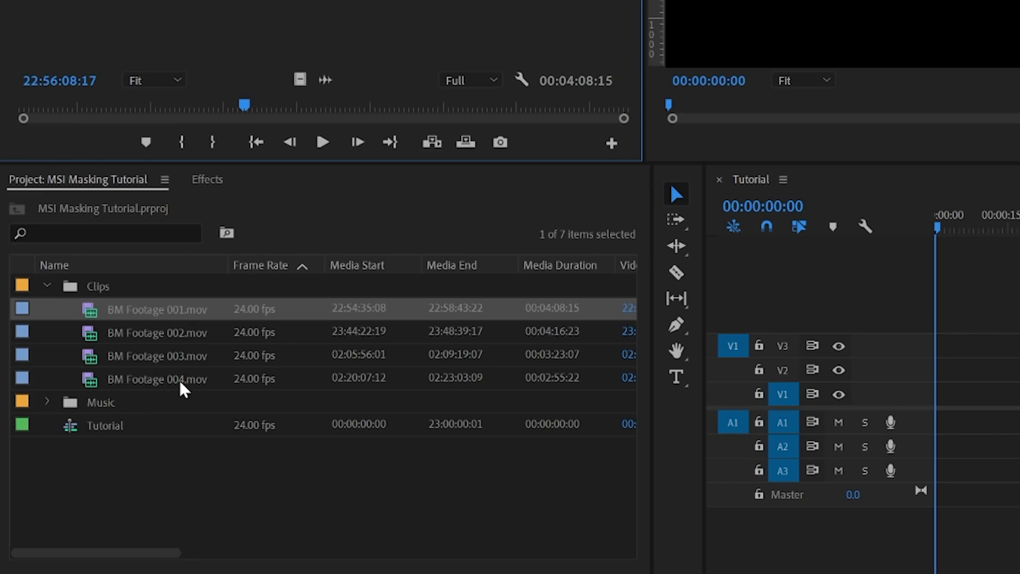
pyautogui.moveTo(90, 553); pyautogui.dragTo(328, 551)
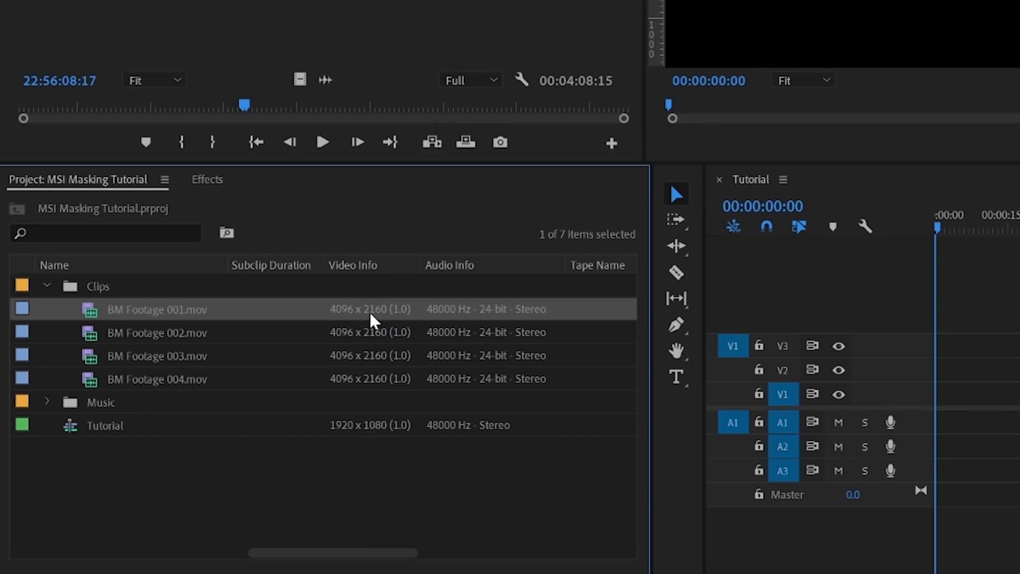
pyautogui.moveTo(355, 553); pyautogui.dragTo(2, 531)
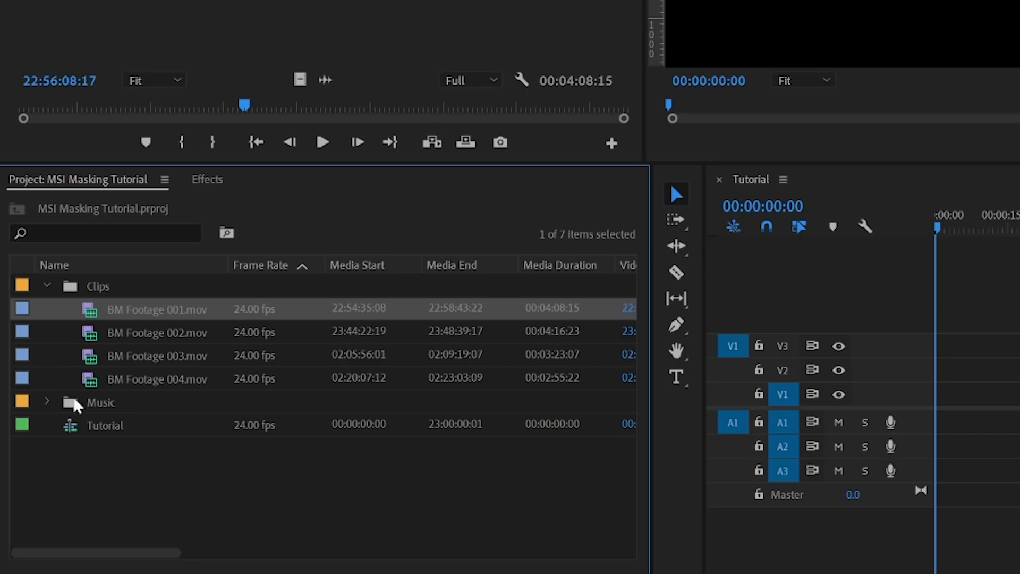
# Select the four BM Footage clips in the Clips bin and look through the individual clips.
pyautogui.moveTo(92, 313)
pyautogui.click(67, 319)
pyautogui.moveTo(68, 322)
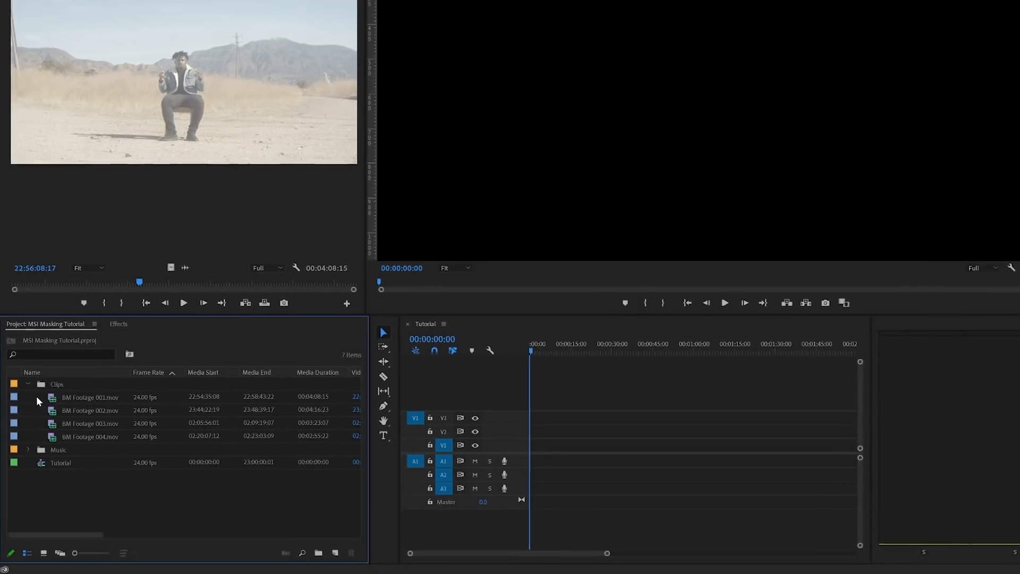
pyautogui.moveTo(45, 361); pyautogui.dragTo(95, 412)
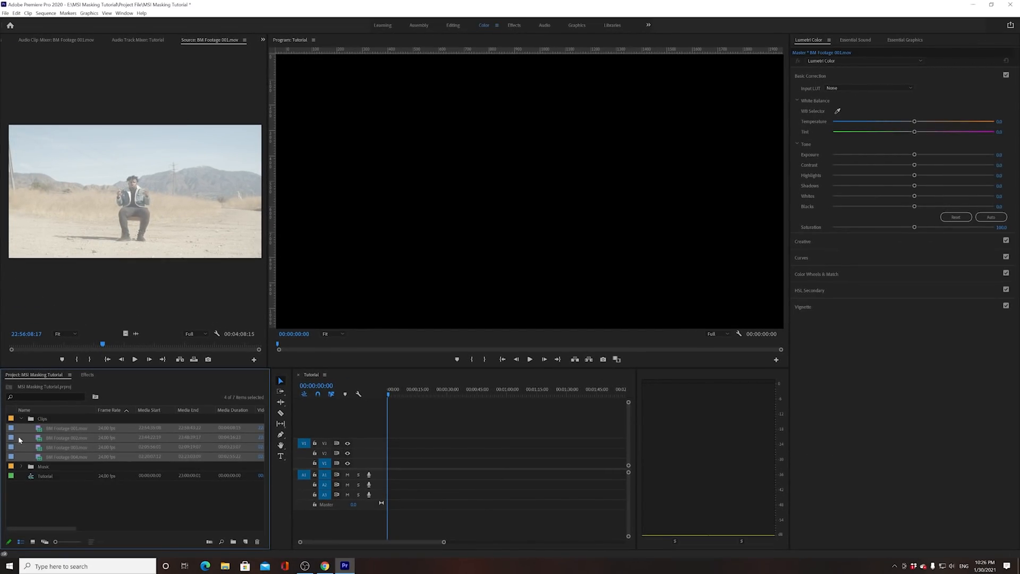
pyautogui.click(39, 432)
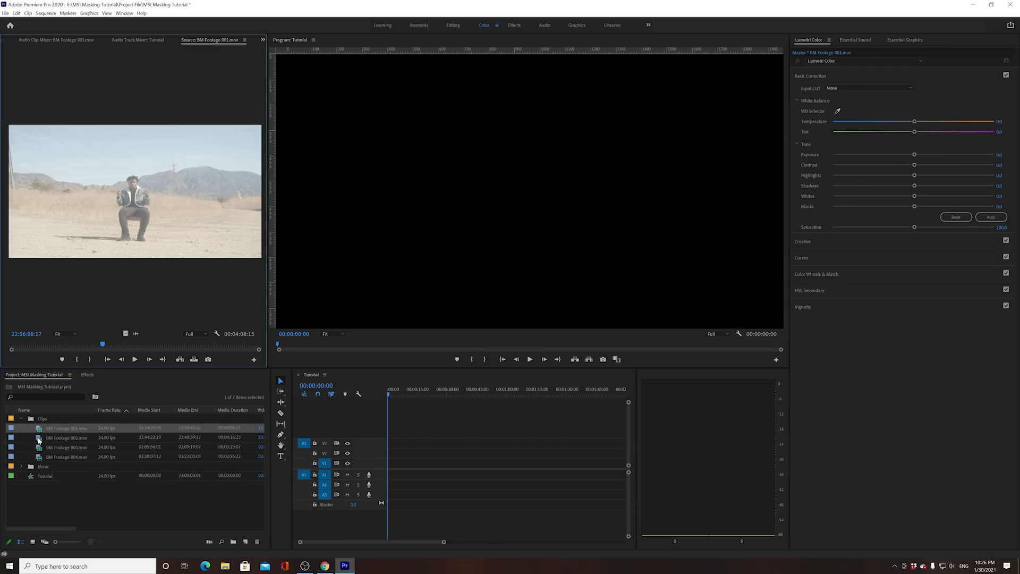
pyautogui.doubleClick(39, 437)
pyautogui.doubleClick(38, 450)
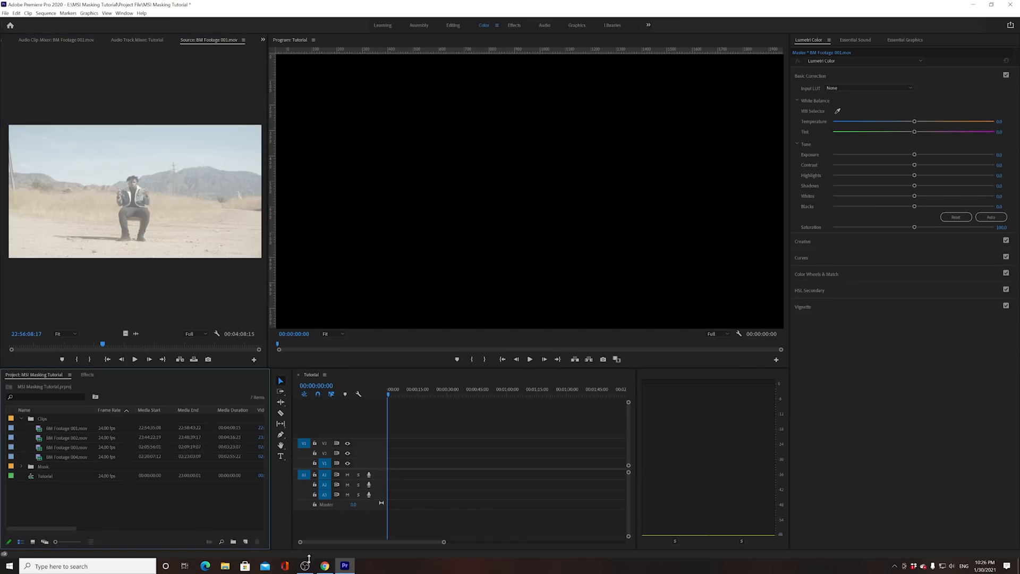
# Switch to the Google calculator in Chrome and divide the clip's frame width of 4096 by 9.
pyautogui.click(324, 566)
pyautogui.moveTo(153, 11); pyautogui.dragTo(500, 28)
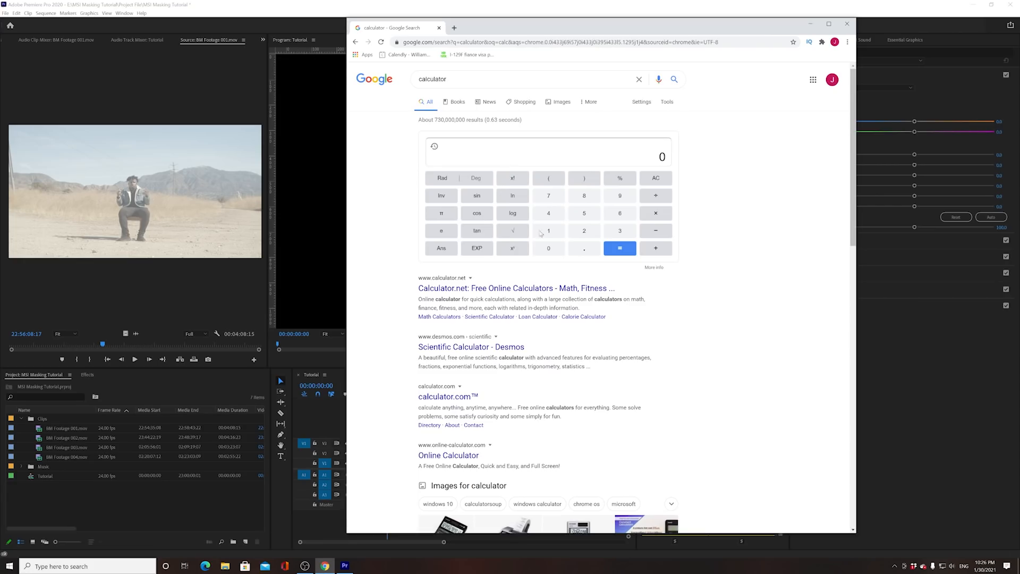
pyautogui.click(558, 218)
pyautogui.click(554, 248)
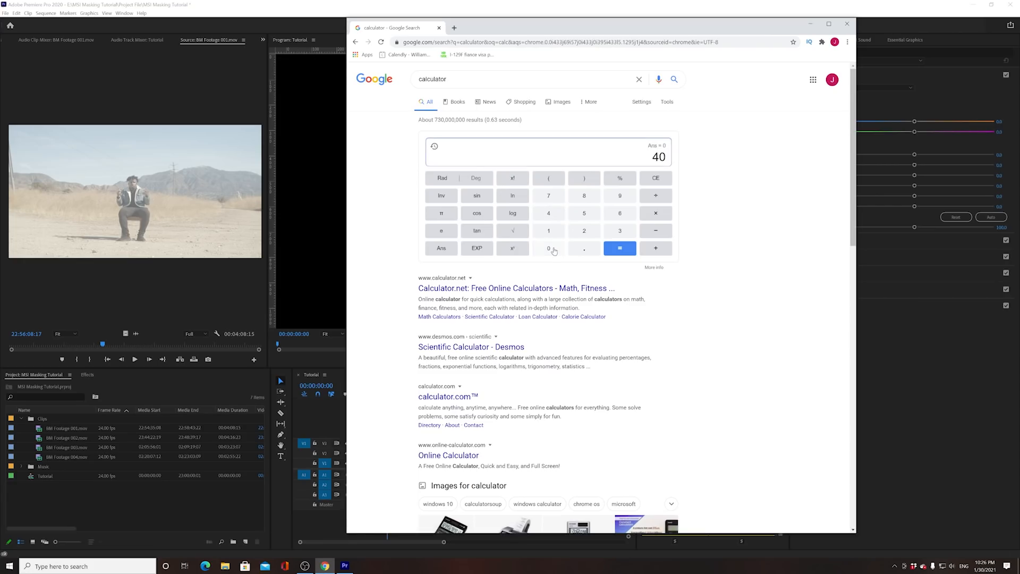
pyautogui.click(619, 197)
pyautogui.click(619, 210)
pyautogui.click(655, 197)
pyautogui.click(627, 200)
pyautogui.click(626, 248)
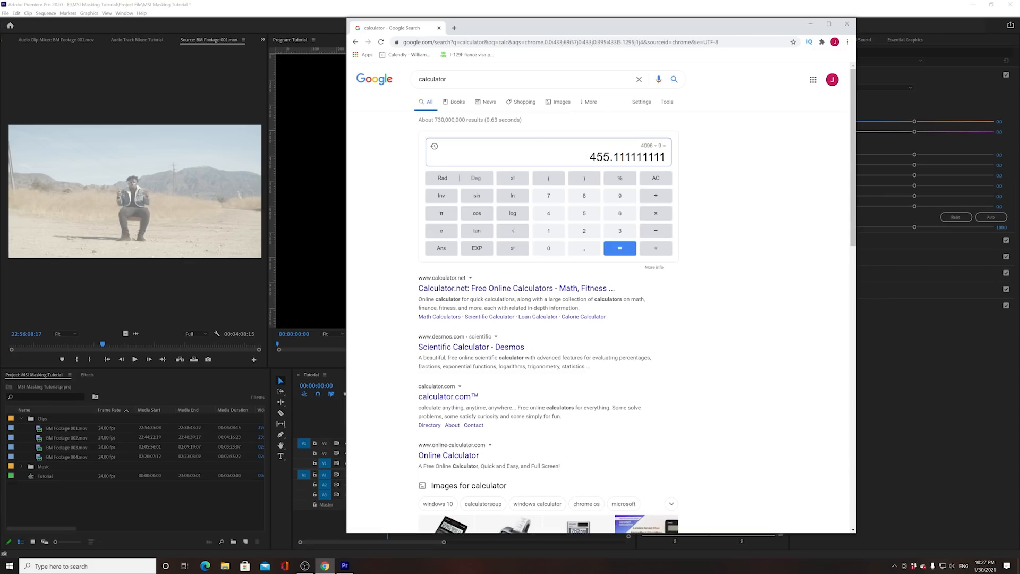
# Divide the clip's frame height of 2160 by 9 in the calculator, and return to Premiere Pro.
pyautogui.click(572, 232)
pyautogui.click(550, 232)
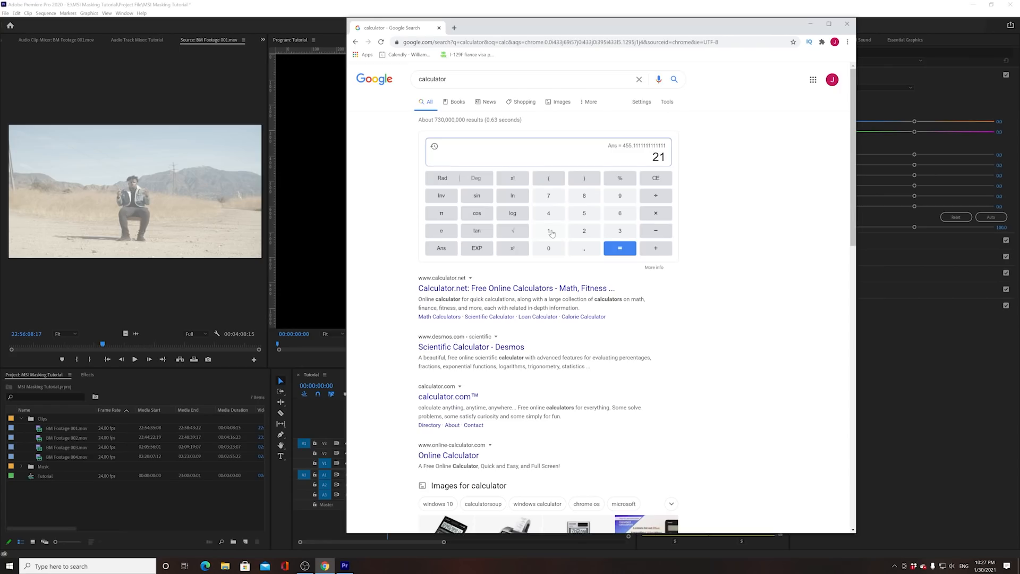
pyautogui.click(621, 215)
pyautogui.click(548, 249)
pyautogui.click(643, 200)
pyautogui.click(621, 197)
pyautogui.click(620, 250)
pyautogui.moveTo(612, 29); pyautogui.dragTo(578, 21)
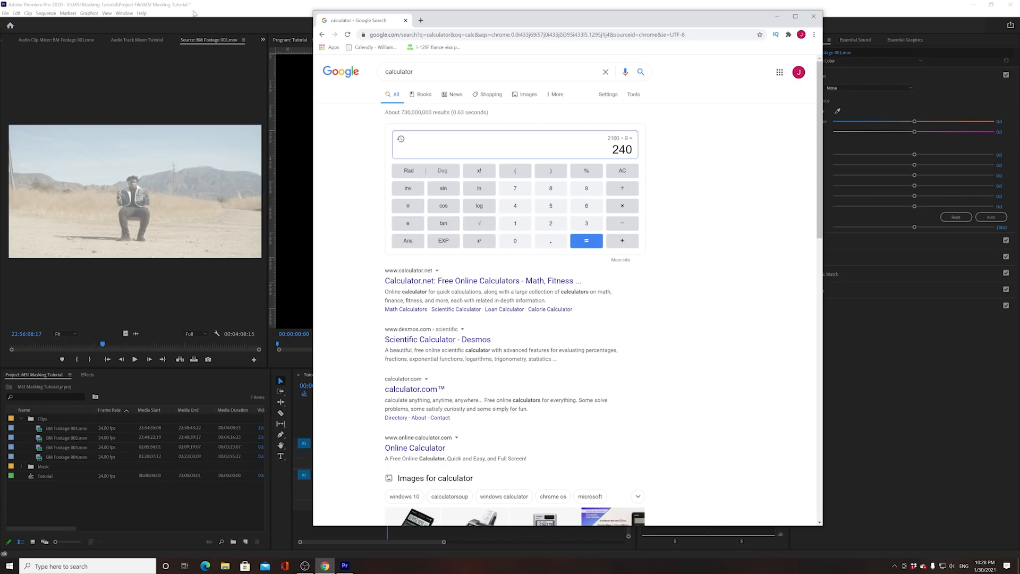
pyautogui.click(195, 12)
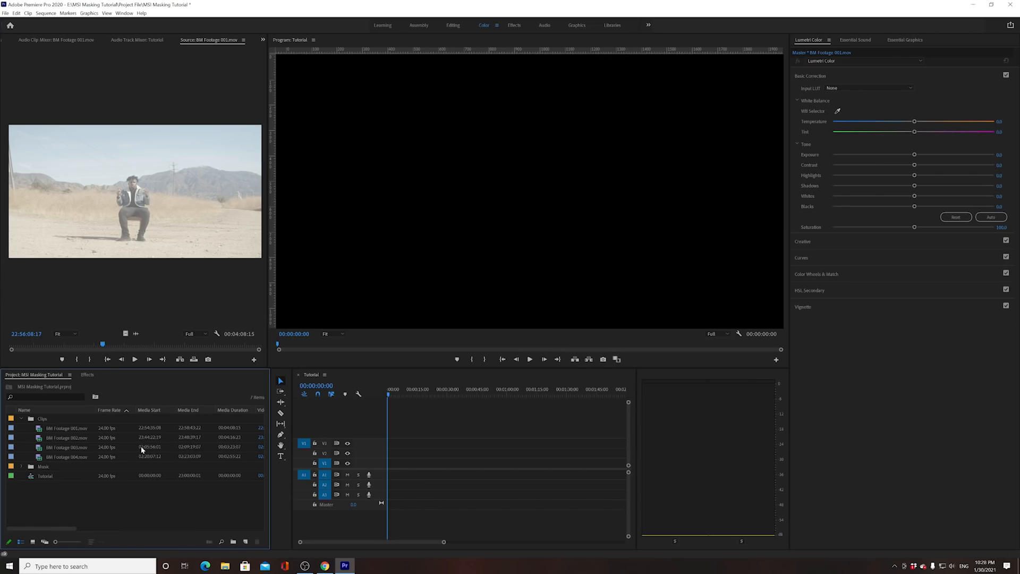
# Launch Adobe Media Encoder and queue BM Footage 001 to 004 from the MSI Masking Tutorial project's Clips folder.
pyautogui.click(9, 565)
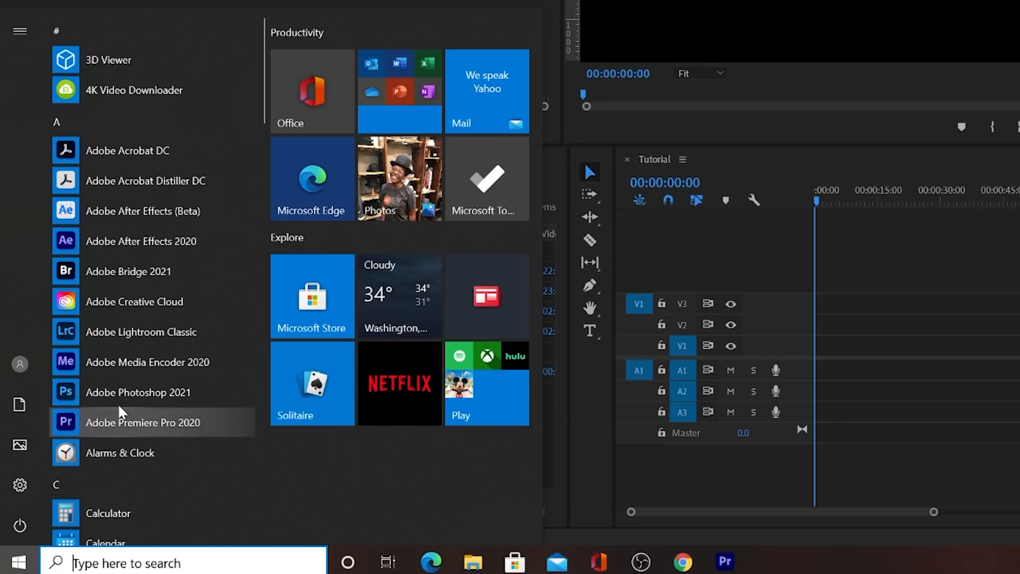
pyautogui.click(130, 363)
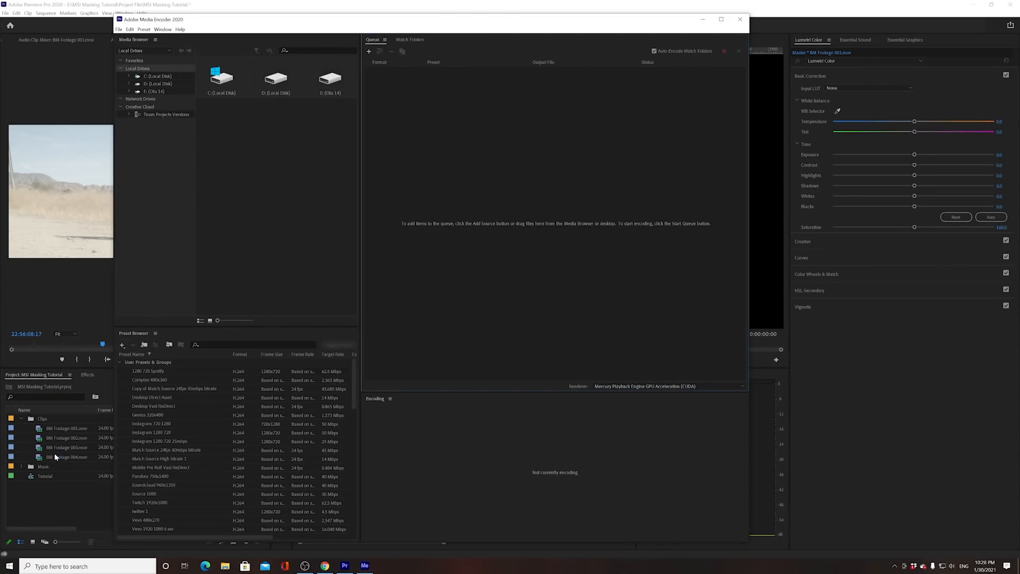
pyautogui.click(370, 51)
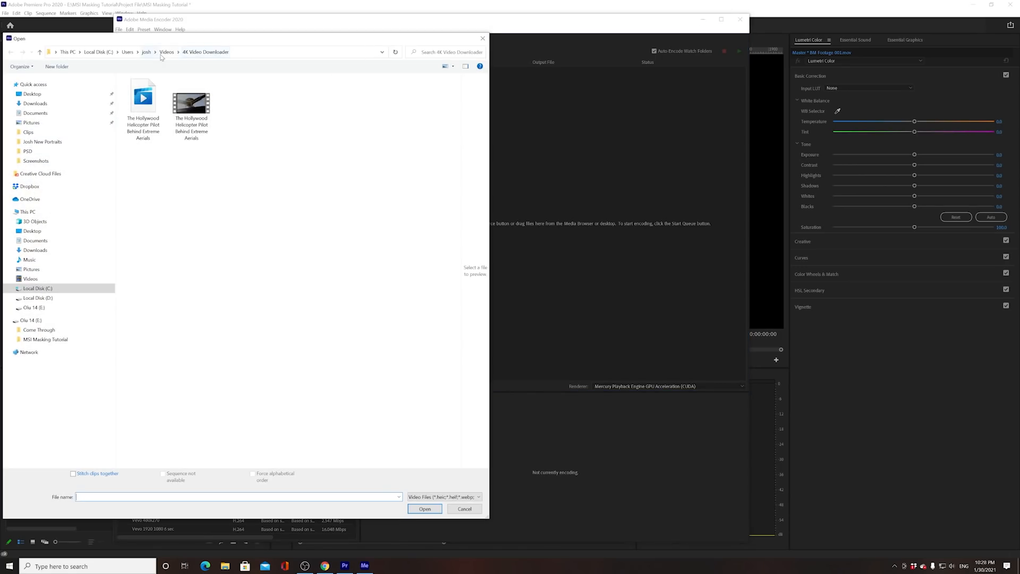
pyautogui.click(54, 309)
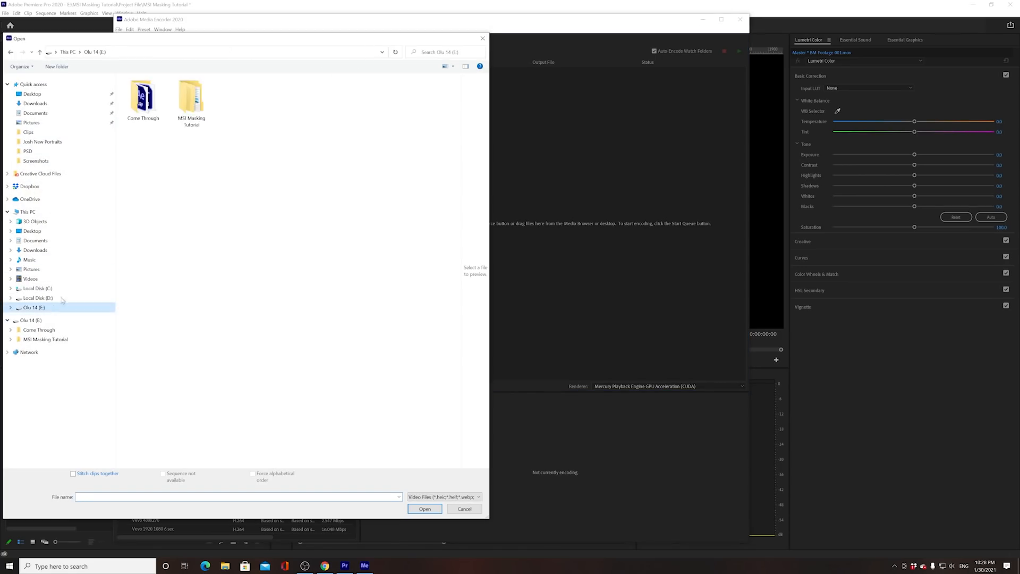
pyautogui.doubleClick(191, 114)
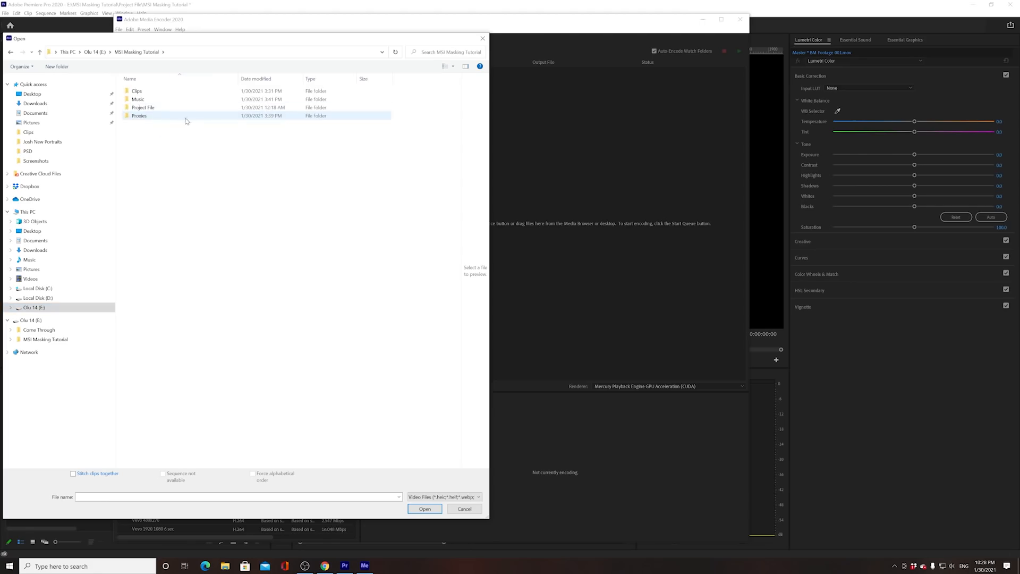
pyautogui.doubleClick(140, 91)
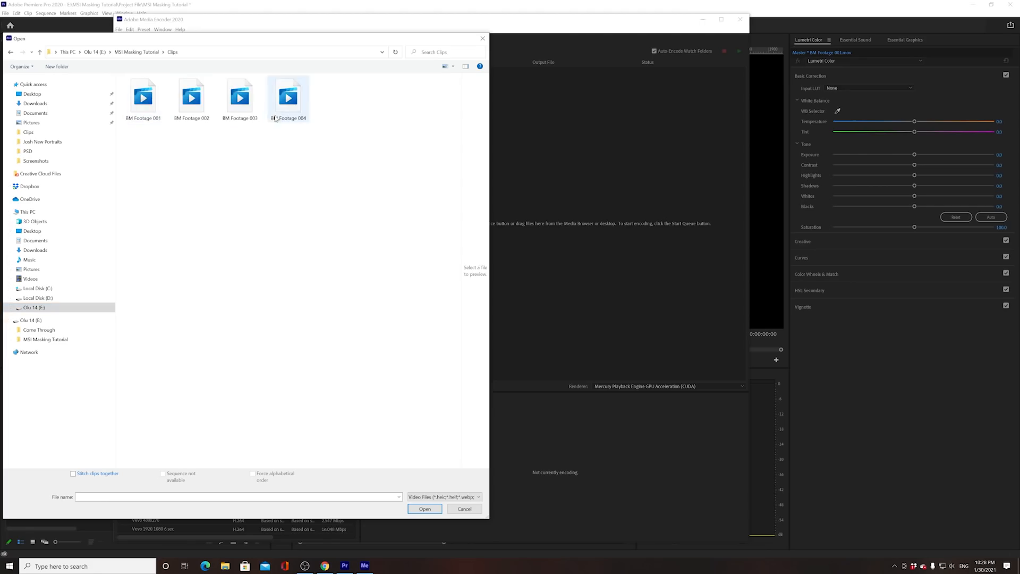
pyautogui.moveTo(285, 141); pyautogui.dragTo(129, 103)
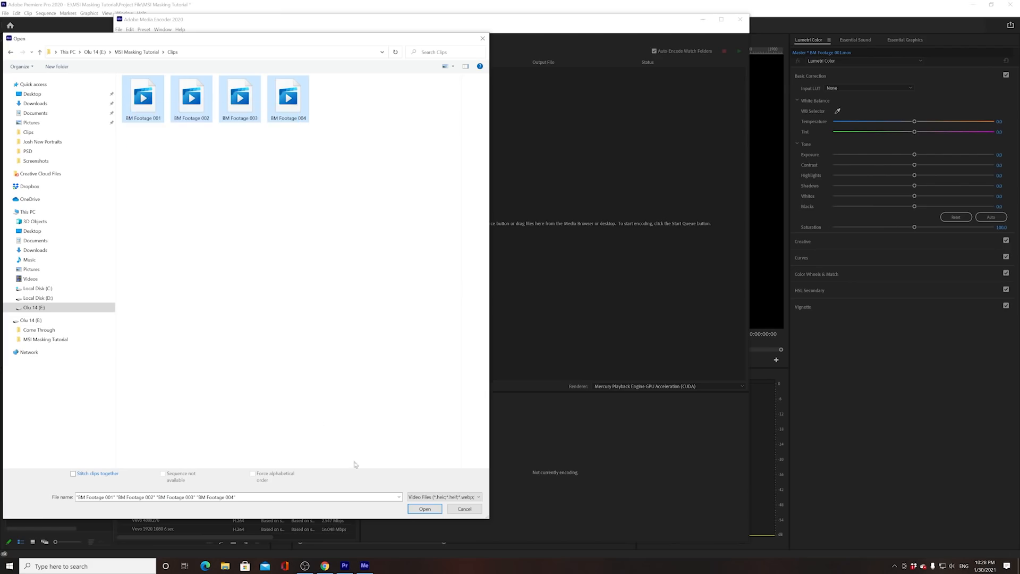
pyautogui.click(424, 509)
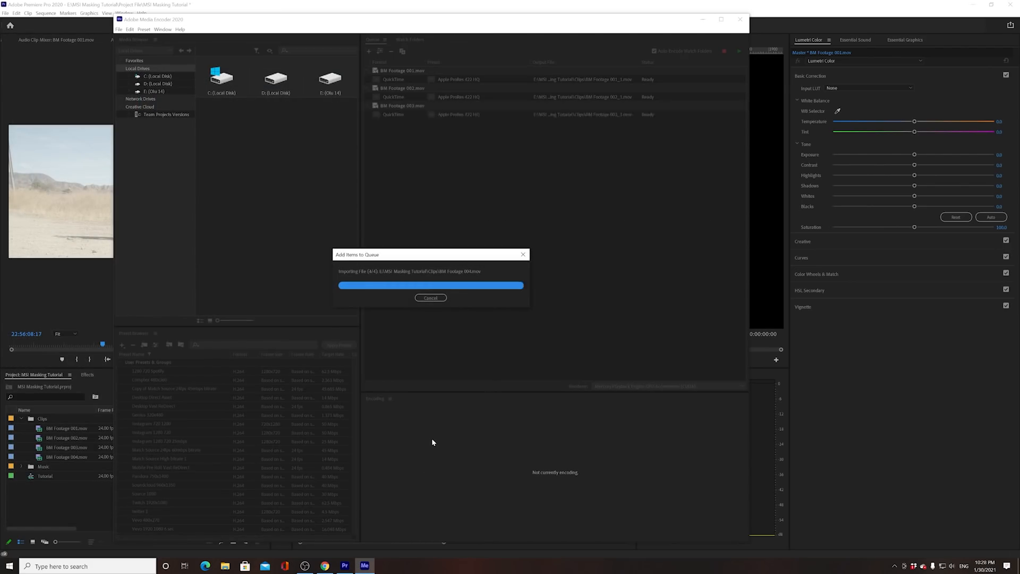
# Open the export settings for all four queued clips together and set the video codec to Apple ProRes 422 LT.
pyautogui.moveTo(601, 173); pyautogui.dragTo(400, 72)
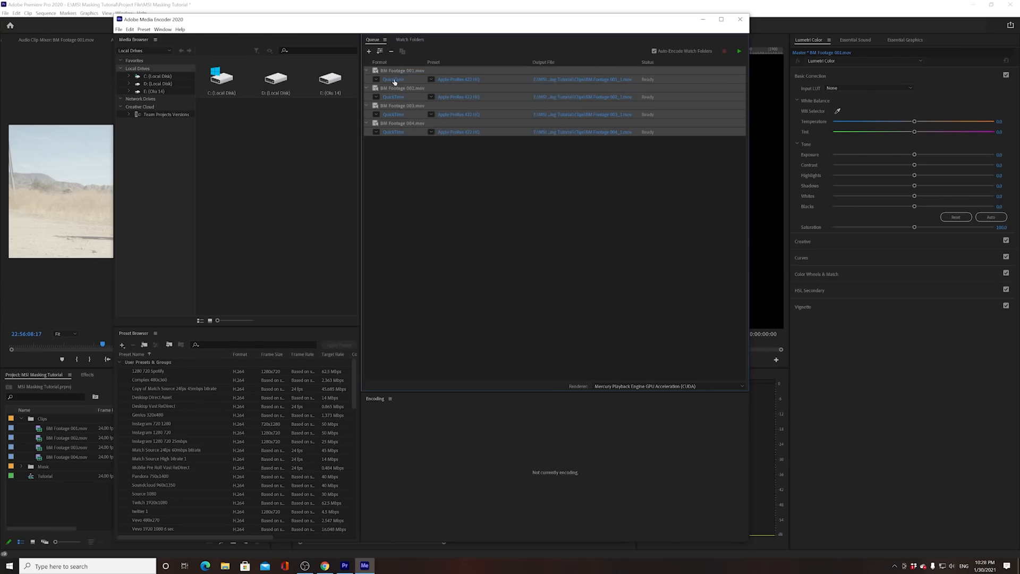
pyautogui.click(396, 79)
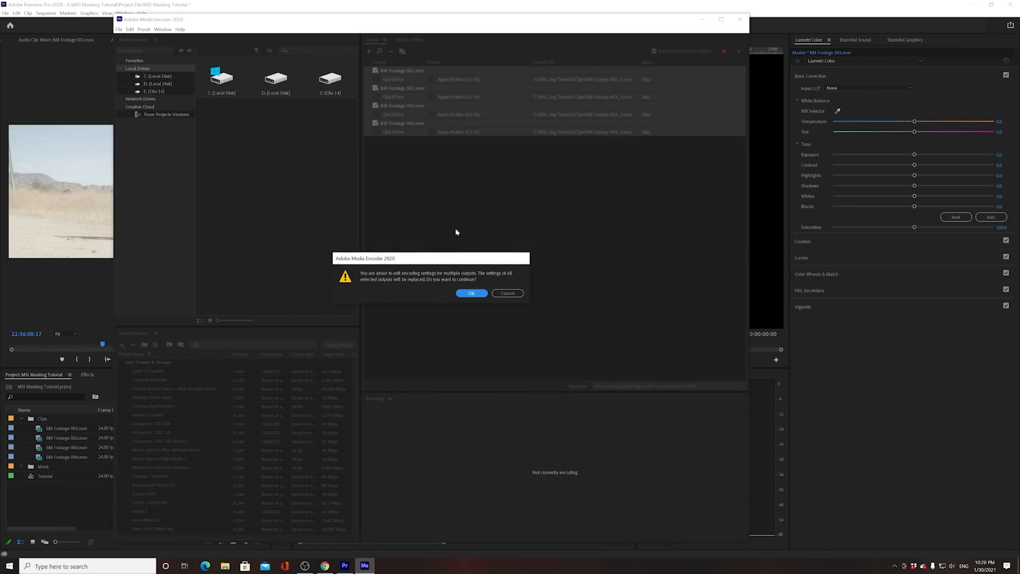
pyautogui.click(472, 293)
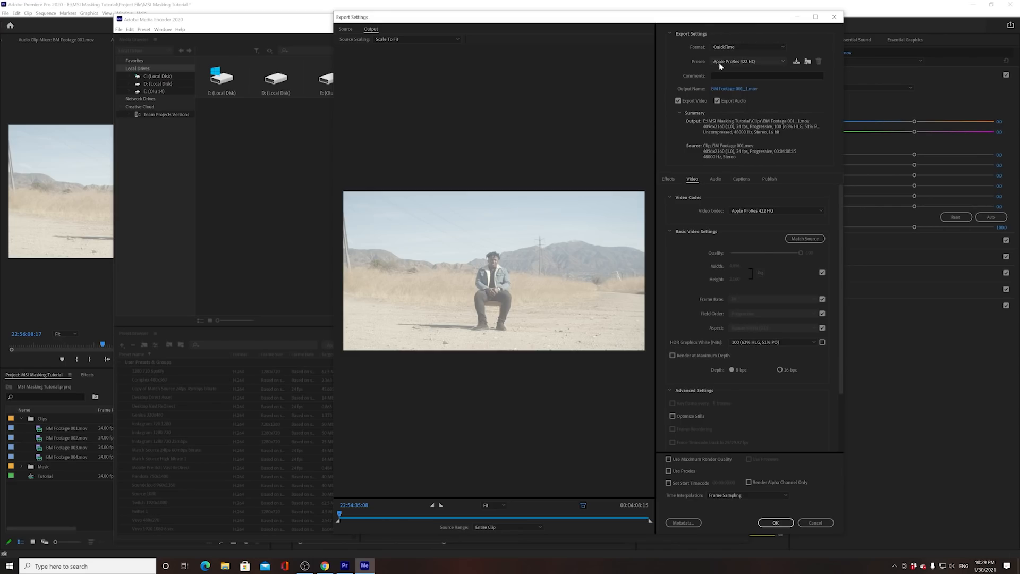
pyautogui.click(720, 62)
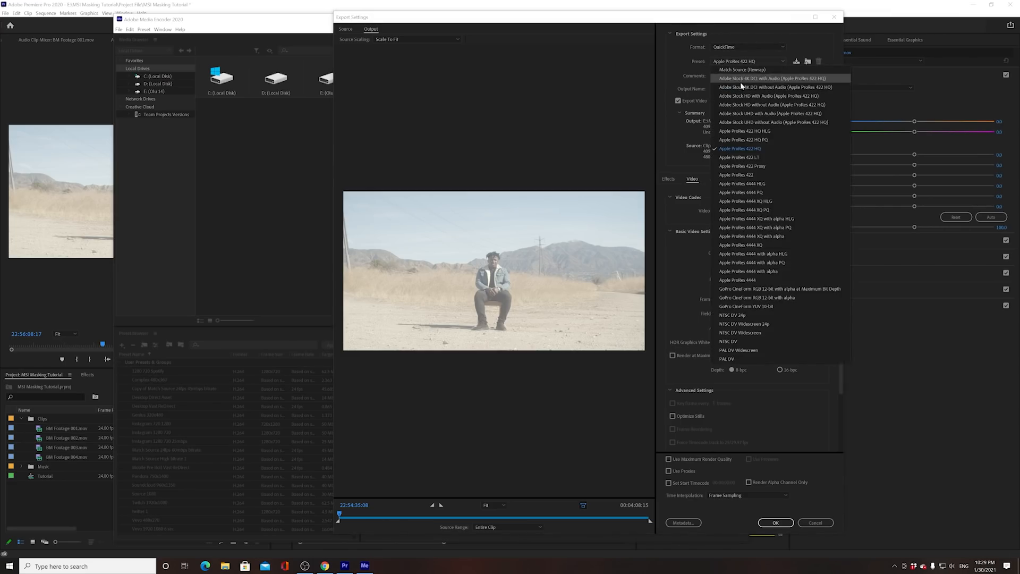
pyautogui.click(699, 61)
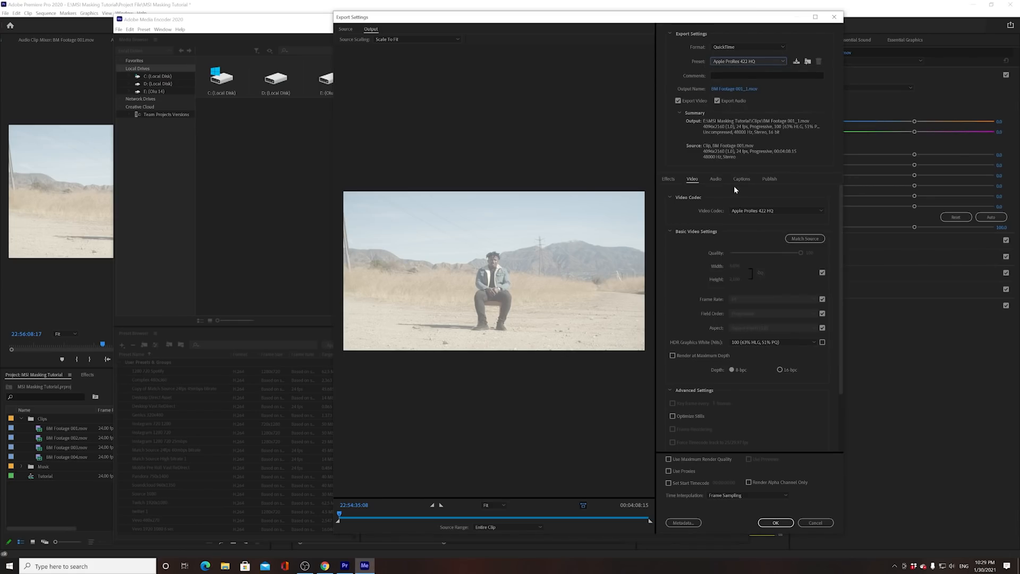
pyautogui.click(739, 212)
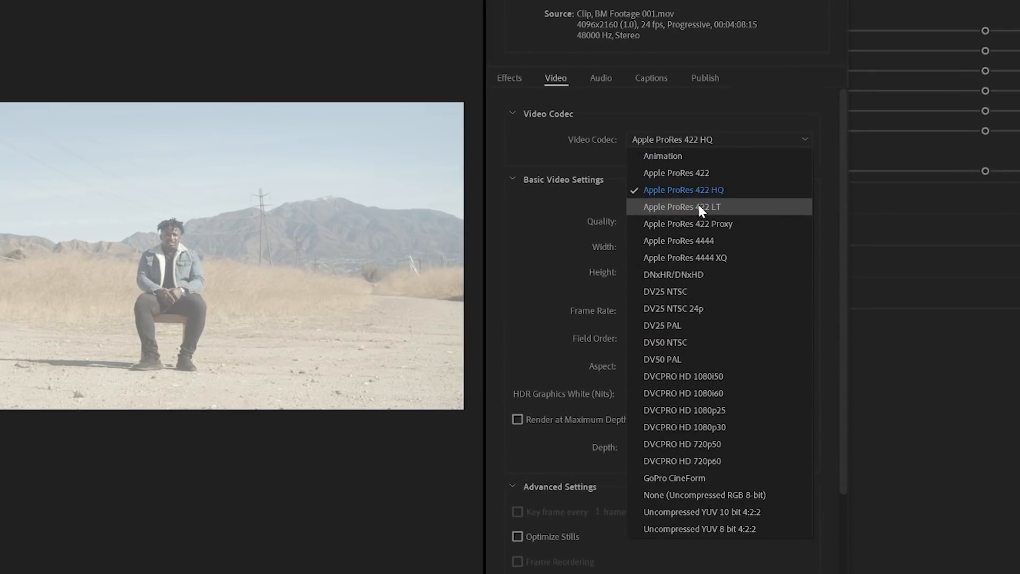
pyautogui.click(698, 206)
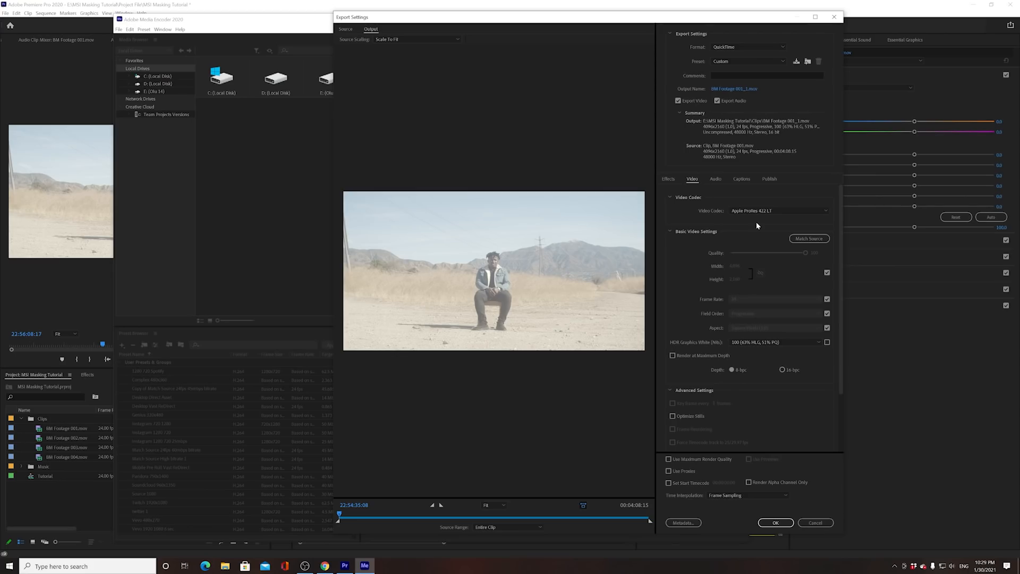
pyautogui.click(748, 210)
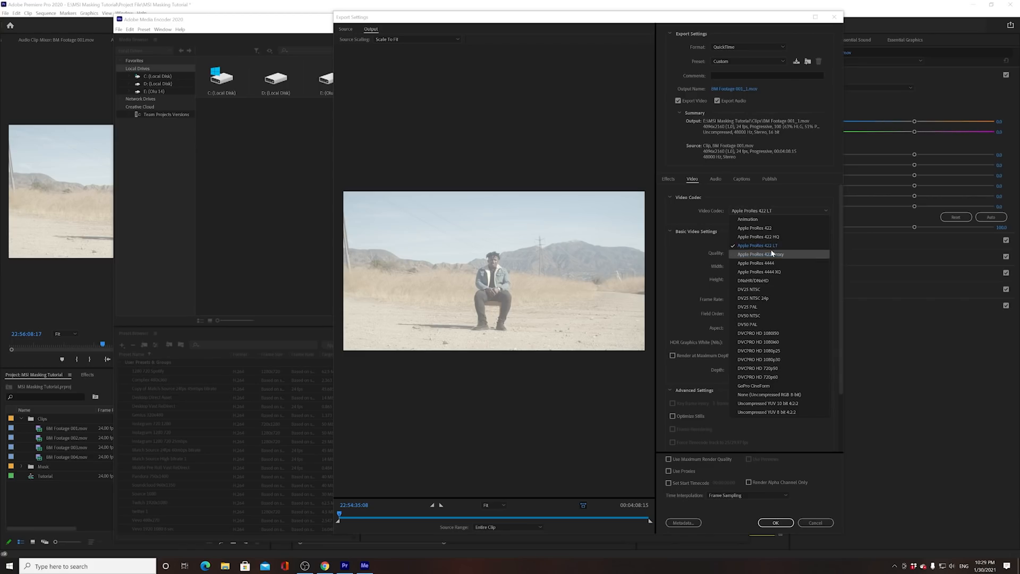
pyautogui.click(705, 226)
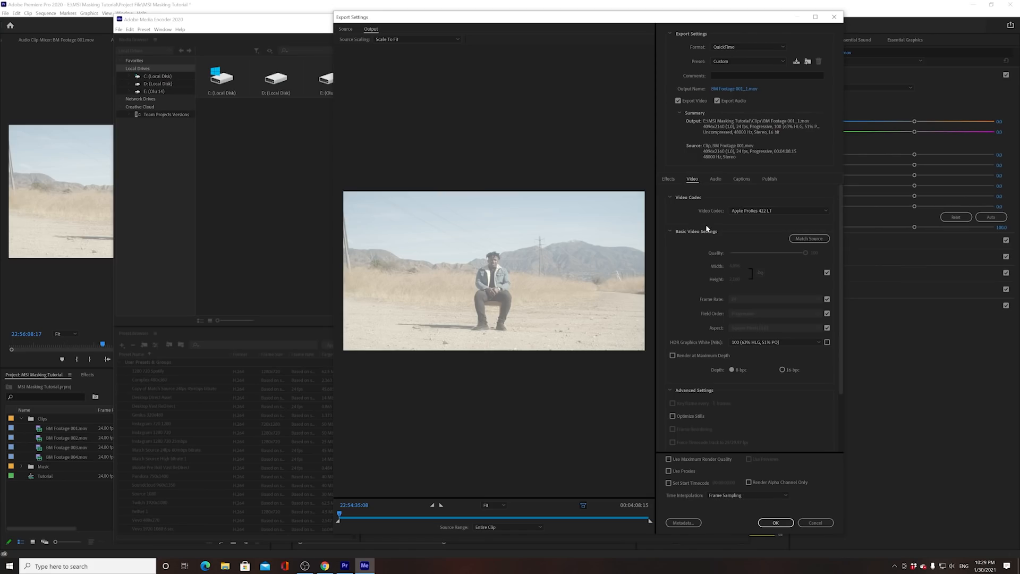
# Set the output location to the MSI Masking Tutorial's Proxies folder with the file name BM Footage 001.
pyautogui.click(734, 89)
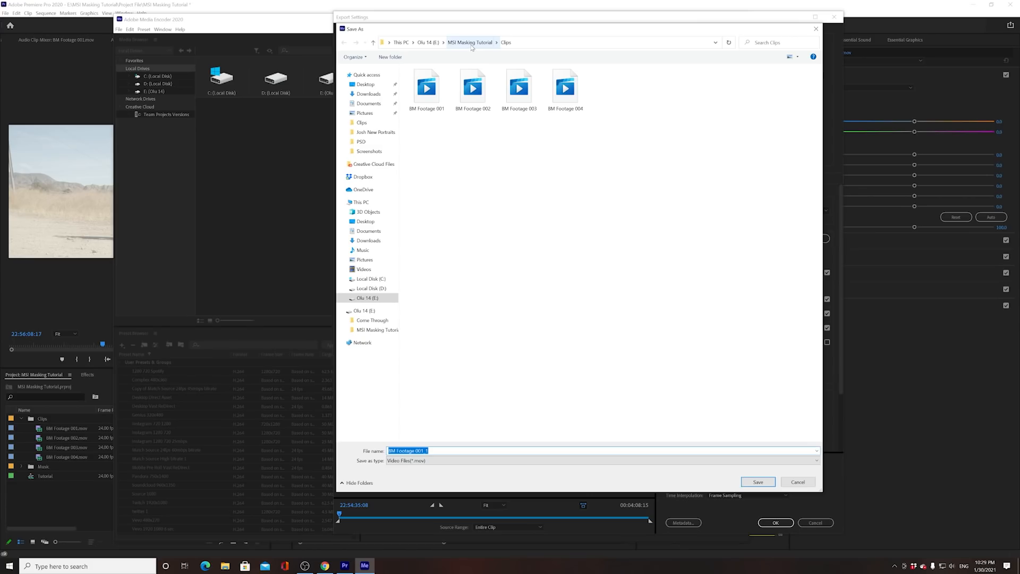
pyautogui.click(472, 43)
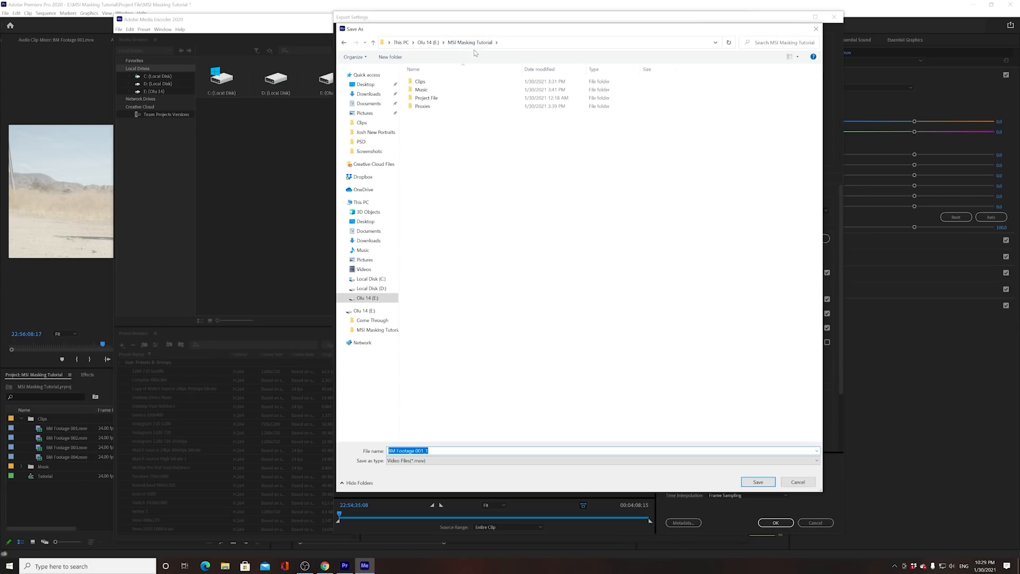
pyautogui.doubleClick(427, 111)
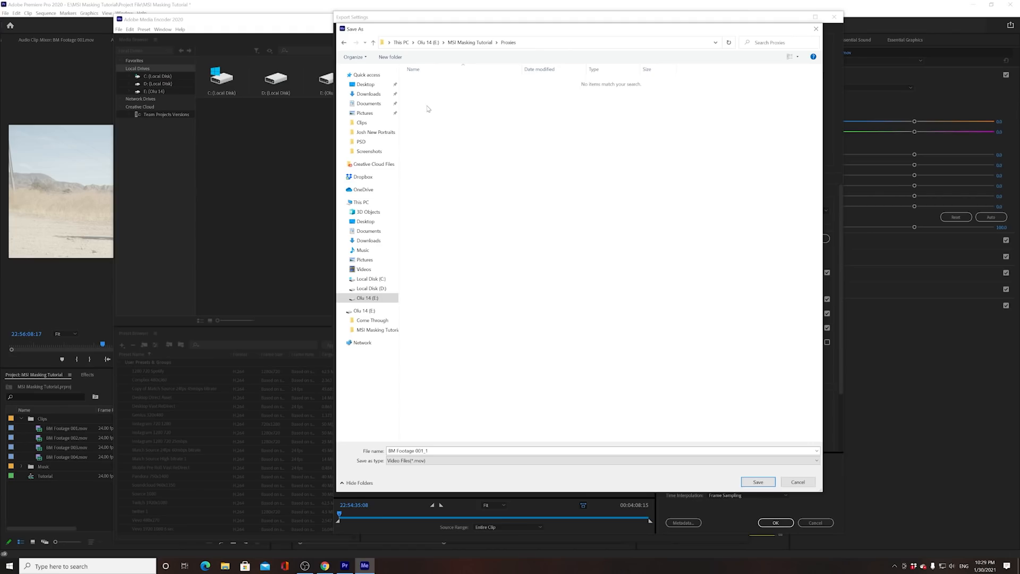
pyautogui.click(758, 482)
pyautogui.click(429, 451)
pyautogui.moveTo(425, 451); pyautogui.dragTo(388, 451)
pyautogui.click(758, 482)
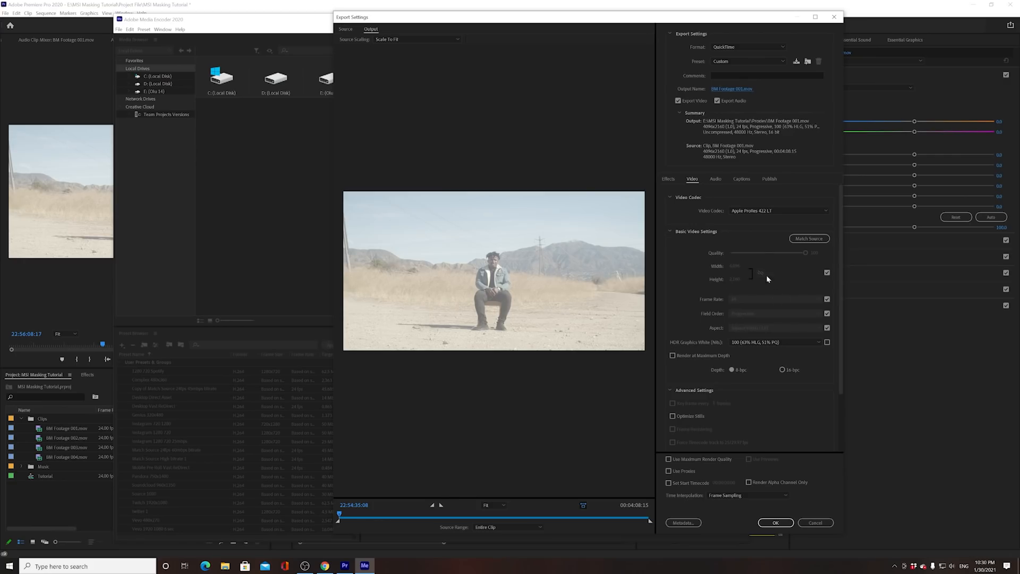
# Stop matching the source frame size, set the width to 455 and the height to 240, and apply the export settings.
pyautogui.click(826, 274)
pyautogui.click(737, 266)
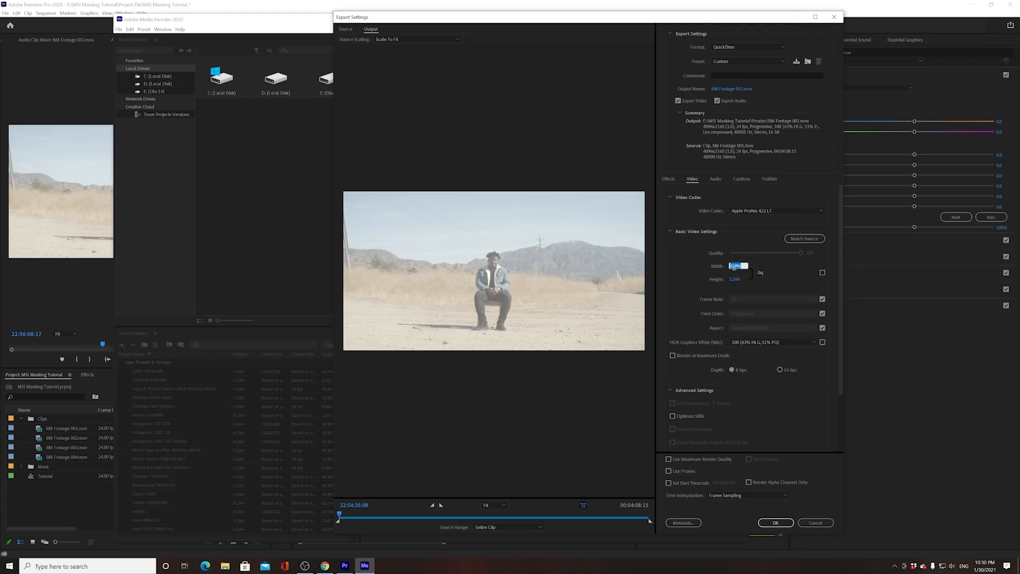
pyautogui.write('455.11')
pyautogui.press('Tab')
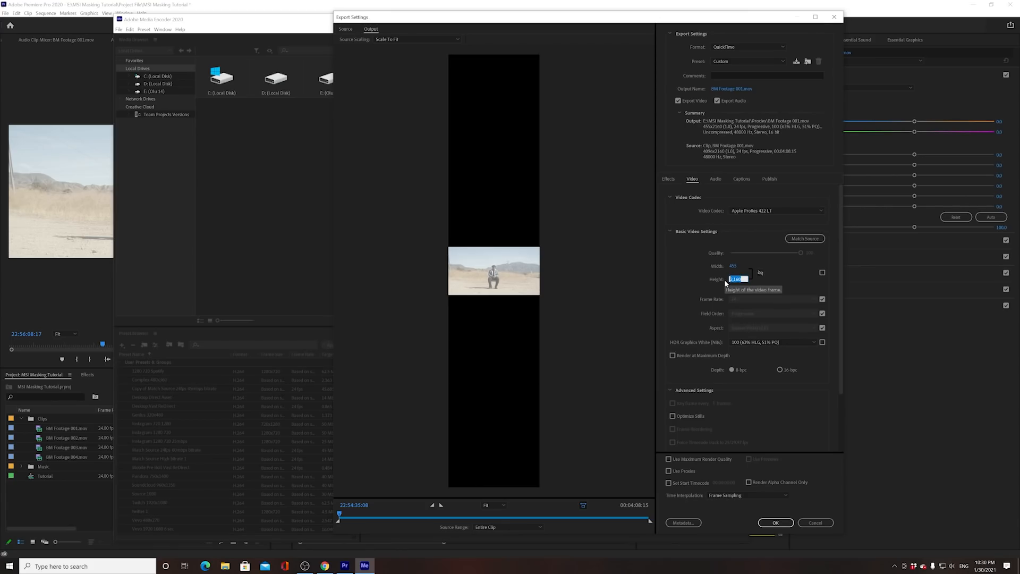
pyautogui.write('240')
pyautogui.press('Tab')
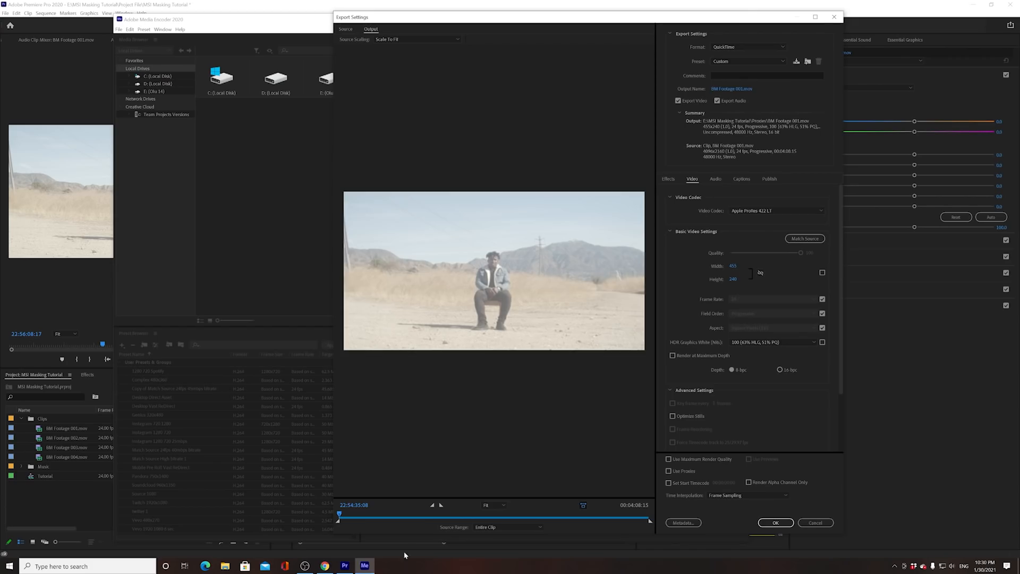
pyautogui.click(325, 566)
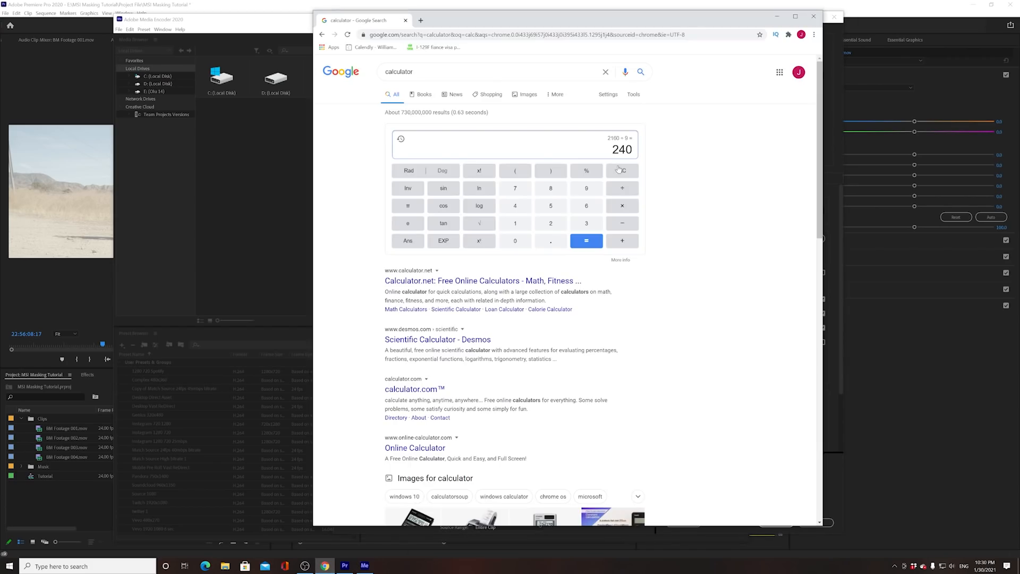
pyautogui.click(824, 31)
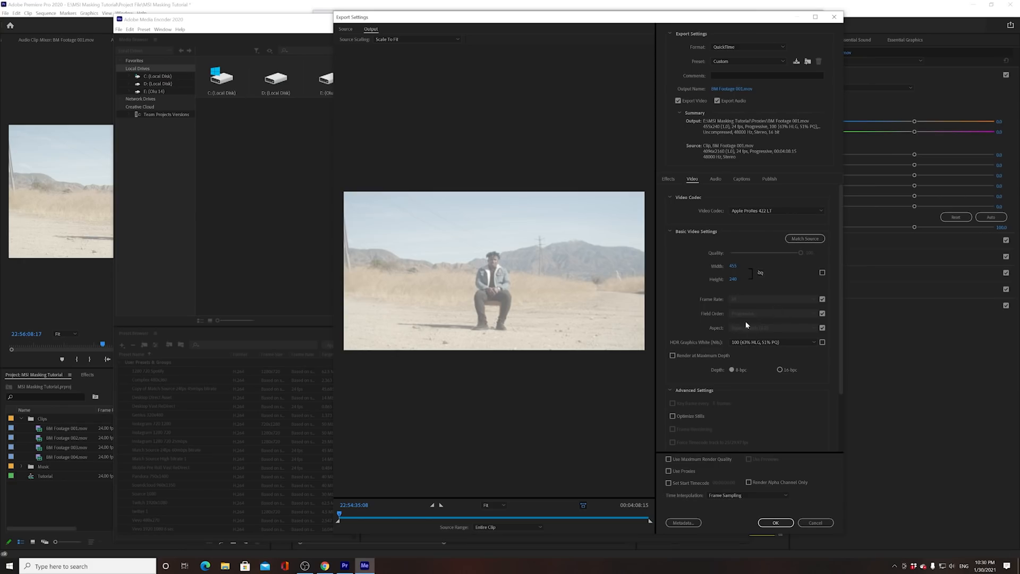
pyautogui.scroll(-3, 706, 327)
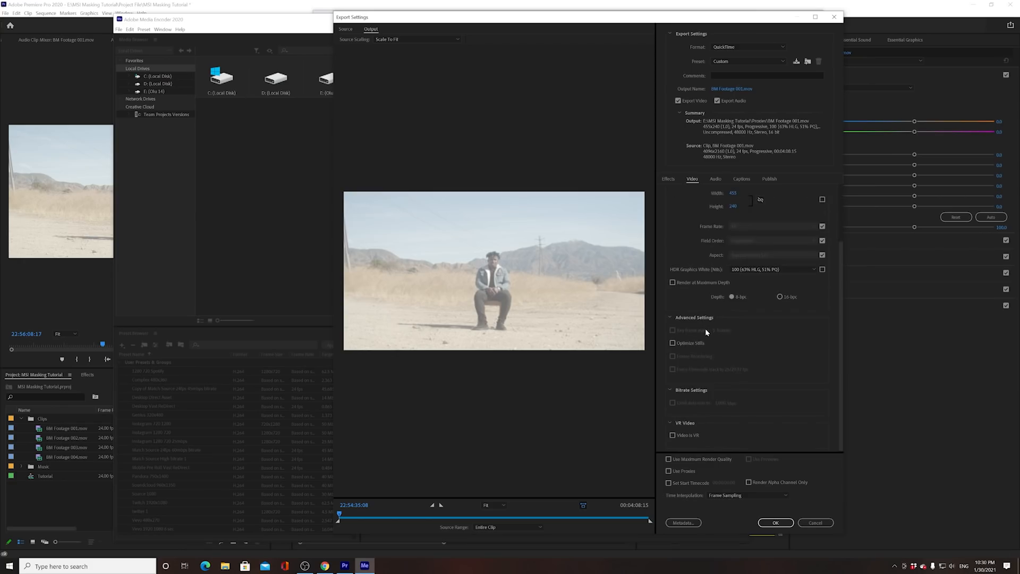
pyautogui.scroll(3, 705, 329)
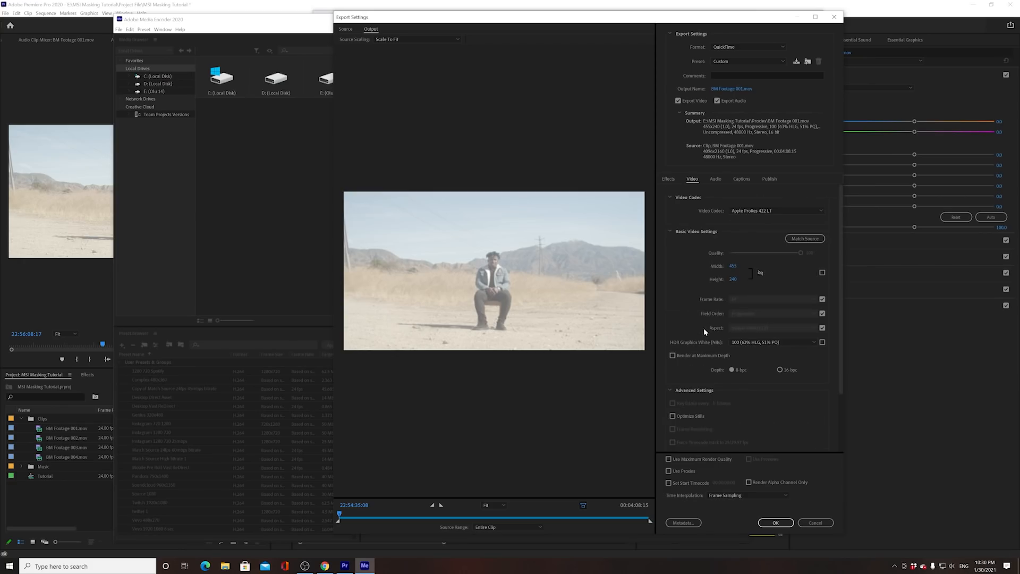
pyautogui.click(774, 523)
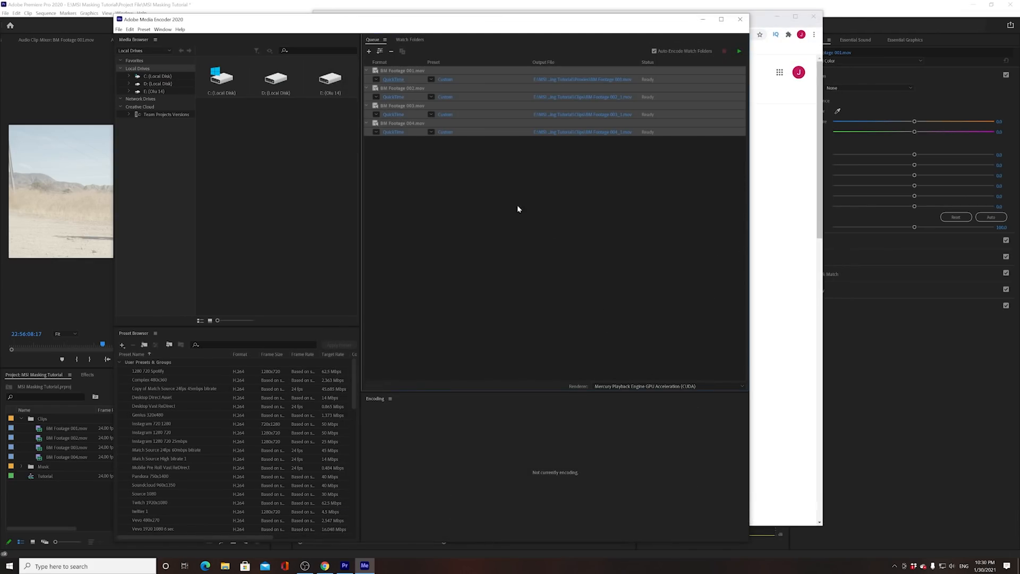
# Set the queued BM Footage 002 clip to export into the MSI Masking Tutorial's Proxies folder with the file name BM Footage 002.
pyautogui.click(464, 154)
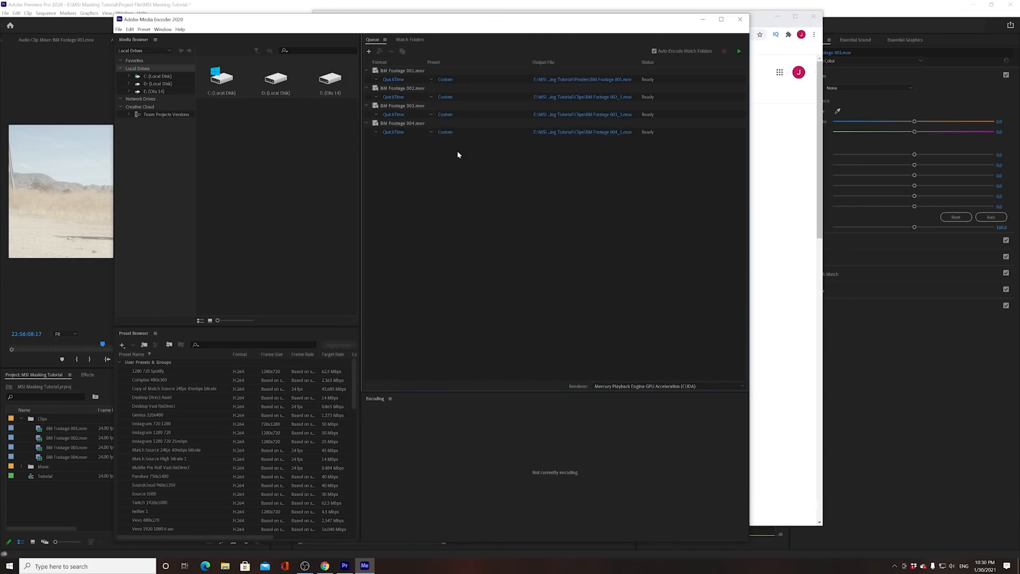
pyautogui.click(398, 98)
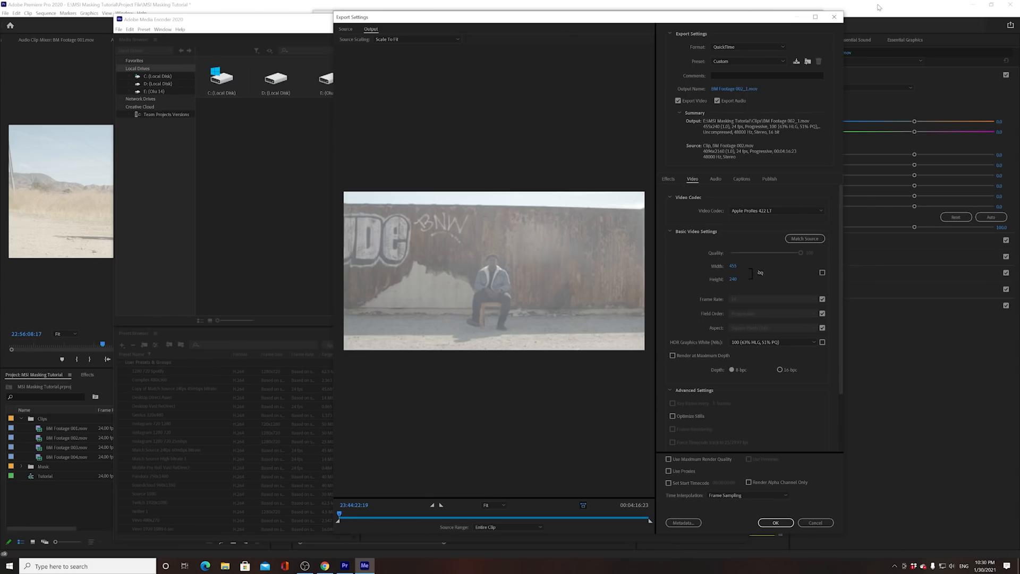
pyautogui.click(834, 16)
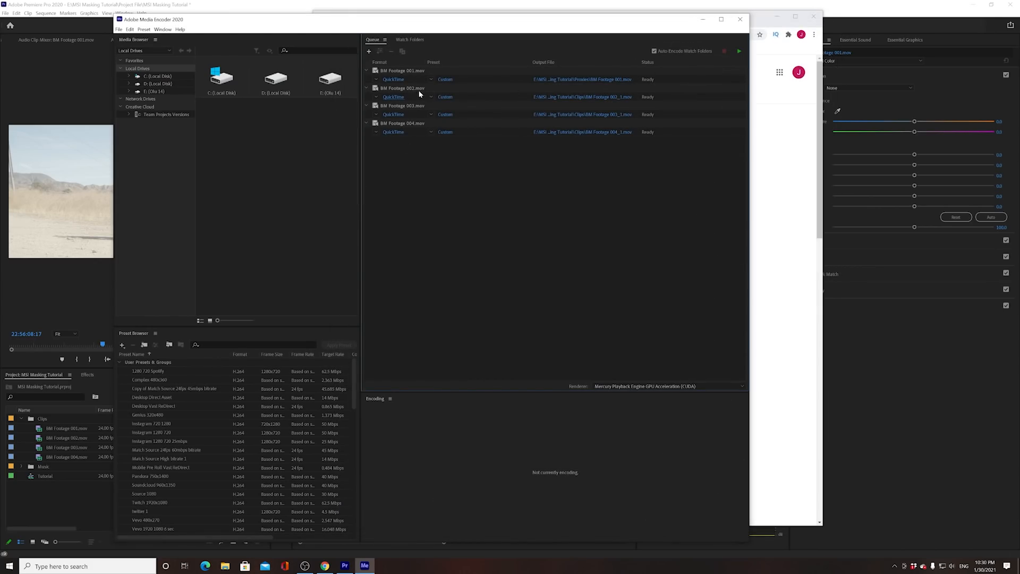
pyautogui.click(397, 98)
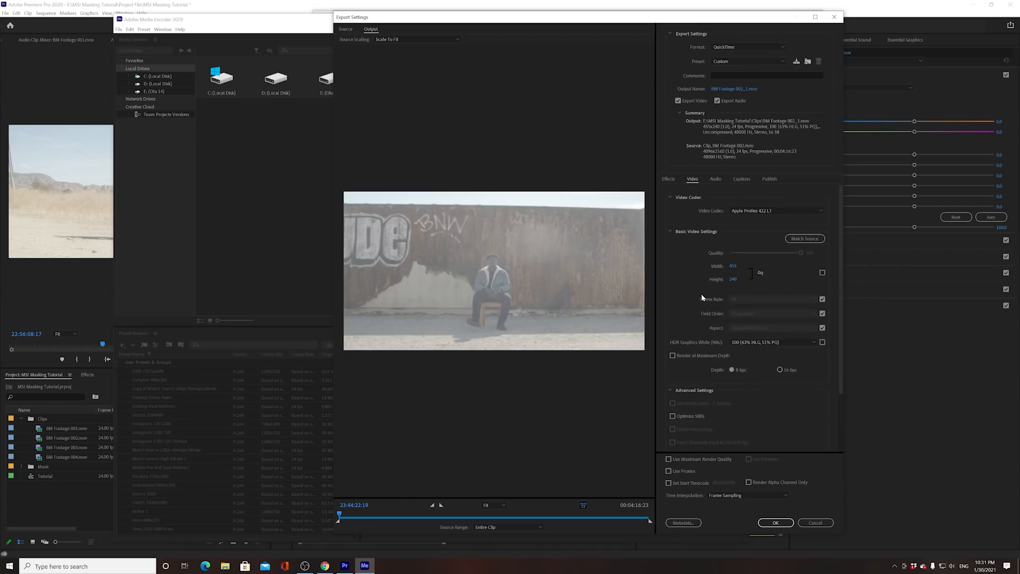
pyautogui.click(741, 89)
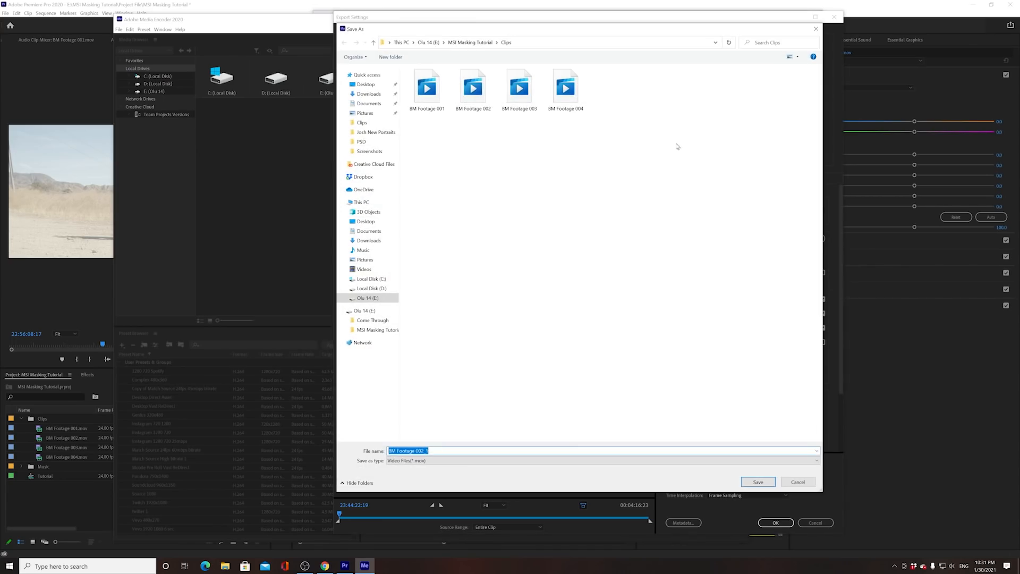
pyautogui.click(429, 451)
pyautogui.press('BackSpace')
pyautogui.click(425, 474)
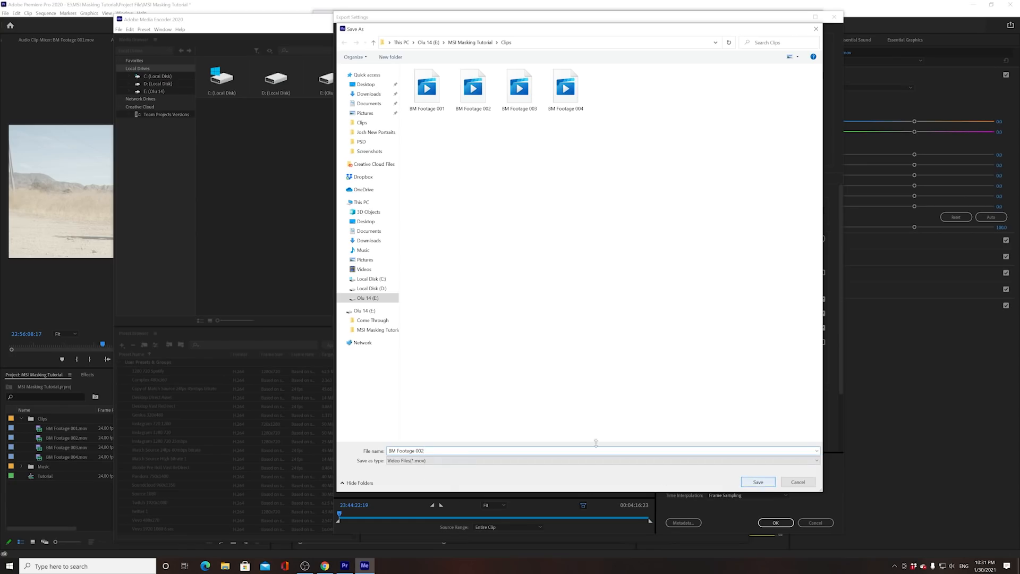
pyautogui.click(469, 42)
pyautogui.doubleClick(424, 107)
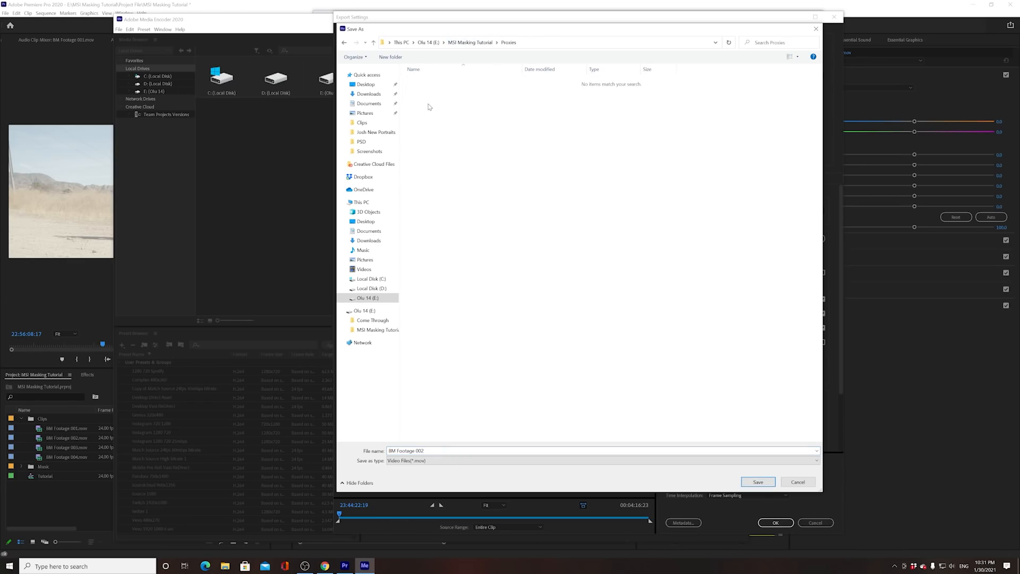
pyautogui.click(755, 483)
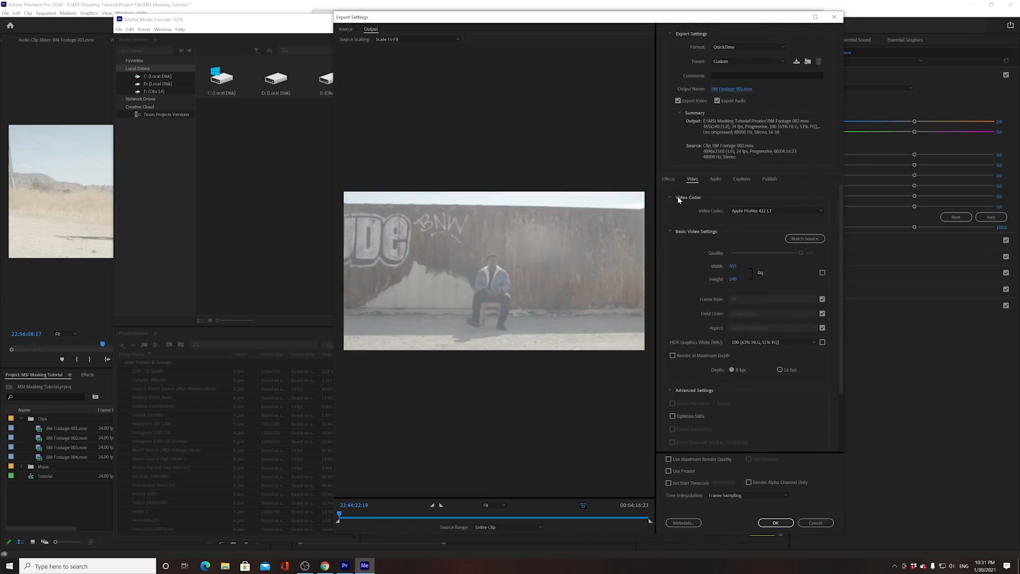
pyautogui.click(775, 523)
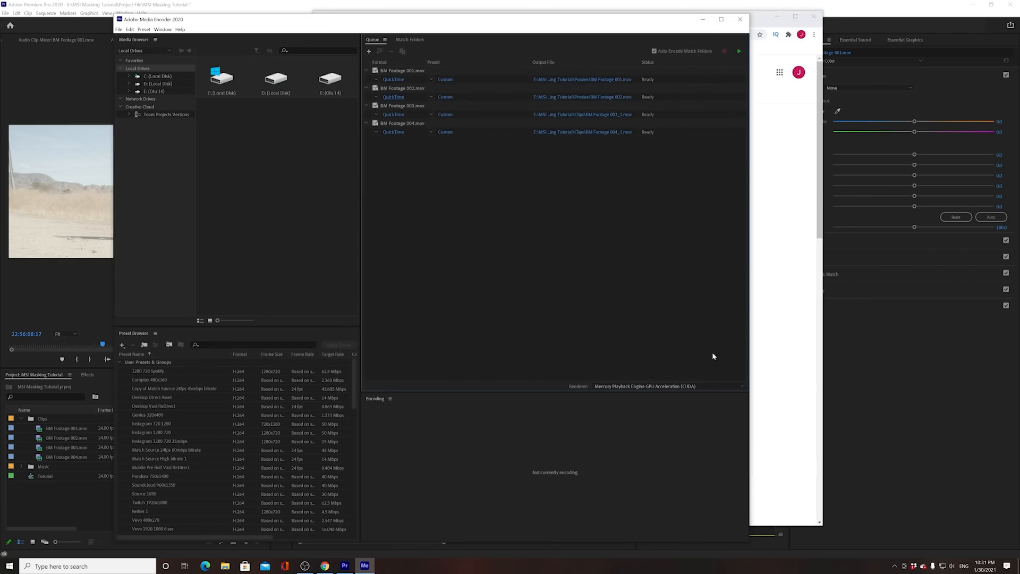
# Set the queued BM Footage 003 clip to export into the Proxies folder with the file name BM Footage 003.
pyautogui.click(403, 115)
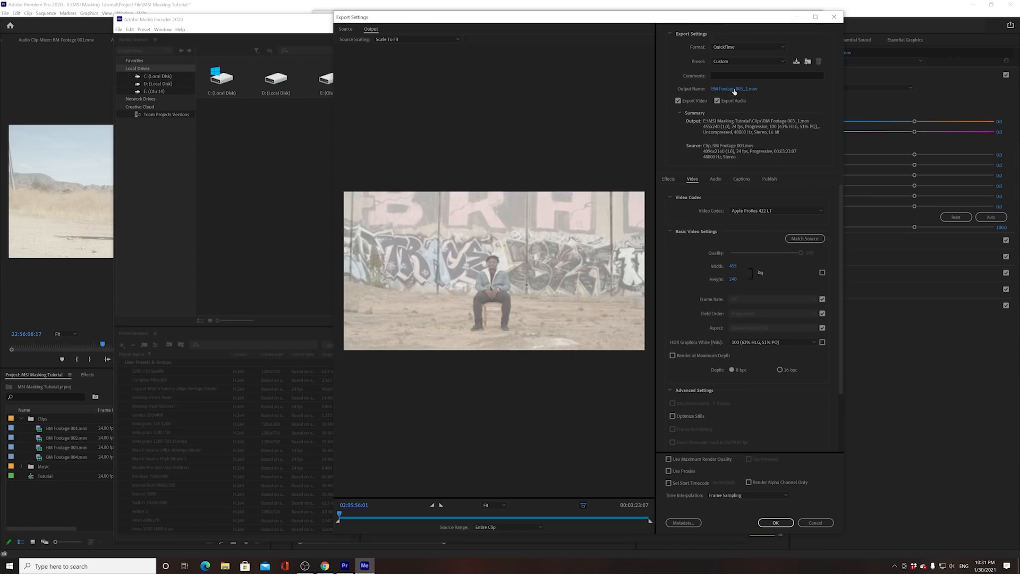
pyautogui.click(736, 90)
pyautogui.click(440, 450)
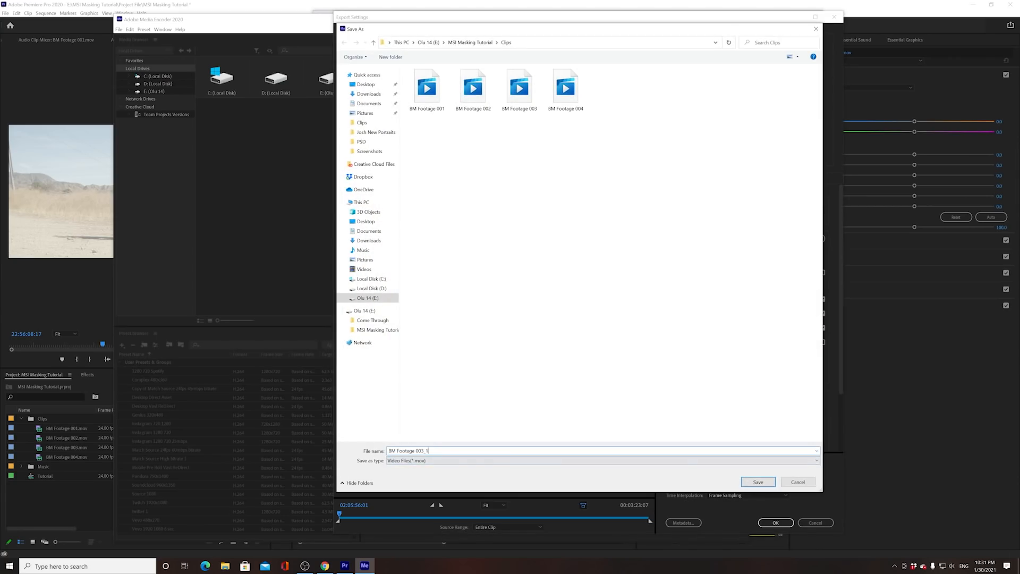
pyautogui.press('BackSpace')
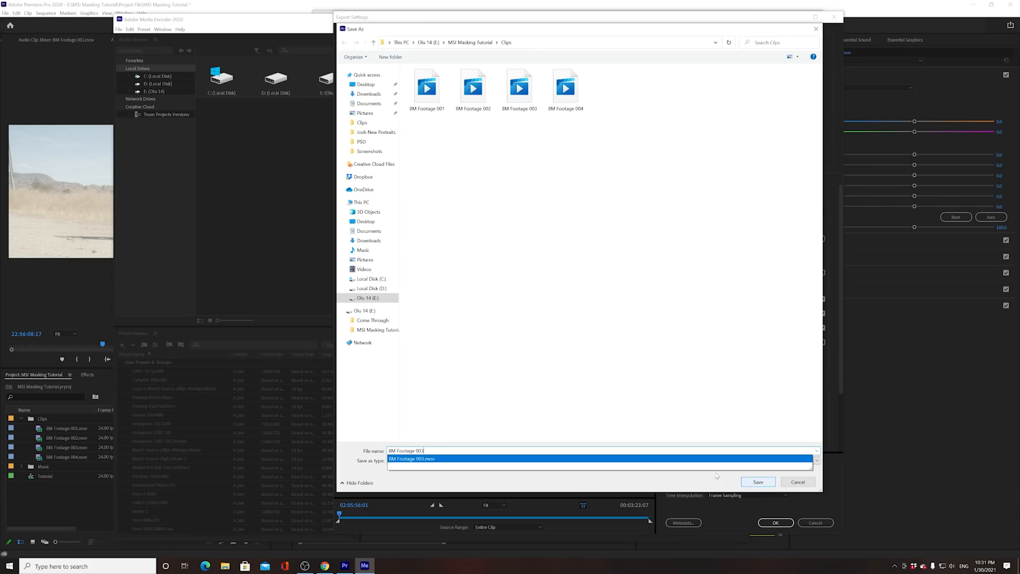
pyautogui.click(469, 43)
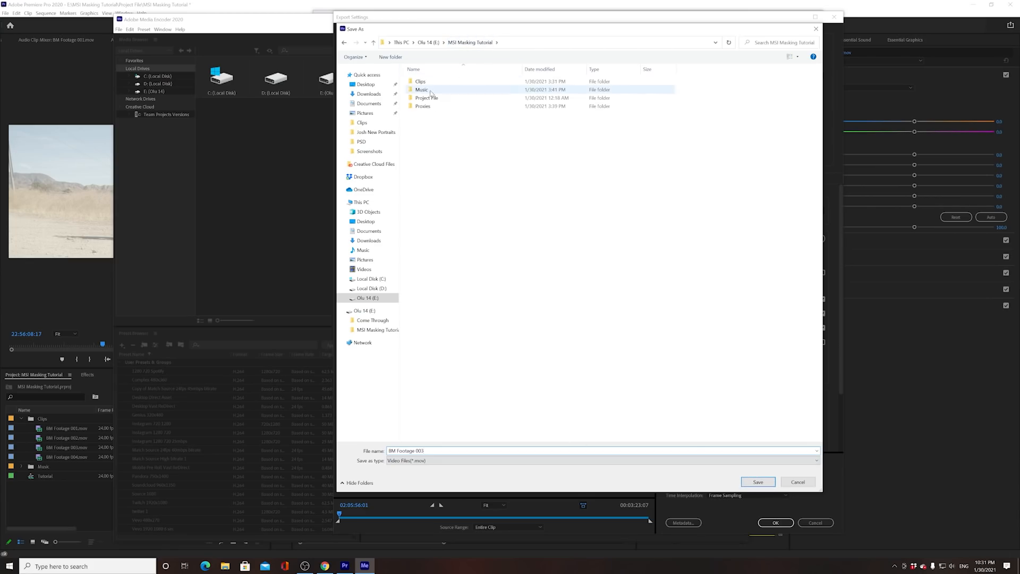
pyautogui.doubleClick(424, 107)
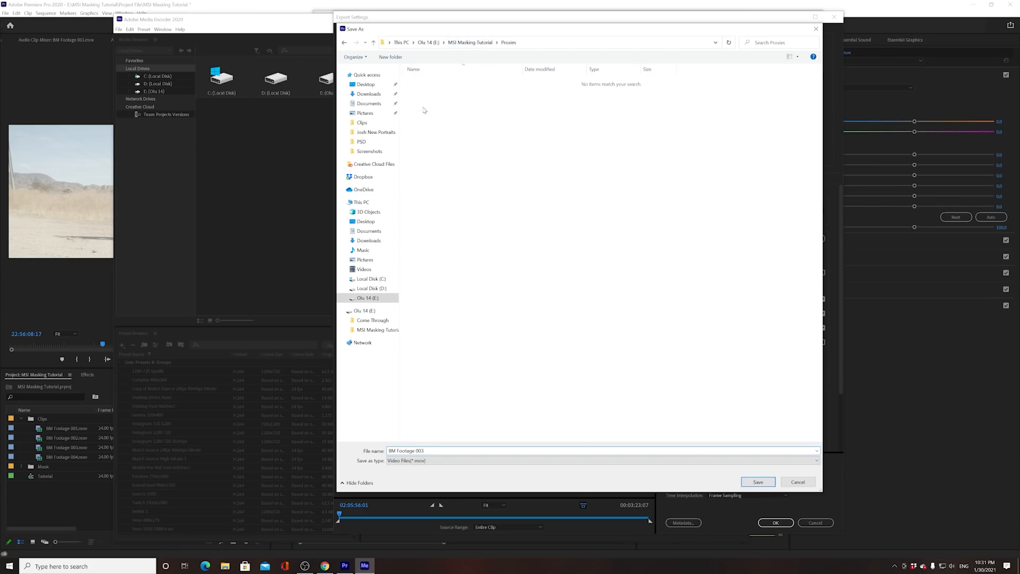
pyautogui.click(757, 482)
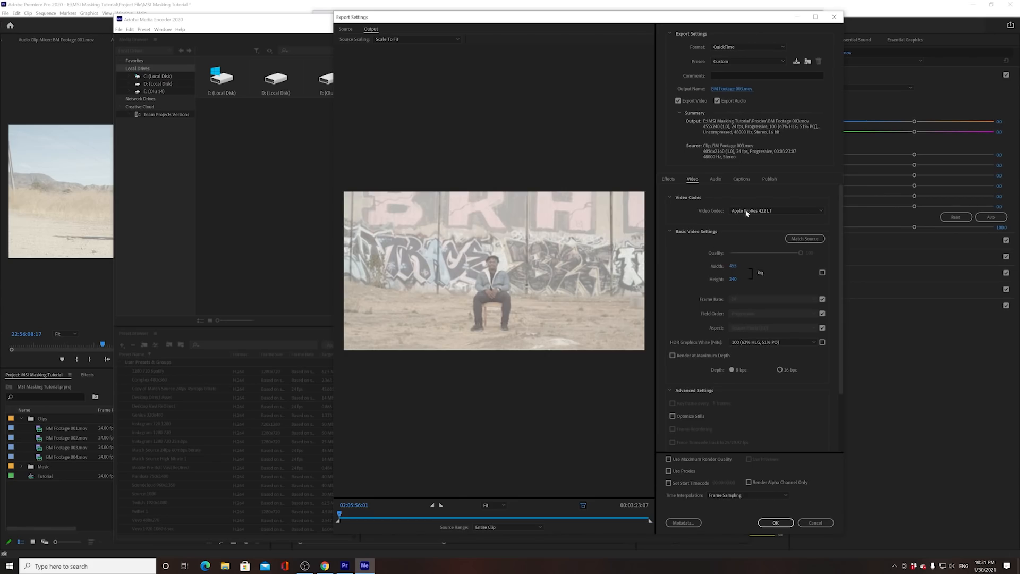
pyautogui.click(780, 525)
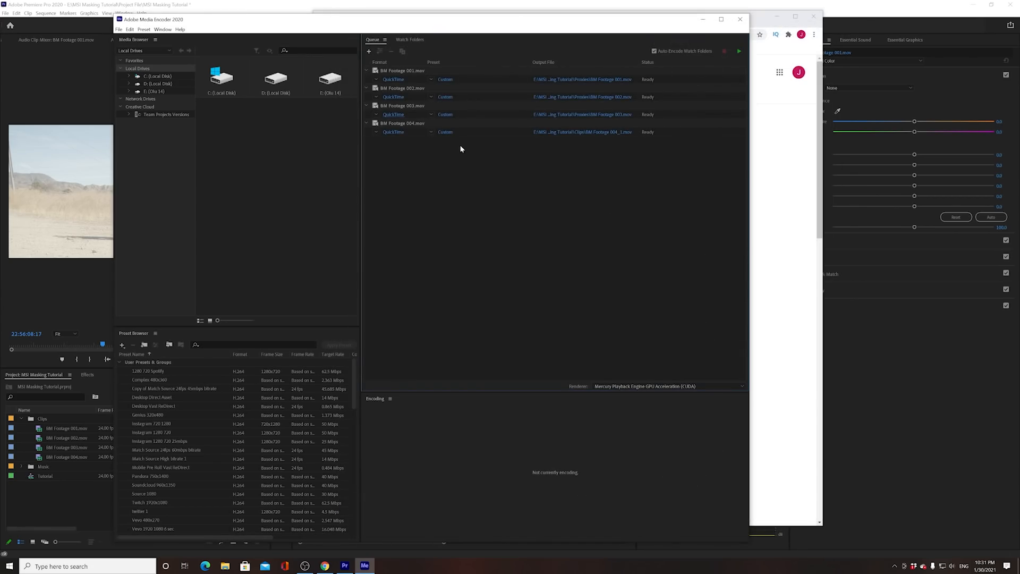
# Set the queued BM Footage 004 clip to export into the Proxies folder as BM Footage 004, and start encoding the queue.
pyautogui.click(395, 132)
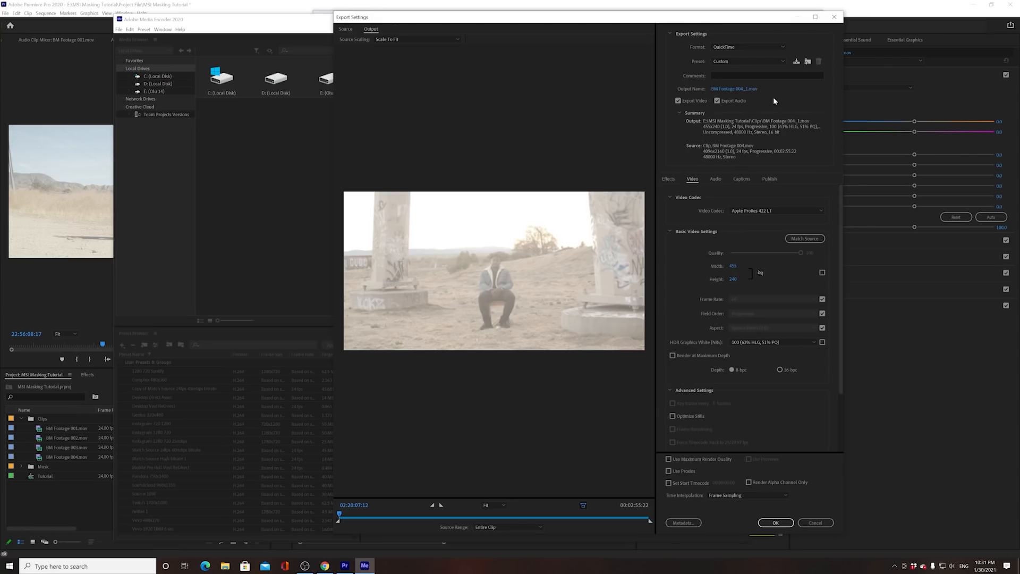
pyautogui.click(751, 88)
pyautogui.click(429, 451)
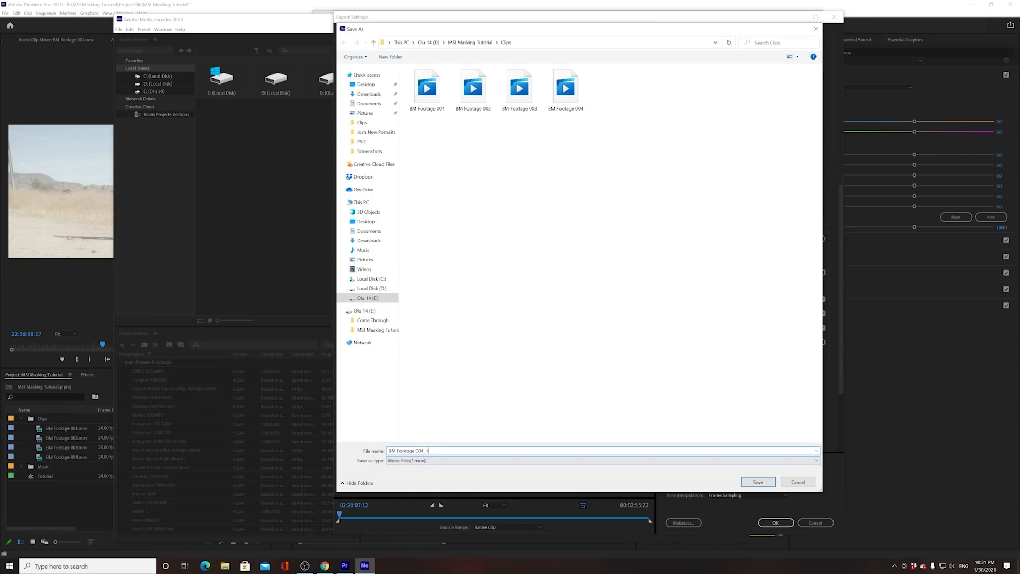
pyautogui.press('BackSpace')
pyautogui.press('BackSpace')
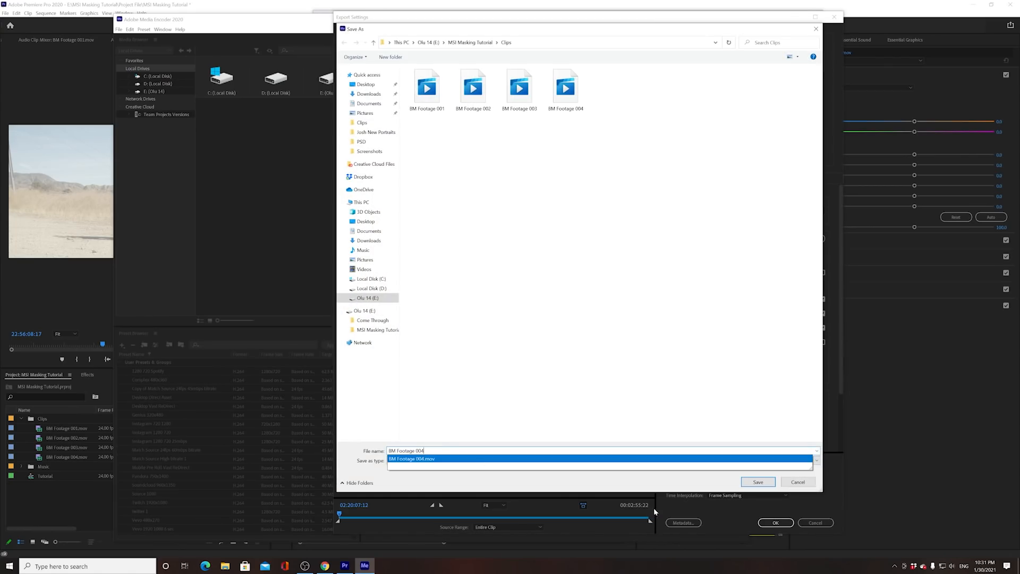
pyautogui.click(754, 482)
pyautogui.click(642, 273)
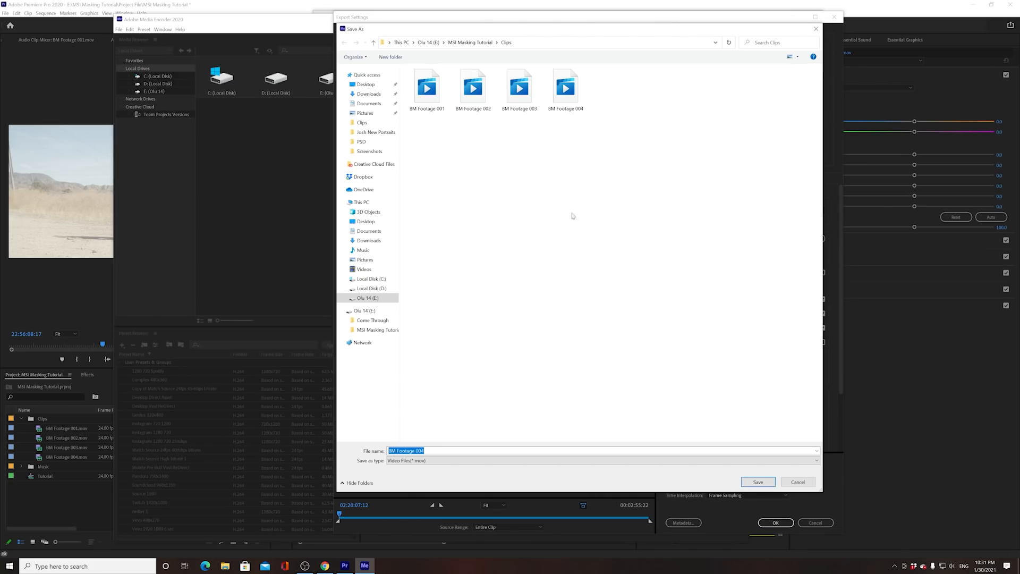
pyautogui.click(456, 43)
pyautogui.doubleClick(423, 107)
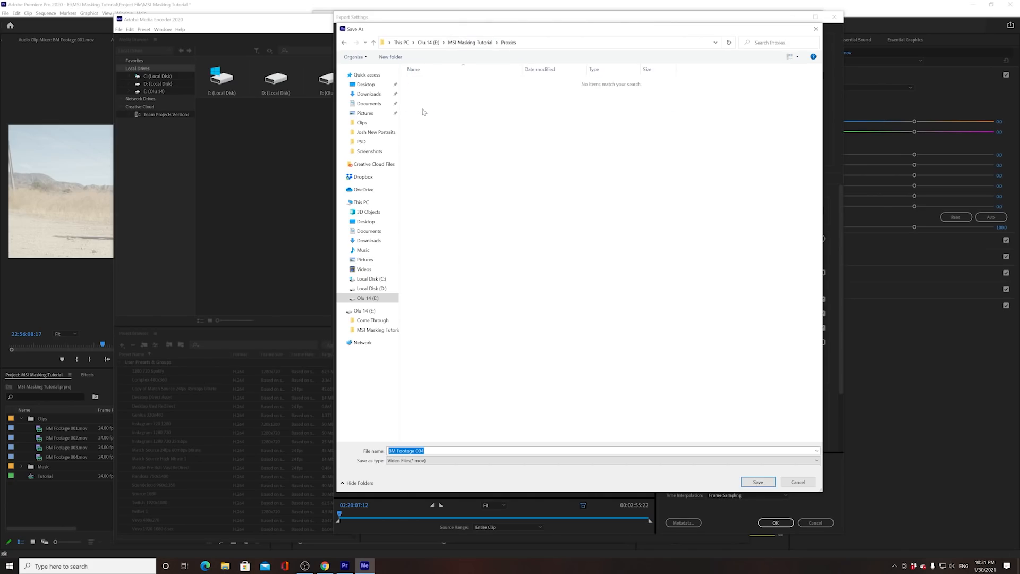
pyautogui.click(750, 483)
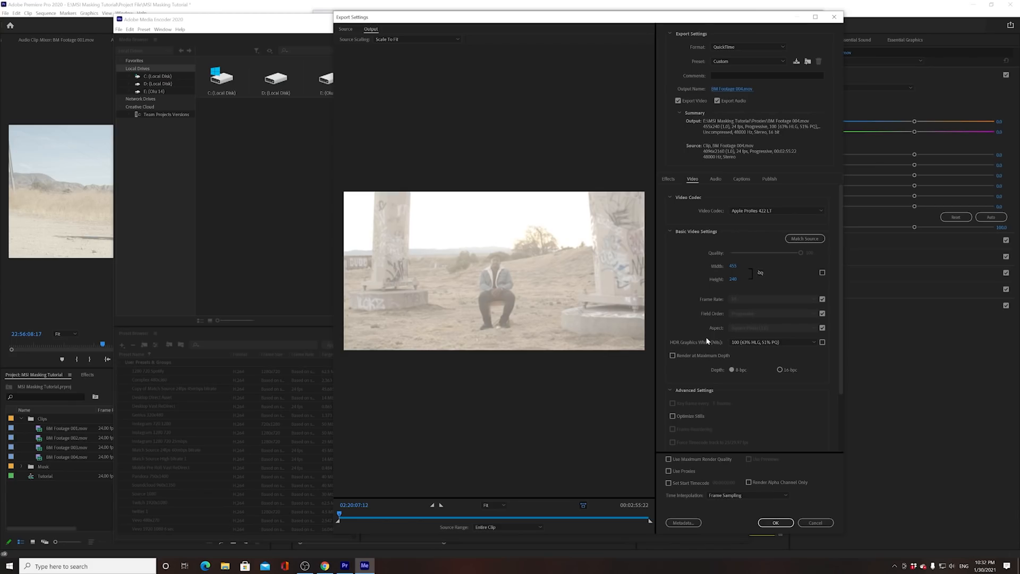
pyautogui.moveTo(624, 17)
pyautogui.mouseDown()
pyautogui.moveTo(623, 52)
pyautogui.moveTo(620, 29)
pyautogui.mouseUp()
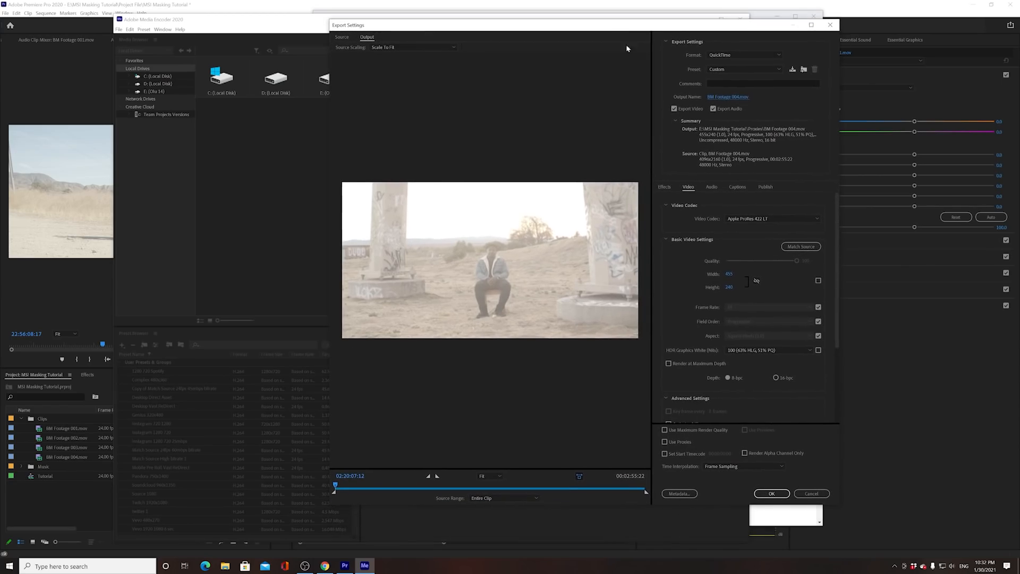
pyautogui.click(772, 493)
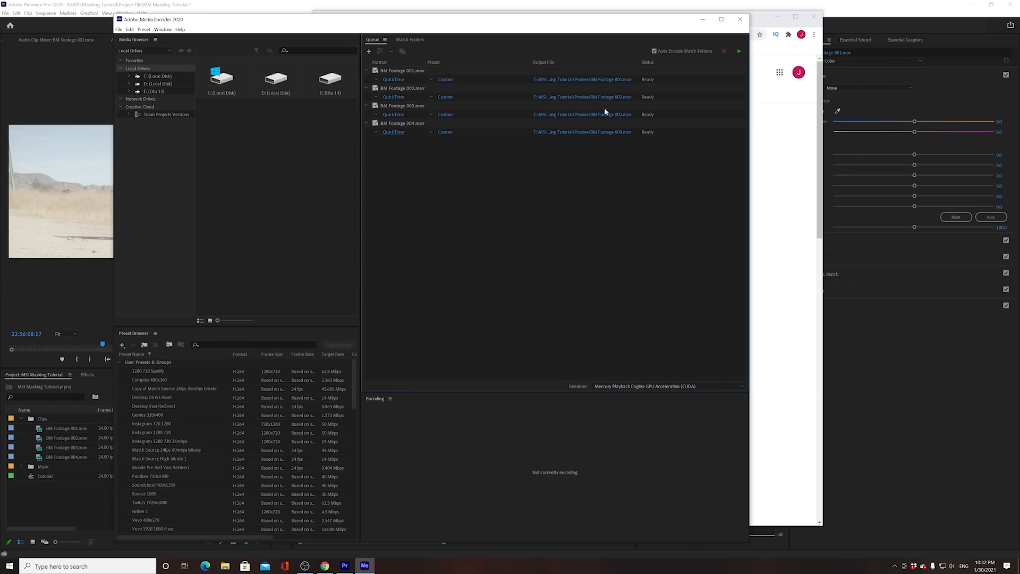
pyautogui.click(740, 52)
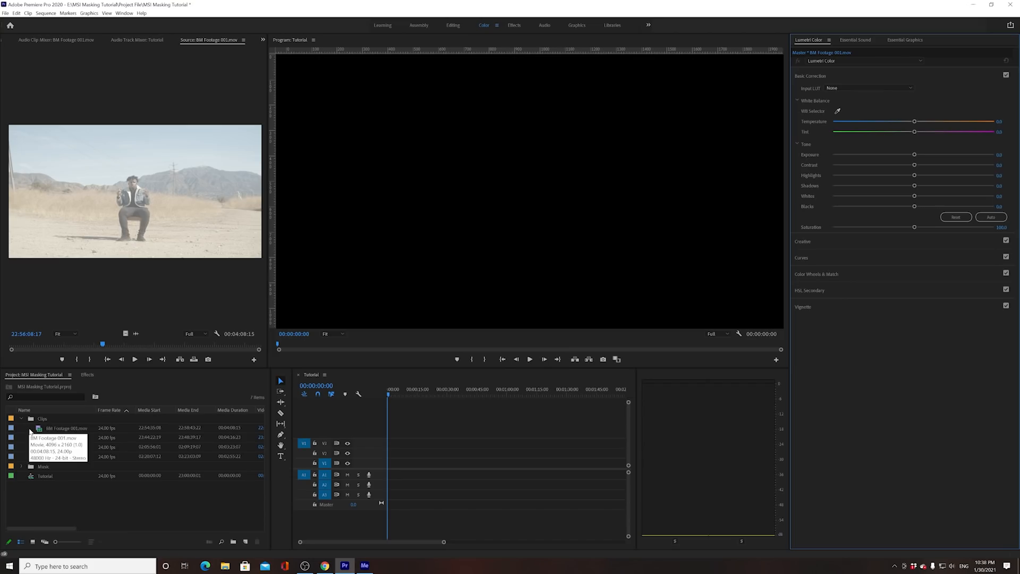
# Switch to Premiere Pro, select BM Footage 001 to 004 in the Clips bin and open Attach Proxies for them.
pyautogui.moveTo(28, 428); pyautogui.dragTo(56, 459)
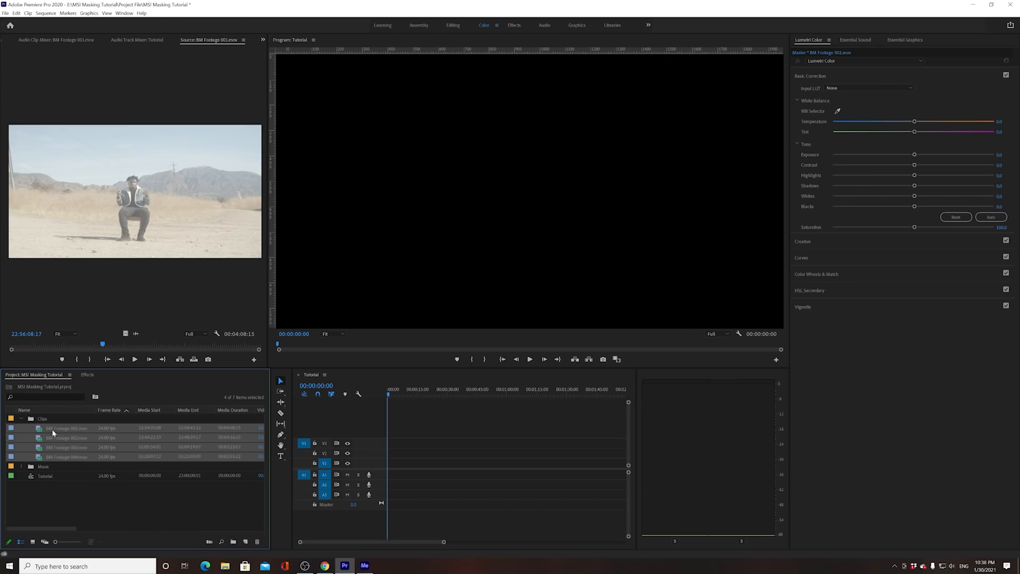
pyautogui.rightClick(54, 433)
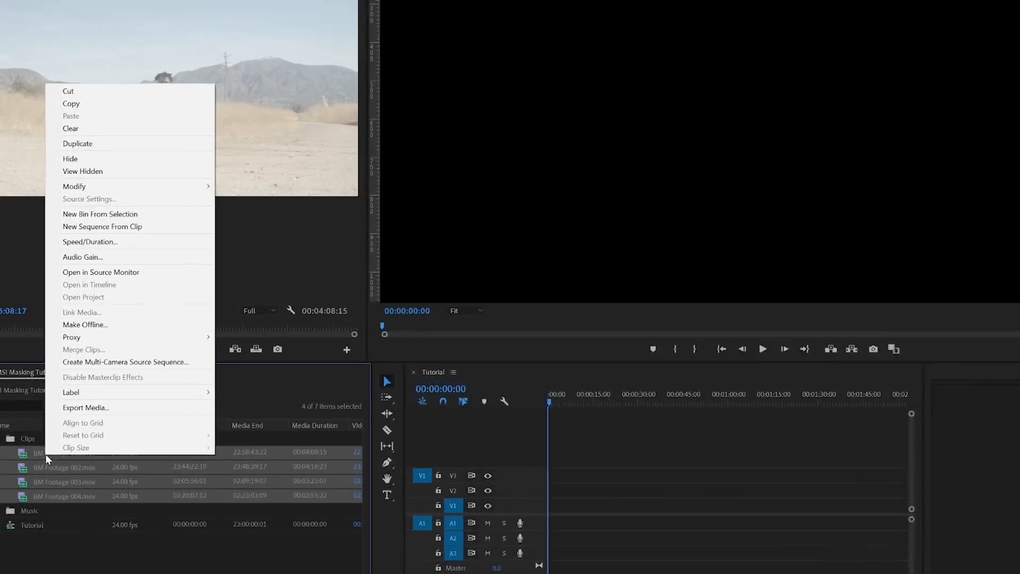
pyautogui.moveTo(74, 335)
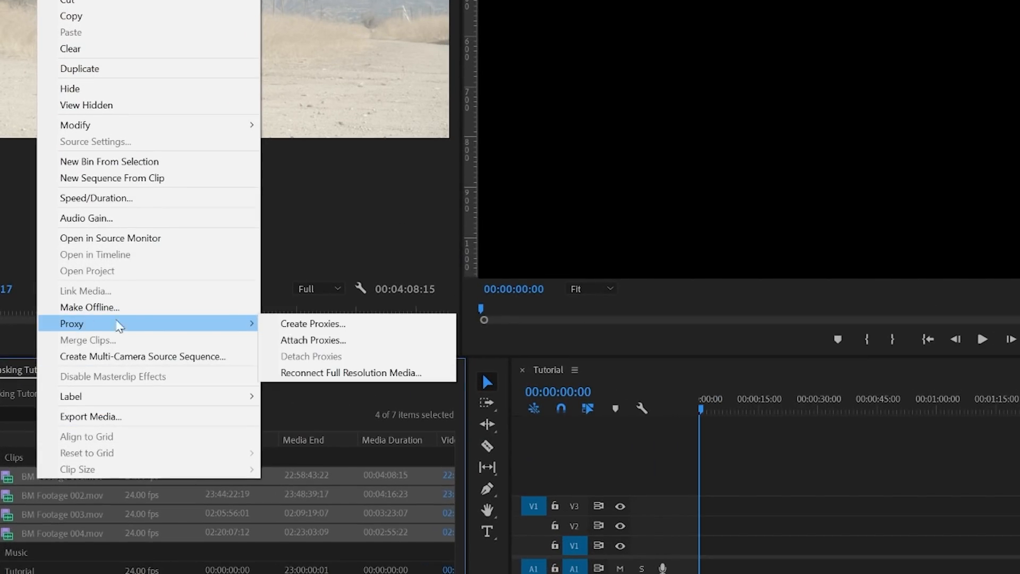
pyautogui.click(291, 341)
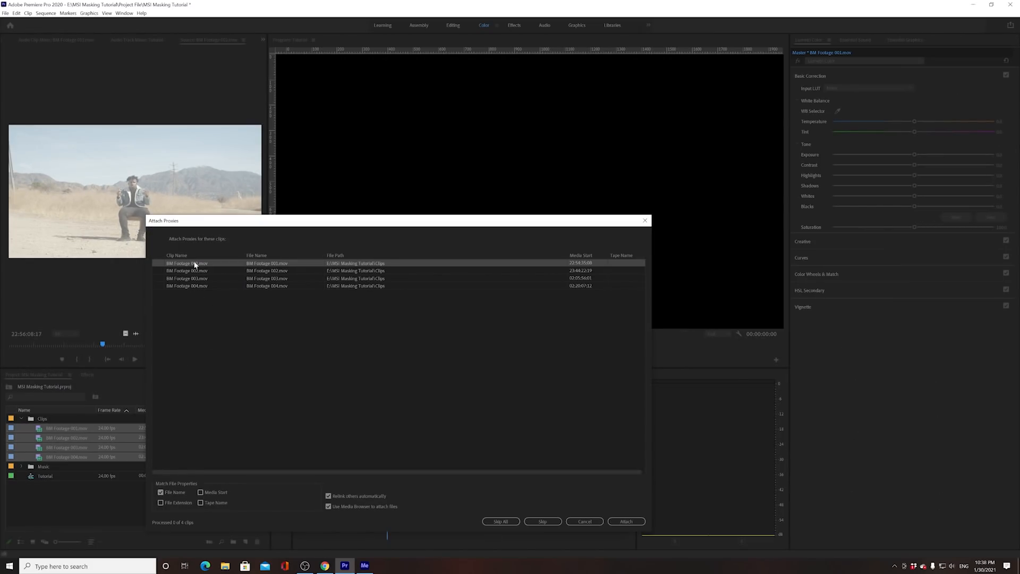
# Attach the clips' proxies from the MSI Masking Tutorial's Proxies folder, choosing the BM Footage 001 file for the first clip.
pyautogui.moveTo(278, 338); pyautogui.dragTo(212, 261)
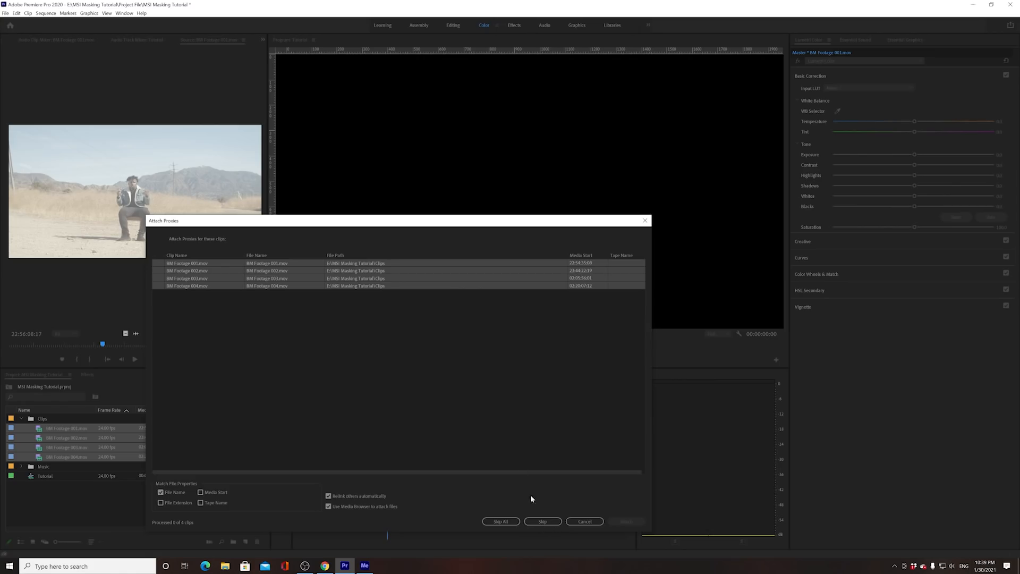
pyautogui.click(188, 263)
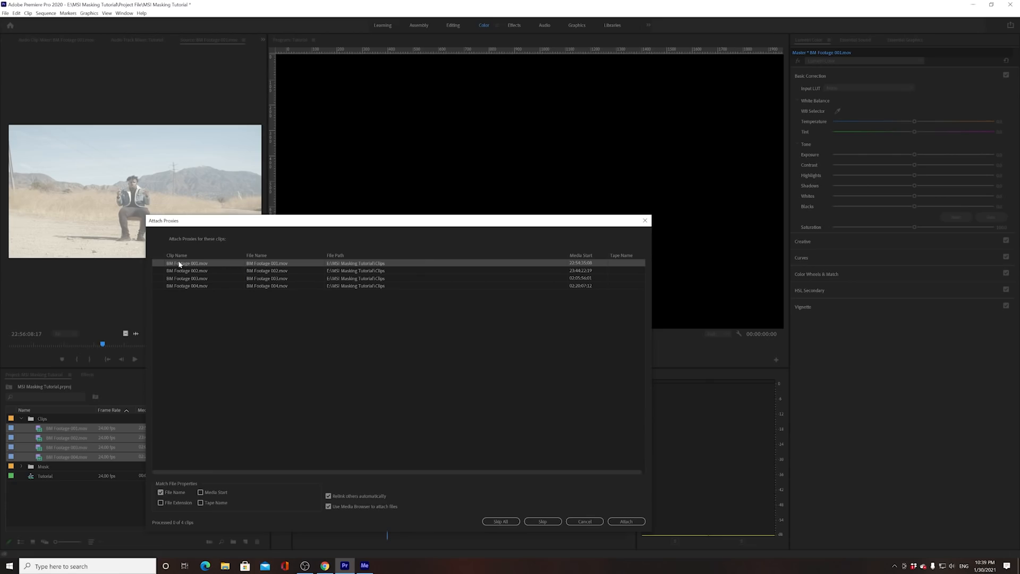
pyautogui.click(617, 522)
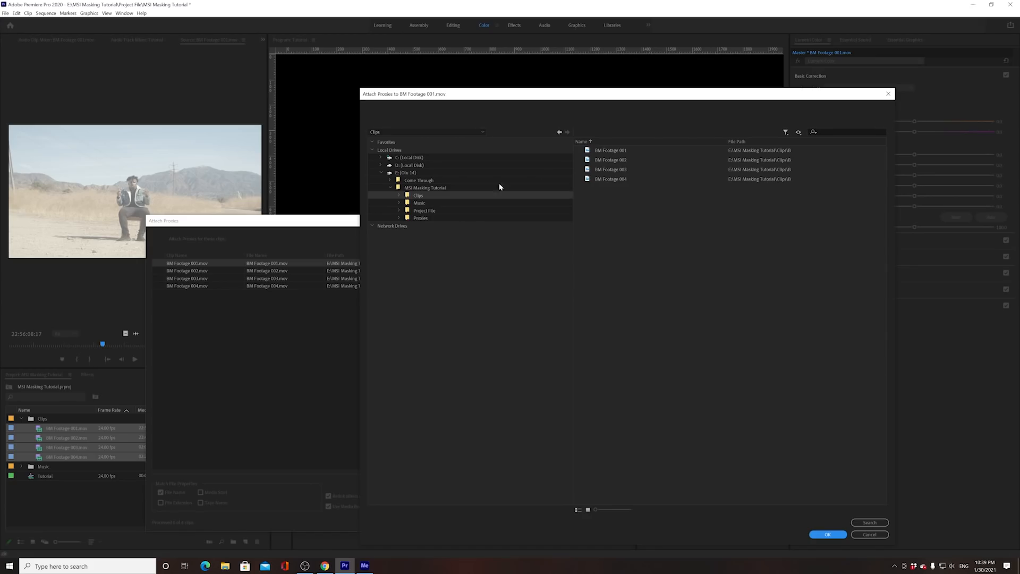
pyautogui.click(421, 217)
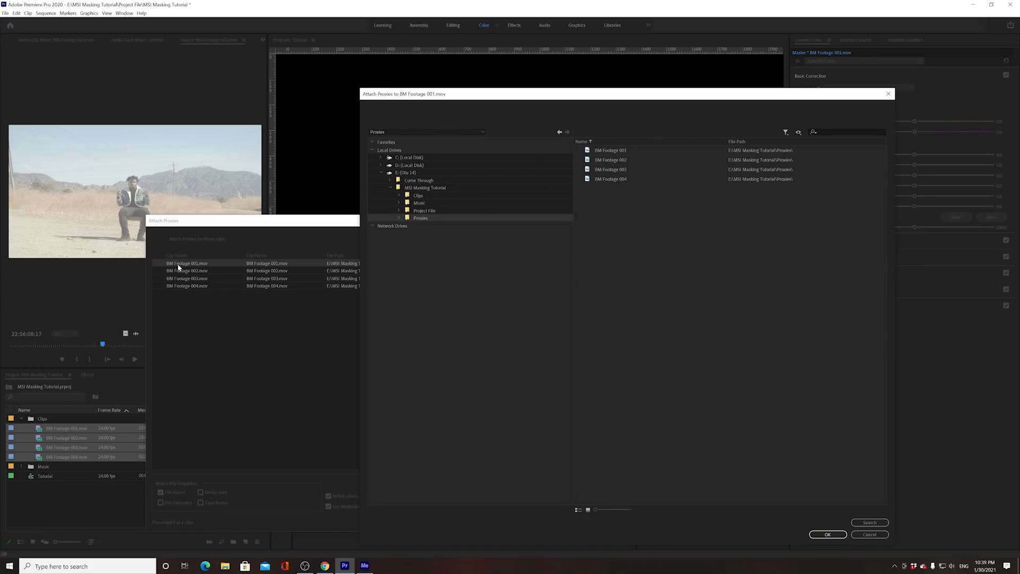
pyautogui.click(617, 152)
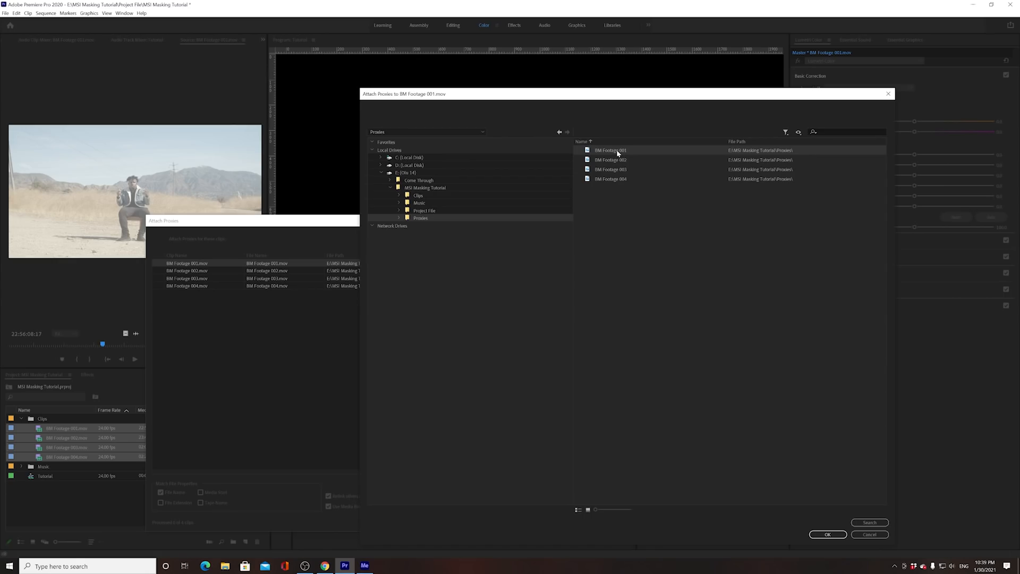
pyautogui.click(828, 534)
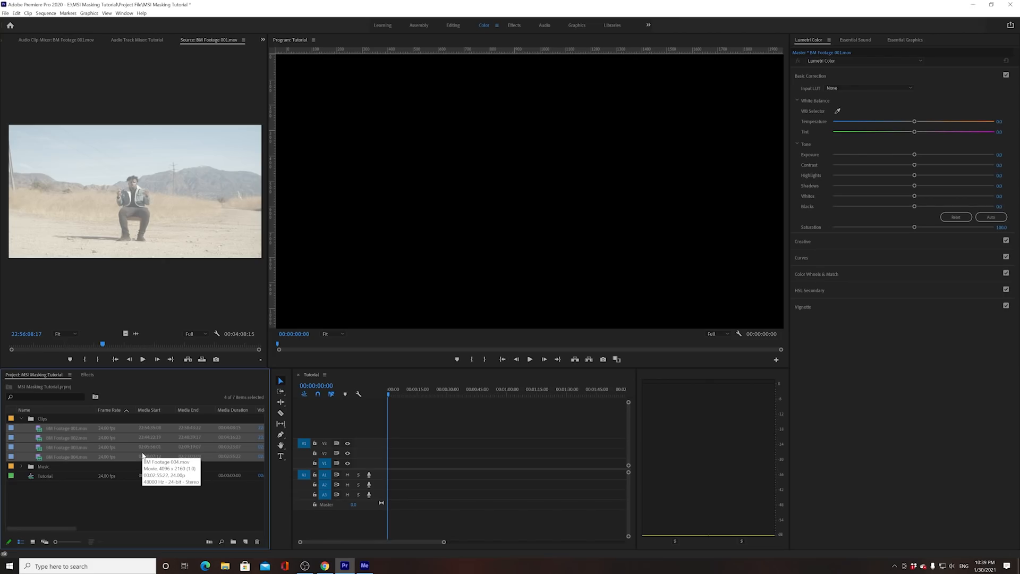
pyautogui.click(32, 437)
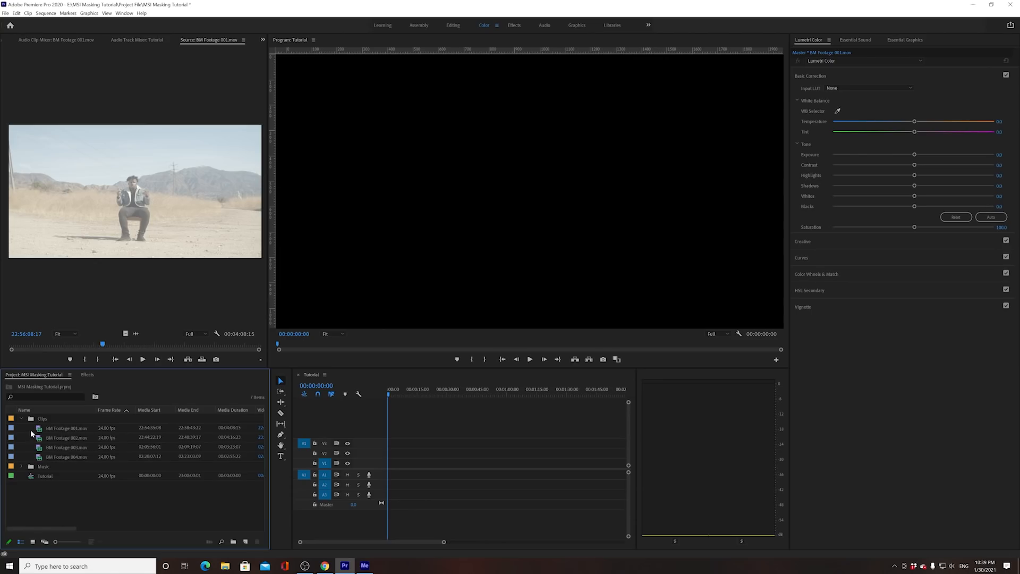
pyautogui.moveTo(31, 427)
pyautogui.mouseDown()
pyautogui.moveTo(58, 459)
pyautogui.moveTo(49, 432)
pyautogui.mouseUp()
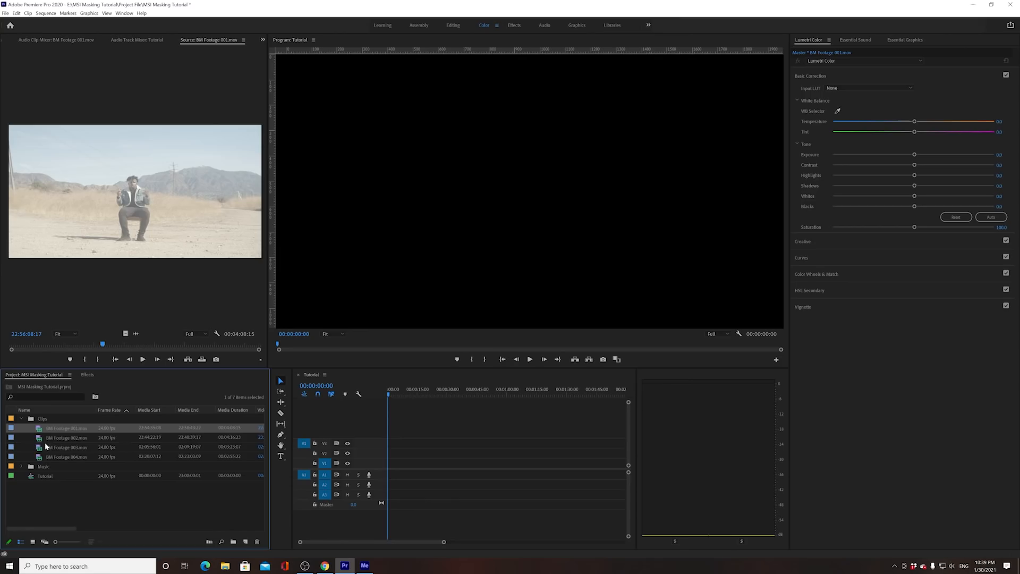
pyautogui.press('Down')
pyautogui.press('Down')
pyautogui.press('Down')
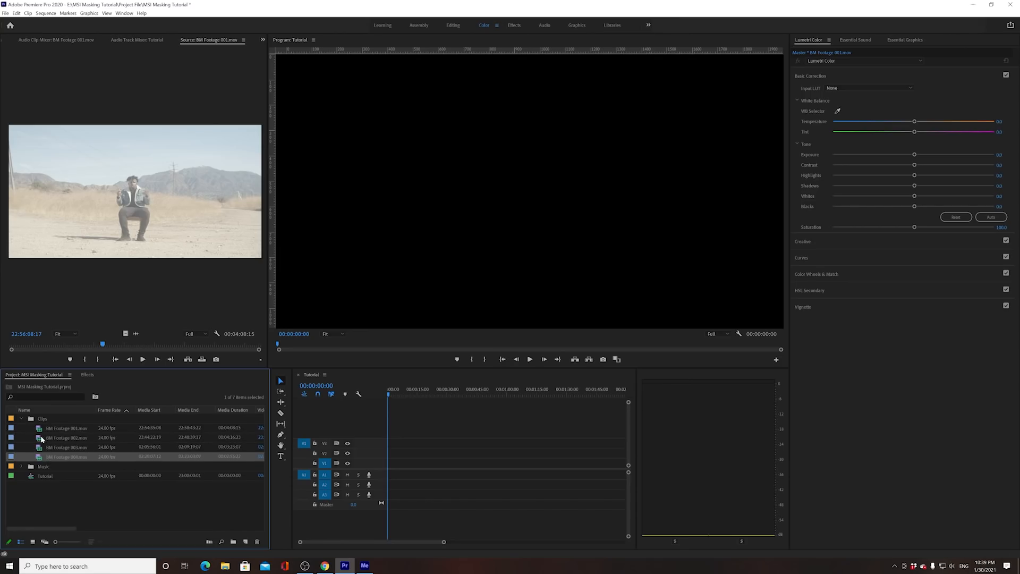
# Place BM Footage 001 on video track V1 of the Tutorial sequence, keeping the existing sequence settings.
pyautogui.click(39, 431)
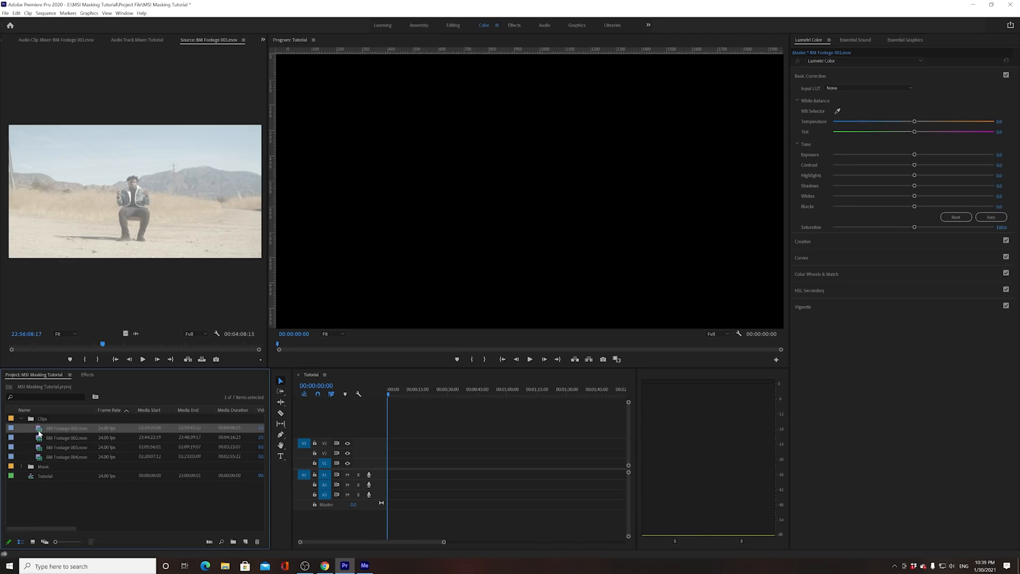
pyautogui.moveTo(38, 431); pyautogui.dragTo(512, 462)
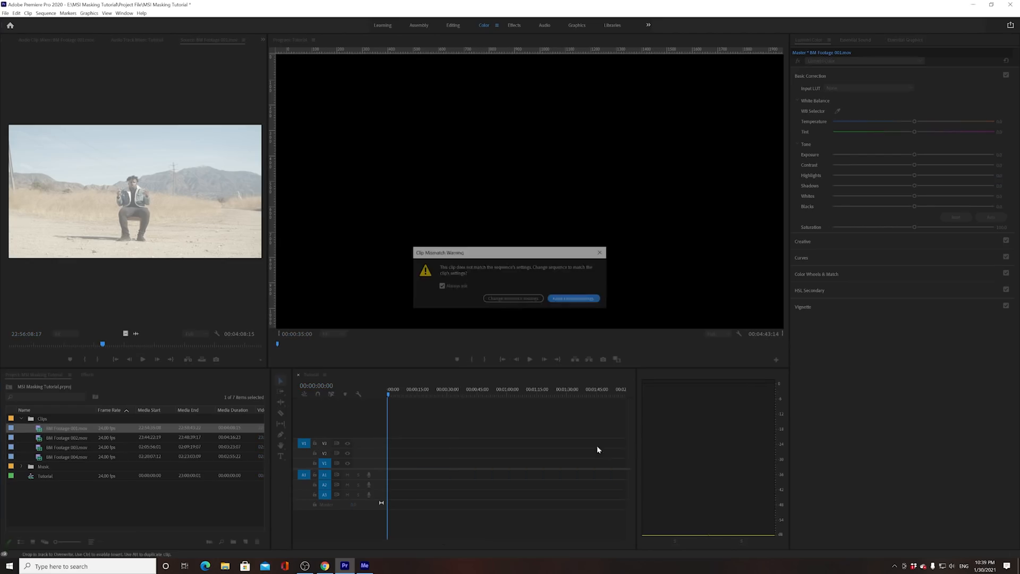
pyautogui.click(563, 296)
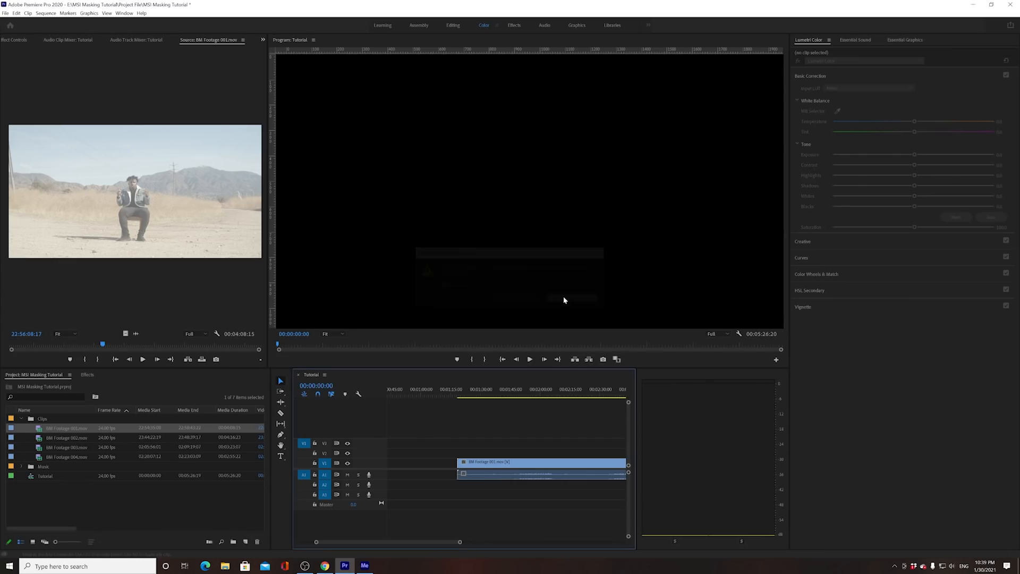
# Widen the timeline panel and fit the whole BM Footage 001 clip in its view, with the playhead on the clip.
pyautogui.click(533, 390)
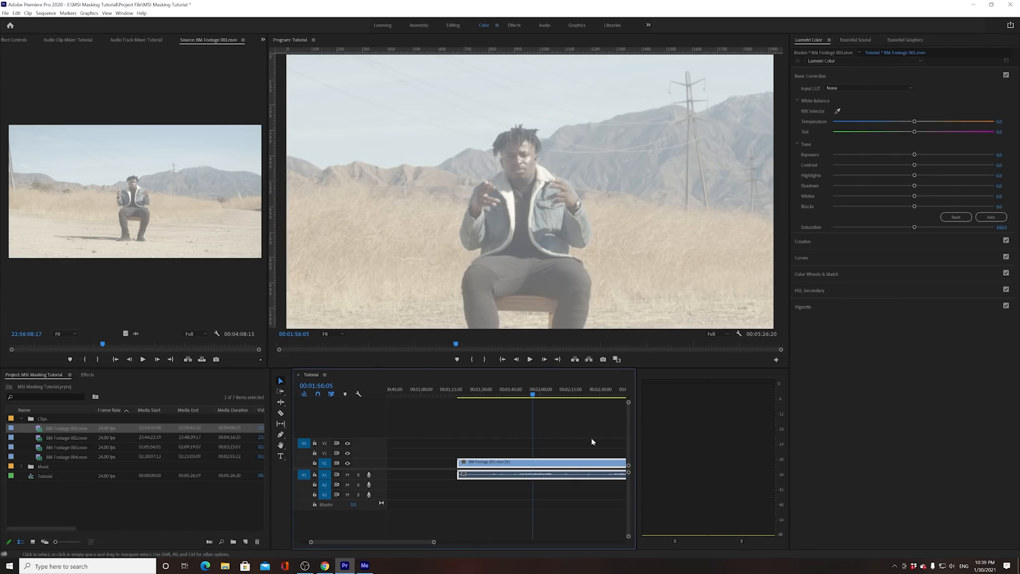
pyautogui.moveTo(636, 455); pyautogui.dragTo(767, 451)
pyautogui.moveTo(502, 542); pyautogui.dragTo(646, 543)
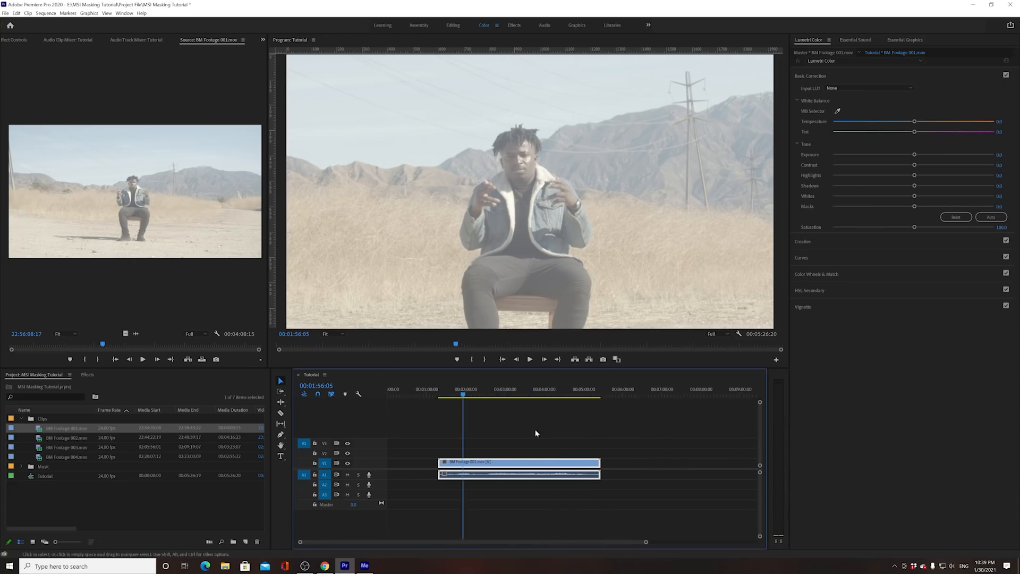
# Scale down the BM Footage 001 clip to fit its full wide shot in the frame, and move it later on V1.
pyautogui.moveTo(466, 394); pyautogui.dragTo(512, 397)
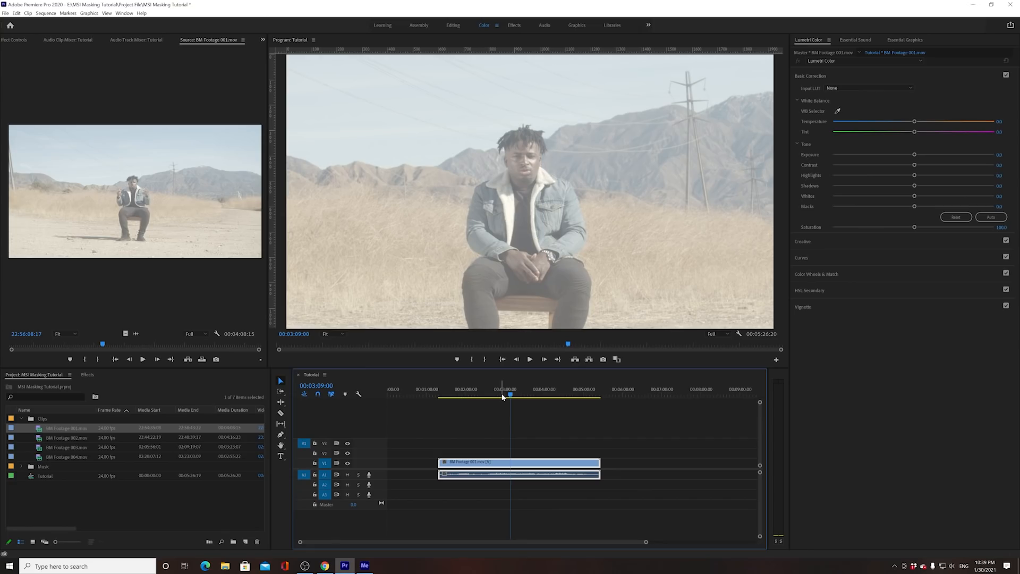
pyautogui.moveTo(507, 394)
pyautogui.mouseDown()
pyautogui.moveTo(518, 395)
pyautogui.moveTo(507, 396)
pyautogui.mouseUp()
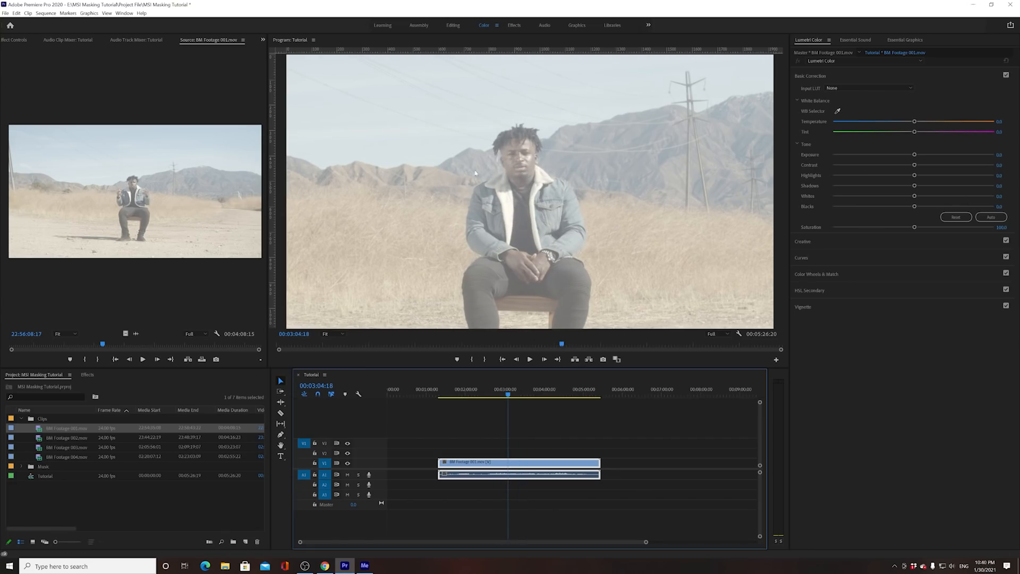
pyautogui.moveTo(508, 395); pyautogui.dragTo(493, 394)
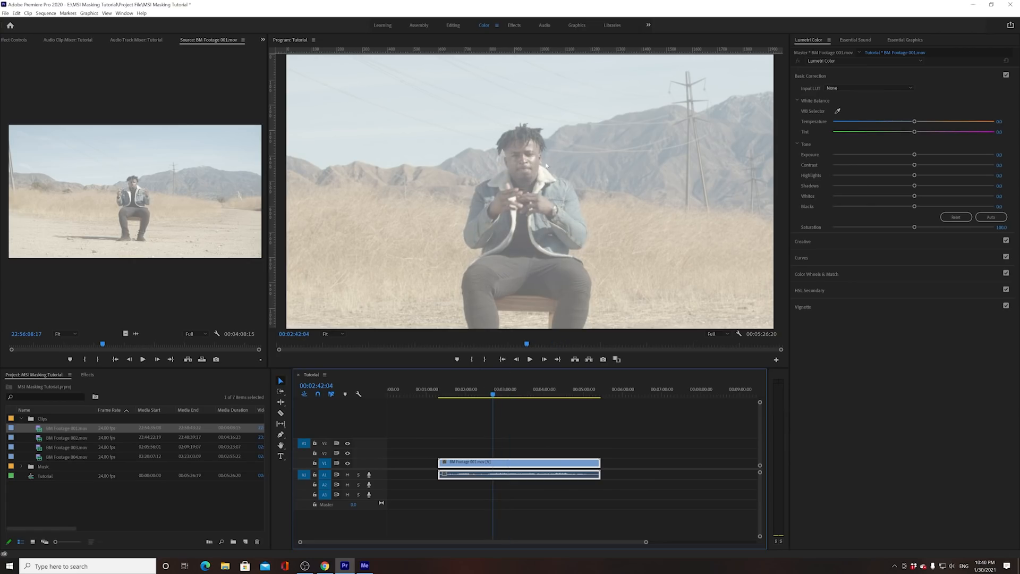
pyautogui.click(507, 394)
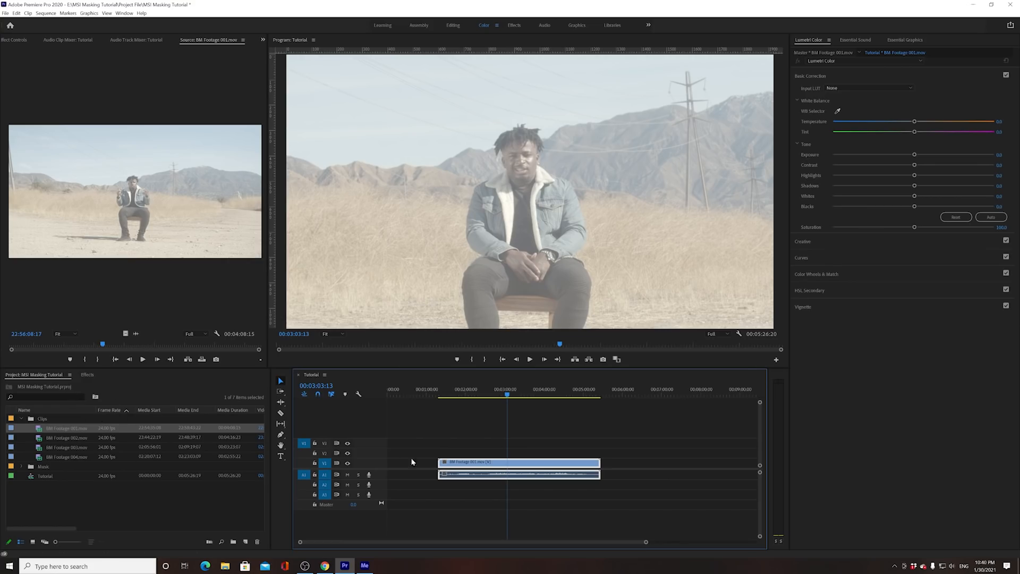
pyautogui.click(12, 41)
pyautogui.moveTo(104, 91); pyautogui.dragTo(102, 87)
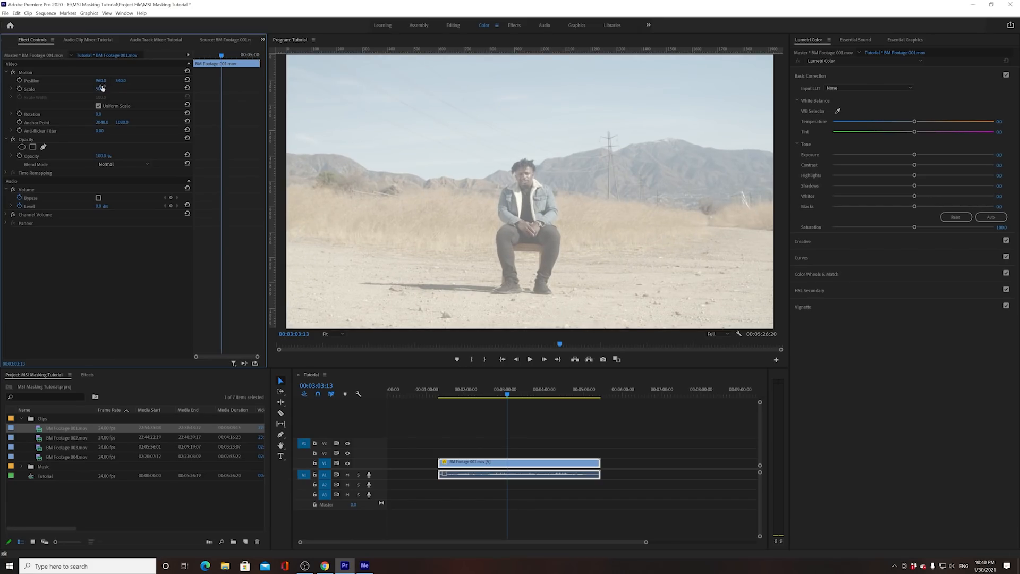
pyautogui.click(40, 440)
pyautogui.moveTo(40, 440); pyautogui.dragTo(503, 463)
# Open the Come Through song from the Music bin in the source monitor and listen to a passage around 24 seconds in.
pyautogui.click(21, 466)
pyautogui.doubleClick(39, 476)
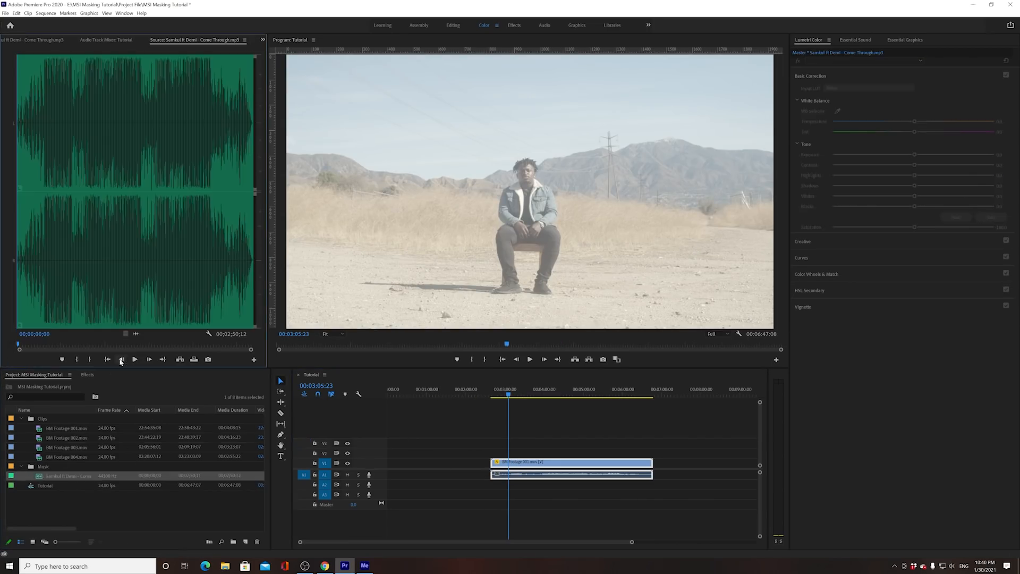
pyautogui.click(135, 359)
pyautogui.click(45, 345)
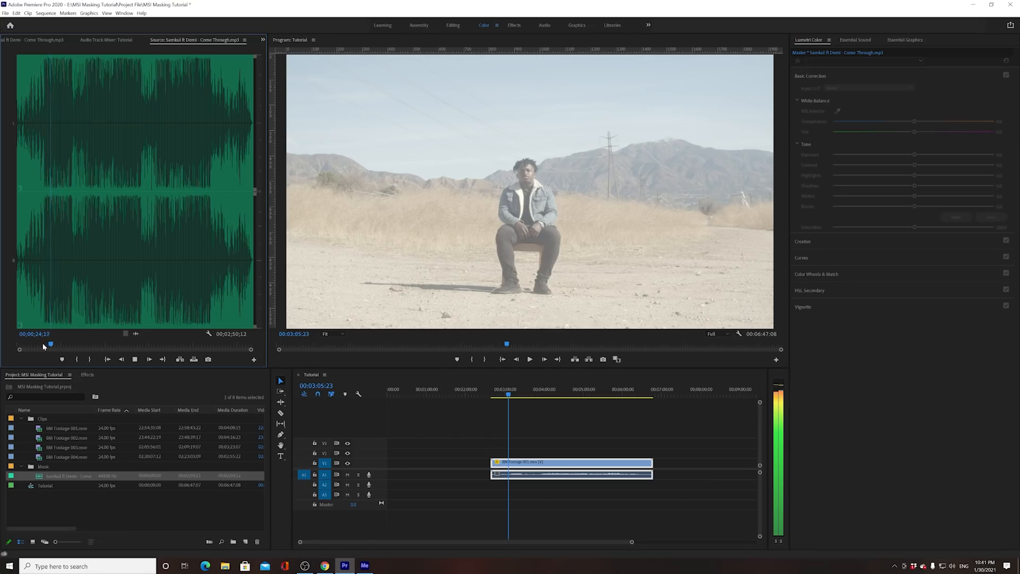
pyautogui.press('space')
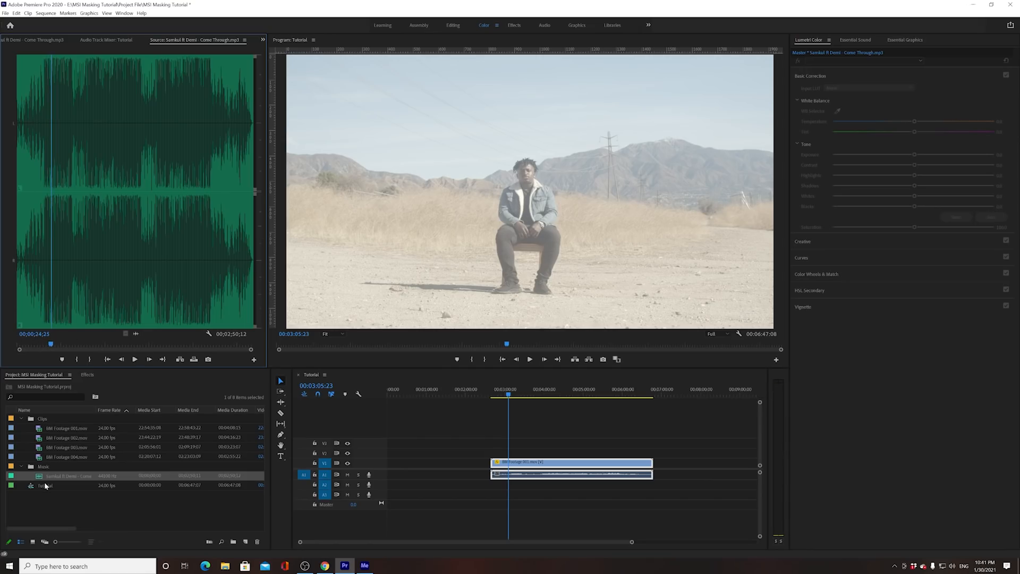
# Place the song on audio track A2 and synchronize it with the BM Footage 001 clip by audio.
pyautogui.moveTo(42, 479); pyautogui.dragTo(488, 487)
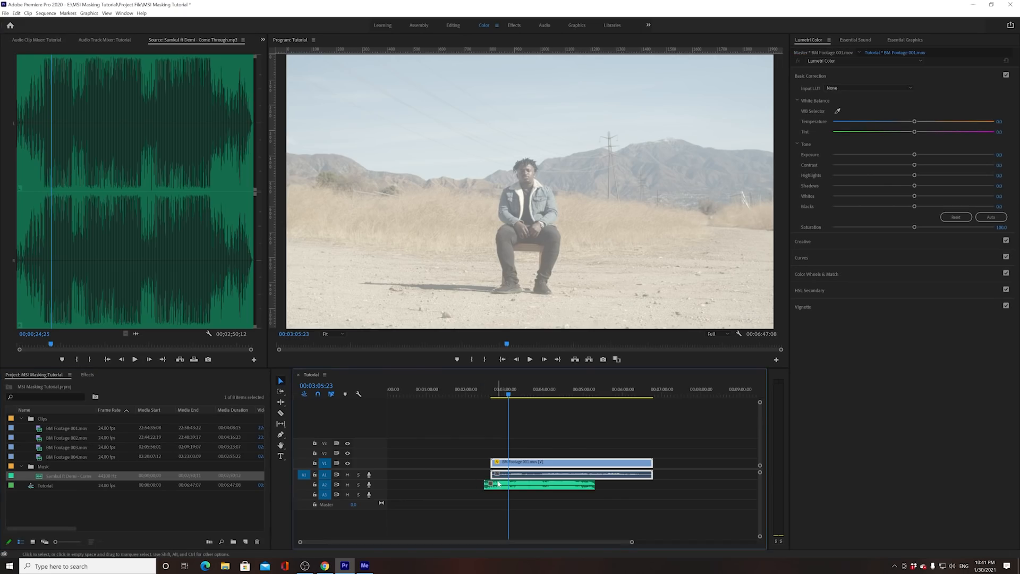
pyautogui.moveTo(555, 433); pyautogui.dragTo(529, 489)
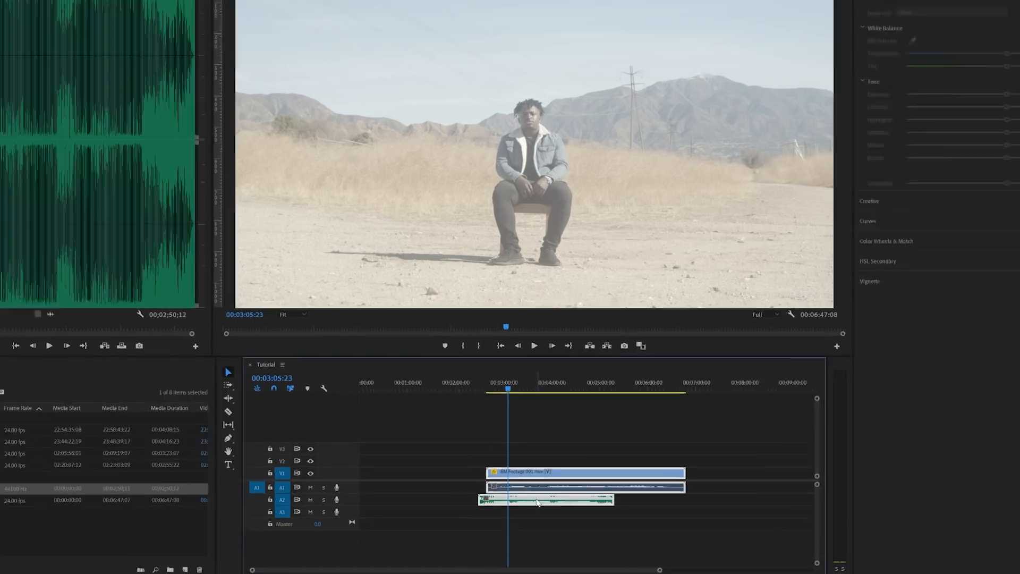
pyautogui.rightClick(538, 502)
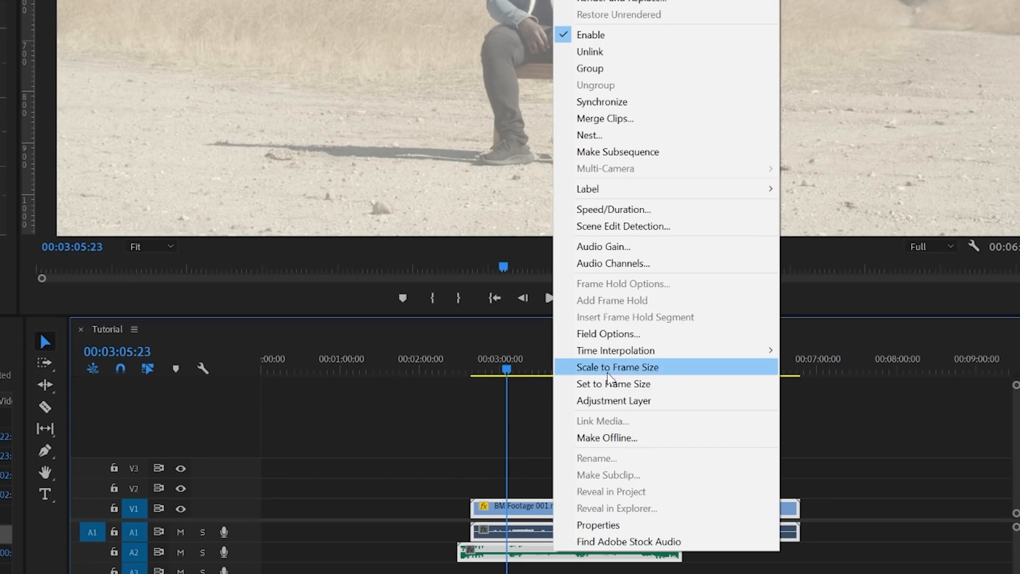
pyautogui.click(611, 101)
pyautogui.click(493, 319)
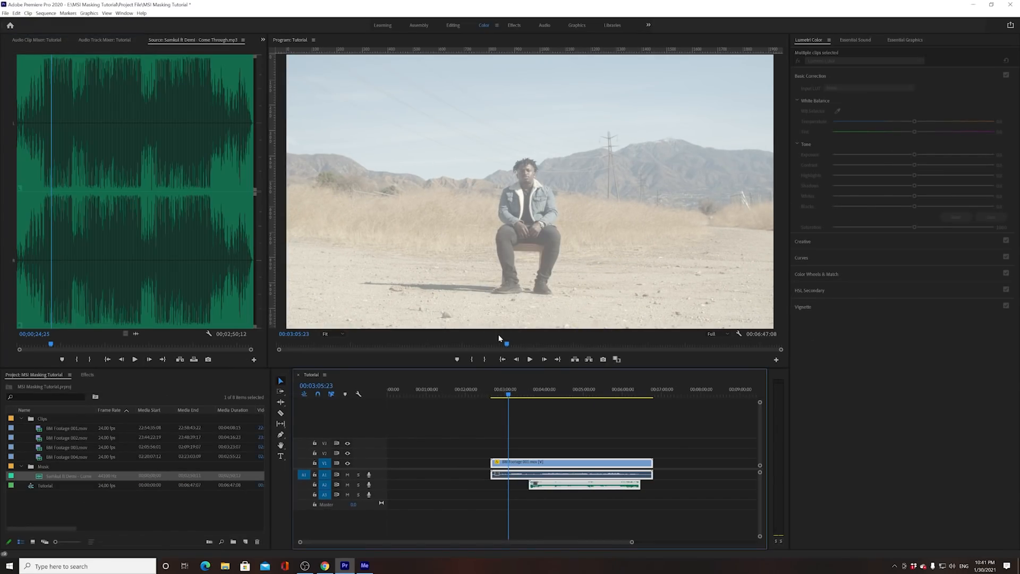
# Trim the start and end of the BM Footage 001 clip to match the song on A2.
pyautogui.click(547, 456)
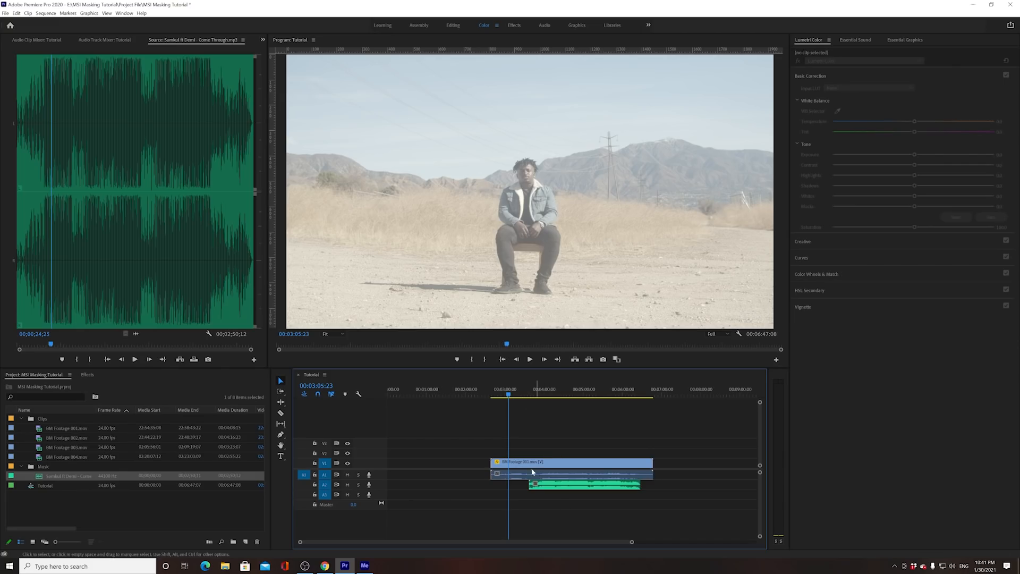
pyautogui.moveTo(491, 462); pyautogui.dragTo(529, 463)
pyautogui.moveTo(653, 462); pyautogui.dragTo(640, 461)
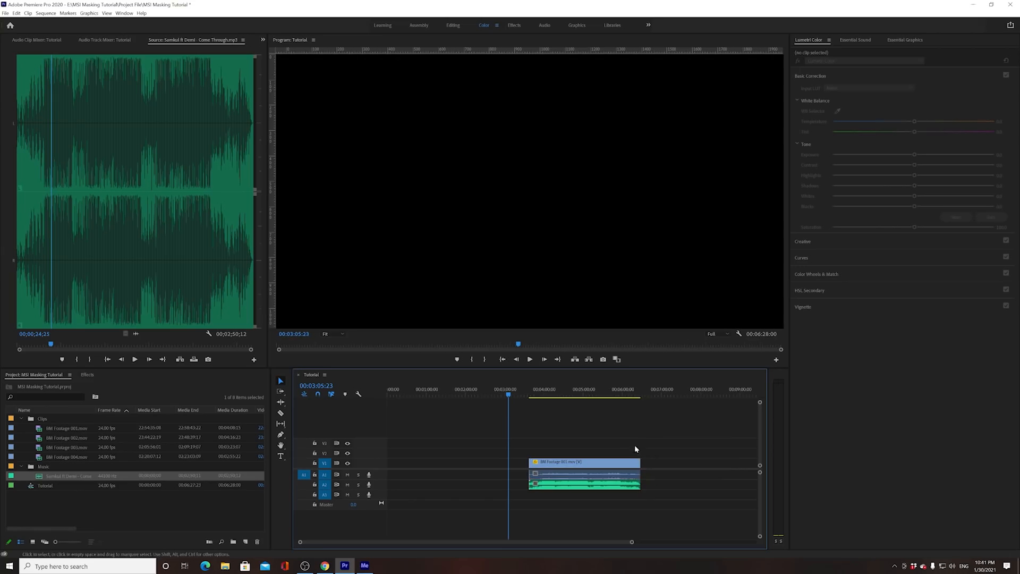
# Examine the BM Footage 001 to 004 clips in the source monitor to compare their shots.
pyautogui.click(42, 436)
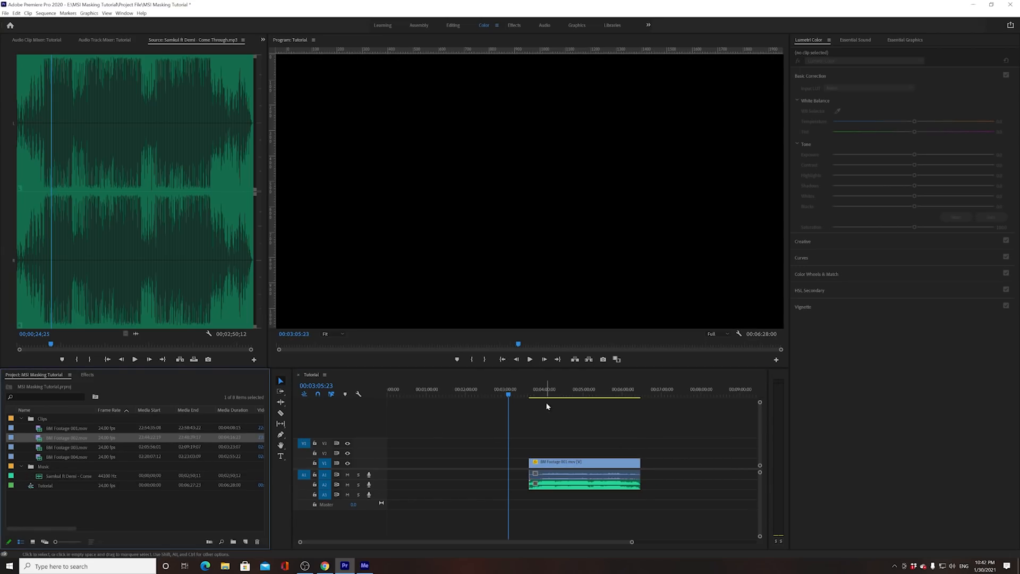
pyautogui.moveTo(541, 393); pyautogui.dragTo(566, 393)
pyautogui.doubleClick(35, 437)
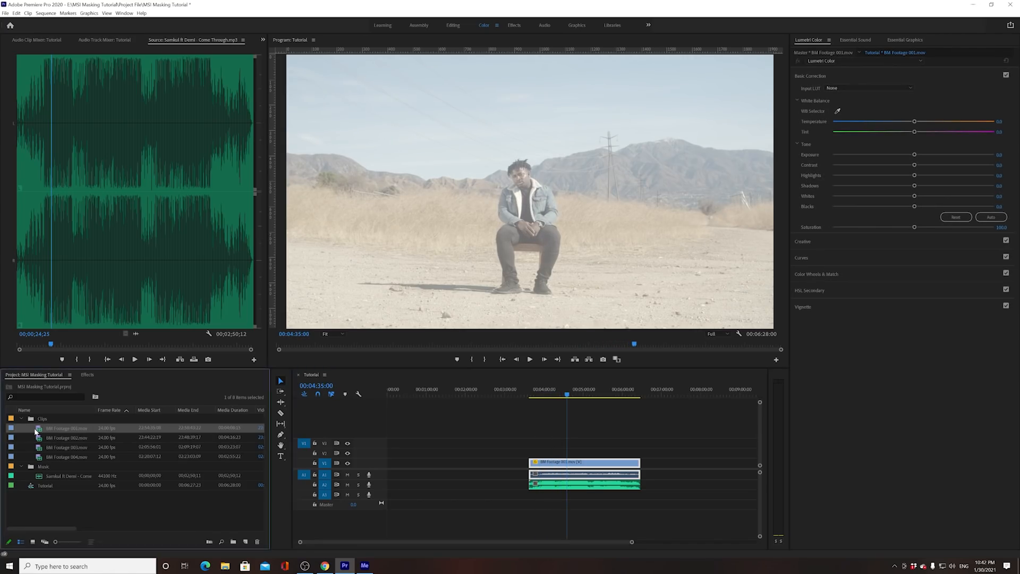
pyautogui.doubleClick(38, 447)
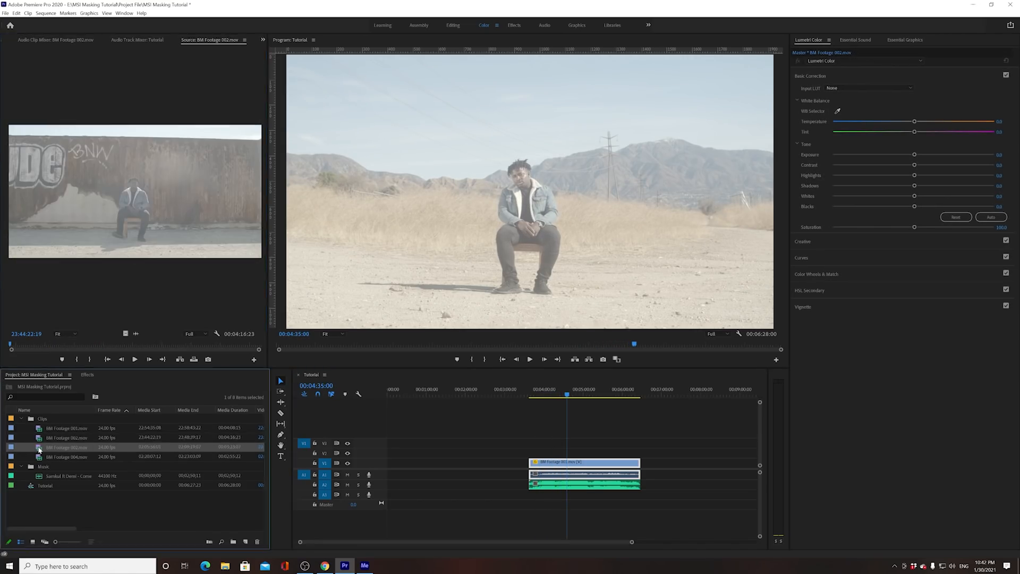
pyautogui.doubleClick(38, 457)
pyautogui.doubleClick(41, 428)
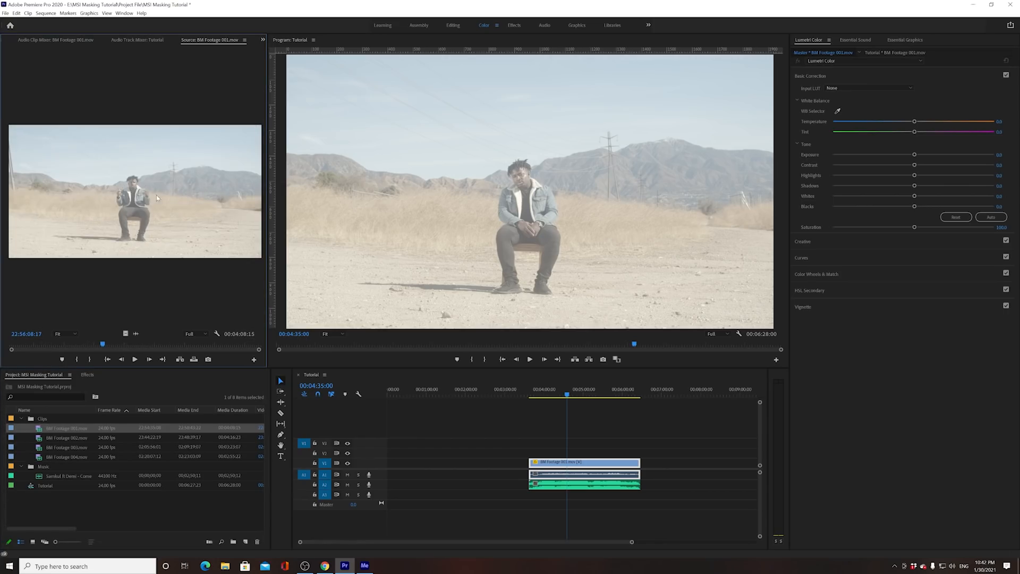
pyautogui.doubleClick(41, 439)
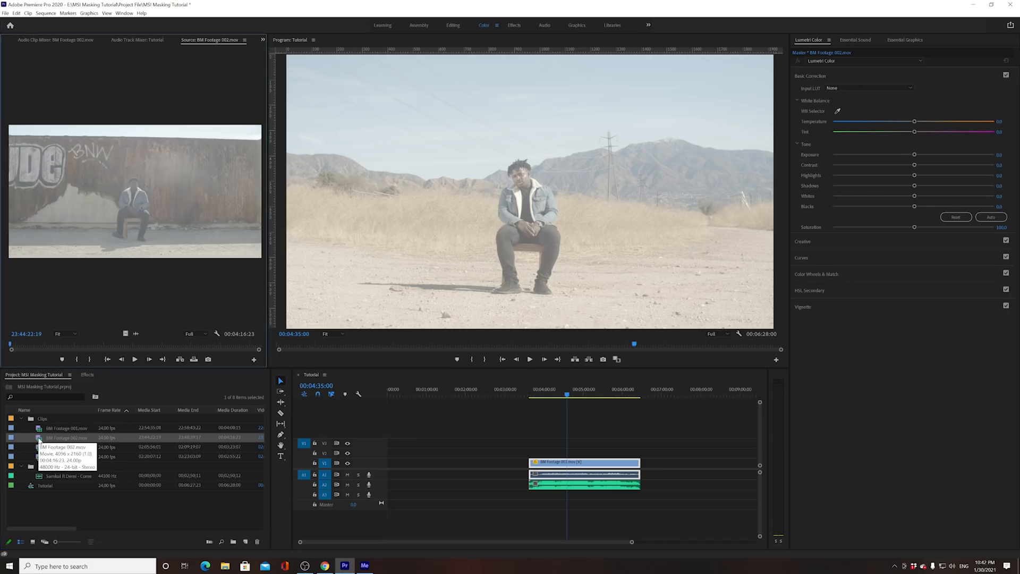
pyautogui.doubleClick(40, 447)
pyautogui.doubleClick(41, 457)
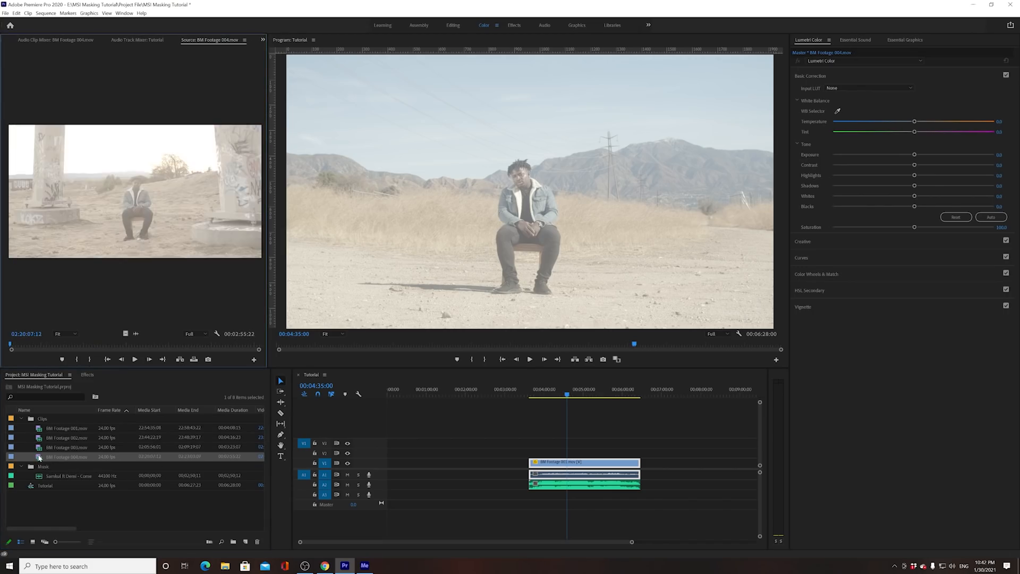
pyautogui.doubleClick(40, 428)
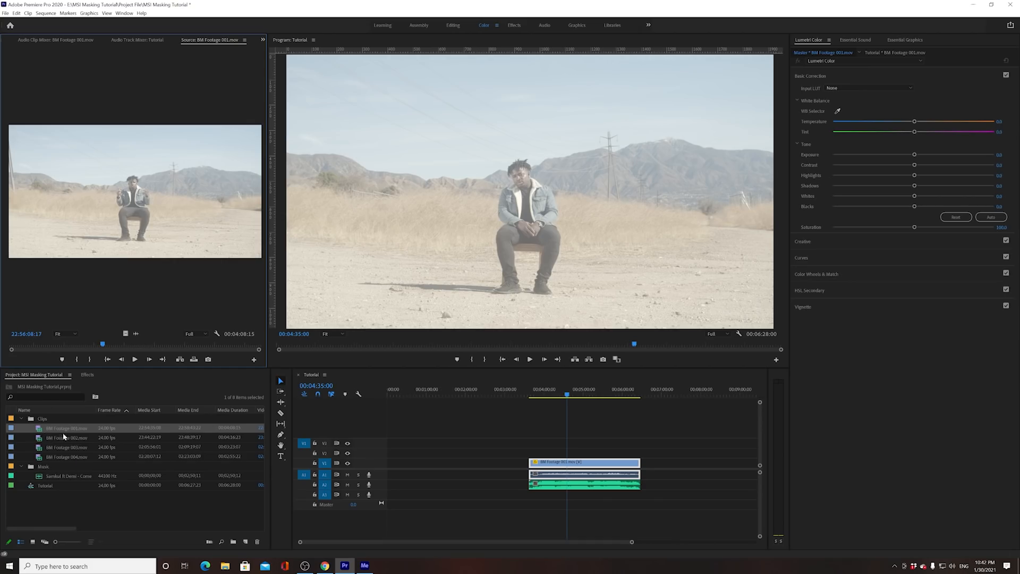
pyautogui.doubleClick(38, 447)
pyautogui.doubleClick(36, 457)
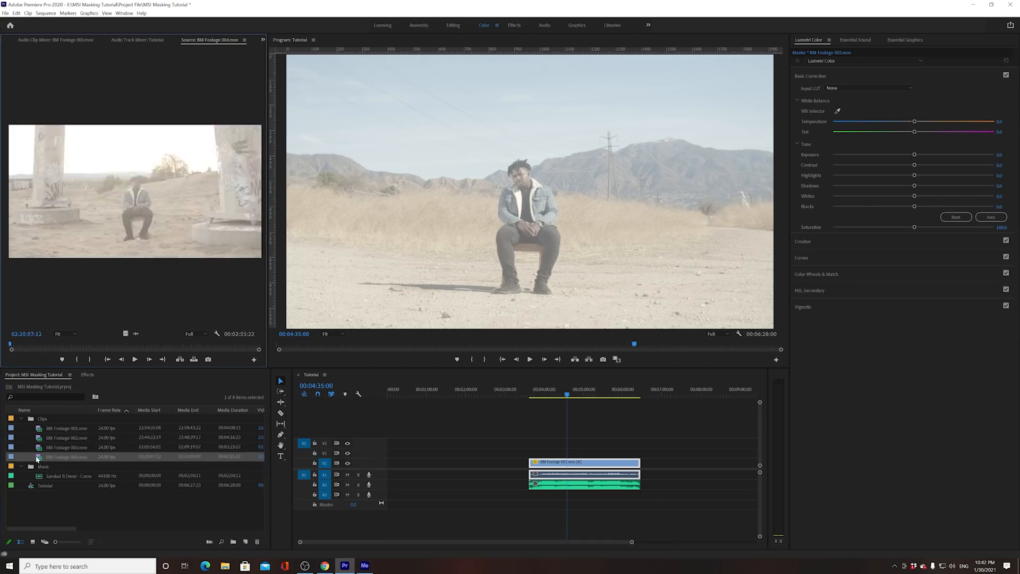
# Add BM Footage 002 on V2 and A3, shifting the BM Footage 001 clip and the song later on the timeline.
pyautogui.click(38, 438)
pyautogui.moveTo(38, 441); pyautogui.dragTo(395, 431)
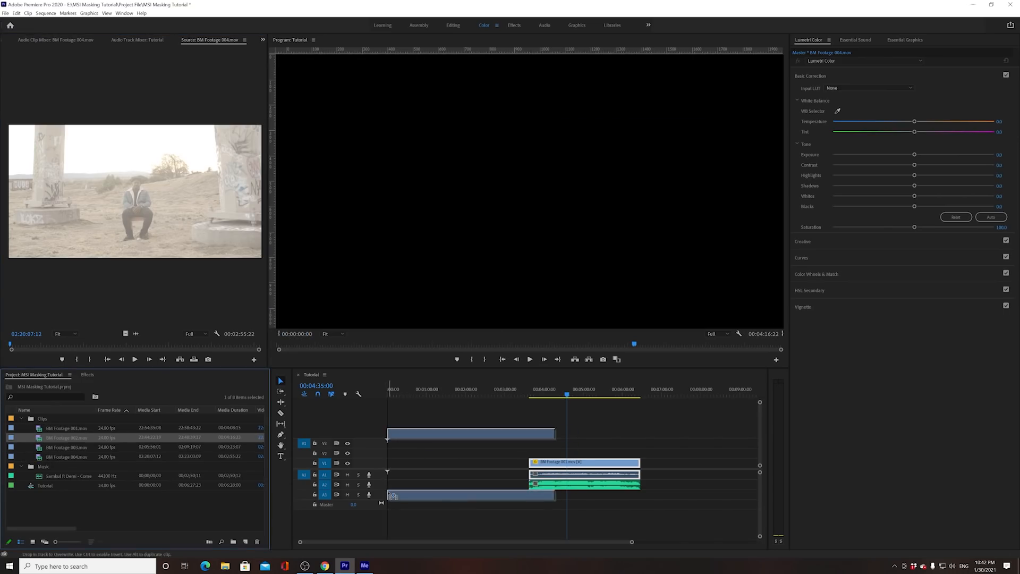
pyautogui.moveTo(566, 482); pyautogui.dragTo(629, 466)
pyautogui.moveTo(533, 434); pyautogui.dragTo(566, 498)
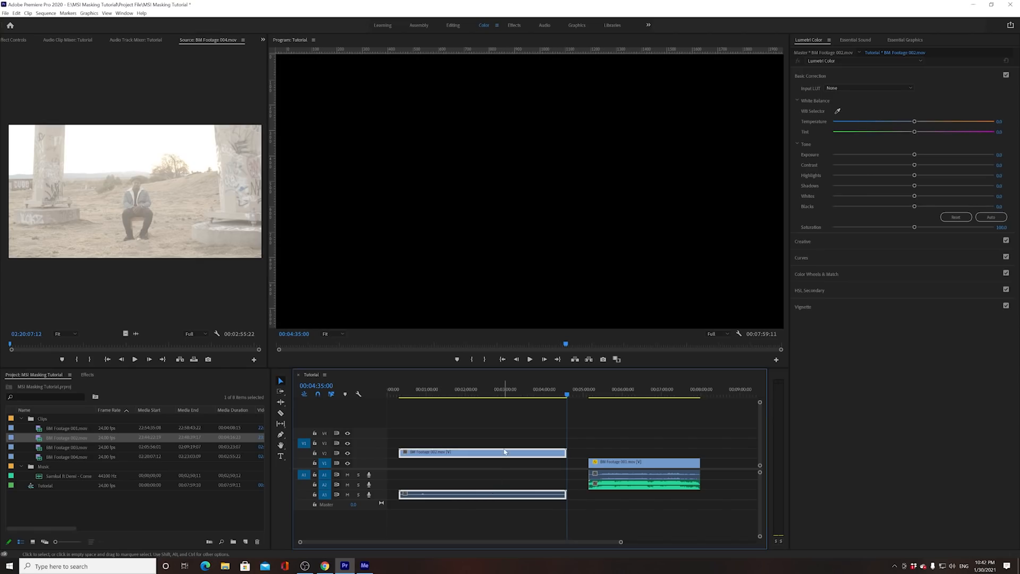
# Synchronize the BM Footage 002 clip with the song on A2 by audio.
pyautogui.click(602, 484)
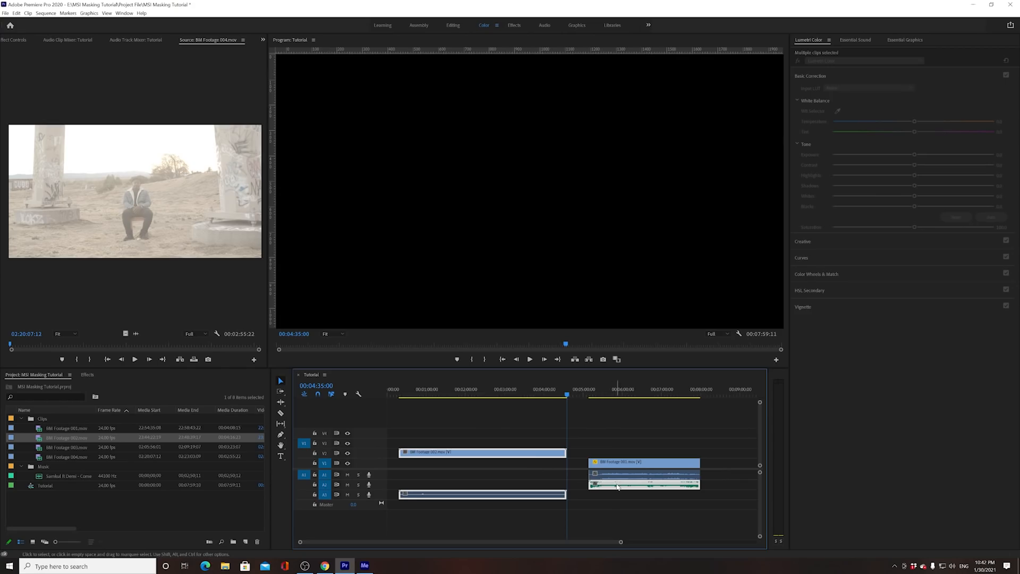
pyautogui.rightClick(618, 486)
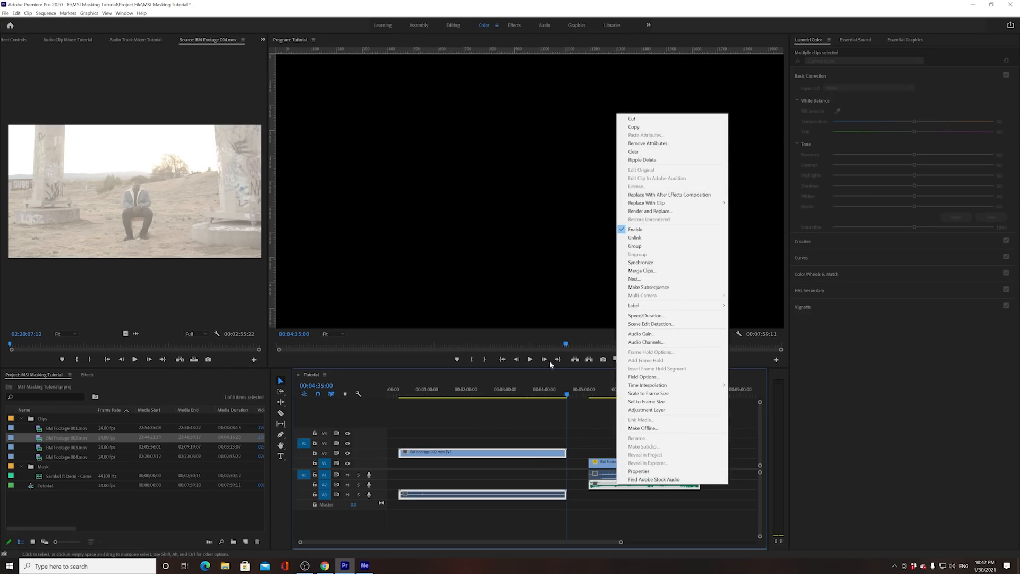
pyautogui.click(652, 262)
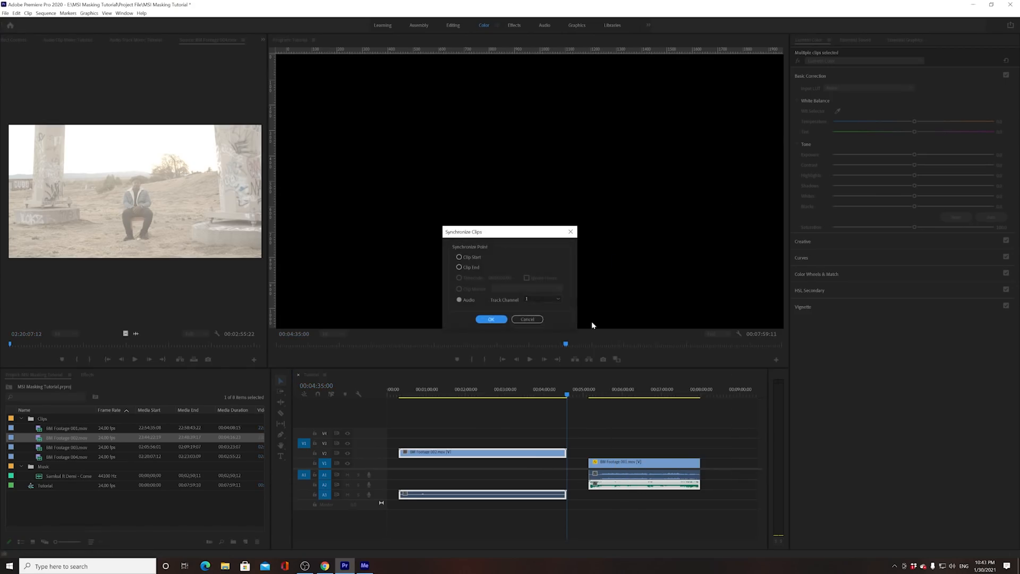
pyautogui.click(492, 320)
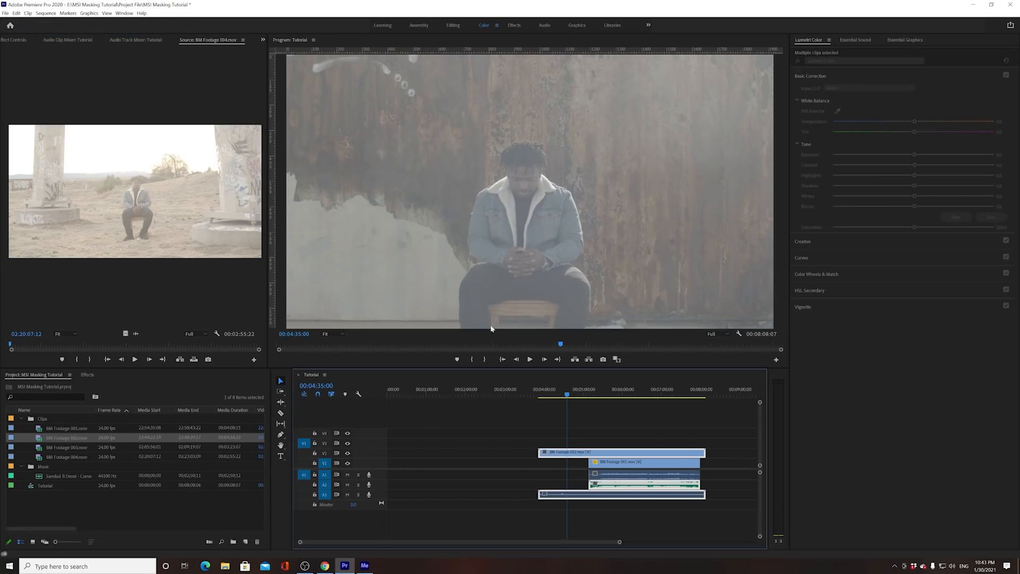
# Trim the start and end of the BM Footage 002 clip to match the song.
pyautogui.click(597, 434)
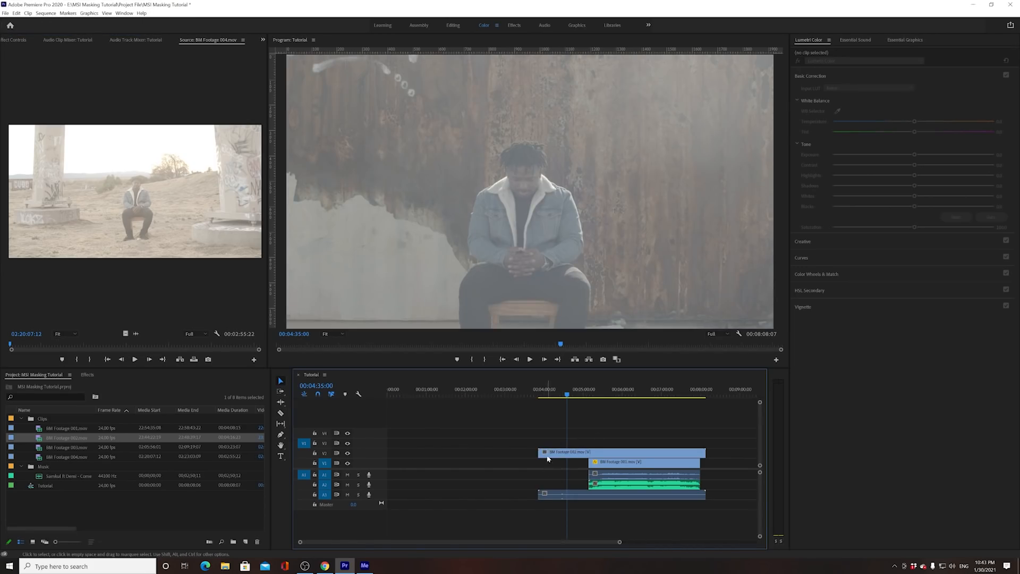
pyautogui.moveTo(538, 451); pyautogui.dragTo(589, 451)
pyautogui.moveTo(706, 451); pyautogui.dragTo(699, 451)
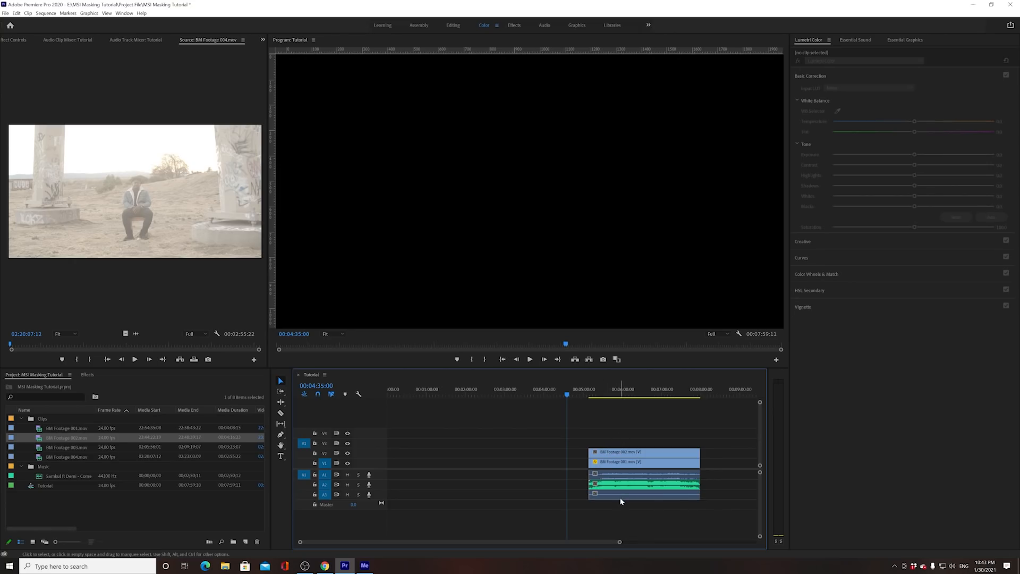
# Move the song to A4 and the BM Footage 002 audio to A2, and add BM Footage 003 on V3 and A3.
pyautogui.moveTo(655, 491); pyautogui.dragTo(647, 510)
pyautogui.click(639, 497)
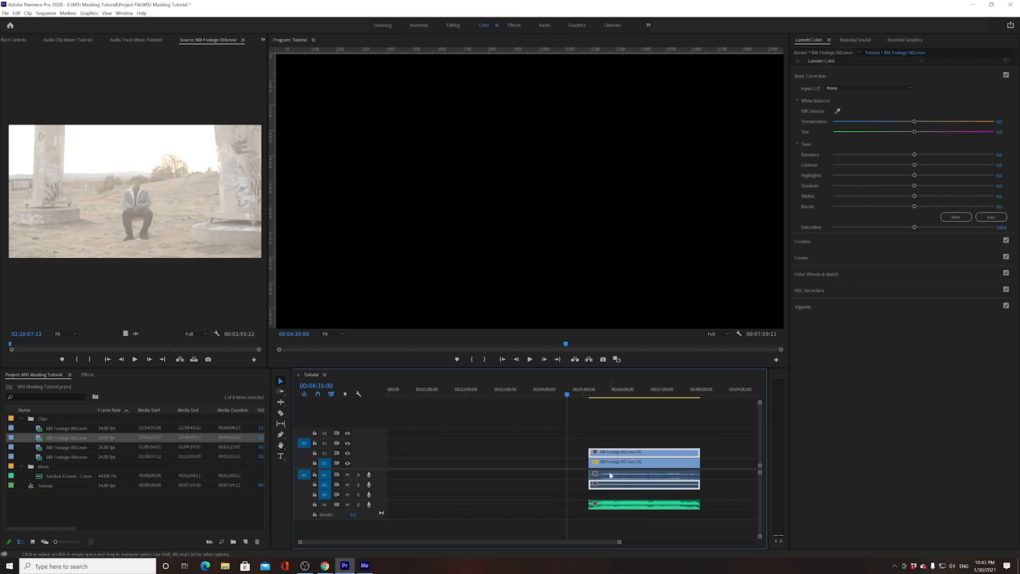
pyautogui.moveTo(43, 447); pyautogui.dragTo(444, 500)
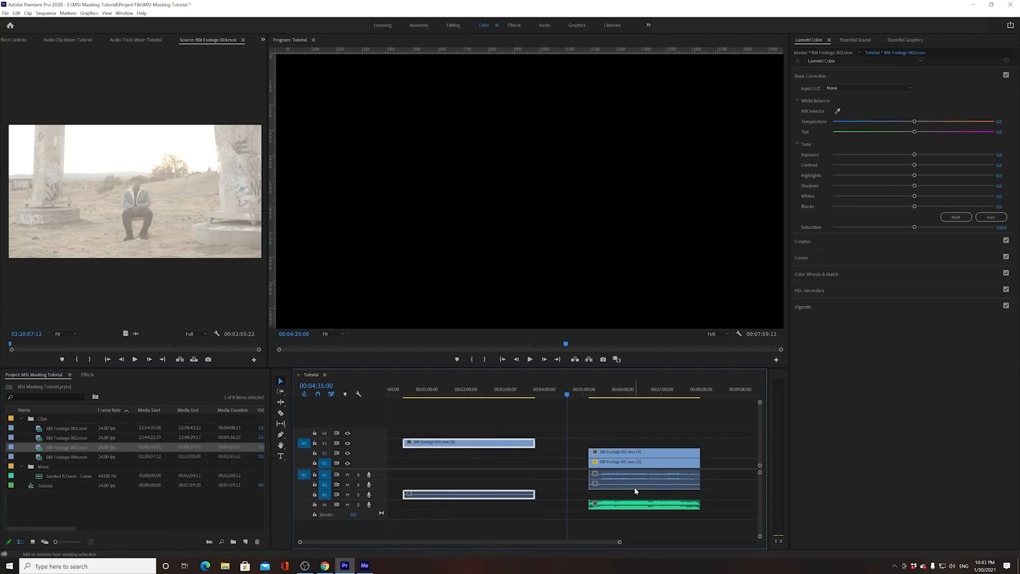
# Synchronize the BM Footage 003 clip with the song on A4 by audio.
pyautogui.keyDown('shift'); pyautogui.click(633, 506); pyautogui.keyUp('shift')
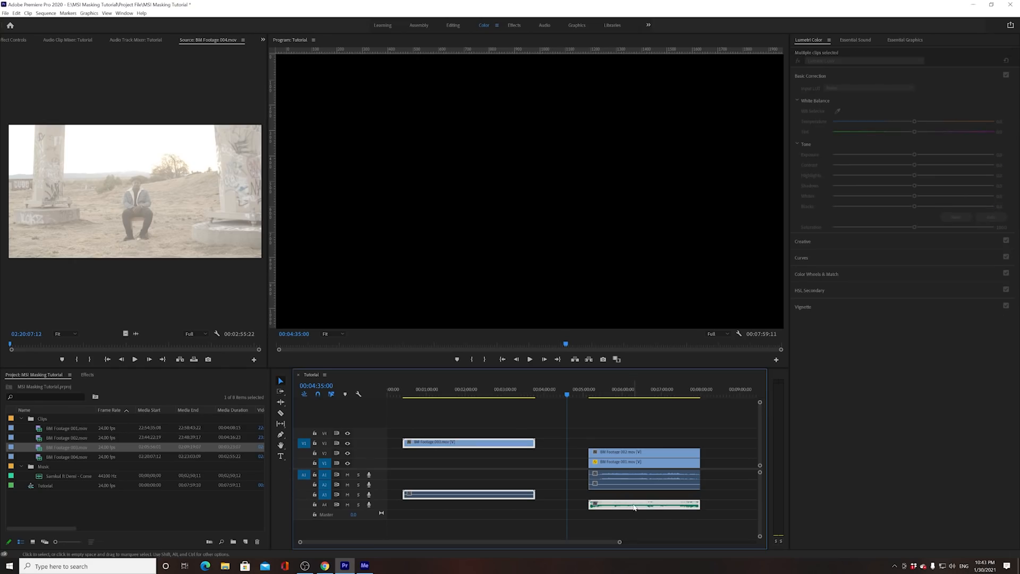
pyautogui.rightClick(633, 506)
pyautogui.click(676, 288)
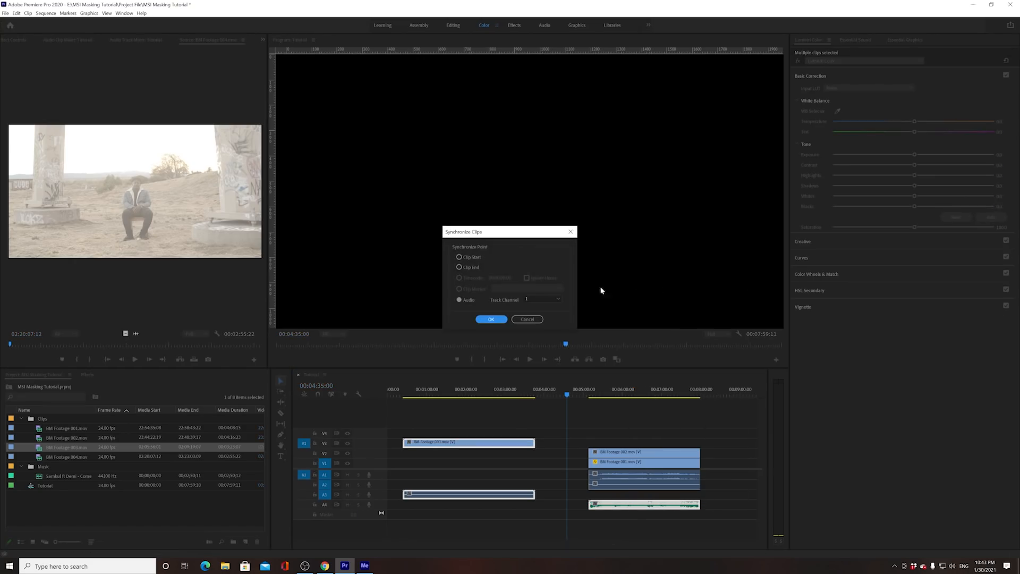
pyautogui.click(490, 319)
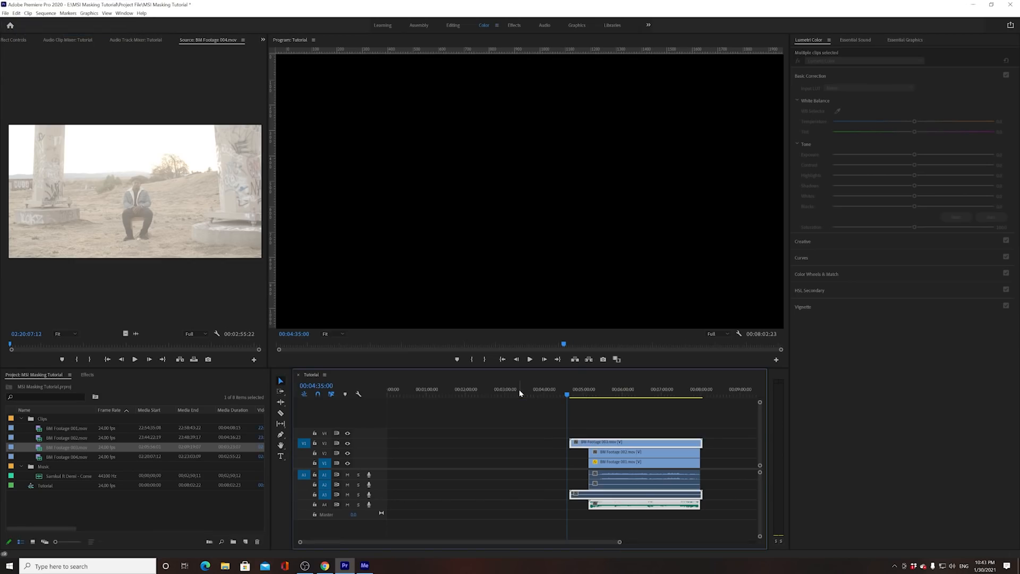
# Trim the start and end of the BM Footage 003 clip to match the song.
pyautogui.click(620, 433)
pyautogui.moveTo(571, 443); pyautogui.dragTo(590, 444)
pyautogui.moveTo(708, 438); pyautogui.dragTo(700, 439)
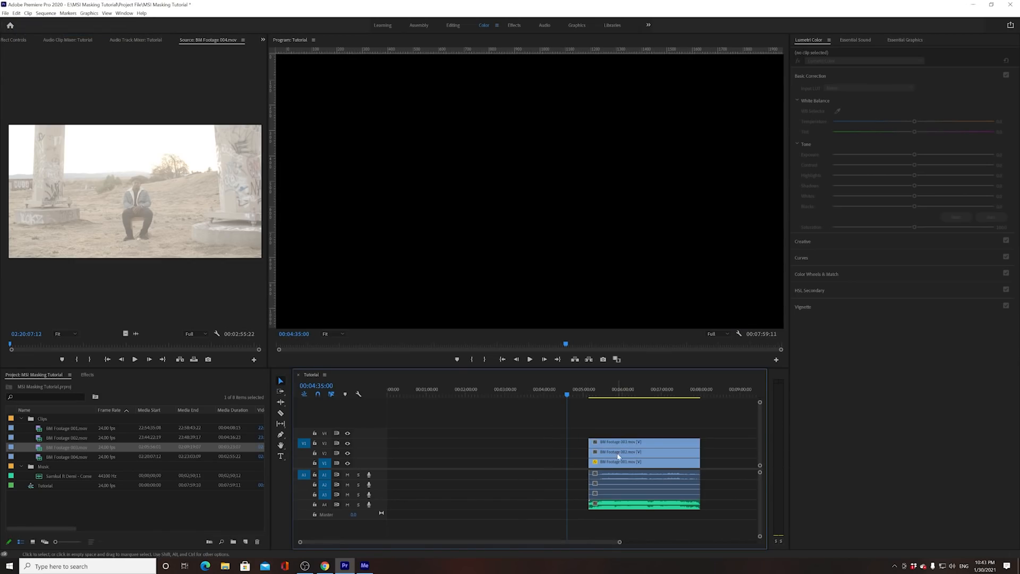
# Add BM Footage 004 on V5 and A4, moving the song down to A5.
pyautogui.scroll(-1, 633, 462)
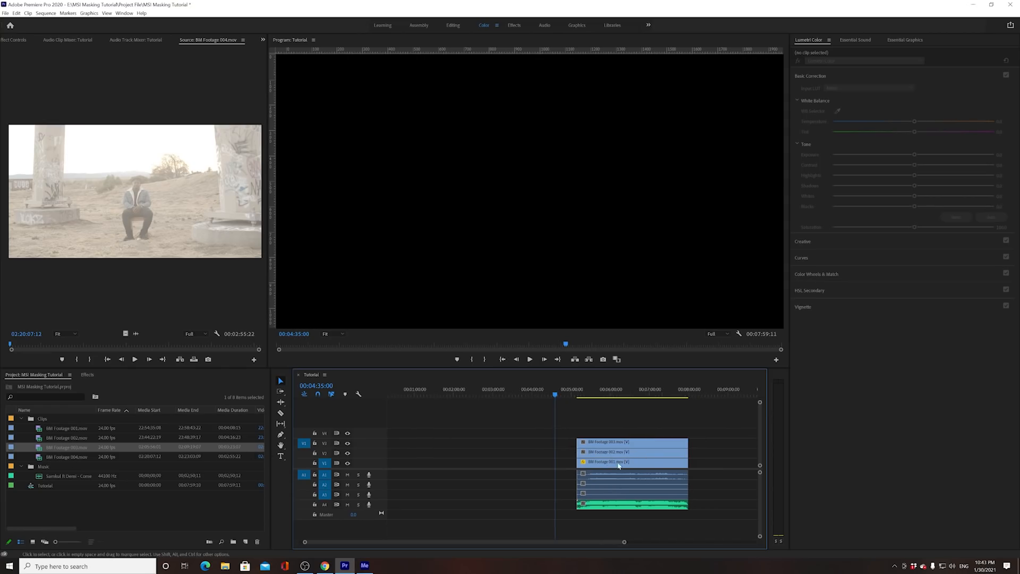
pyautogui.moveTo(38, 458); pyautogui.dragTo(412, 507)
pyautogui.moveTo(618, 505)
pyautogui.mouseDown()
pyautogui.moveTo(619, 527)
pyautogui.moveTo(610, 511)
pyautogui.mouseUp()
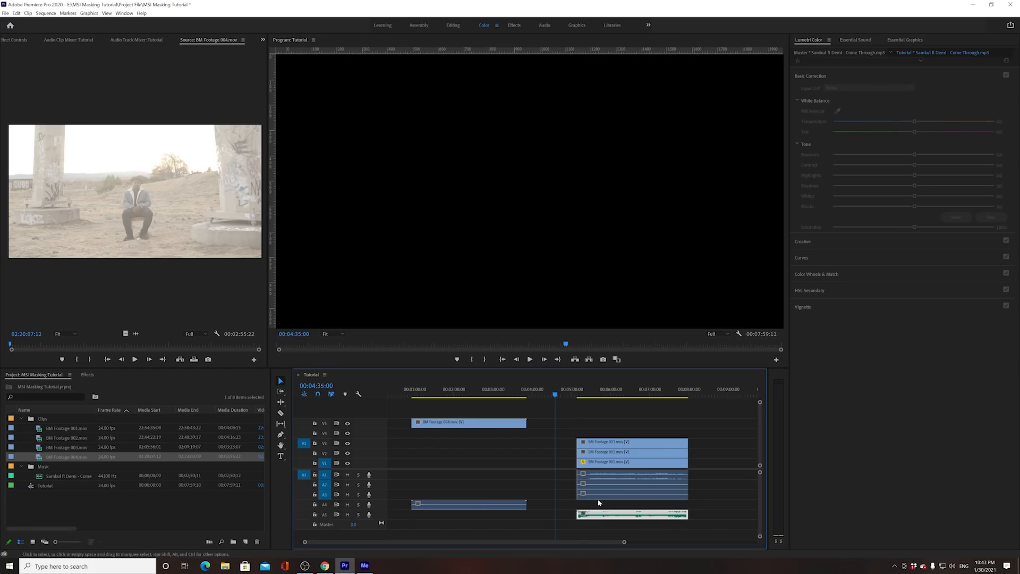
pyautogui.click(502, 427)
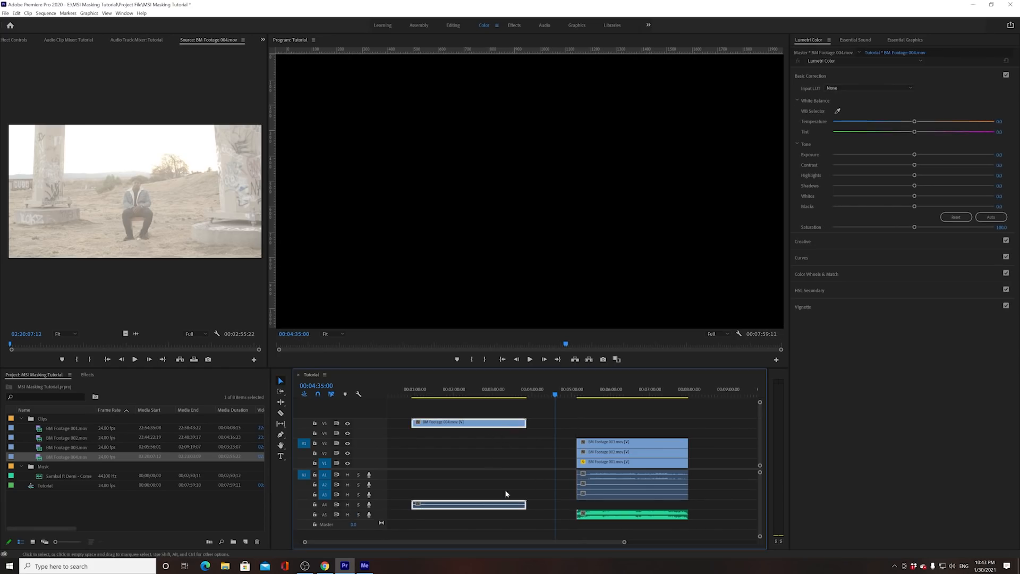
pyautogui.keyDown('shift'); pyautogui.click(613, 514); pyautogui.keyUp('shift')
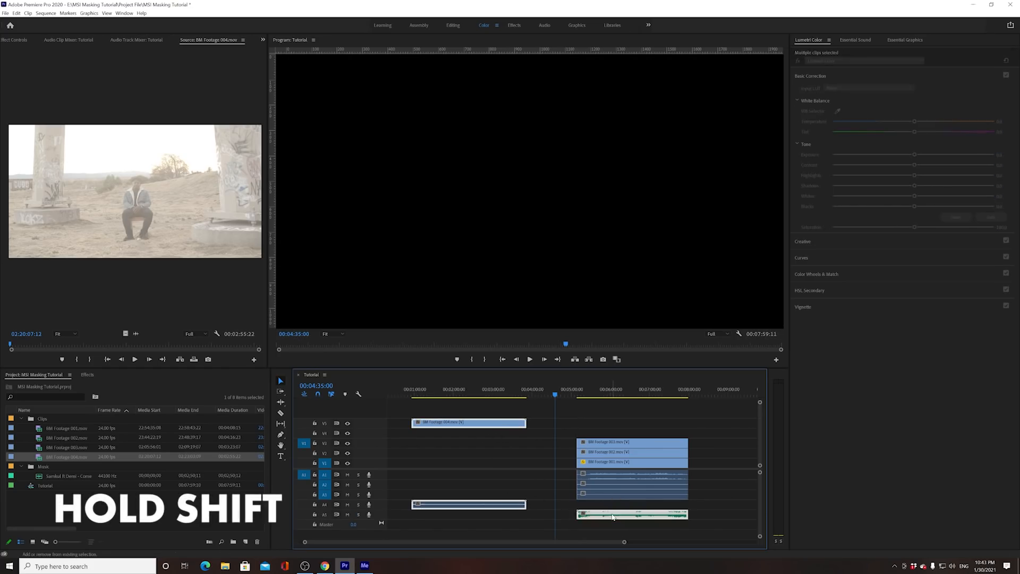
pyautogui.rightClick(613, 514)
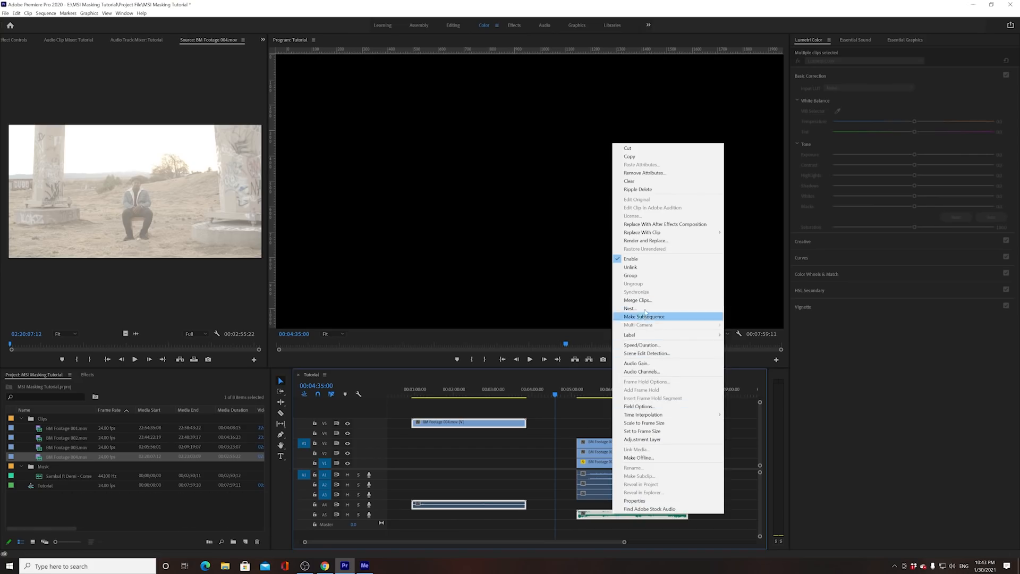
pyautogui.click(548, 499)
# Enable track targeting on A4 and A5 and synchronize the BM Footage 004 clip with the song by audio.
pyautogui.click(468, 503)
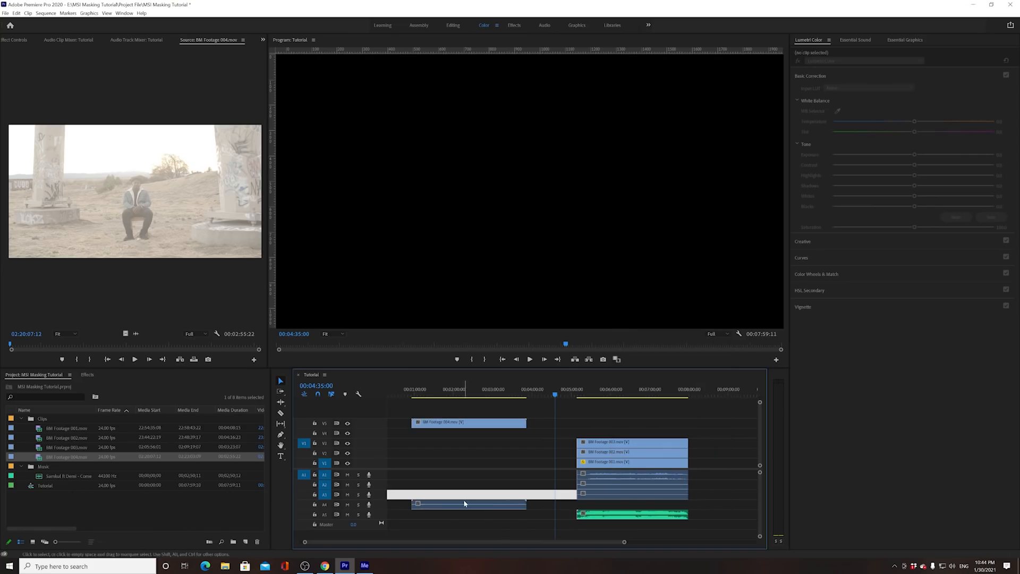
pyautogui.keyDown('shift'); pyautogui.click(643, 518); pyautogui.keyUp('shift')
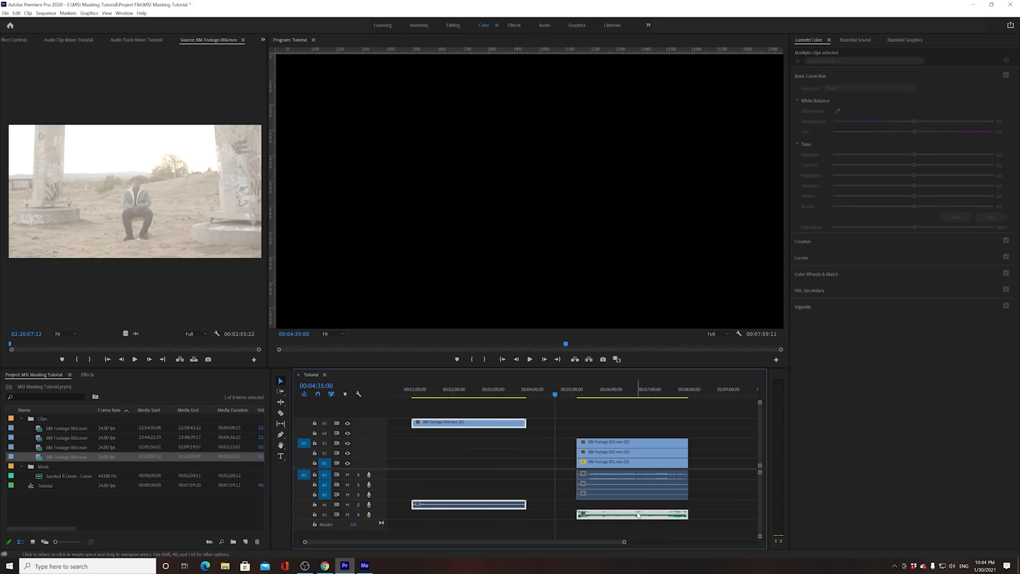
pyautogui.rightClick(637, 513)
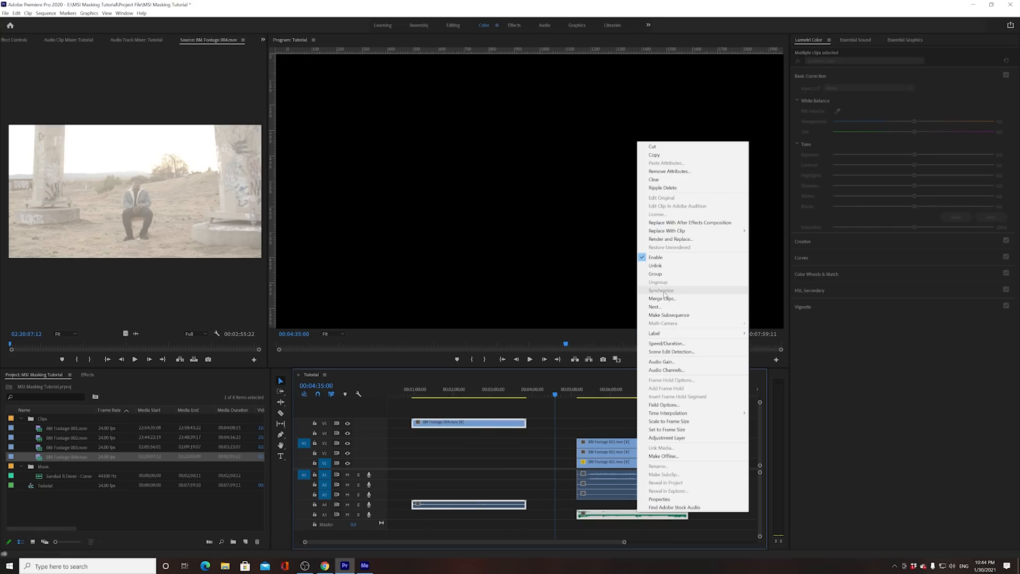
pyautogui.click(324, 504)
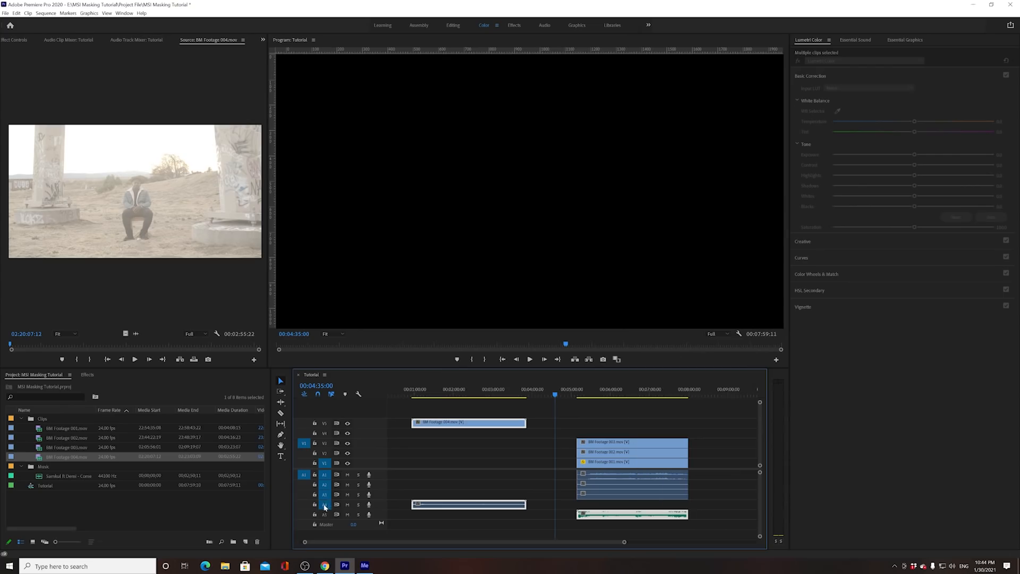
pyautogui.click(324, 514)
pyautogui.rightClick(521, 504)
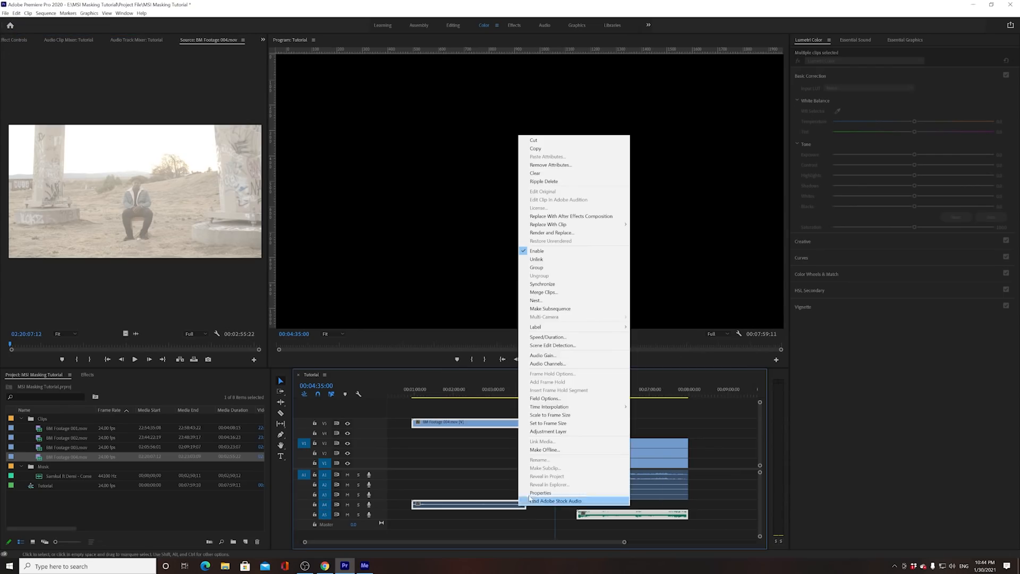
pyautogui.click(567, 285)
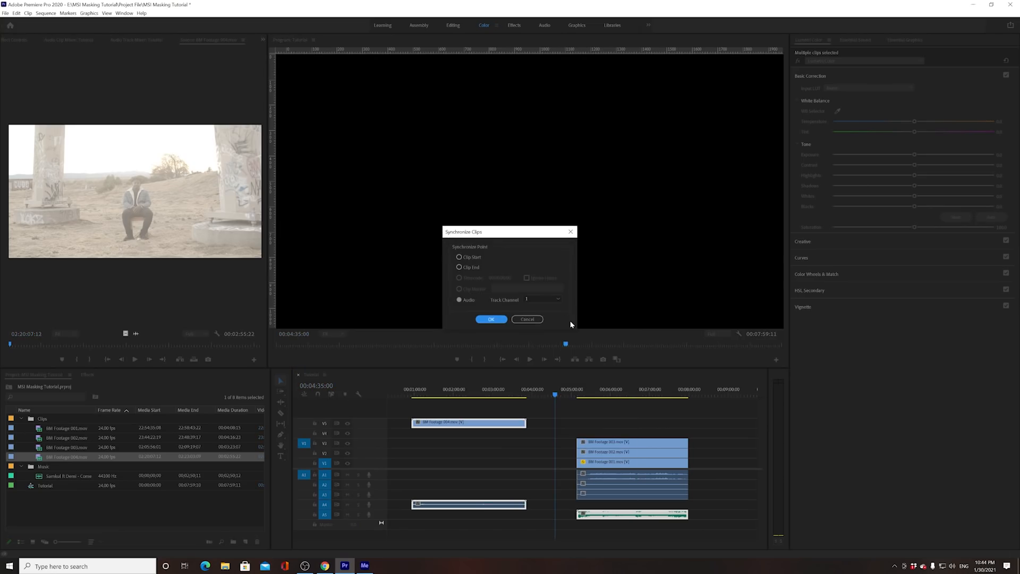
pyautogui.click(490, 319)
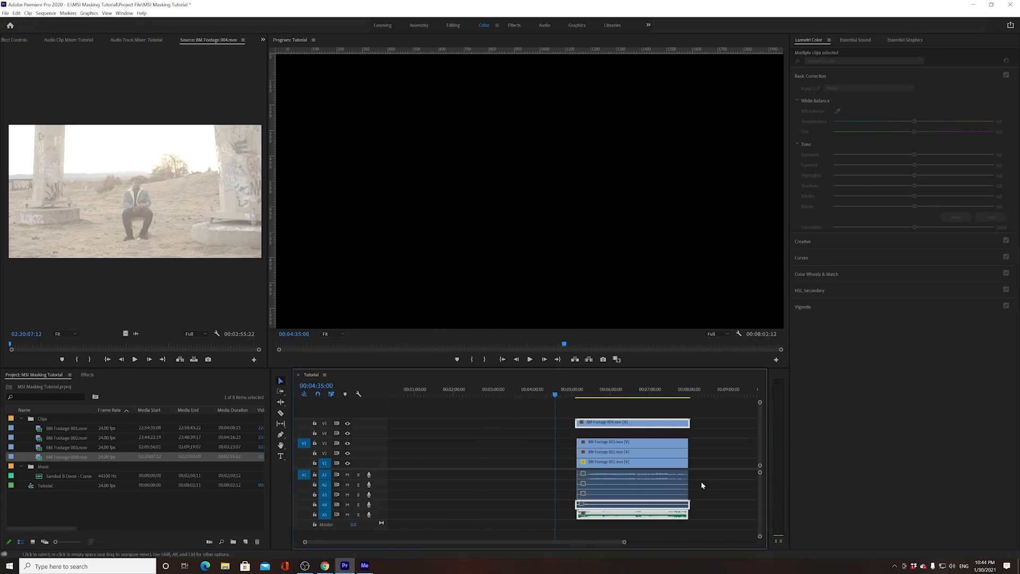
# Trim the start and end of BM Footage 004 to match the song and move its video to V4.
pyautogui.click(571, 504)
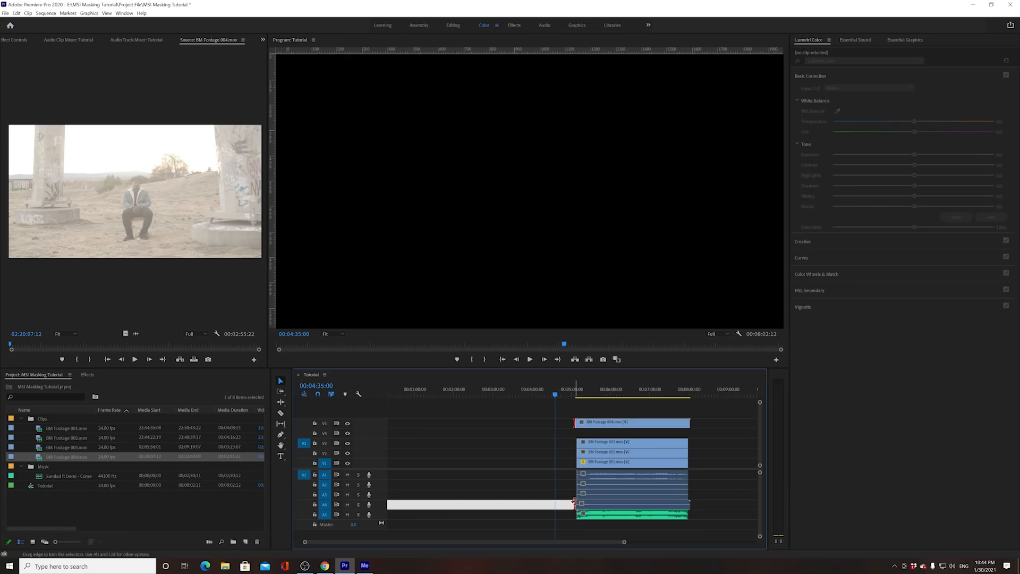
pyautogui.moveTo(576, 504); pyautogui.dragTo(578, 503)
pyautogui.moveTo(689, 424); pyautogui.dragTo(672, 432)
# Set the scale of the BM Footage 004 clip to 50.
pyautogui.moveTo(585, 390)
pyautogui.mouseDown()
pyautogui.moveTo(637, 391)
pyautogui.moveTo(596, 392)
pyautogui.mouseUp()
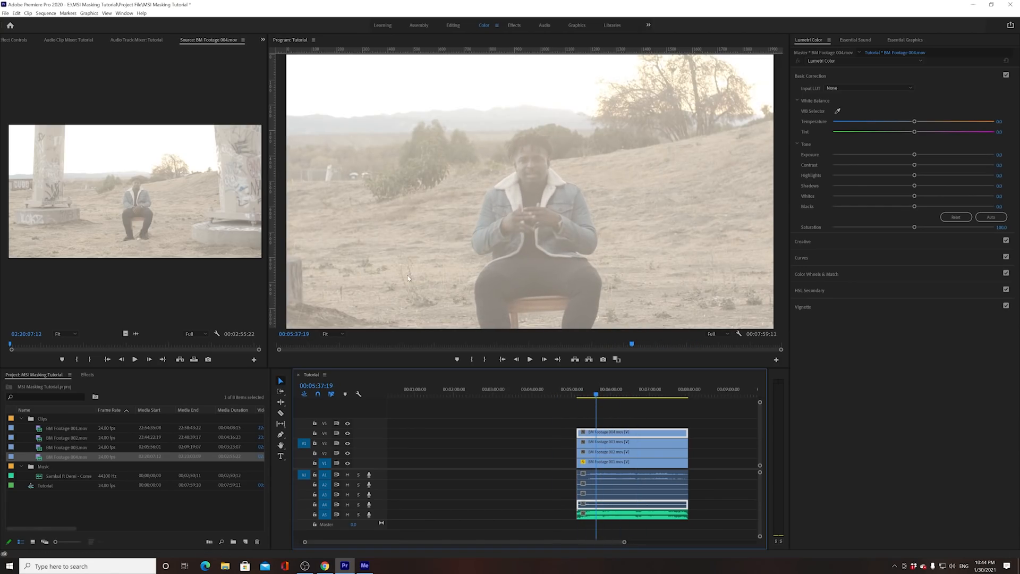
pyautogui.click(15, 40)
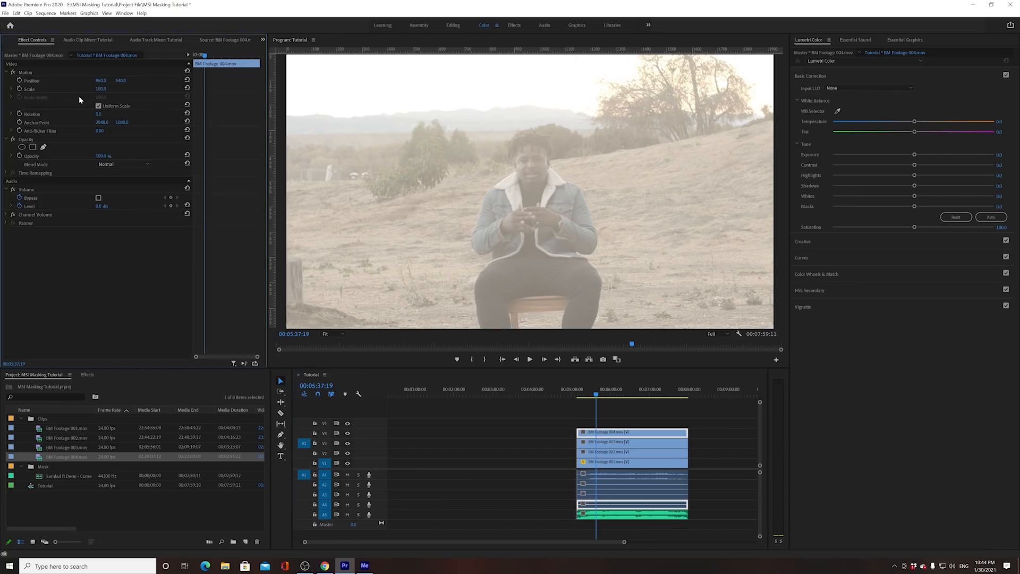
pyautogui.click(101, 89)
pyautogui.press('Return')
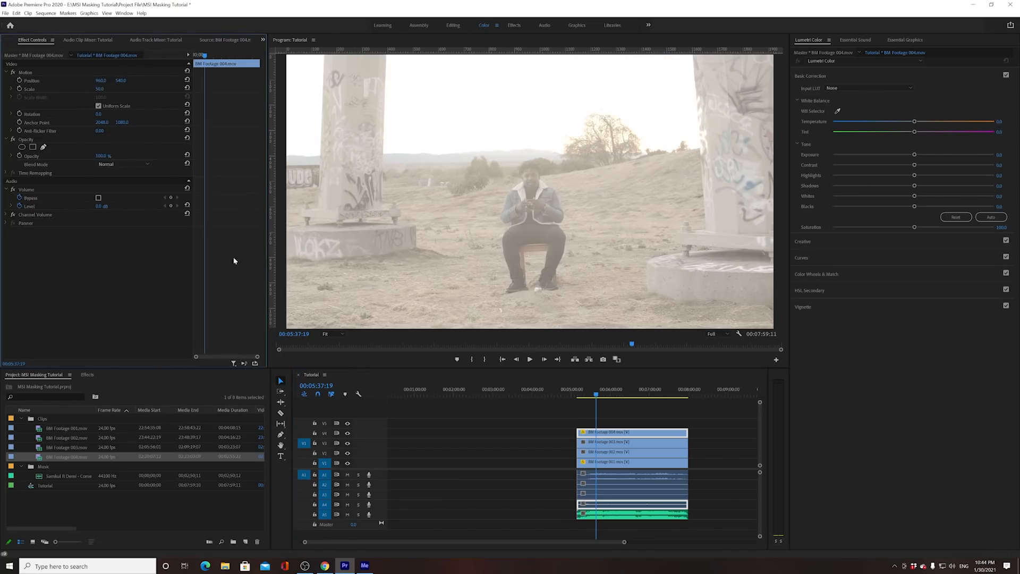
# Set the scale of the BM Footage 003 and BM Footage 002 clips to 50.
pyautogui.click(648, 442)
pyautogui.click(606, 452)
pyautogui.click(102, 88)
pyautogui.write('50')
pyautogui.press('Return')
pyautogui.click(602, 465)
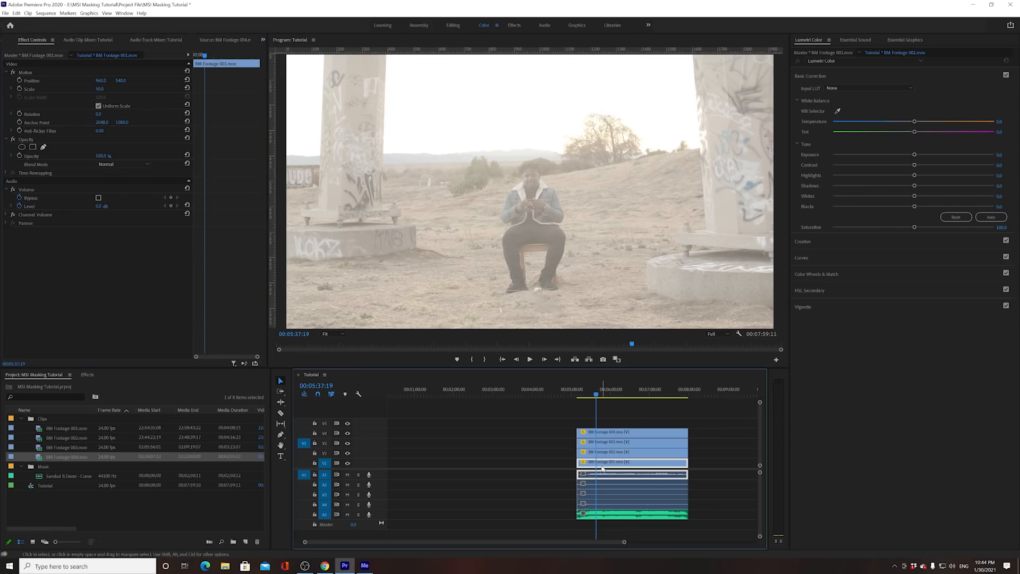
# Play back parts of the stacked clips to check their sync with the song.
pyautogui.click(592, 394)
pyautogui.click(586, 394)
pyautogui.press('space')
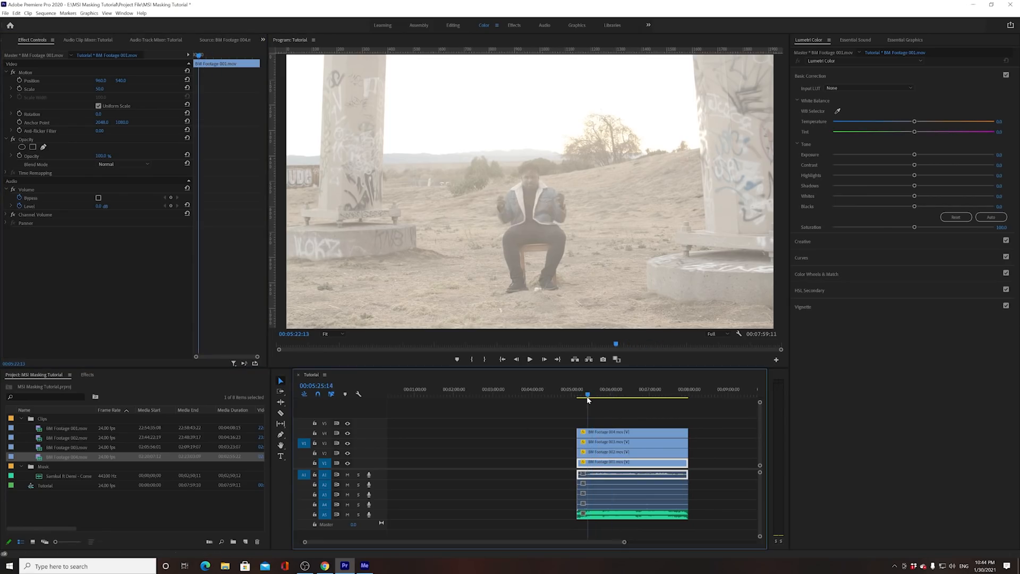
pyautogui.click(610, 394)
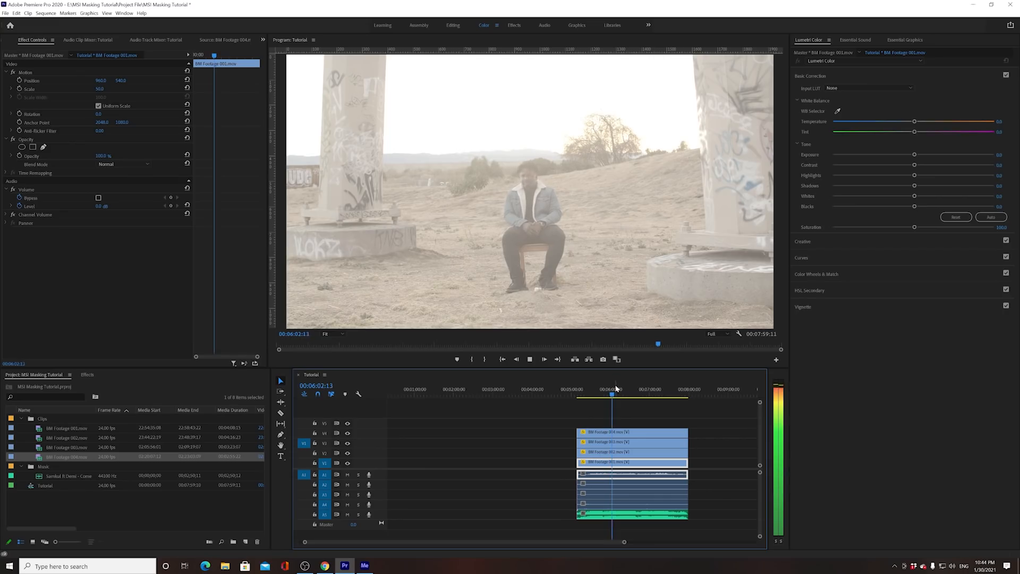
pyautogui.press('space')
# Trim the starts of BM Footage 004, 003 and 002 progressively later so that the clips form a staircase above BM Footage 001.
pyautogui.click(625, 437)
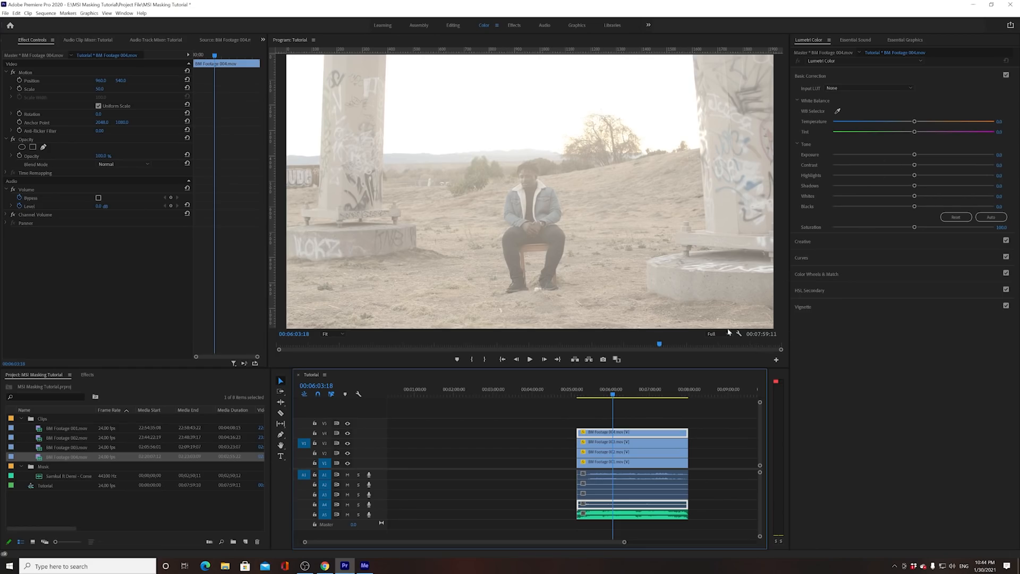
pyautogui.moveTo(578, 435); pyautogui.dragTo(662, 436)
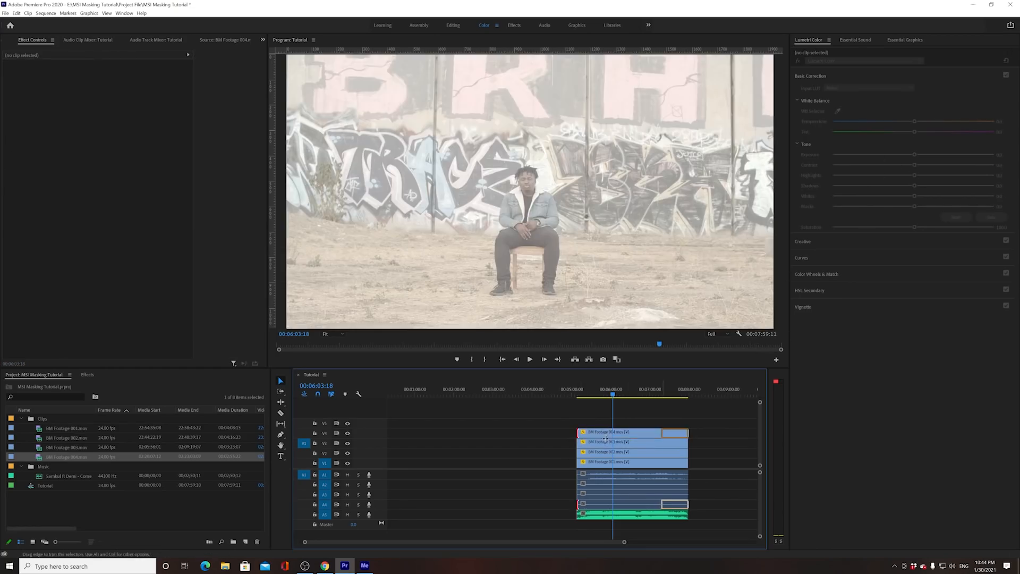
pyautogui.moveTo(578, 441); pyautogui.dragTo(613, 450)
# Set Shadows and Blacks to -100 in Lumetri Color for the BM Footage 001 clip.
pyautogui.click(605, 475)
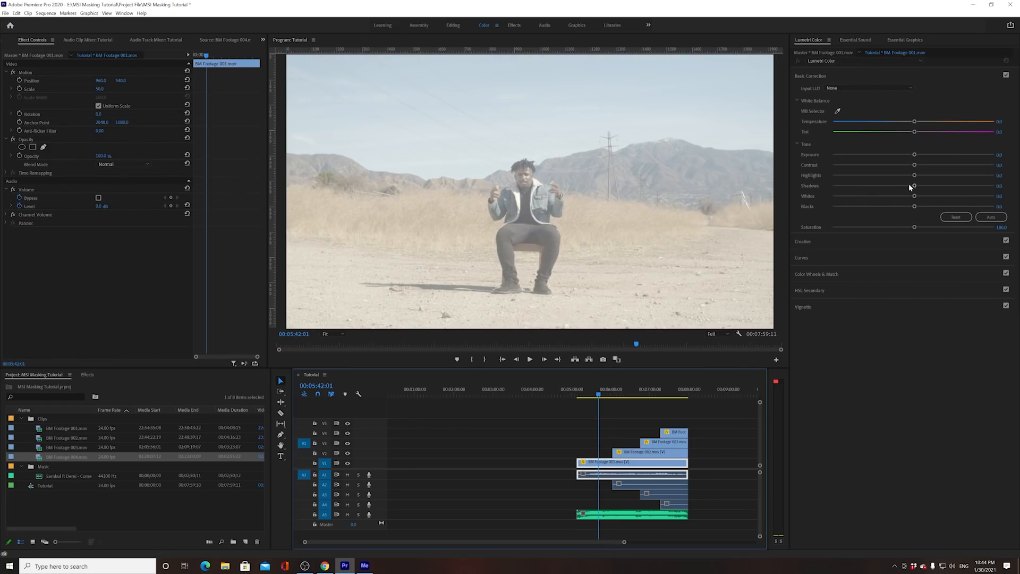
pyautogui.moveTo(913, 186); pyautogui.dragTo(796, 189)
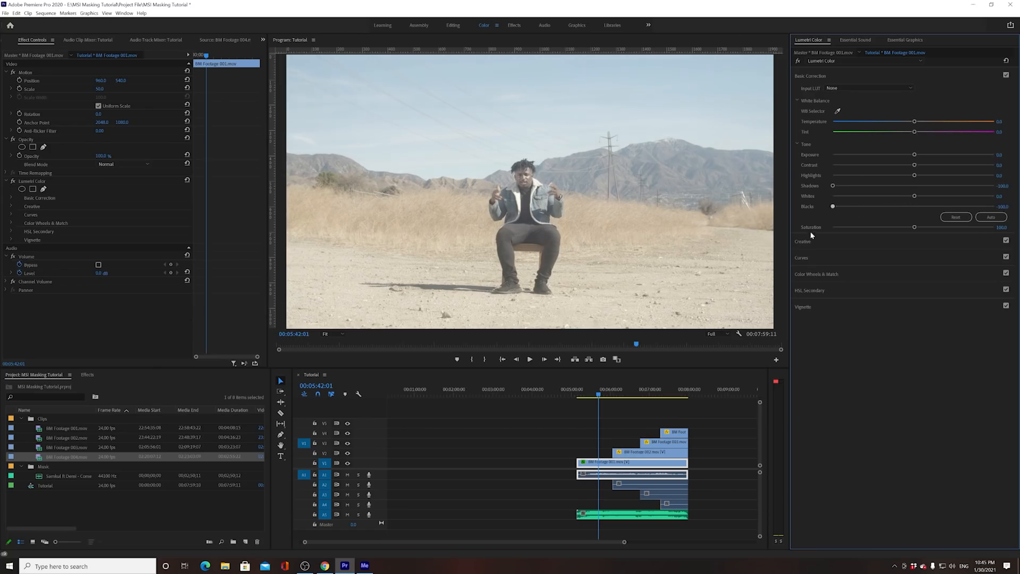
# Shape the RGB curve of BM Footage 001 into a contrast S-curve with lowered shadows and a raised upper point.
pyautogui.click(805, 258)
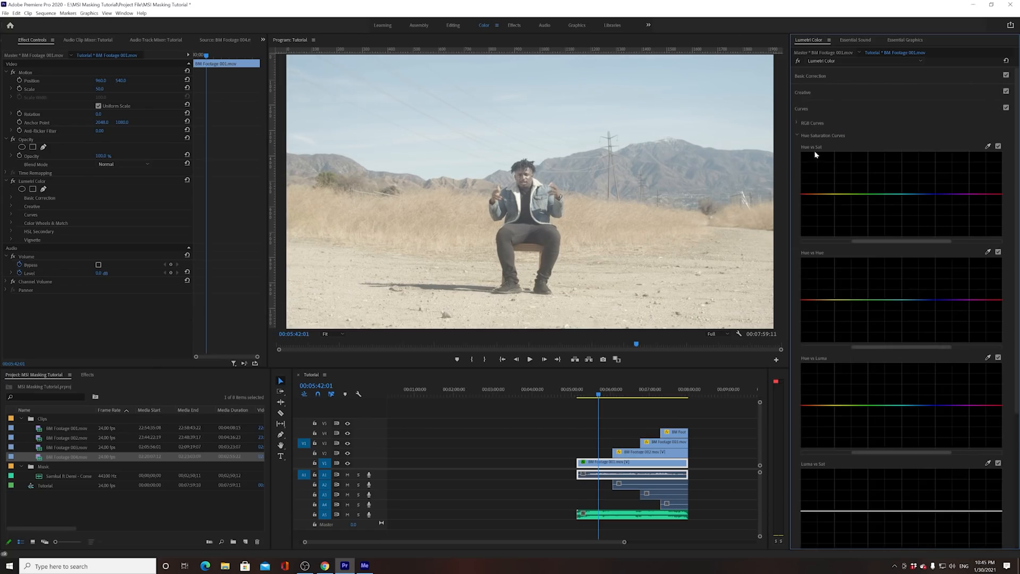
pyautogui.click(797, 124)
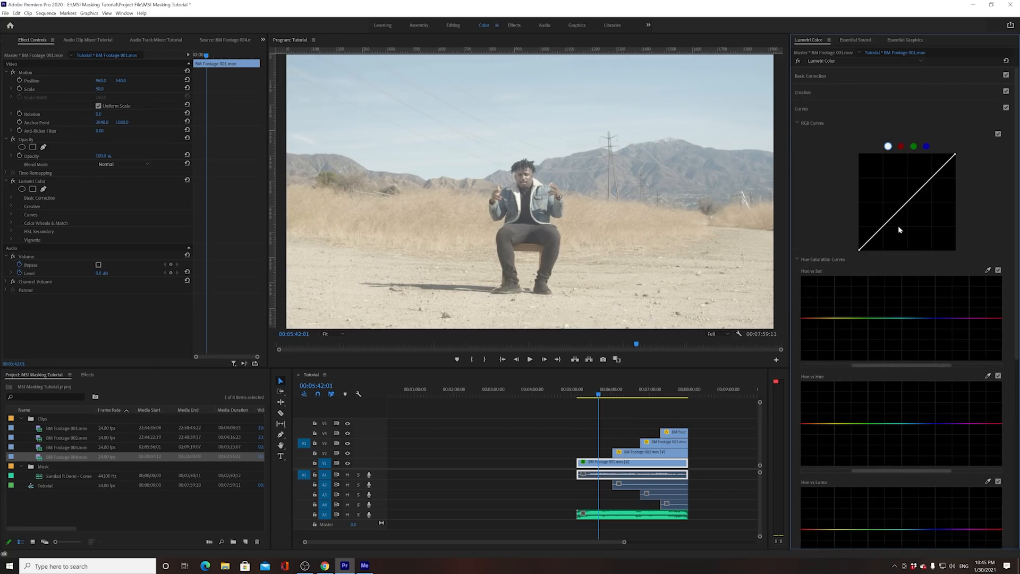
pyautogui.moveTo(901, 229); pyautogui.dragTo(895, 233)
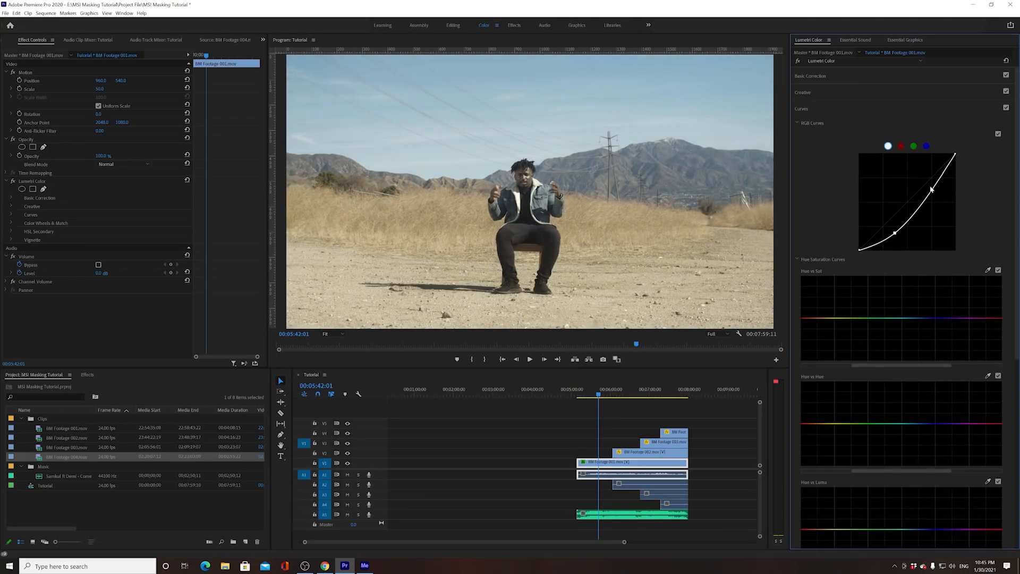
pyautogui.moveTo(933, 195); pyautogui.dragTo(926, 186)
pyautogui.doubleClick(893, 232)
pyautogui.moveTo(885, 225); pyautogui.dragTo(908, 245)
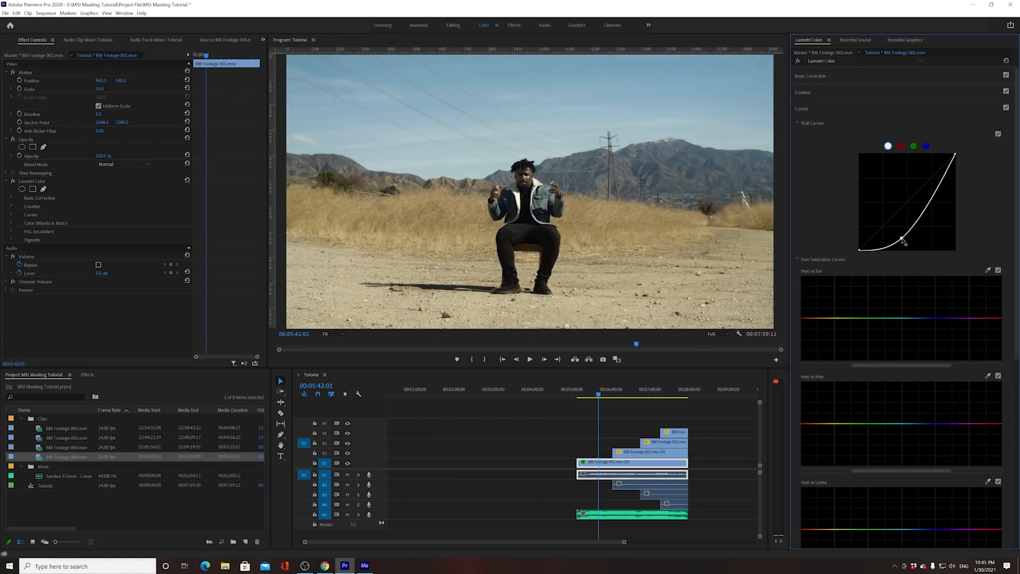
pyautogui.moveTo(934, 194); pyautogui.dragTo(932, 189)
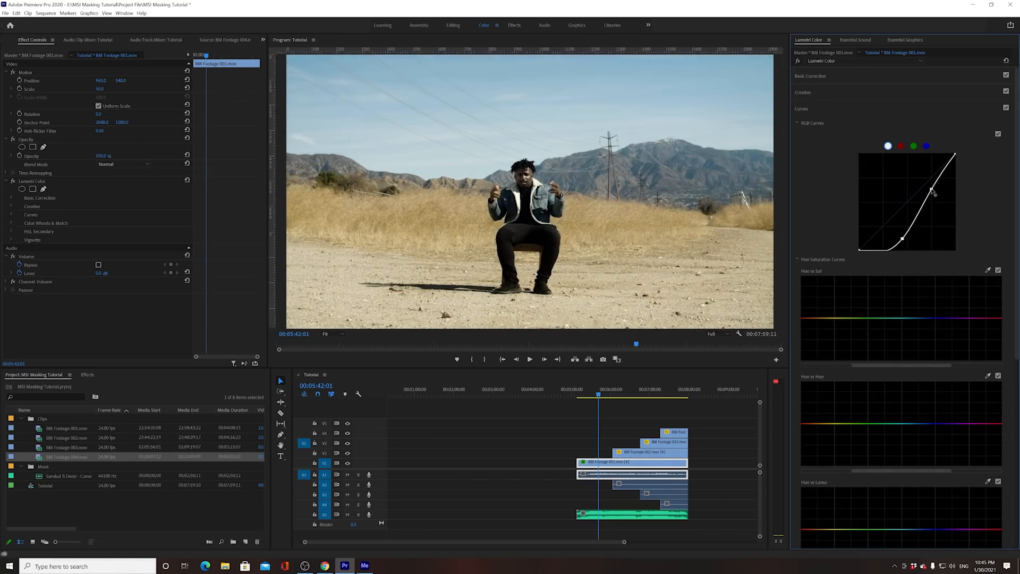
pyautogui.moveTo(903, 238); pyautogui.dragTo(946, 228)
pyautogui.click(832, 75)
# Set Shadows and Blacks to -150 in Lumetri Color for the BM Footage 002 clip.
pyautogui.click(617, 463)
pyautogui.click(626, 452)
pyautogui.click(625, 393)
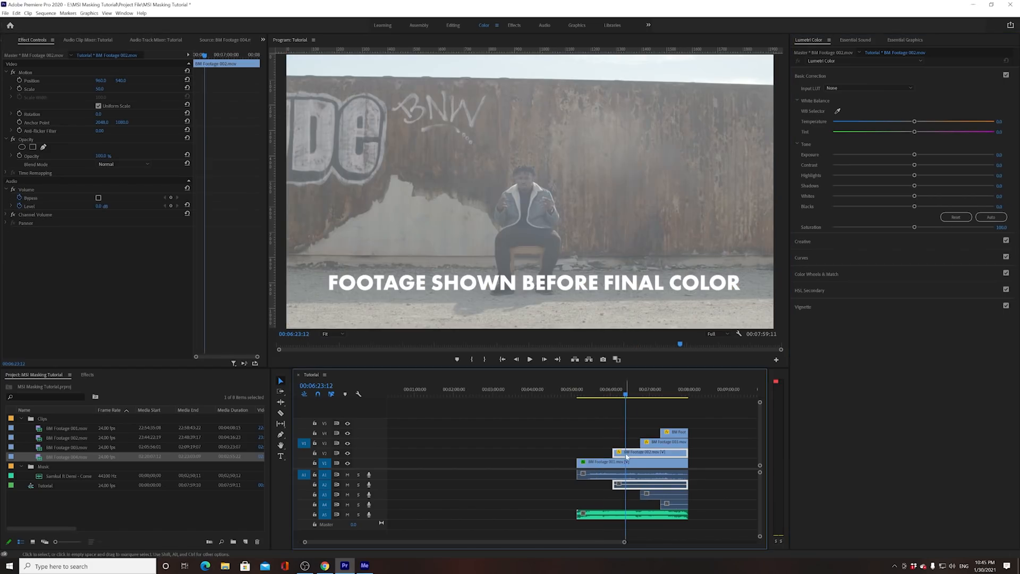
pyautogui.moveTo(914, 186); pyautogui.dragTo(830, 191)
pyautogui.moveTo(914, 207); pyautogui.dragTo(830, 208)
pyautogui.moveTo(1002, 186); pyautogui.dragTo(976, 208)
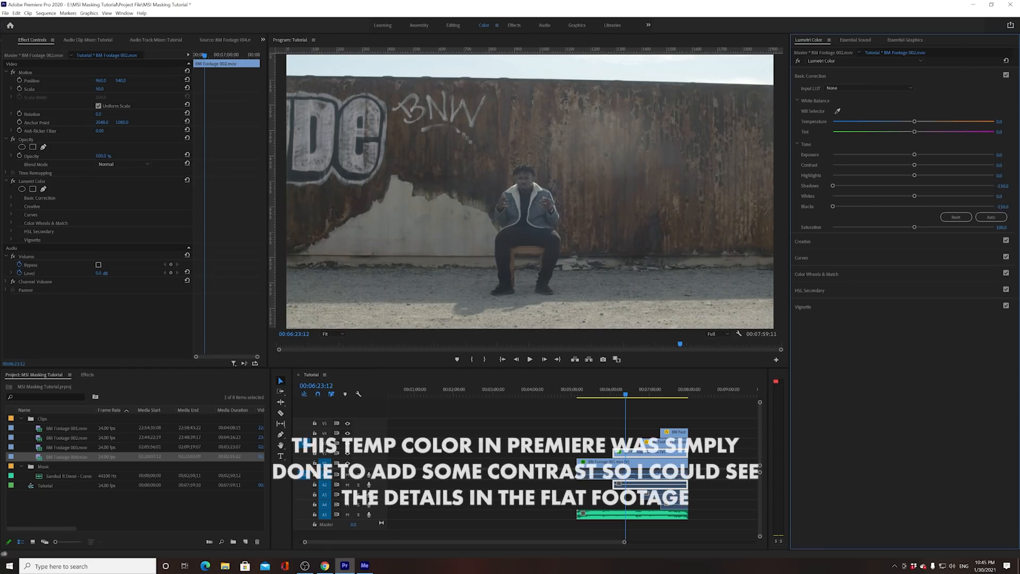
# Shape an S-curve in the RGB Curves of BM Footage 002 and raise its Saturation slightly.
pyautogui.click(815, 257)
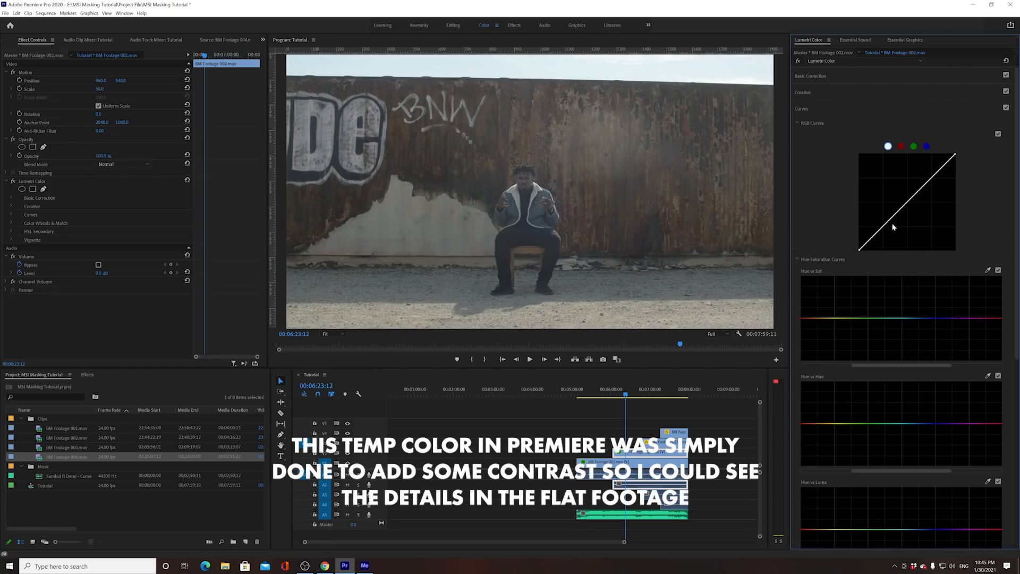
pyautogui.moveTo(886, 230); pyautogui.dragTo(889, 229)
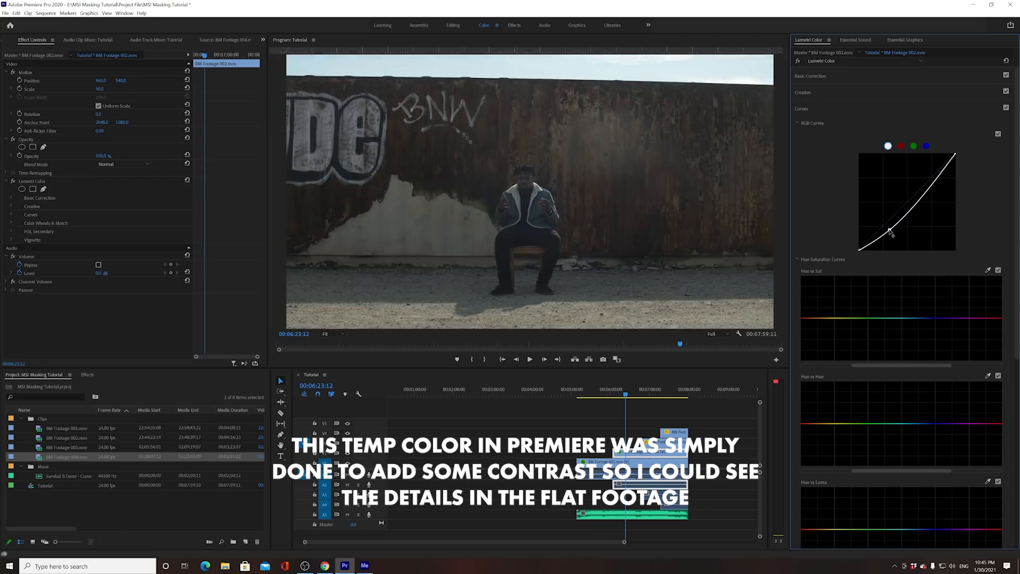
pyautogui.moveTo(927, 190)
pyautogui.mouseDown()
pyautogui.moveTo(914, 175)
pyautogui.moveTo(920, 181)
pyautogui.mouseUp()
pyautogui.moveTo(890, 230); pyautogui.dragTo(885, 235)
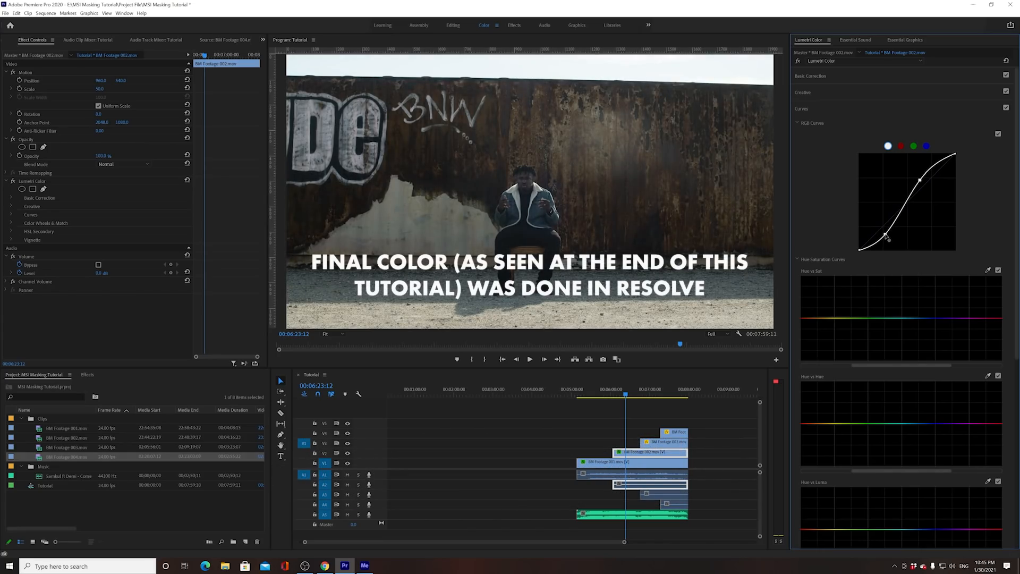
pyautogui.click(834, 76)
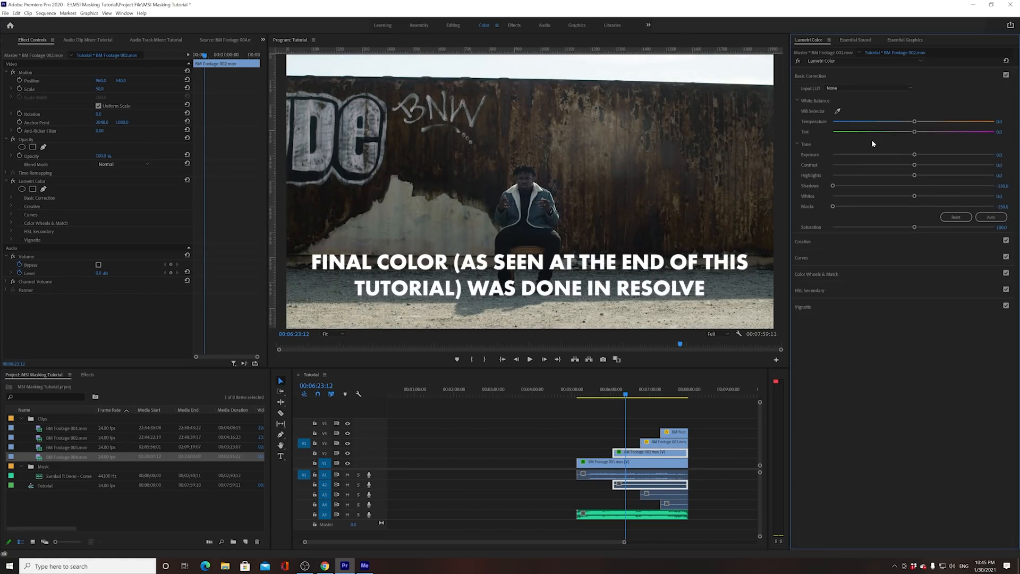
pyautogui.moveTo(914, 227); pyautogui.dragTo(921, 227)
# Set Shadows and Blacks to -150 in Lumetri Color for the BM Footage 003 clip.
pyautogui.click(621, 396)
pyautogui.moveTo(625, 396); pyautogui.dragTo(649, 395)
pyautogui.click(645, 440)
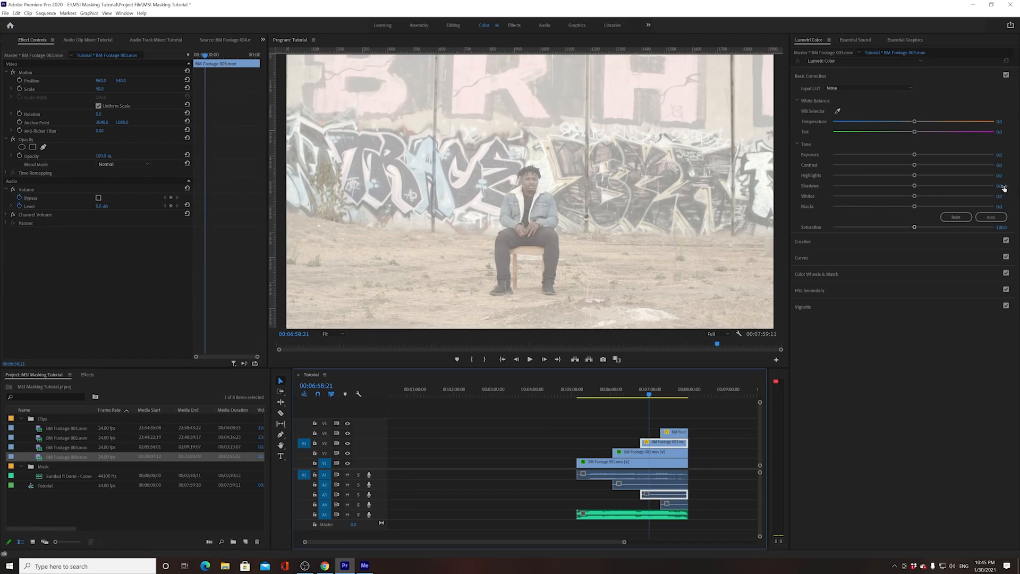
pyautogui.moveTo(1002, 187); pyautogui.dragTo(950, 187)
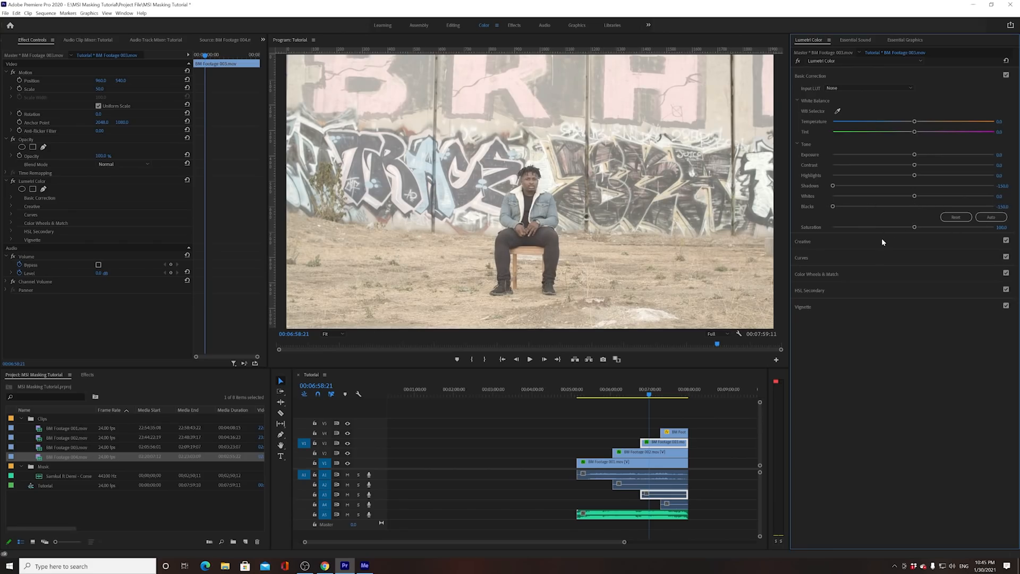
# Add contrast to BM Footage 003 by lowering the shadows and slightly lifting the highlights on its RGB curve.
pyautogui.click(865, 255)
pyautogui.moveTo(886, 228); pyautogui.dragTo(894, 236)
pyautogui.moveTo(938, 189); pyautogui.dragTo(935, 186)
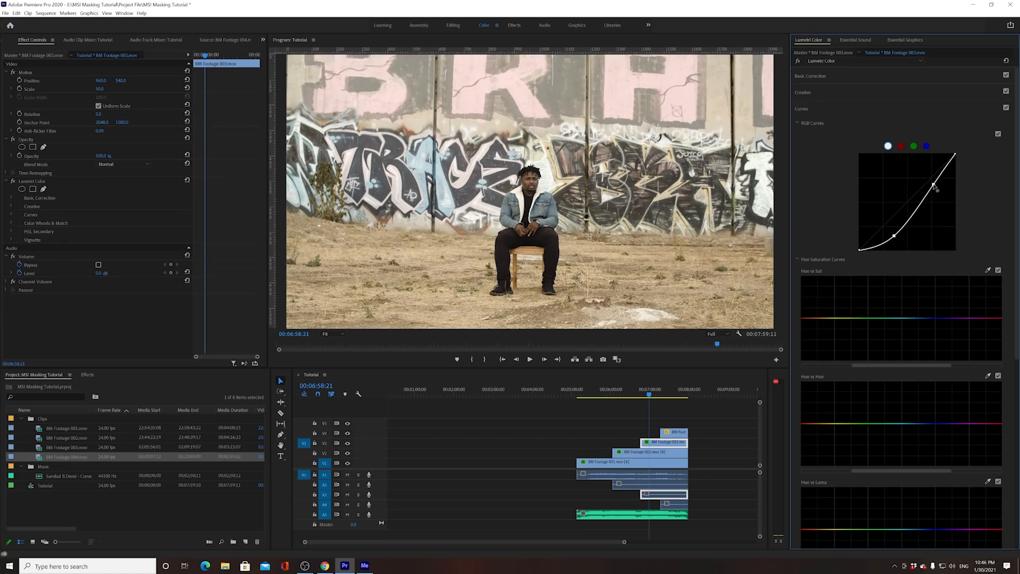
pyautogui.moveTo(618, 393); pyautogui.dragTo(654, 396)
pyautogui.click(668, 444)
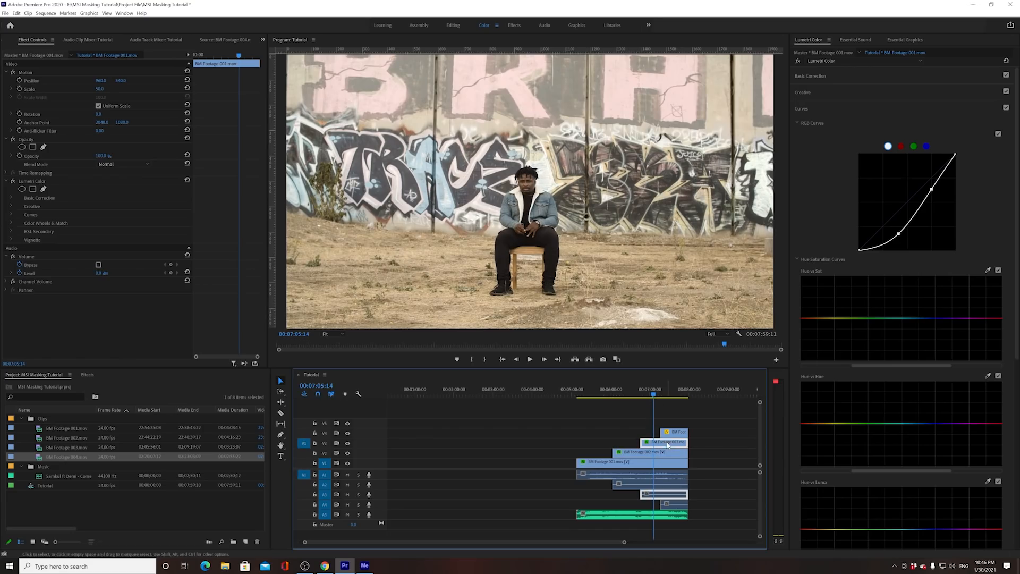
pyautogui.moveTo(934, 191); pyautogui.dragTo(933, 184)
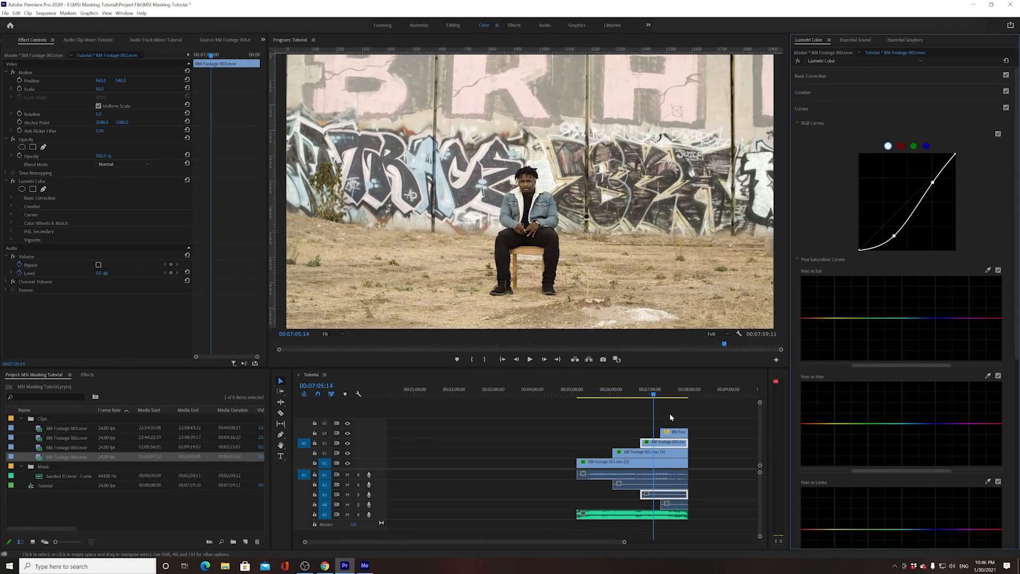
# Set Shadows and Blacks to -150 in Lumetri Color for the BM Footage 004 clip.
pyautogui.click(672, 393)
pyautogui.click(806, 75)
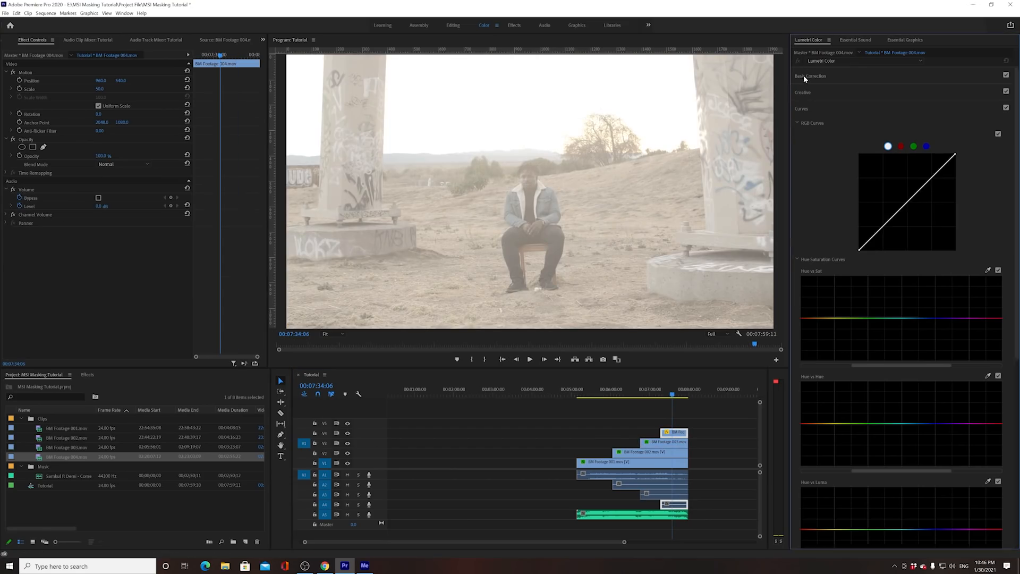
pyautogui.moveTo(1000, 187); pyautogui.dragTo(920, 186)
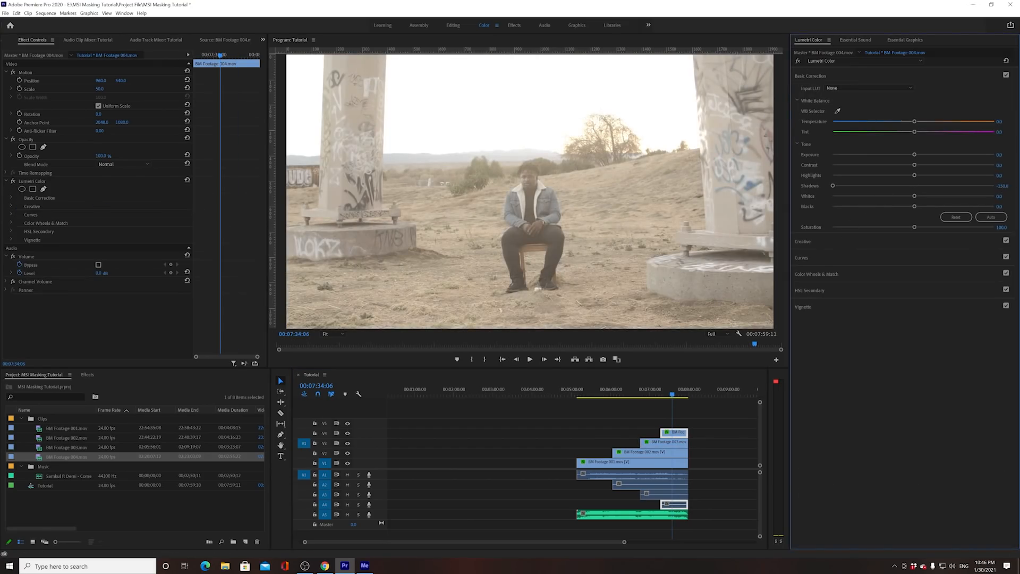
pyautogui.moveTo(1000, 206); pyautogui.dragTo(920, 206)
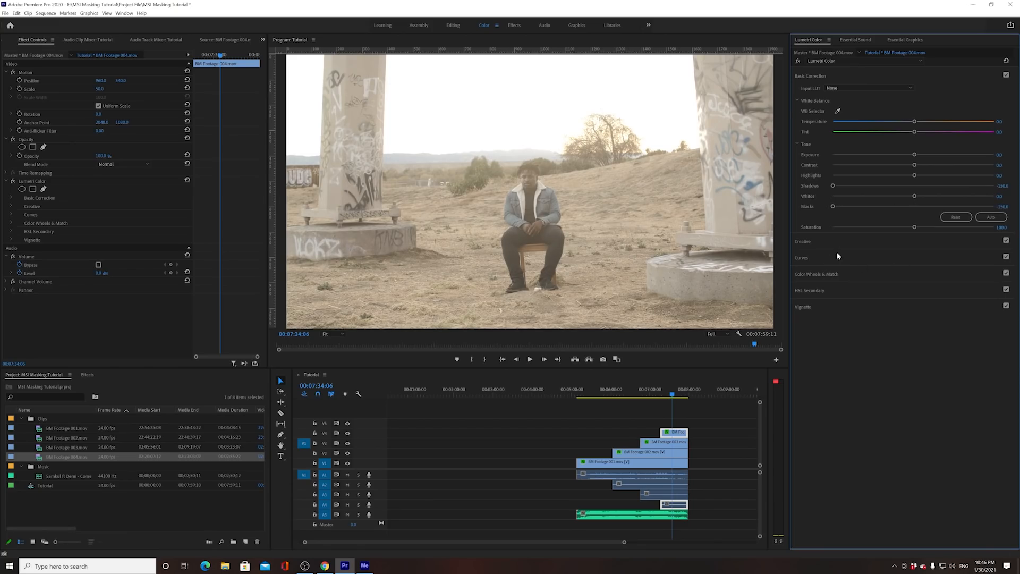
# Shape an S-curve in the RGB Curves of BM Footage 004 and set its Temperature to -4.2.
pyautogui.click(822, 258)
pyautogui.moveTo(885, 229); pyautogui.dragTo(893, 236)
pyautogui.moveTo(930, 190)
pyautogui.mouseDown()
pyautogui.moveTo(921, 180)
pyautogui.moveTo(927, 189)
pyautogui.mouseUp()
pyautogui.moveTo(892, 242); pyautogui.dragTo(898, 240)
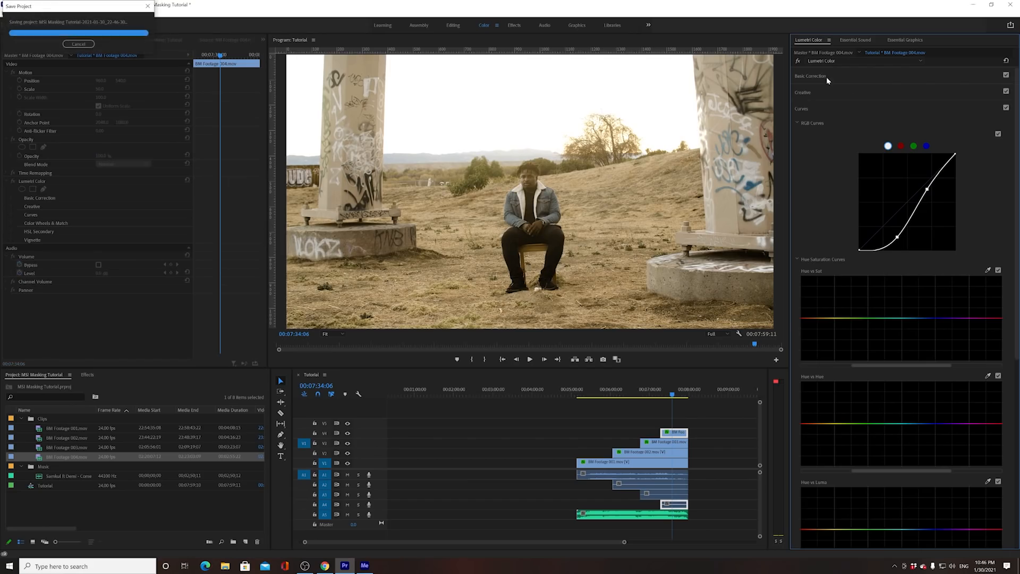
pyautogui.click(881, 109)
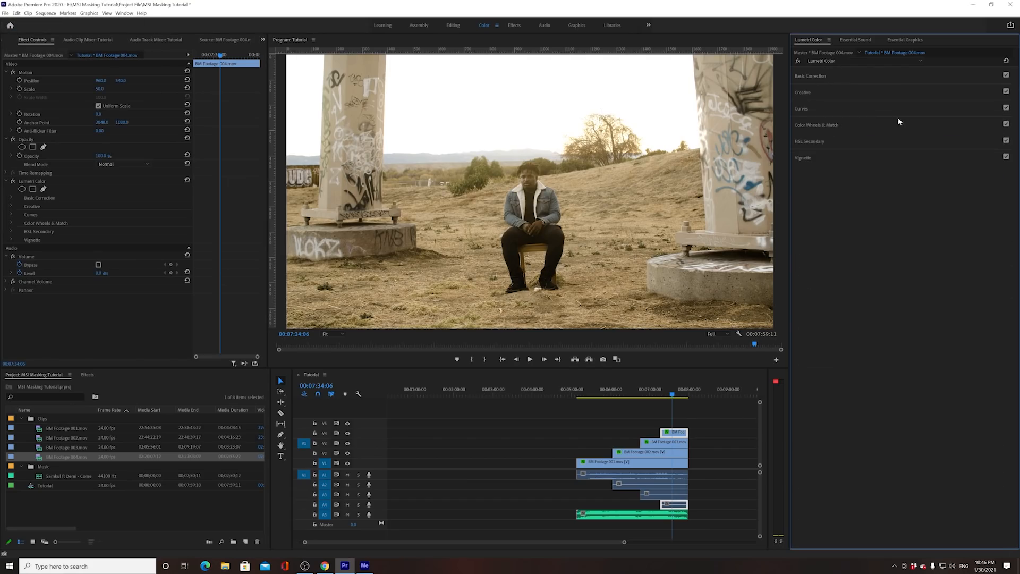
pyautogui.click(841, 79)
pyautogui.moveTo(914, 122); pyautogui.dragTo(910, 123)
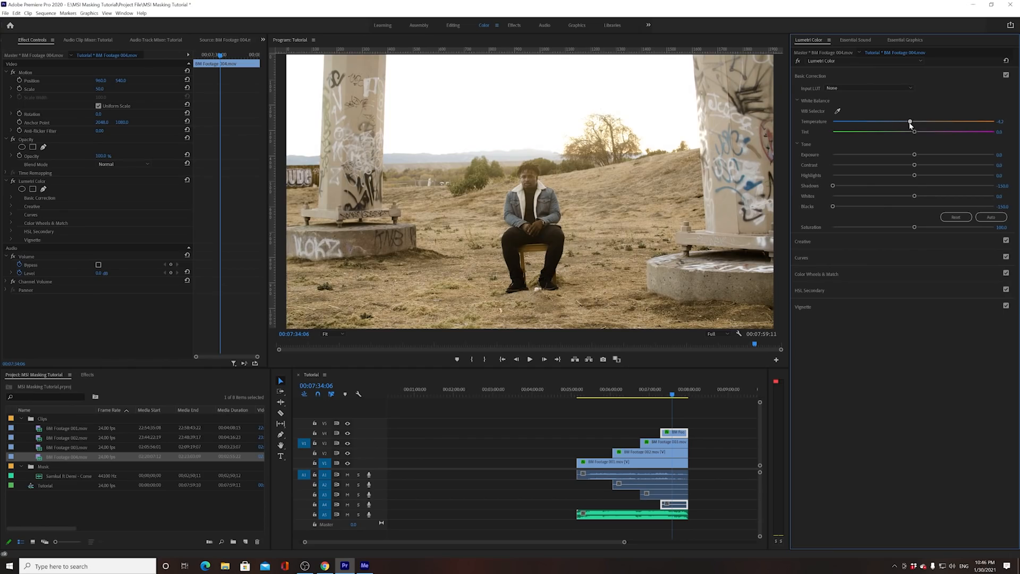
# Fine-tune the lower curve point of BM Footage 004, cool its Temperature further and set Saturation to 109.1.
pyautogui.moveTo(646, 396); pyautogui.dragTo(662, 395)
pyautogui.click(670, 434)
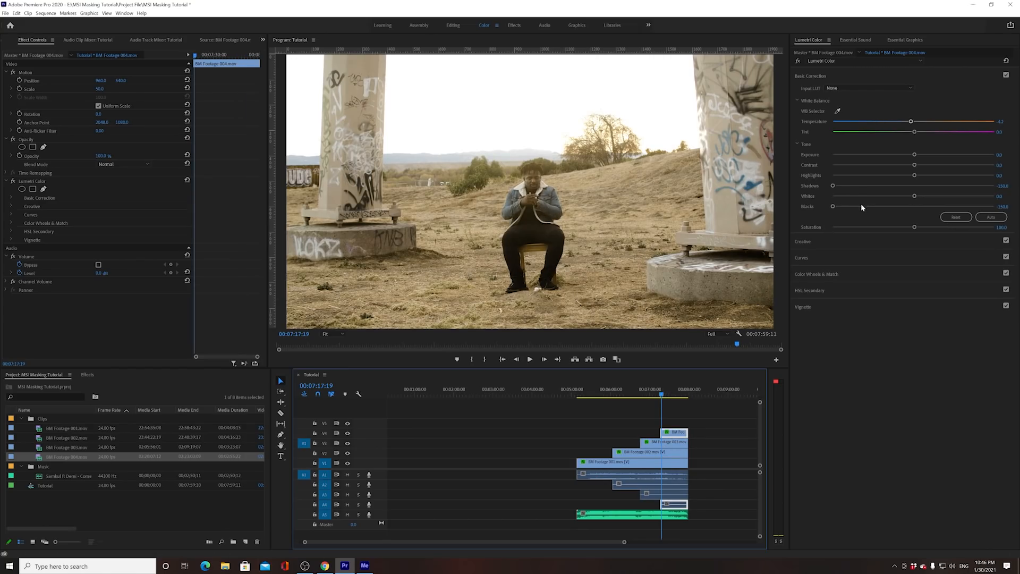
pyautogui.click(817, 258)
pyautogui.moveTo(897, 237); pyautogui.dragTo(899, 239)
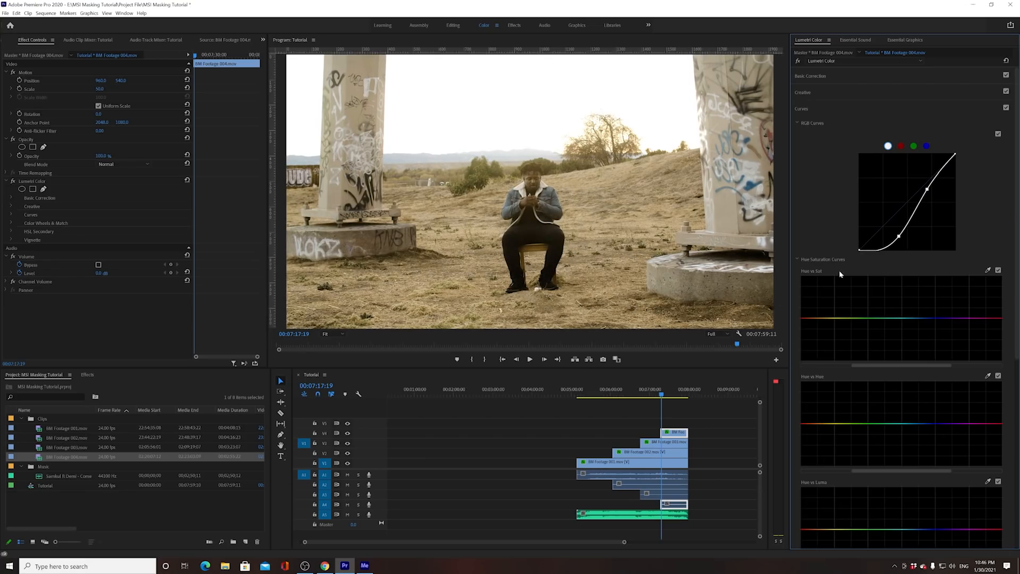
pyautogui.click(827, 80)
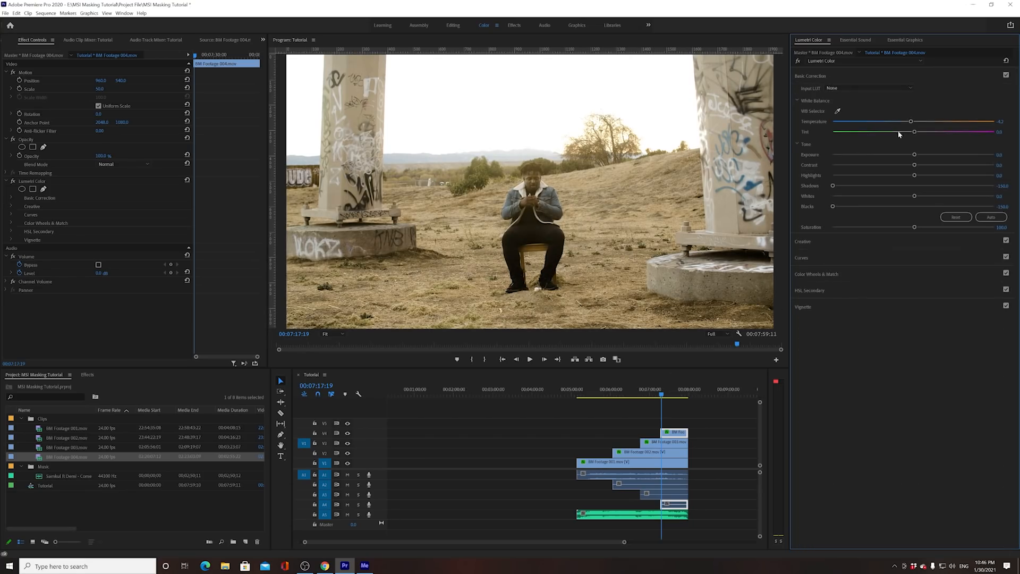
pyautogui.moveTo(911, 122); pyautogui.dragTo(906, 124)
pyautogui.moveTo(662, 391)
pyautogui.mouseDown()
pyautogui.moveTo(635, 399)
pyautogui.moveTo(667, 408)
pyautogui.mouseUp()
pyautogui.click(676, 433)
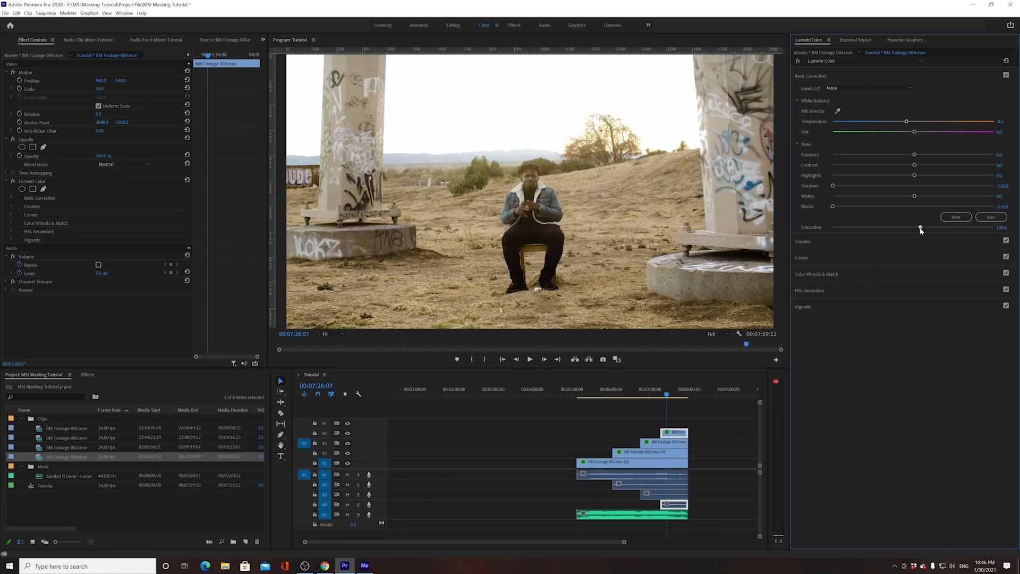
# Extend the starts of BM Footage 002, 003 and 004 back to line up with the start of BM Footage 001.
pyautogui.moveTo(666, 400)
pyautogui.mouseDown()
pyautogui.moveTo(680, 394)
pyautogui.moveTo(645, 394)
pyautogui.moveTo(661, 394)
pyautogui.mouseUp()
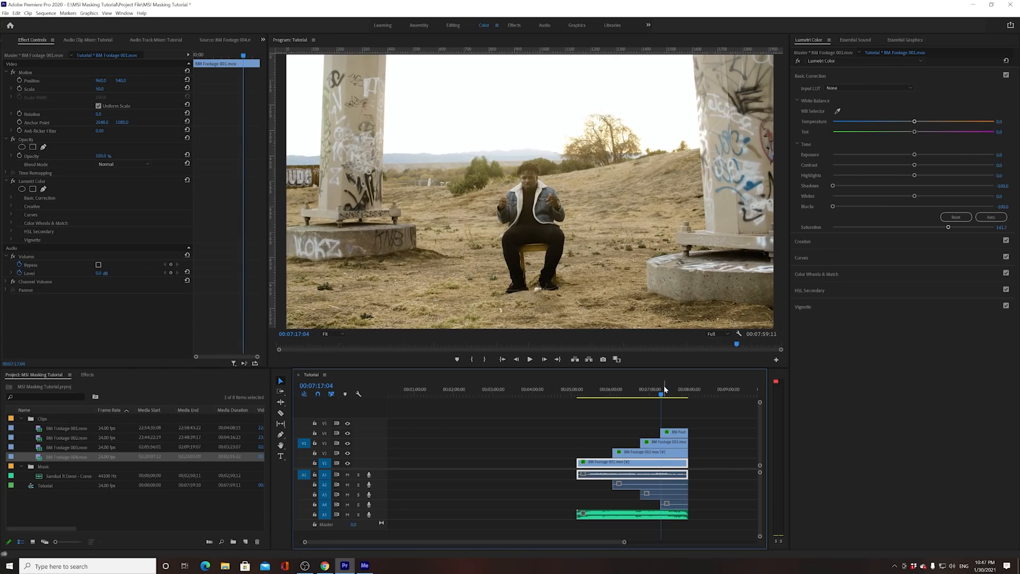
pyautogui.moveTo(614, 453); pyautogui.dragTo(579, 452)
pyautogui.moveTo(642, 442); pyautogui.dragTo(577, 442)
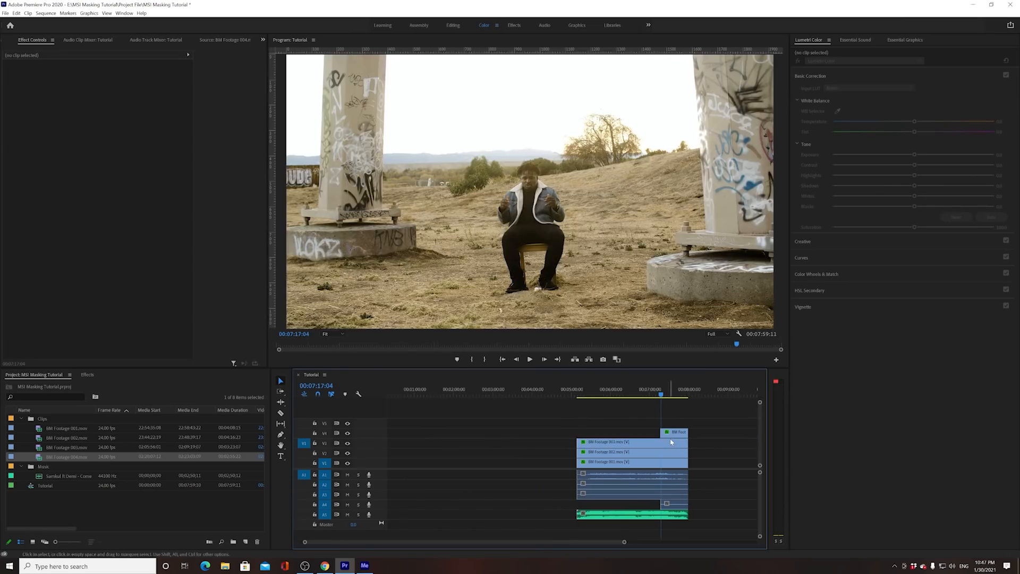
pyautogui.moveTo(661, 432); pyautogui.dragTo(576, 432)
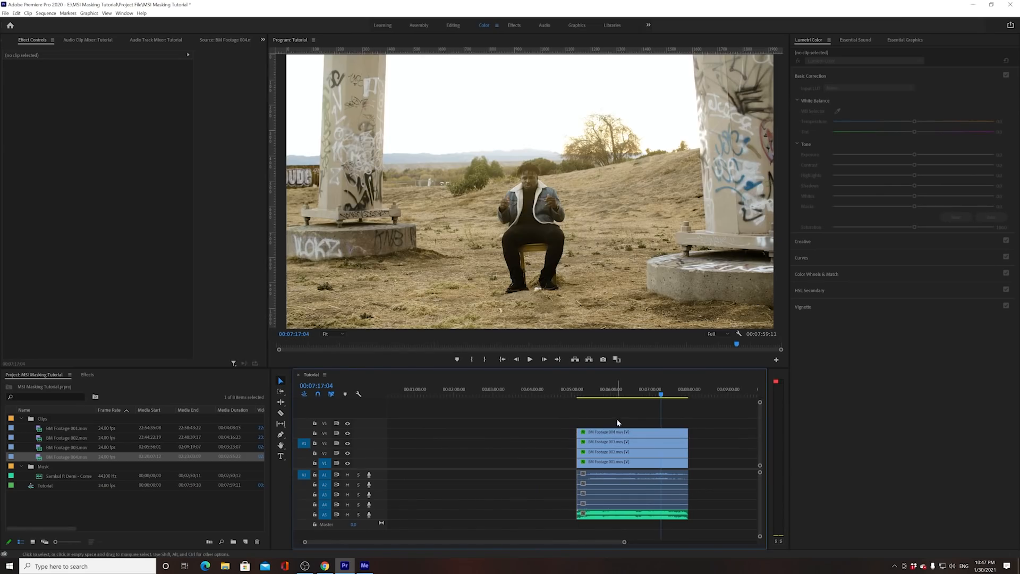
# Save the project and make the timeline area slightly taller.
pyautogui.moveTo(616, 400); pyautogui.dragTo(619, 492)
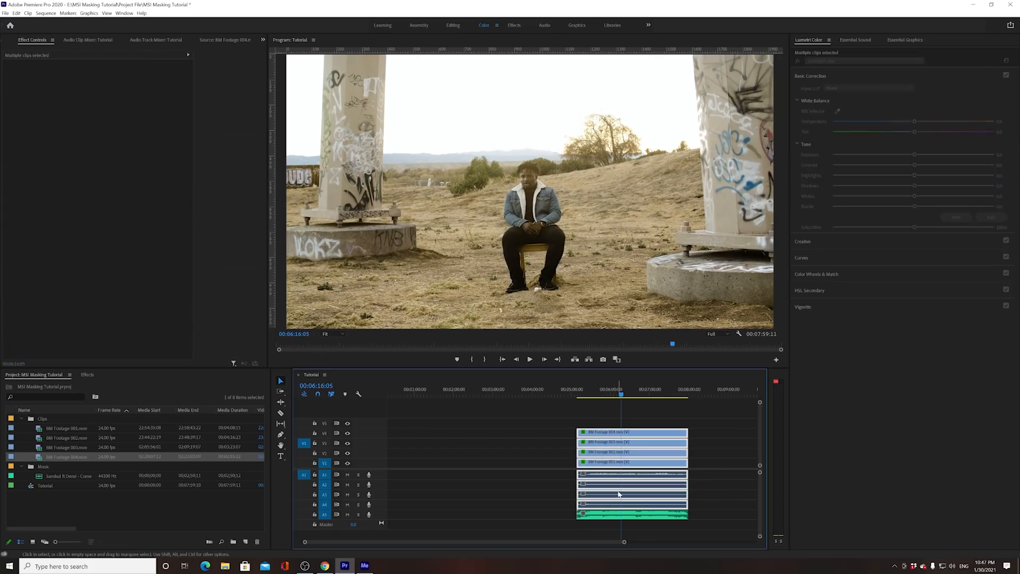
pyautogui.scroll(-1, 622, 493)
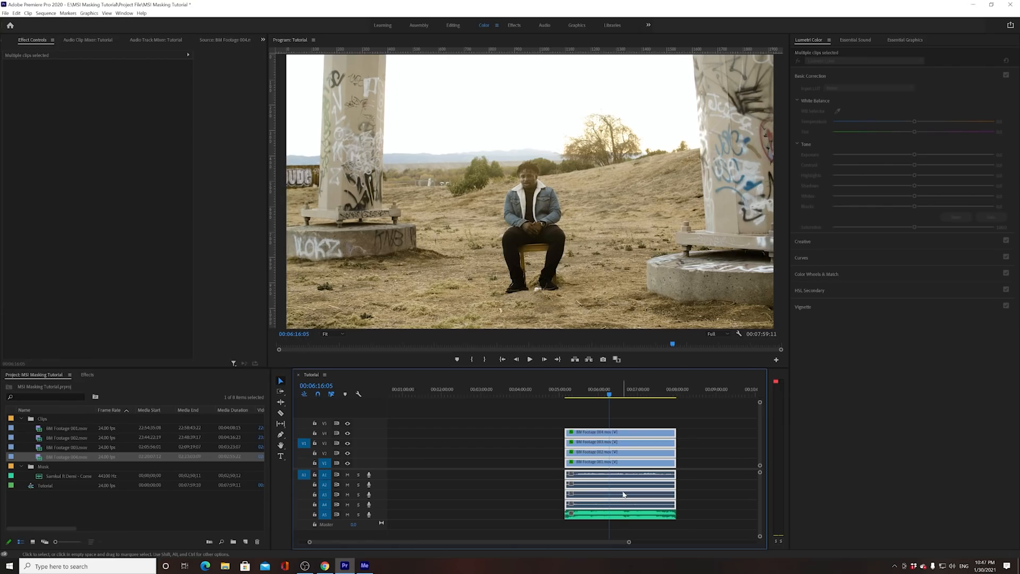
pyautogui.click(617, 432)
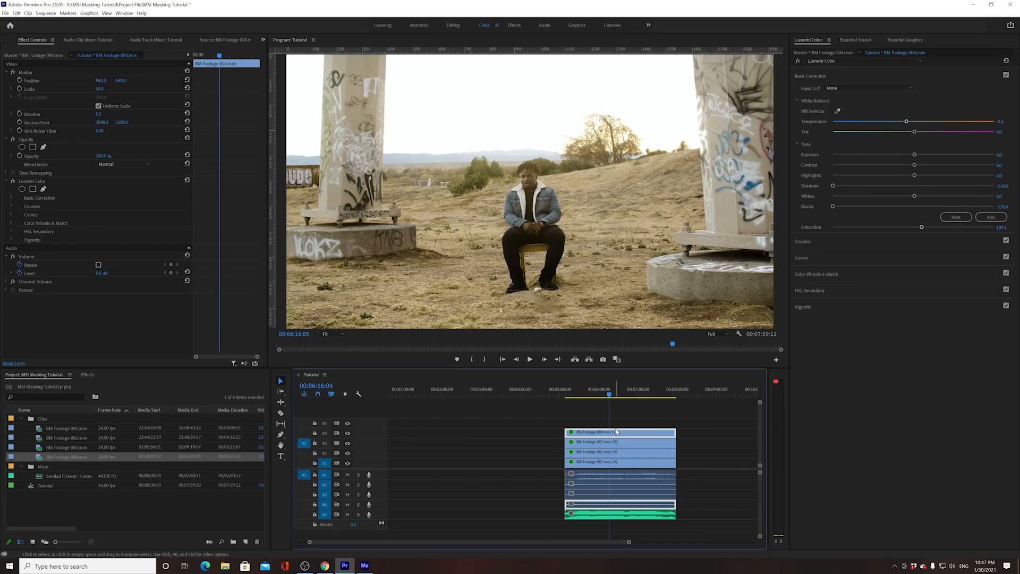
pyautogui.hotkey('ctrl', 's')
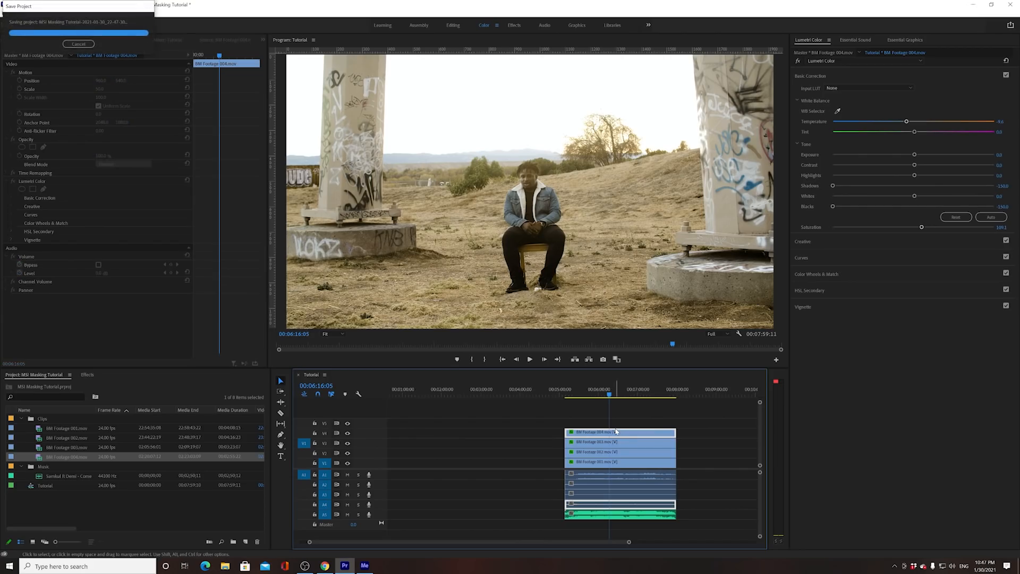
pyautogui.click(625, 423)
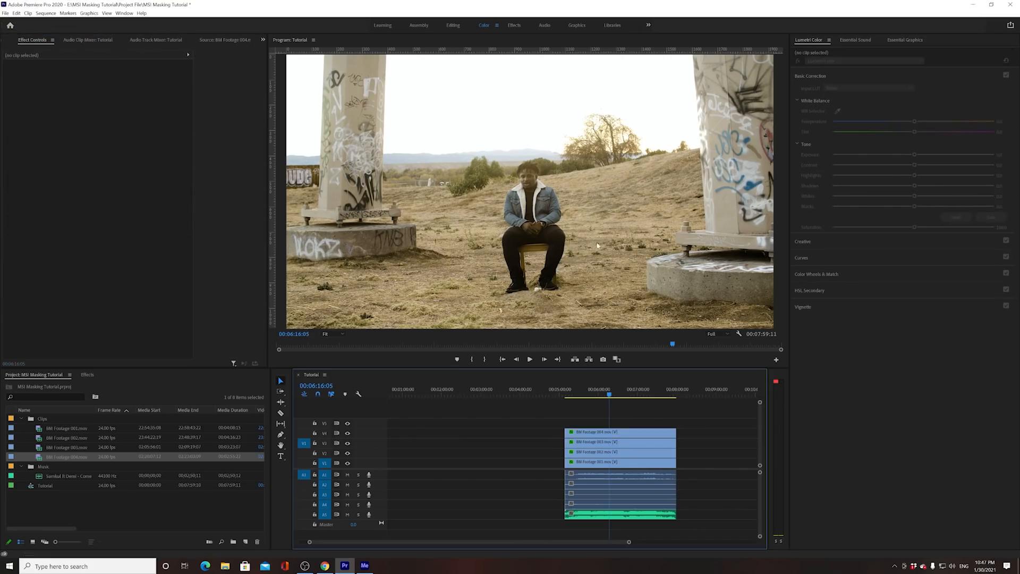
pyautogui.moveTo(624, 366); pyautogui.dragTo(630, 359)
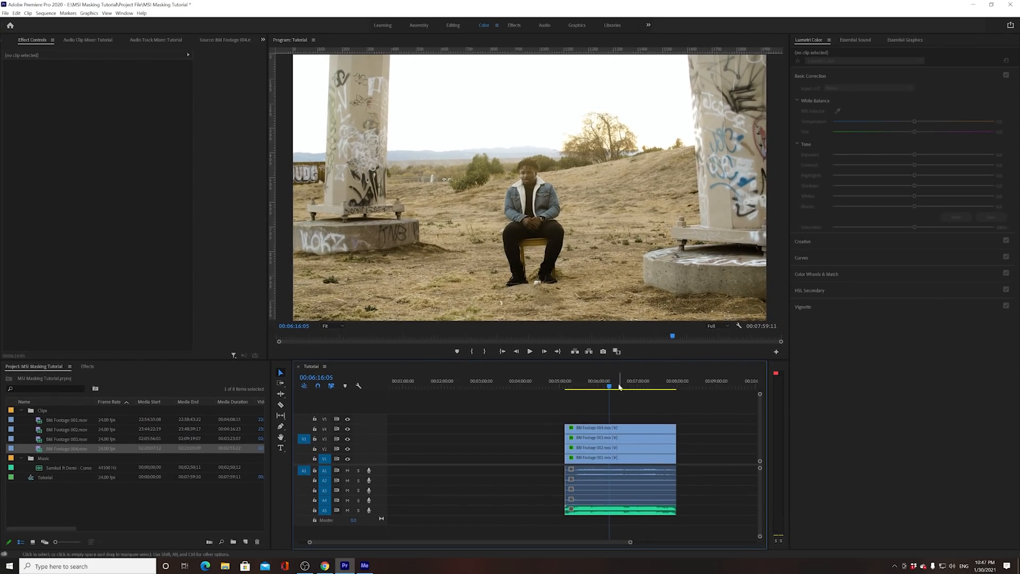
pyautogui.click(602, 430)
pyautogui.click(604, 438)
pyautogui.click(604, 448)
pyautogui.click(603, 458)
pyautogui.click(603, 428)
pyautogui.click(604, 438)
pyautogui.click(604, 448)
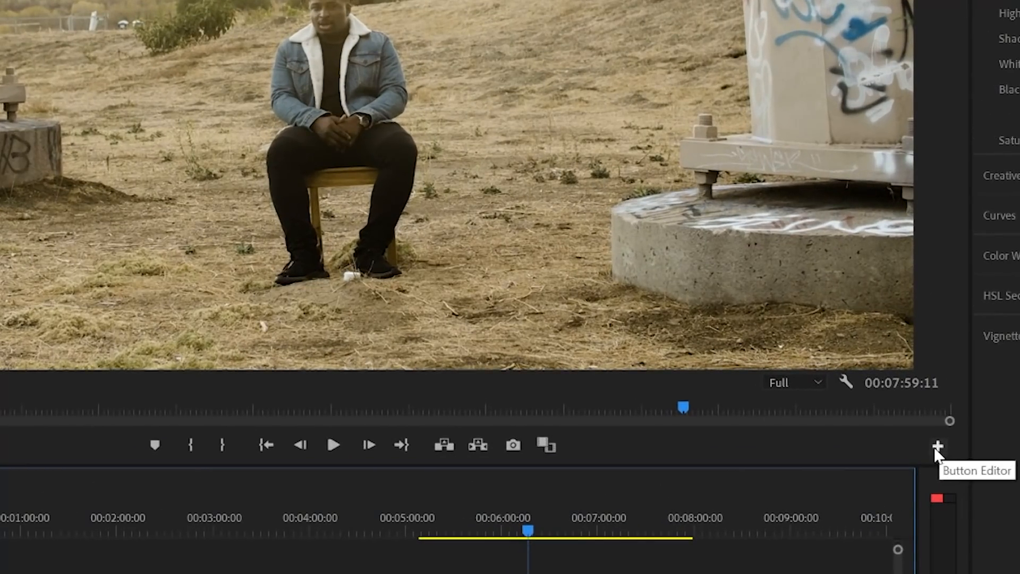
# Add the Toggle Proxies control to the Program monitor's playback controls and turn proxies on.
pyautogui.click(776, 351)
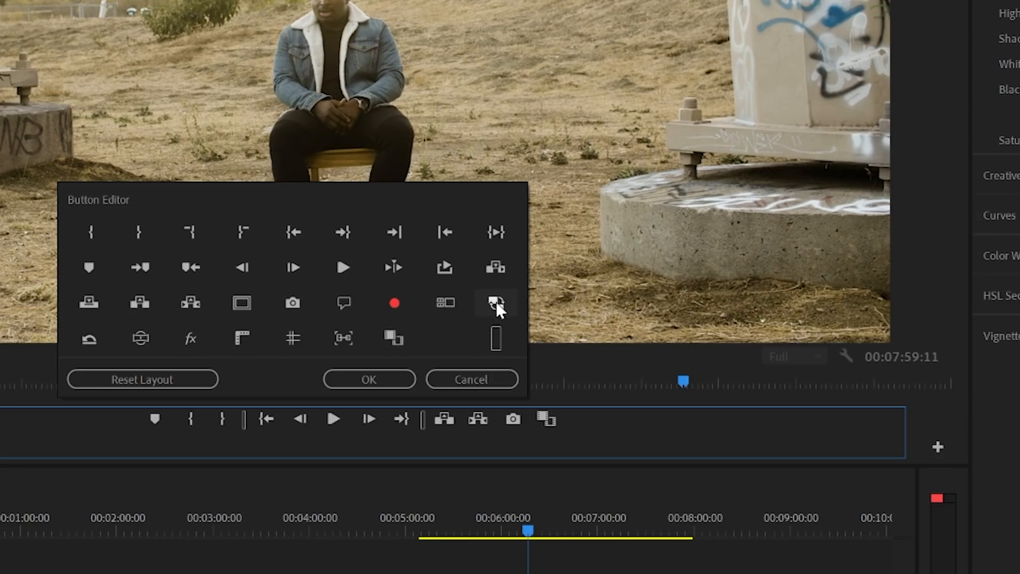
pyautogui.moveTo(497, 308); pyautogui.dragTo(587, 451)
pyautogui.click(366, 381)
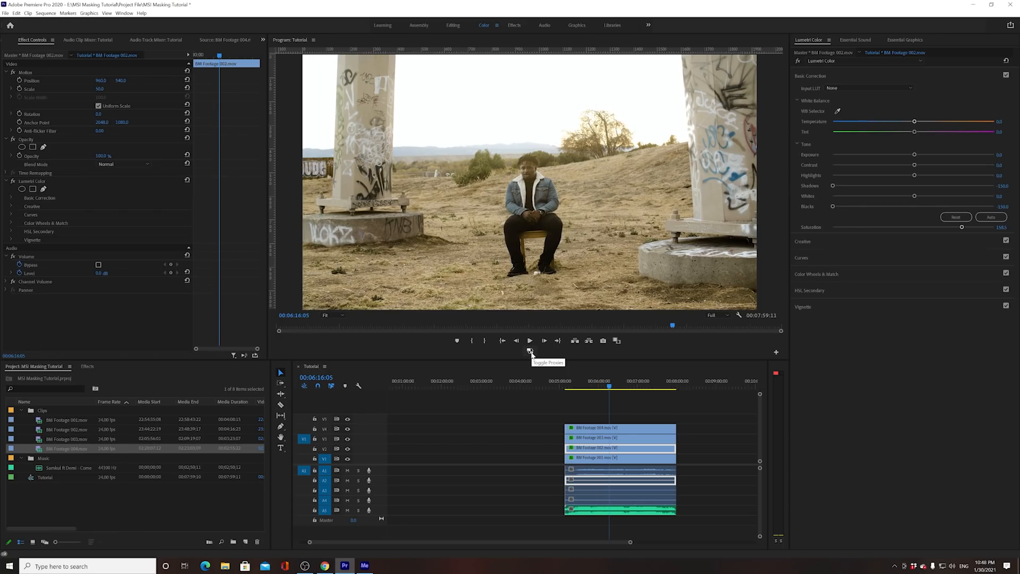
pyautogui.click(529, 351)
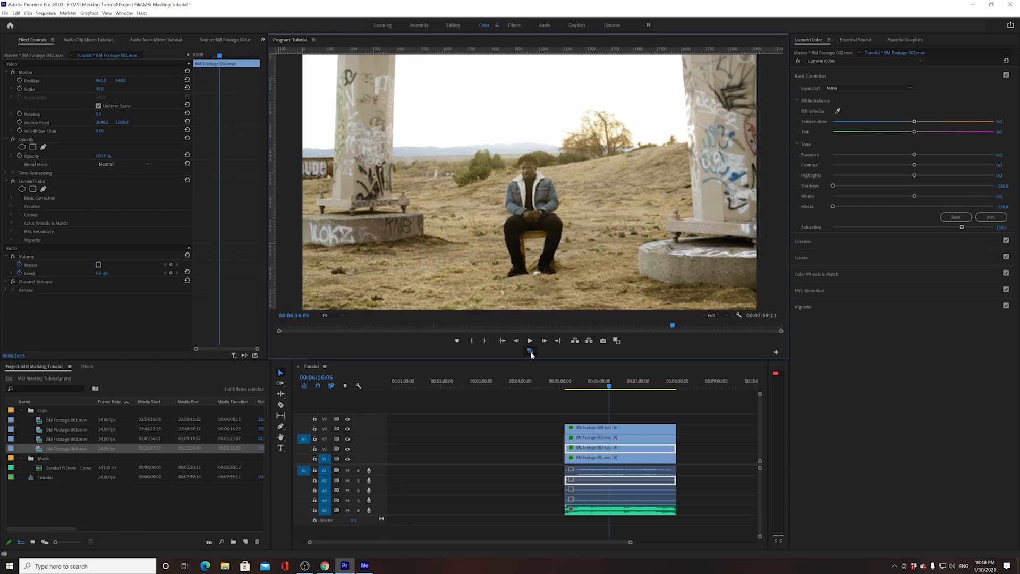
# Play the sequence from about 00:05:42:01 with proxies enabled to check playback smoothness.
pyautogui.moveTo(609, 385); pyautogui.dragTo(586, 385)
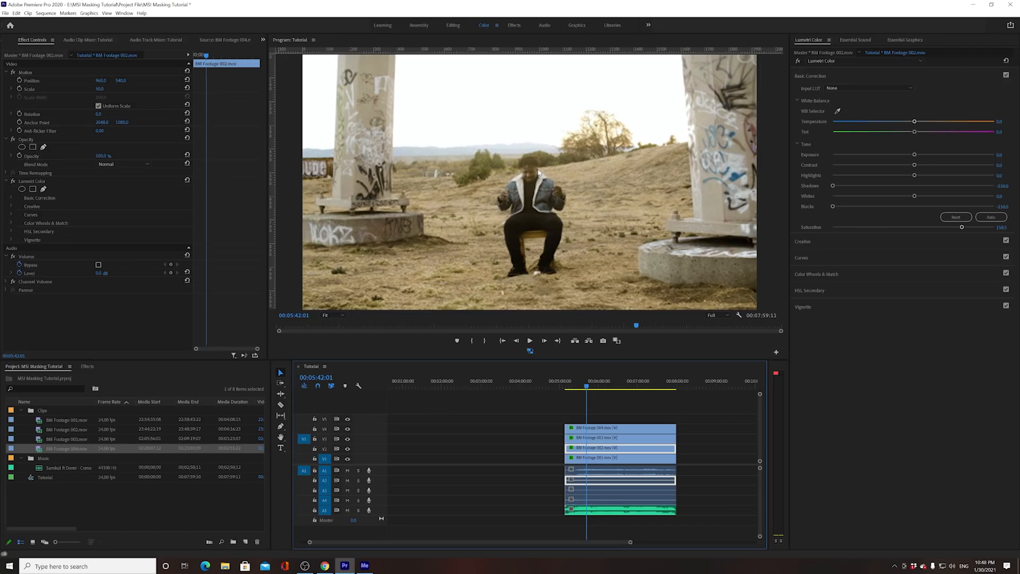
pyautogui.press('space')
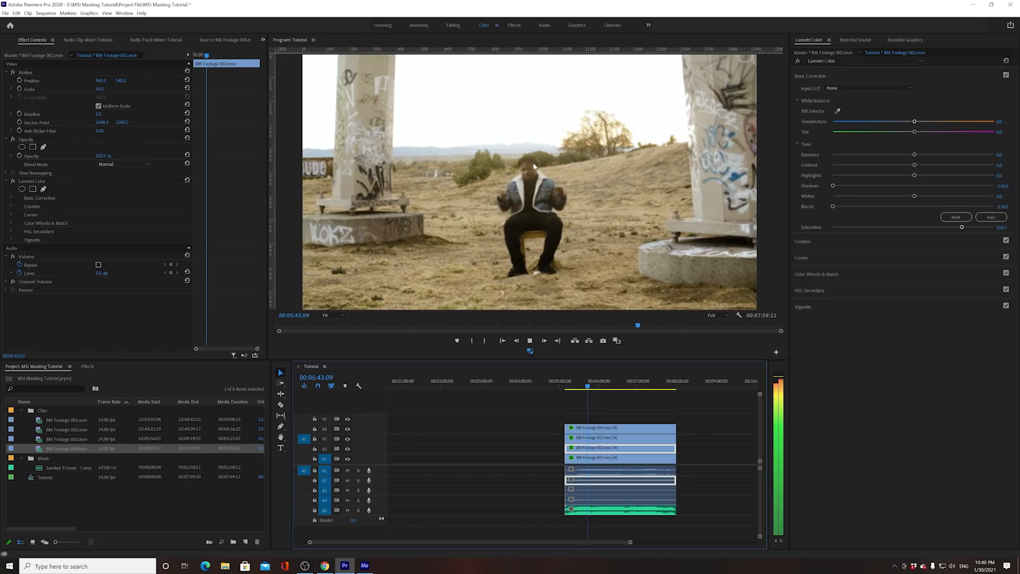
pyautogui.press('space')
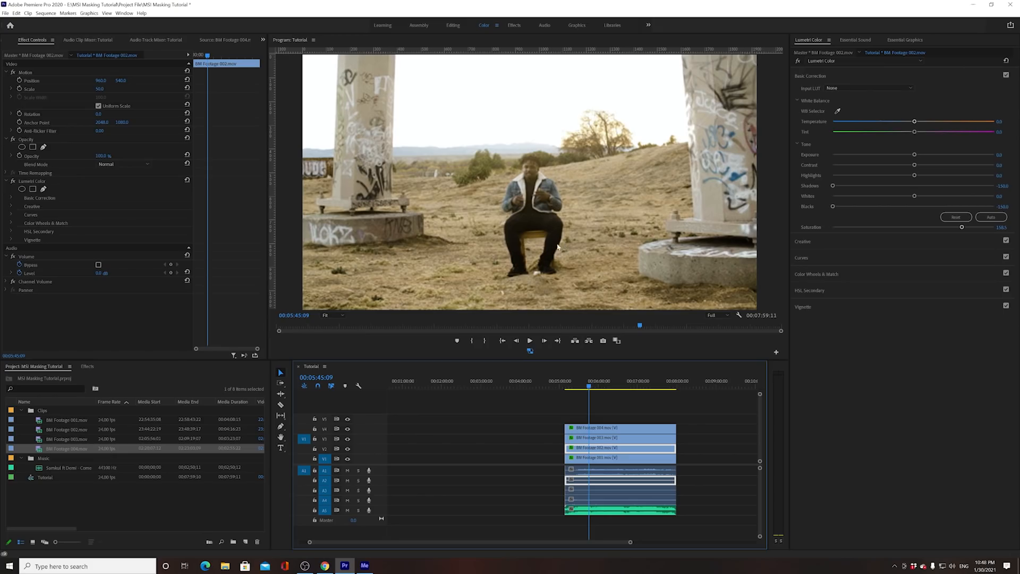
# Turn proxies off to check playback of the original footage, and turn them back on.
pyautogui.click(592, 428)
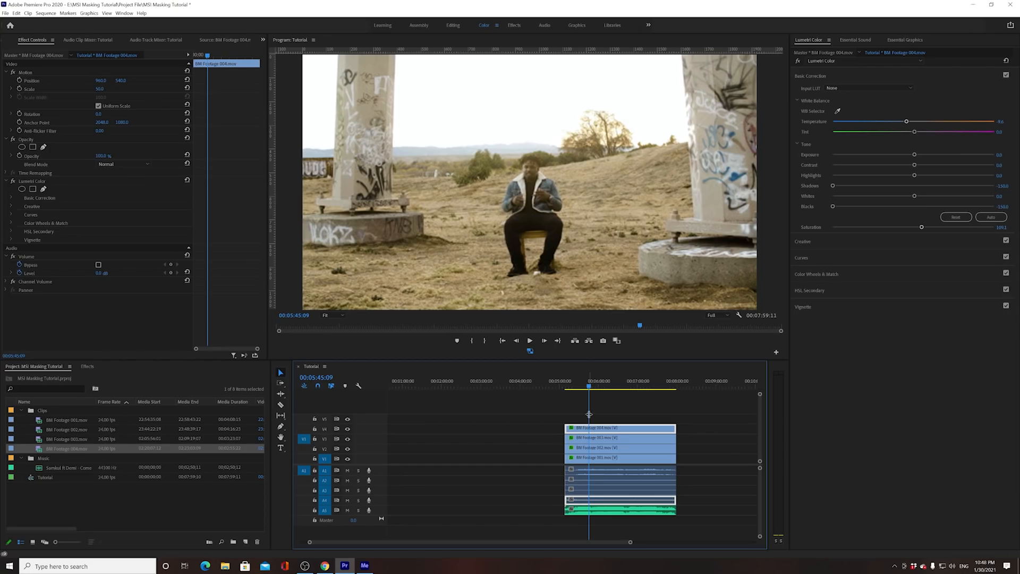
pyautogui.click(529, 352)
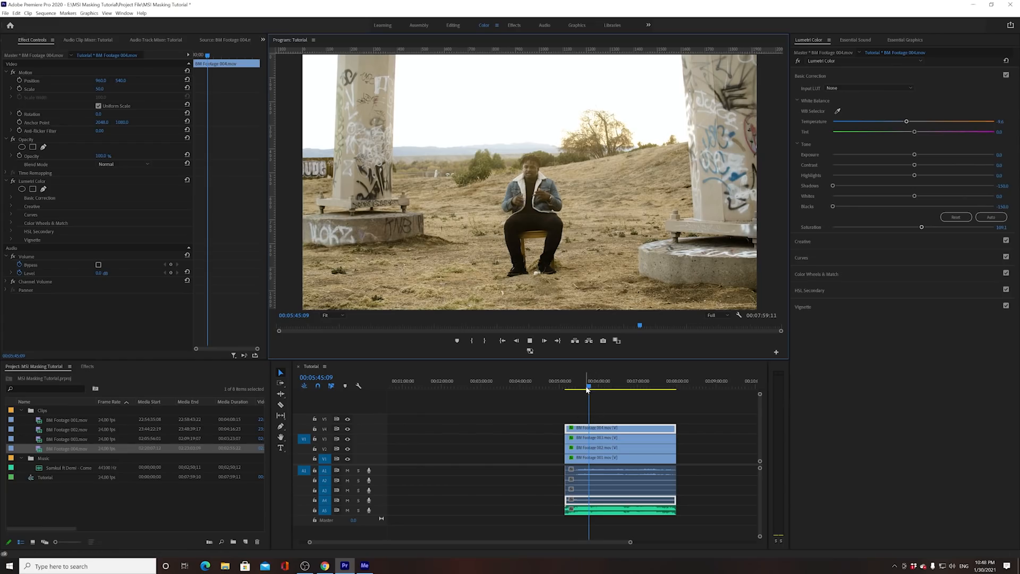
pyautogui.press('space')
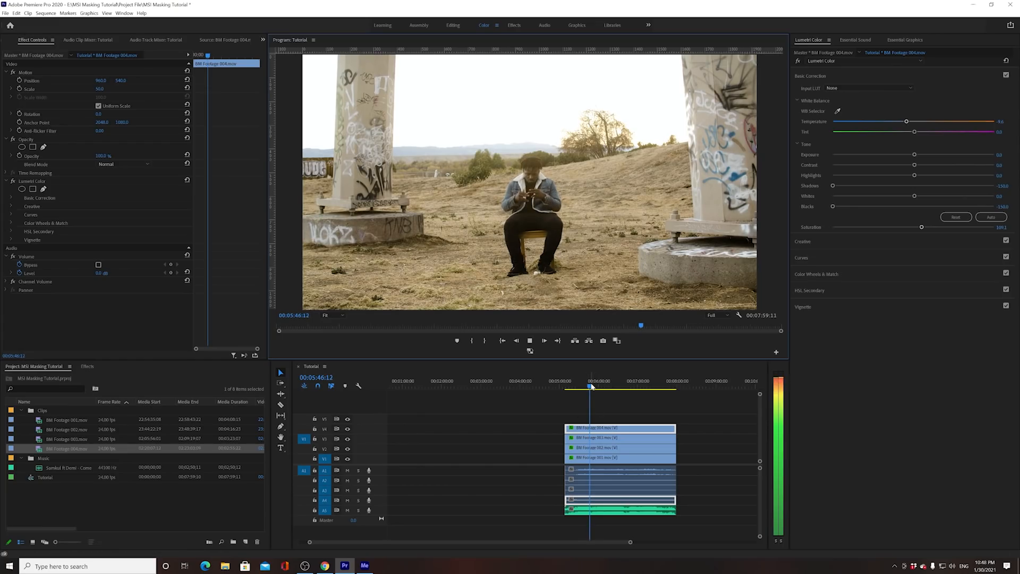
pyautogui.press('space')
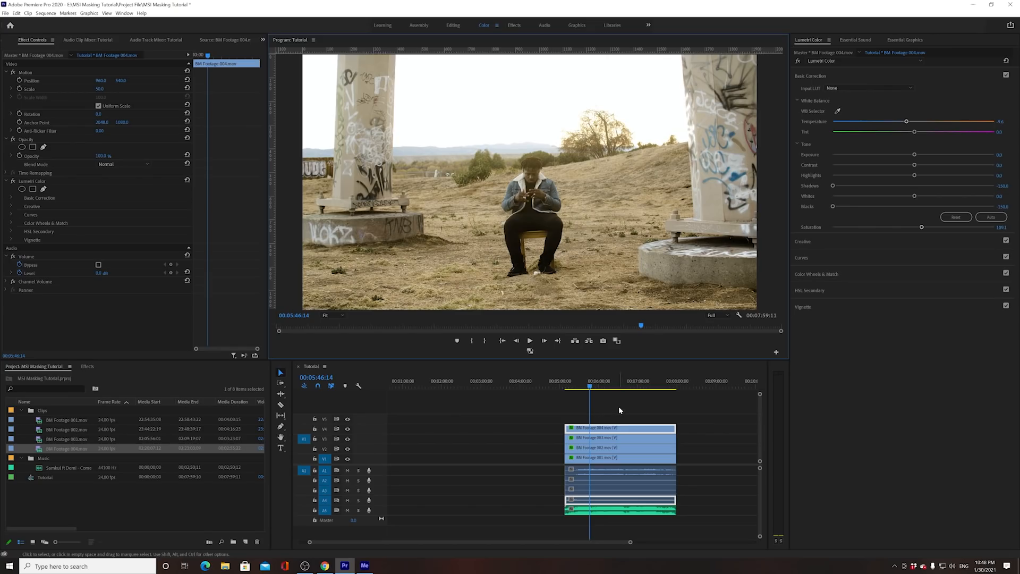
pyautogui.click(530, 351)
# Replace all the video clips and song in the timeline with an After Effects composition, migrating the previous After Effects version's settings.
pyautogui.moveTo(629, 409); pyautogui.dragTo(599, 518)
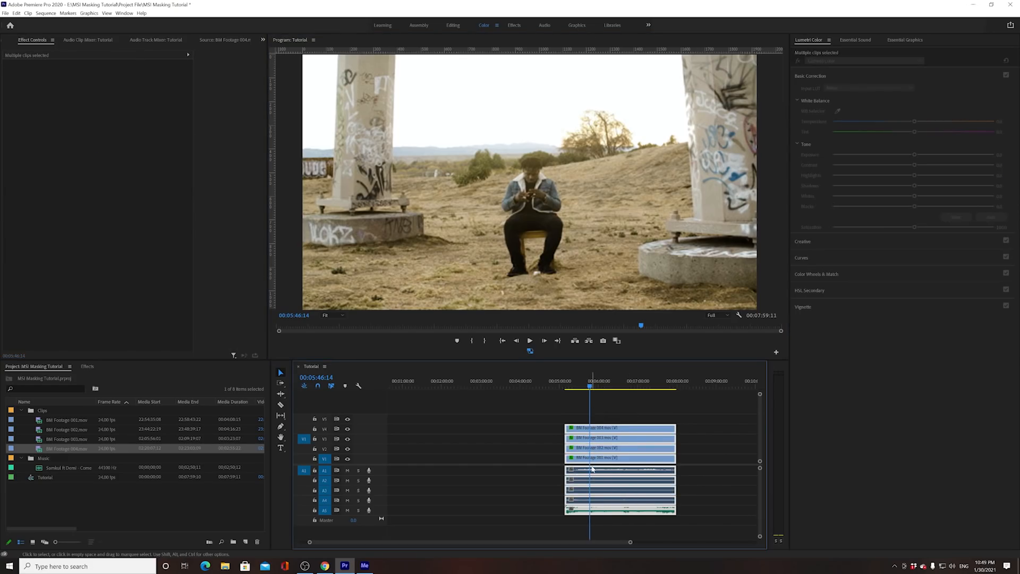
pyautogui.scroll(-2, 593, 469)
pyautogui.rightClick(572, 439)
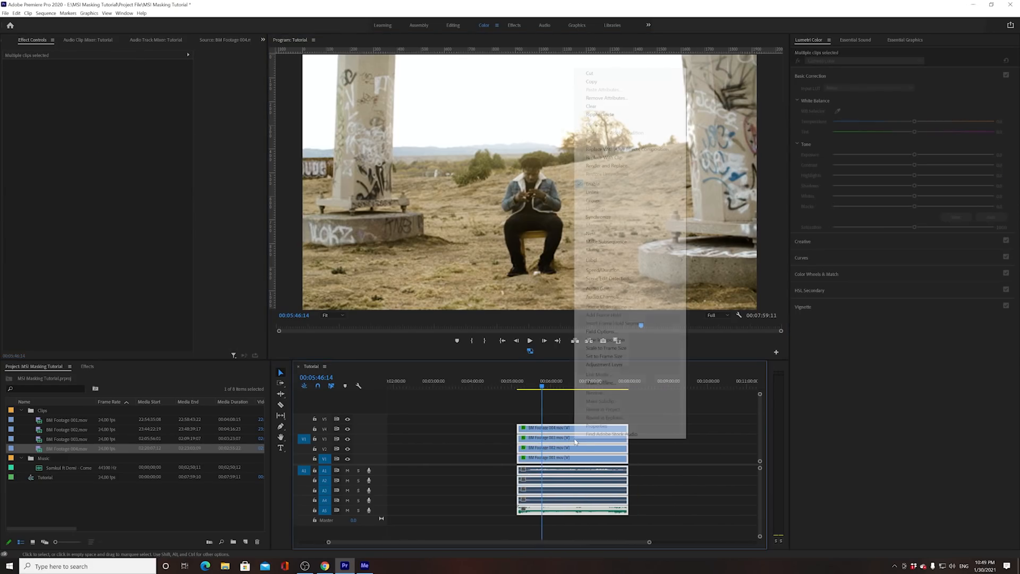
pyautogui.click(599, 150)
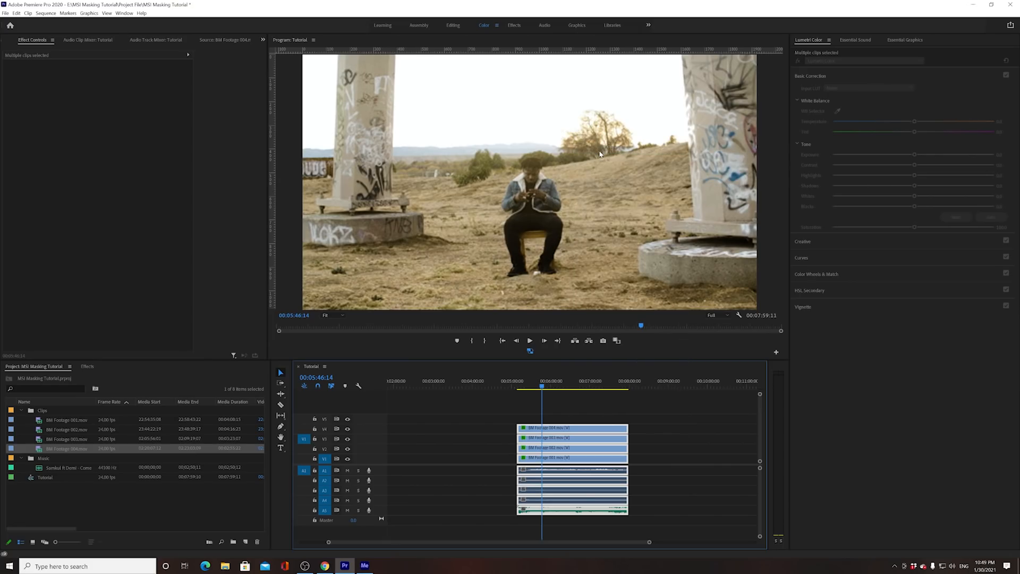
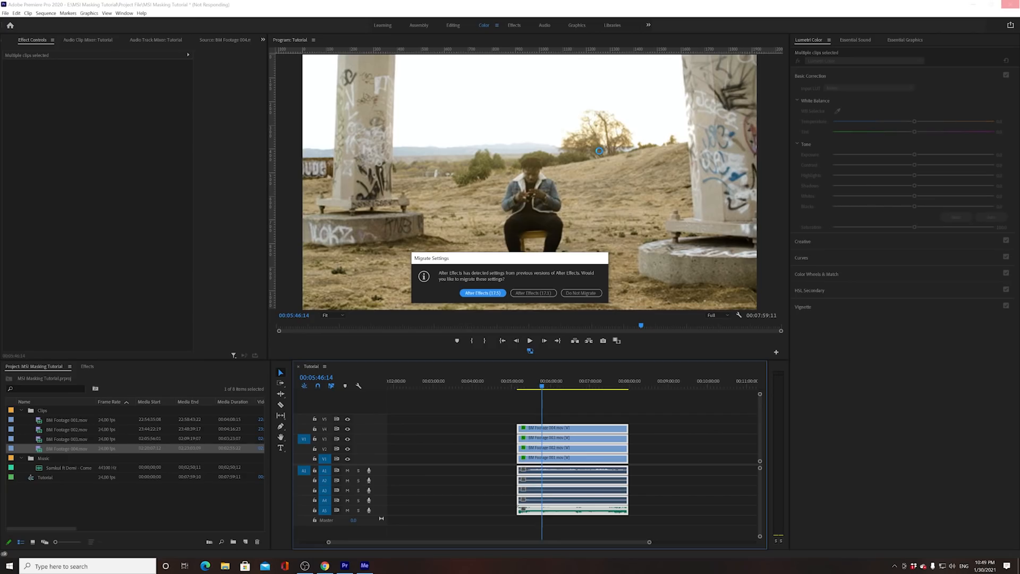
pyautogui.click(497, 293)
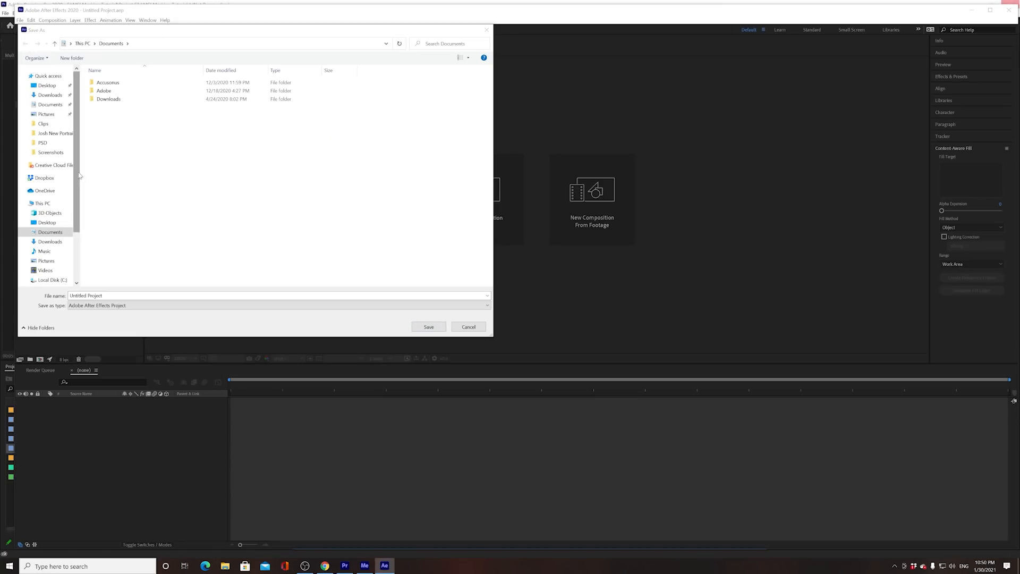
# Save the After Effects project as "MSI AE Project" in the Project File folder of MSI Masking Tutorial on drive E.
pyautogui.scroll(-2, 52, 270)
pyautogui.click(49, 273)
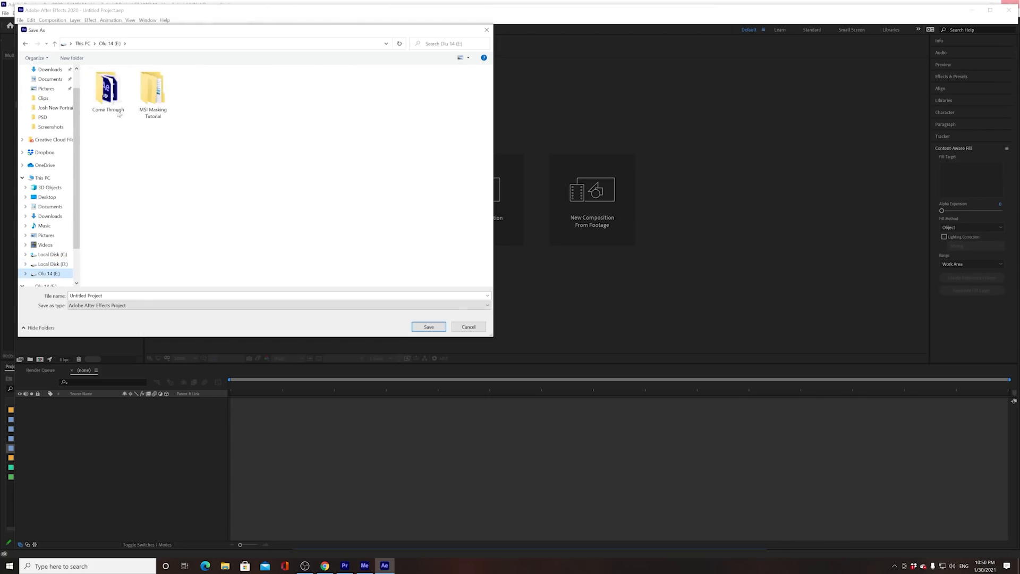
pyautogui.doubleClick(147, 100)
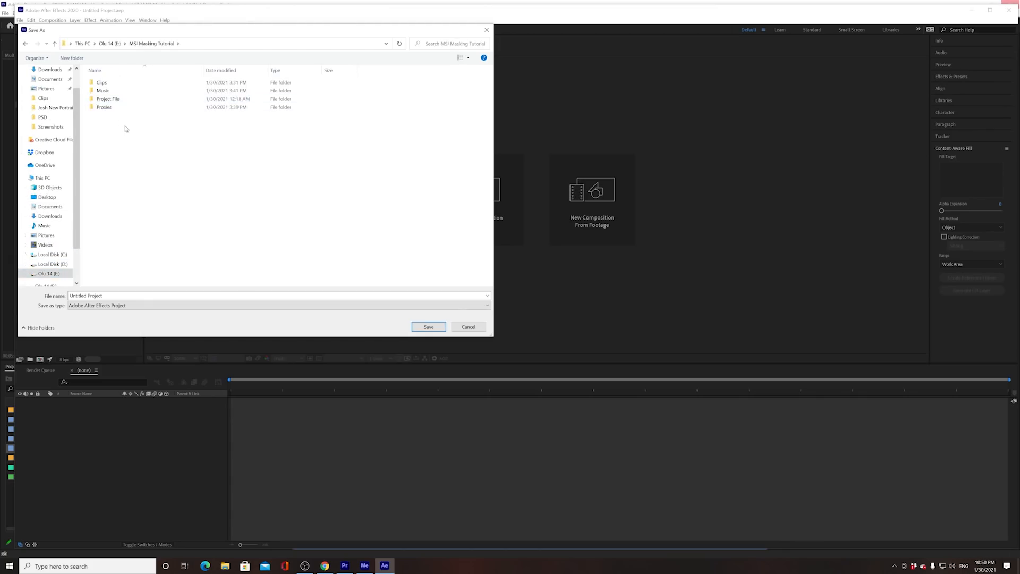
pyautogui.doubleClick(114, 100)
pyautogui.doubleClick(95, 296)
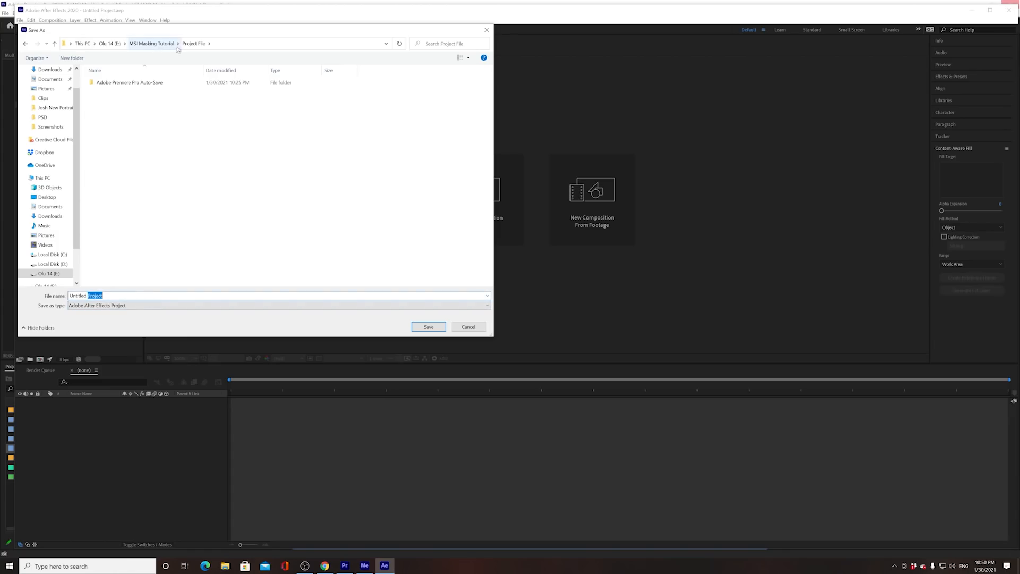
pyautogui.click(105, 295)
pyautogui.hotkey('ctrl', 'a')
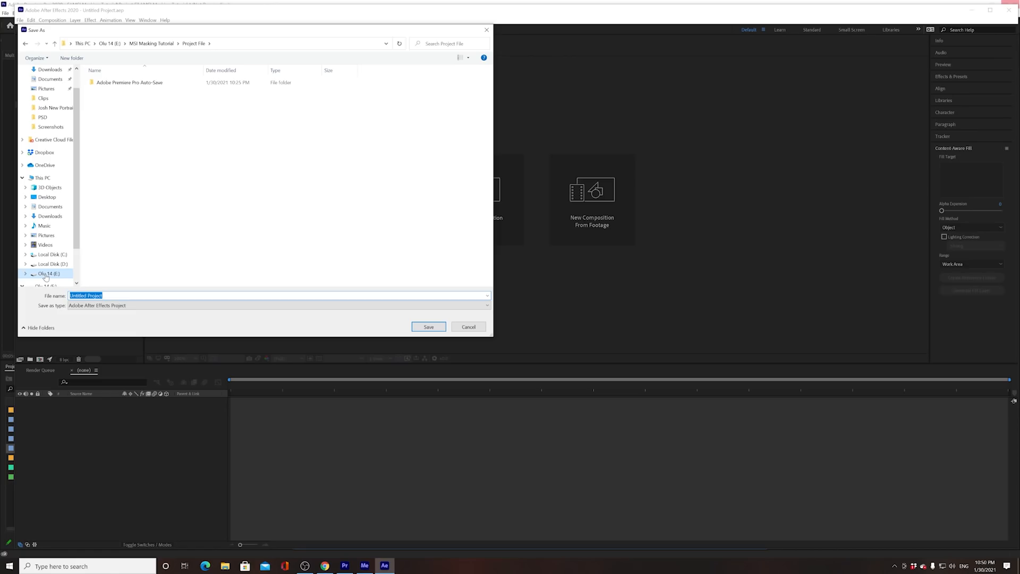
pyautogui.write('MSI ')
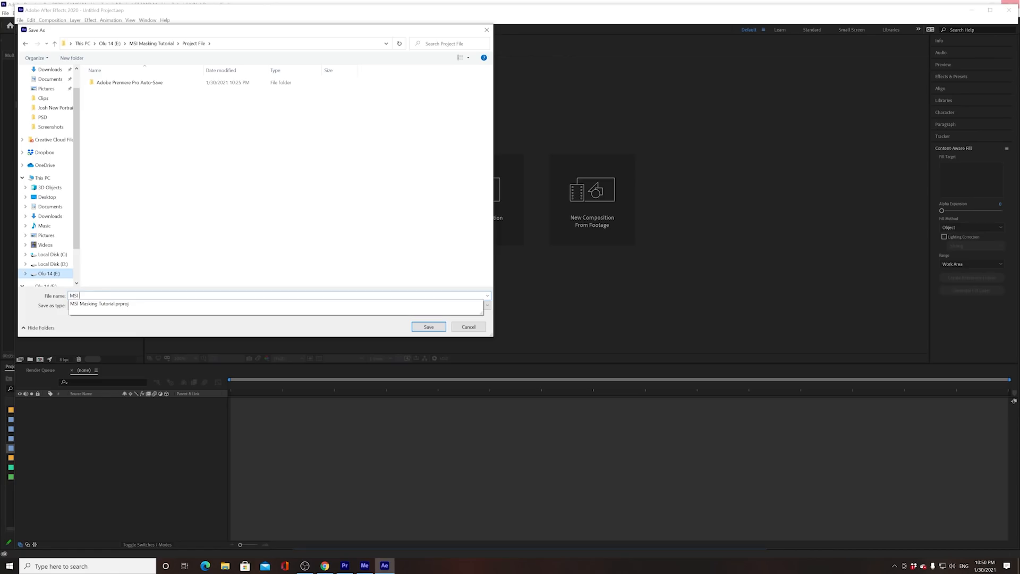
pyautogui.write('AE Proje')
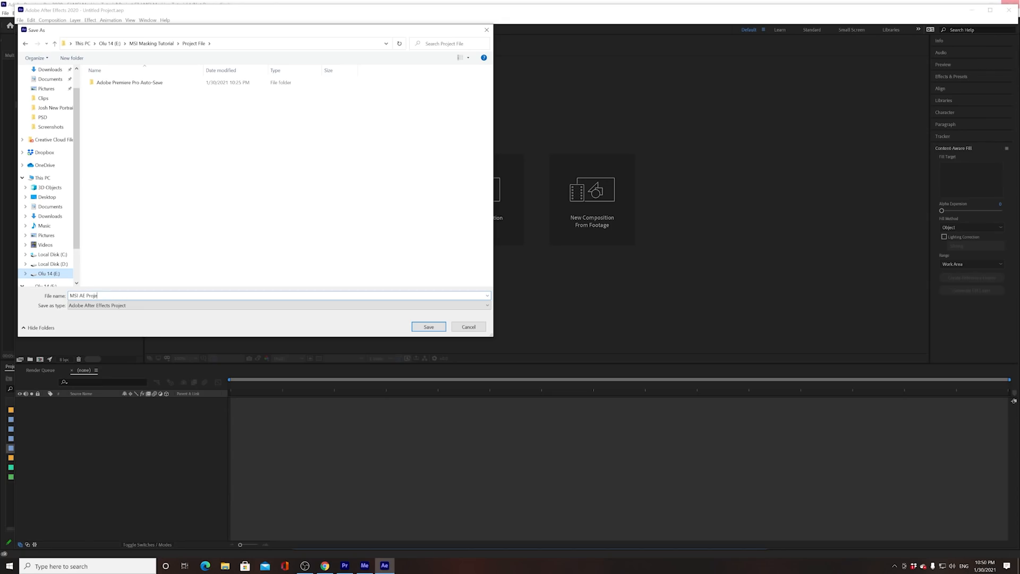
pyautogui.write('ct')
pyautogui.press('Return')
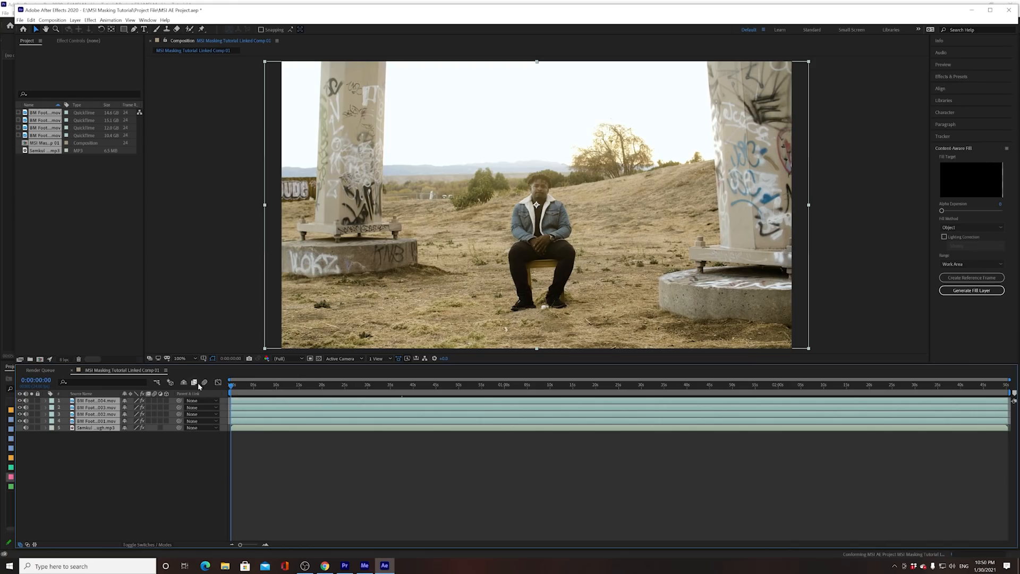
# Scrub through the linked composition and preview it from near its start.
pyautogui.click(256, 386)
pyautogui.moveTo(268, 391); pyautogui.dragTo(594, 391)
pyautogui.moveTo(301, 385); pyautogui.dragTo(237, 385)
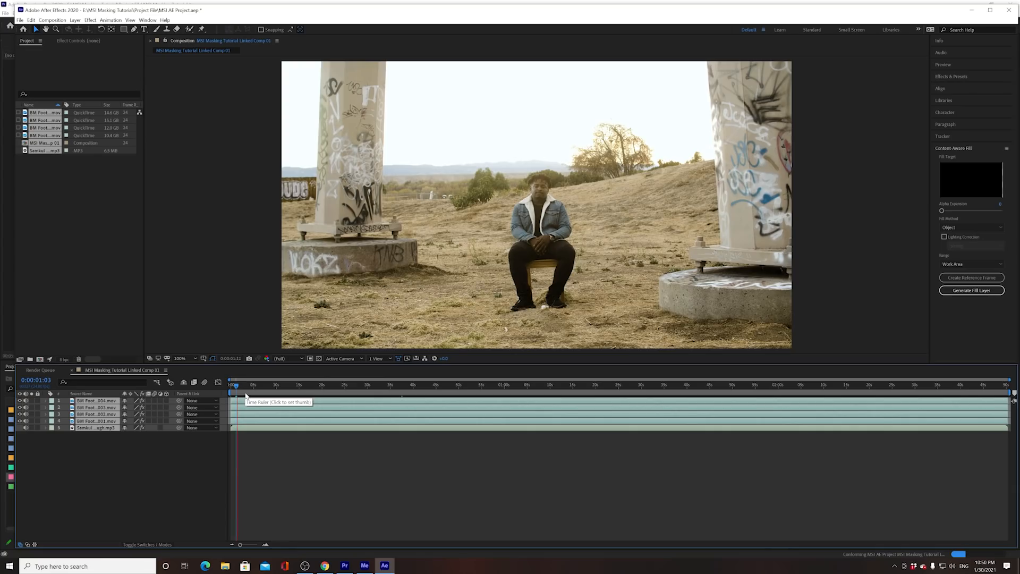
pyautogui.press('space')
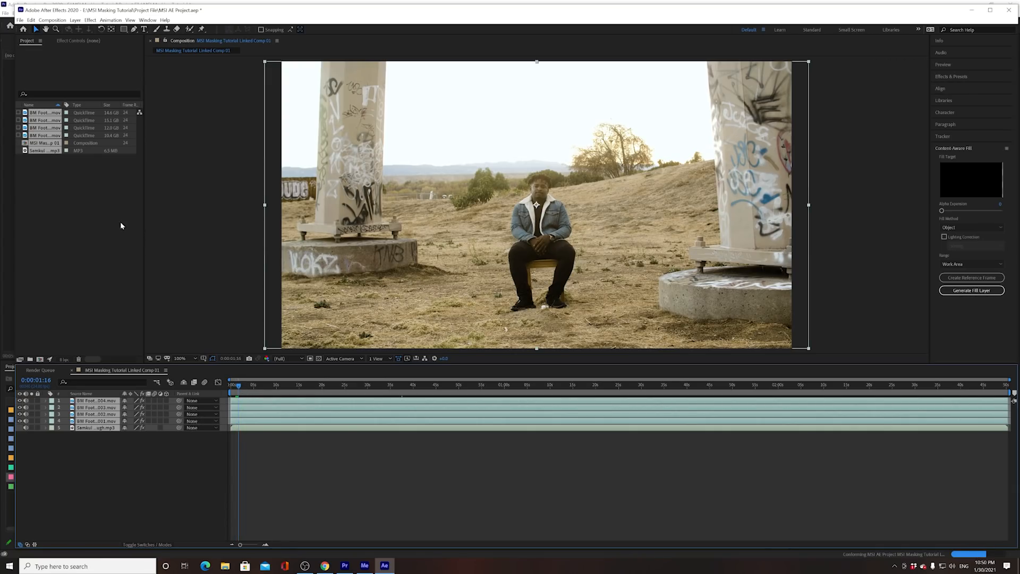
# Widen the Project panel and switch BM Footage 001, 002, 003 and 004 to their proxies.
pyautogui.moveTo(144, 228); pyautogui.dragTo(195, 228)
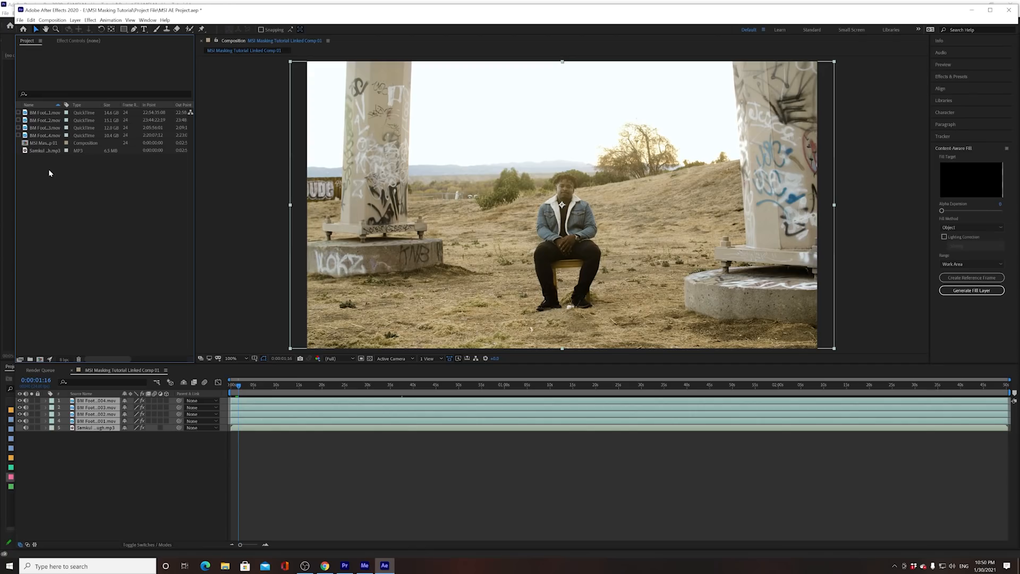
pyautogui.click(39, 114)
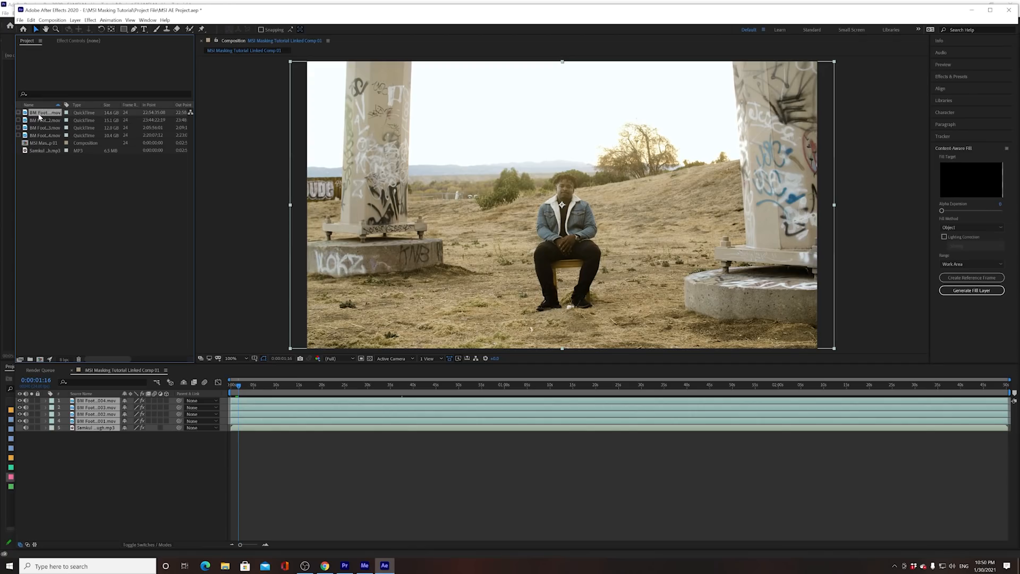
pyautogui.click(39, 120)
pyautogui.click(38, 128)
pyautogui.click(38, 136)
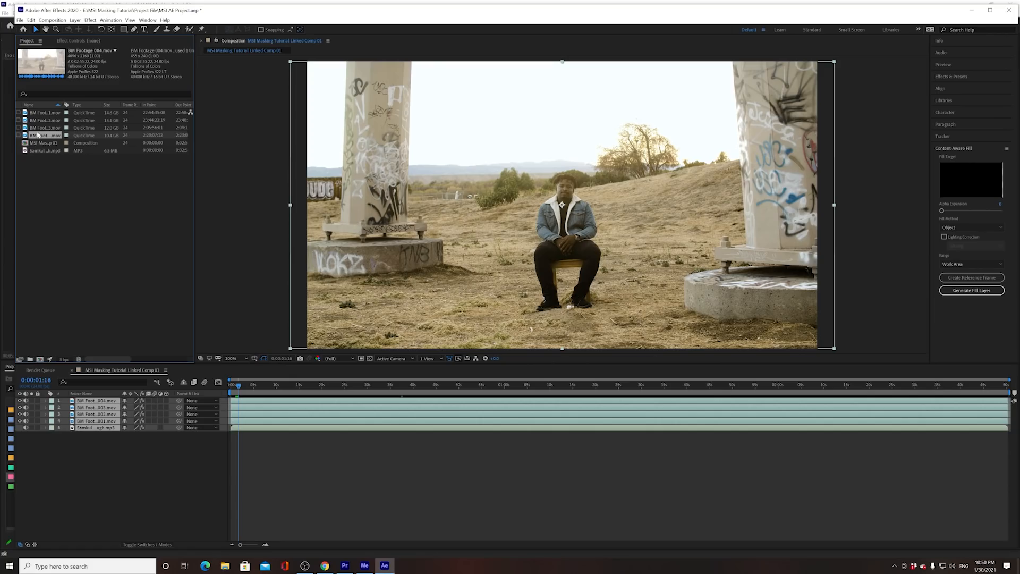
pyautogui.click(19, 113)
pyautogui.click(18, 120)
pyautogui.click(19, 127)
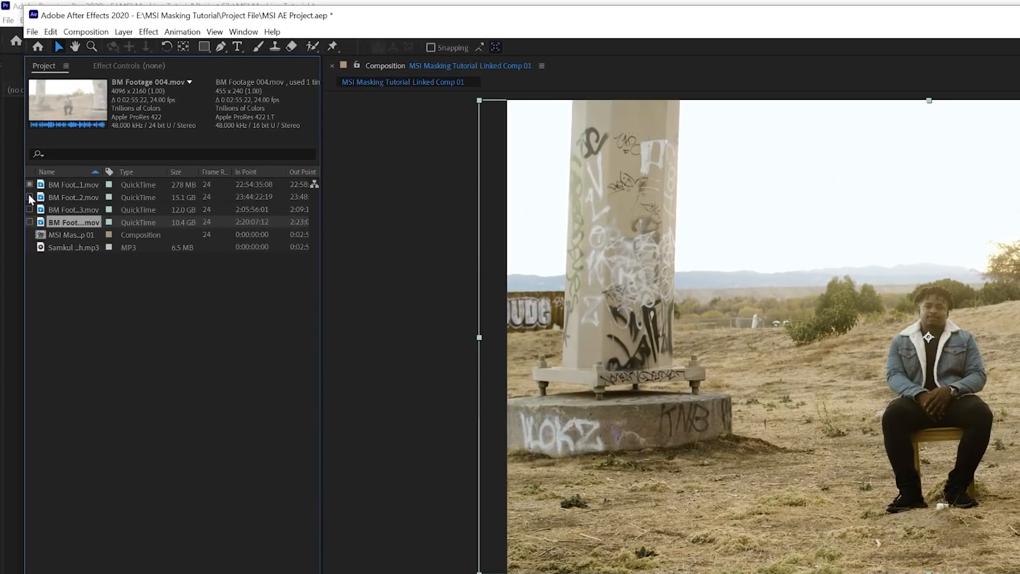
pyautogui.click(29, 222)
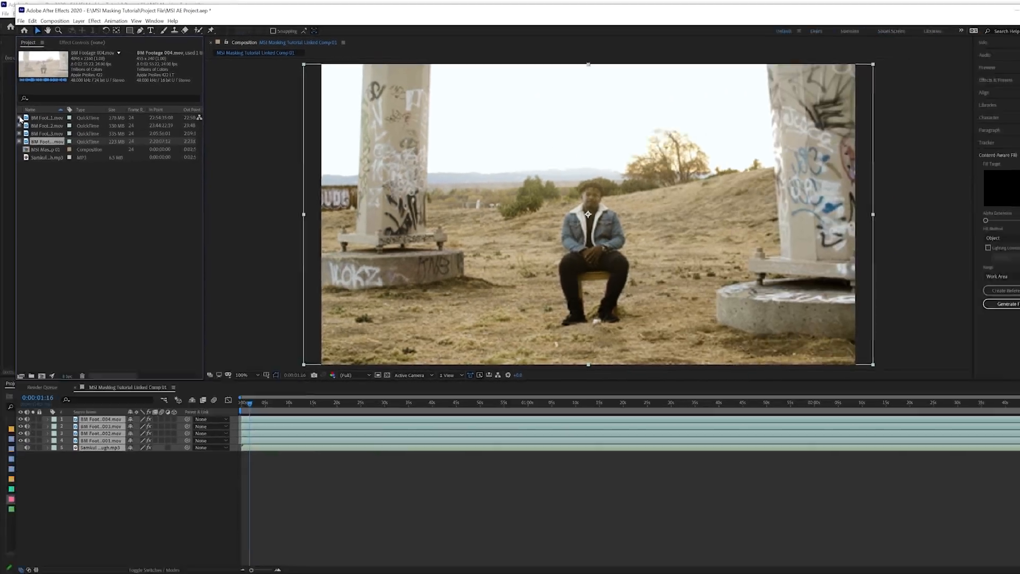
# Turn the proxies of the four BM Footage items off and back on.
pyautogui.click(19, 118)
pyautogui.click(20, 126)
pyautogui.click(19, 134)
pyautogui.click(19, 142)
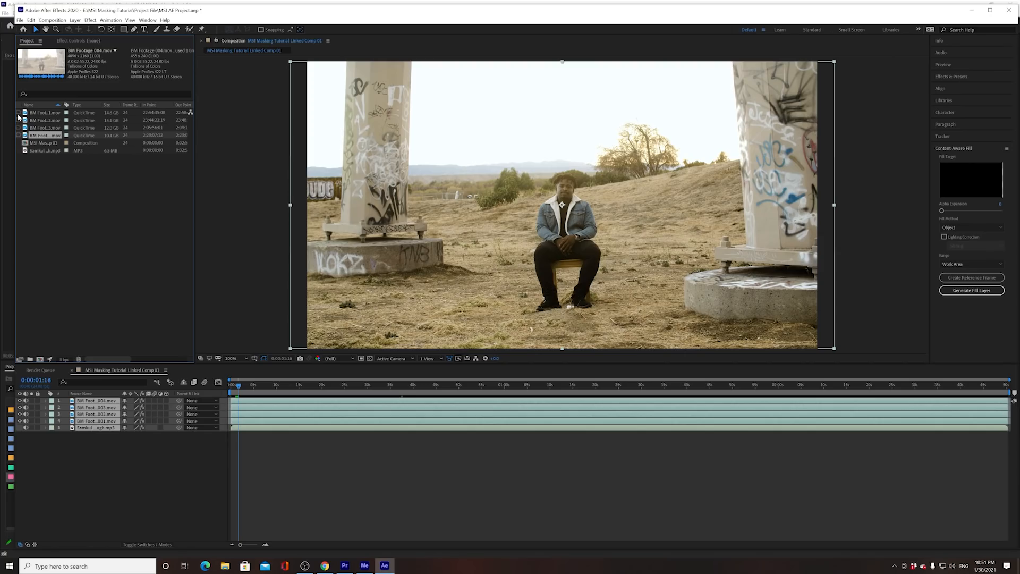
pyautogui.click(18, 113)
pyautogui.click(19, 120)
# Check the linked composition in Premiere Pro's timeline, and return to After Effects to preview it from the start.
pyautogui.click(345, 565)
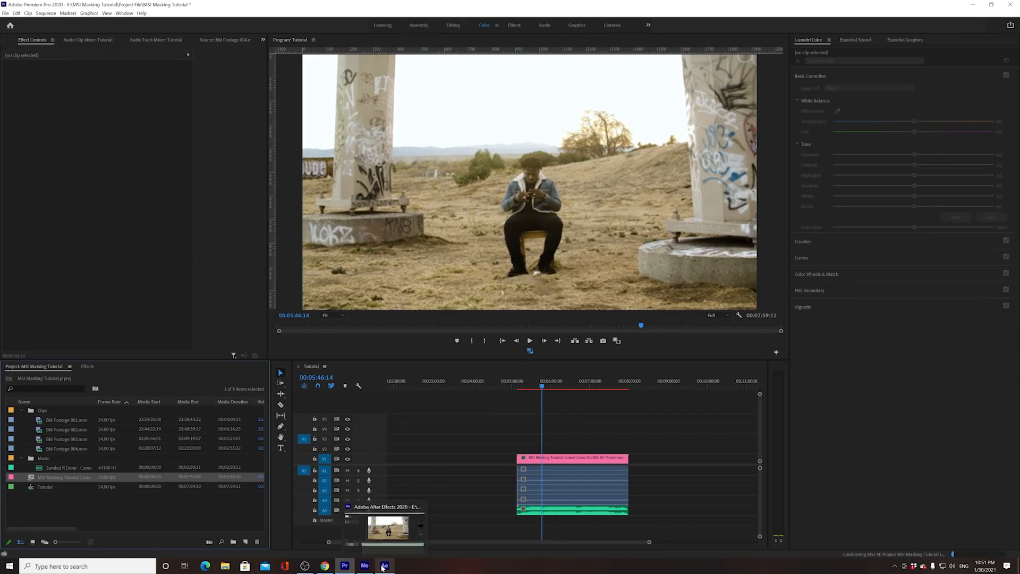
pyautogui.click(383, 566)
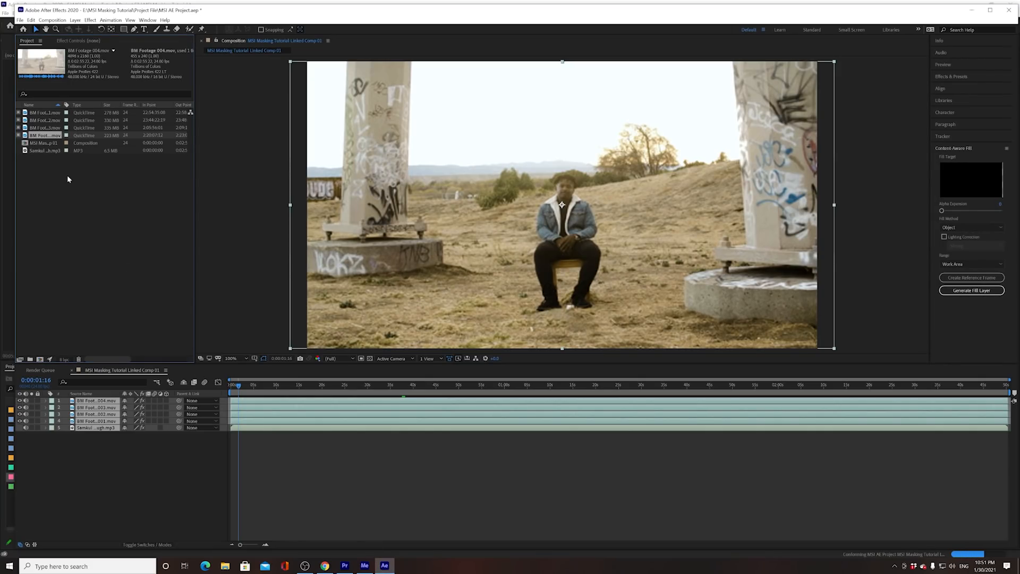
pyautogui.click(226, 386)
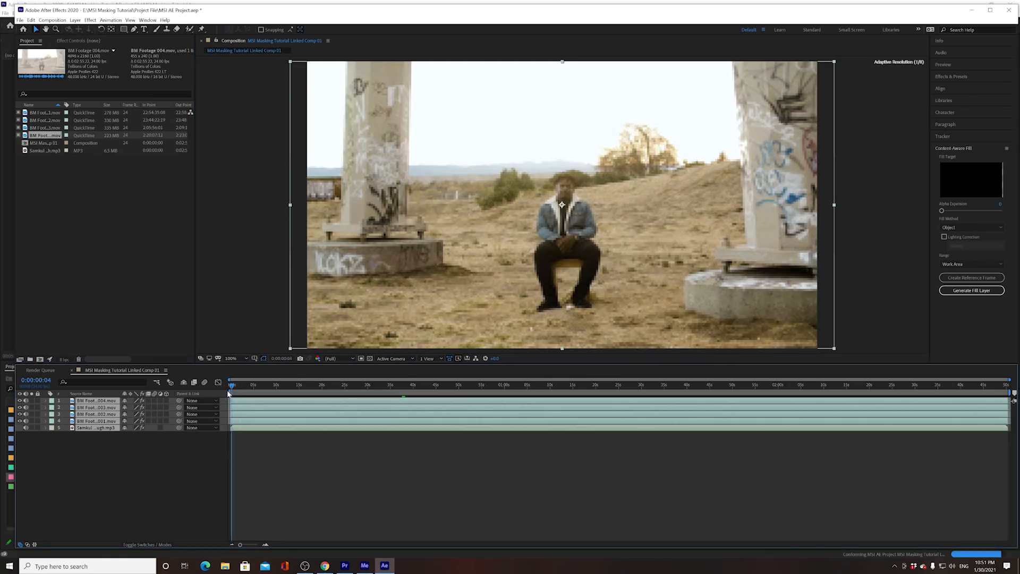
pyautogui.press('space')
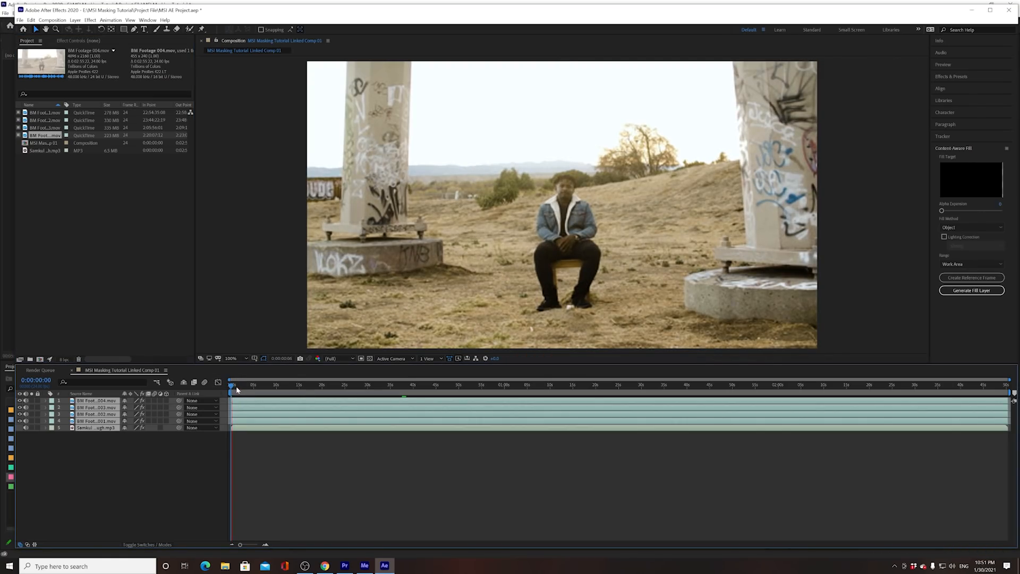
# Preview the linked composition from its start and from about 20 seconds.
pyautogui.click(235, 390)
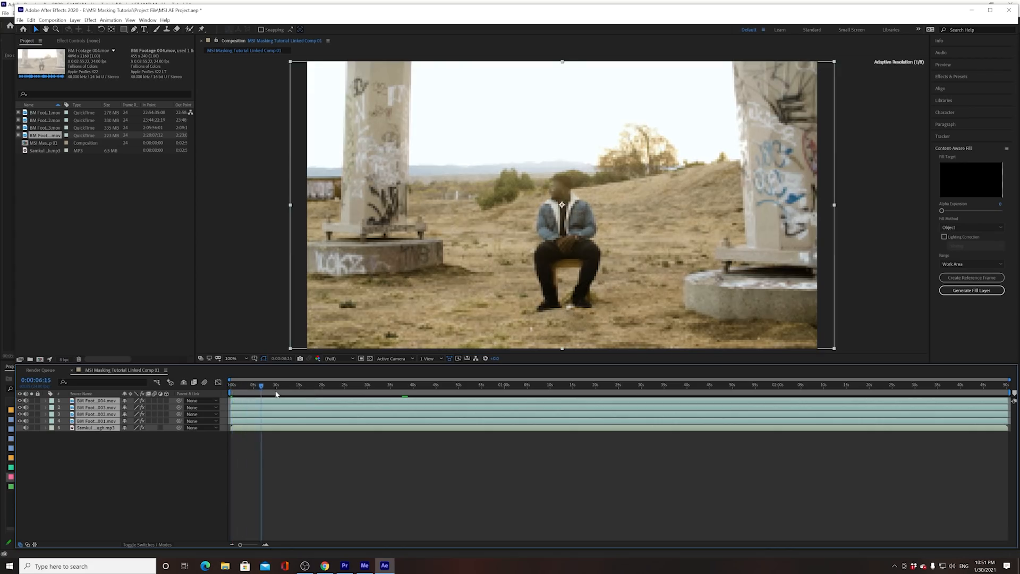
pyautogui.press('space')
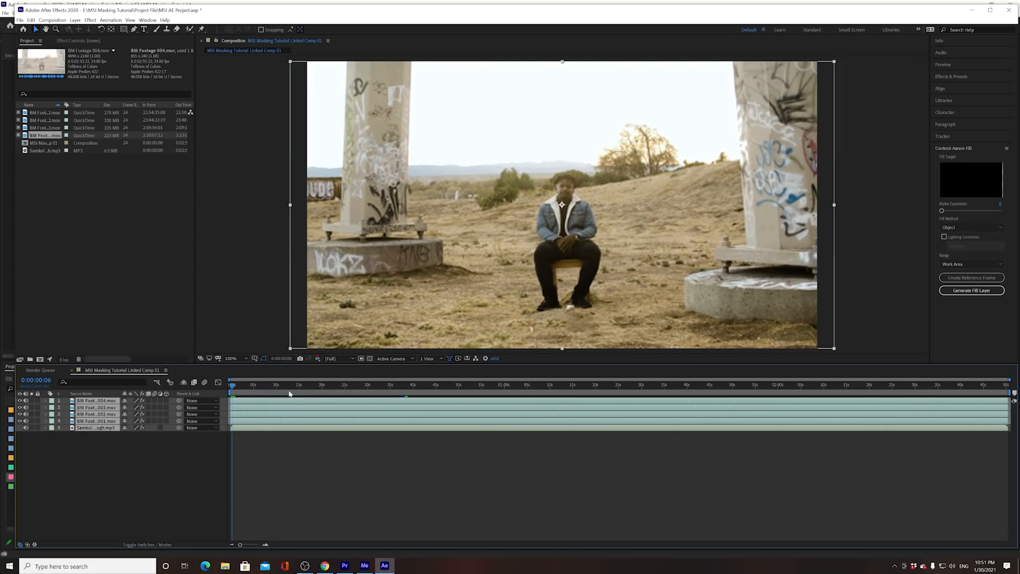
pyautogui.click(324, 393)
pyautogui.press('space')
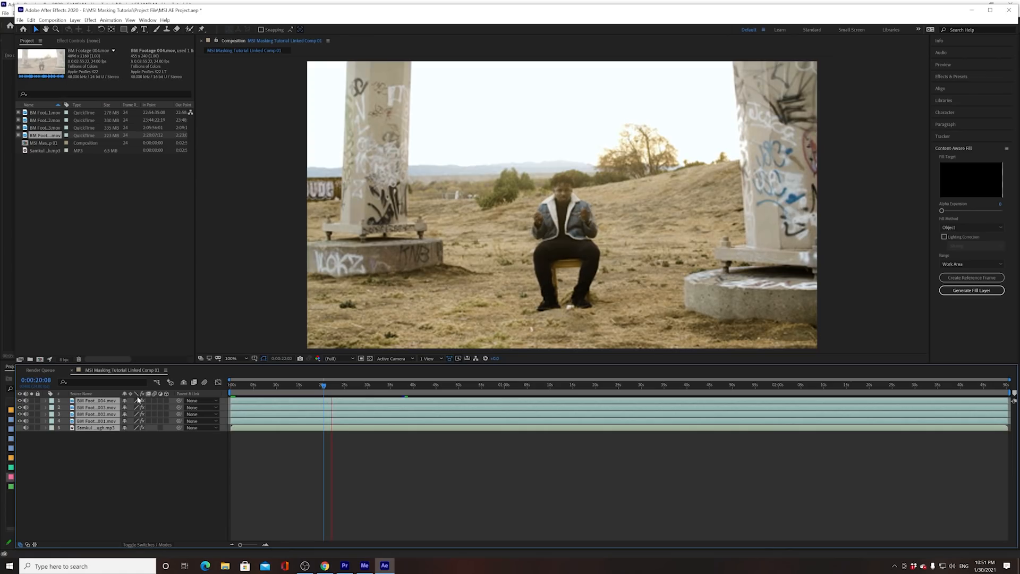
# Mute the audio of the four BM Footage layers, leaving the music track on, and preview the composition.
pyautogui.press('space')
pyautogui.moveTo(27, 401); pyautogui.dragTo(26, 424)
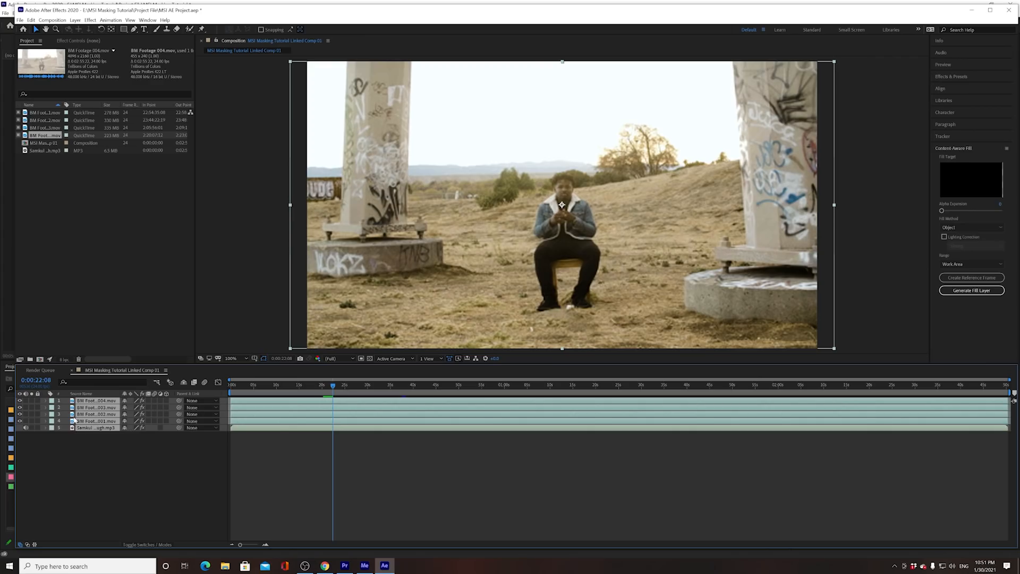
pyautogui.press('space')
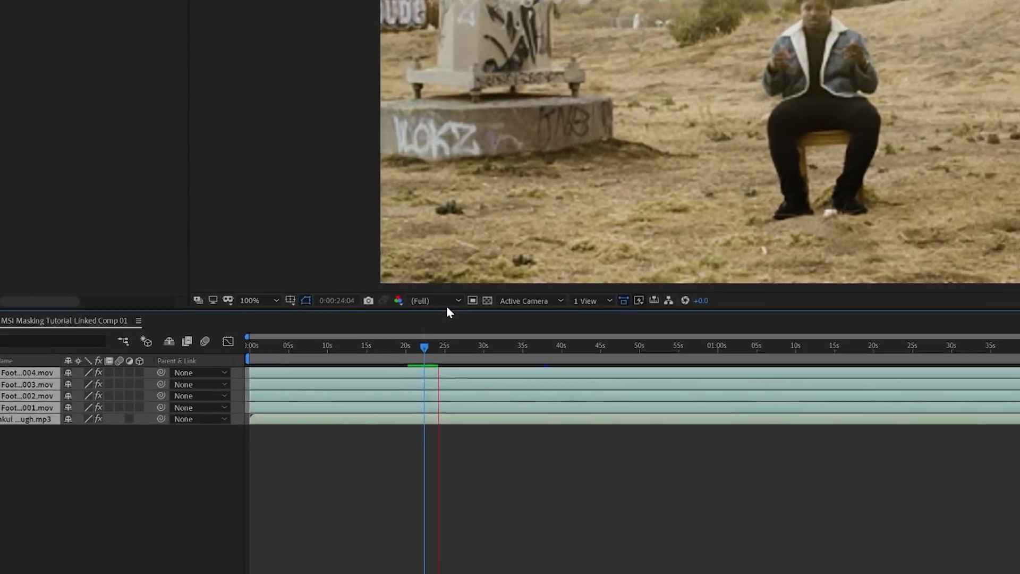
# Set the composition's preview resolution to Quarter and preview playback from about 19 seconds.
pyautogui.click(347, 359)
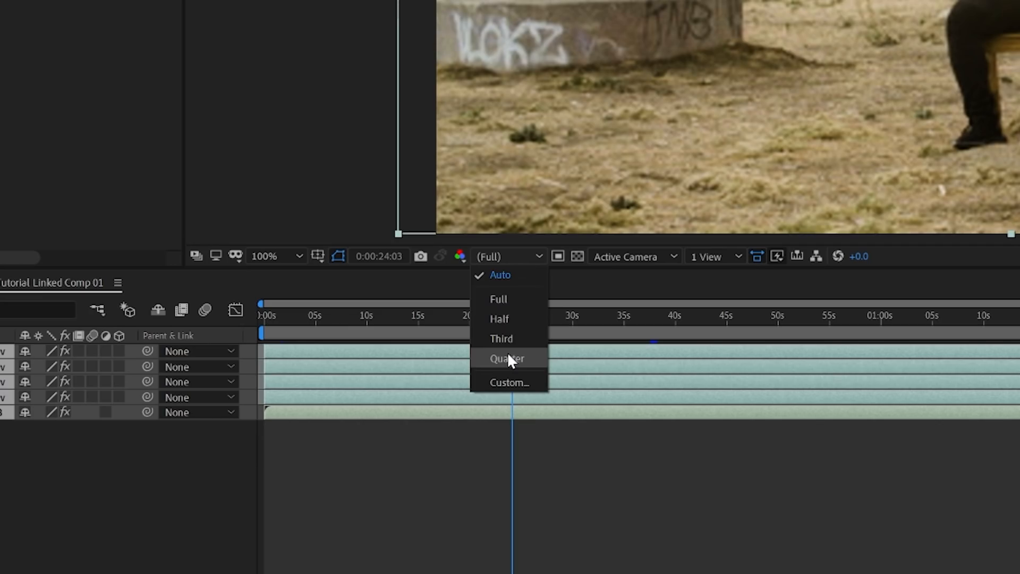
pyautogui.click(507, 358)
pyautogui.moveTo(528, 335); pyautogui.dragTo(465, 341)
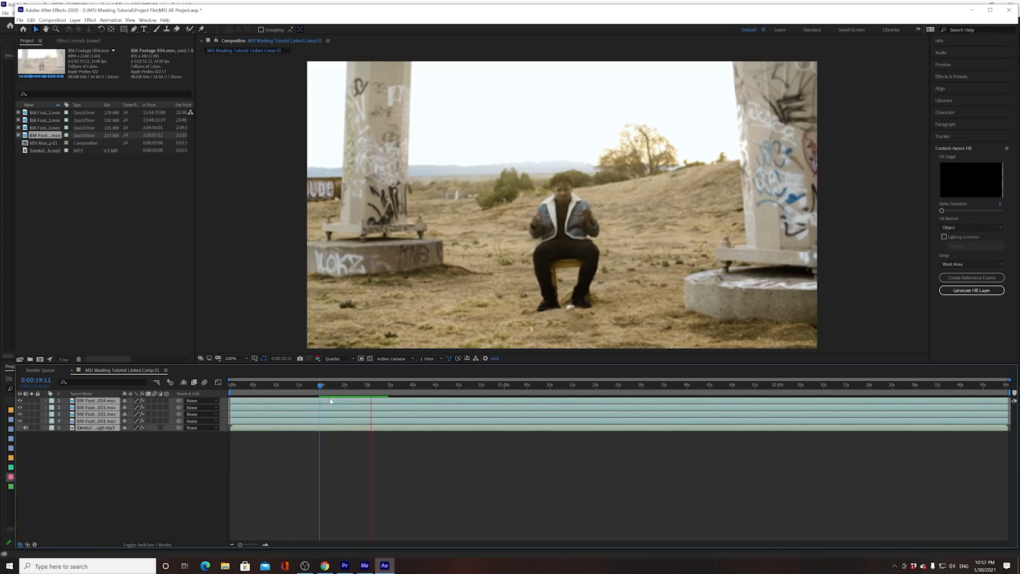
pyautogui.press('space')
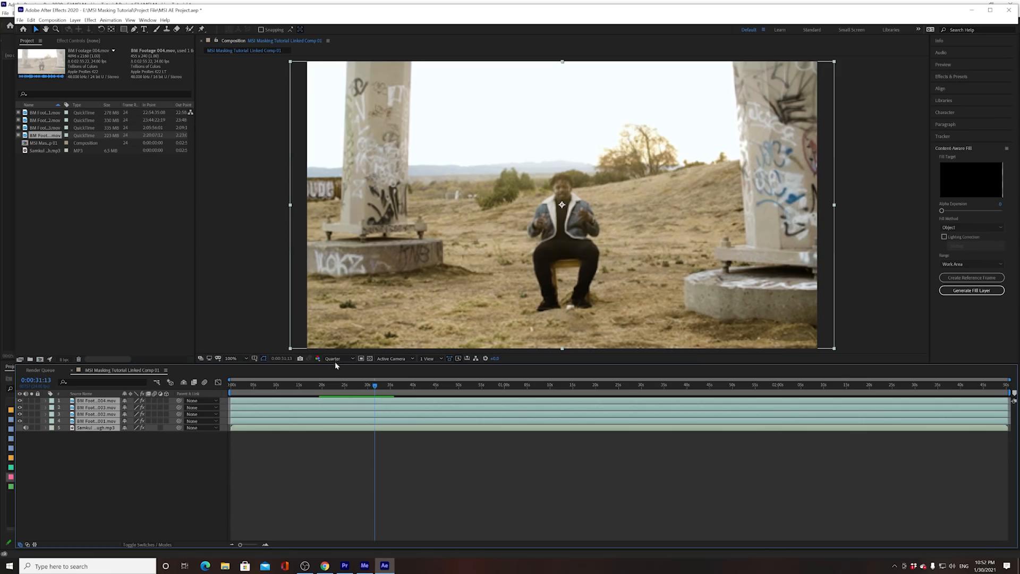
pyautogui.click(334, 357)
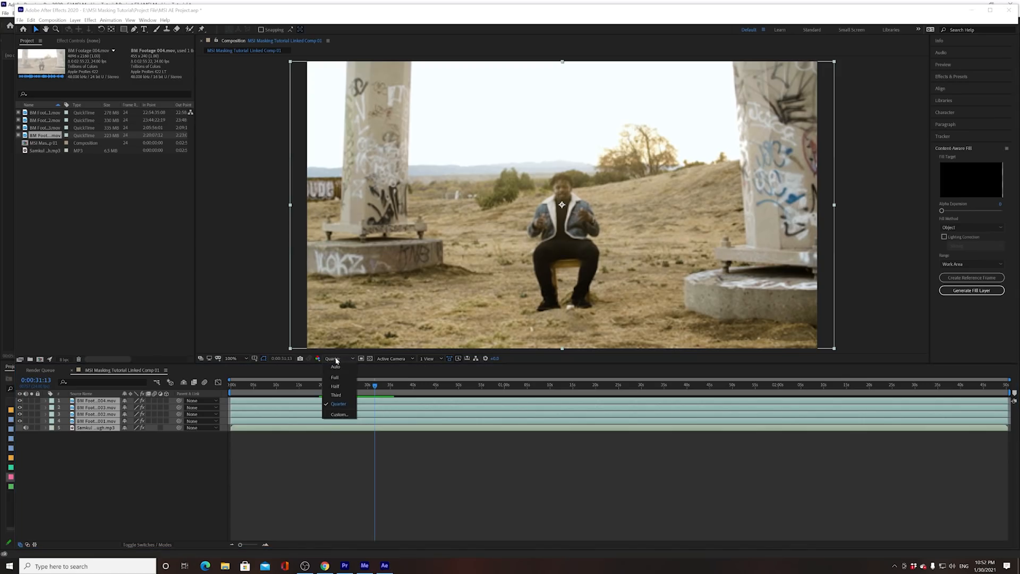
pyautogui.click(336, 405)
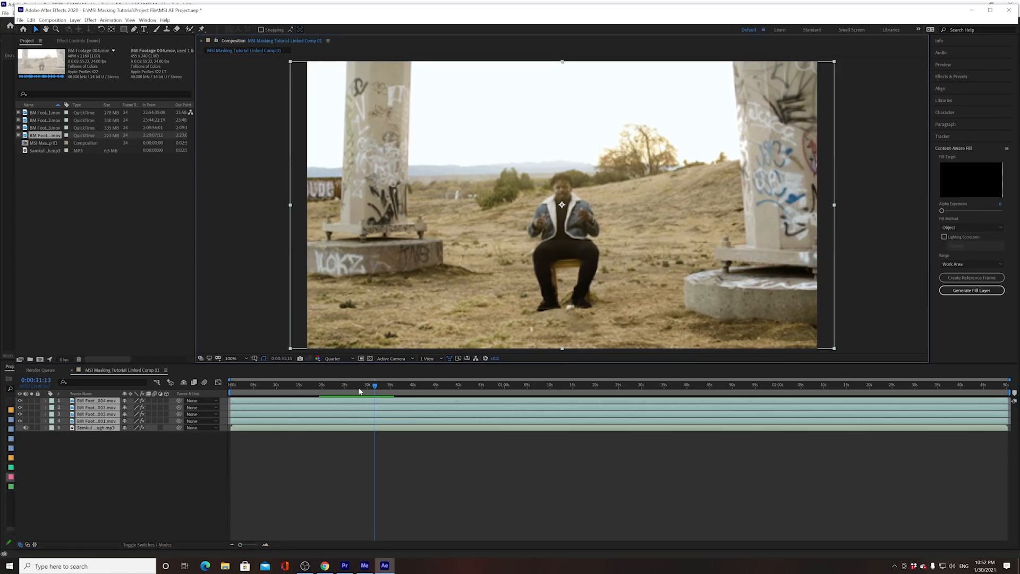
pyautogui.press('space')
pyautogui.press('space')
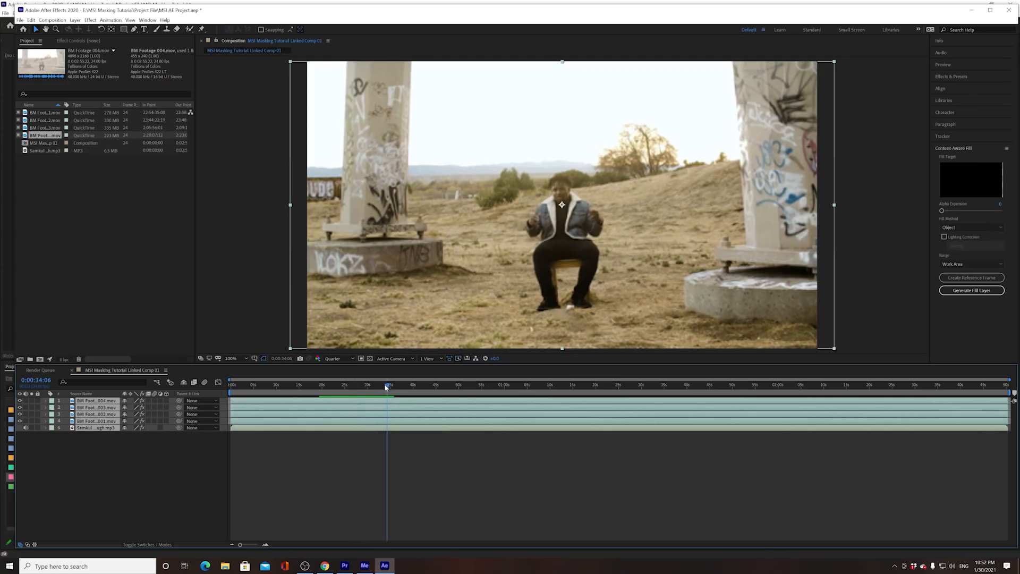
# Draw a tall, narrow rectangle over the seated man with no layer selected, and delete the shape layer.
pyautogui.click(91, 442)
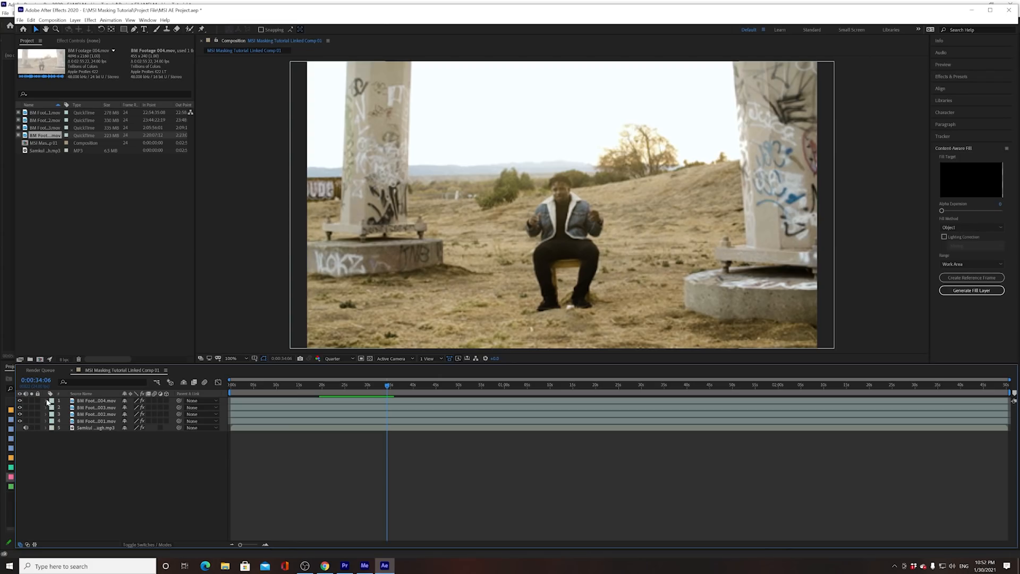
pyautogui.moveTo(381, 384)
pyautogui.mouseDown()
pyautogui.moveTo(345, 385)
pyautogui.moveTo(373, 392)
pyautogui.mouseUp()
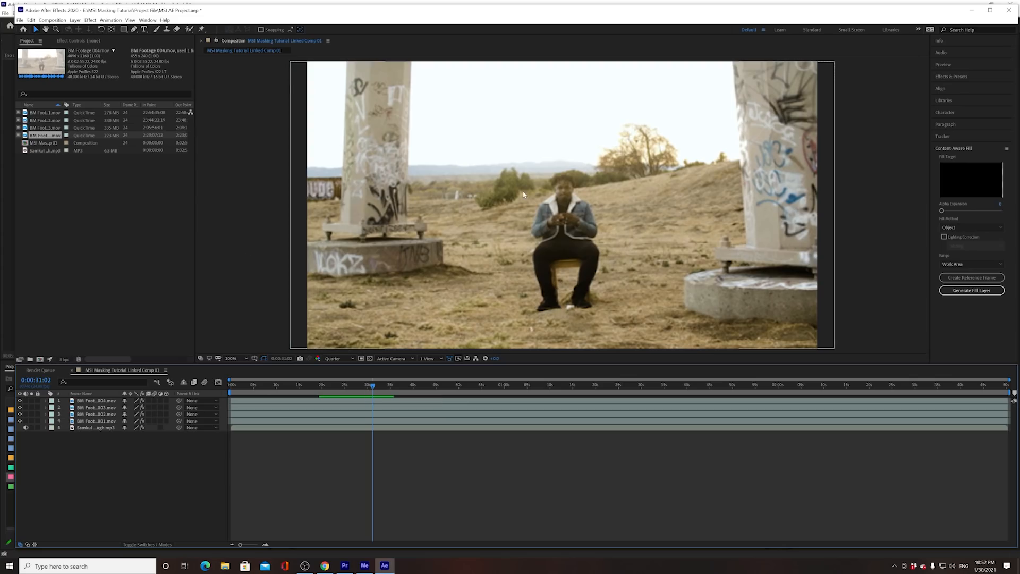
pyautogui.scroll(-1, 523, 194)
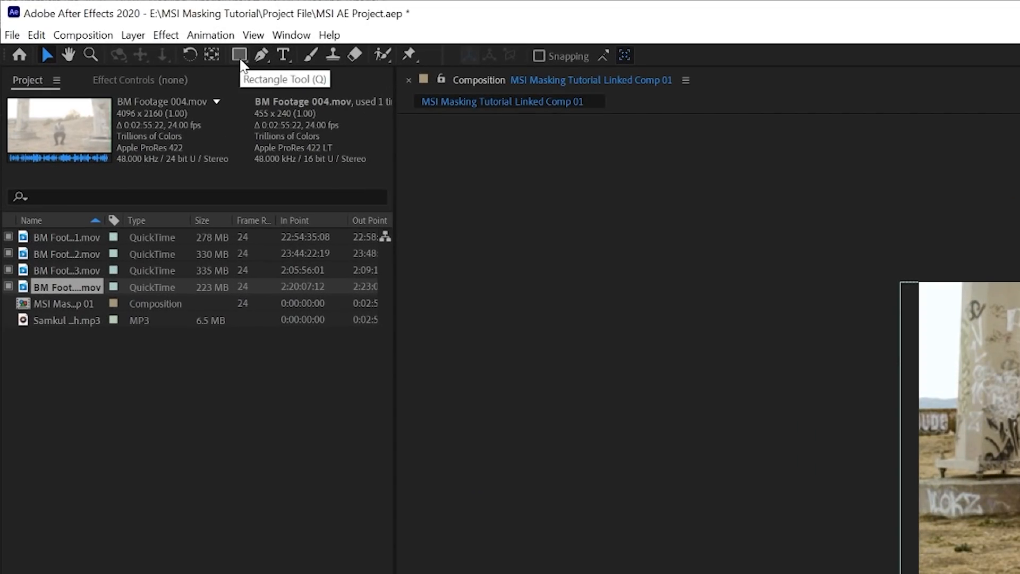
pyautogui.click(239, 55)
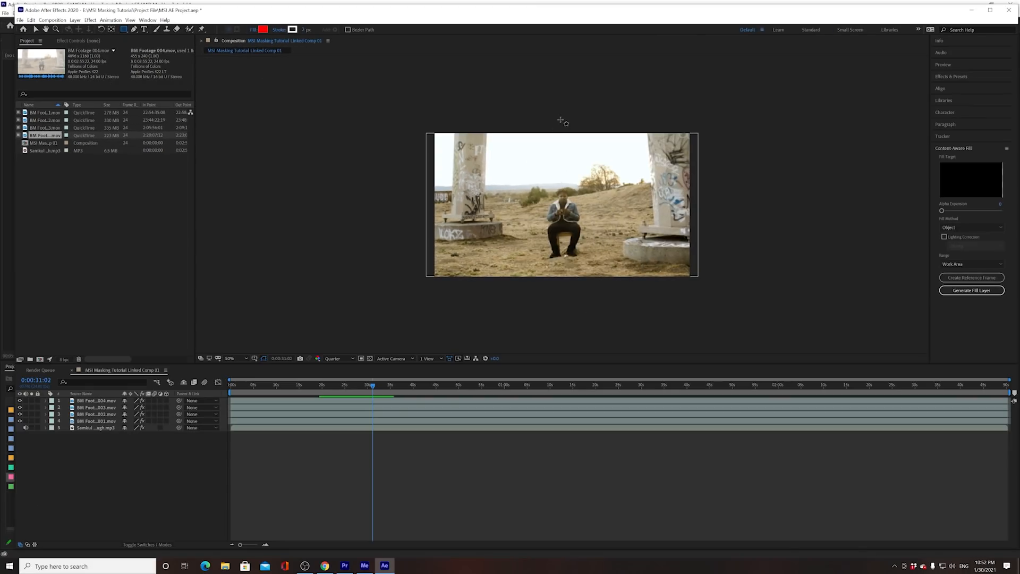
pyautogui.moveTo(562, 112); pyautogui.dragTo(575, 282)
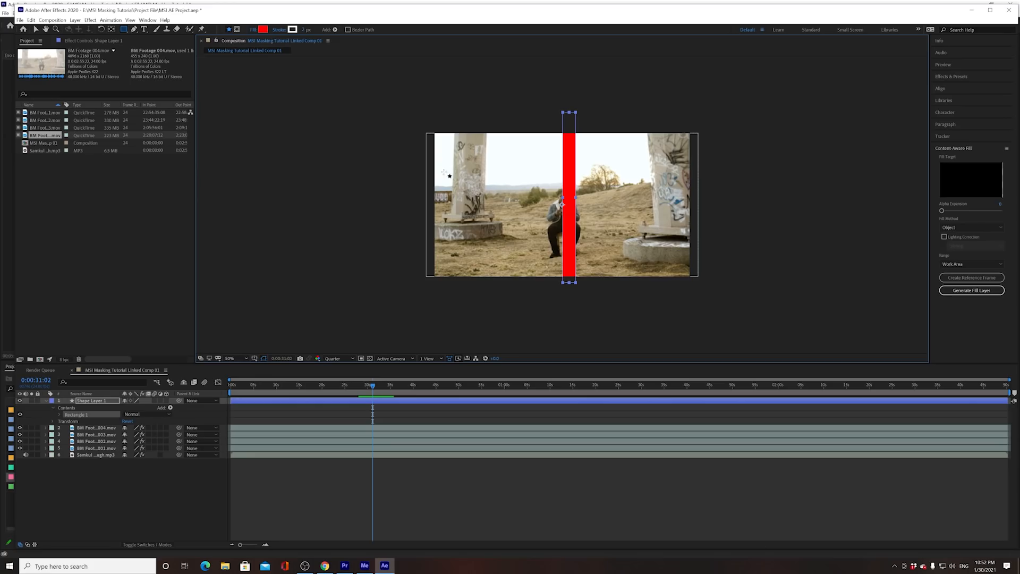
pyautogui.press('Delete')
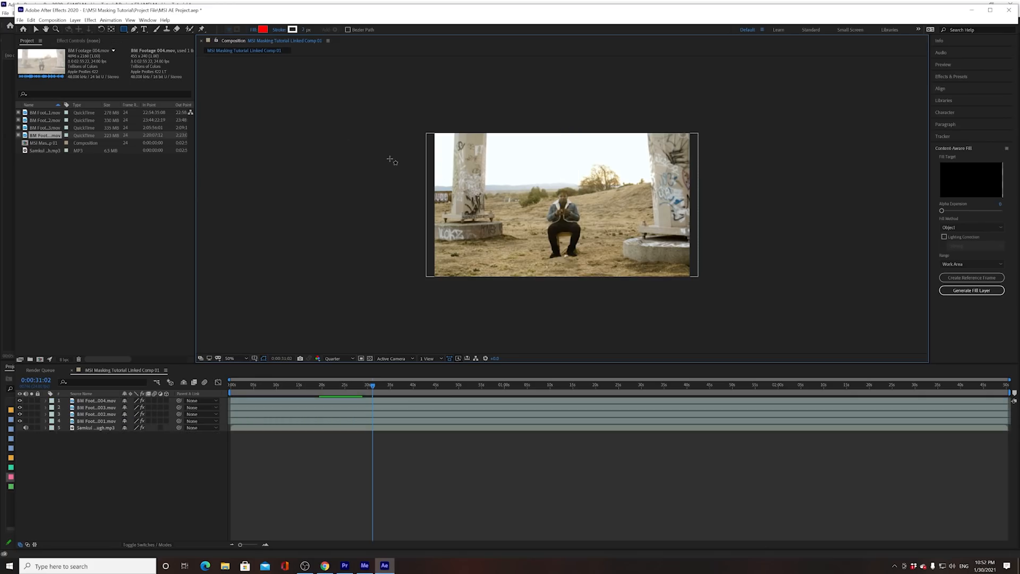
# Restack the footage layers so BM Footage 001 is on top, followed by 003, 002 and 004.
pyautogui.click(98, 402)
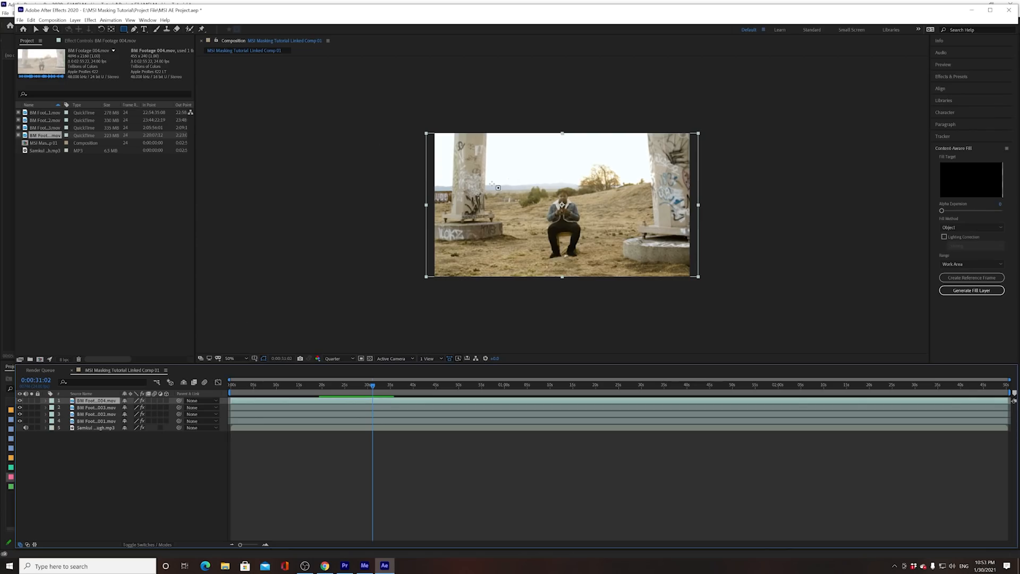
pyautogui.click(36, 29)
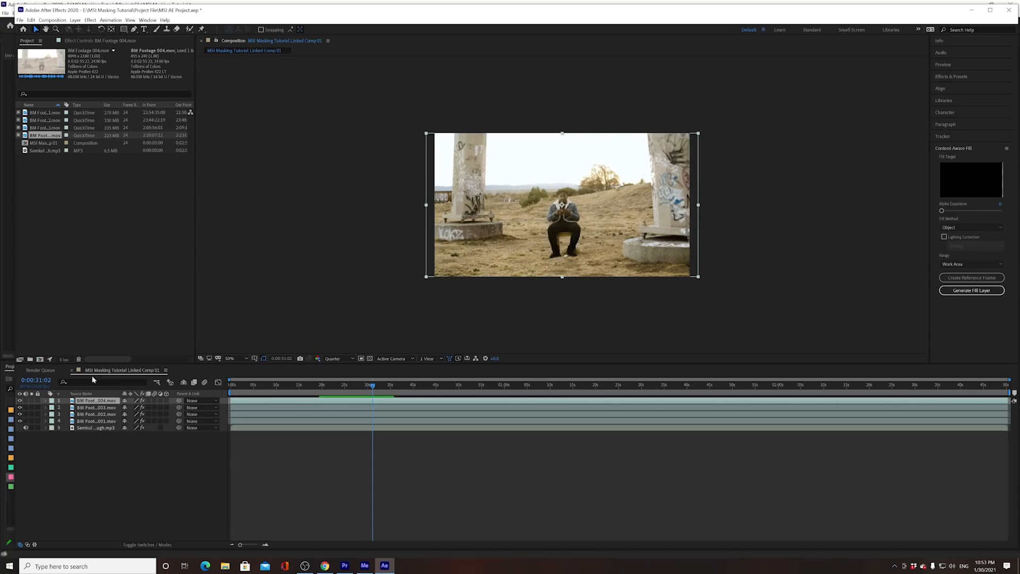
pyautogui.moveTo(79, 401)
pyautogui.mouseDown()
pyautogui.moveTo(83, 431)
pyautogui.moveTo(84, 399)
pyautogui.moveTo(90, 417)
pyautogui.mouseUp()
pyautogui.click(84, 407)
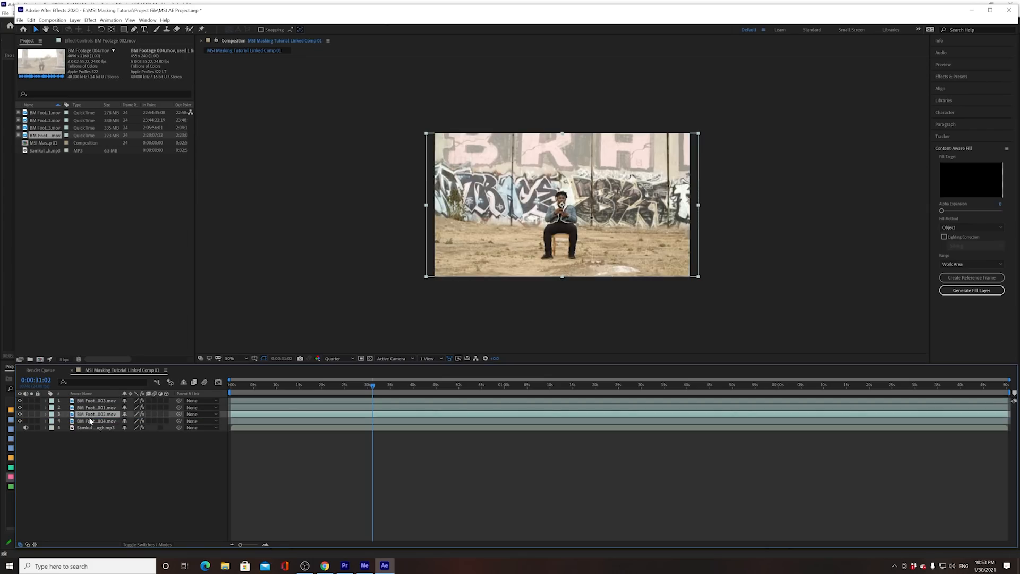
pyautogui.click(91, 420)
pyautogui.moveTo(93, 408); pyautogui.dragTo(98, 402)
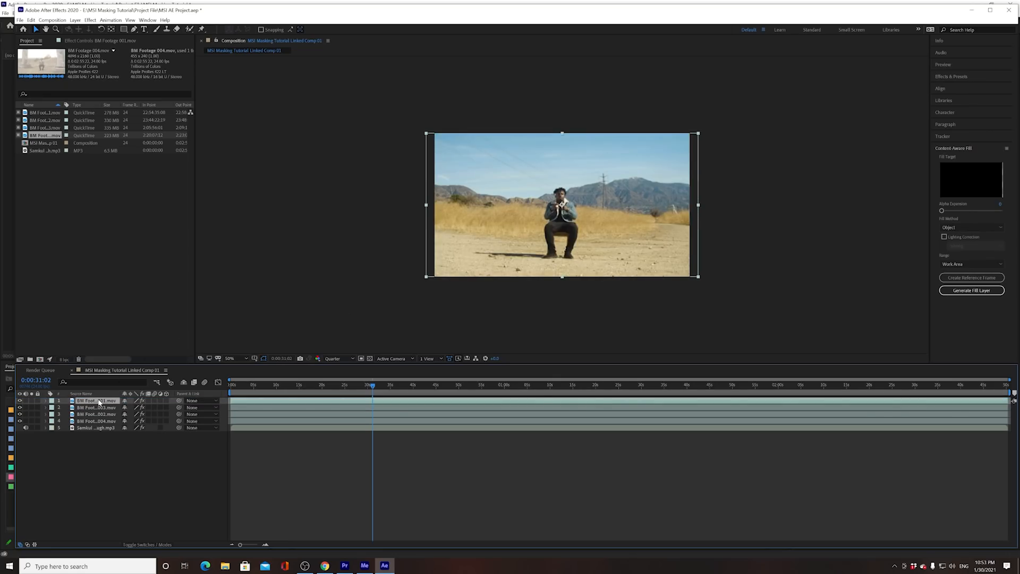
# Mask BM Footage 001 with a rectangle from the frame's centre past its right edge, and preview the split.
pyautogui.click(125, 32)
pyautogui.moveTo(562, 113); pyautogui.dragTo(710, 316)
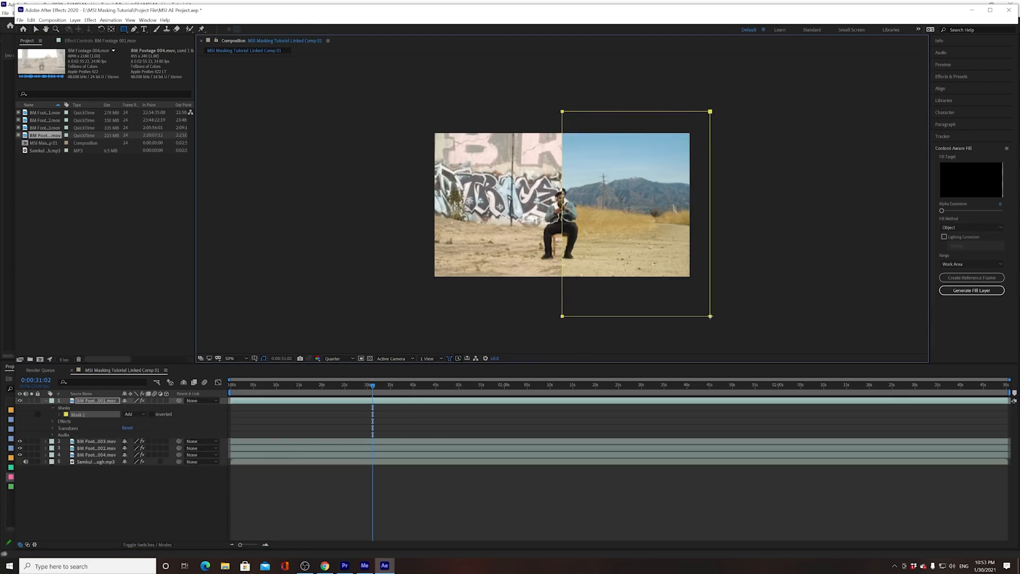
pyautogui.click(377, 469)
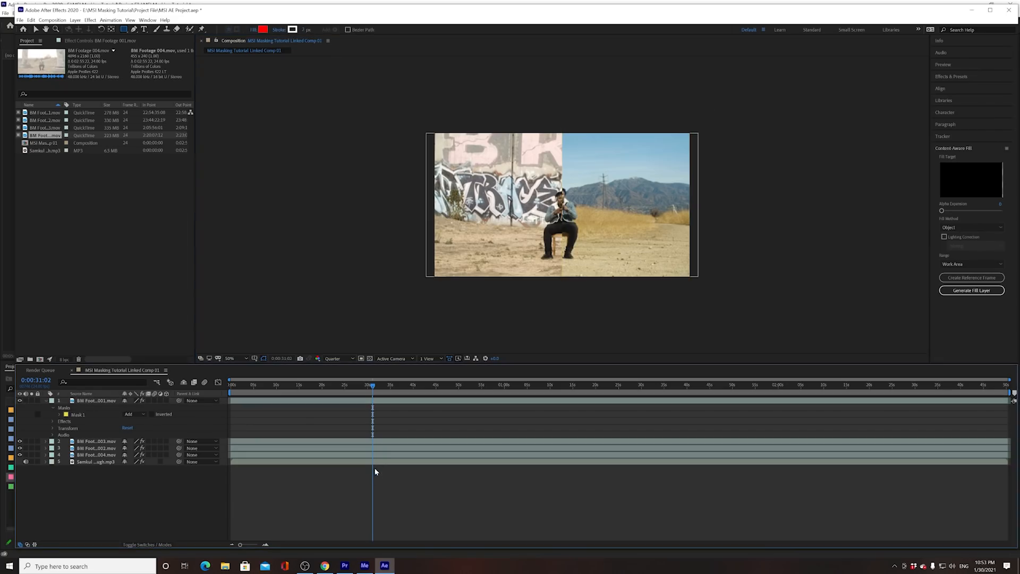
pyautogui.moveTo(374, 388); pyautogui.dragTo(348, 390)
pyautogui.press('space')
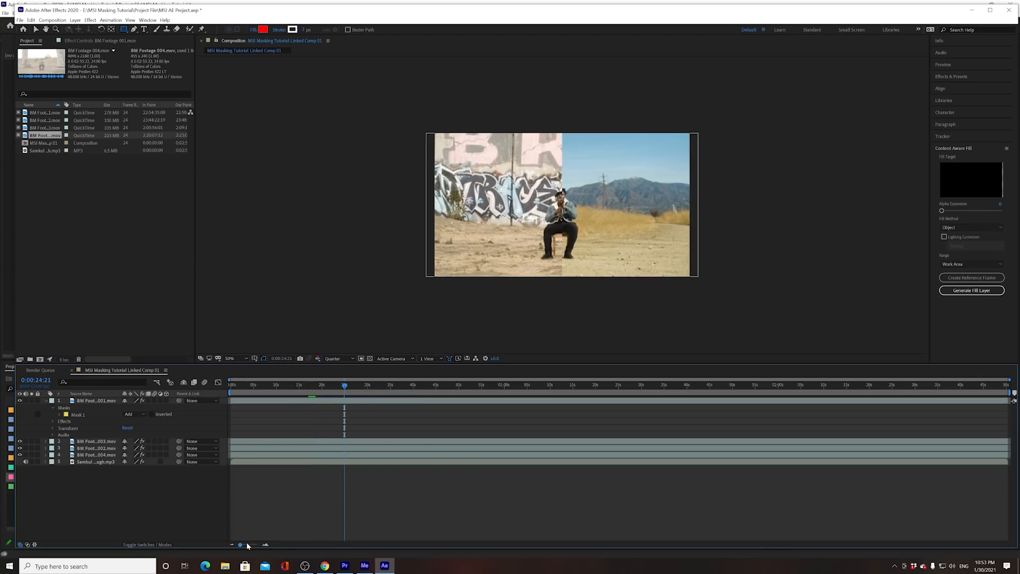
# Trim the start of BM Footage 001 to about 20 seconds and preview from about 17 seconds.
pyautogui.moveTo(356, 384)
pyautogui.mouseDown()
pyautogui.moveTo(400, 386)
pyautogui.moveTo(355, 385)
pyautogui.mouseUp()
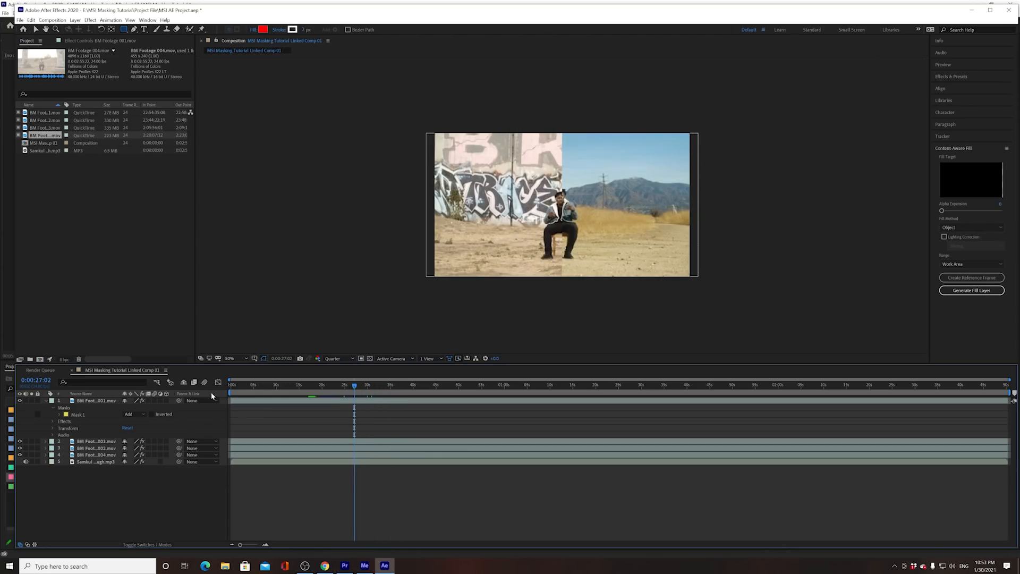
pyautogui.click(330, 400)
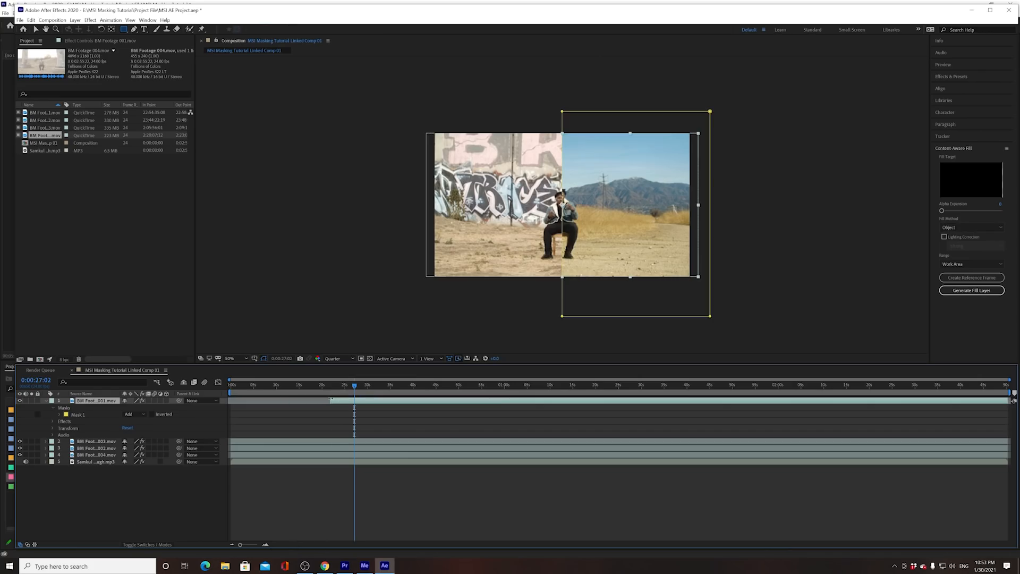
pyautogui.moveTo(353, 385); pyautogui.dragTo(312, 394)
pyautogui.press('space')
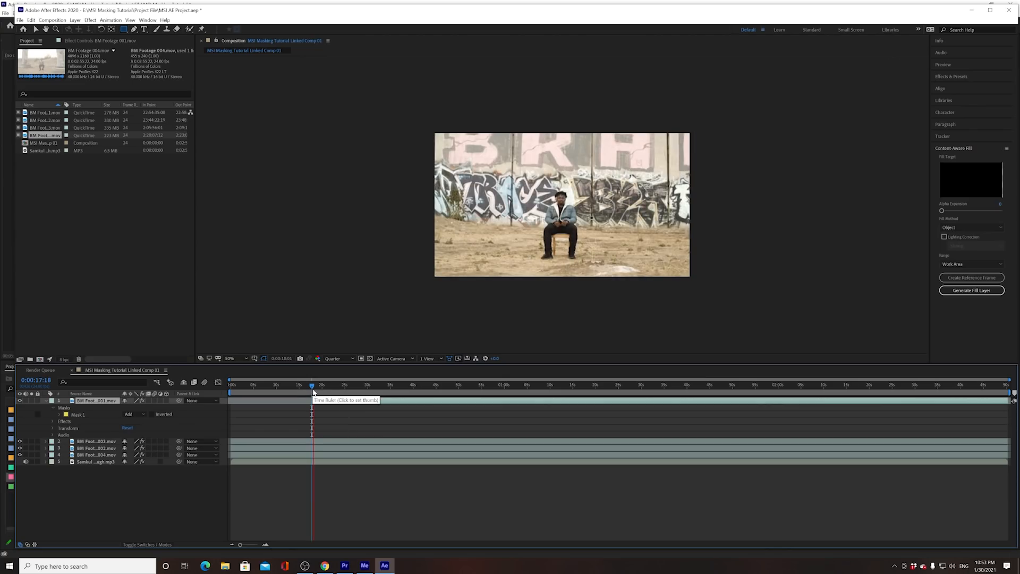
pyautogui.press('space')
# Trim the starts of BM Footage 003, 002, 004 and the music layer to 0:00:20:00.
pyautogui.moveTo(232, 441); pyautogui.dragTo(323, 442)
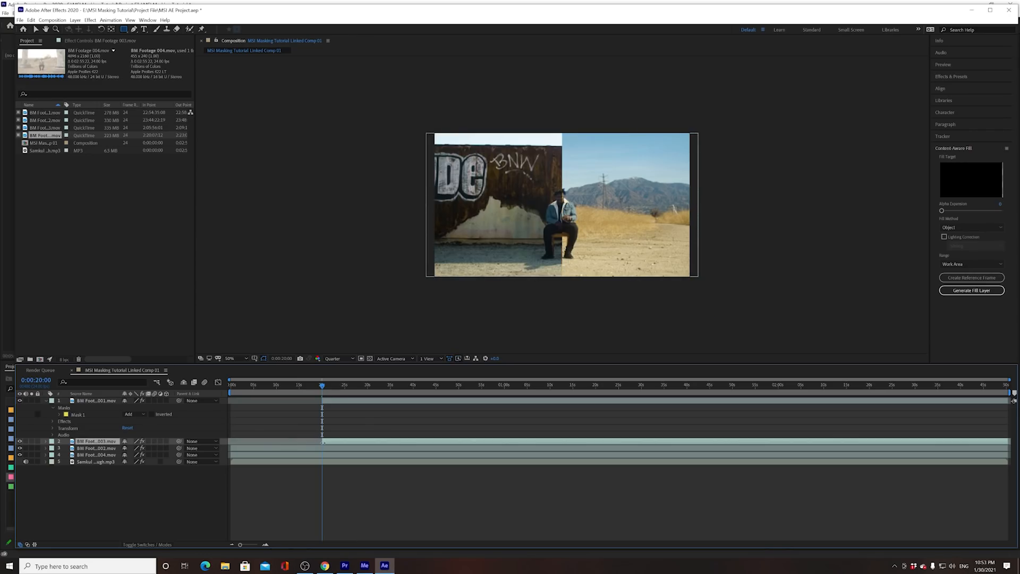
pyautogui.moveTo(229, 448); pyautogui.dragTo(319, 449)
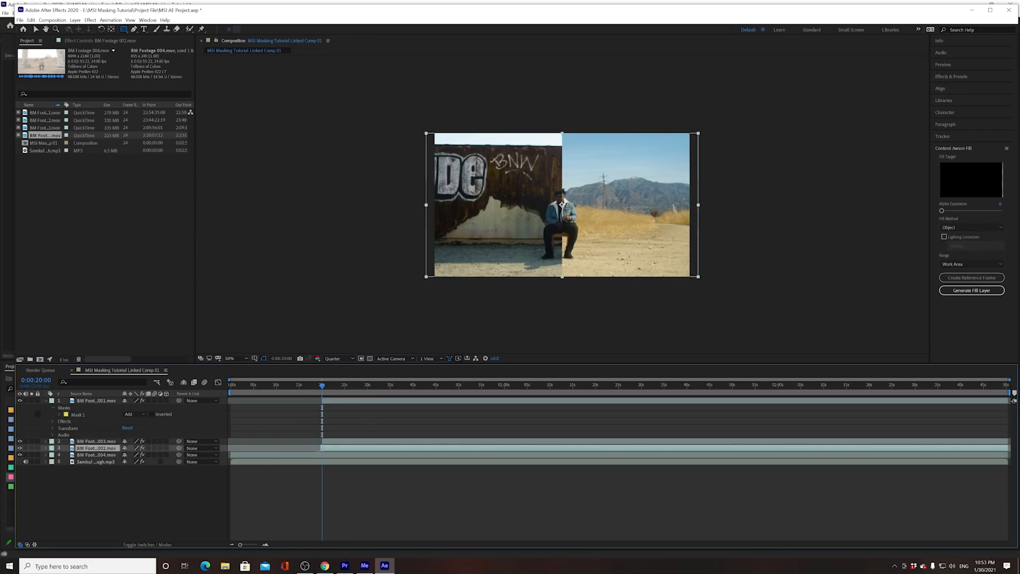
pyautogui.moveTo(230, 455); pyautogui.dragTo(321, 456)
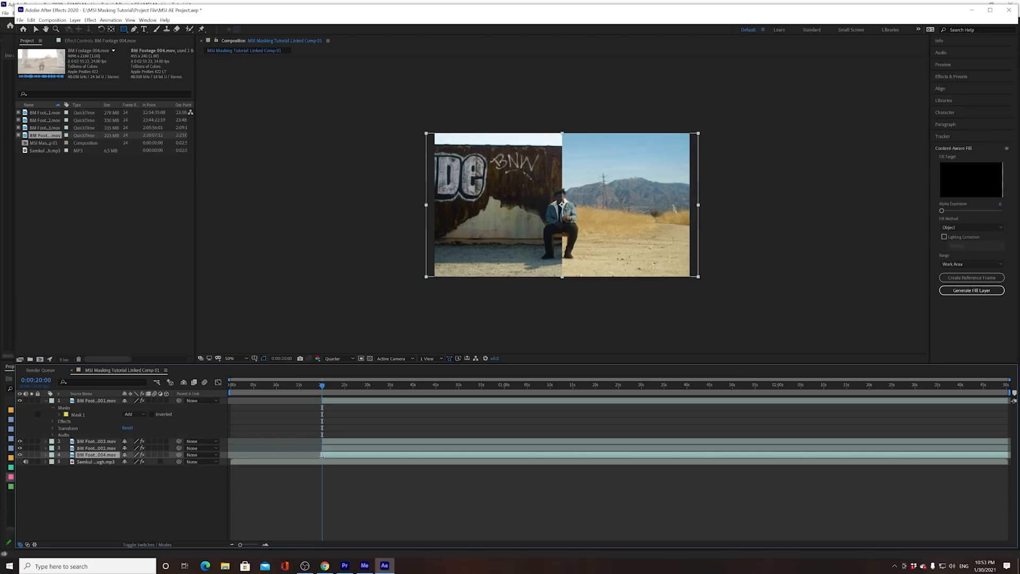
pyautogui.moveTo(232, 460); pyautogui.dragTo(318, 463)
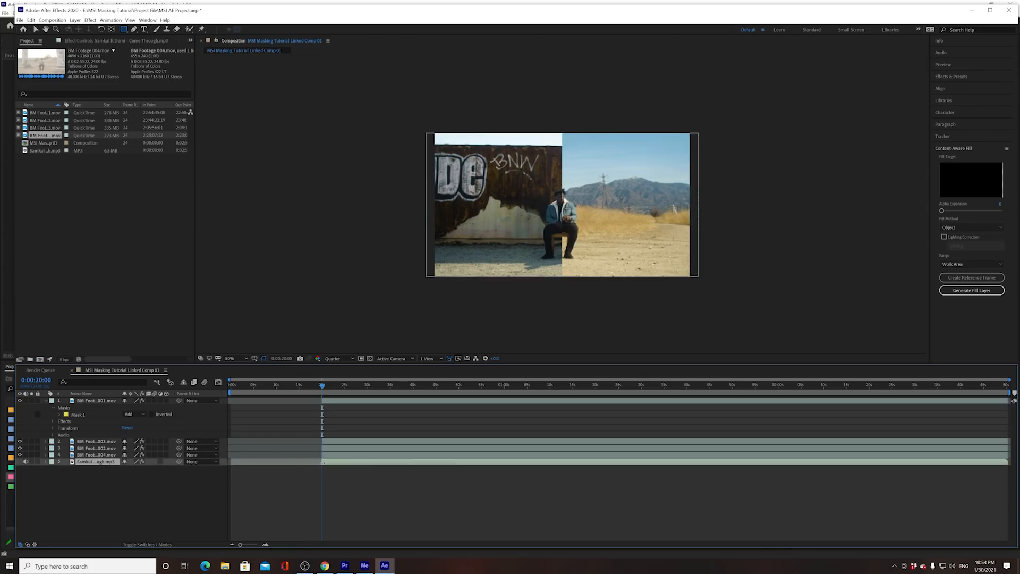
# Preview the split-screen composition from about 55, 50 and 35 seconds, and select the BM Footage 001 layer.
pyautogui.click(484, 387)
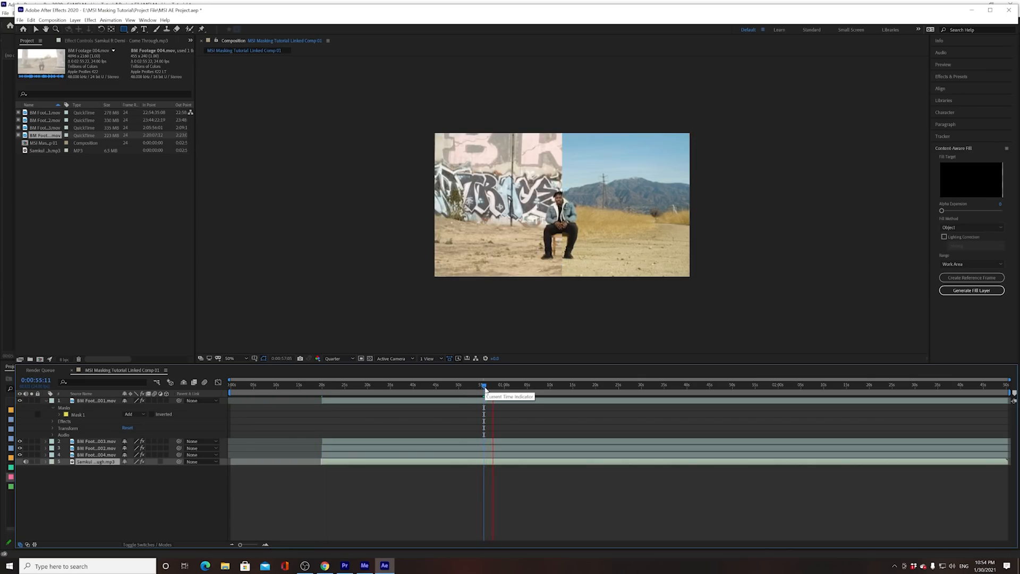
pyautogui.click(459, 385)
pyautogui.press('space')
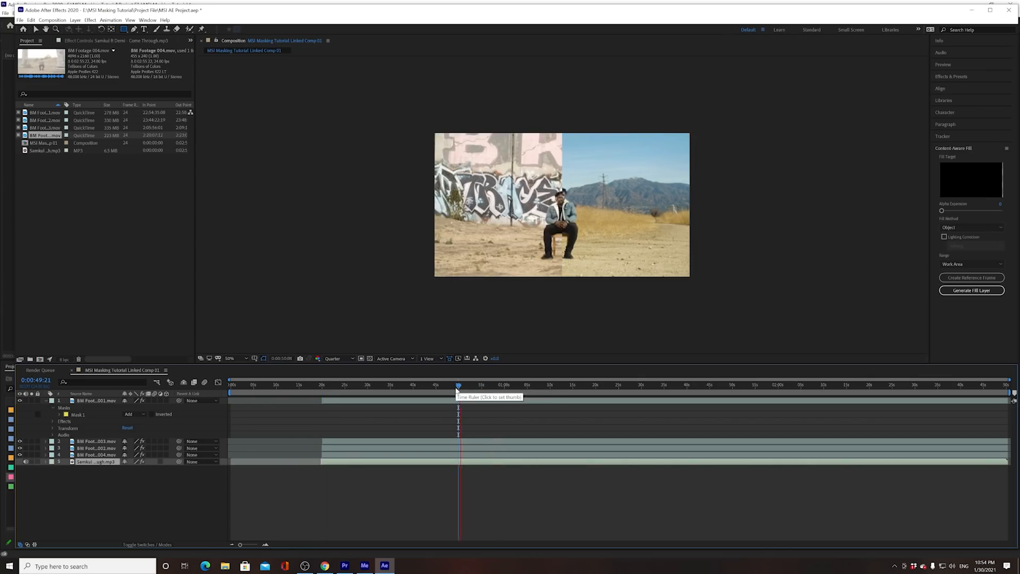
pyautogui.click(394, 390)
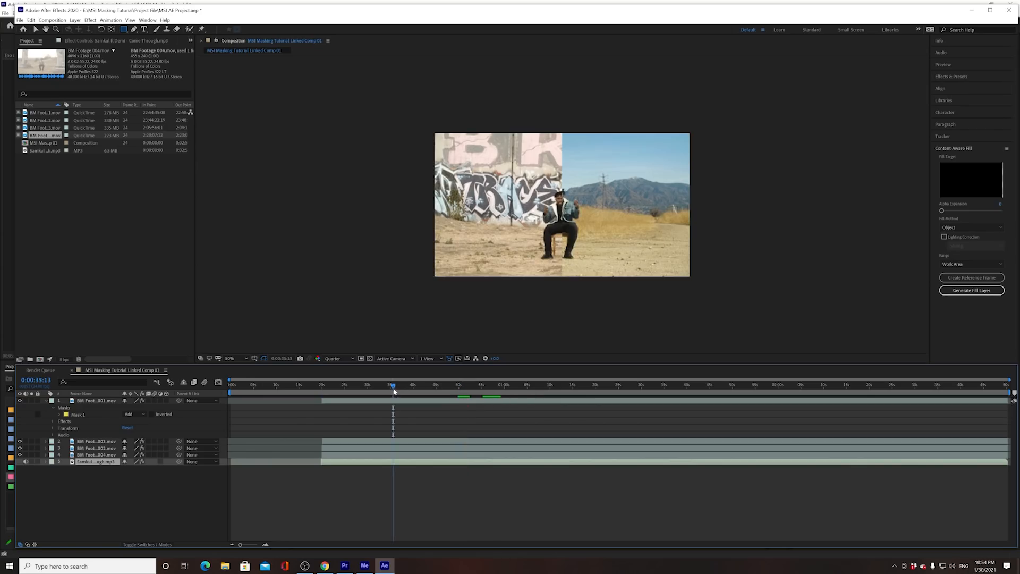
pyautogui.click(417, 401)
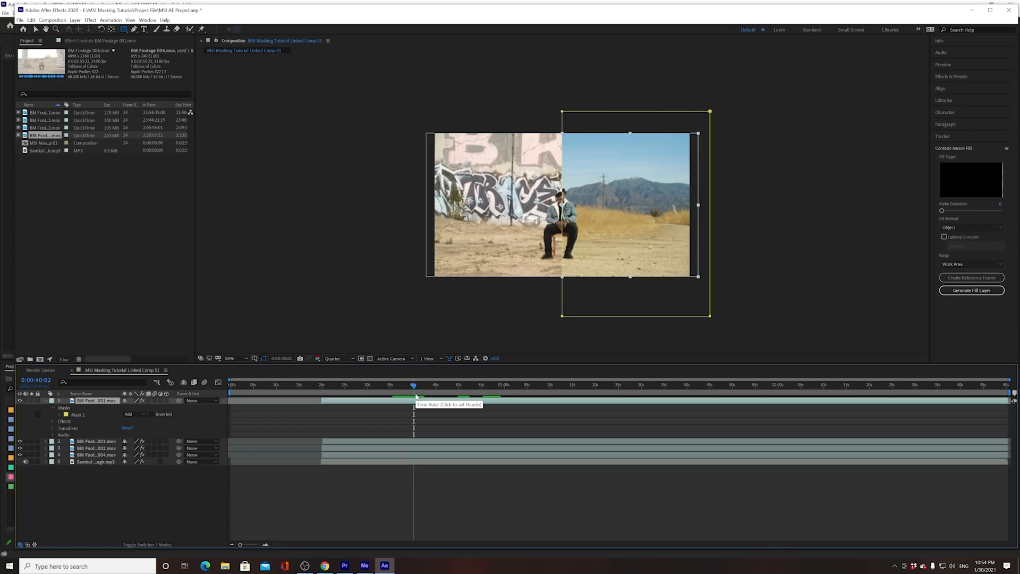
# Trim the ends of BM Footage 001, 003, 002, 004 and the music layer to 0:00:40:02.
pyautogui.hotkey('alt', ']')
pyautogui.click(419, 441)
pyautogui.hotkey('alt', ']')
pyautogui.click(419, 449)
pyautogui.hotkey('alt', ']')
pyautogui.click(419, 455)
pyautogui.hotkey('alt', ']')
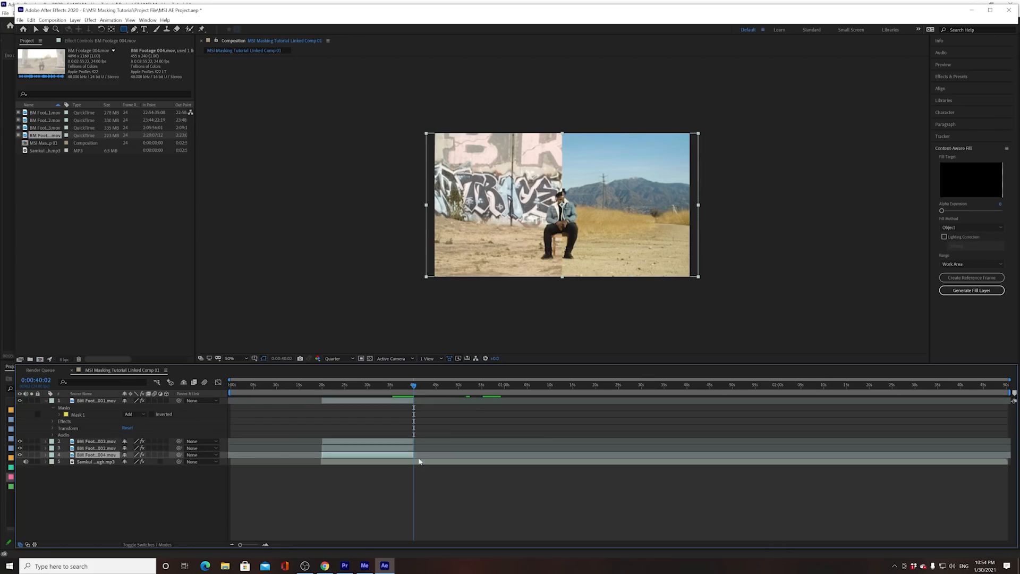
pyautogui.click(418, 462)
pyautogui.hotkey('alt', ']')
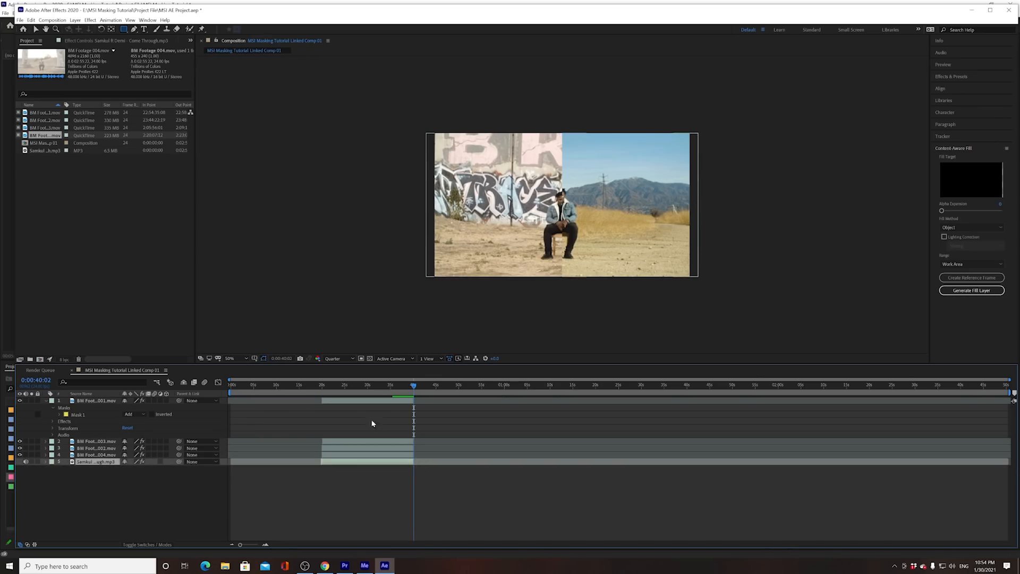
# Trim the start of the music layer to 0:00:20:00, level with the start of BM Footage 001.
pyautogui.moveTo(413, 394); pyautogui.dragTo(354, 400)
pyautogui.press('=')
pyautogui.press('=')
pyautogui.click(333, 443)
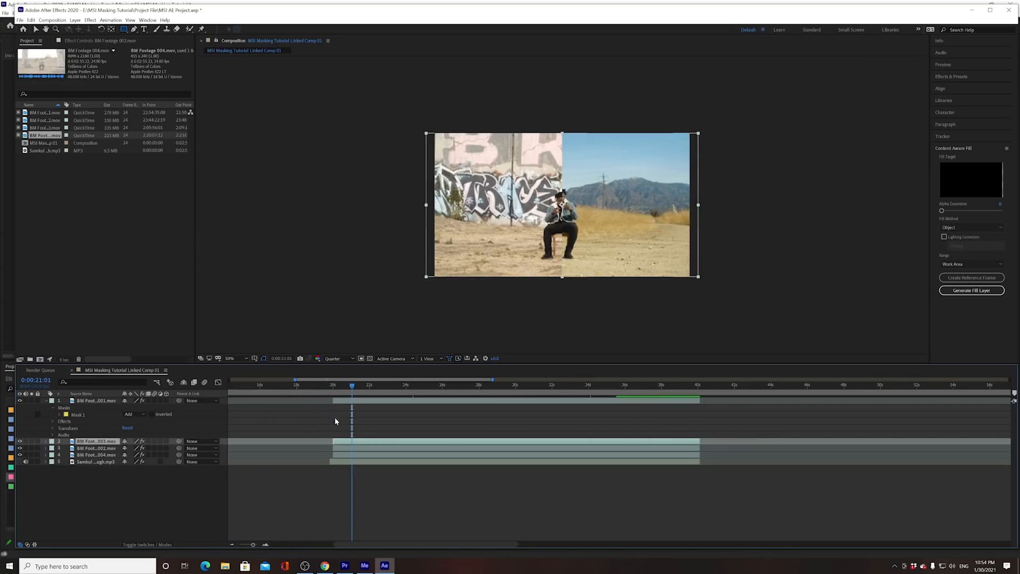
pyautogui.click(333, 400)
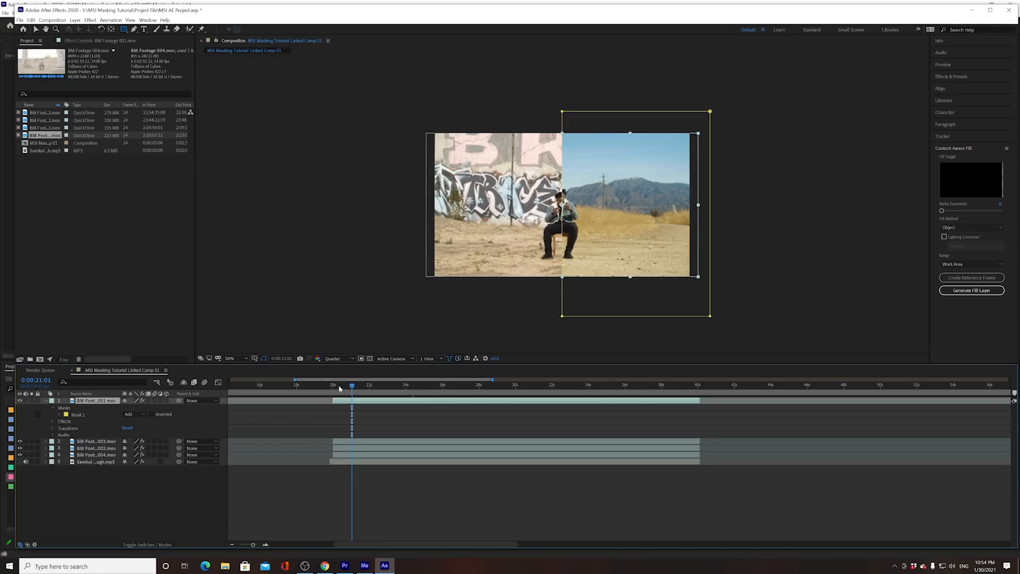
pyautogui.press('i')
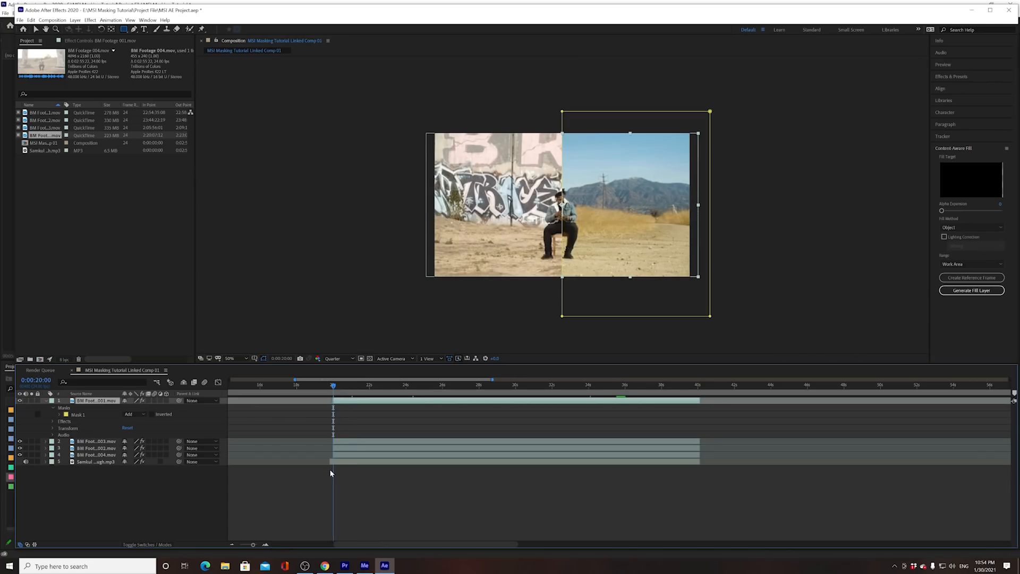
pyautogui.click(333, 462)
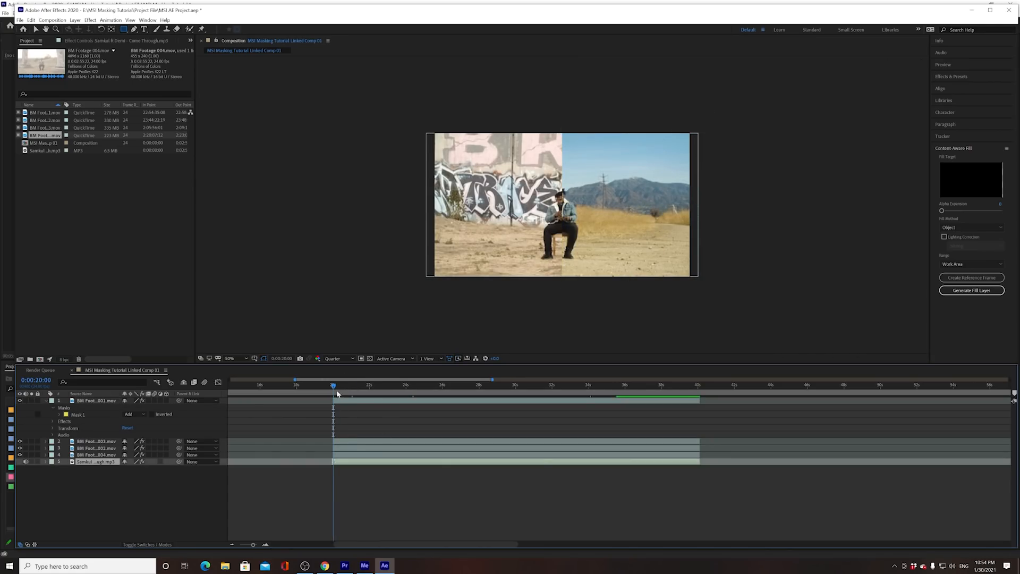
# Preview the trimmed split-screen composition from 0:00:20:00 and check how both halves of the subject line up.
pyautogui.press('space')
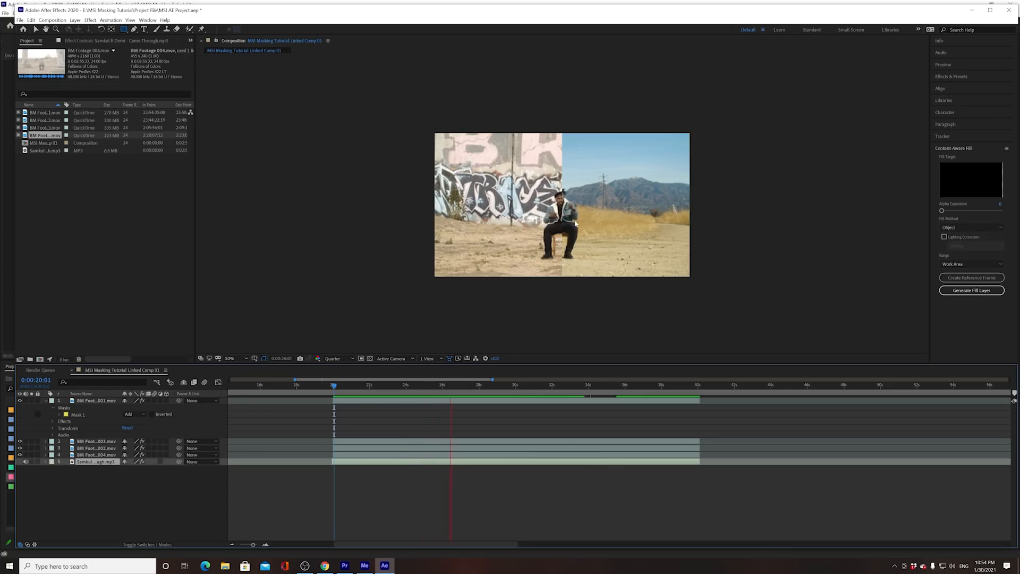
pyautogui.press('space')
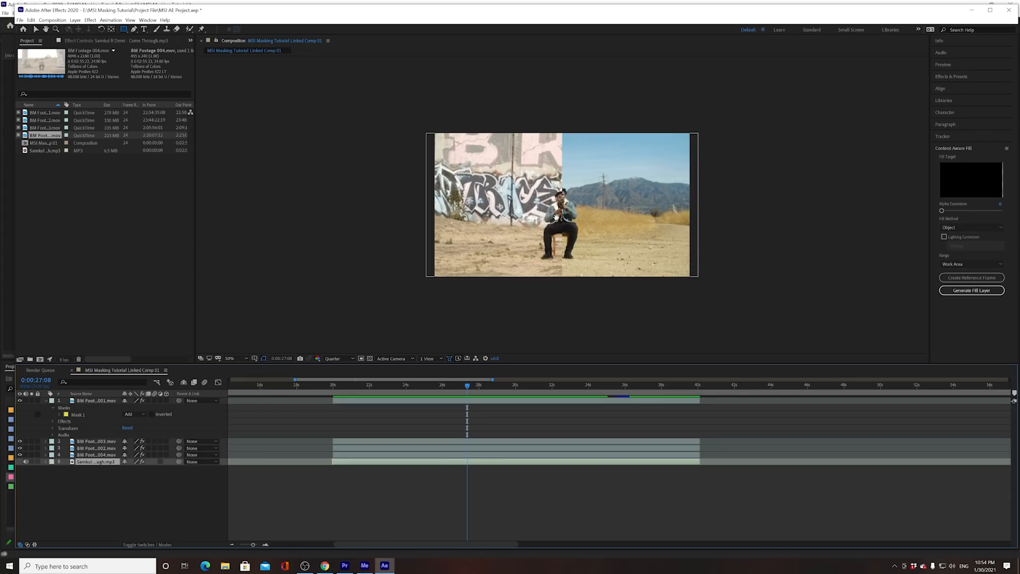
pyautogui.press('space')
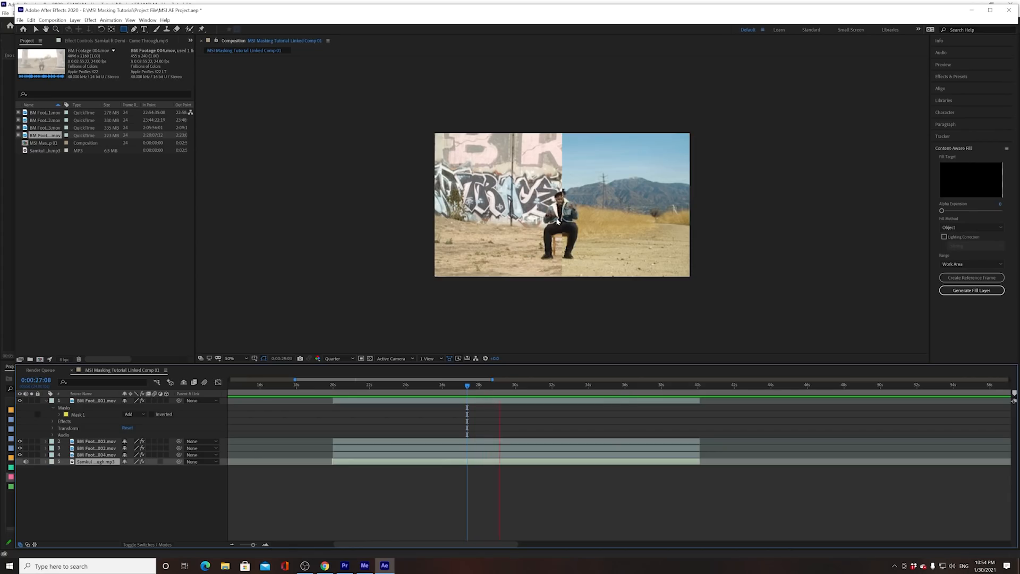
pyautogui.press('space')
# Lower BM Footage 001 to a vertical position of about 567 and compare the subject's two halves in close-up.
pyautogui.click(461, 402)
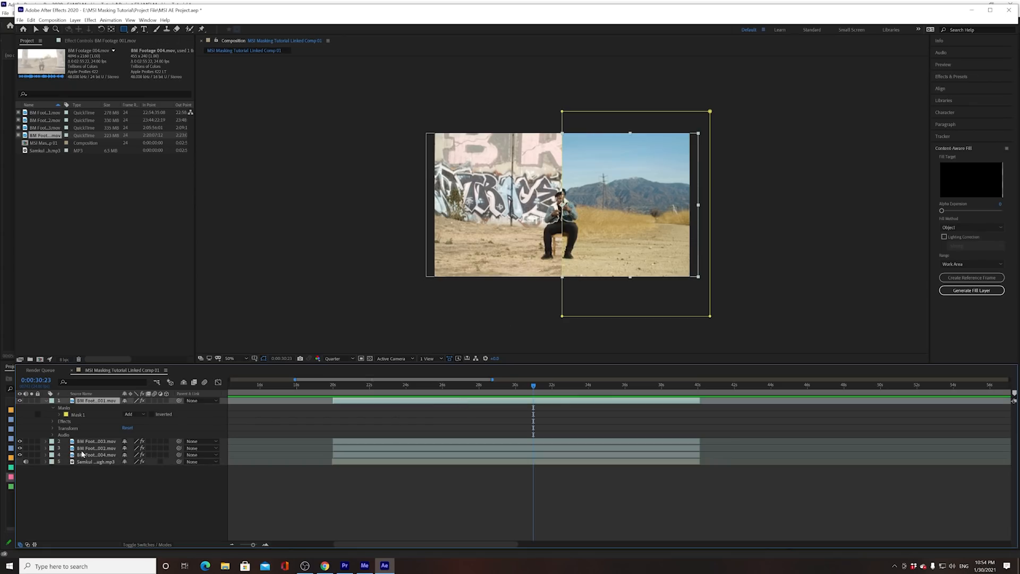
pyautogui.click(53, 408)
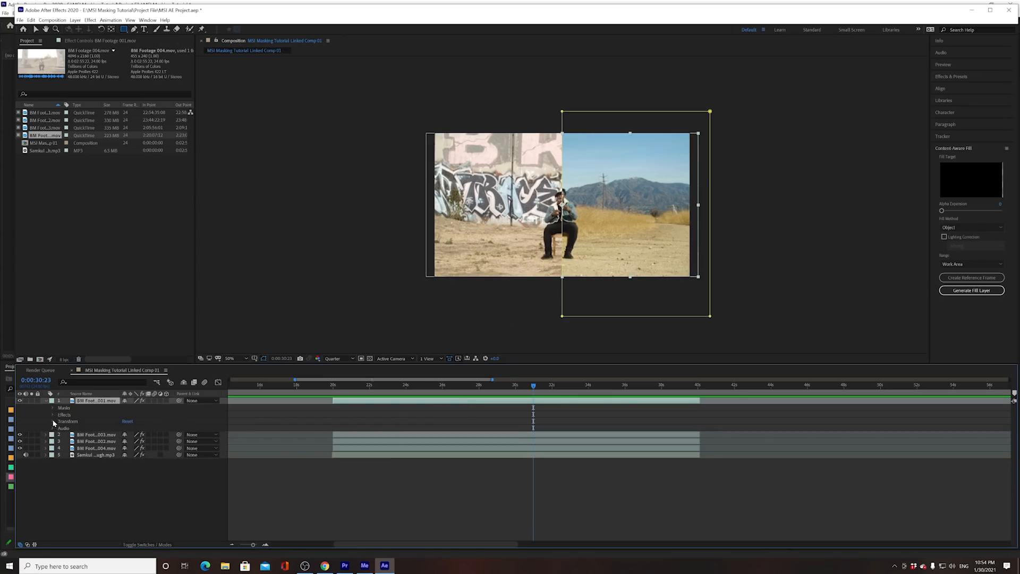
pyautogui.click(53, 415)
pyautogui.click(53, 415)
pyautogui.click(52, 421)
pyautogui.click(75, 436)
pyautogui.moveTo(142, 435); pyautogui.dragTo(149, 438)
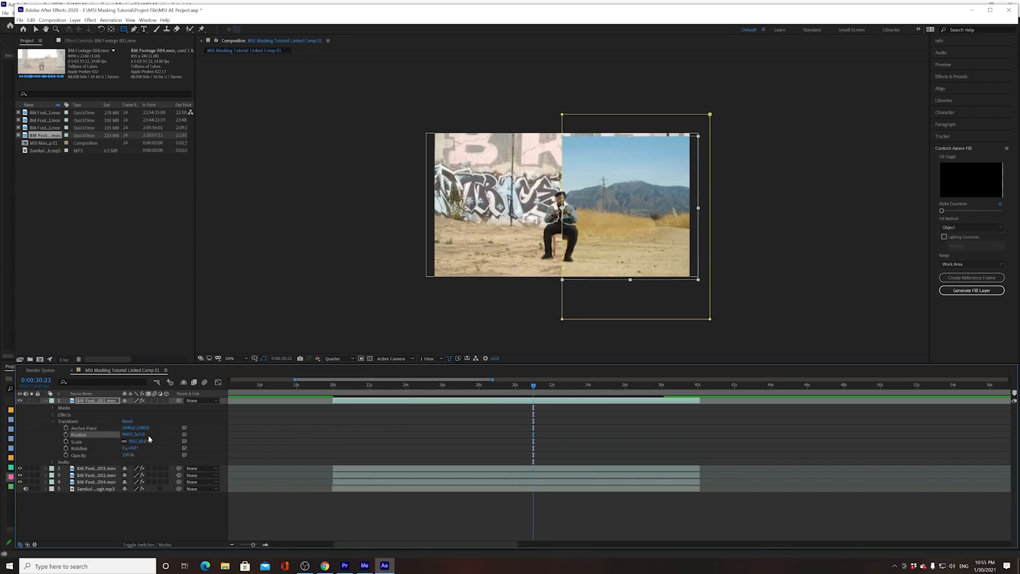
pyautogui.moveTo(141, 437); pyautogui.dragTo(141, 436)
pyautogui.click(405, 444)
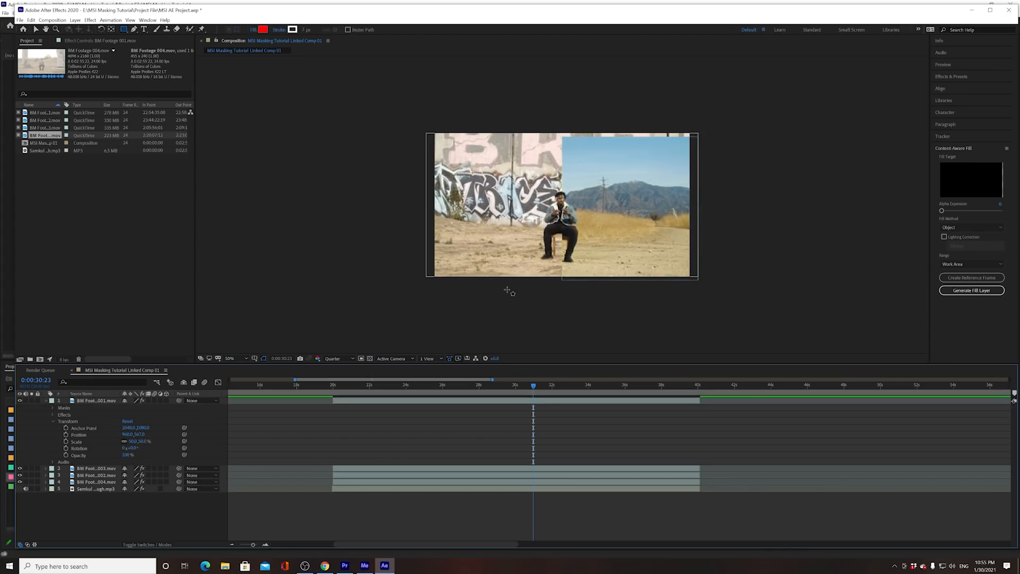
pyautogui.press('.')
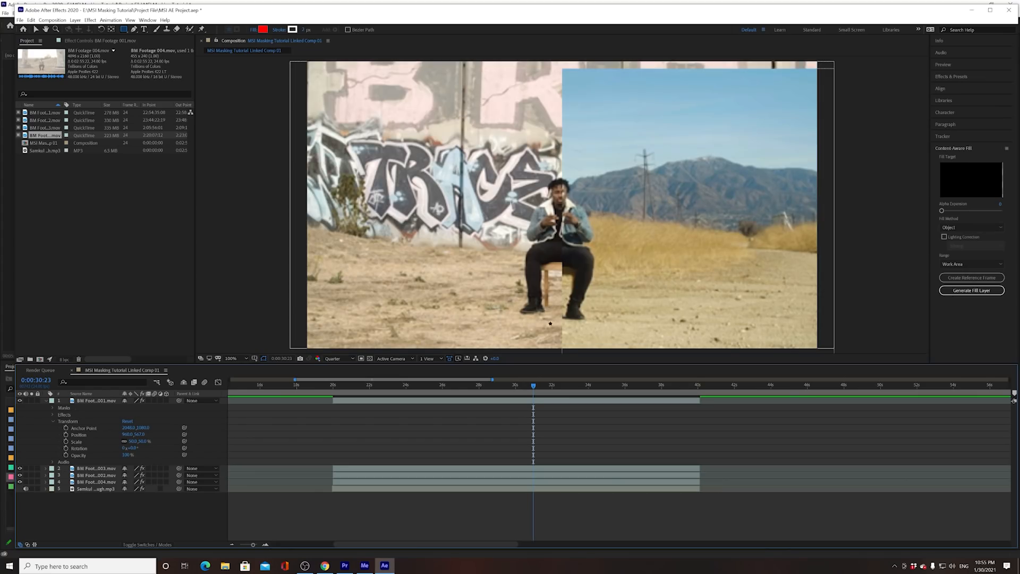
# Set the scale of BM Footage 001 to 49% and its vertical position to about 556 at 0:00:30:08.
pyautogui.moveTo(528, 384)
pyautogui.mouseDown()
pyautogui.moveTo(477, 385)
pyautogui.moveTo(522, 397)
pyautogui.mouseUp()
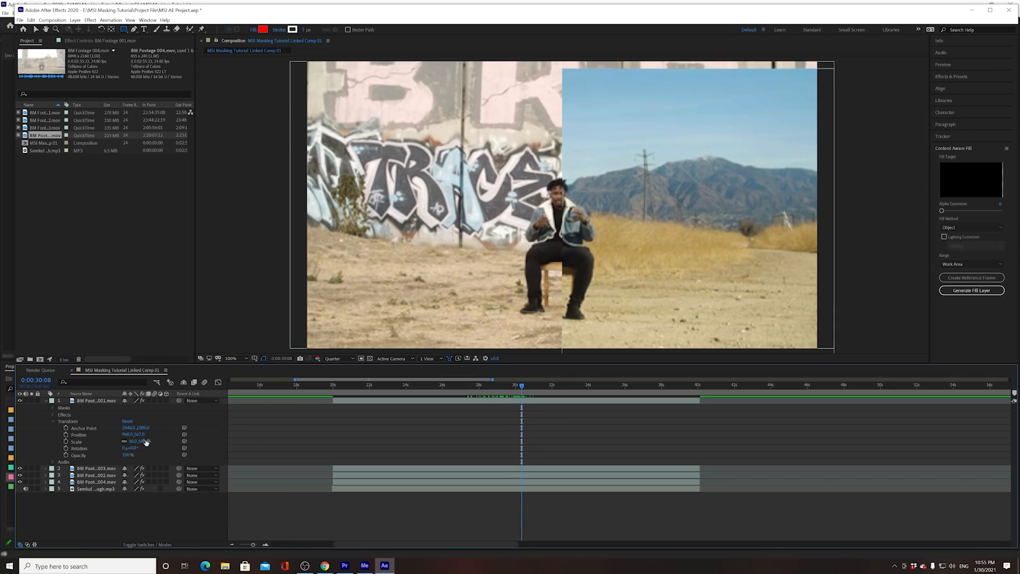
pyautogui.moveTo(134, 441); pyautogui.dragTo(140, 436)
pyautogui.click(377, 443)
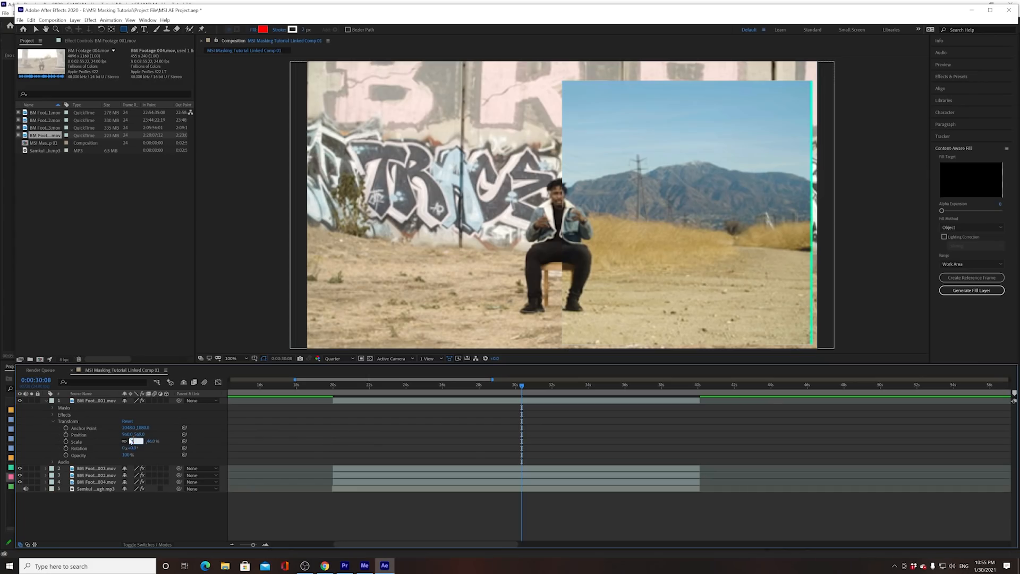
pyautogui.press('Return')
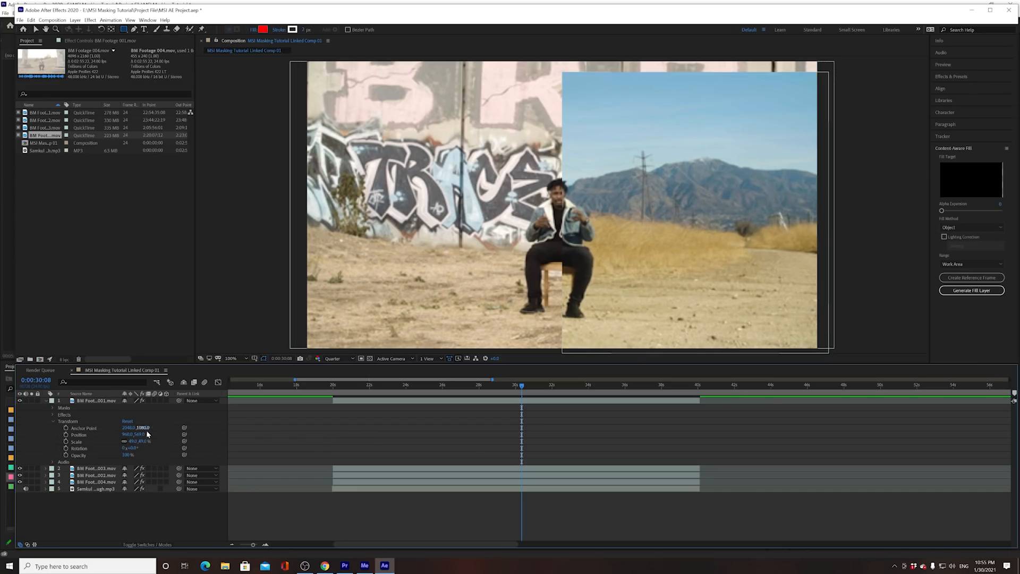
pyautogui.moveTo(141, 434); pyautogui.dragTo(133, 435)
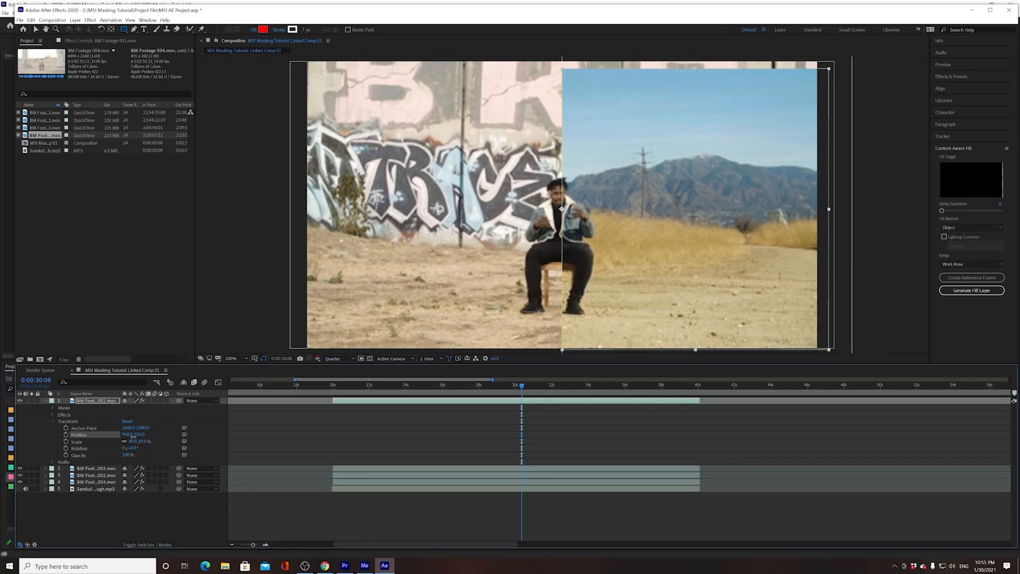
pyautogui.click(517, 445)
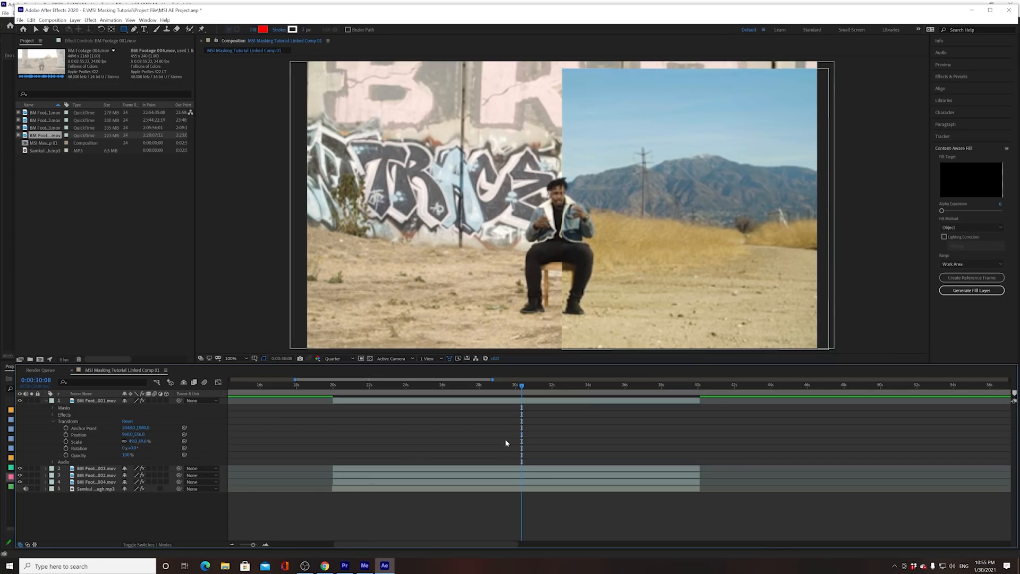
# Check the subject's alignment at 0:00:27:09 and preview the split from about 0:00:24:23.
pyautogui.moveTo(521, 384); pyautogui.dragTo(468, 393)
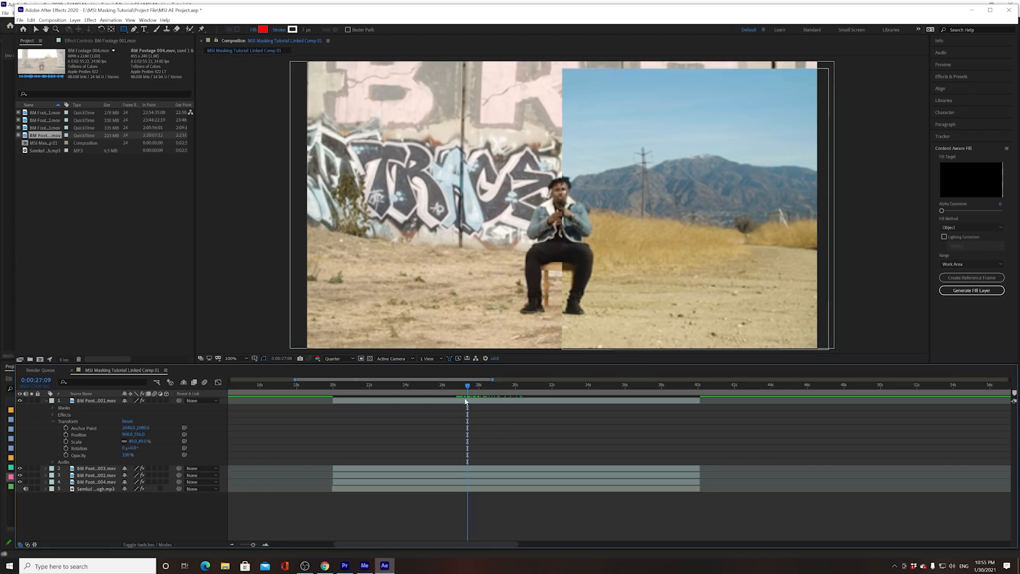
pyautogui.moveTo(449, 399); pyautogui.dragTo(423, 396)
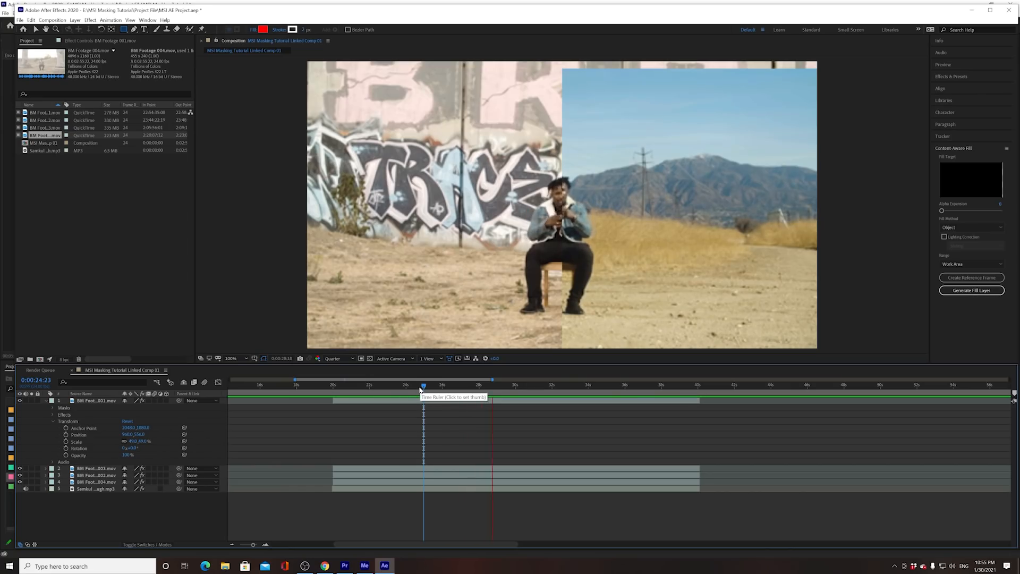
pyautogui.press('space')
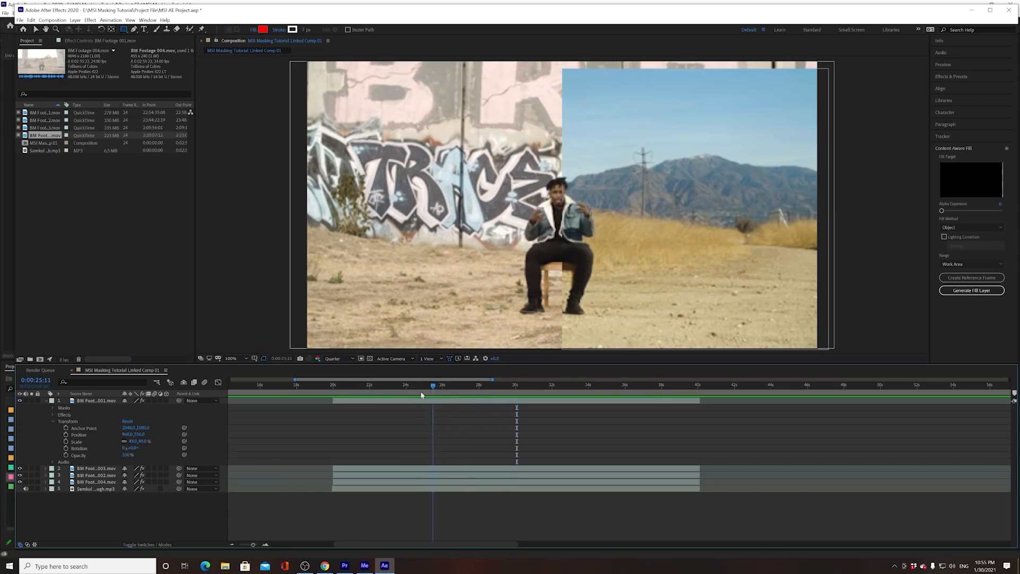
# Enable Mask Path keyframing for Mask 1 of BM Footage 001 at 0:00:25:00.
pyautogui.click(52, 421)
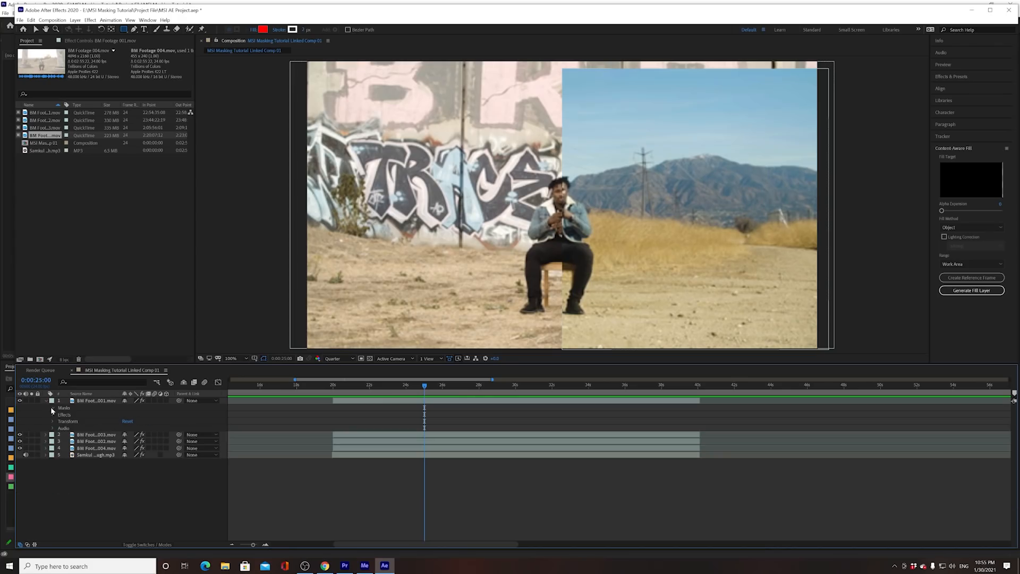
pyautogui.click(52, 408)
pyautogui.click(59, 415)
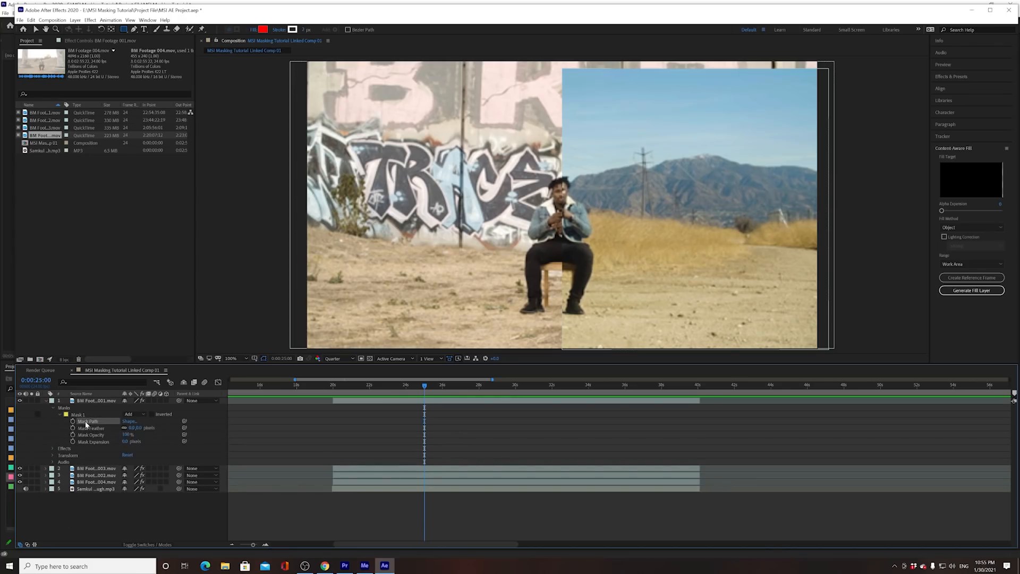
pyautogui.click(80, 421)
pyautogui.click(74, 422)
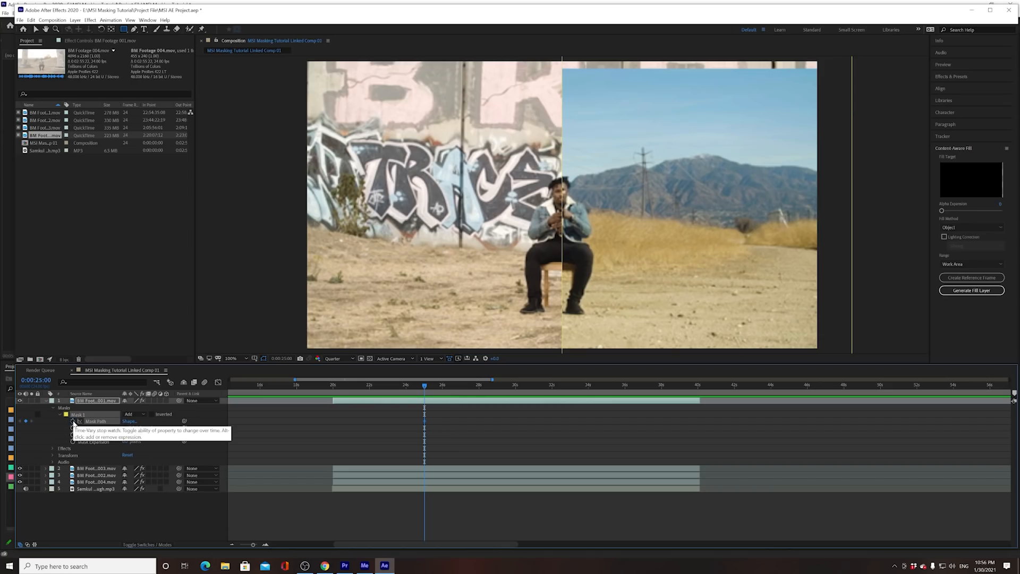
# Maximize the program window and move Mask 1's left edge just to the right of the seated man.
pyautogui.press(',')
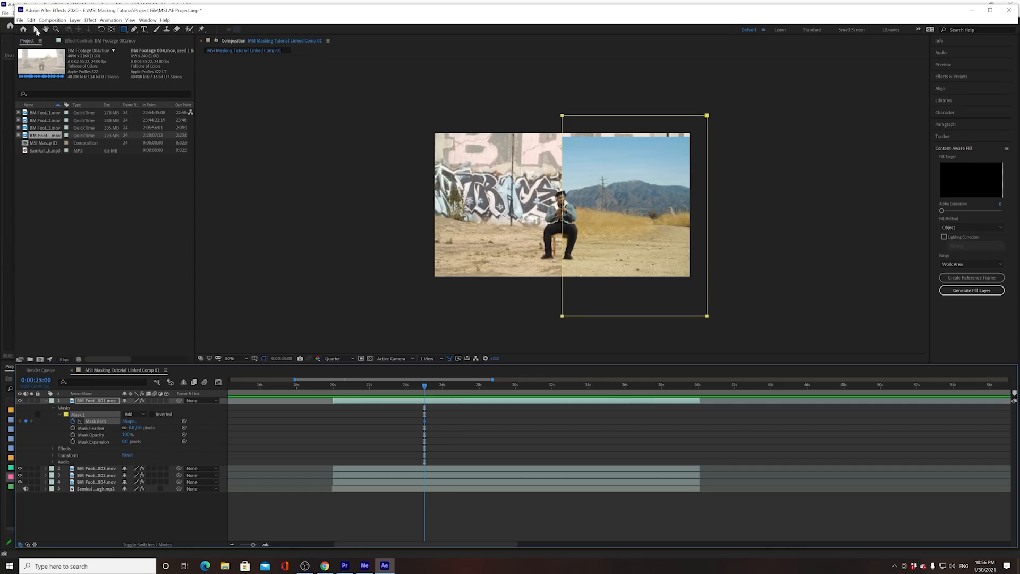
pyautogui.click(989, 10)
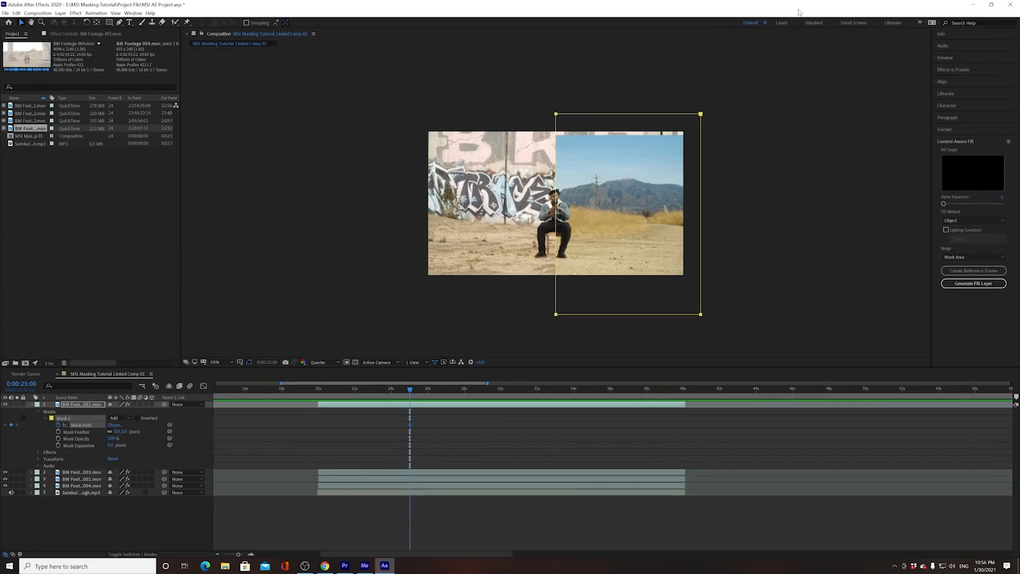
pyautogui.moveTo(534, 108); pyautogui.dragTo(580, 317)
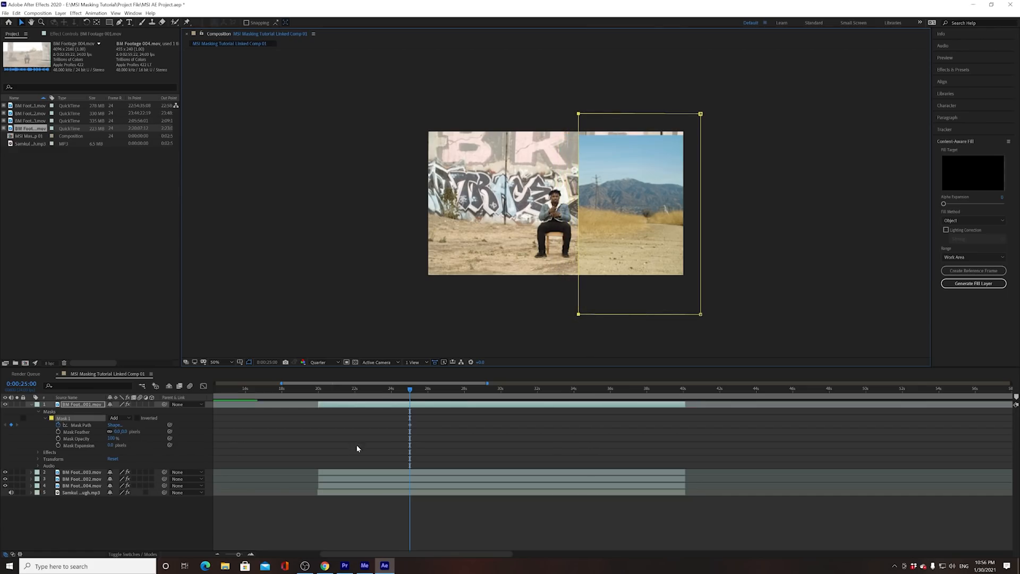
# Move the Mask Path keyframe of BM Footage 001 to 0:00:20:02.
pyautogui.press('space')
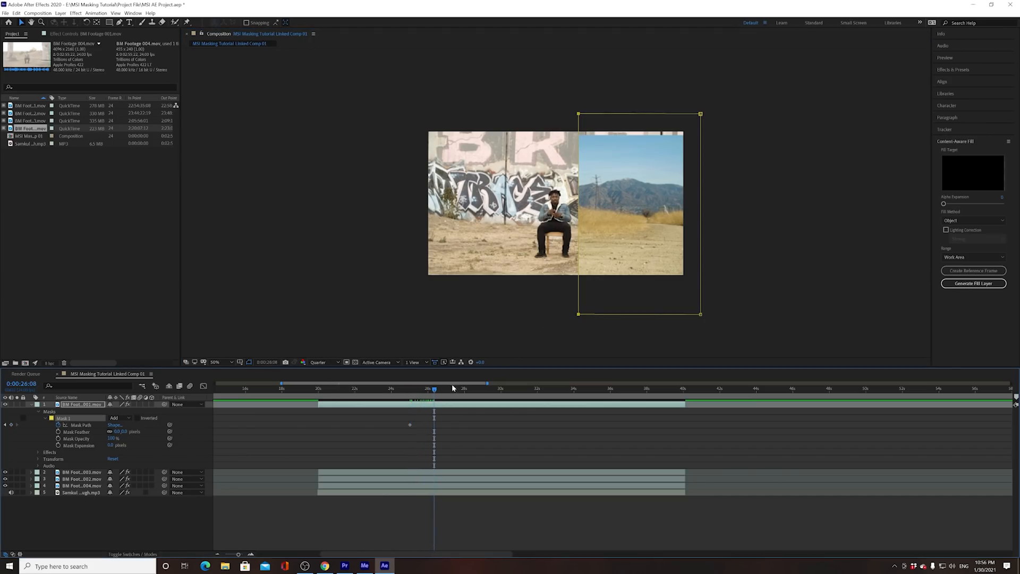
pyautogui.click(319, 390)
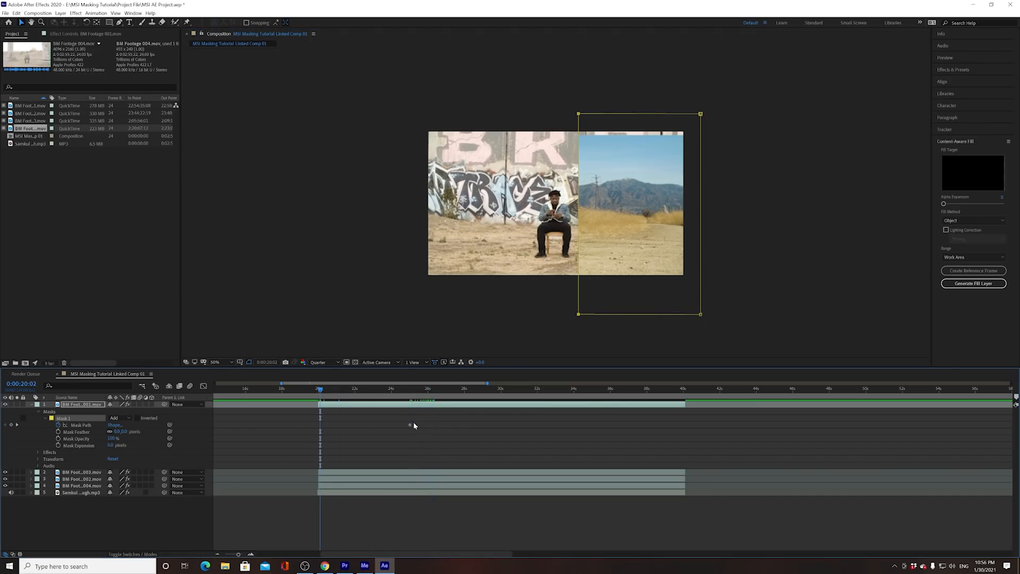
pyautogui.moveTo(408, 423); pyautogui.dragTo(321, 421)
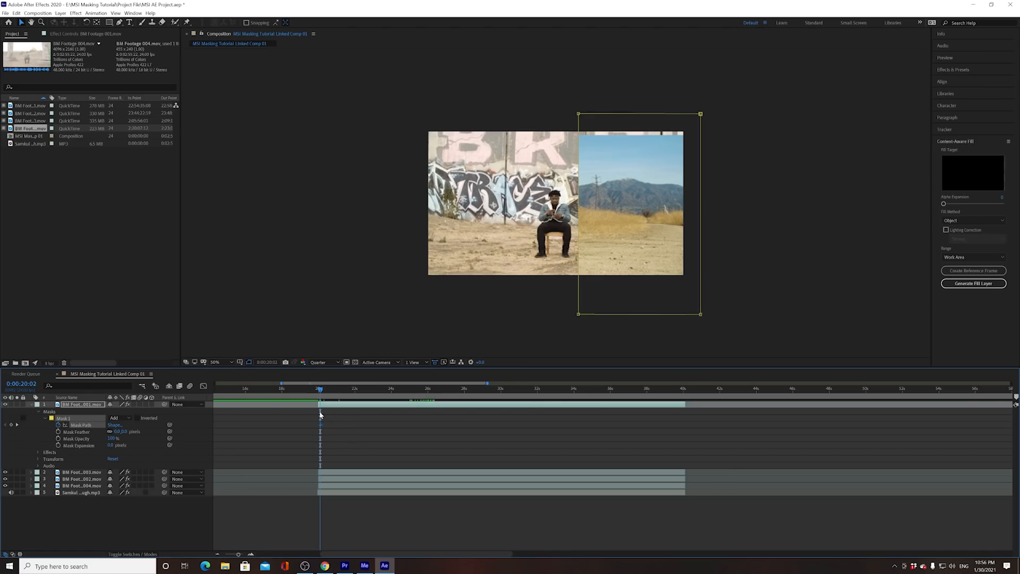
# At 0:00:21:07, move Mask 1's left edge past the frame's left side, and preview the wipe from 0:00:20:01.
pyautogui.press('space')
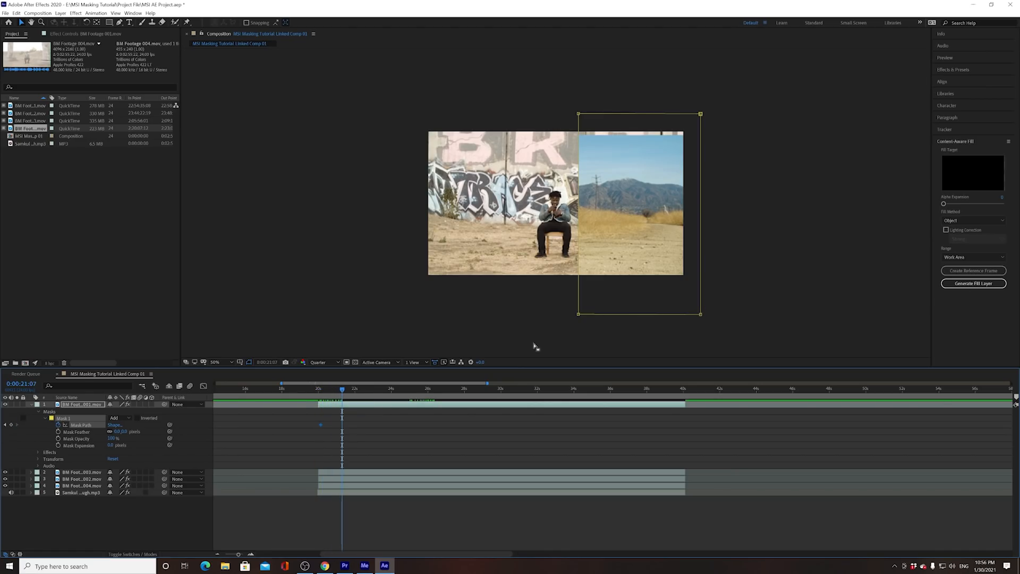
pyautogui.moveTo(547, 95); pyautogui.dragTo(419, 318)
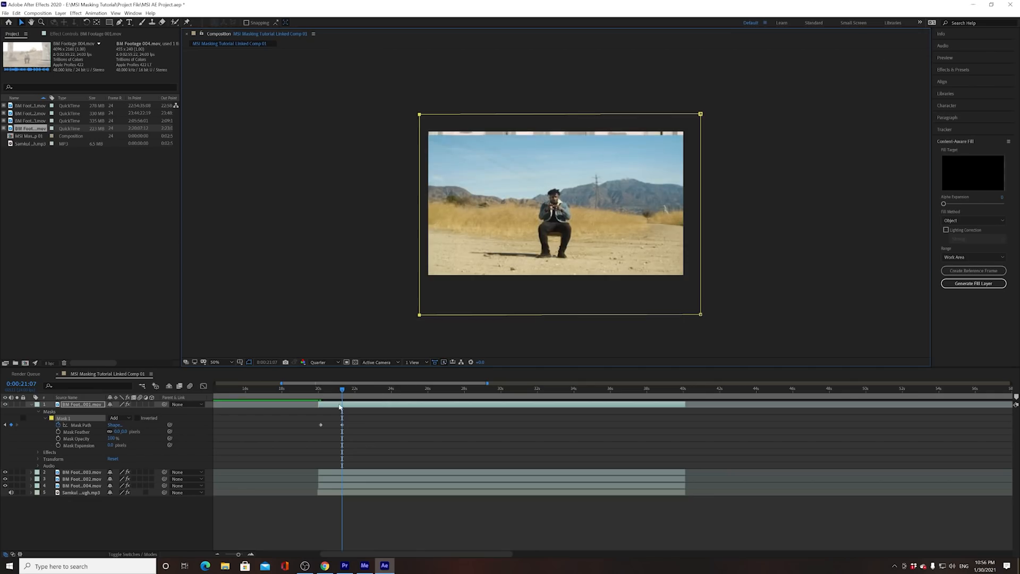
pyautogui.click(319, 399)
pyautogui.press('space')
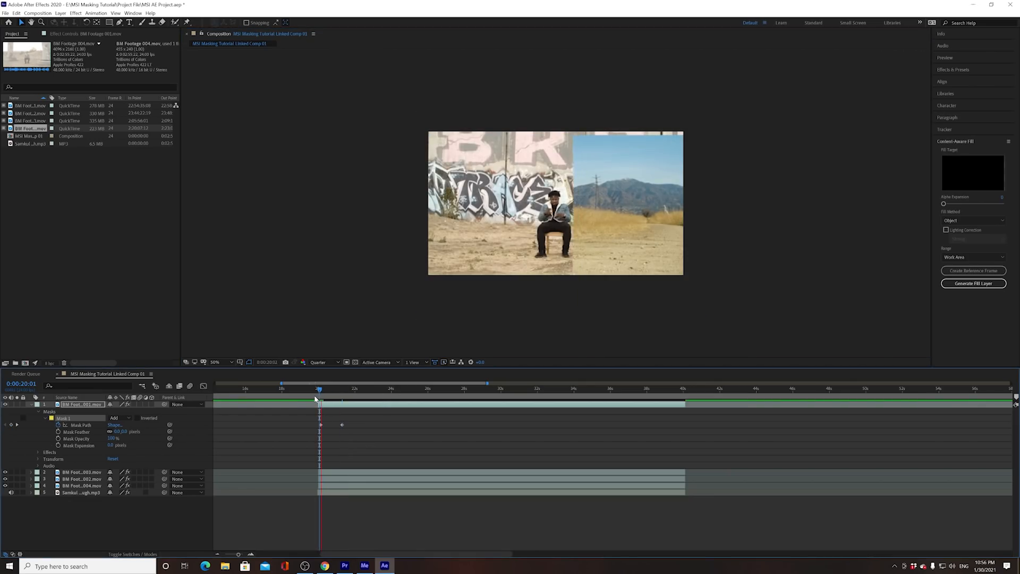
pyautogui.press('space')
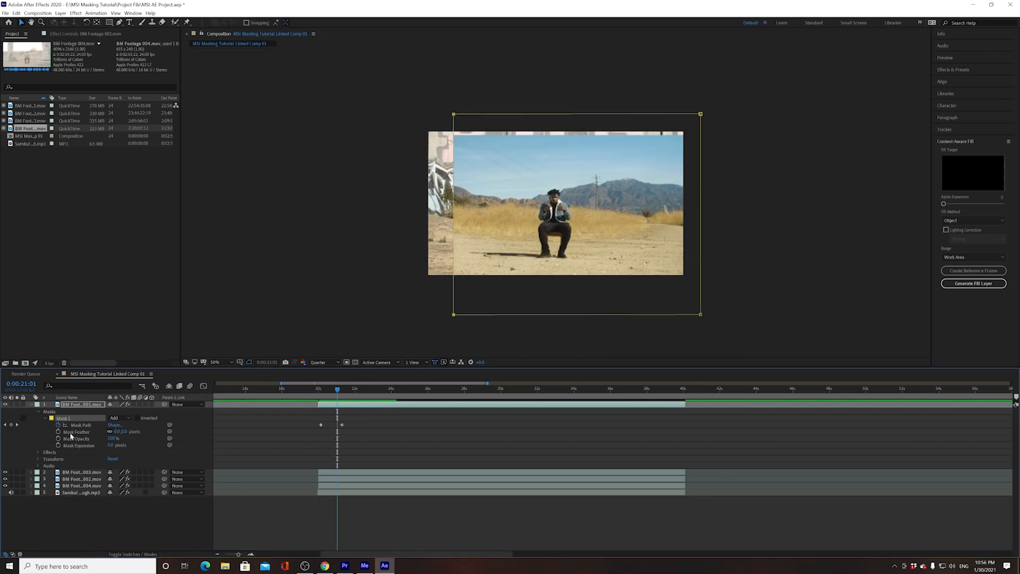
# At the 0:00:21:07 keyframe, move Mask 1's left edge to just left of the seated man, and preview from 0:00:20:03.
pyautogui.click(18, 424)
pyautogui.moveTo(420, 315); pyautogui.dragTo(529, 315)
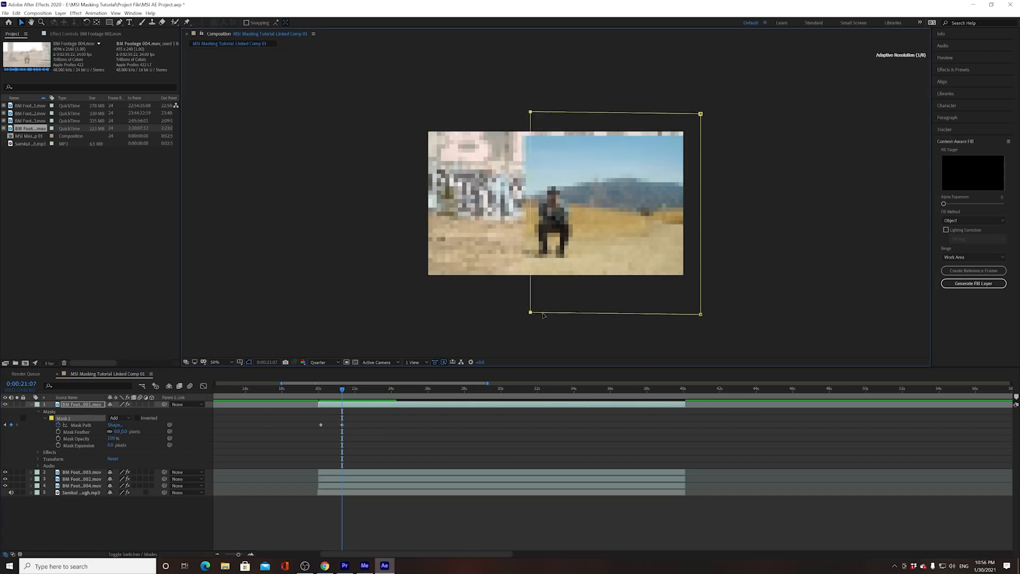
pyautogui.moveTo(336, 394); pyautogui.dragTo(321, 394)
pyautogui.press('space')
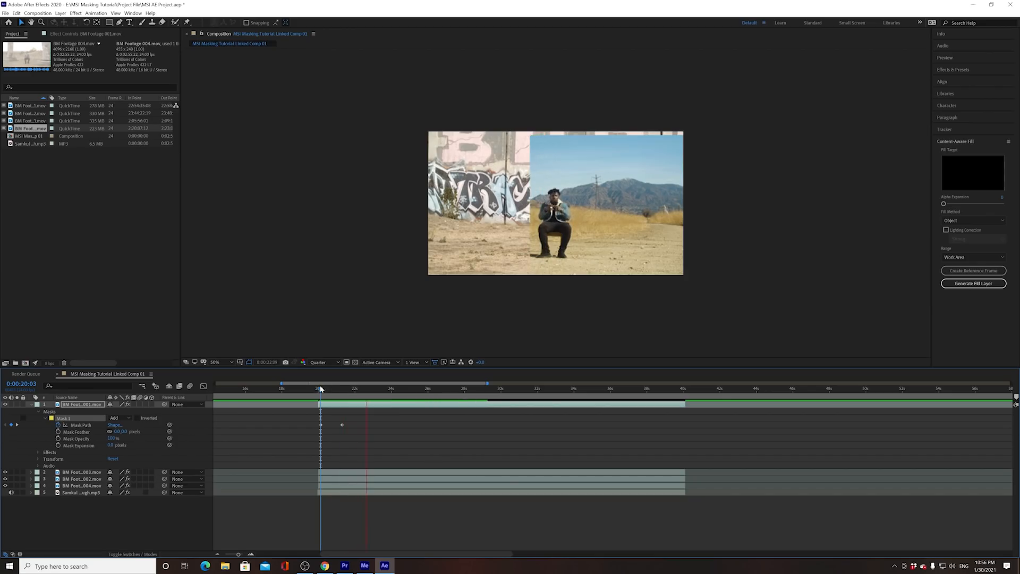
# Preview the existing mask wipe on the timeline from about 0:00:20:00.
pyautogui.click(319, 389)
pyautogui.press('space')
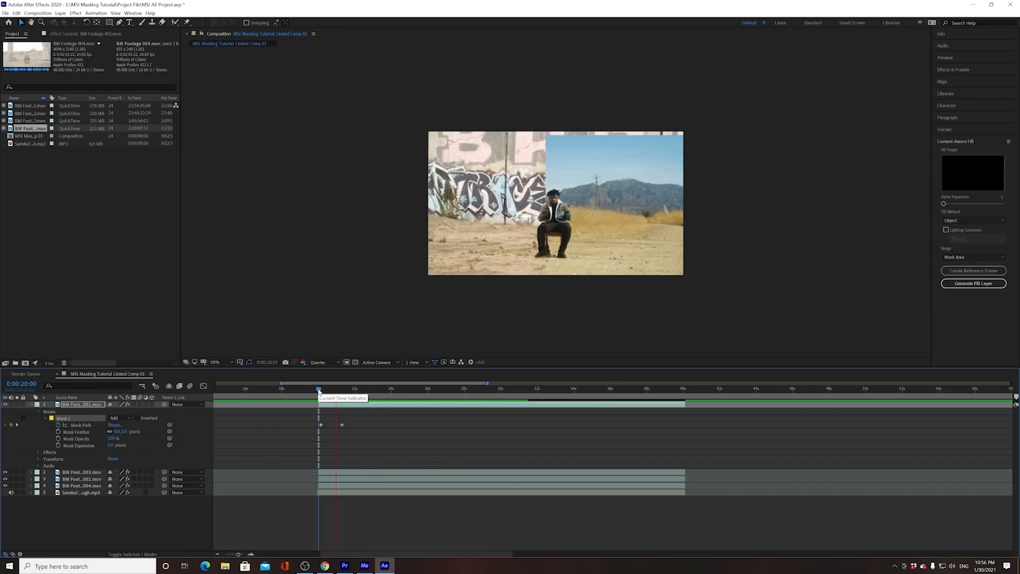
pyautogui.press('space')
pyautogui.moveTo(339, 391); pyautogui.dragTo(326, 398)
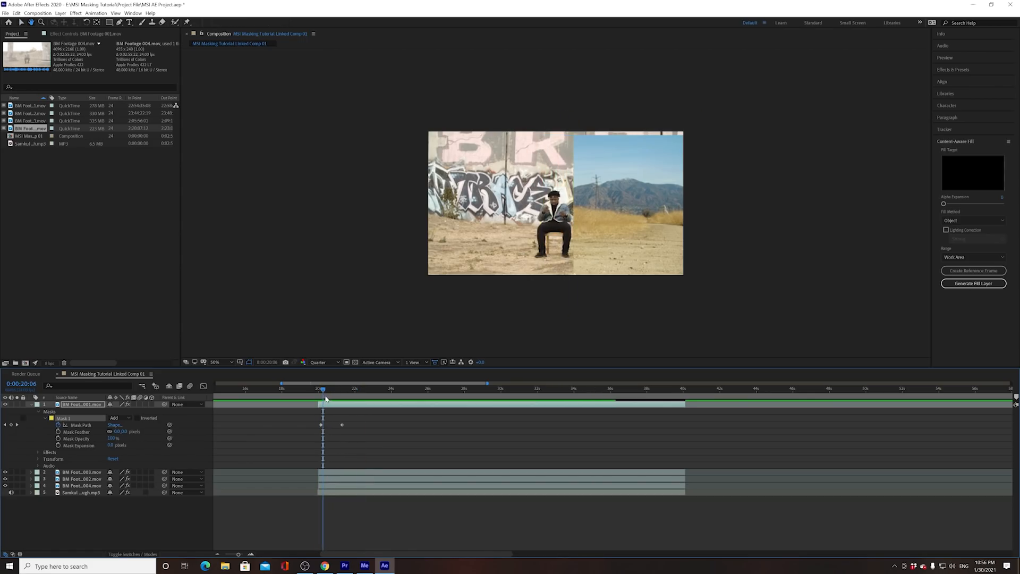
pyautogui.press('space')
pyautogui.press('space')
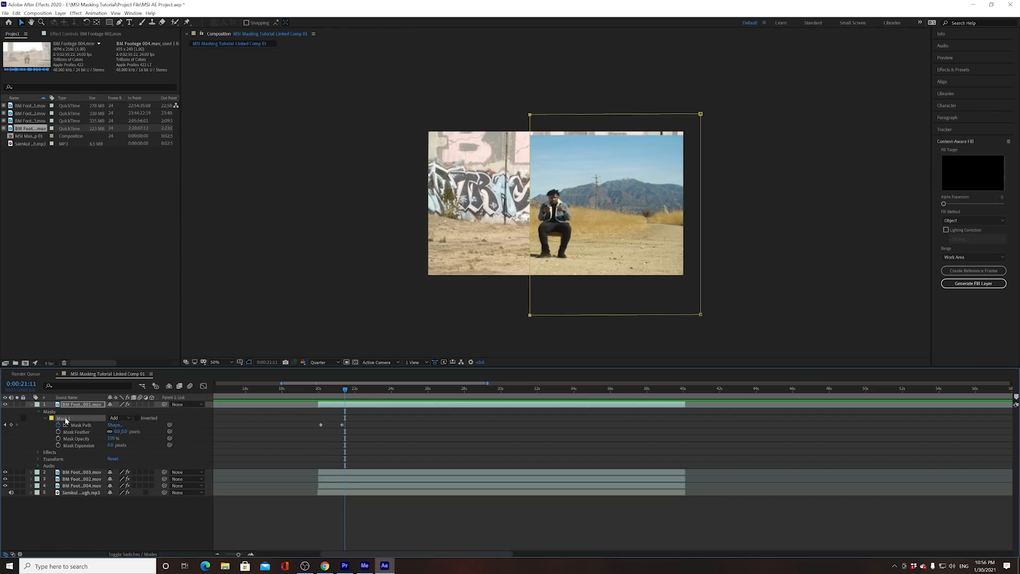
# Delete the entire animated mask from the BM Footage 001 layer.
pyautogui.press('Delete')
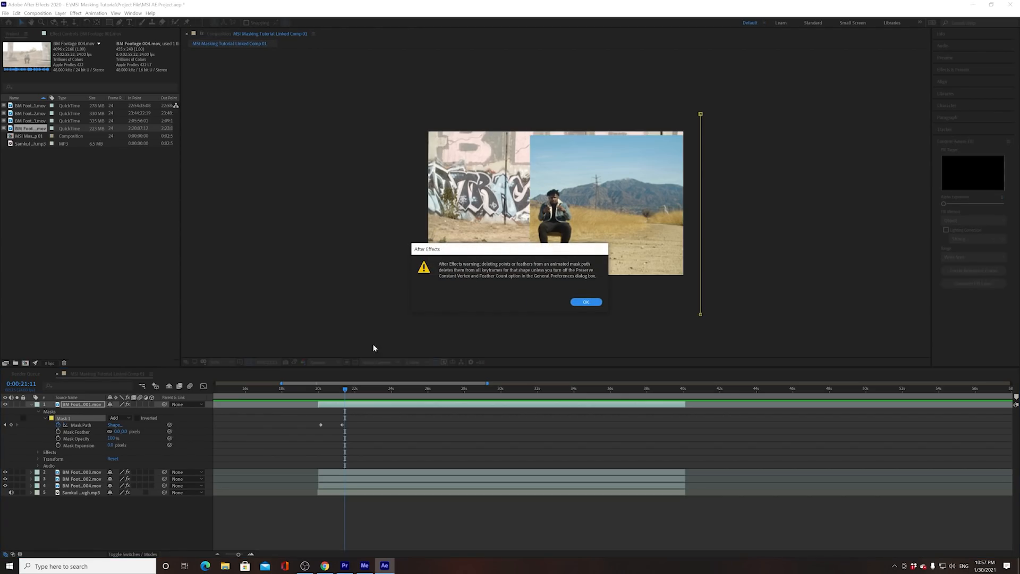
pyautogui.click(586, 302)
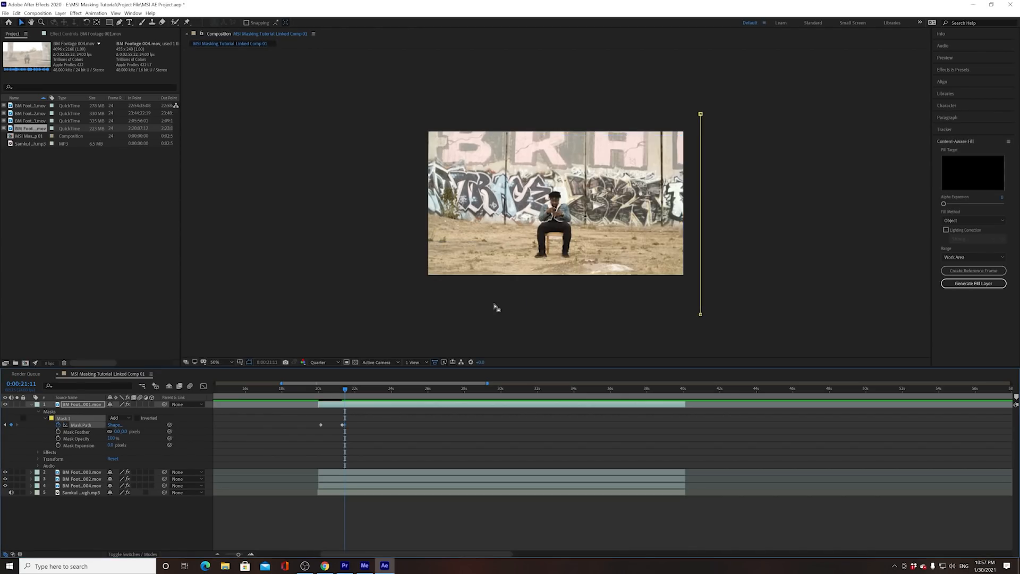
pyautogui.click(65, 418)
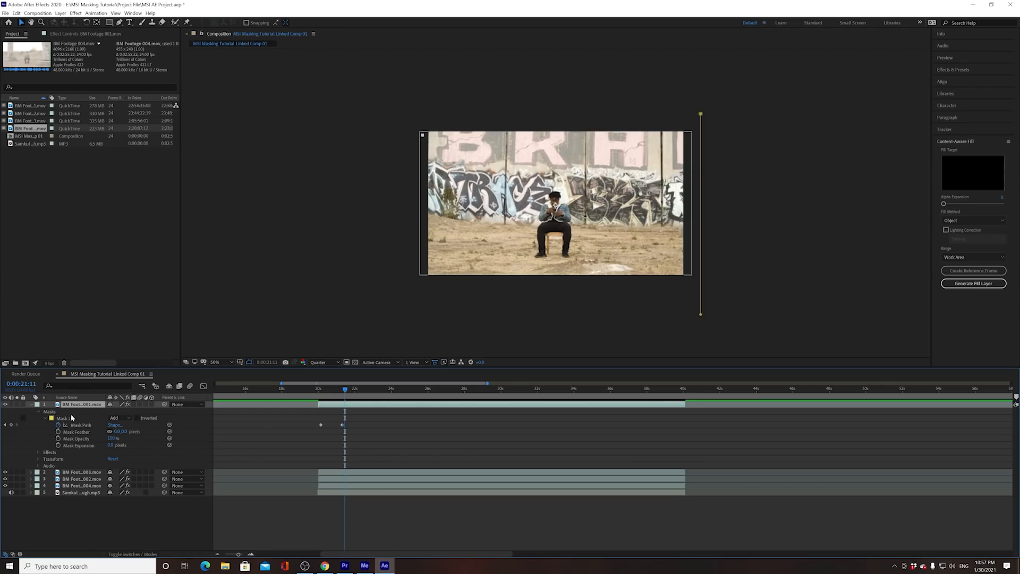
pyautogui.press('Delete')
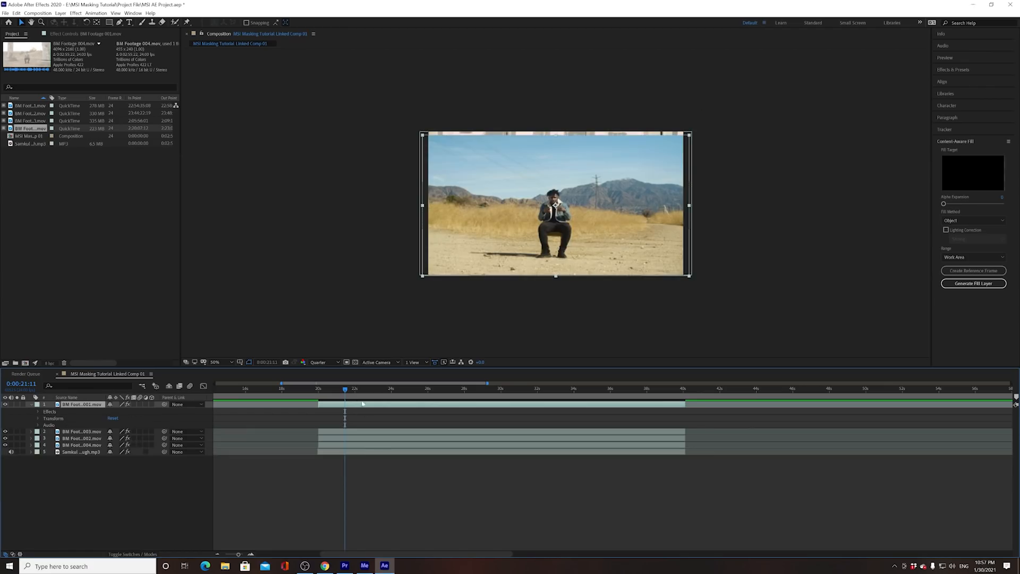
# Draw a short, wide rectangular mask on BM Footage 001 from outside the frame's right edge to the seated man, with Mask Path keyframed at 0:00:21:11.
pyautogui.click(110, 23)
pyautogui.moveTo(709, 204); pyautogui.dragTo(574, 235)
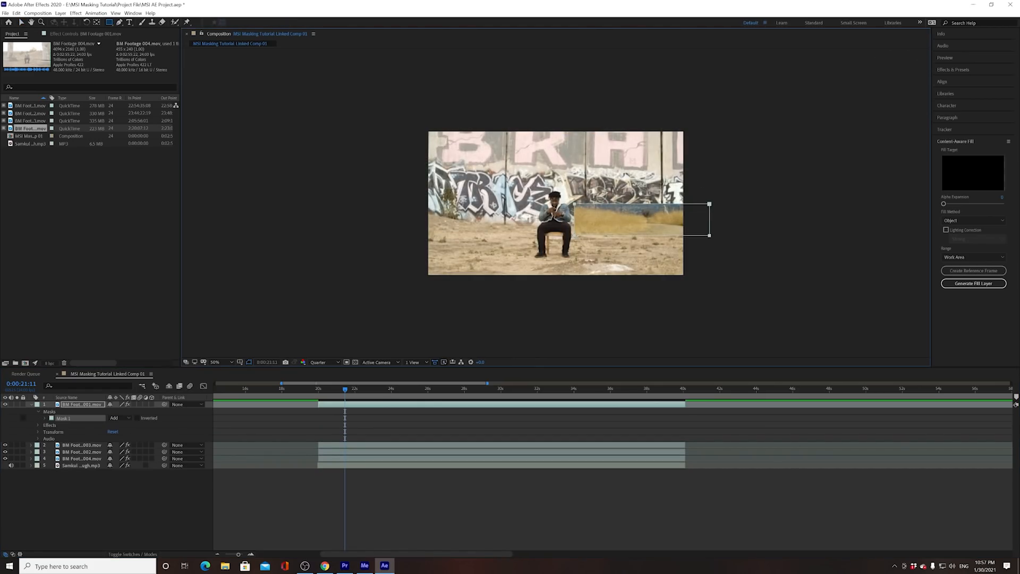
pyautogui.click(44, 418)
# Keyframe the mask's left edge stretching past the frame's left side, and move the two Mask Path keyframes to 0:00:20:00 and 0:00:28:02.
pyautogui.moveTo(348, 392); pyautogui.dragTo(374, 392)
pyautogui.click(21, 22)
pyautogui.click(590, 209)
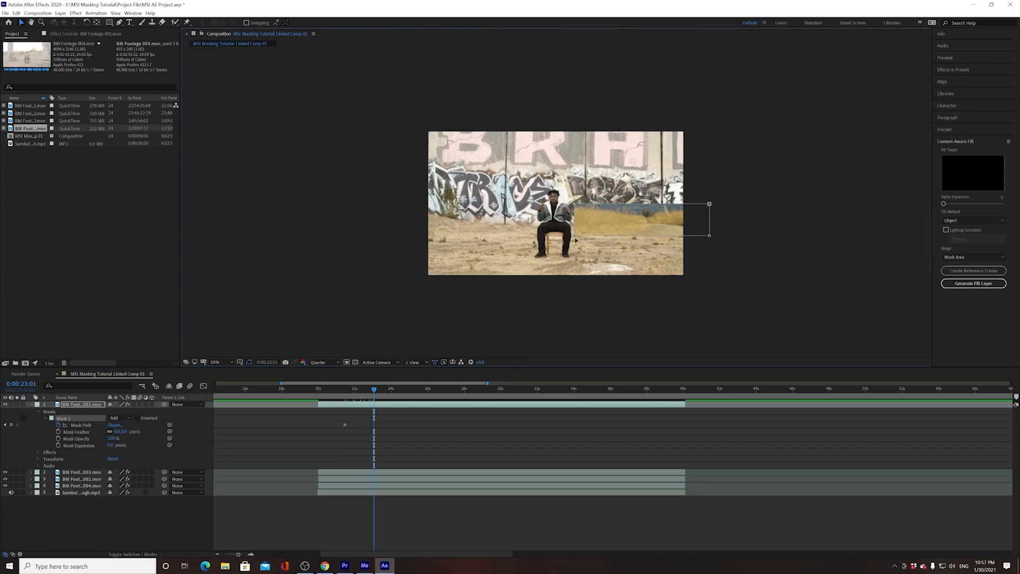
pyautogui.moveTo(574, 237); pyautogui.dragTo(420, 237)
pyautogui.moveTo(348, 428); pyautogui.dragTo(466, 425)
# Preview the strip mask's growth across the frame from 0:00:20:02.
pyautogui.click(320, 392)
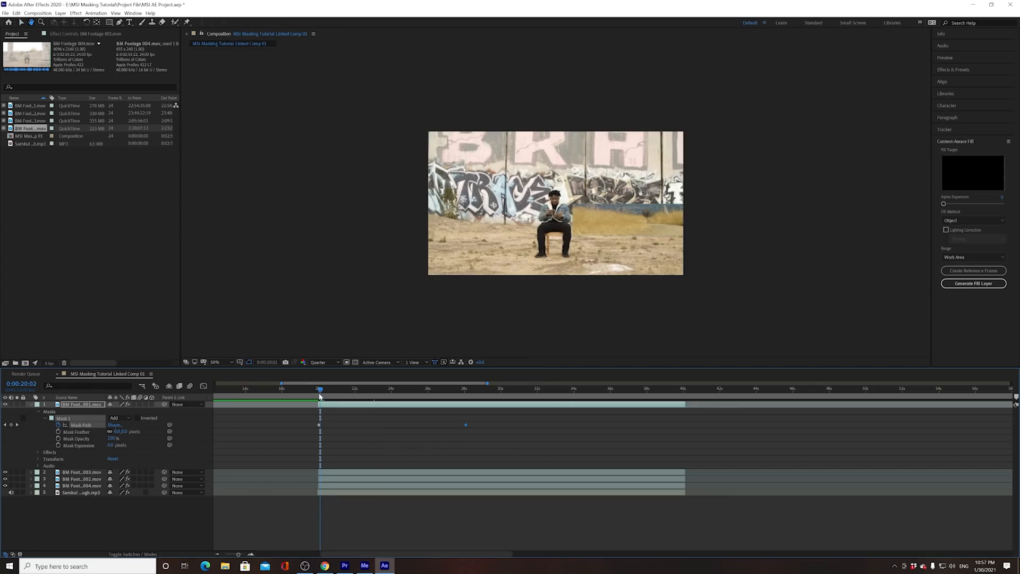
pyautogui.press('space')
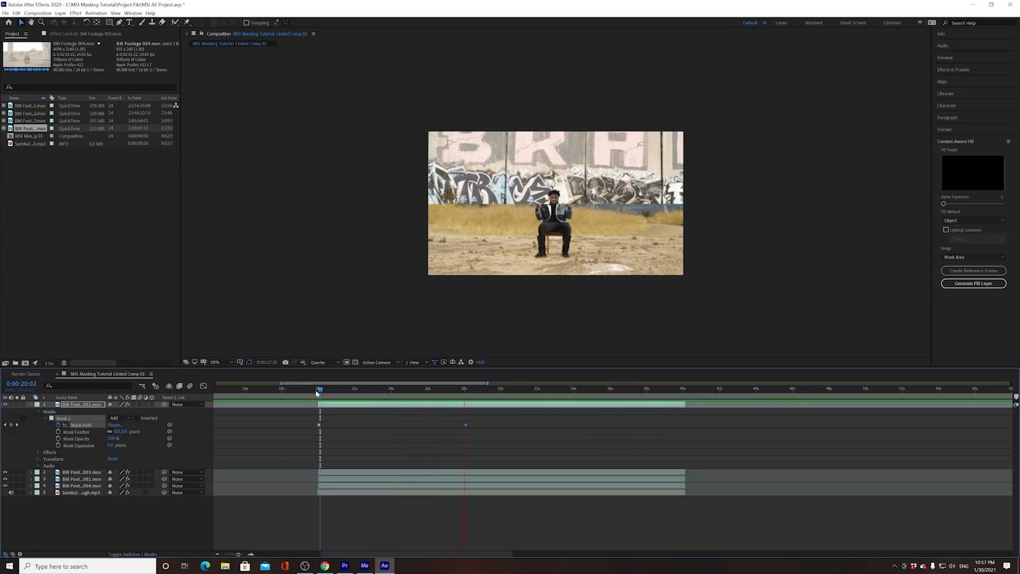
pyautogui.press('space')
pyautogui.moveTo(428, 391); pyautogui.dragTo(432, 390)
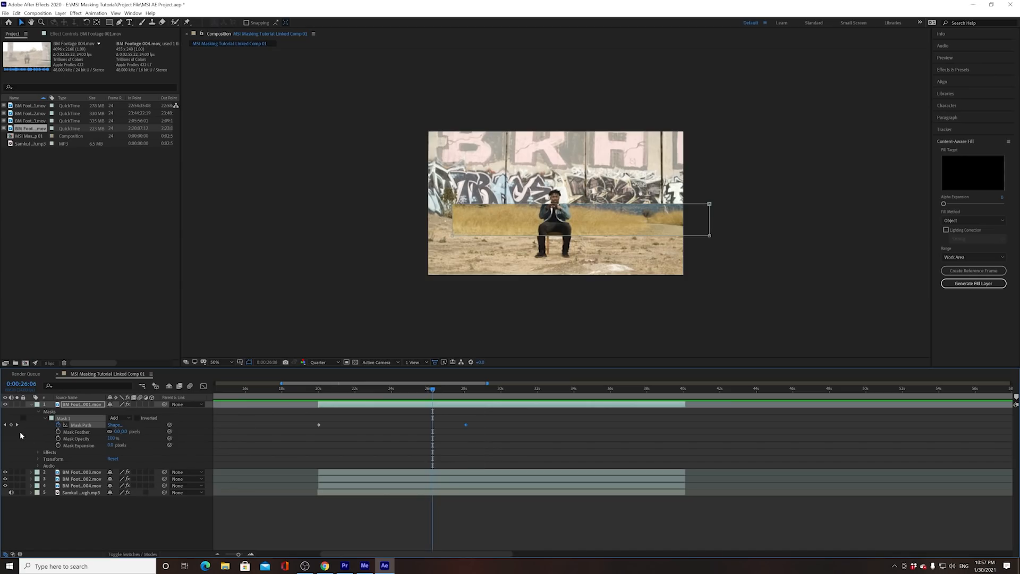
# At the 0:00:28:02 keyframe, pull the mask's right edge past the frame's left side and preview the sweep.
pyautogui.click(18, 425)
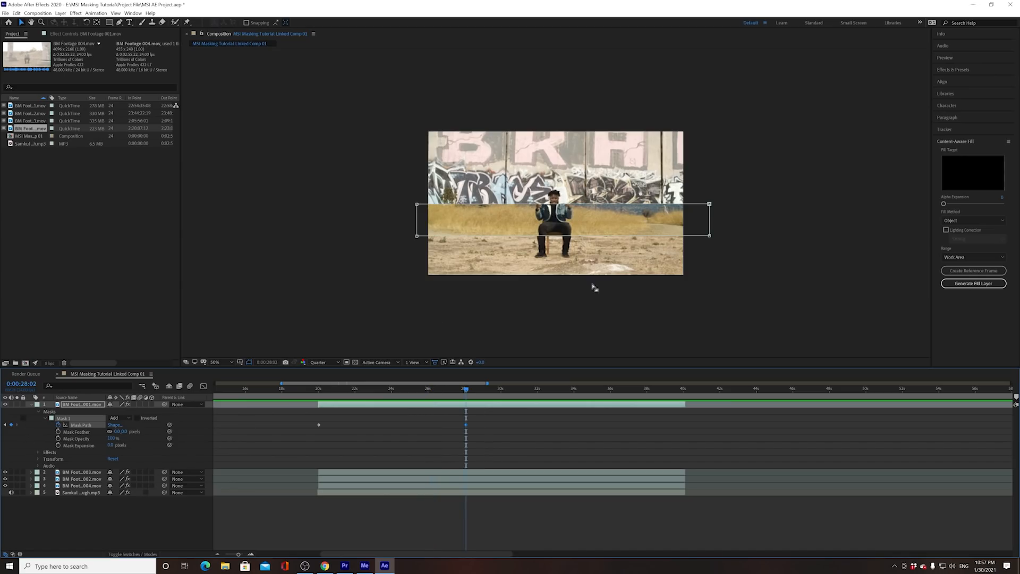
pyautogui.moveTo(737, 179)
pyautogui.mouseDown()
pyautogui.moveTo(687, 251)
pyautogui.moveTo(705, 236)
pyautogui.moveTo(424, 237)
pyautogui.mouseUp()
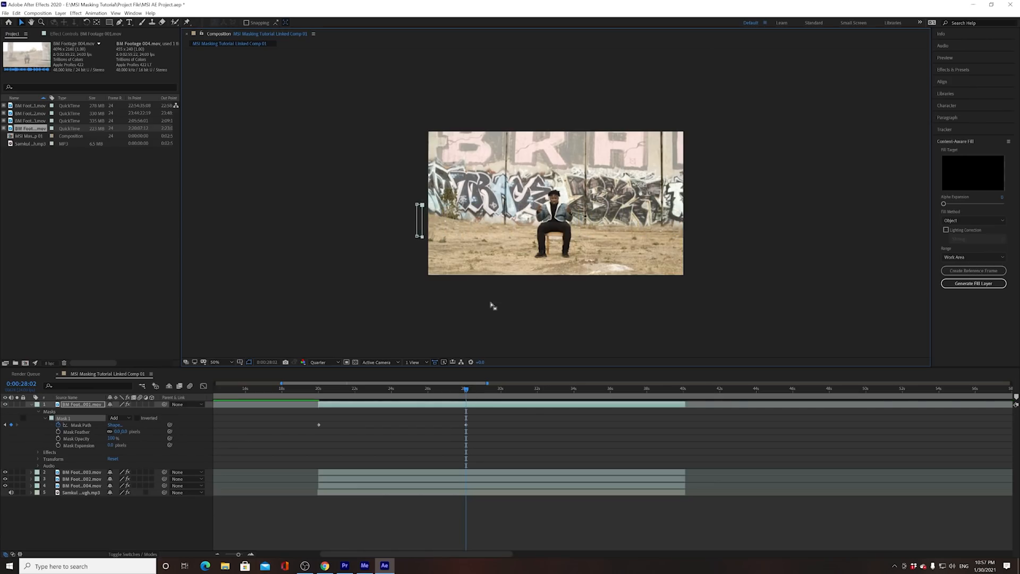
pyautogui.moveTo(456, 394); pyautogui.dragTo(319, 402)
pyautogui.press('space')
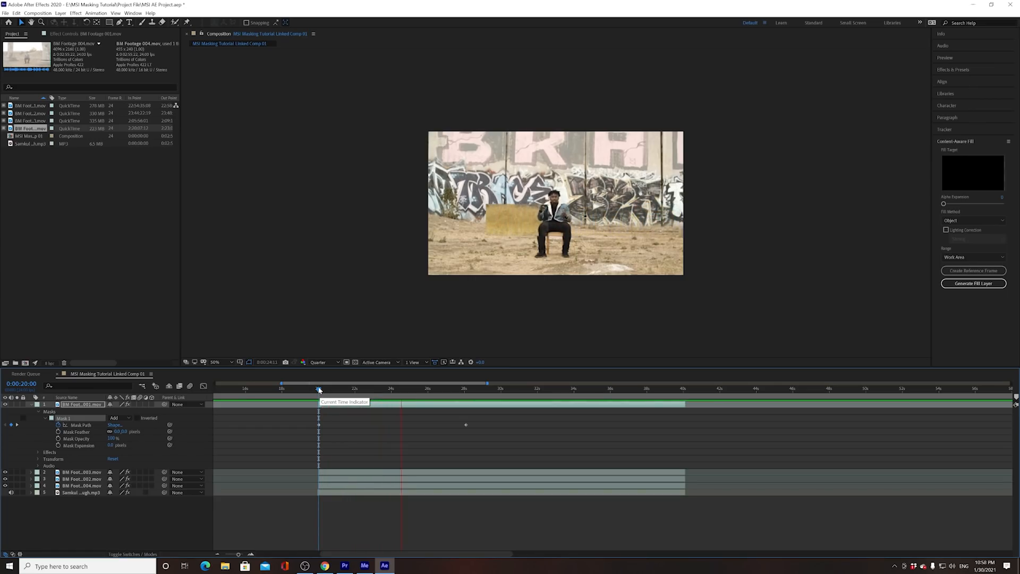
pyautogui.press('space')
# Lower the strip mask at its first keyframe to the seated man's leg level and delete the 0:00:28:02 Mask Path keyframe.
pyautogui.click(6, 425)
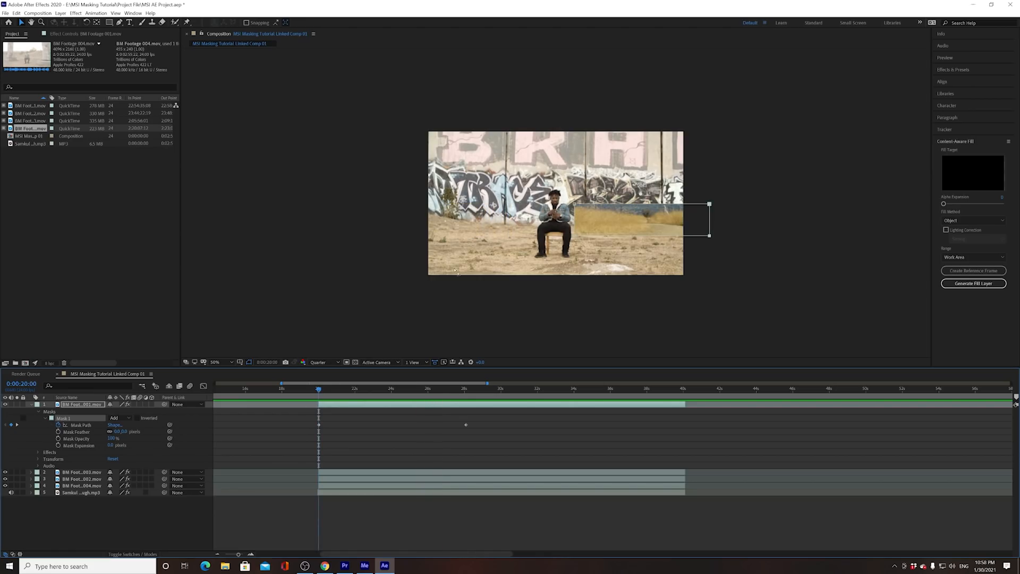
pyautogui.moveTo(711, 237); pyautogui.dragTo(710, 265)
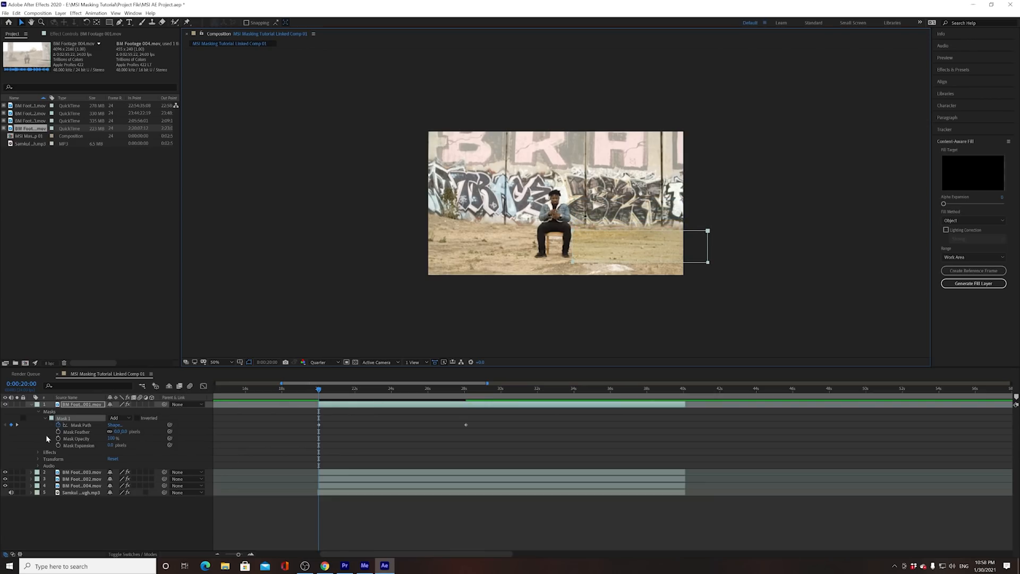
pyautogui.moveTo(456, 421); pyautogui.dragTo(480, 431)
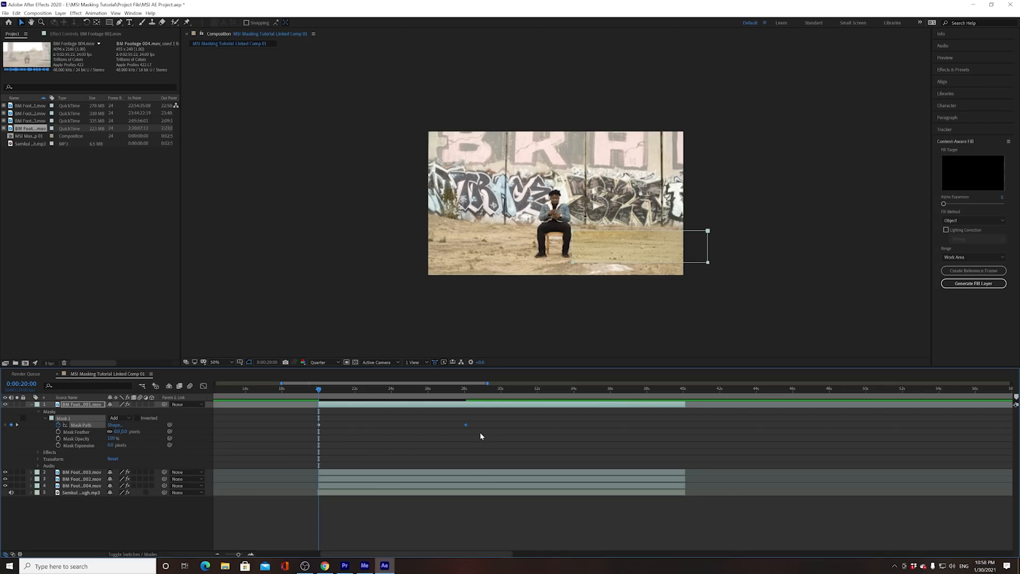
pyautogui.press('Delete')
# At the 0:00:20:00 keyframe, pull the mask's left edge past the frame's right side so the mask starts off-screen.
pyautogui.moveTo(355, 391); pyautogui.dragTo(332, 391)
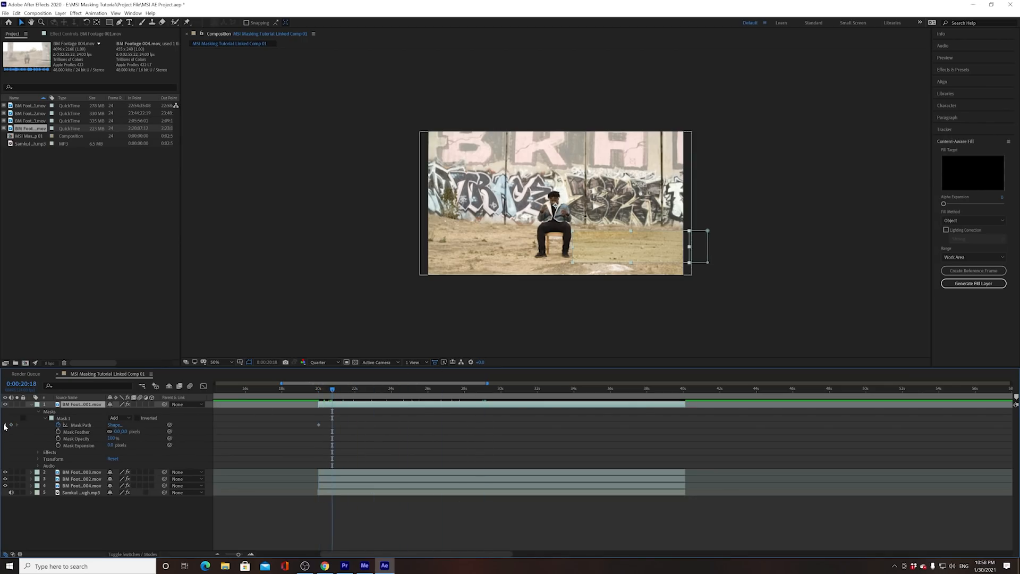
pyautogui.click(4, 425)
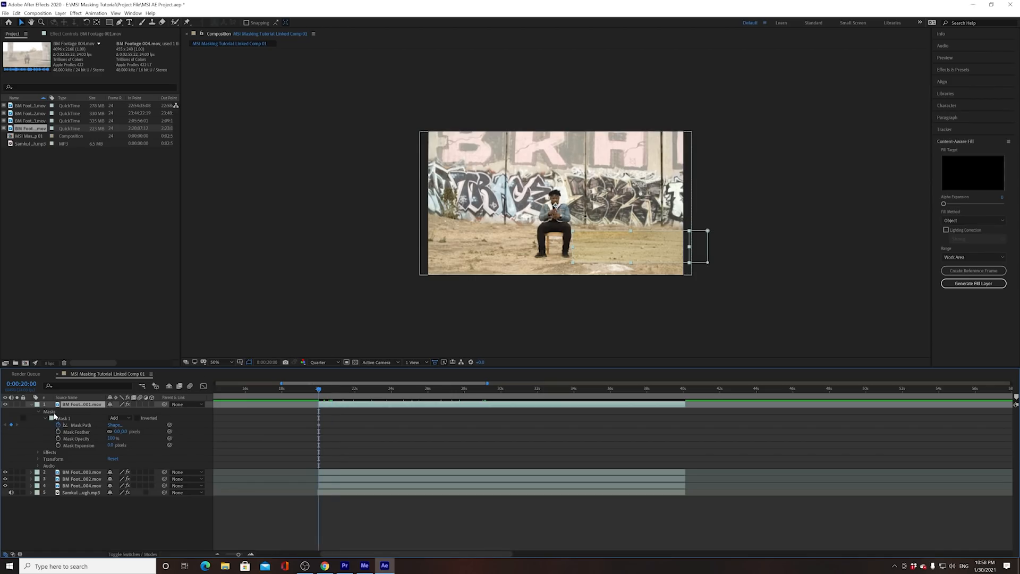
pyautogui.click(57, 417)
pyautogui.moveTo(572, 264); pyautogui.dragTo(680, 261)
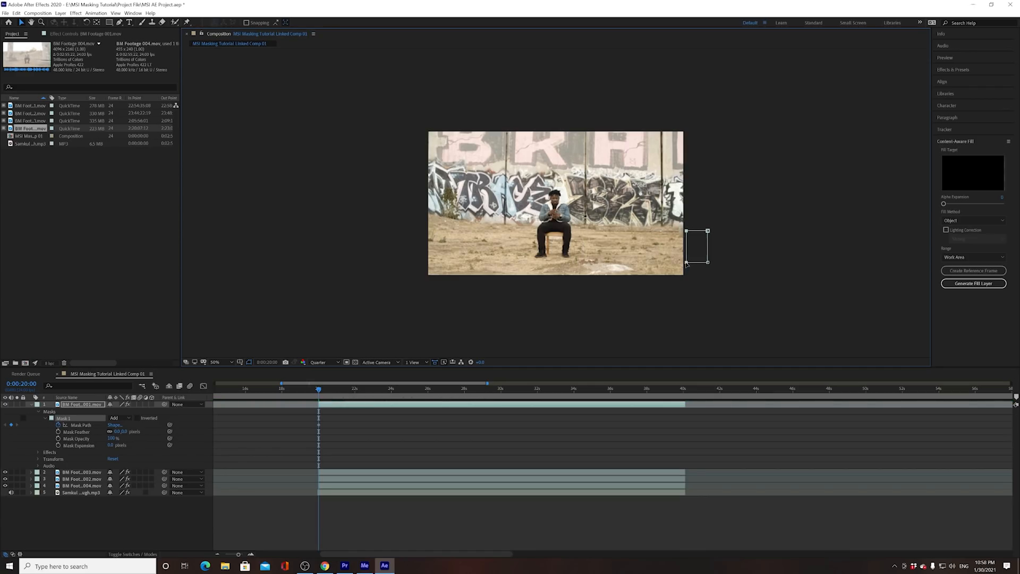
# At 0:00:27:08, move both vertical mask edges past the frame's left side, extending the left edge farther outward.
pyautogui.moveTo(322, 391); pyautogui.dragTo(454, 396)
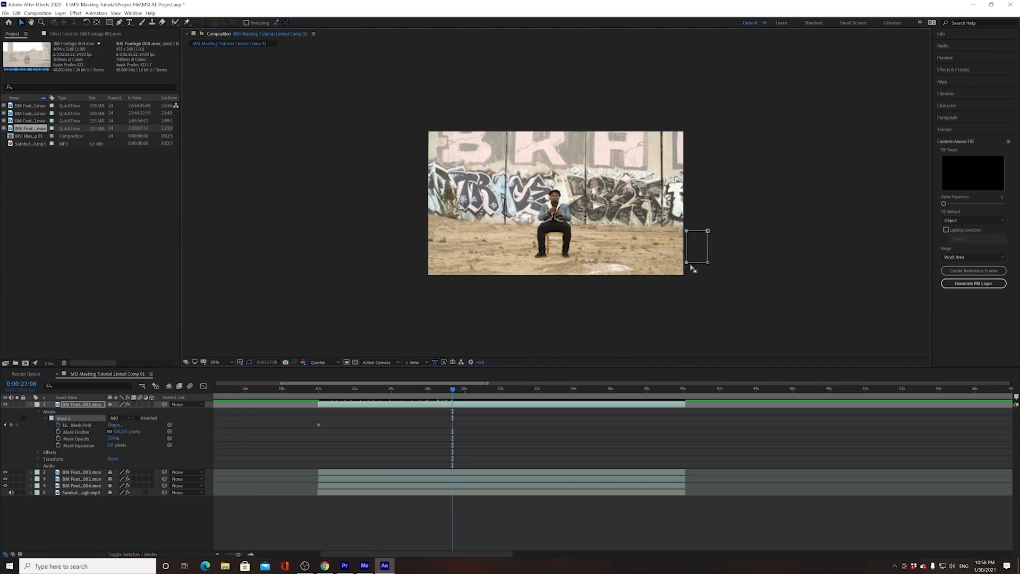
pyautogui.moveTo(686, 263); pyautogui.dragTo(399, 260)
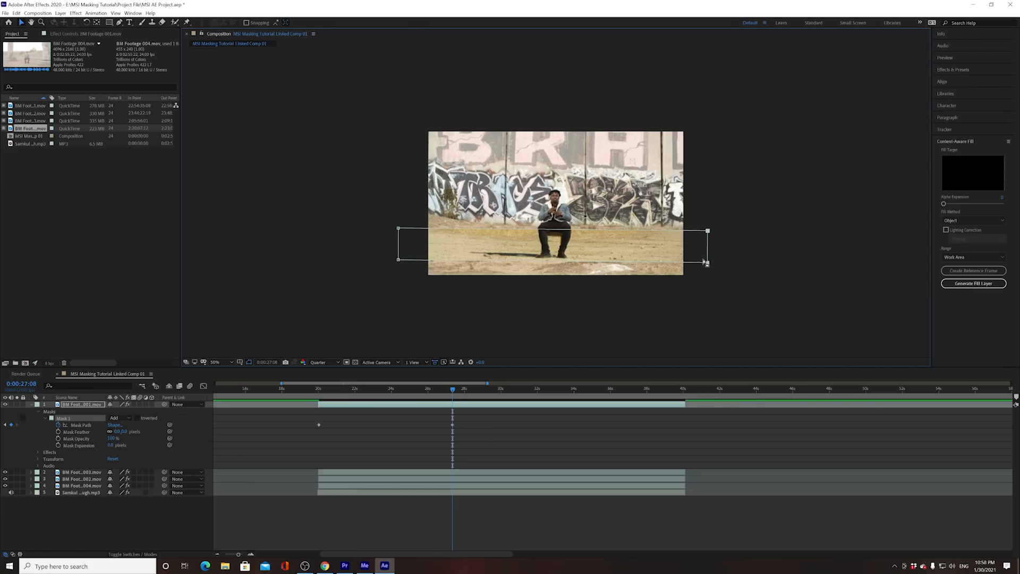
pyautogui.moveTo(708, 262); pyautogui.dragTo(424, 262)
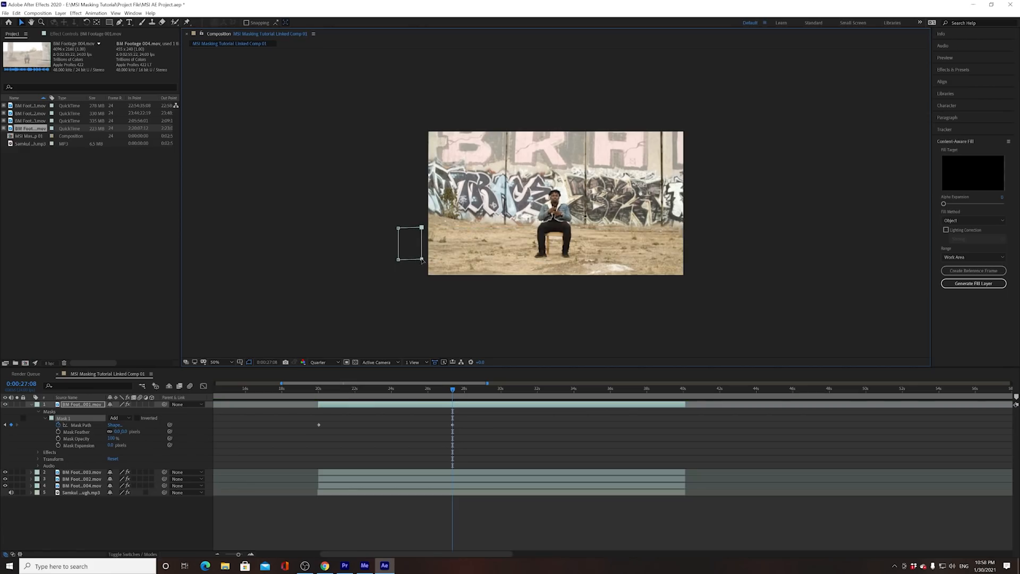
pyautogui.moveTo(381, 220); pyautogui.dragTo(280, 263)
# Preview the sweep and widen the mask at its first keyframe by moving its right edge farther outside the frame.
pyautogui.moveTo(439, 397); pyautogui.dragTo(318, 394)
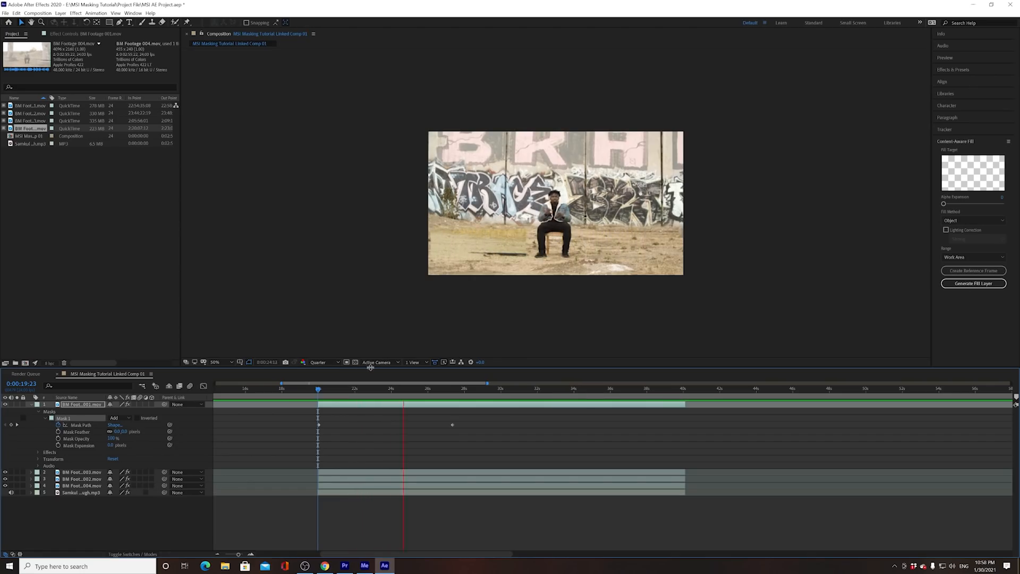
pyautogui.press('space')
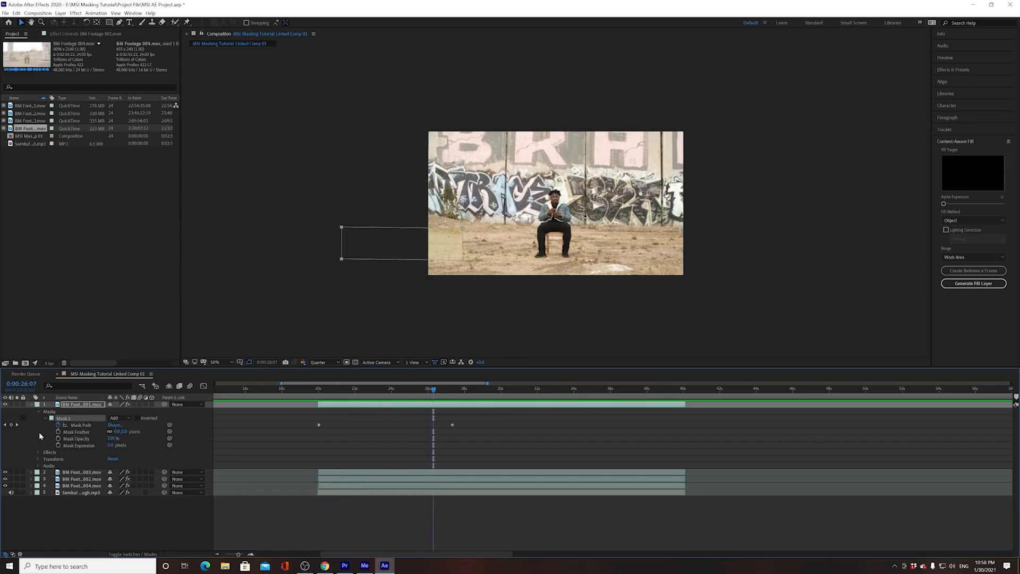
pyautogui.click(5, 425)
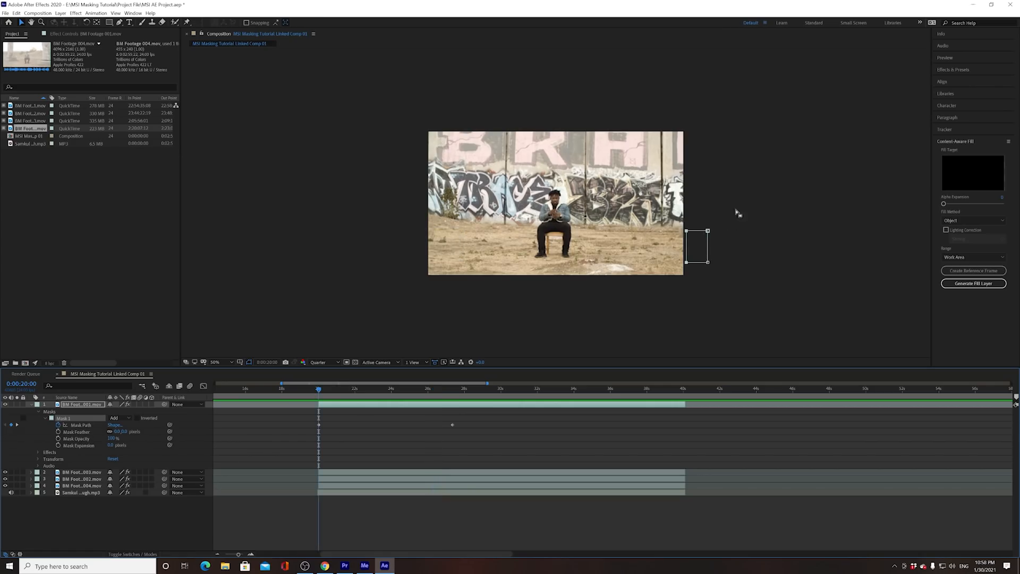
pyautogui.moveTo(722, 263); pyautogui.dragTo(829, 265)
# Preview the widened strip mask's sweep and scrub to 0:00:24:03.
pyautogui.moveTo(320, 391)
pyautogui.mouseDown()
pyautogui.moveTo(403, 398)
pyautogui.moveTo(318, 390)
pyautogui.mouseUp()
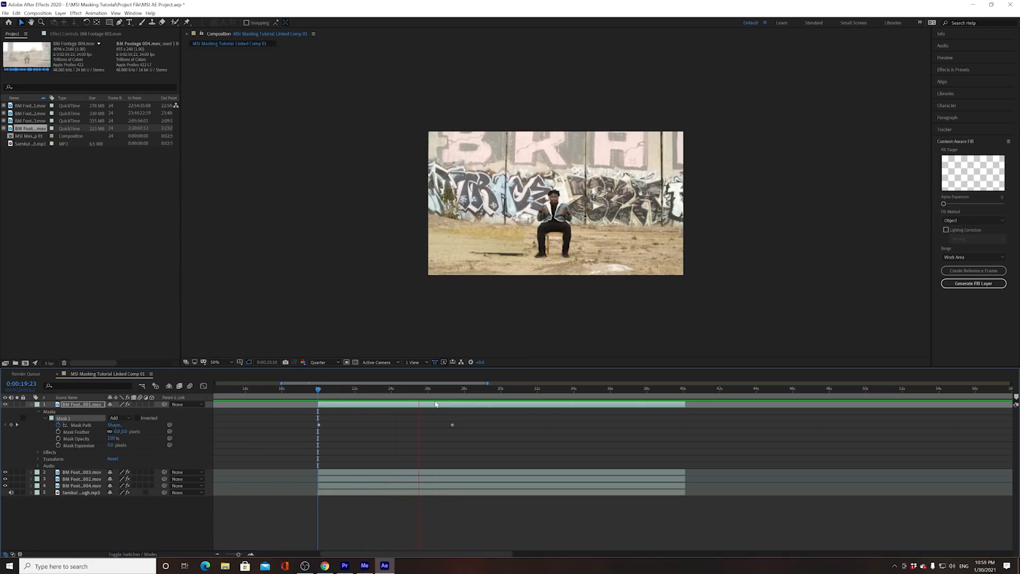
pyautogui.moveTo(430, 394); pyautogui.dragTo(322, 398)
pyautogui.press('space')
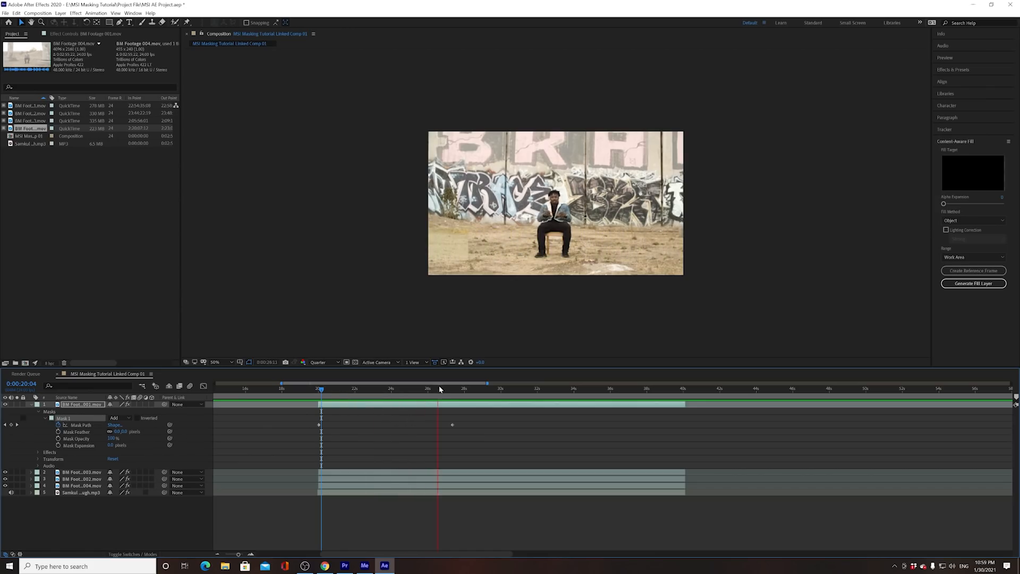
pyautogui.click(453, 394)
pyautogui.moveTo(453, 395); pyautogui.dragTo(394, 396)
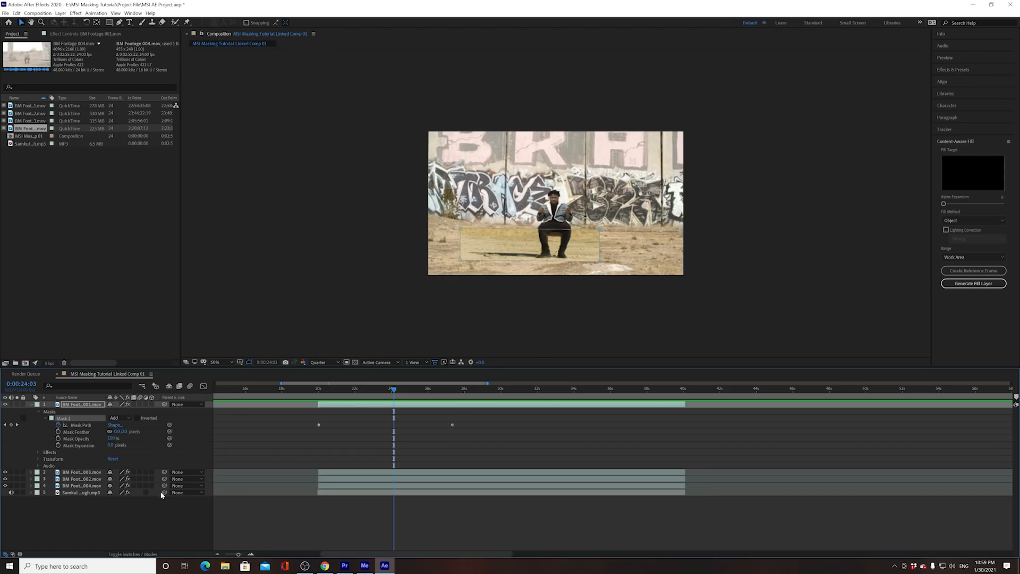
# Move the BM Footage 002 layer to the top of the layer stack.
pyautogui.click(85, 480)
pyautogui.moveTo(75, 479); pyautogui.dragTo(82, 405)
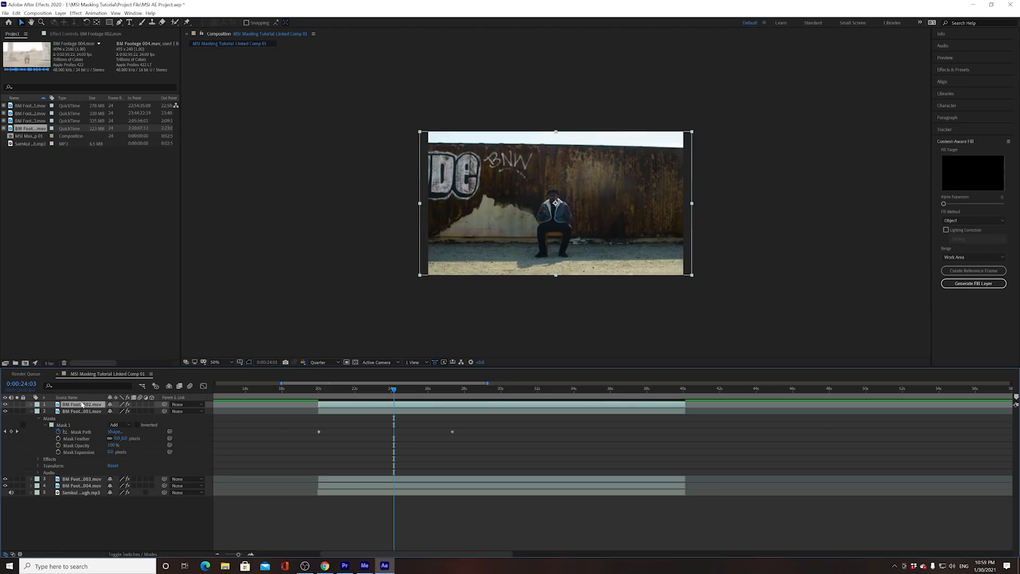
pyautogui.press('pagedown')
# Draw a square mask just below the frame on BM Footage 002, go to 0:00:20:01 and reveal the mask's properties.
pyautogui.click(112, 23)
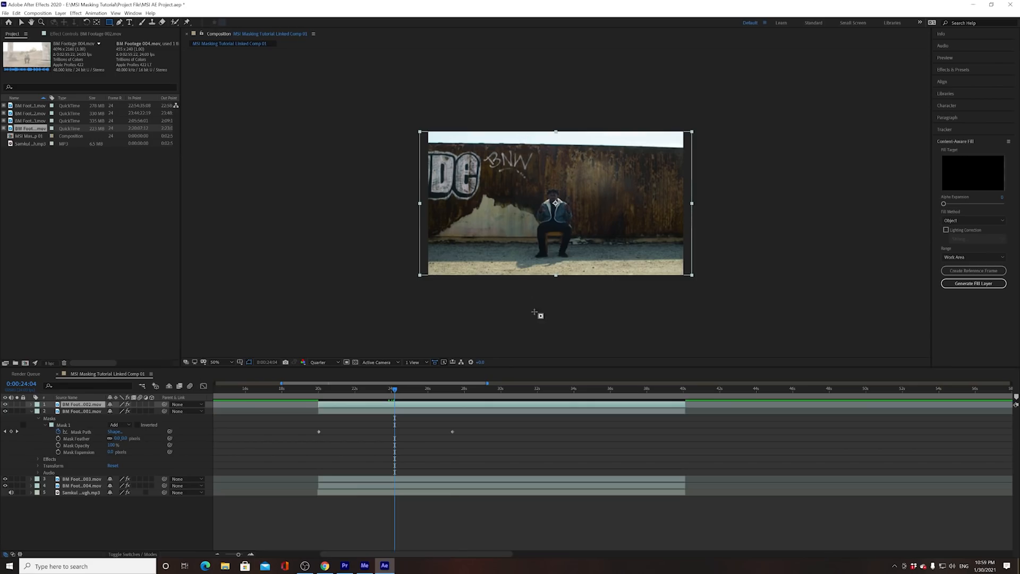
pyautogui.moveTo(527, 284); pyautogui.dragTo(583, 337)
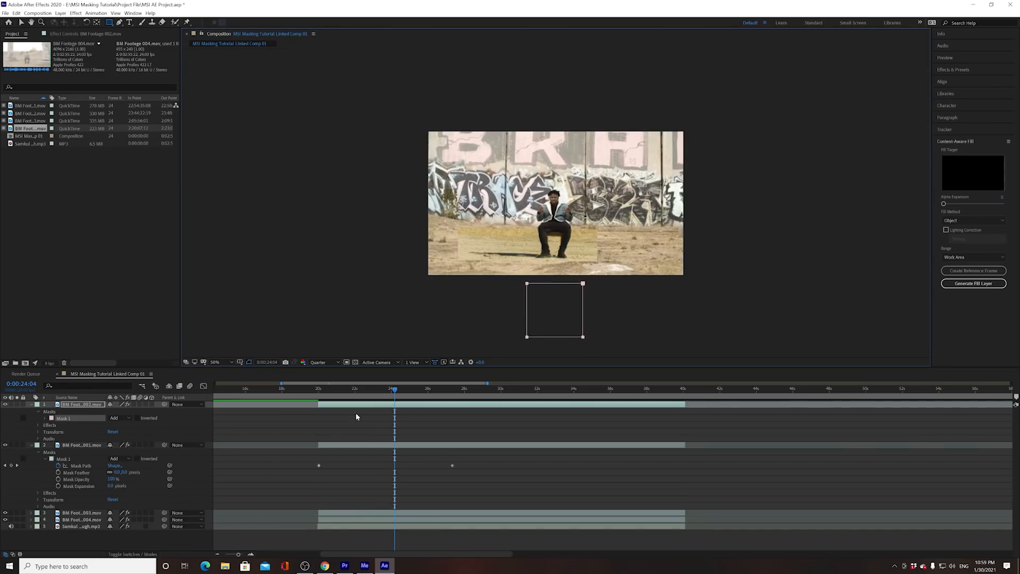
pyautogui.moveTo(348, 391); pyautogui.dragTo(319, 390)
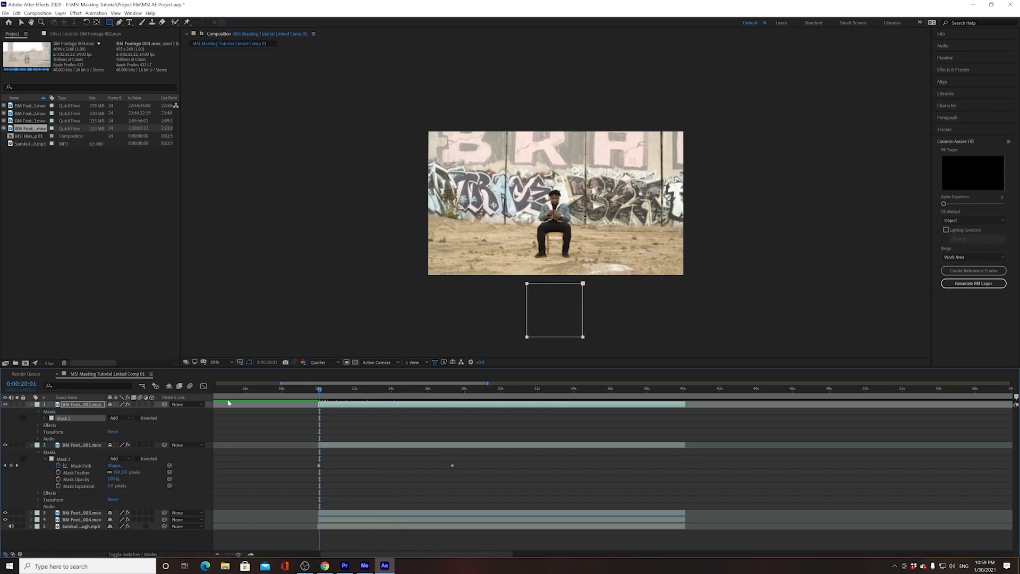
pyautogui.click(45, 418)
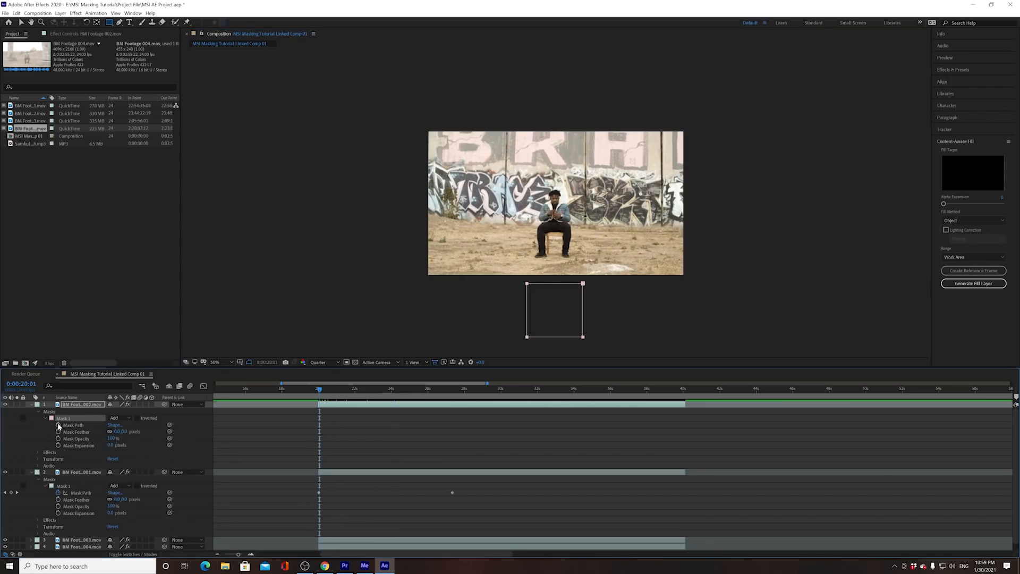
# Keyframe the BM Footage 002 mask path at 0:00:20:01, then stretch the mask's top edge above the frame at 0:00:23:23.
pyautogui.click(58, 425)
pyautogui.moveTo(319, 389); pyautogui.dragTo(374, 390)
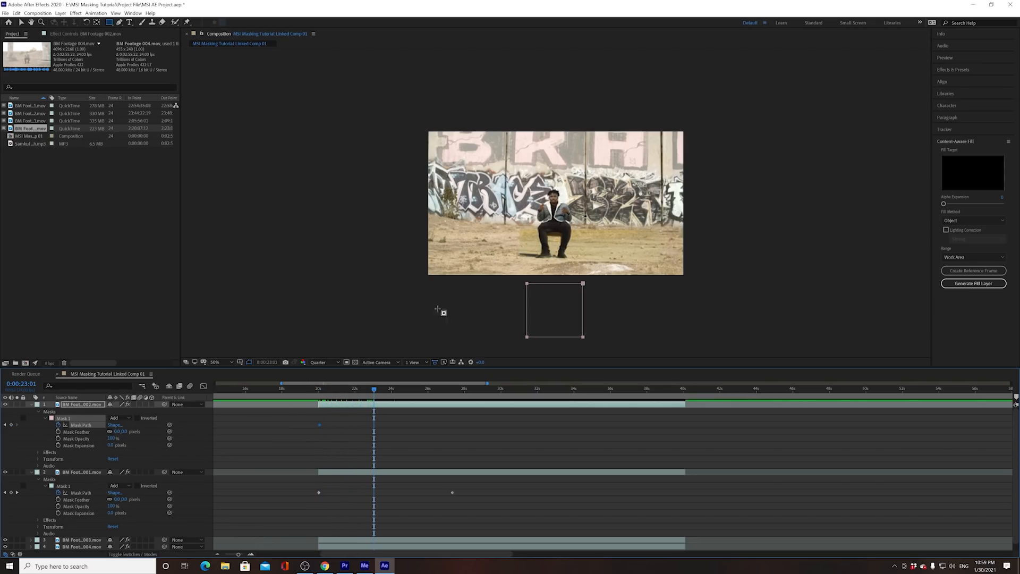
pyautogui.click(22, 23)
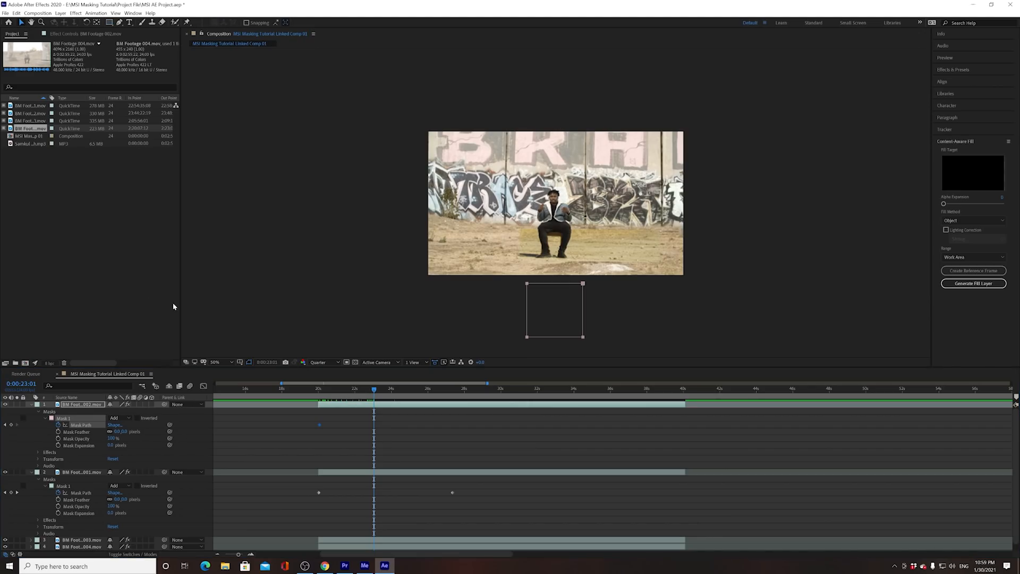
pyautogui.click(39, 459)
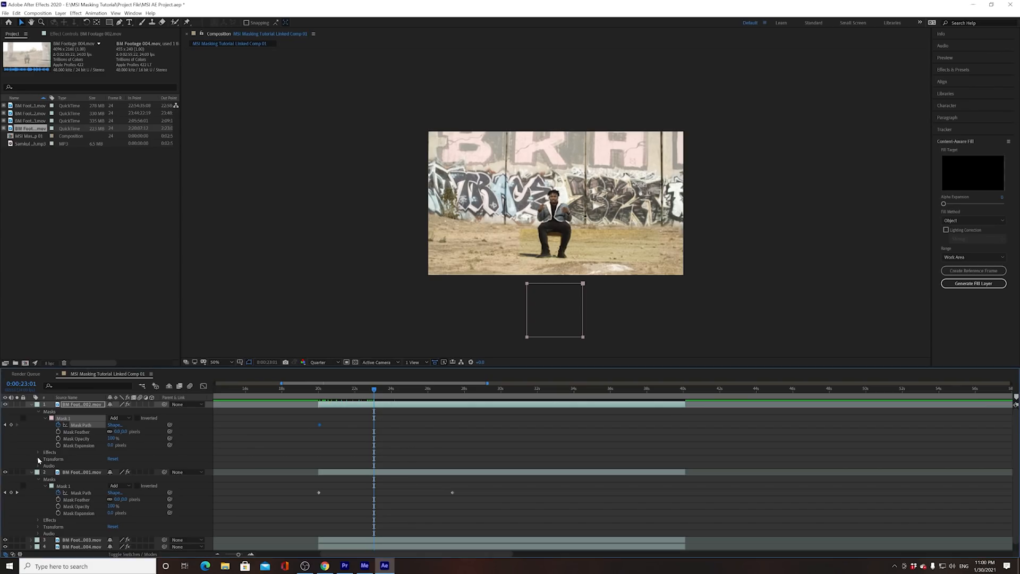
pyautogui.click(37, 459)
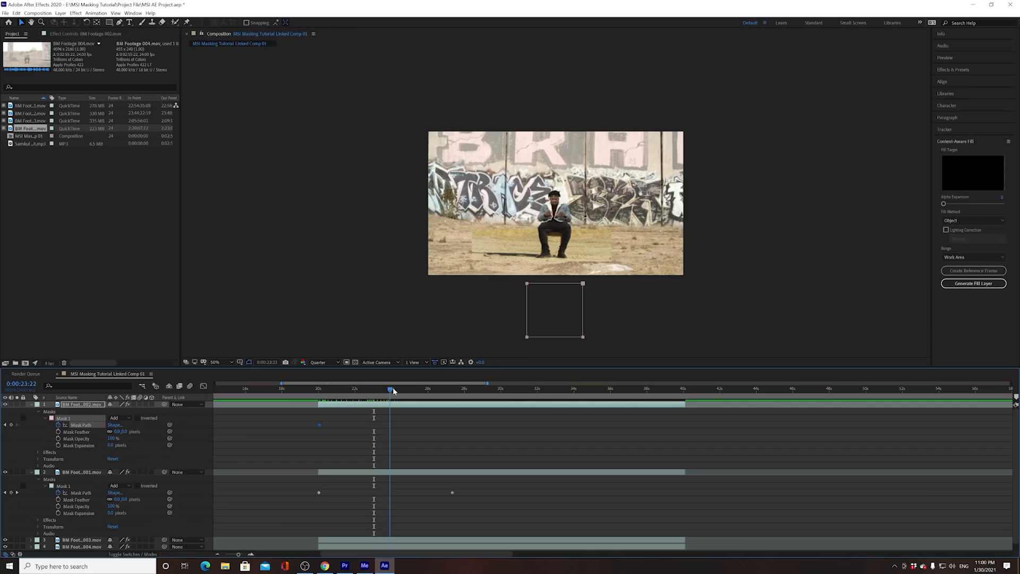
pyautogui.click(608, 290)
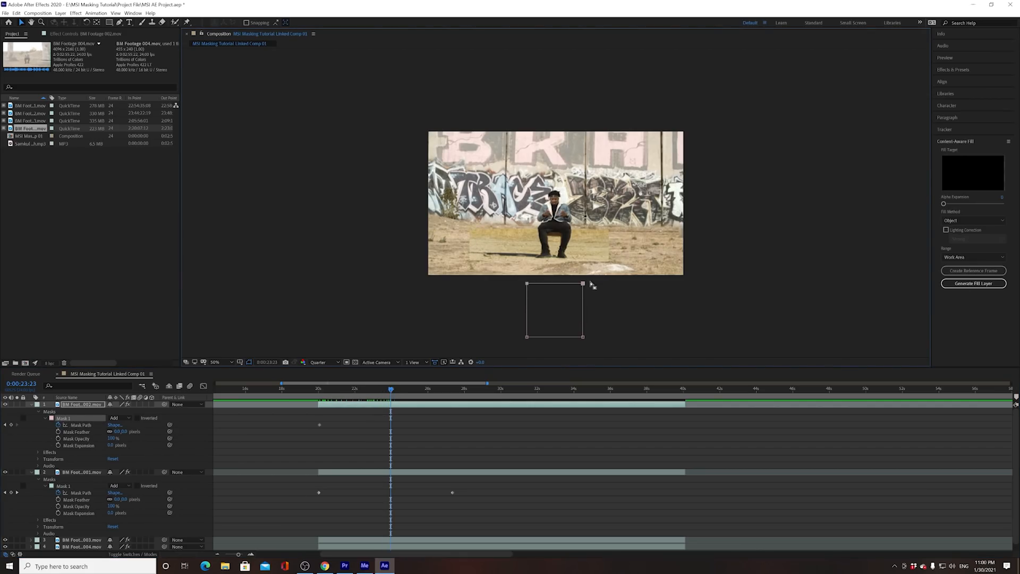
pyautogui.moveTo(583, 284); pyautogui.dragTo(590, 113)
# Preview the mask's upward stretch from 0:00:20:02 and move its second Mask Path keyframe to 0:00:25:01.
pyautogui.moveTo(391, 391); pyautogui.dragTo(320, 399)
pyautogui.press('space')
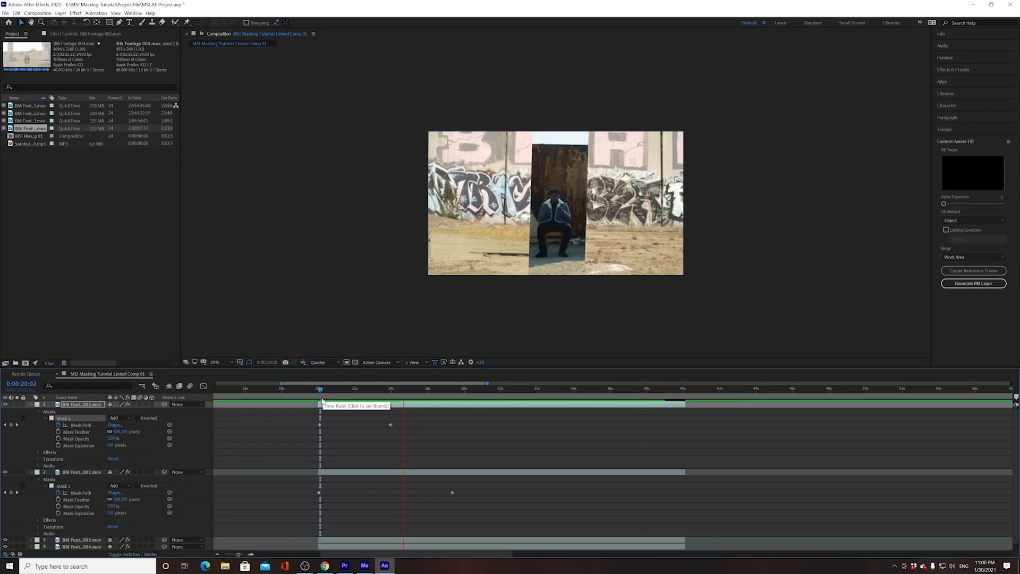
pyautogui.moveTo(390, 425); pyautogui.dragTo(410, 425)
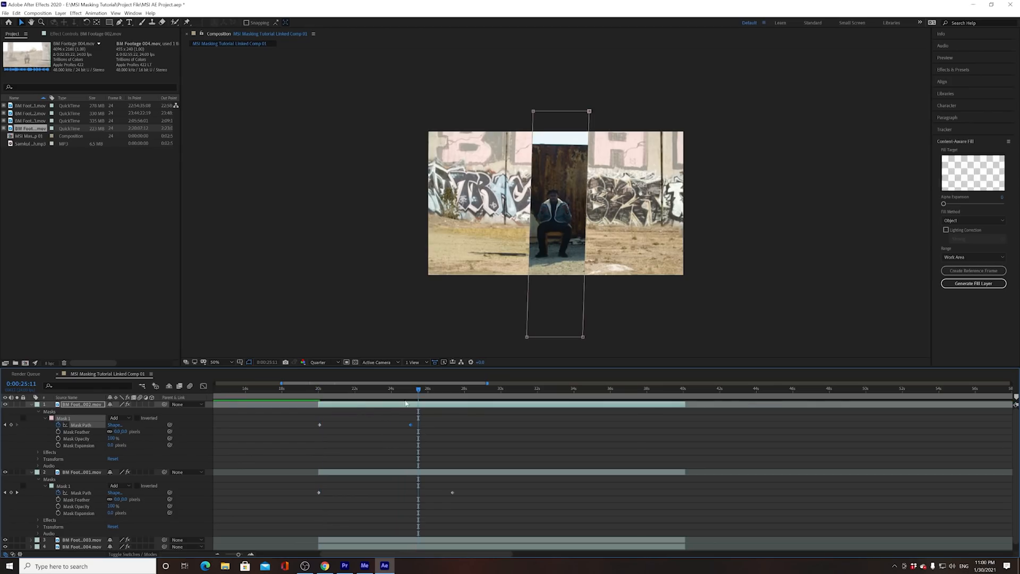
# At the 0:00:25:01 keyframe, raise the mask's bottom edge to just above the frame, then preview the upward sweep from 0:00:20:02.
pyautogui.click(376, 388)
pyautogui.click(17, 425)
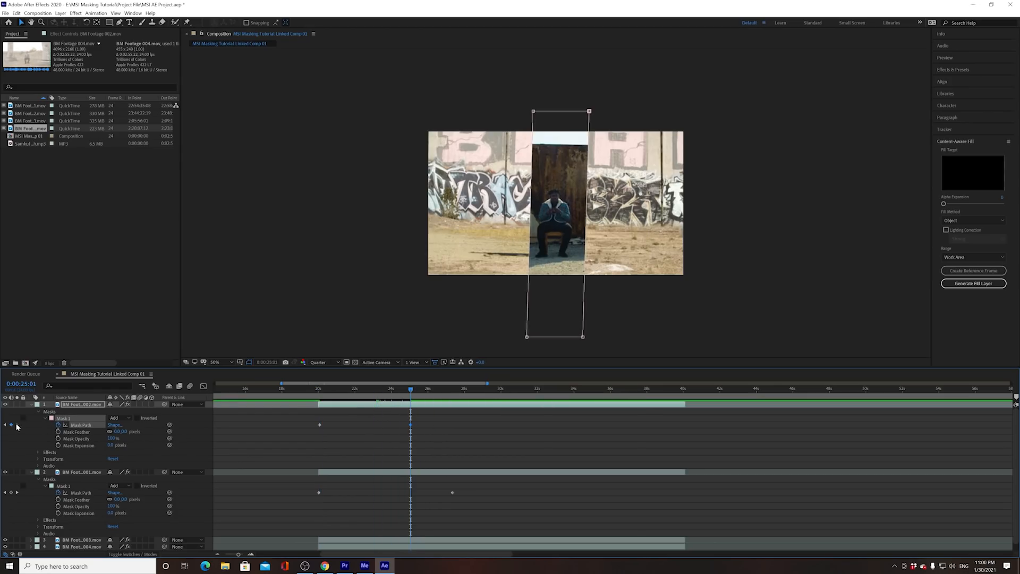
pyautogui.moveTo(526, 338); pyautogui.dragTo(533, 130)
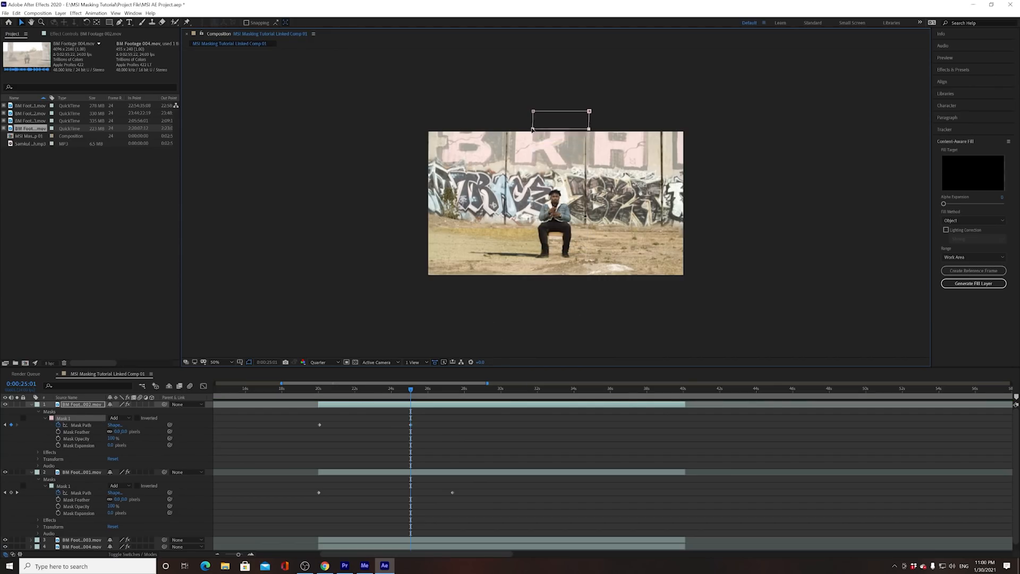
pyautogui.moveTo(410, 390); pyautogui.dragTo(320, 401)
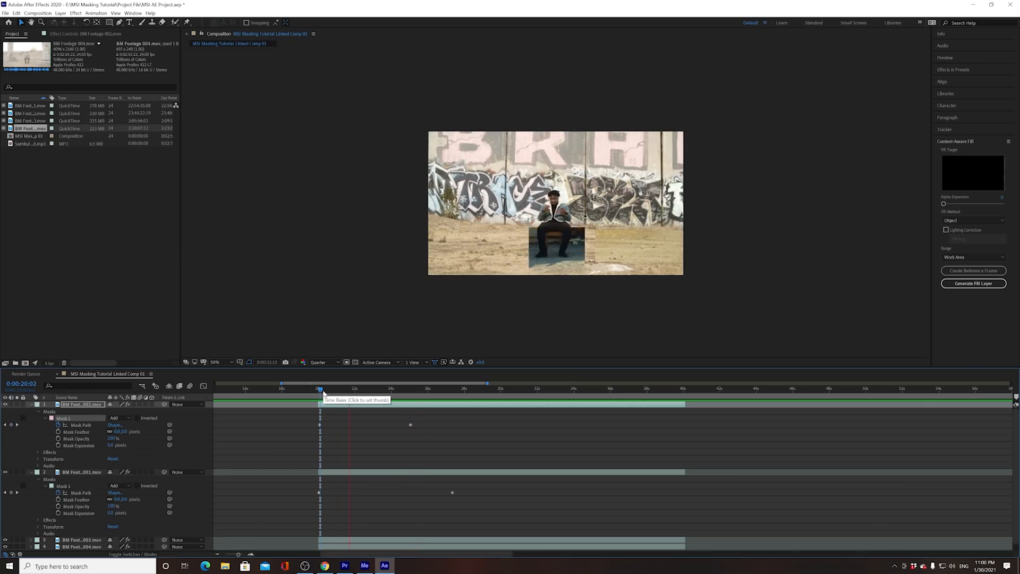
pyautogui.press('space')
# Inspect the BM Footage 002, 001, 003 and 004 layers one at a time at 0:00:22:22.
pyautogui.click(89, 405)
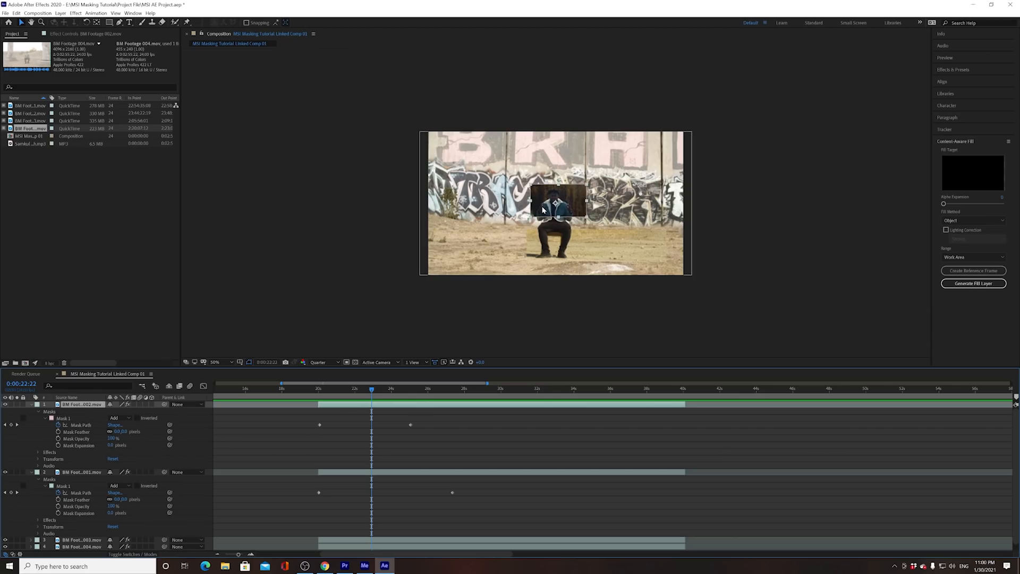
pyautogui.click(83, 472)
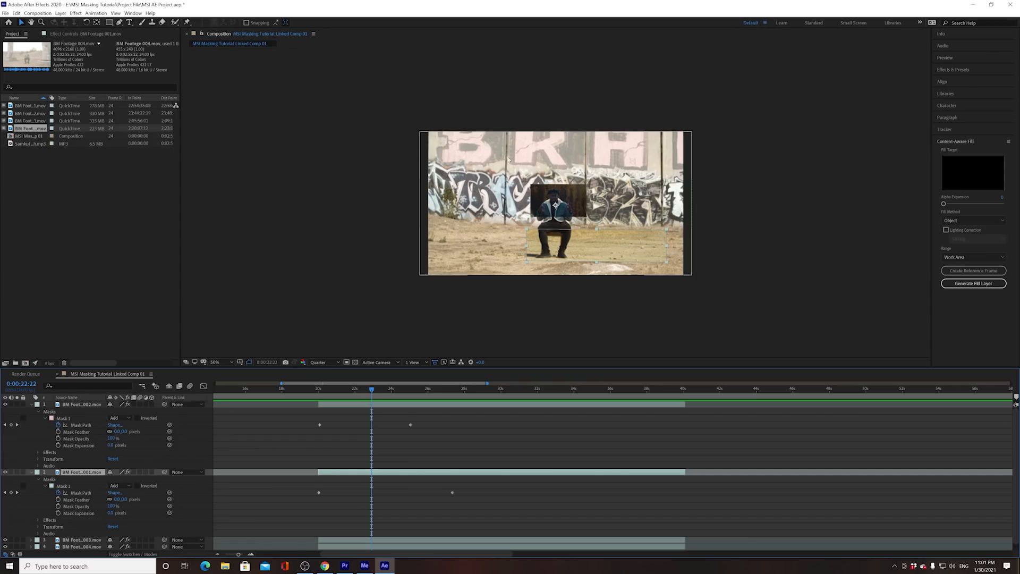
pyautogui.click(249, 540)
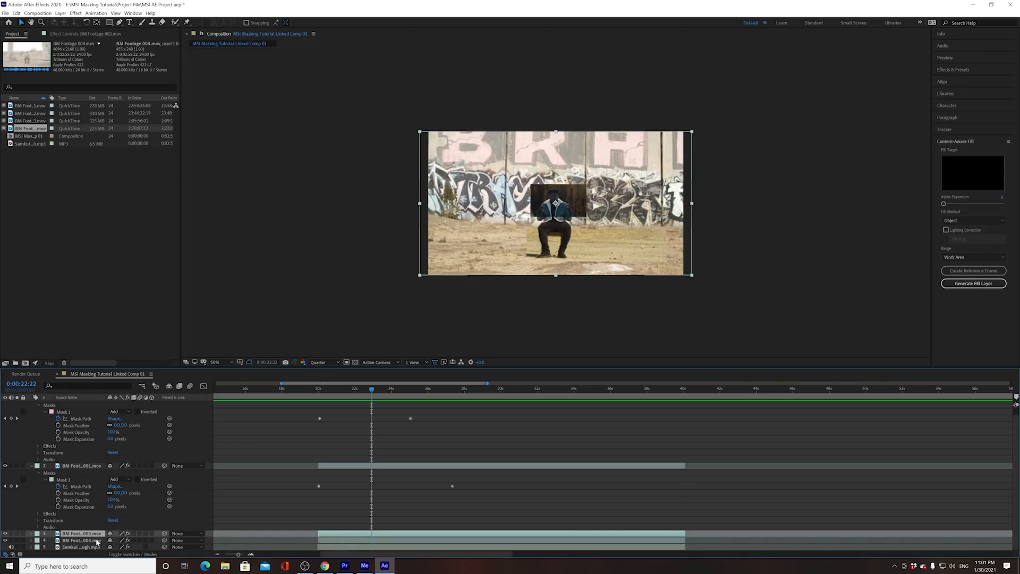
pyautogui.click(96, 541)
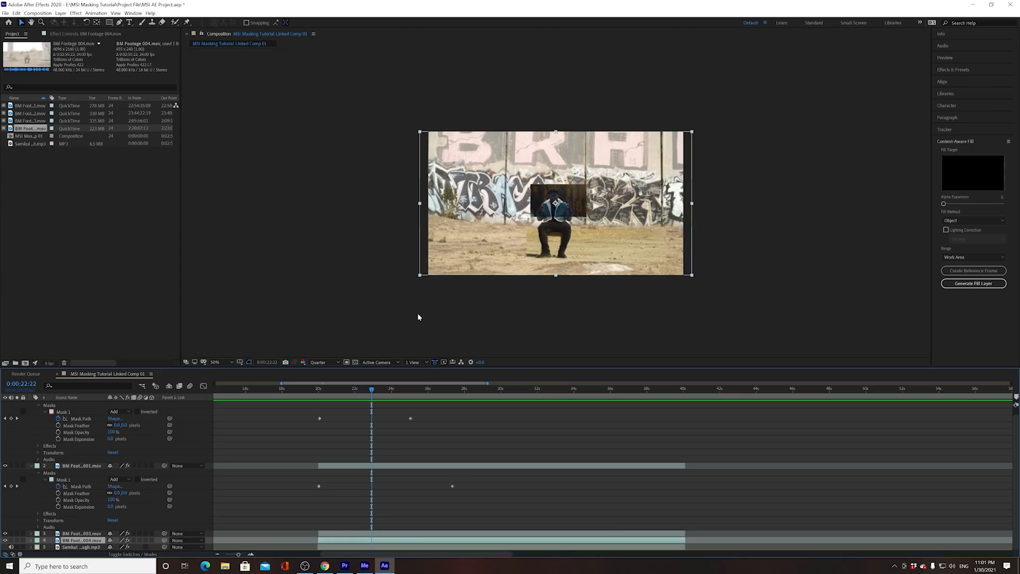
pyautogui.scroll(1, 249, 454)
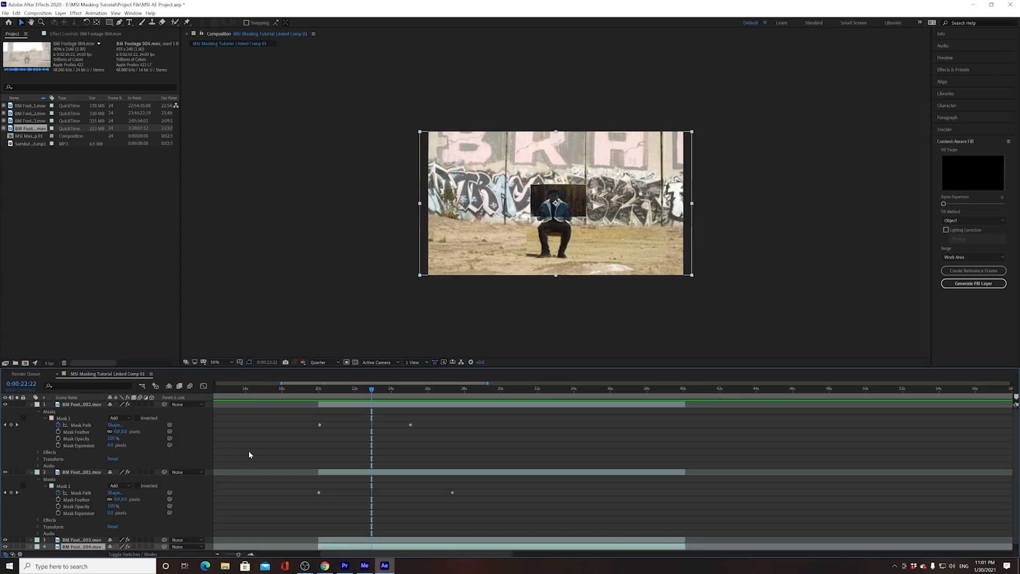
pyautogui.click(331, 406)
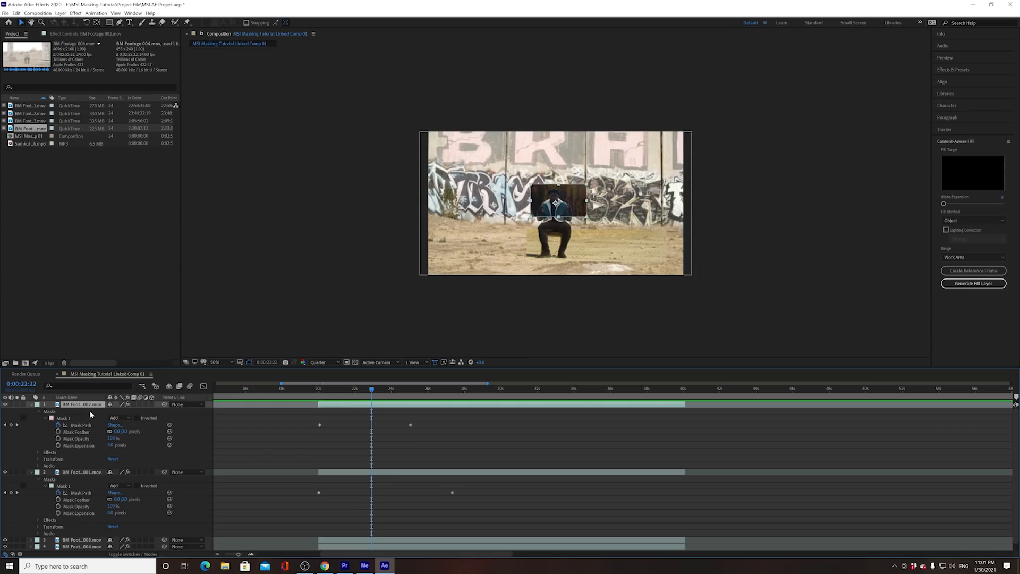
# At 0:00:25:16, draw a second rectangular mask around the man's head on BM Footage 002 and keyframe its path.
pyautogui.click(77, 406)
pyautogui.click(109, 23)
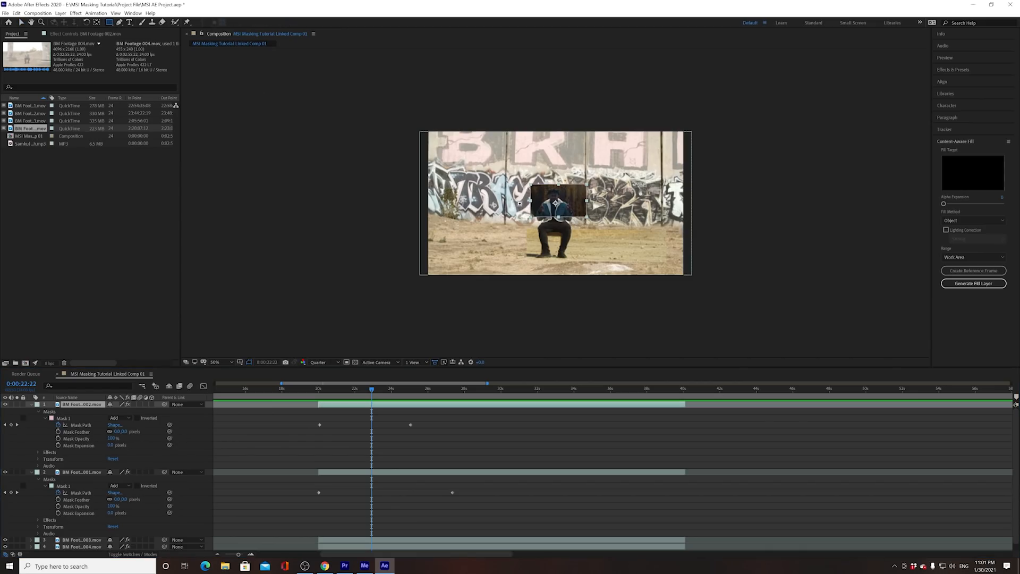
pyautogui.moveTo(394, 391); pyautogui.dragTo(422, 399)
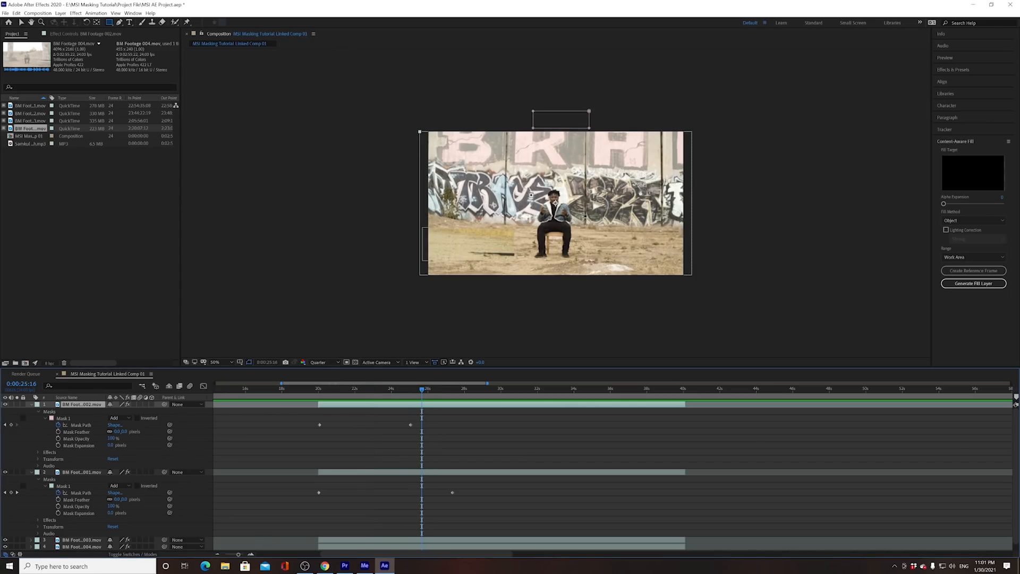
pyautogui.moveTo(525, 184); pyautogui.dragTo(589, 211)
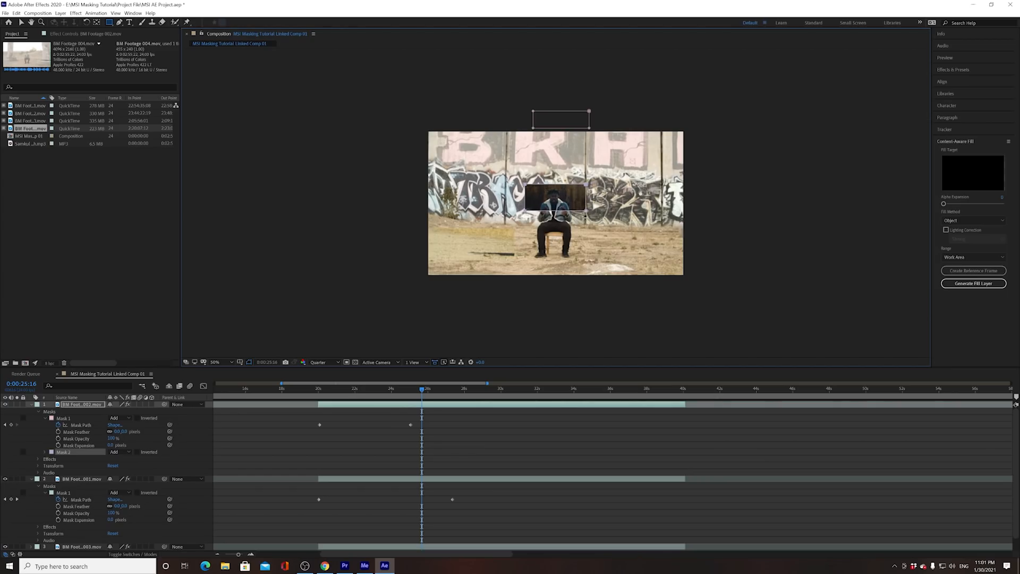
pyautogui.click(46, 452)
pyautogui.click(58, 460)
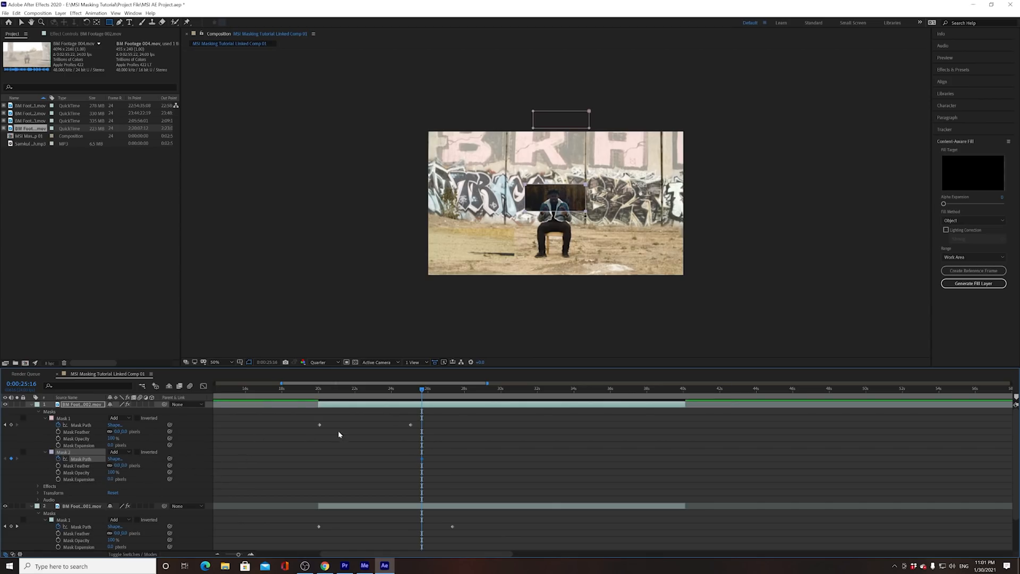
# At 0:00:20:16, bring Mask 2's right and left edges together so the rectangle closes at the man's head.
pyautogui.moveTo(423, 392); pyautogui.dragTo(331, 394)
pyautogui.click(21, 23)
pyautogui.click(594, 215)
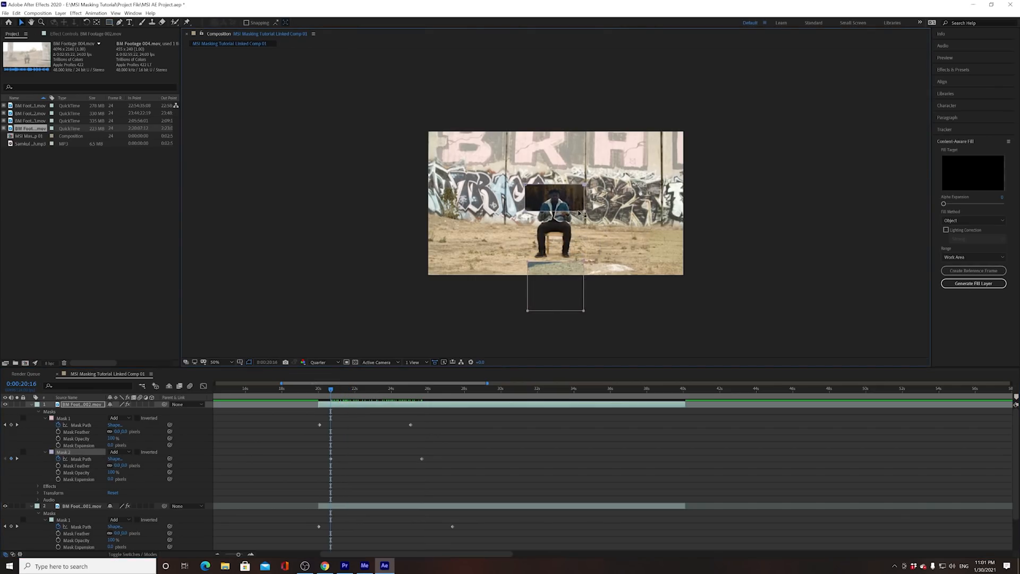
pyautogui.moveTo(582, 213); pyautogui.dragTo(563, 213)
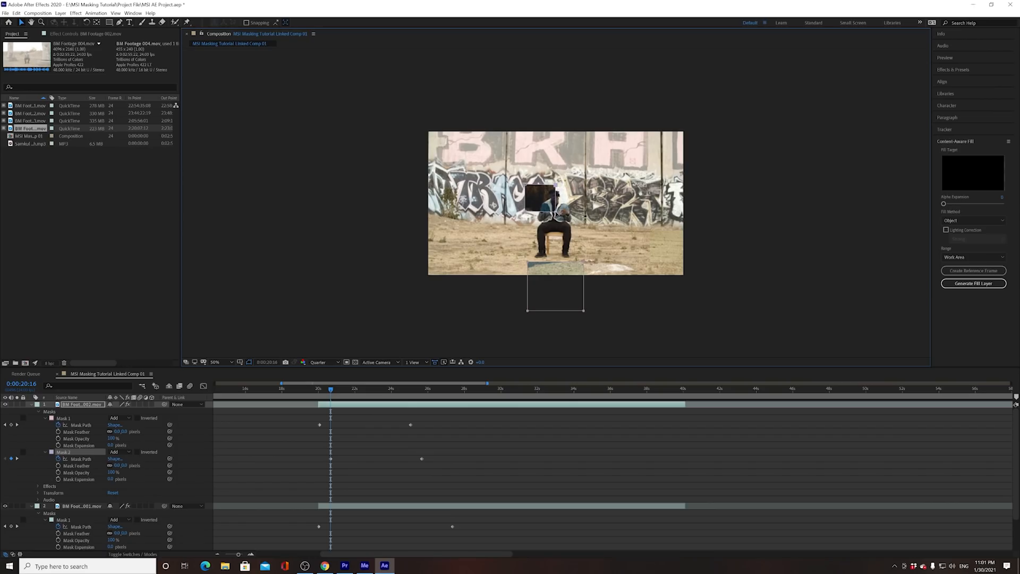
pyautogui.moveTo(502, 178)
pyautogui.mouseDown()
pyautogui.moveTo(541, 213)
pyautogui.moveTo(519, 213)
pyautogui.moveTo(550, 213)
pyautogui.mouseUp()
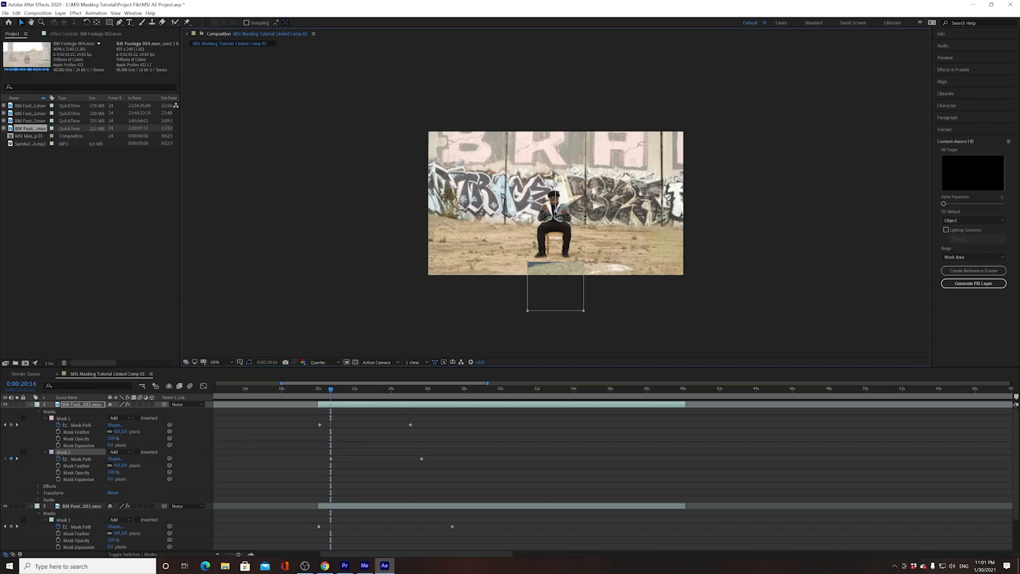
# Scrub through Mask 2's opening and preview both masks from 0:00:19:20.
pyautogui.moveTo(332, 392); pyautogui.dragTo(365, 407)
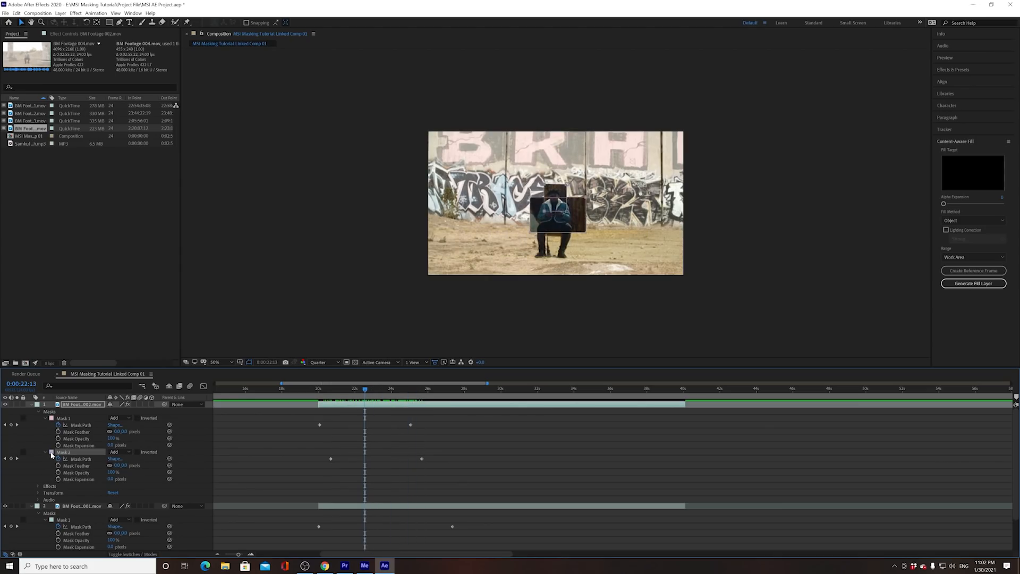
pyautogui.moveTo(364, 392)
pyautogui.mouseDown()
pyautogui.moveTo(329, 392)
pyautogui.moveTo(383, 392)
pyautogui.mouseUp()
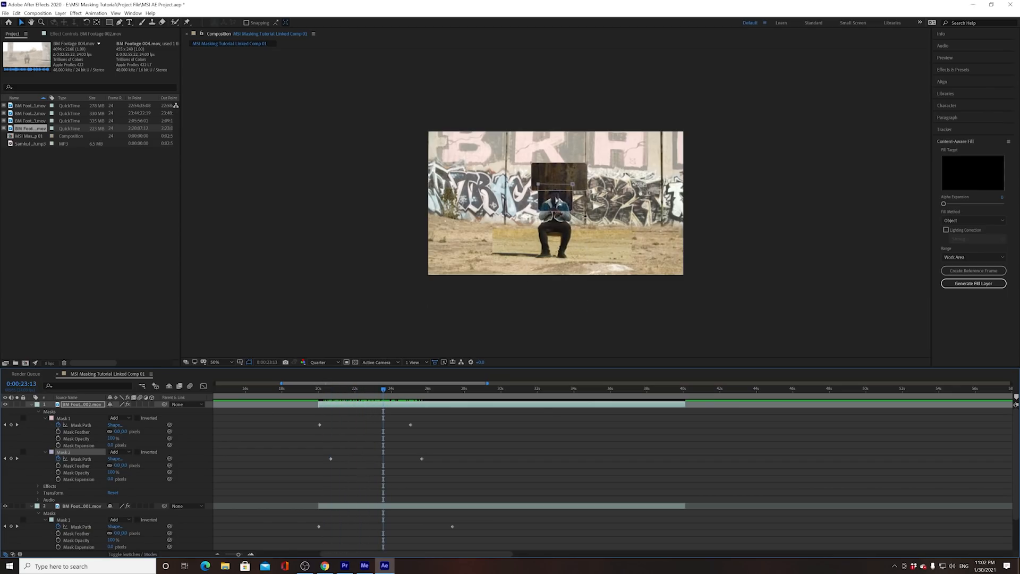
pyautogui.moveTo(383, 409); pyautogui.dragTo(316, 404)
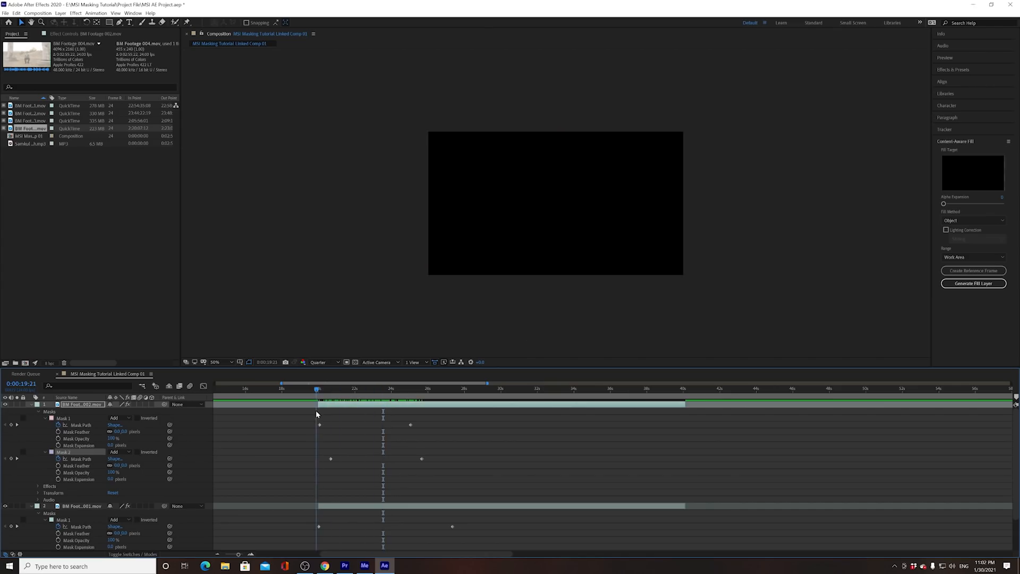
pyautogui.press('space')
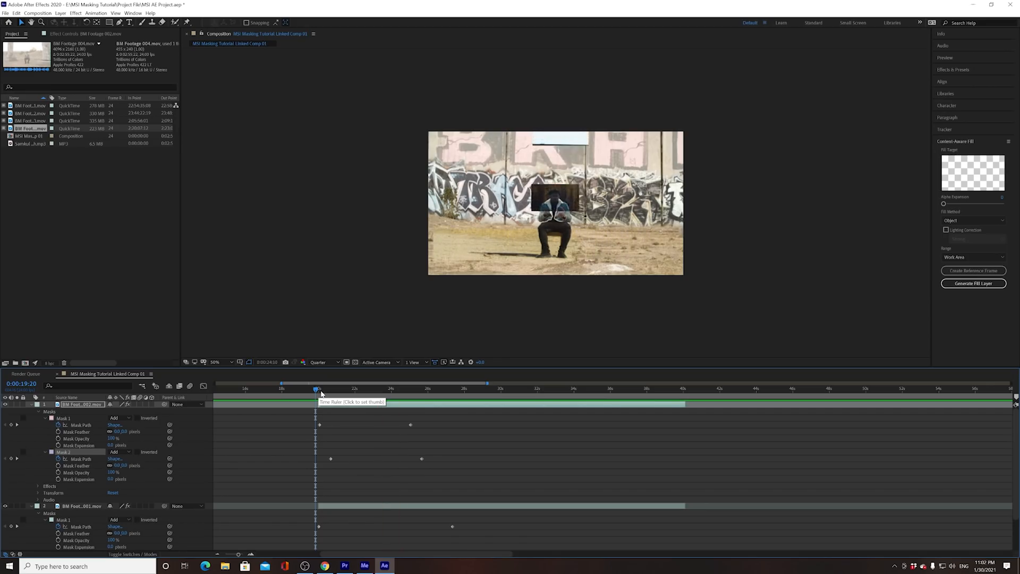
# Speed up Mask 2's opening by moving its end keyframe closer to the first, and preview from 0:00:20:13.
pyautogui.moveTo(422, 457); pyautogui.dragTo(380, 458)
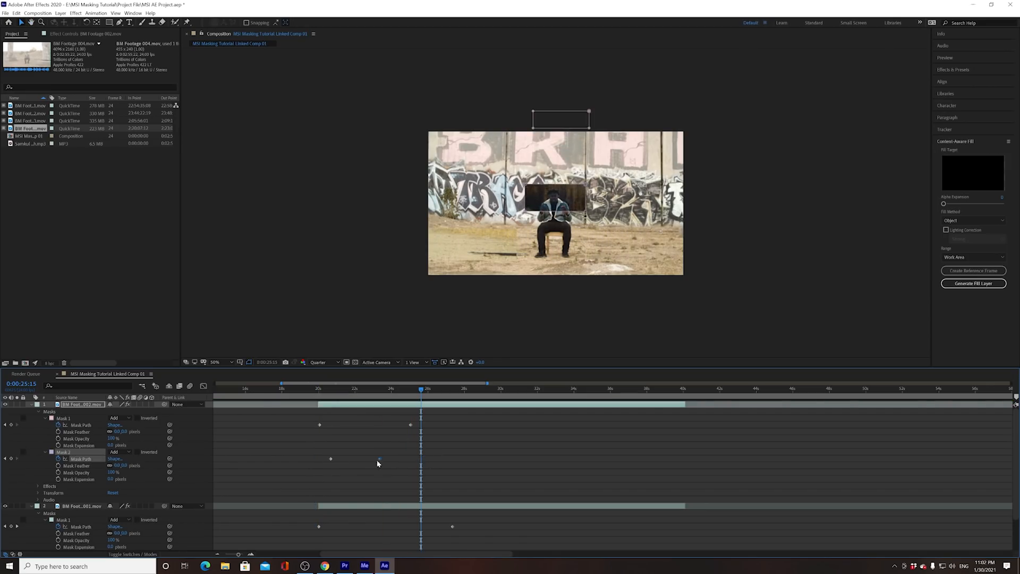
pyautogui.click(328, 388)
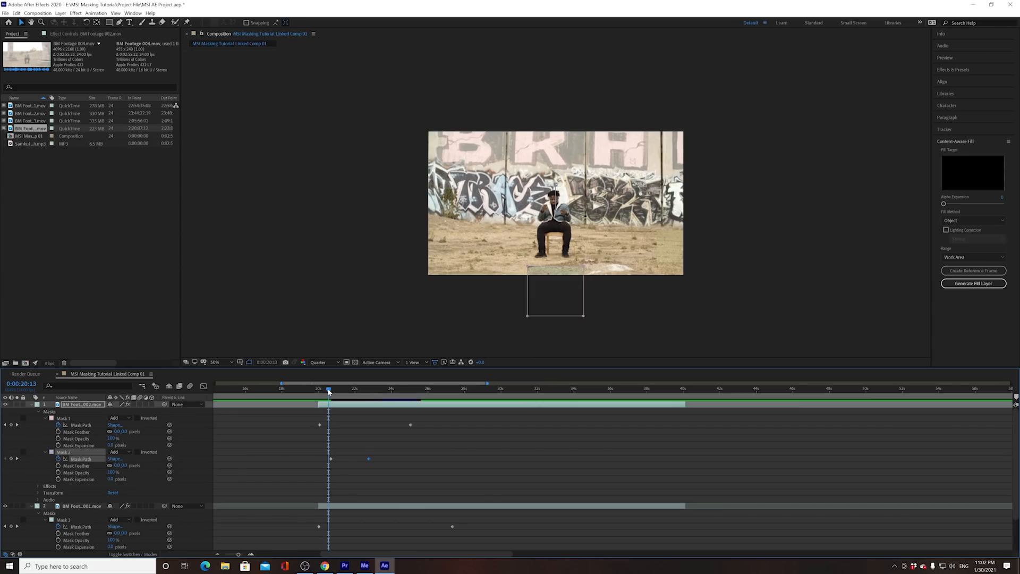
pyautogui.press('space')
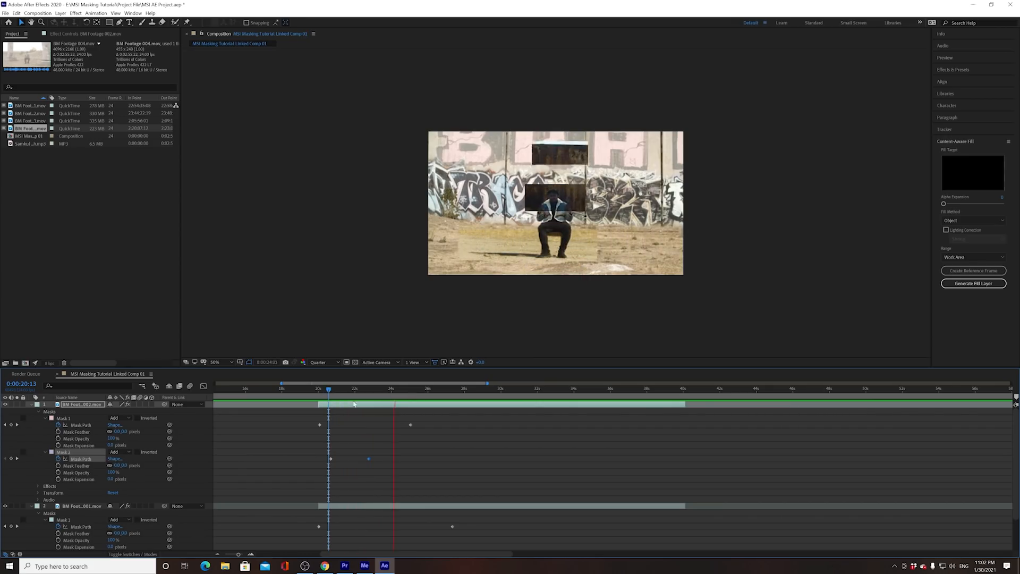
# Shift both Mask 2 keyframes to start just after Mask 1's last keyframe, and preview from 0:00:24:05.
pyautogui.moveTo(382, 449); pyautogui.dragTo(413, 459)
pyautogui.click(396, 389)
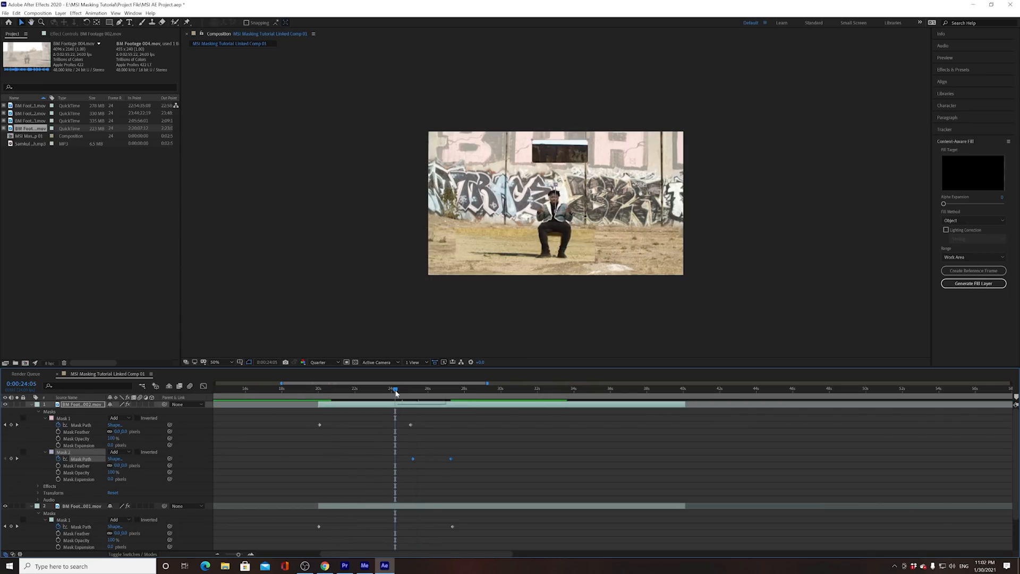
pyautogui.press('space')
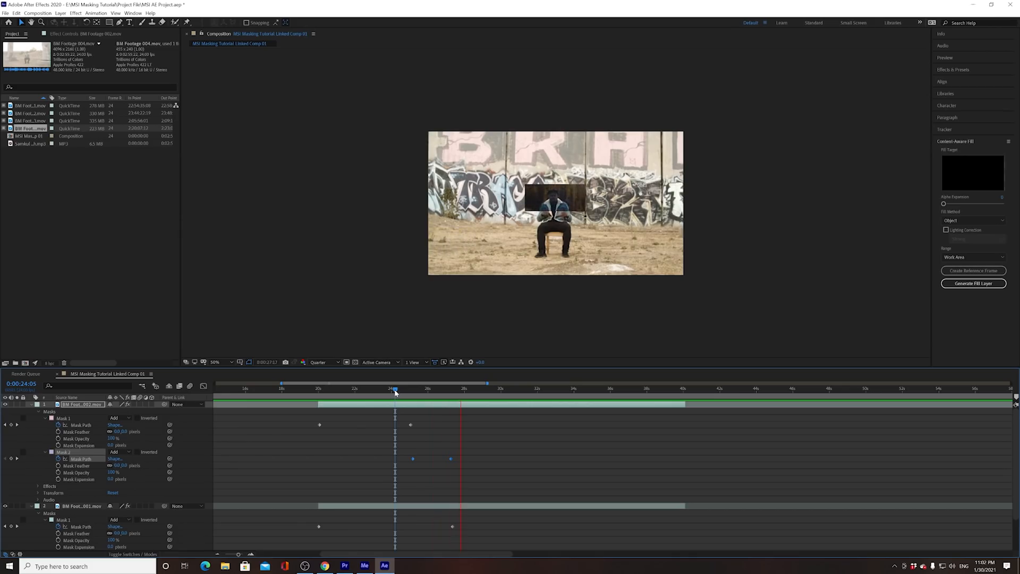
# Replay Mask 2's opening from 0:00:25:00 and go to 0:00:26:18.
pyautogui.moveTo(422, 399); pyautogui.dragTo(439, 402)
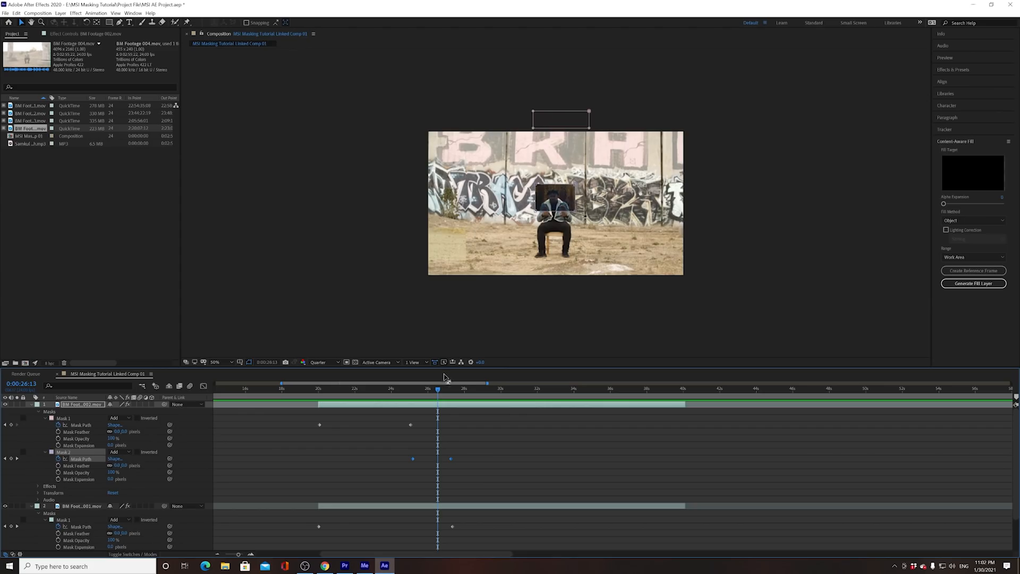
pyautogui.press('j')
pyautogui.press('j')
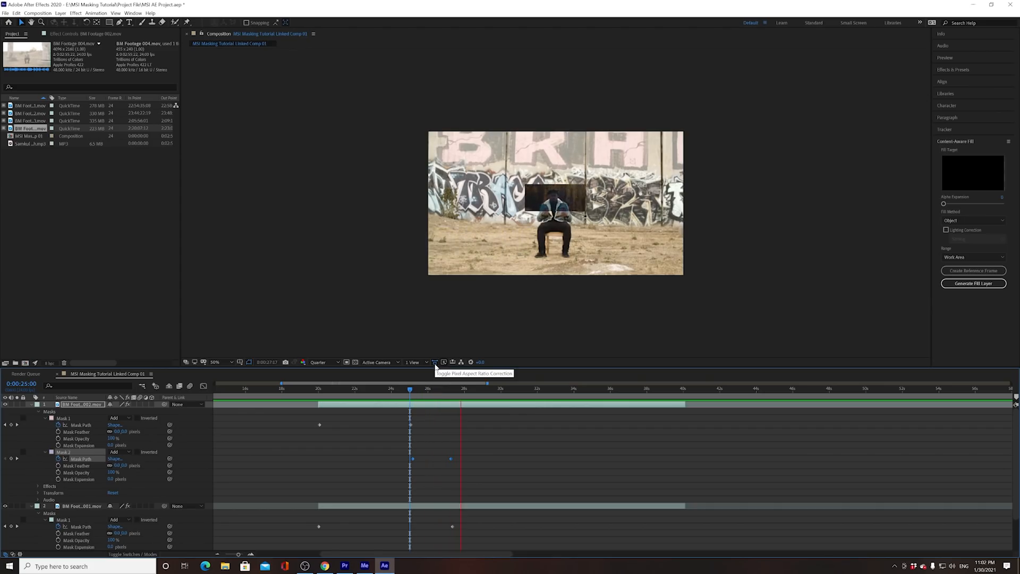
pyautogui.press('space')
pyautogui.click(441, 389)
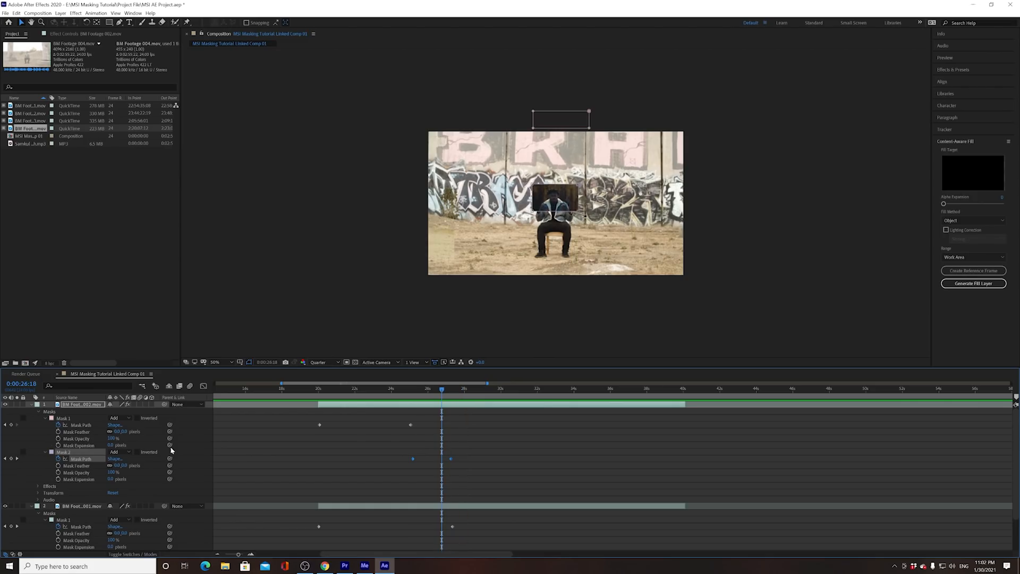
# Raise Mask 2 slightly above the seated man at its last path keyframe, 0:00:27:06.
pyautogui.click(17, 459)
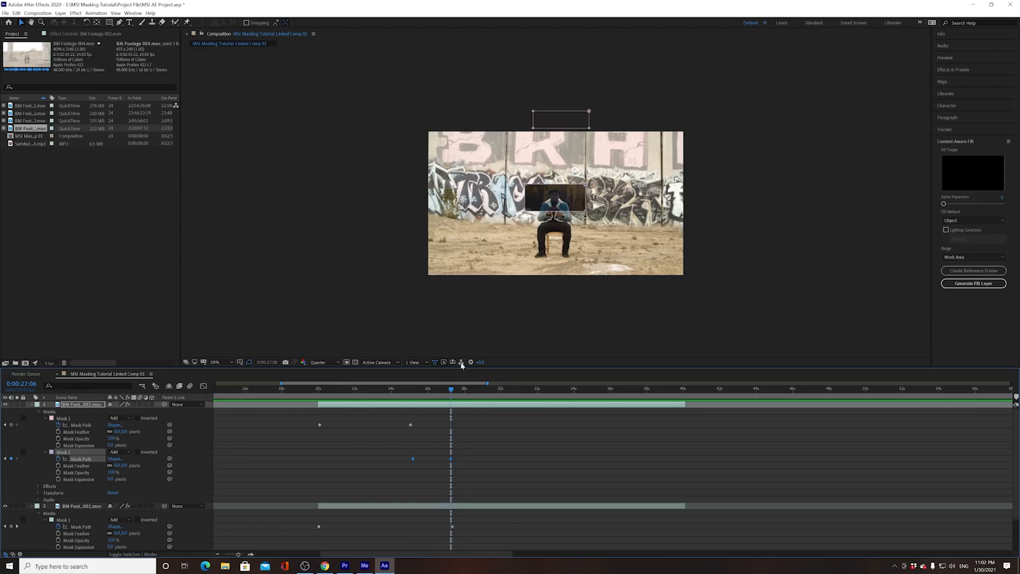
pyautogui.click(604, 222)
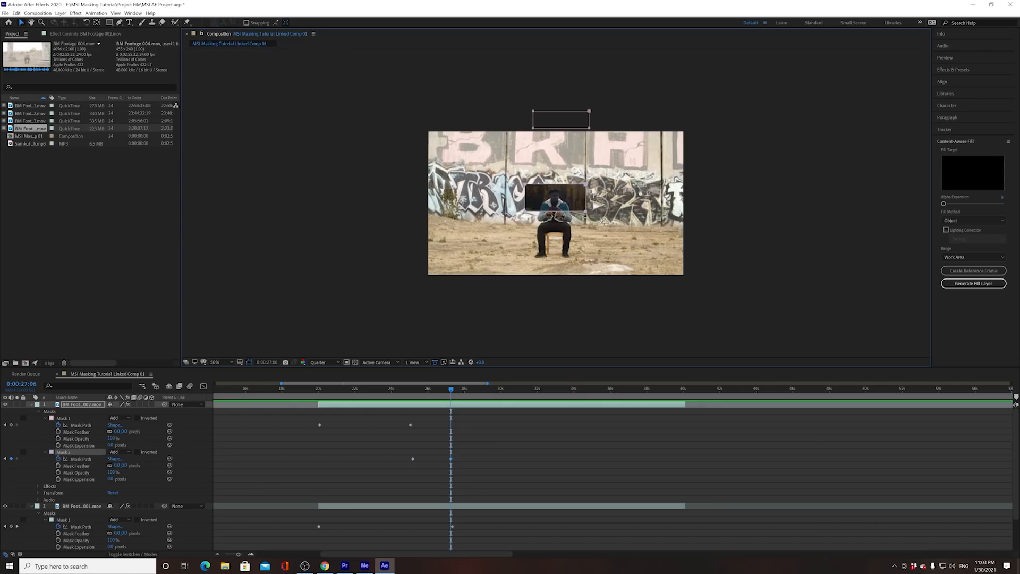
pyautogui.moveTo(587, 212); pyautogui.dragTo(588, 207)
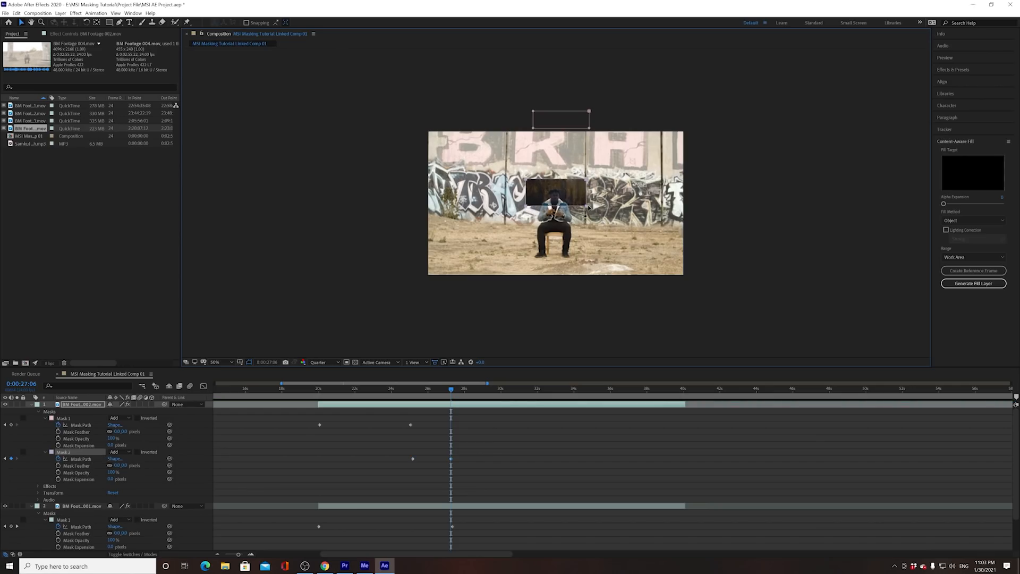
# Delete Mask 2's first Mask Path keyframe and add a new one at 0:00:25:05.
pyautogui.click(445, 391)
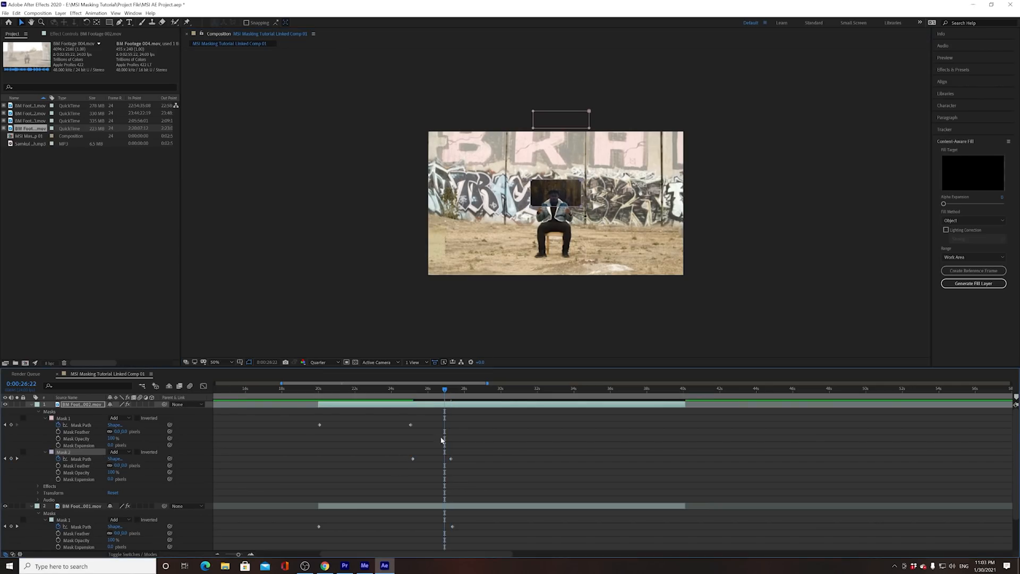
pyautogui.moveTo(406, 453); pyautogui.dragTo(423, 467)
pyautogui.press('Delete')
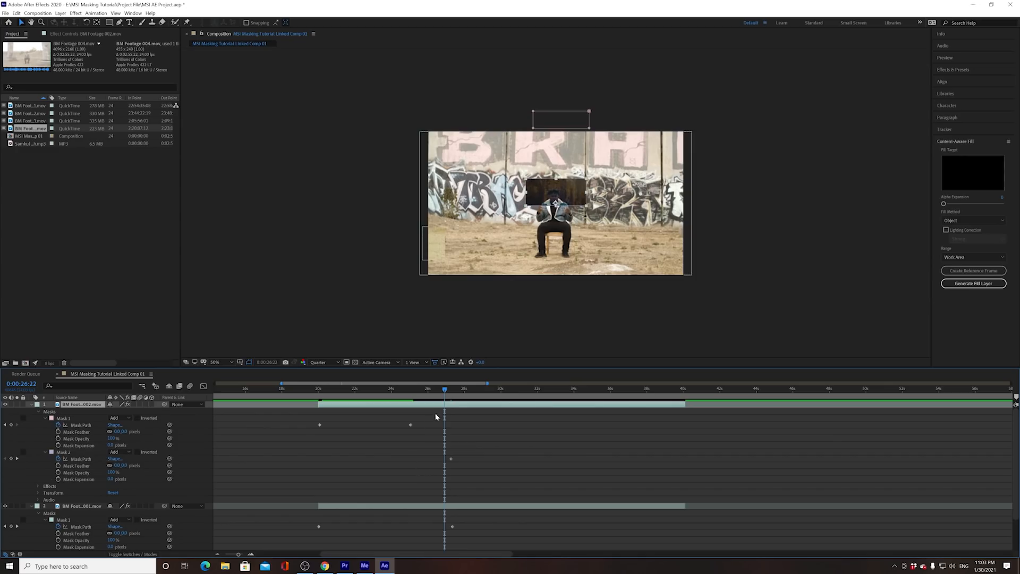
pyautogui.moveTo(433, 394); pyautogui.dragTo(413, 398)
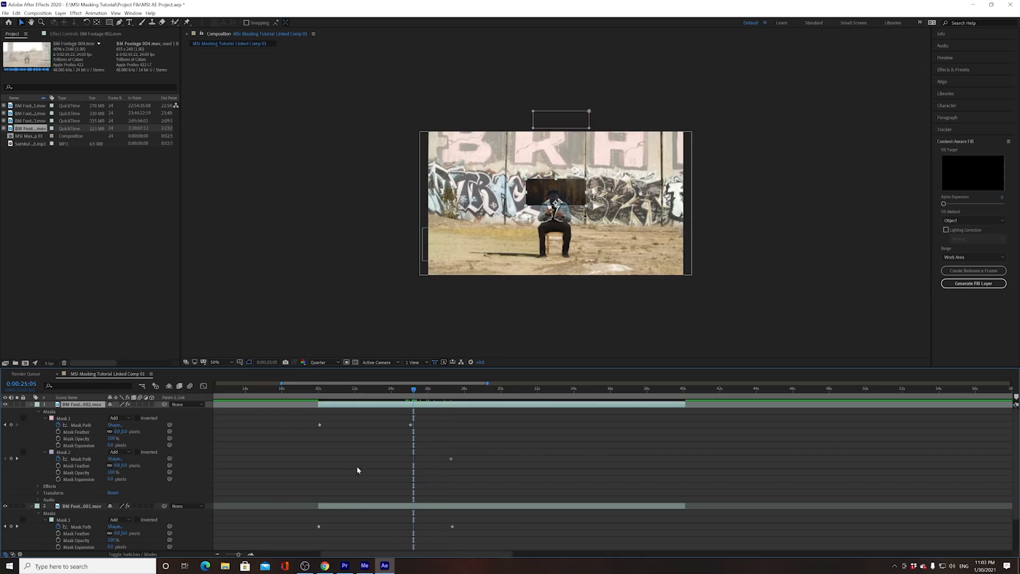
pyautogui.click(11, 459)
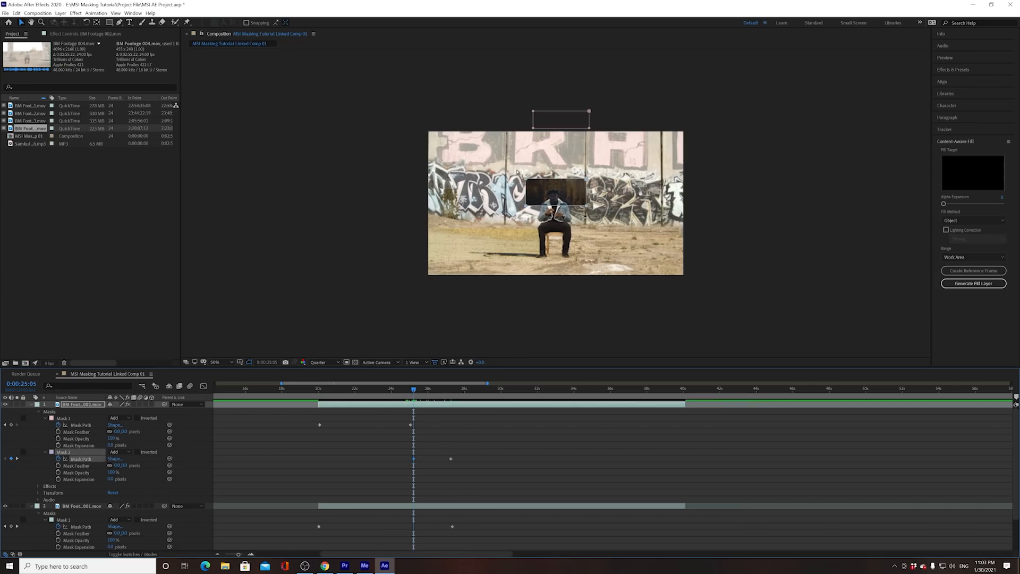
# Collapse Mask 2 at 0:00:25:05 into a thin vertical line over the man's head by bringing both sides to its centre.
pyautogui.moveTo(550, 221)
pyautogui.mouseDown()
pyautogui.moveTo(535, 206)
pyautogui.moveTo(546, 206)
pyautogui.moveTo(523, 213)
pyautogui.moveTo(543, 213)
pyautogui.mouseUp()
pyautogui.scroll(1, 543, 208)
pyautogui.scroll(1, 543, 208)
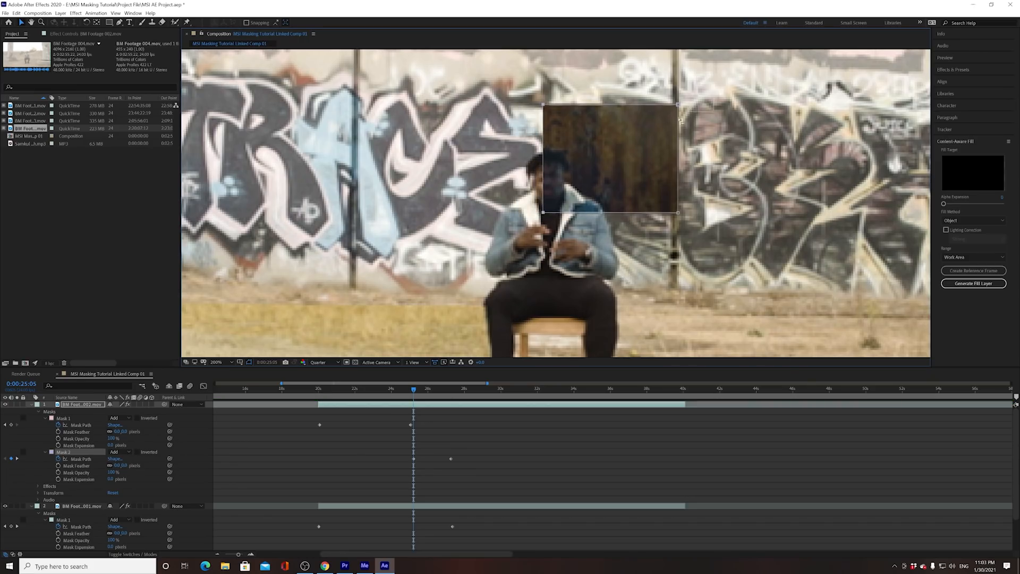
pyautogui.moveTo(677, 213); pyautogui.dragTo(551, 214)
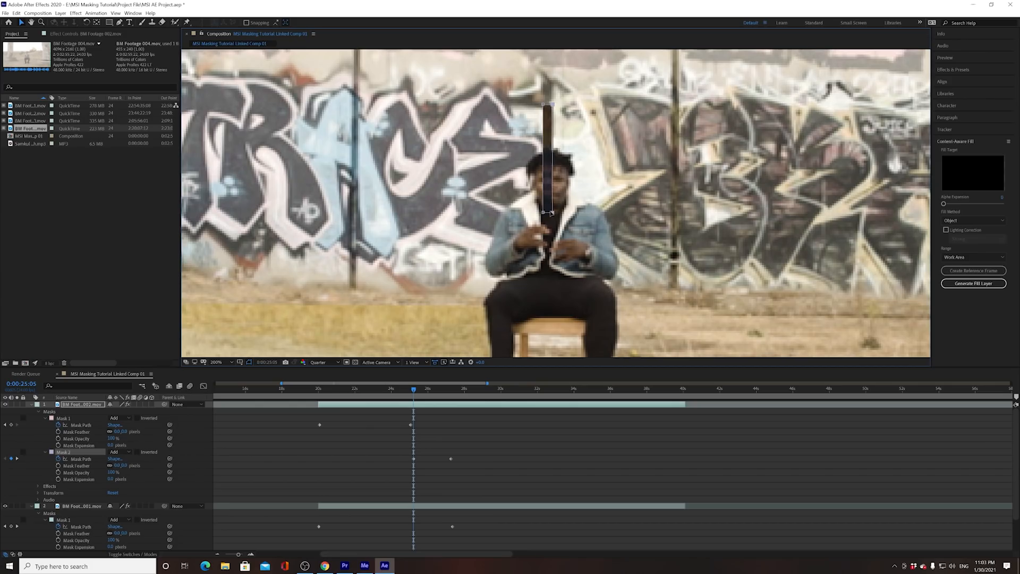
pyautogui.moveTo(532, 99); pyautogui.dragTo(553, 214)
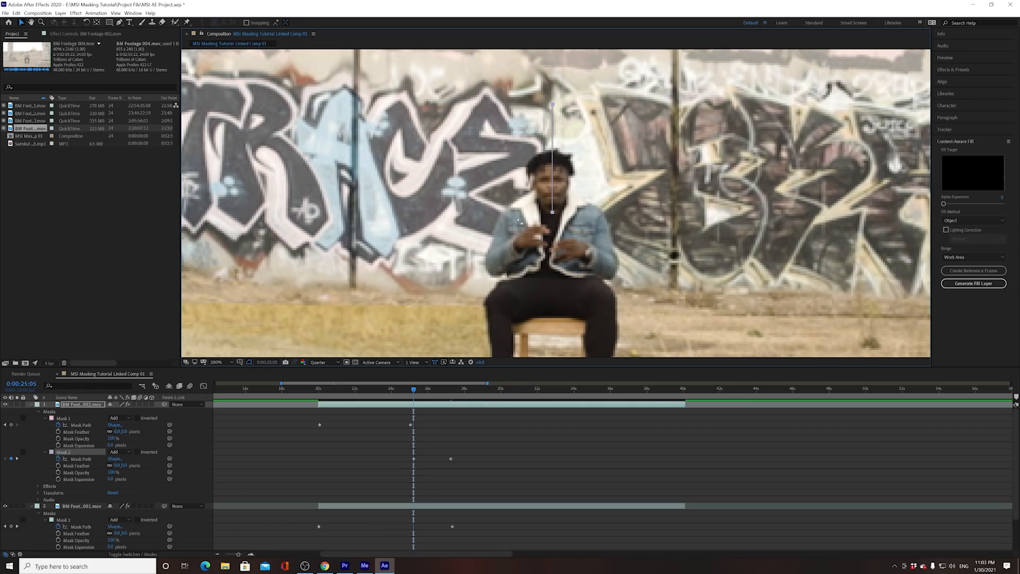
# Check Mask 2 opening from the centre line and preview the animation from 0:00:23:11.
pyautogui.moveTo(413, 393)
pyautogui.mouseDown()
pyautogui.moveTo(453, 394)
pyautogui.moveTo(414, 400)
pyautogui.mouseUp()
pyautogui.scroll(-1, 466, 273)
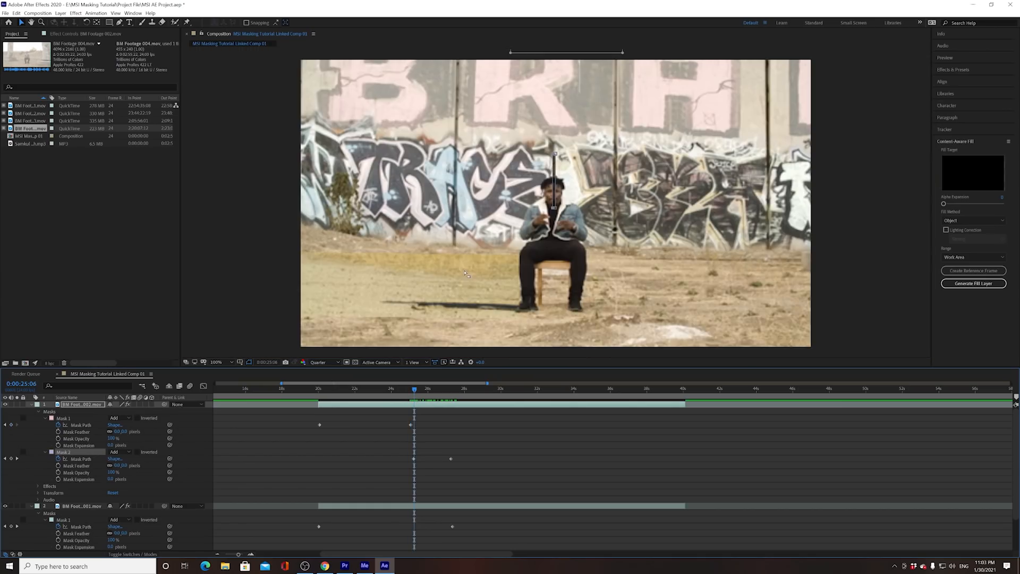
pyautogui.click(382, 390)
pyautogui.press('space')
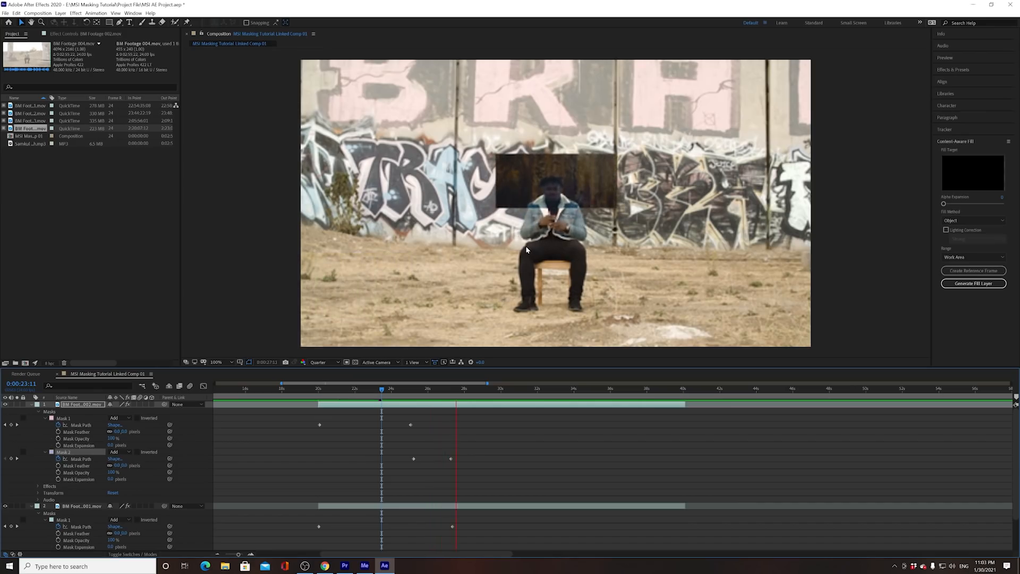
pyautogui.press('space')
# Keyframe Mask 2's opacity at 100% at 0:00:25:05 and 0% at 0:00:24:19.
pyautogui.click(414, 392)
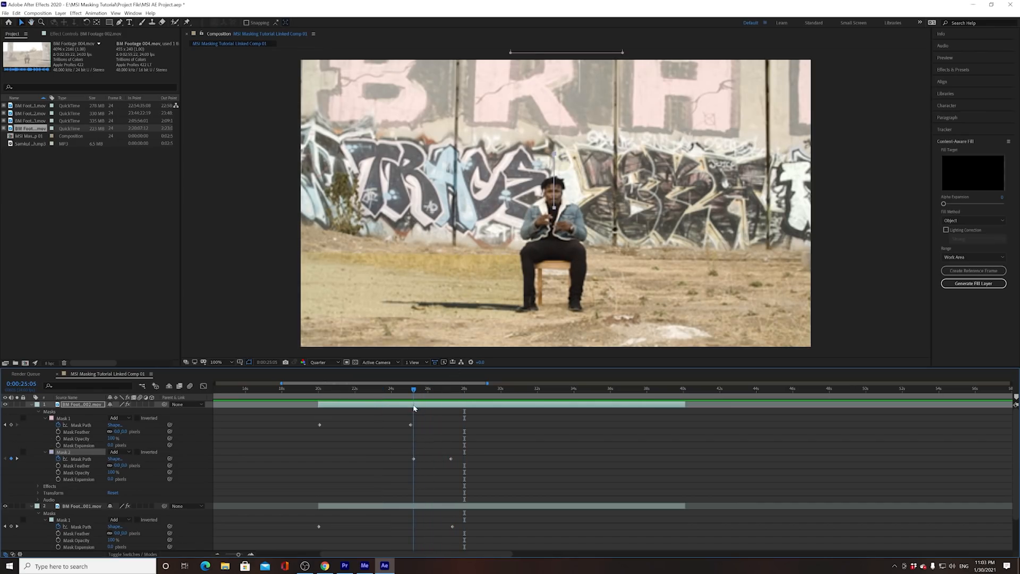
pyautogui.click(58, 472)
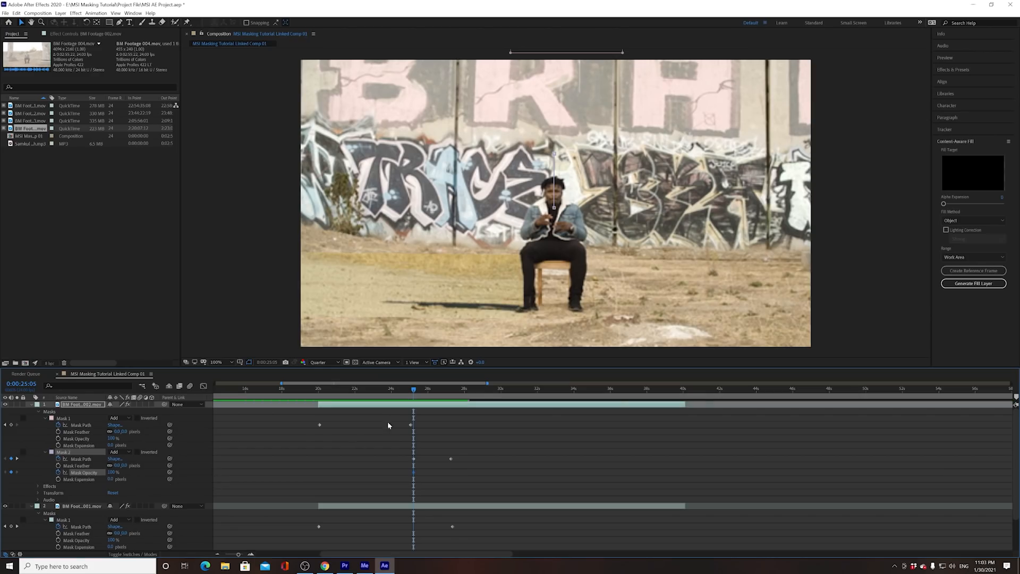
pyautogui.moveTo(414, 391); pyautogui.dragTo(407, 392)
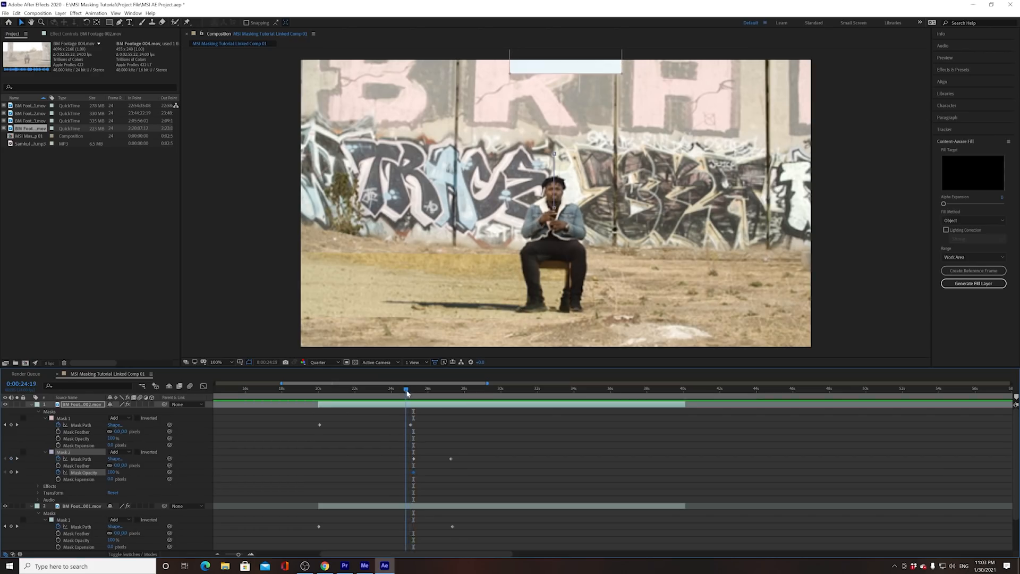
pyautogui.click(12, 472)
pyautogui.moveTo(111, 471); pyautogui.dragTo(59, 471)
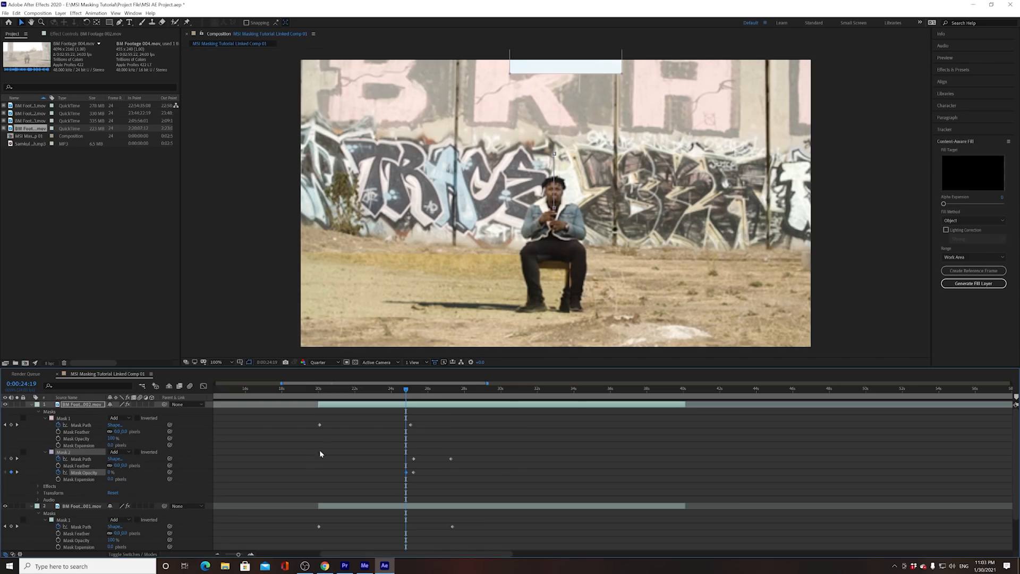
# Preview Mask 2's opacity fade and opening from 0:00:22:13 and again from 0:00:20:02.
pyautogui.click(366, 400)
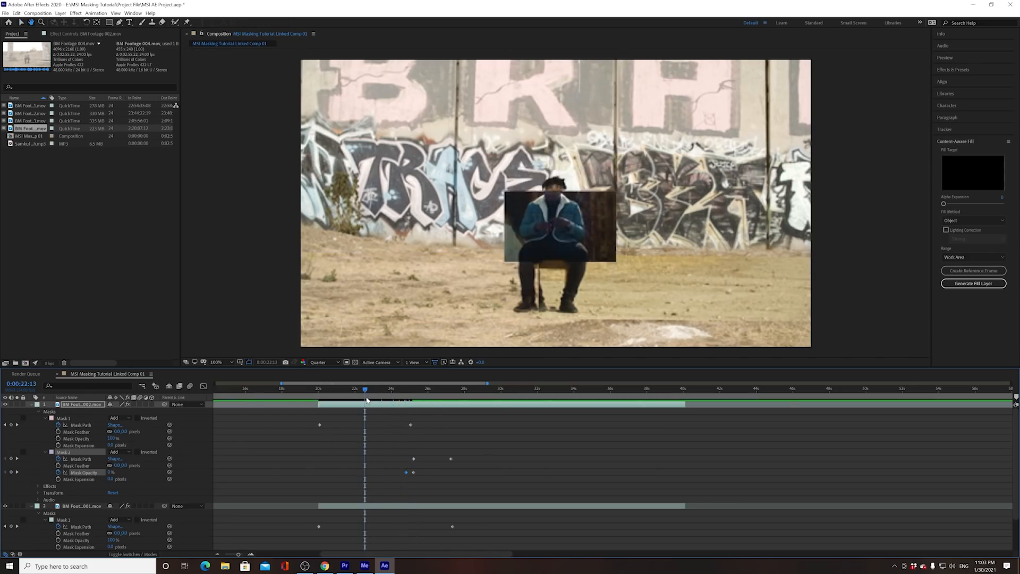
pyautogui.press('space')
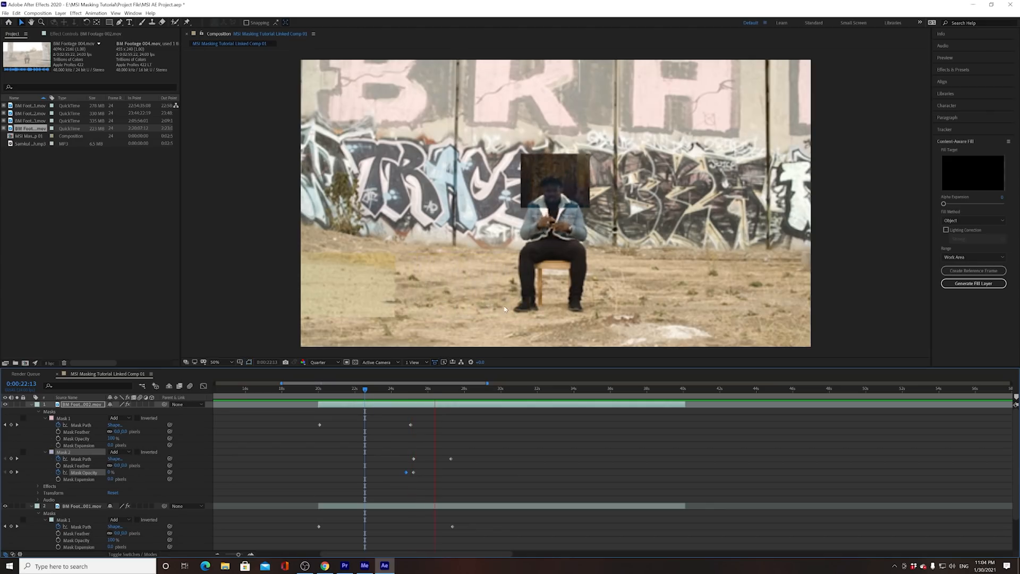
pyautogui.press(',')
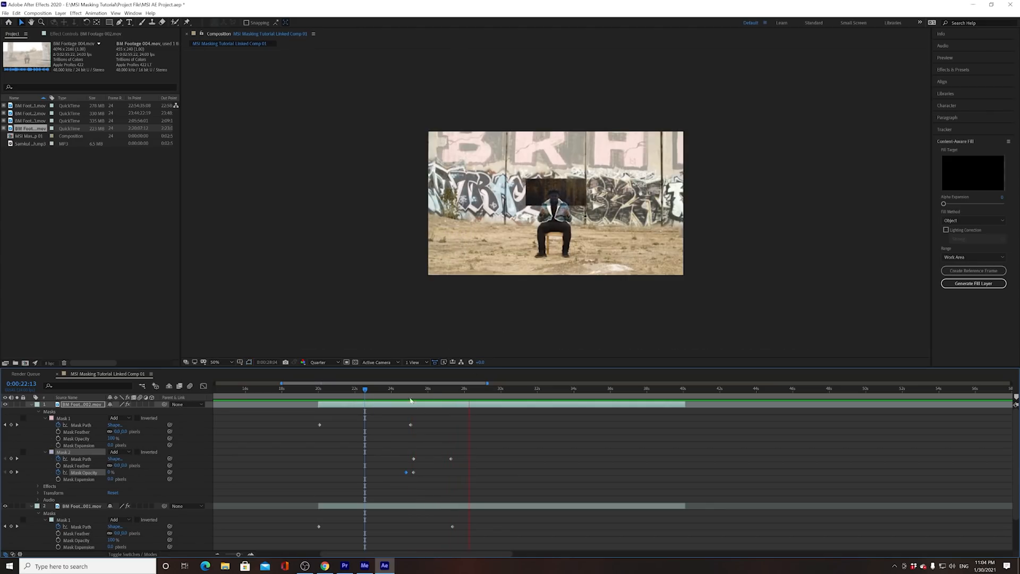
pyautogui.click(319, 390)
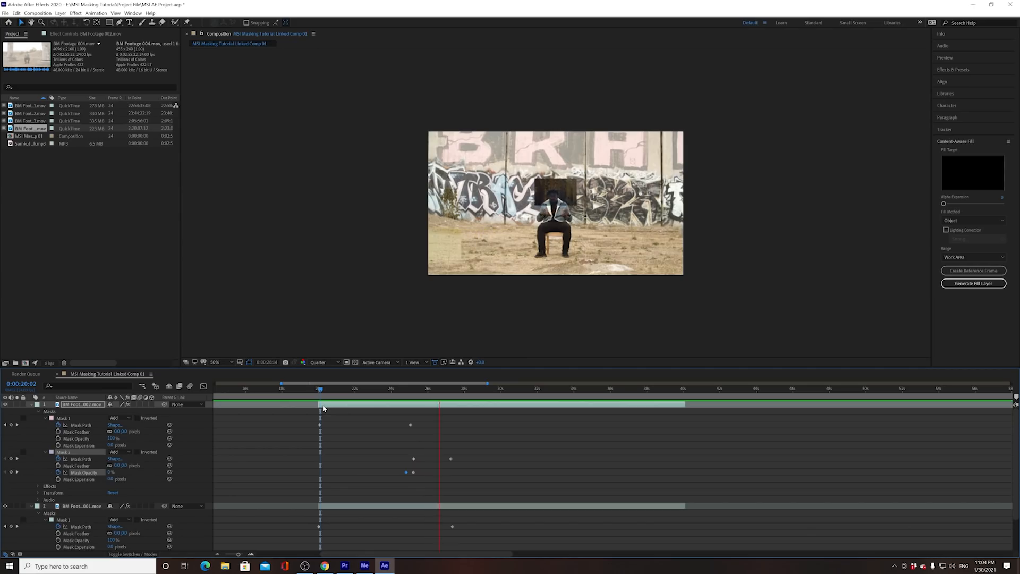
# Try to slide Mask 2 off the frame's right side at 0:00:39:22, and preview from 0:00:20:21.
pyautogui.moveTo(416, 398); pyautogui.dragTo(682, 393)
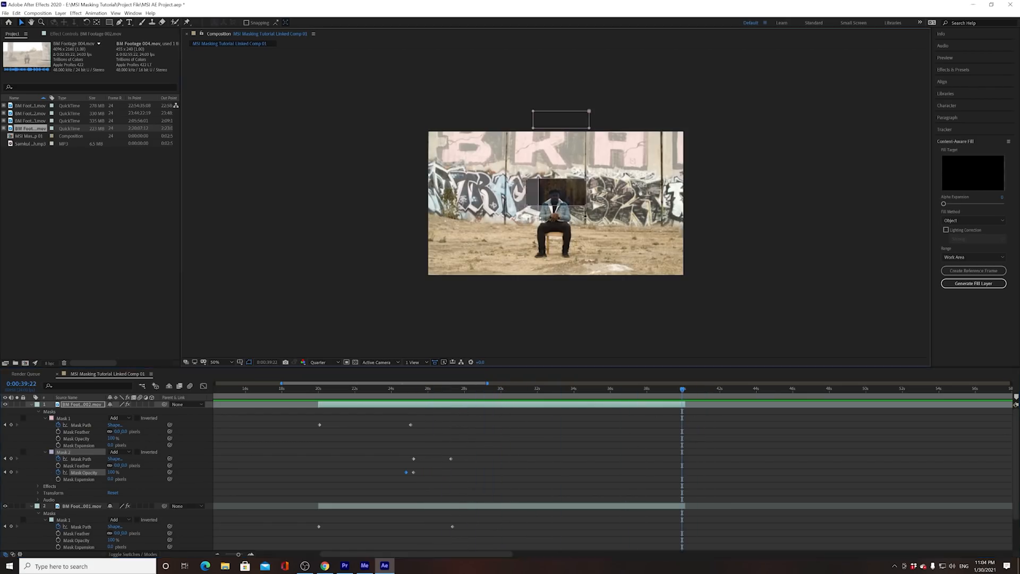
pyautogui.moveTo(529, 207); pyautogui.dragTo(554, 203)
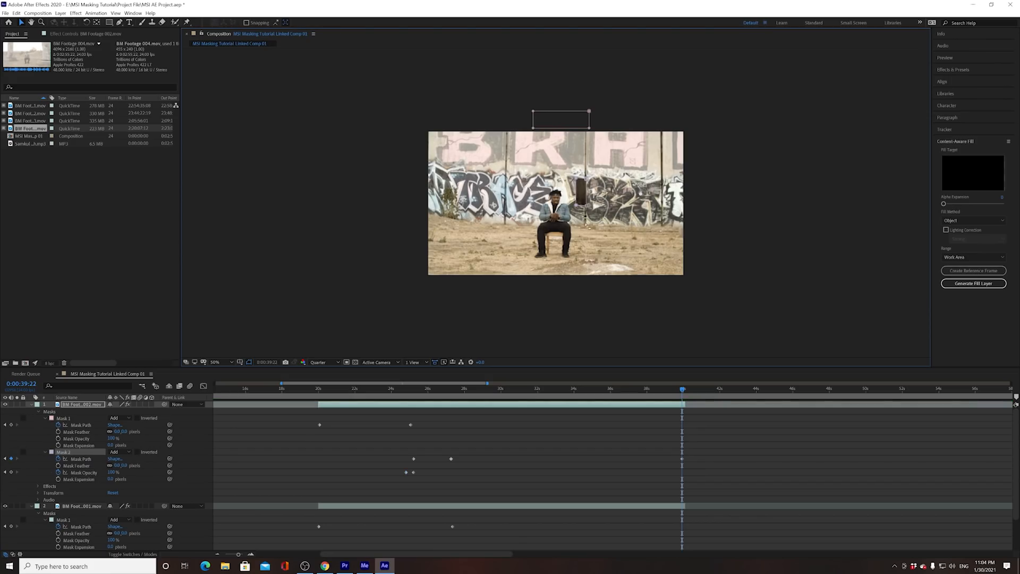
pyautogui.moveTo(587, 207); pyautogui.dragTo(702, 209)
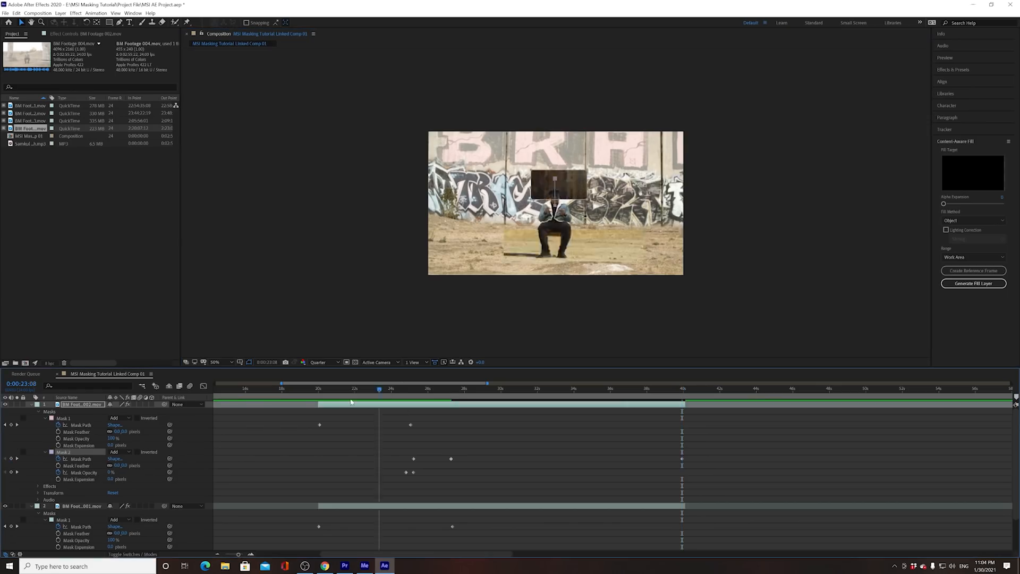
pyautogui.click(334, 389)
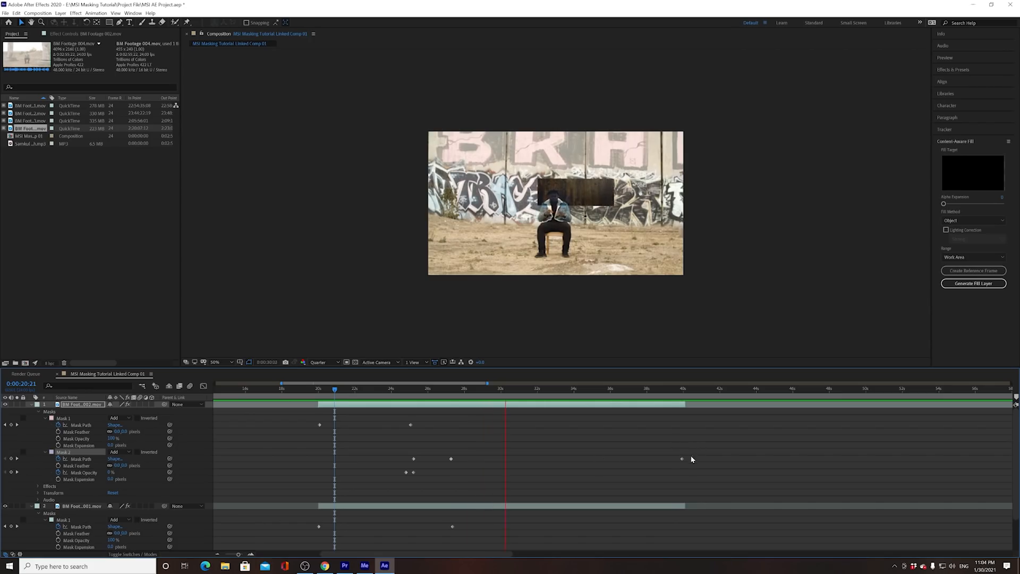
# Move Mask 2's last path keyframe to about 28 seconds and preview the exit from 0:00:25:02.
pyautogui.moveTo(683, 458); pyautogui.dragTo(468, 460)
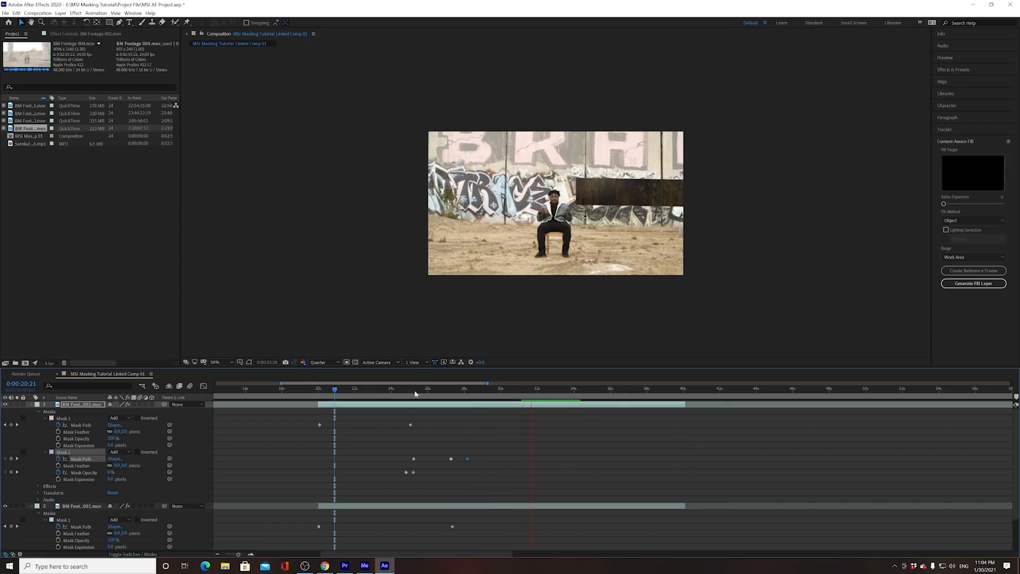
pyautogui.click(411, 392)
pyautogui.press('space')
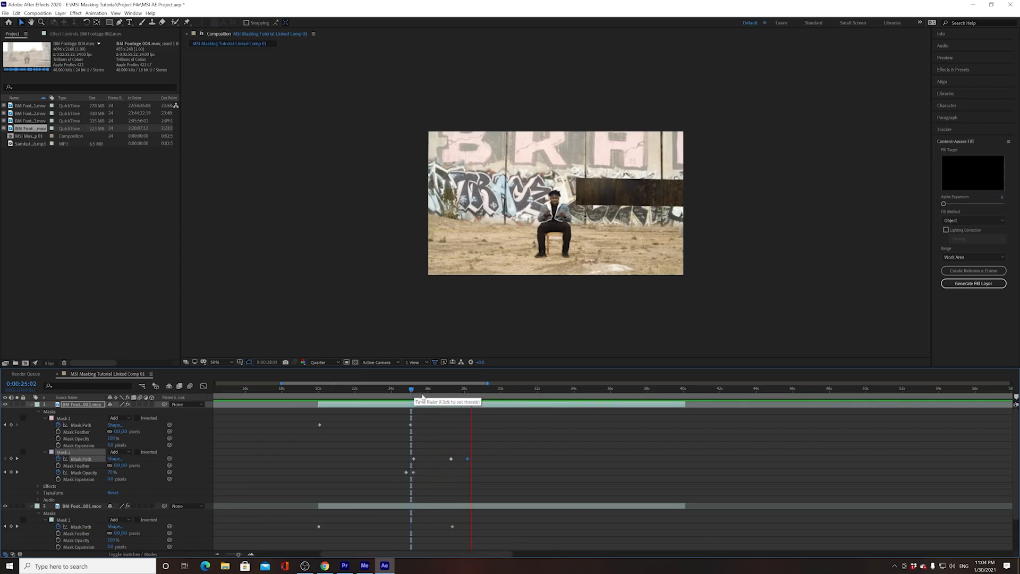
# Move Mask 2's last path keyframe past 30 seconds, preview from 0:00:24:19, and delete that keyframe.
pyautogui.moveTo(467, 459); pyautogui.dragTo(512, 458)
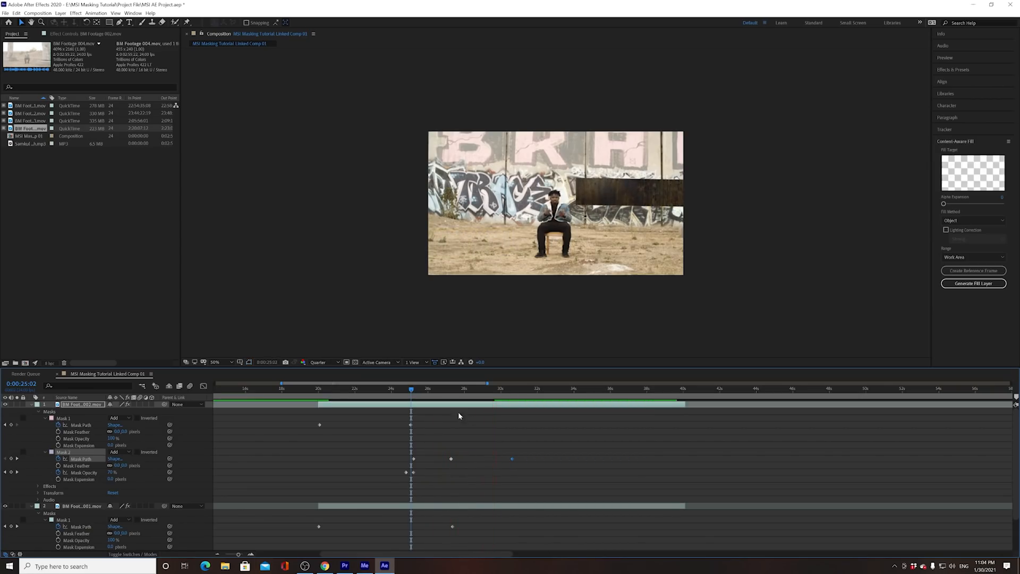
pyautogui.press('j')
pyautogui.press('space')
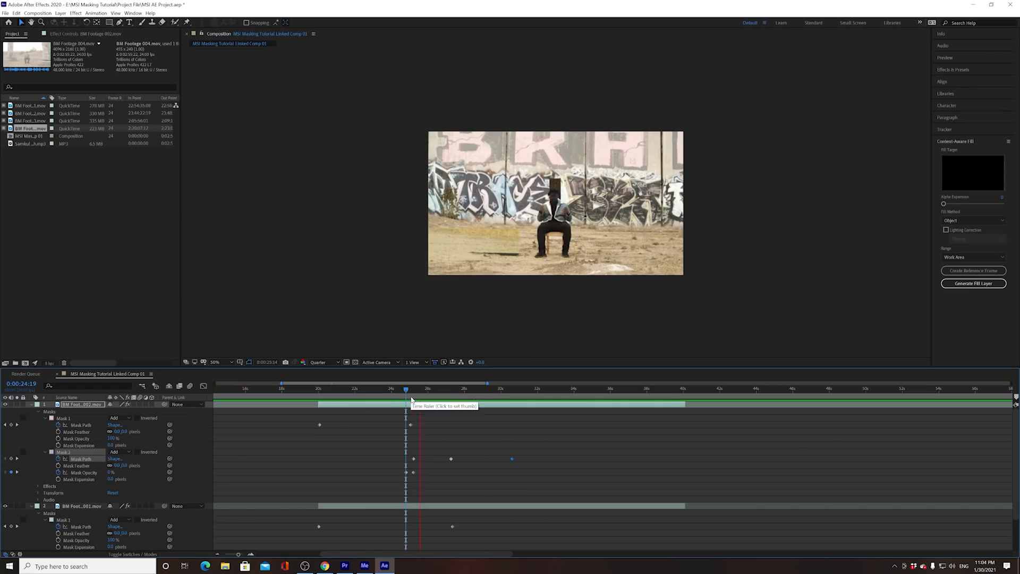
pyautogui.press('space')
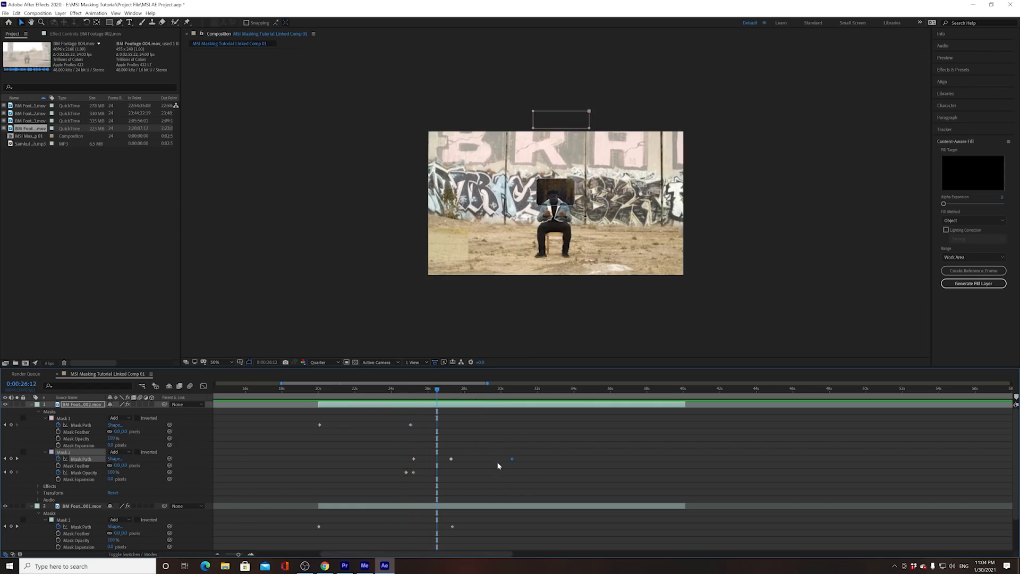
pyautogui.press('Delete')
# Preview Mask 2's opening without the slide-out from 0:00:23:22.
pyautogui.click(390, 388)
pyautogui.press('space')
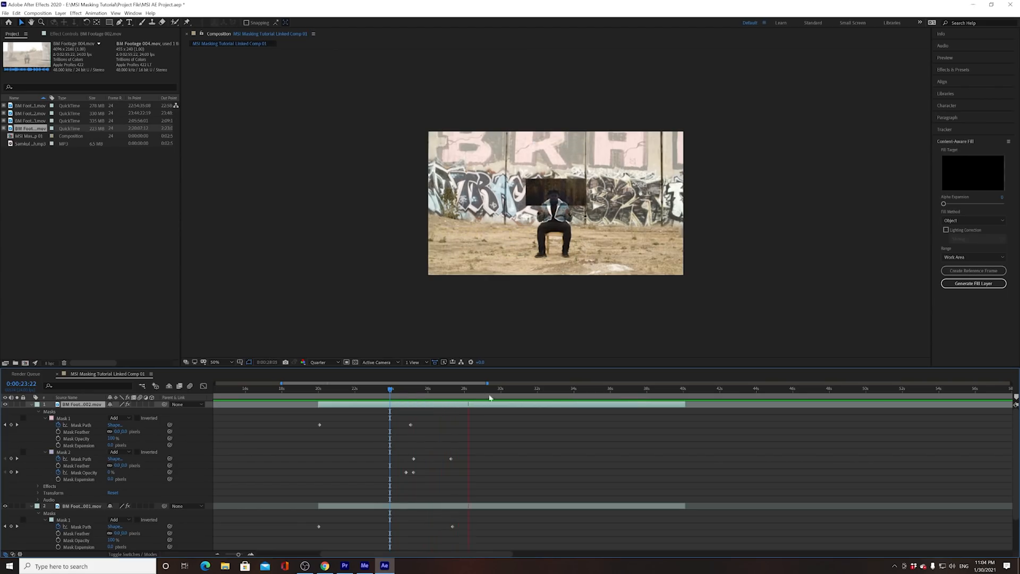
pyautogui.press('space')
pyautogui.press('space')
# Move Mask 2 straight down below the frame at 0:00:30:04 to keyframe its exit.
pyautogui.click(64, 453)
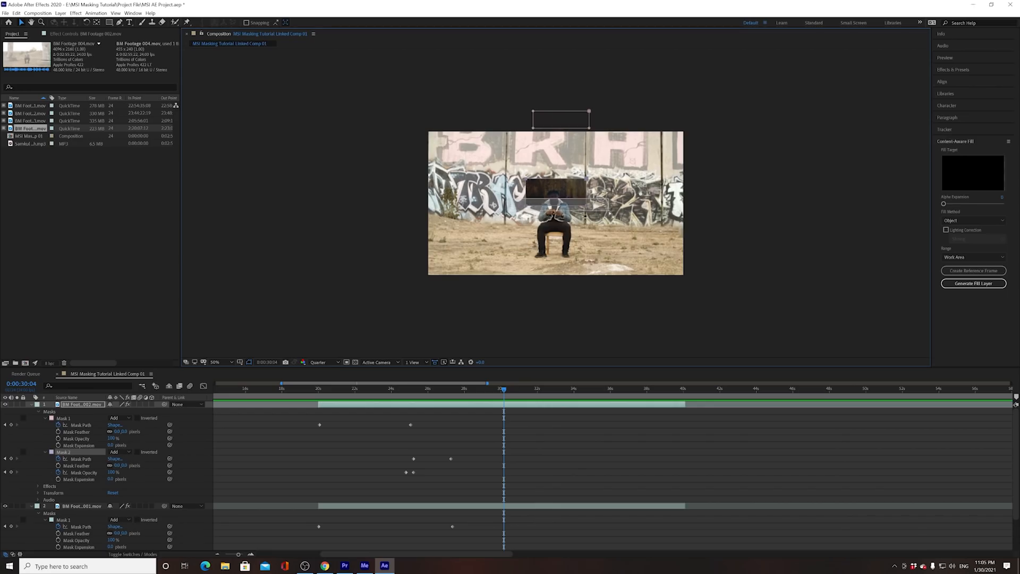
pyautogui.moveTo(587, 206); pyautogui.dragTo(585, 308)
pyautogui.moveTo(585, 180); pyautogui.dragTo(584, 284)
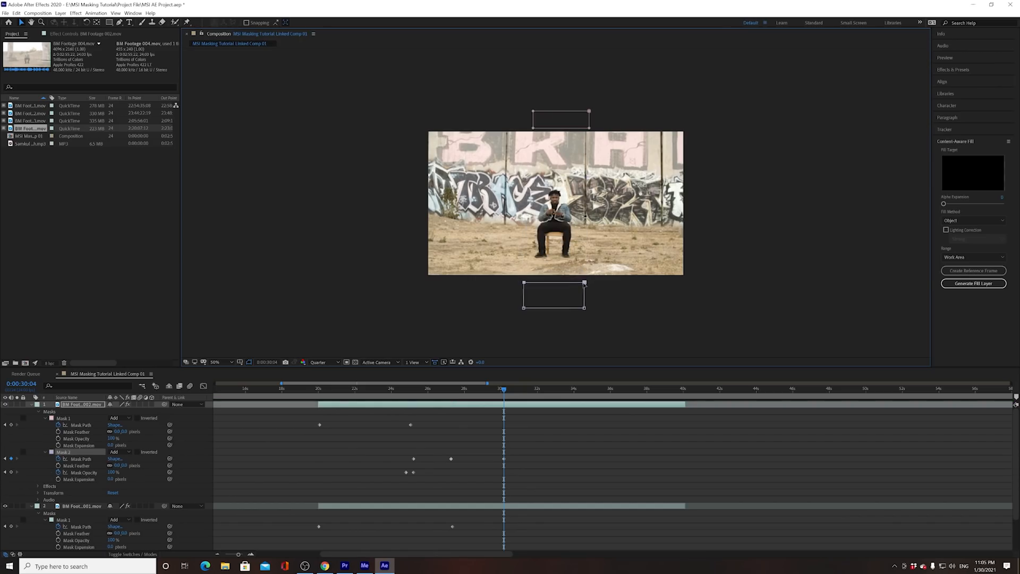
# Preview Mask 2's downward exit from 0:00:25:16 and replay it from its opening.
pyautogui.moveTo(466, 399); pyautogui.dragTo(422, 412)
pyautogui.press('space')
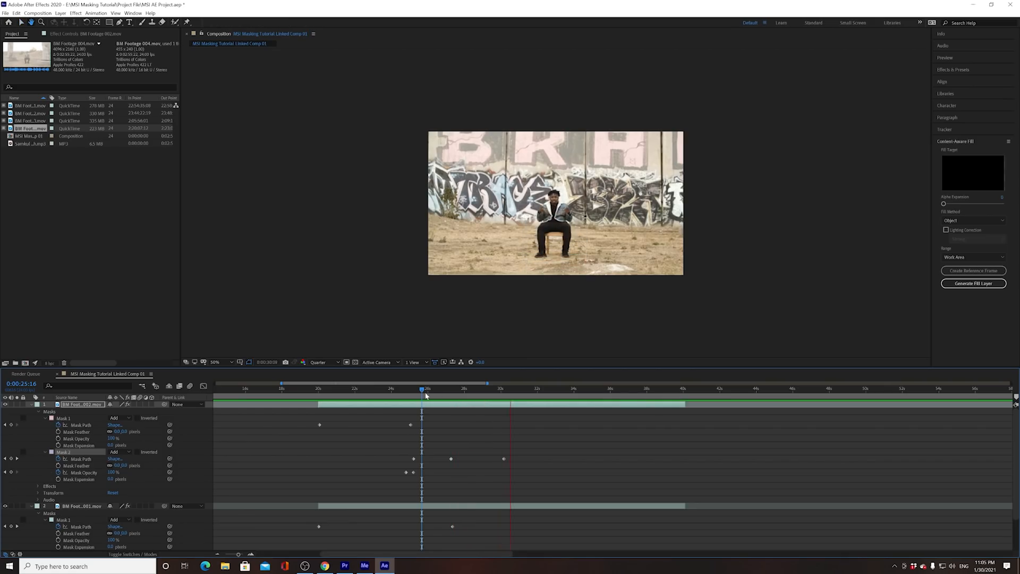
pyautogui.click(405, 392)
pyautogui.press('space')
# Lower Mask 2's bottom edge further below the frame at its last path keyframe, 0:00:30:04.
pyautogui.click(470, 392)
pyautogui.moveTo(473, 395); pyautogui.dragTo(453, 401)
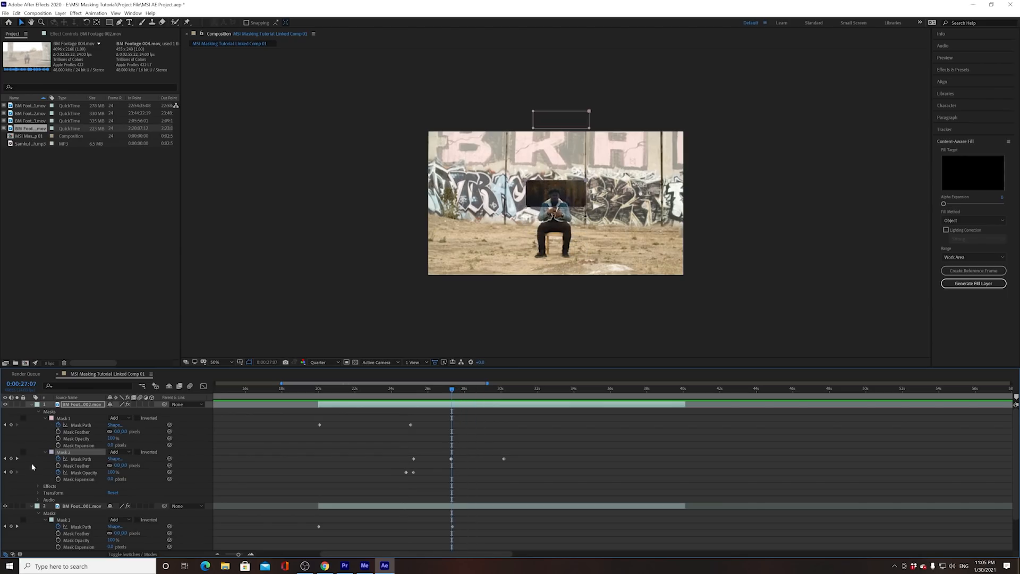
pyautogui.click(17, 459)
pyautogui.moveTo(517, 300); pyautogui.dragTo(584, 358)
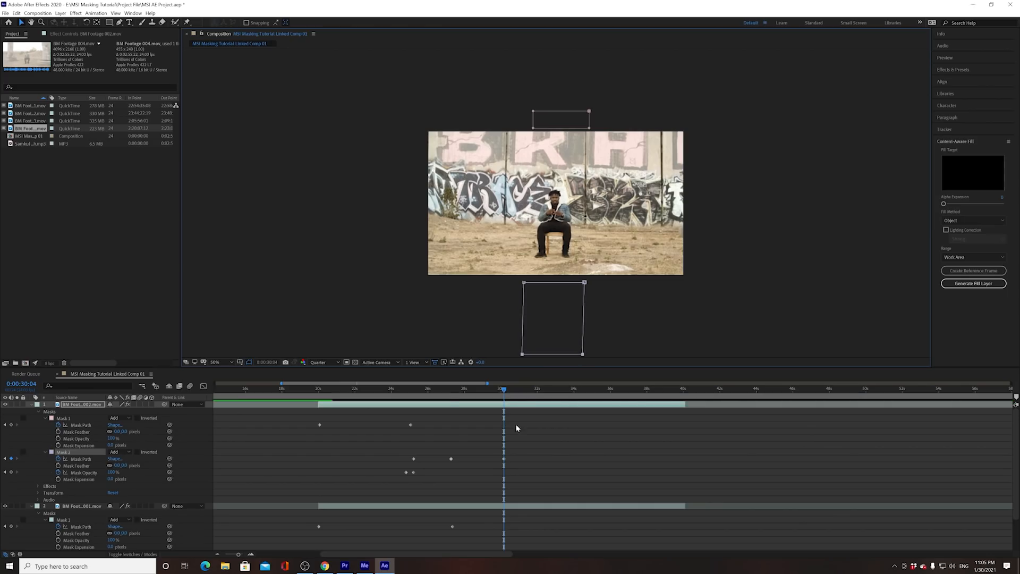
# Preview Mask 2's downward exit from 0:00:25:02, then replay the whole mask sequence from 0:00:20:01.
pyautogui.moveTo(502, 397); pyautogui.dragTo(410, 396)
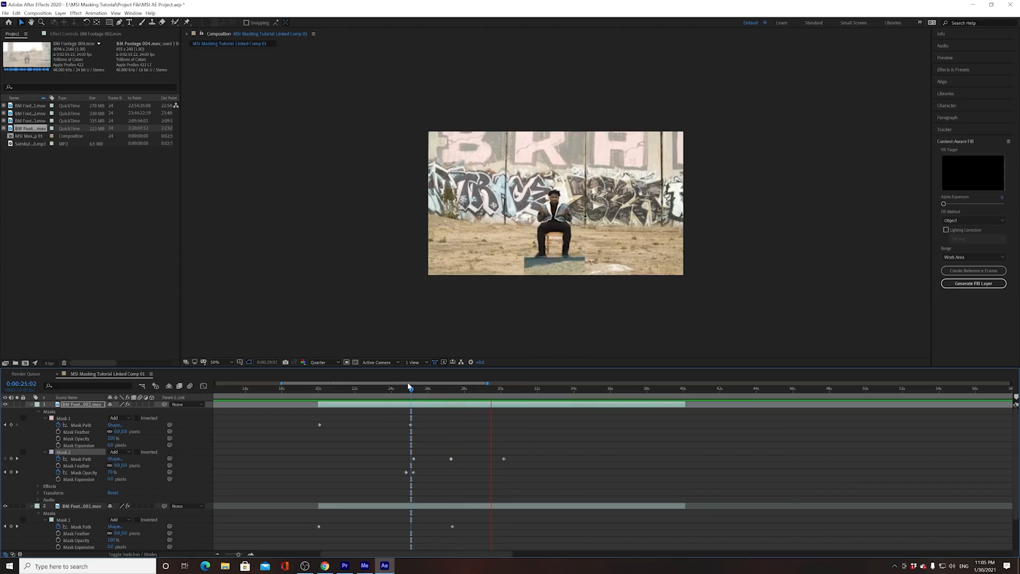
pyautogui.press('space')
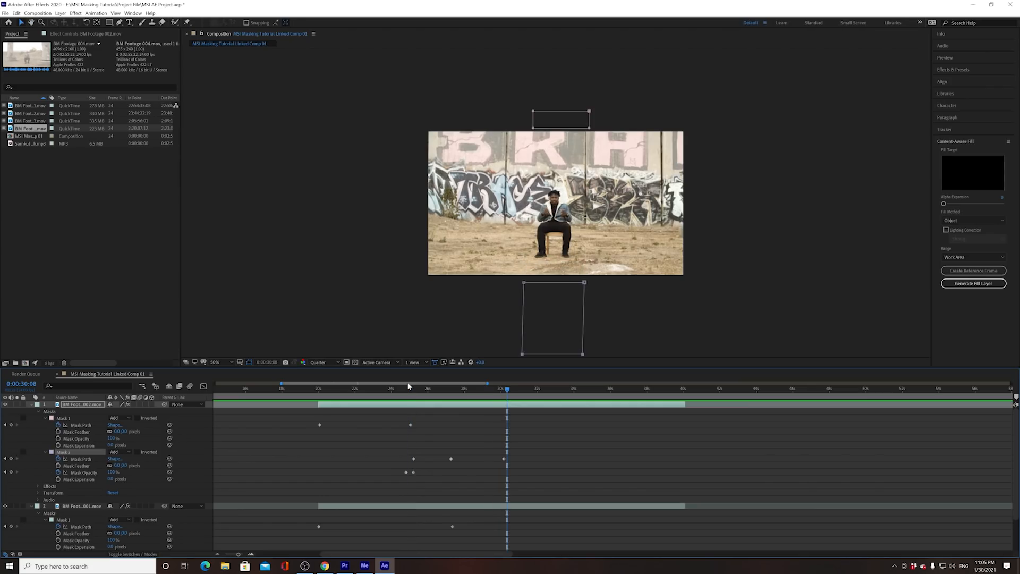
pyautogui.click(320, 390)
pyautogui.press('space')
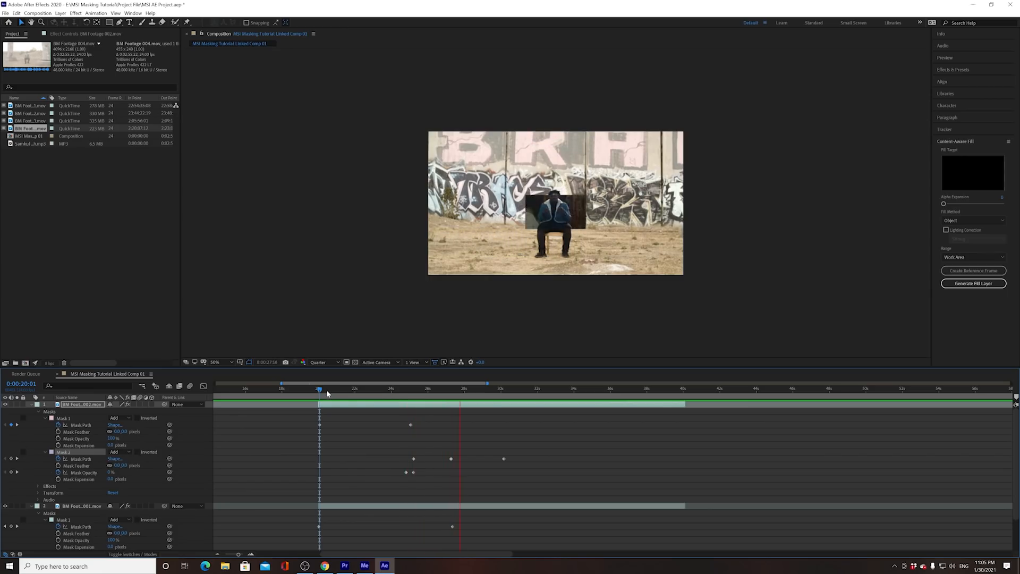
pyautogui.press('space')
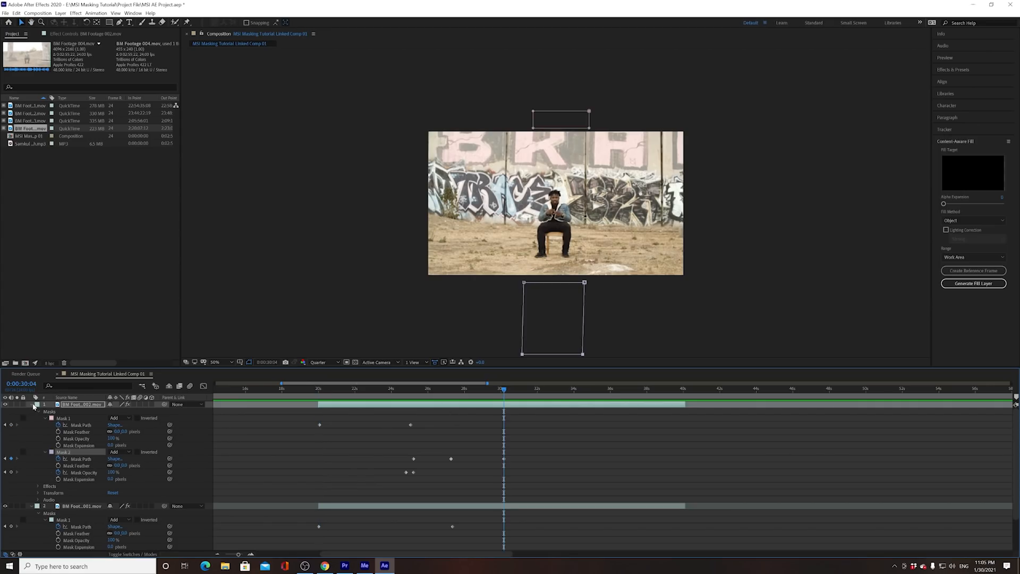
# Collapse the top footage layer's properties and preview all the mask transitions from 0:00:20:00.
pyautogui.click(31, 405)
pyautogui.click(319, 398)
pyautogui.press('space')
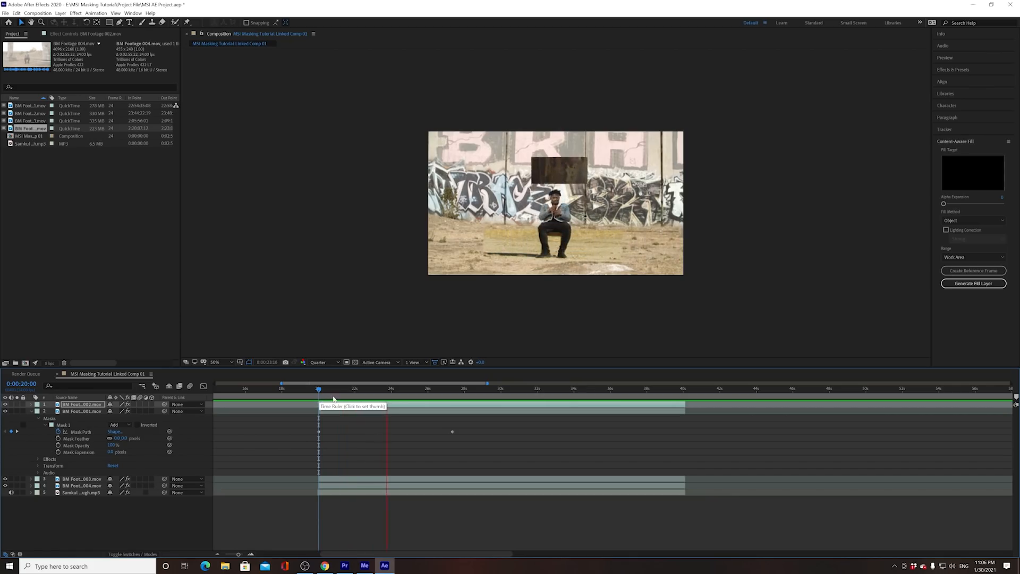
pyautogui.press('space')
# With the time at 0:00:22:01, duplicate the masked desert footage layer and move the copy to the top of the layer stack.
pyautogui.click(352, 397)
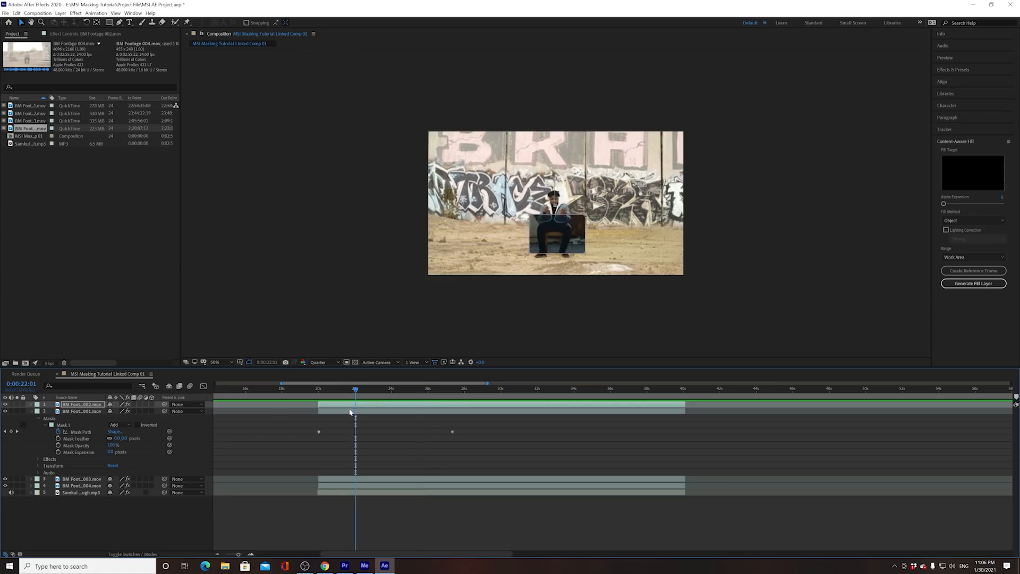
pyautogui.click(351, 412)
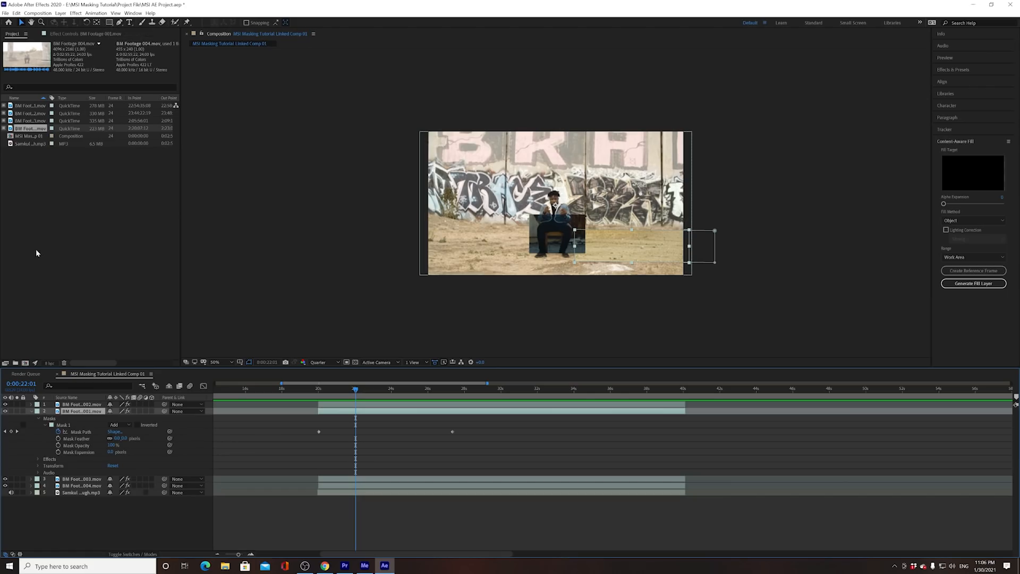
pyautogui.hotkey('ctrl', 'd')
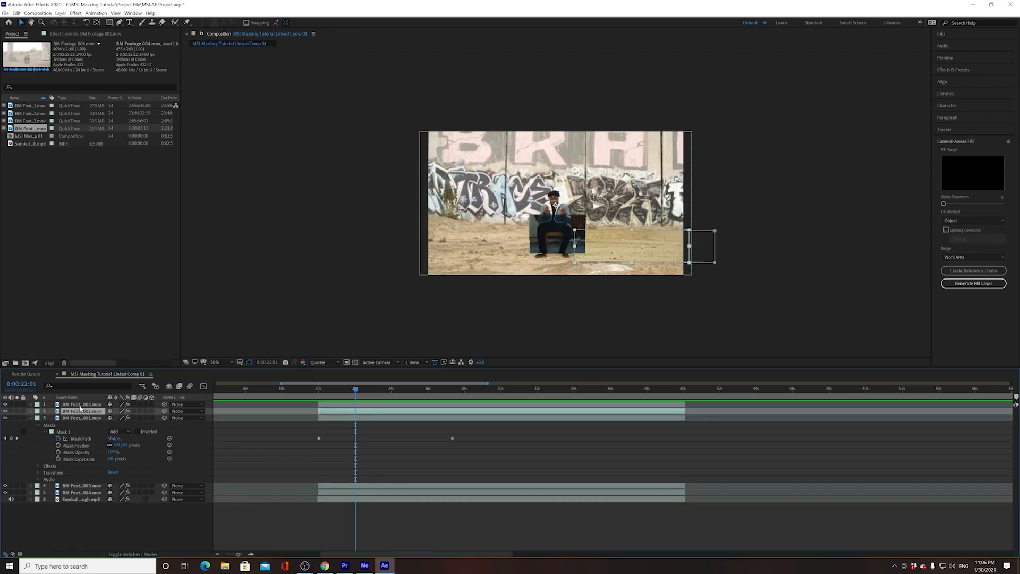
pyautogui.moveTo(78, 412); pyautogui.dragTo(84, 407)
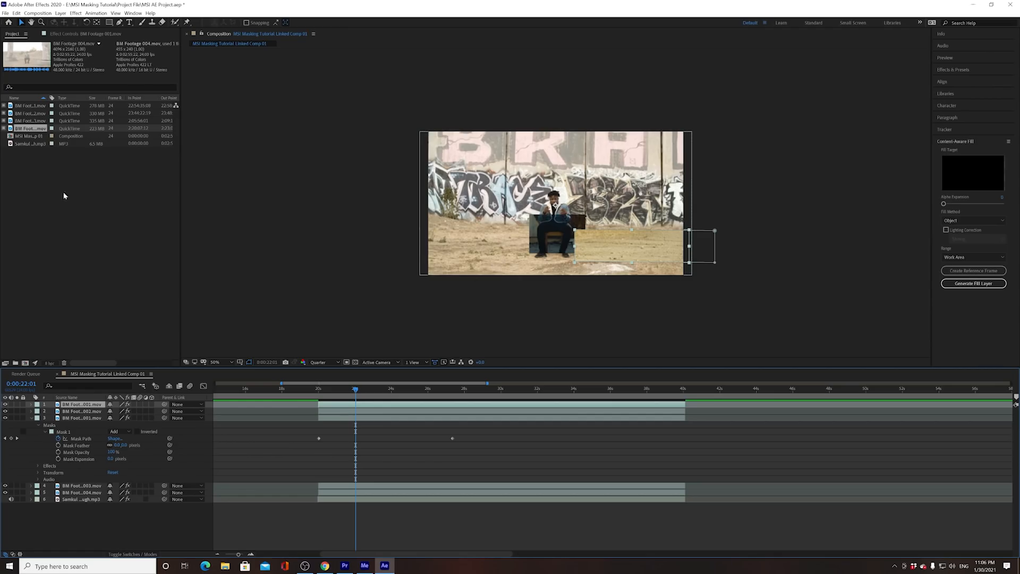
# Delete the inherited Mask 1 from the duplicated desert footage layer at the top of the stack.
pyautogui.click(32, 405)
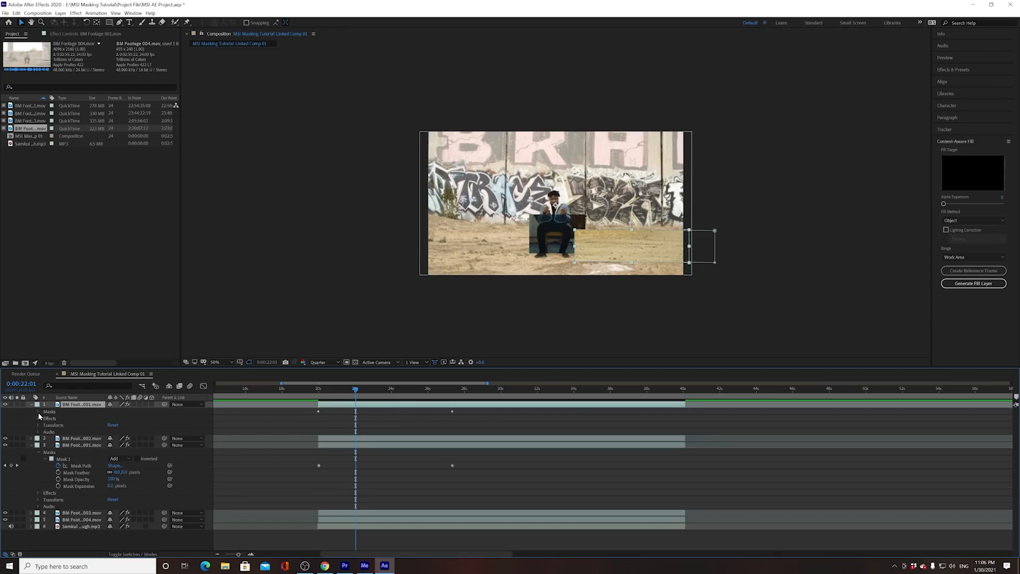
pyautogui.click(38, 412)
pyautogui.click(60, 418)
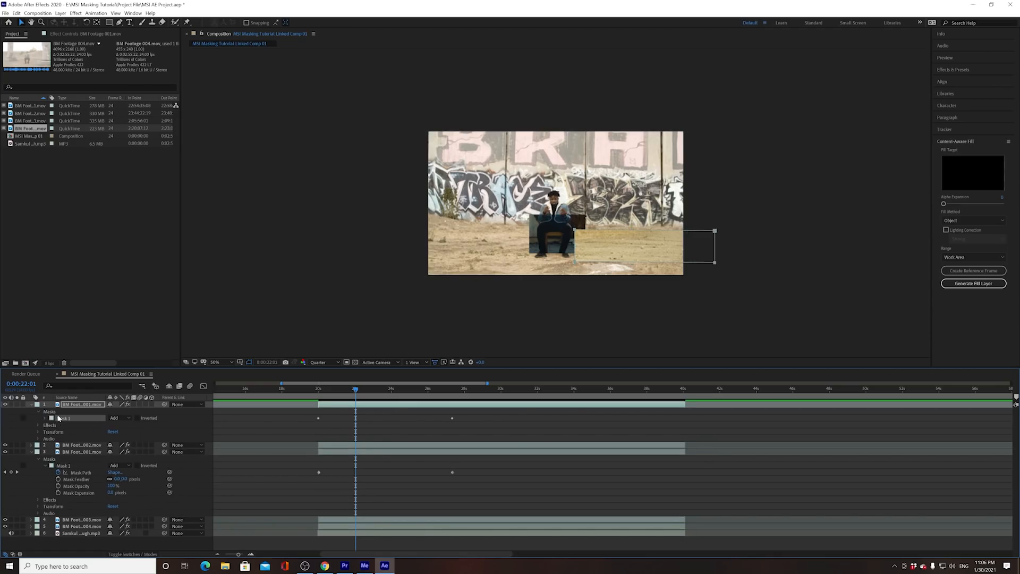
pyautogui.press('Delete')
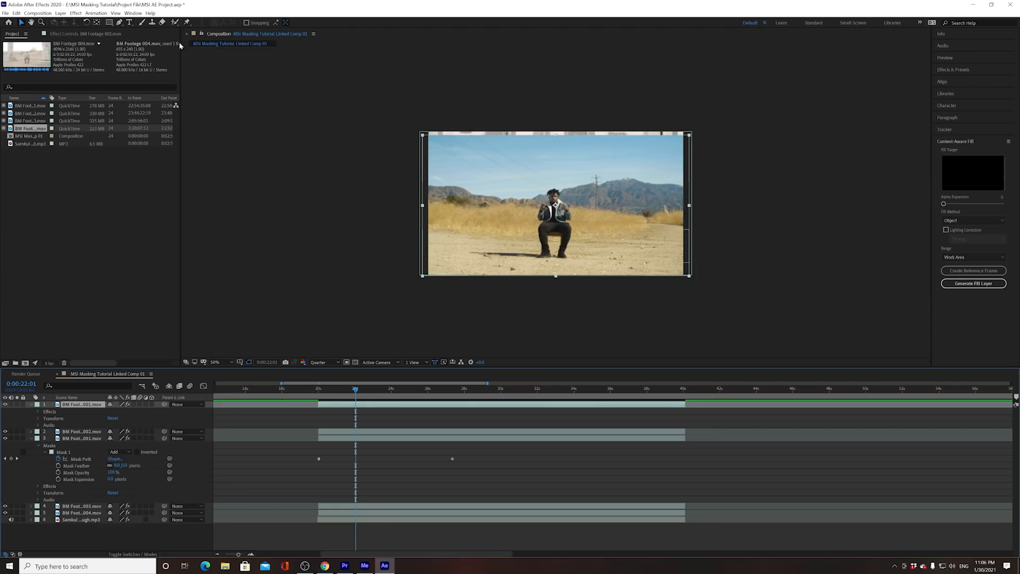
# Draw a small rectangular mask on the top desert layer over the man's lap and chair, then narrow it by moving its left edge inward.
pyautogui.click(109, 22)
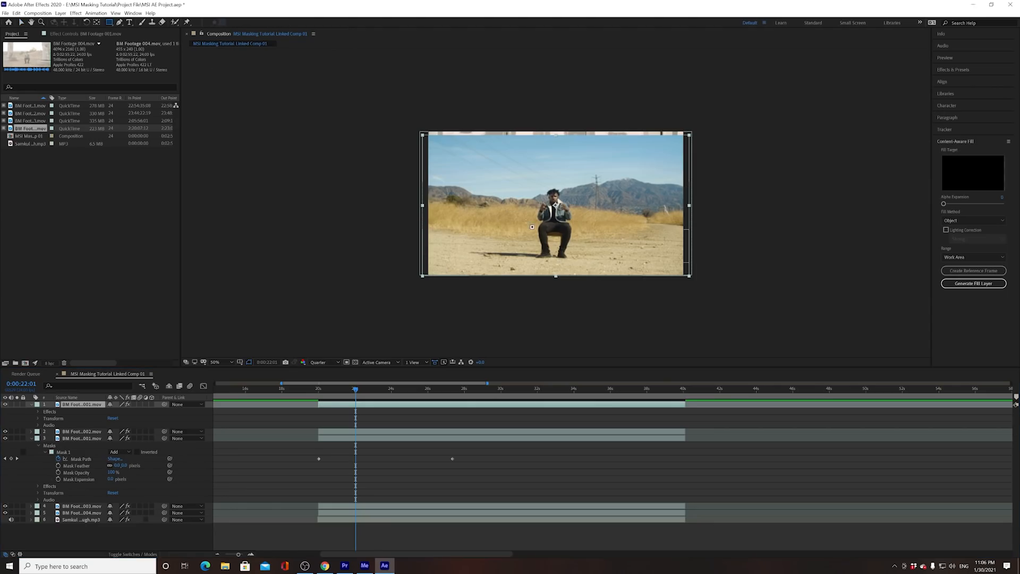
pyautogui.moveTo(529, 214); pyautogui.dragTo(585, 253)
pyautogui.moveTo(551, 238); pyautogui.dragTo(557, 241)
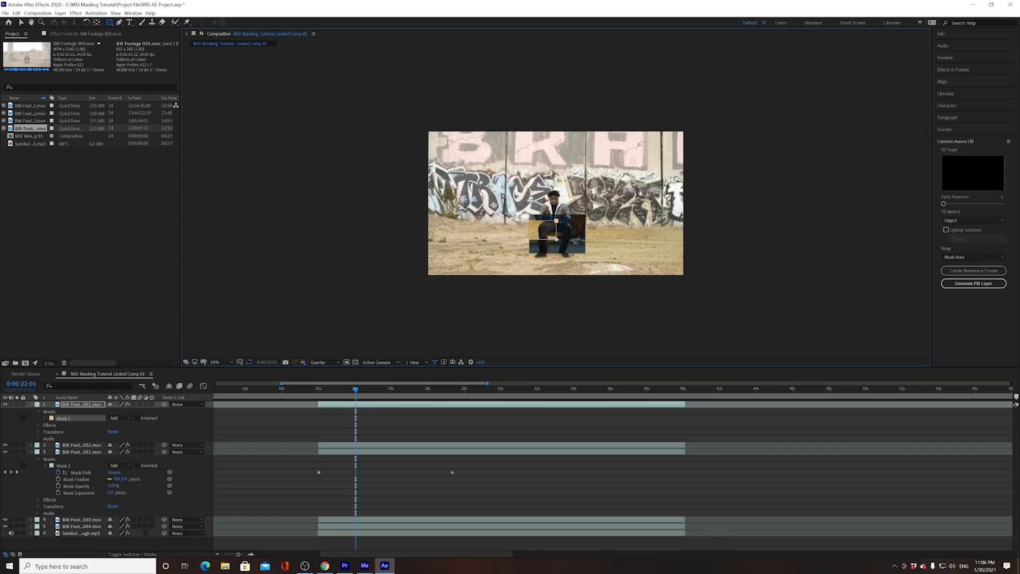
pyautogui.press('.')
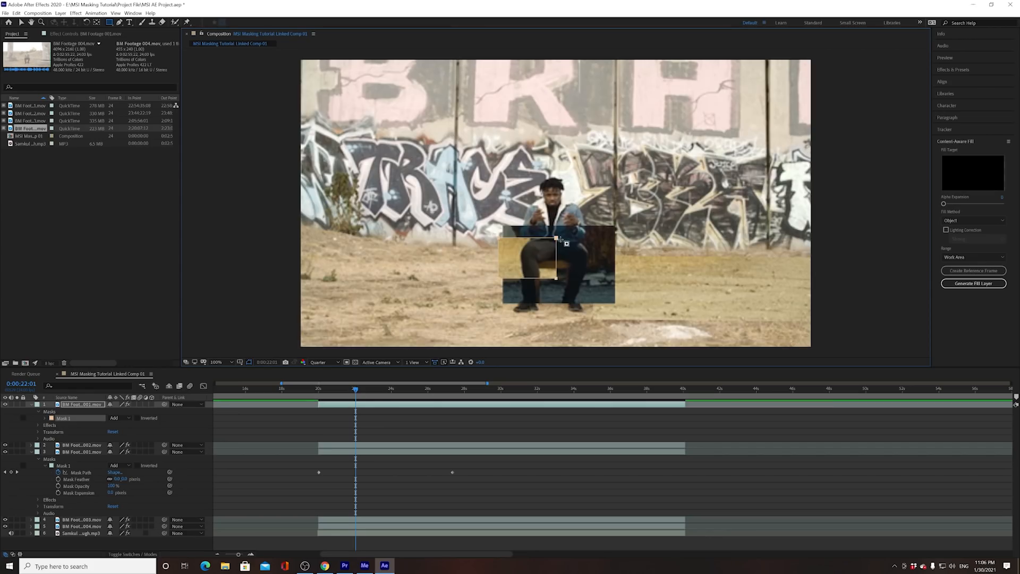
pyautogui.click(21, 23)
pyautogui.moveTo(489, 227); pyautogui.dragTo(513, 280)
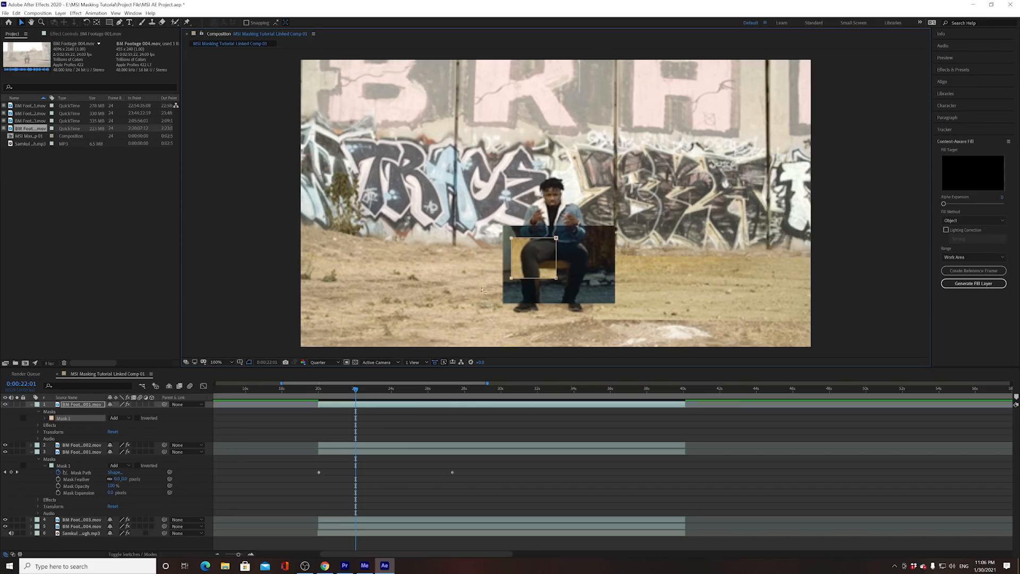
# Select the footage layers in turn to examine which masked area each one supplies, scrubbing ahead to 0:00:24:08.
pyautogui.click(78, 405)
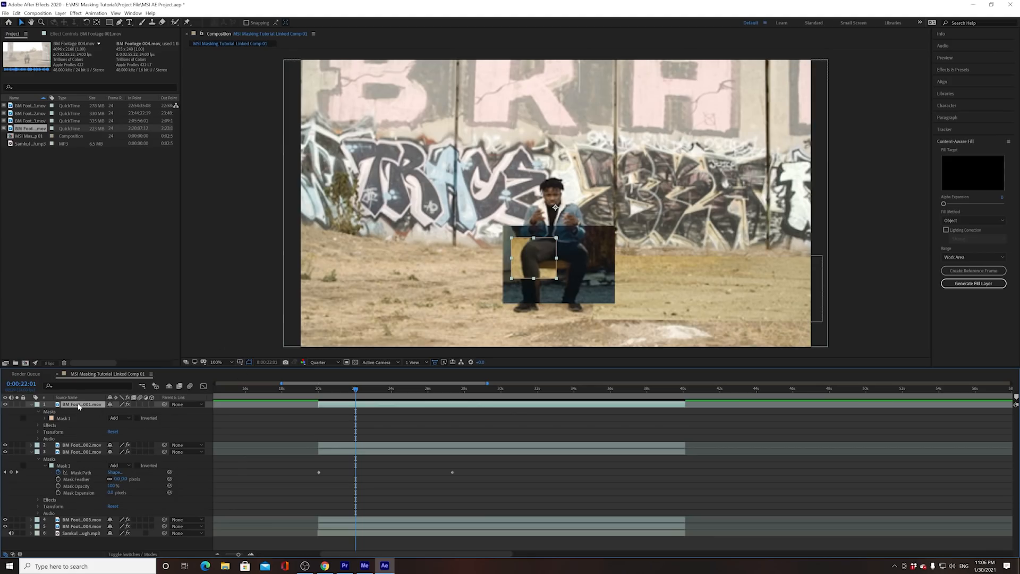
pyautogui.click(529, 288)
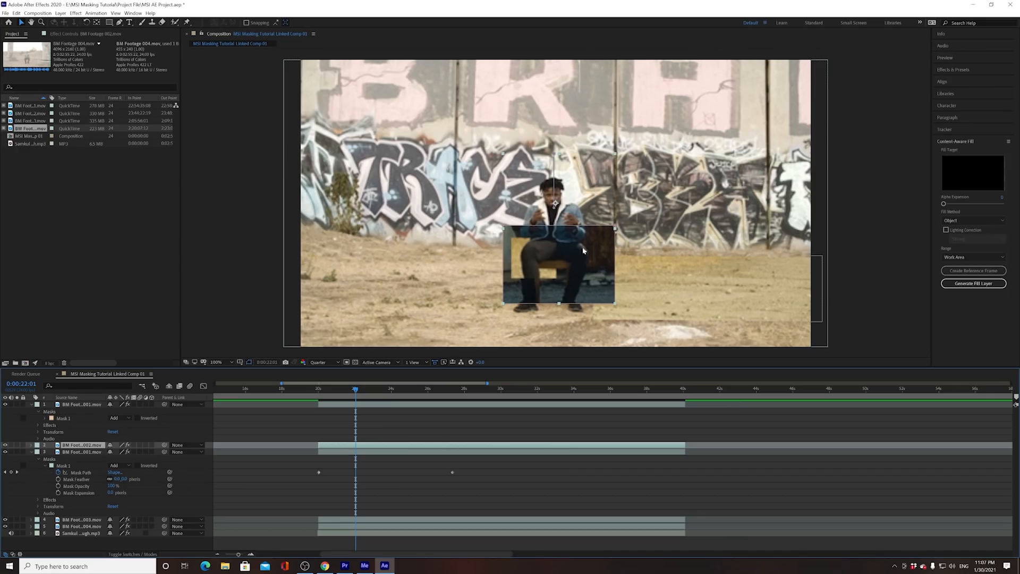
pyautogui.click(67, 452)
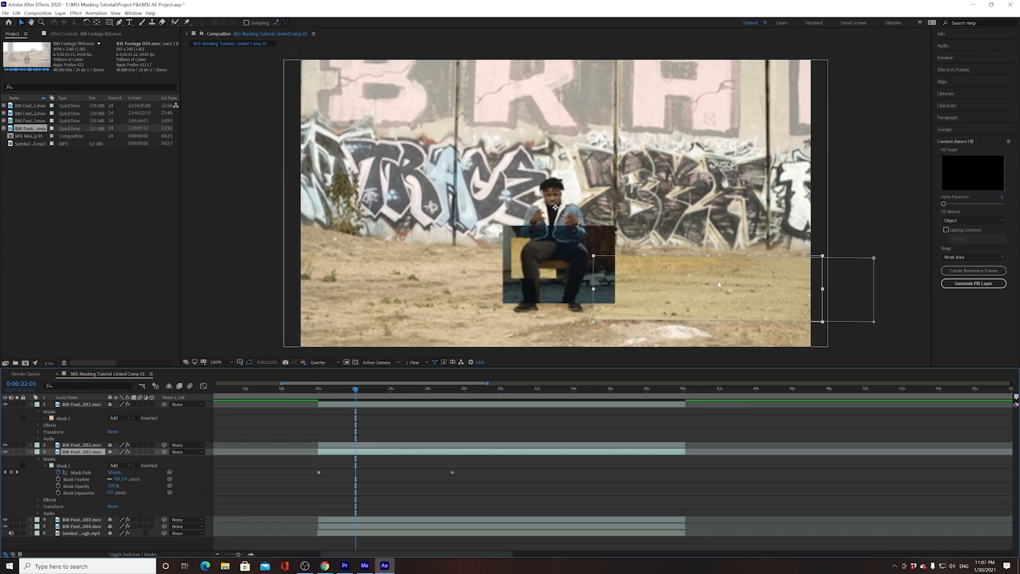
pyautogui.press(',')
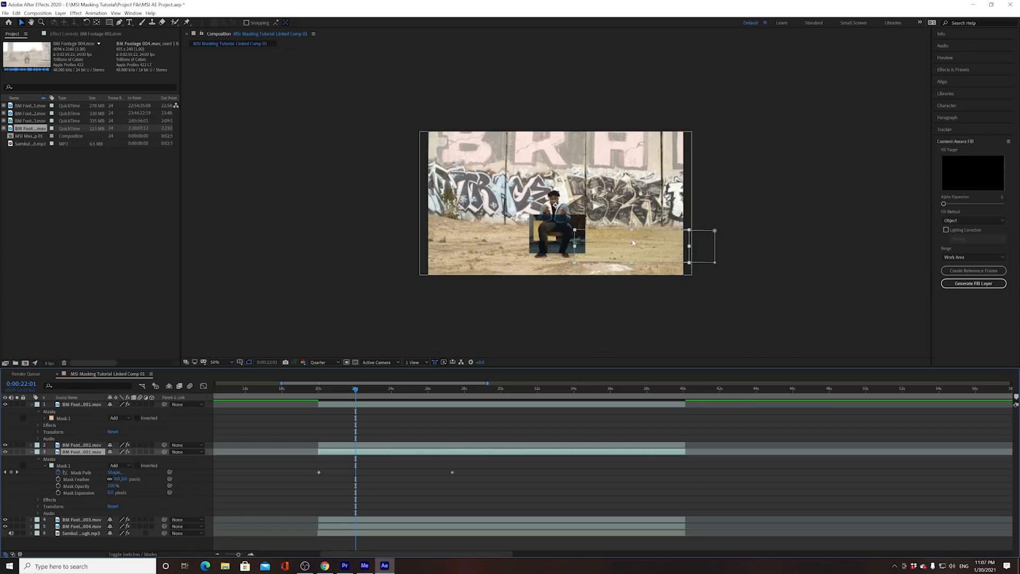
pyautogui.moveTo(355, 390); pyautogui.dragTo(397, 390)
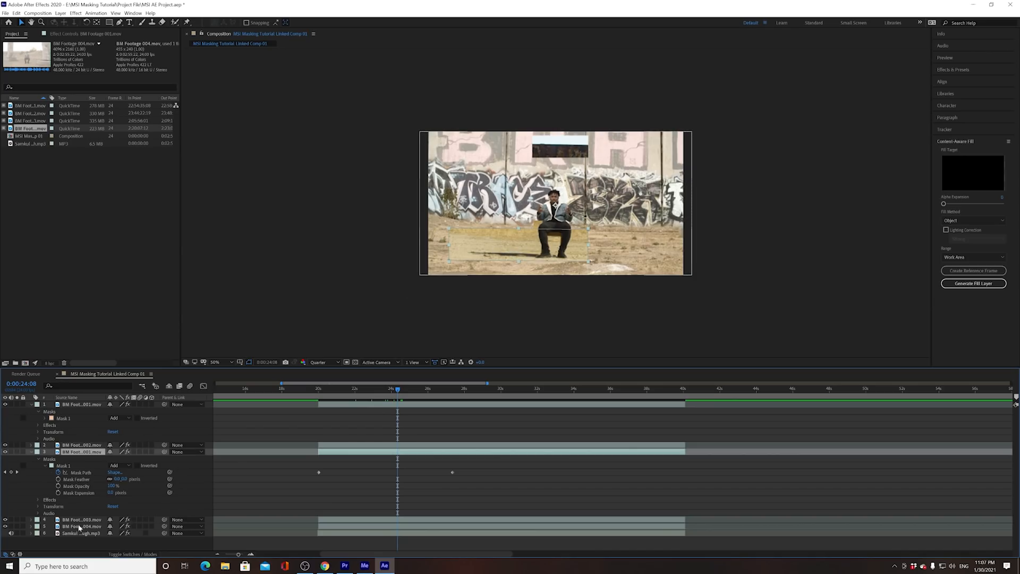
pyautogui.hotkey('ctrl', 'Down')
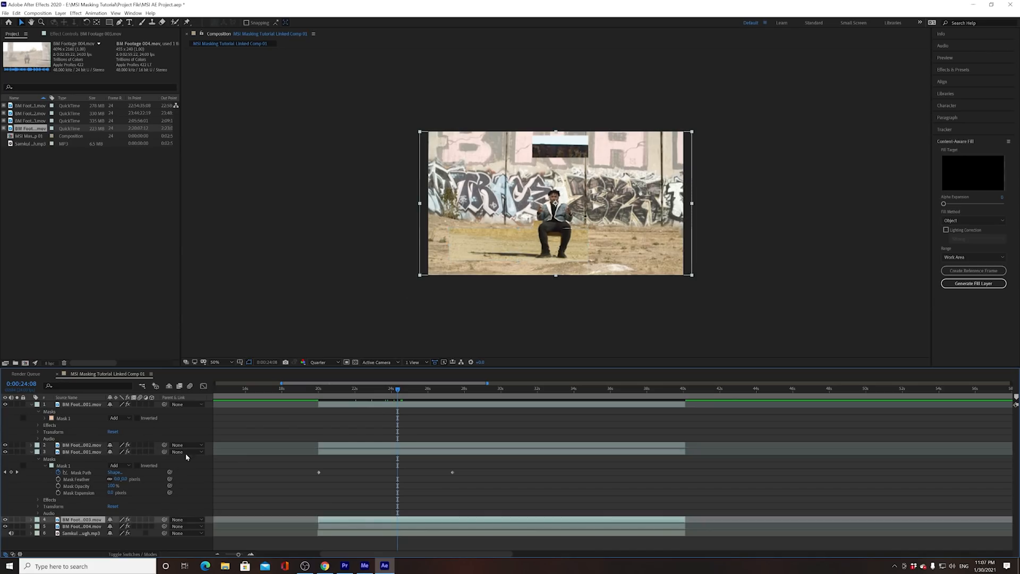
# Start Mask Path keyframing for the top layer's Mask 1 at 0:00:21:19 and move its full-size shape's keyframe to 0:00:24:08.
pyautogui.click(83, 404)
pyautogui.moveTo(375, 389); pyautogui.dragTo(351, 389)
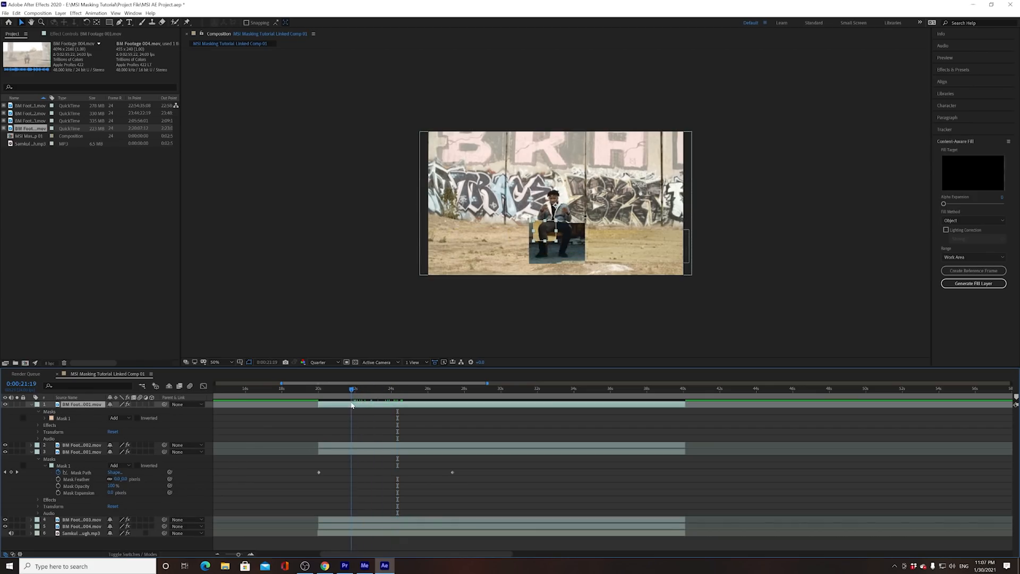
pyautogui.click(45, 419)
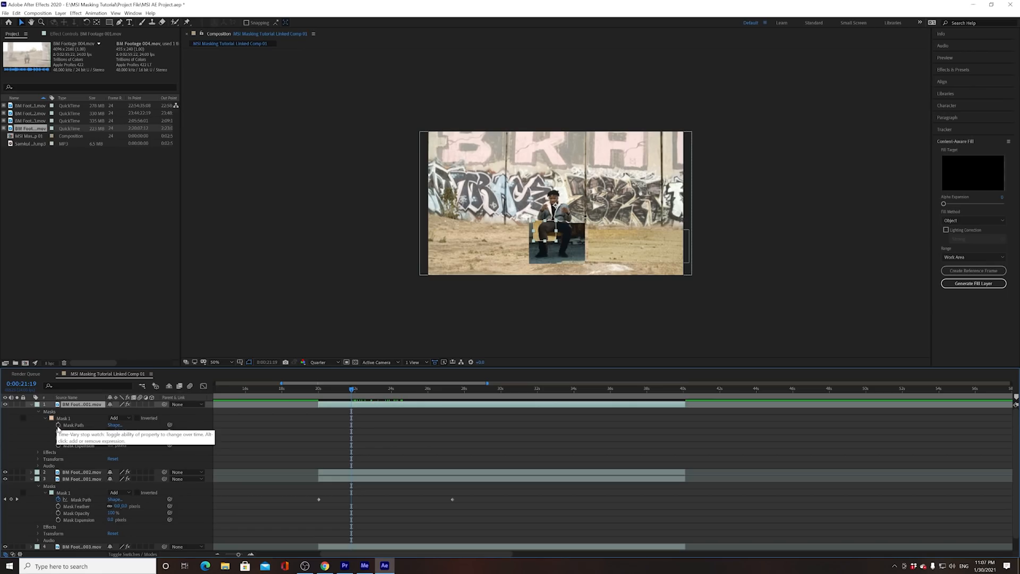
pyautogui.click(58, 425)
pyautogui.moveTo(352, 389); pyautogui.dragTo(402, 395)
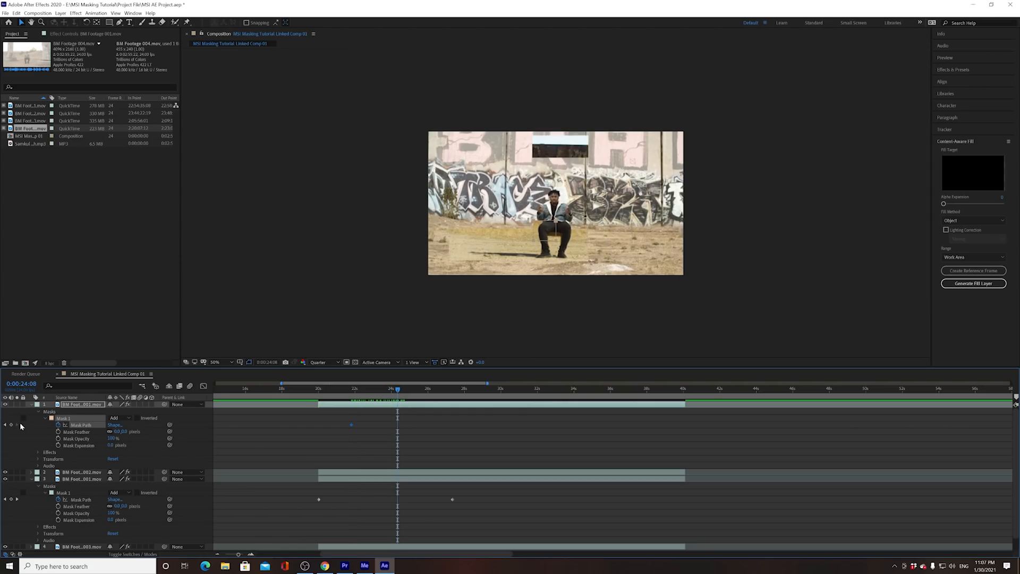
# Shrink the top layer's Mask 1 to a tiny square at its 0:00:21:19 path keyframe and preview its growth from 0:00:21:02.
pyautogui.click(5, 425)
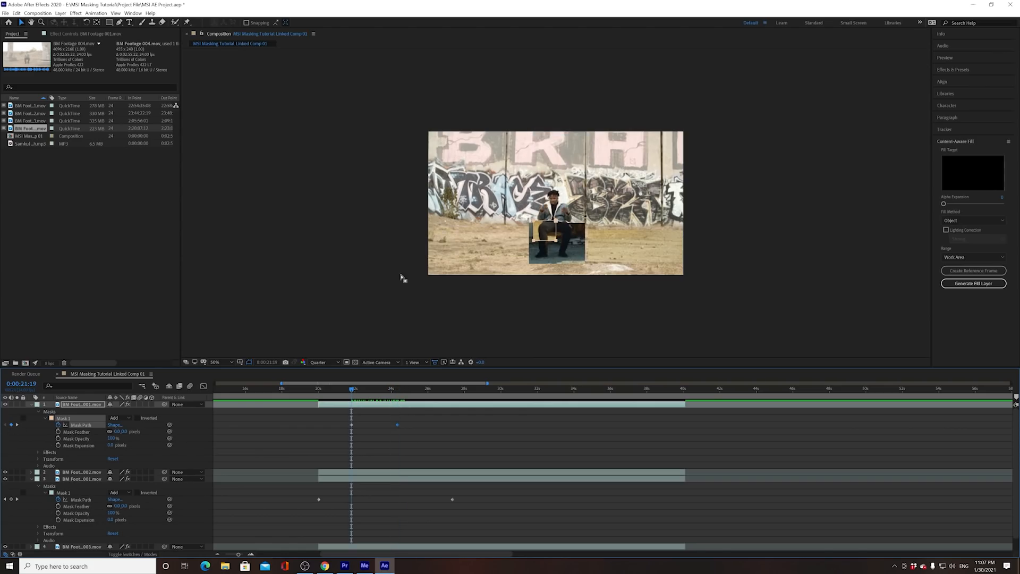
pyautogui.press('.')
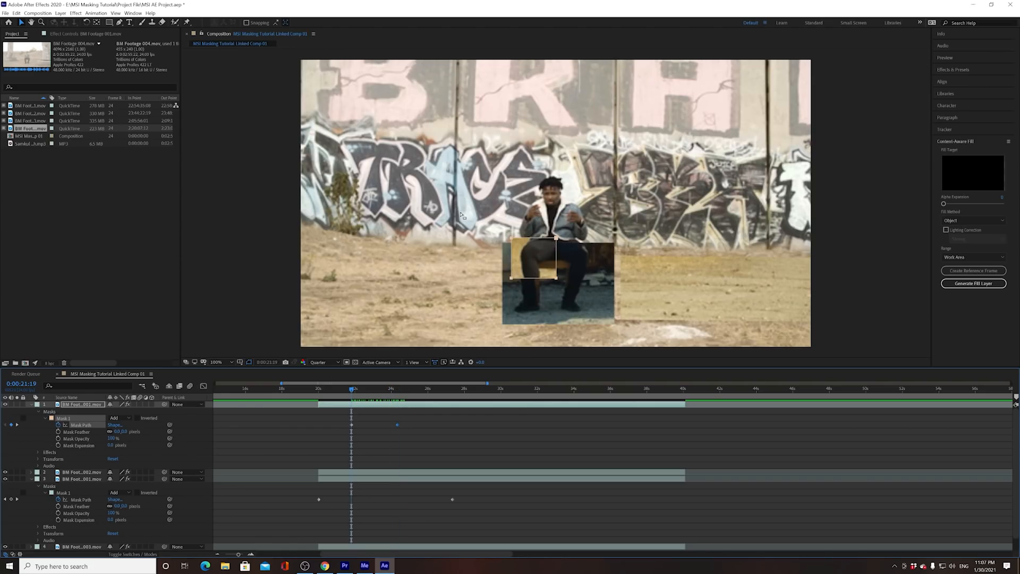
pyautogui.moveTo(556, 238); pyautogui.dragTo(544, 260)
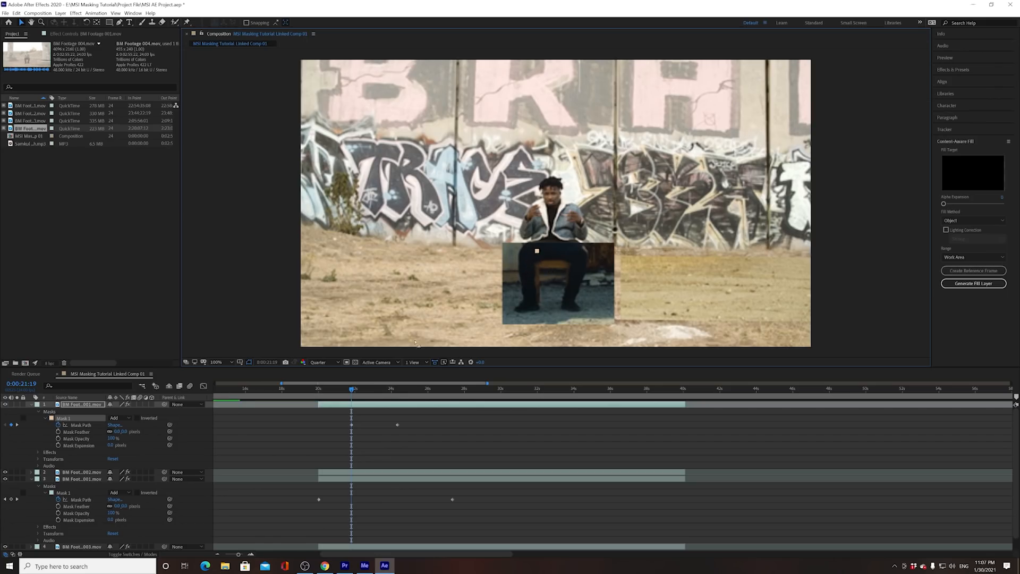
pyautogui.moveTo(361, 389); pyautogui.dragTo(338, 396)
pyautogui.press('space')
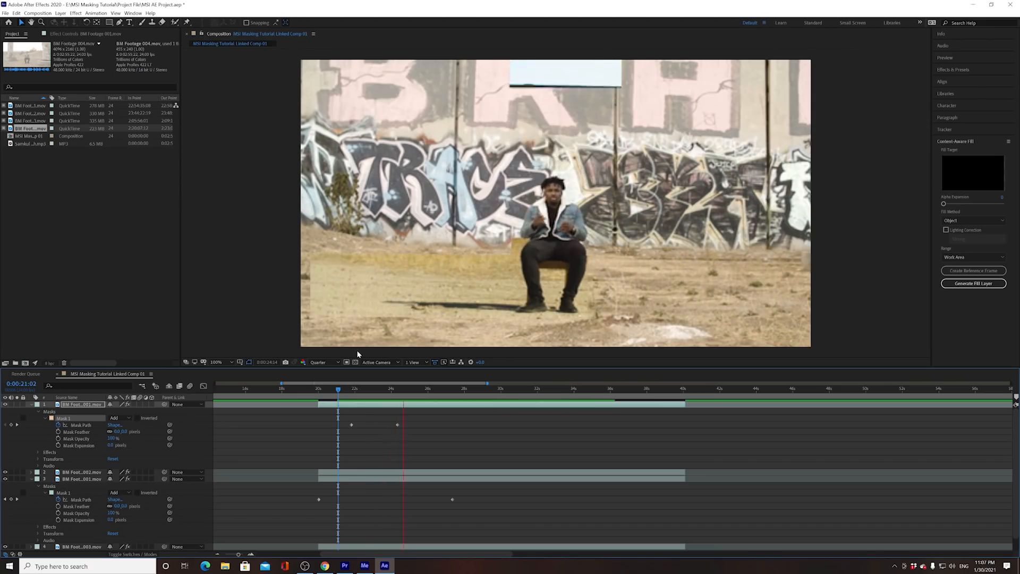
# Shift both of the top layer's Mask Path keyframes to about 0:00:29:00 and 0:00:31:12, and preview from 0:00:20:11.
pyautogui.moveTo(409, 417); pyautogui.dragTo(327, 424)
pyautogui.click(495, 397)
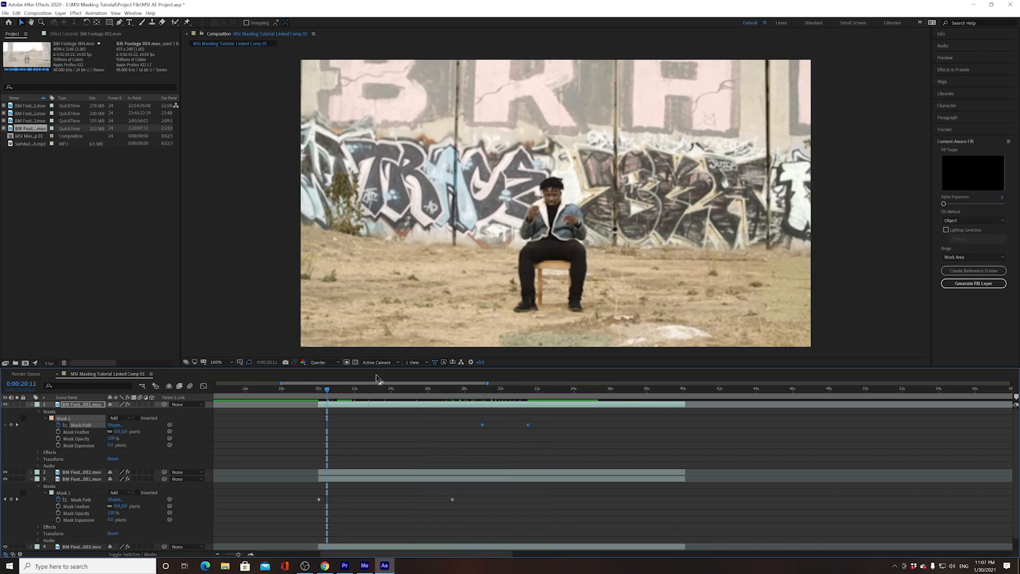
pyautogui.press('space')
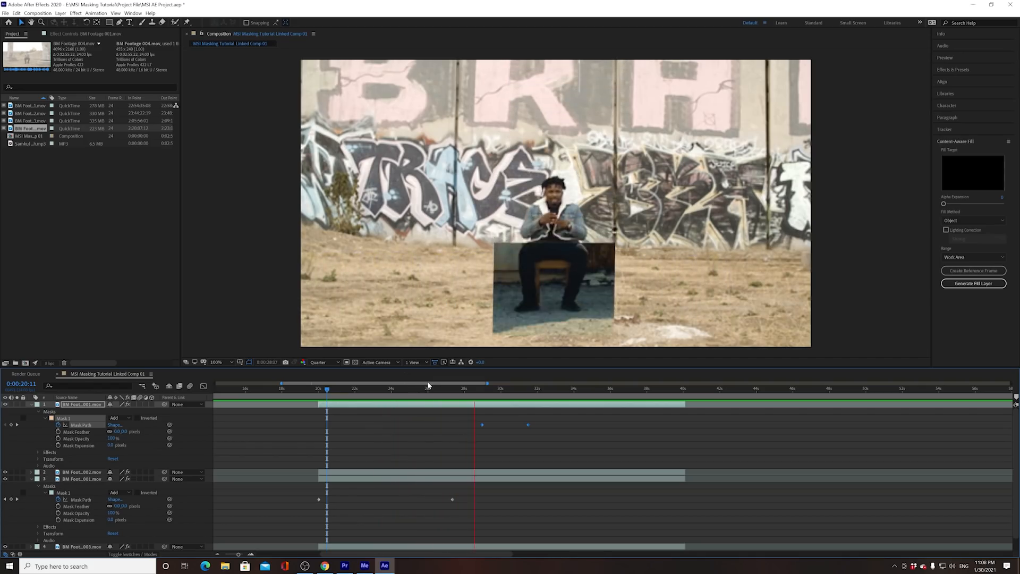
# Retime the top layer's Mask Path keyframes to about 0:00:28:00 and 0:00:29:04, and preview from 0:00:26:14.
pyautogui.moveTo(528, 425); pyautogui.dragTo(485, 428)
pyautogui.click(439, 394)
pyautogui.click(439, 393)
pyautogui.press('space')
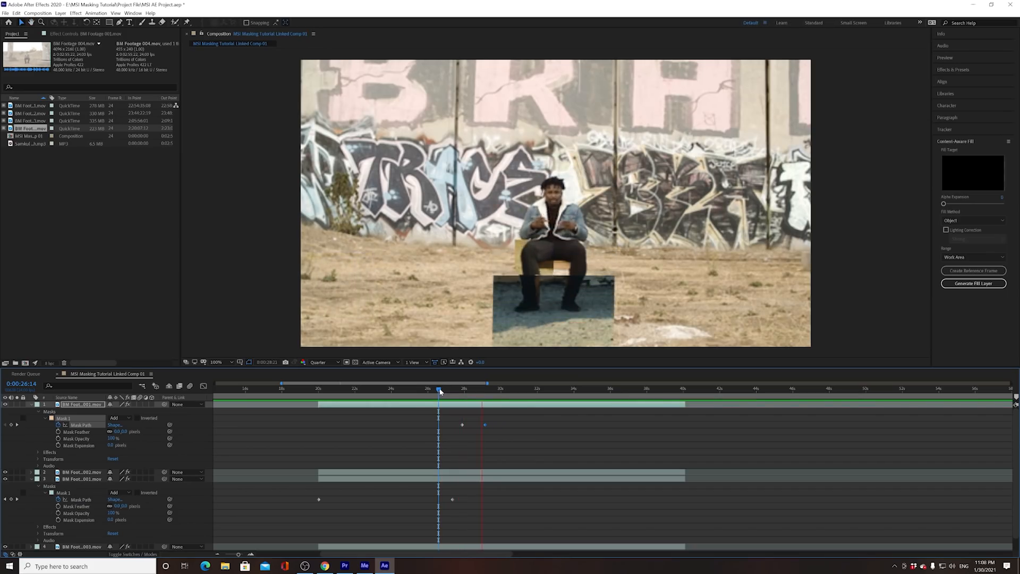
pyautogui.press('space')
# Move the top layer's last Mask Path keyframe earlier to about 0:00:28:11 and preview the faster growth from 0:00:27:01.
pyautogui.moveTo(485, 425); pyautogui.dragTo(478, 425)
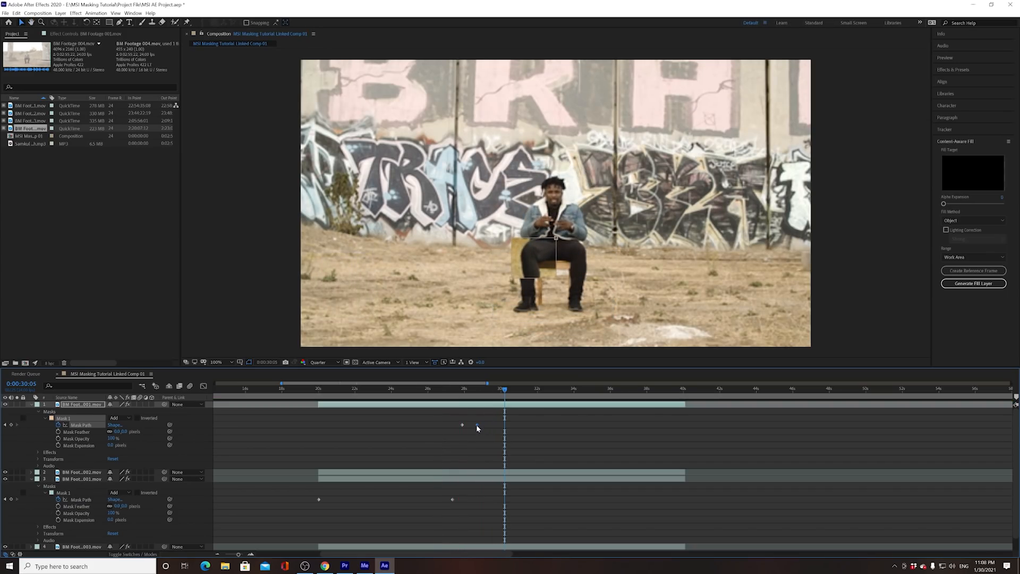
pyautogui.click(446, 391)
pyautogui.press('space')
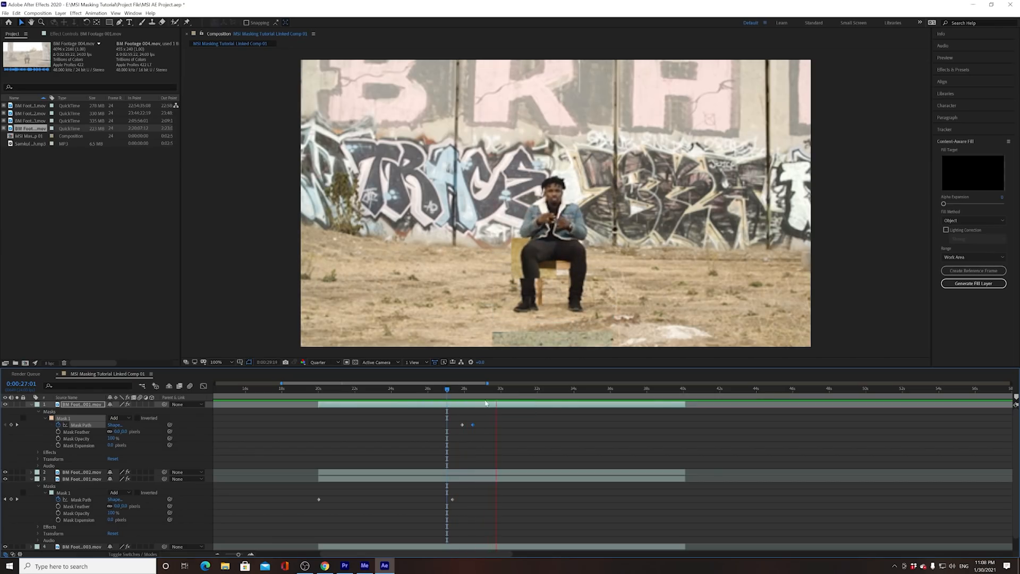
pyautogui.press('space')
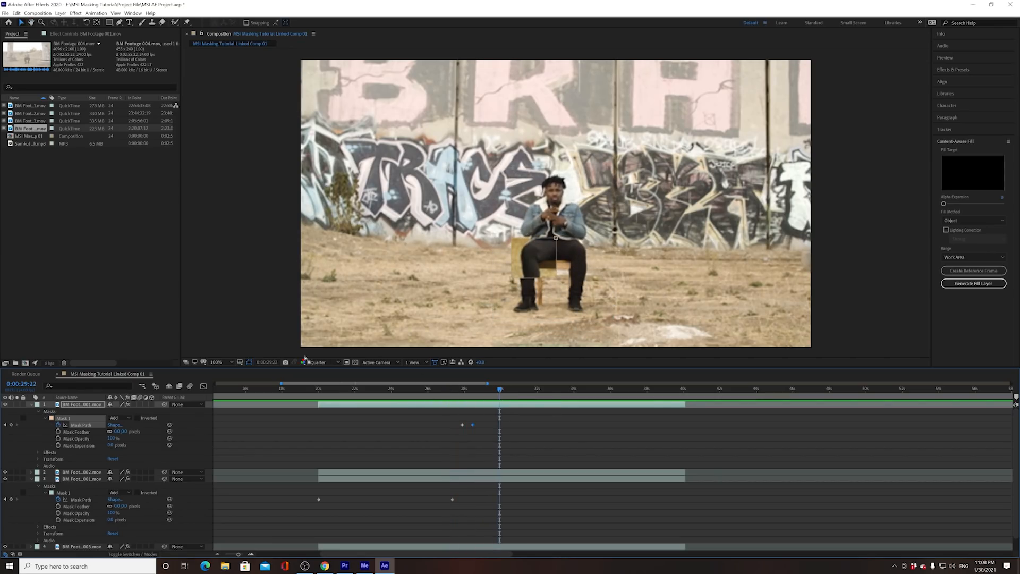
# Keyframe the top layer's Mask 1 at 0:00:29:22 as a long, thin rectangle entirely beyond the frame's left edge, and preview its exit from 0:00:27:02.
pyautogui.moveTo(501, 232); pyautogui.dragTo(265, 276)
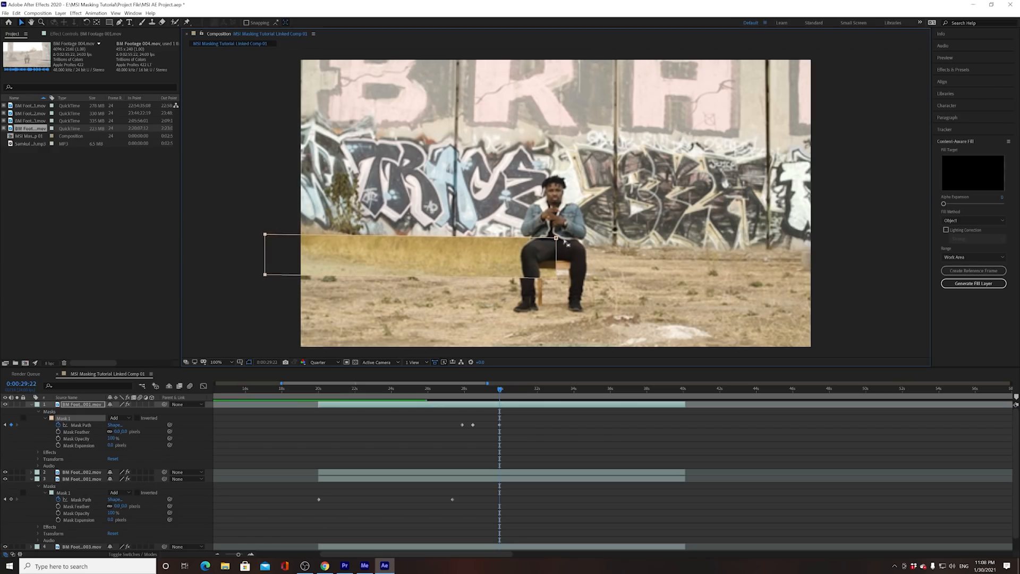
pyautogui.moveTo(540, 281); pyautogui.dragTo(285, 276)
pyautogui.moveTo(498, 390)
pyautogui.mouseDown()
pyautogui.moveTo(467, 396)
pyautogui.moveTo(485, 397)
pyautogui.mouseUp()
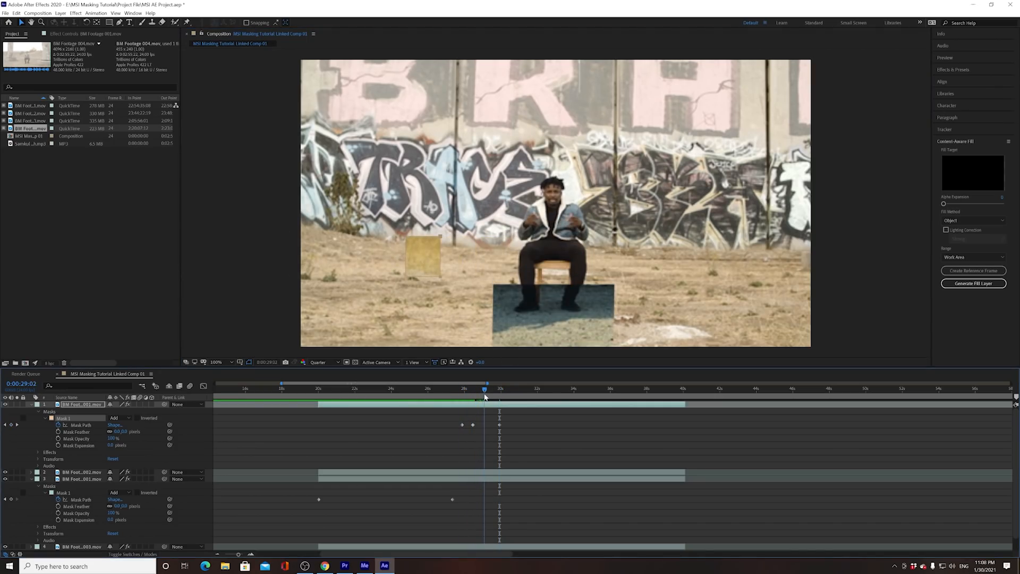
pyautogui.press('k')
pyautogui.press(',')
pyautogui.moveTo(378, 205); pyautogui.dragTo(306, 240)
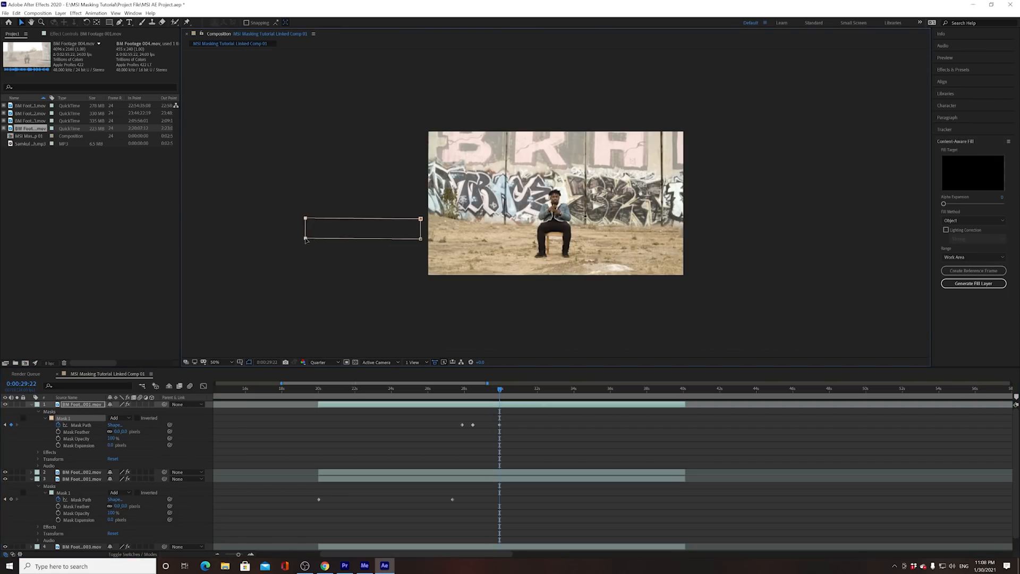
pyautogui.moveTo(500, 389); pyautogui.dragTo(448, 395)
pyautogui.press('space')
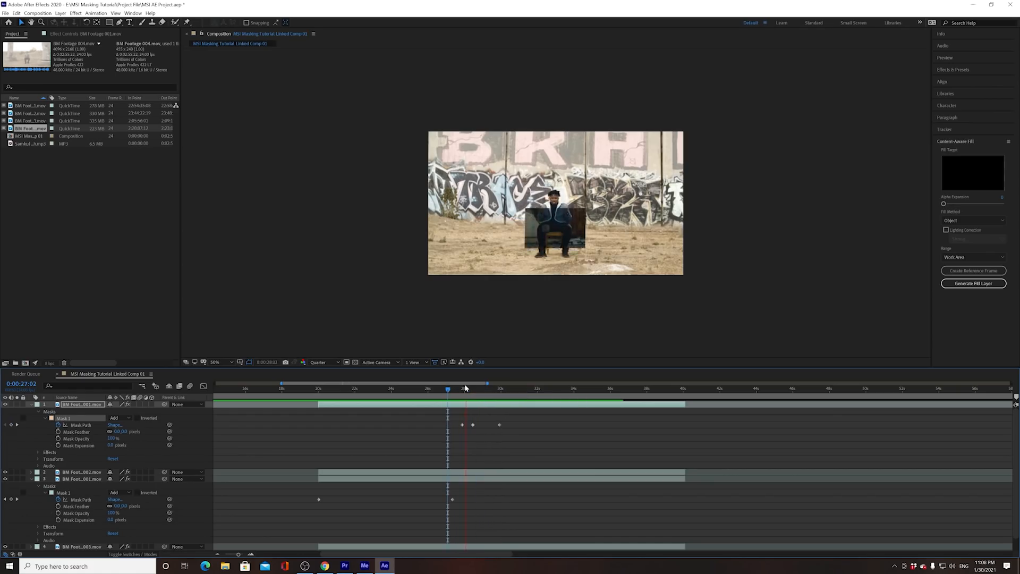
pyautogui.press('space')
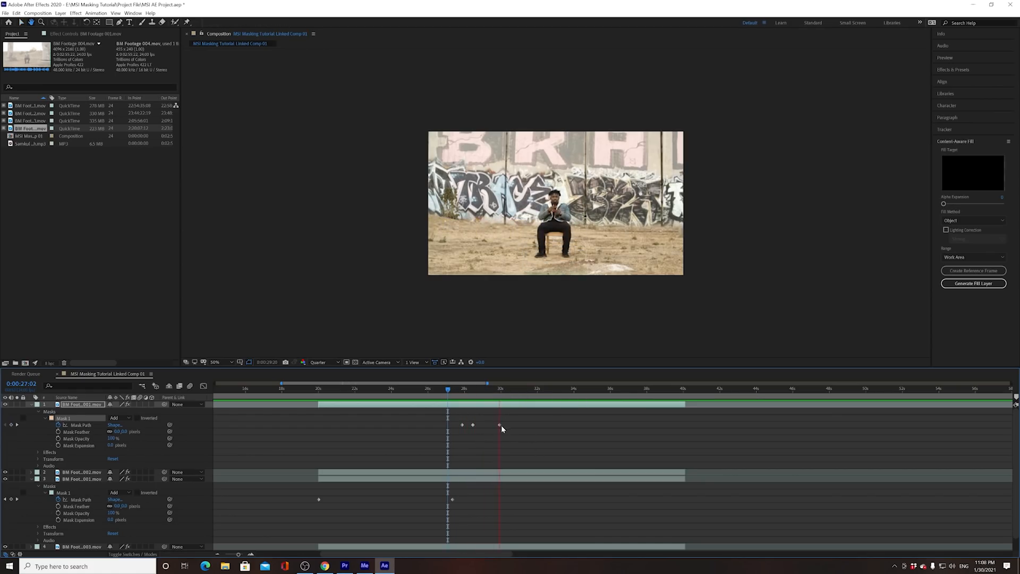
# Move Mask 1's last Mask Path keyframe to about 0:00:33:00 and preview the slower exit from 0:00:27:09 and 0:00:22:16.
pyautogui.moveTo(523, 427); pyautogui.dragTo(556, 427)
pyautogui.click(452, 387)
pyautogui.press('space')
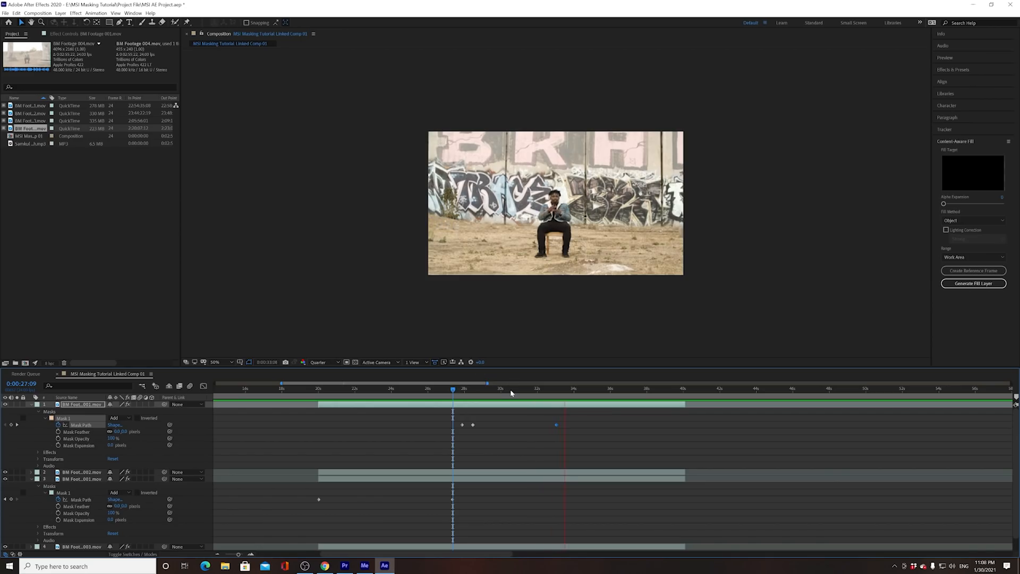
pyautogui.click(367, 389)
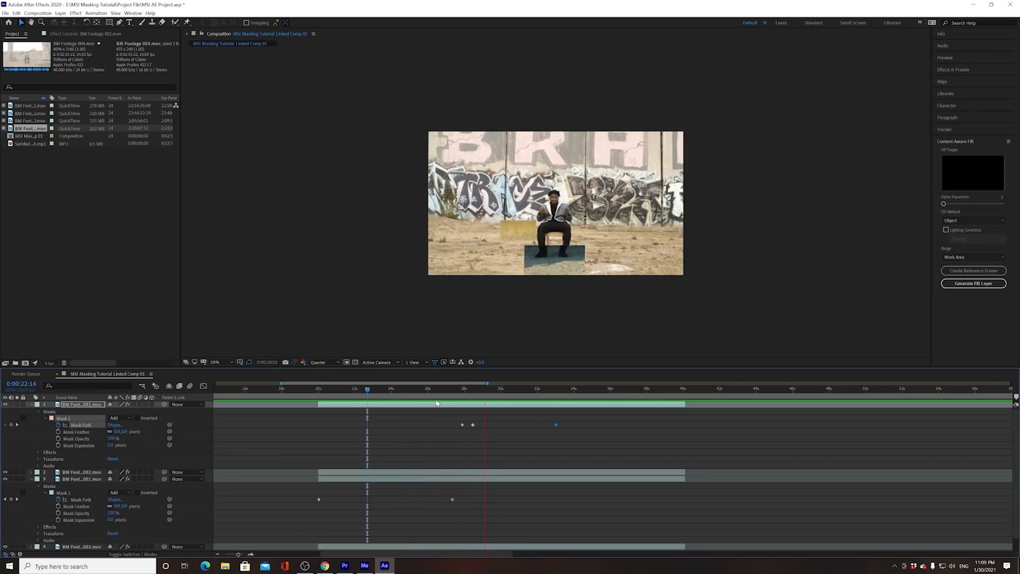
pyautogui.press('space')
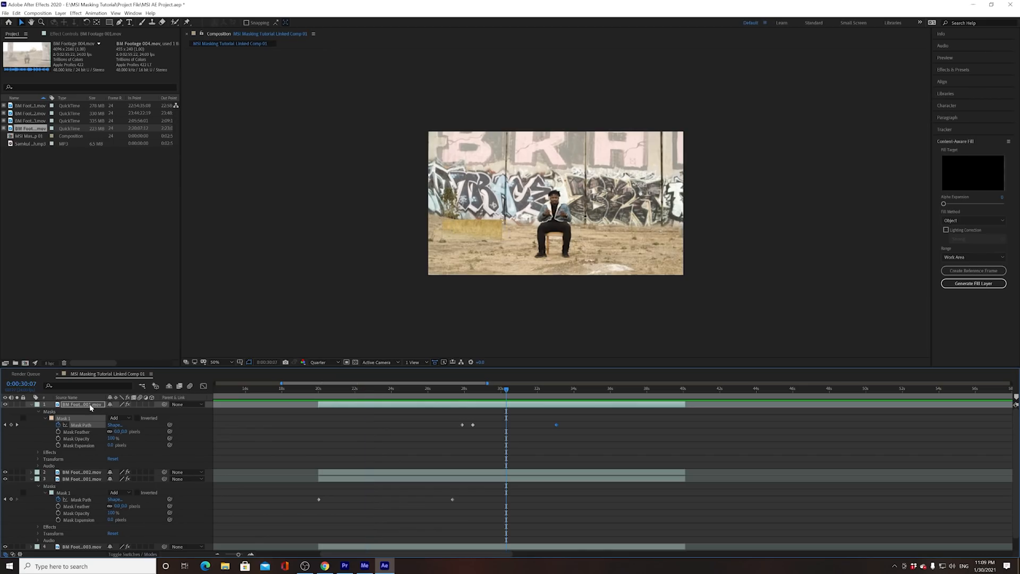
# Draw a tall, narrow rectangular mask on the top layer over the wall to the man's right, extending above and below the frame.
pyautogui.click(90, 405)
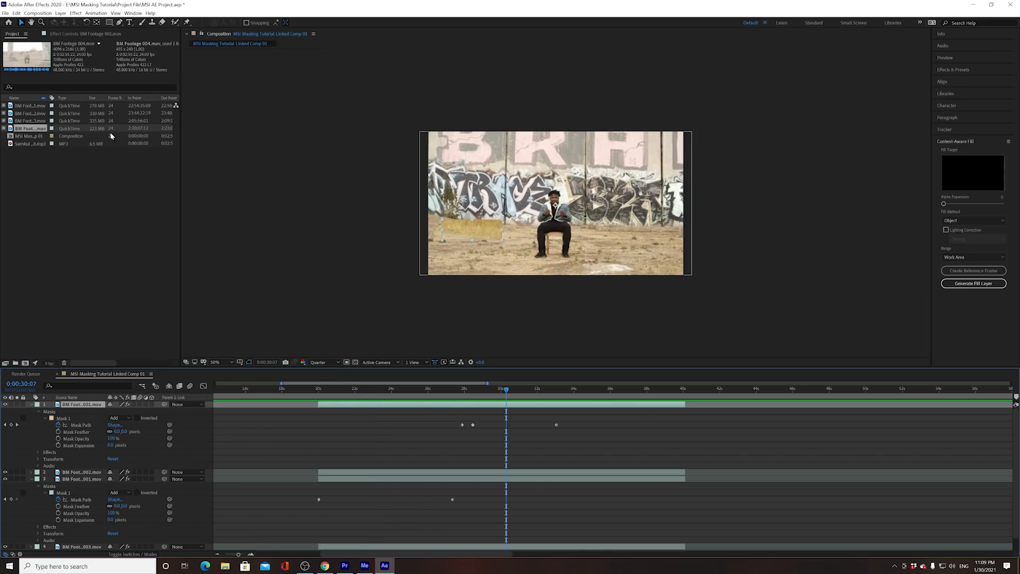
pyautogui.click(110, 23)
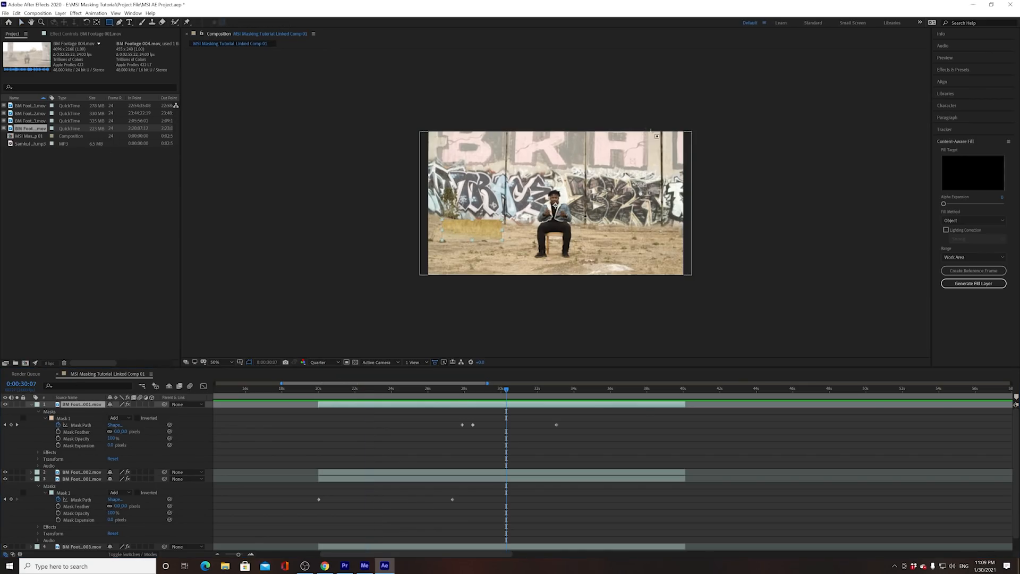
pyautogui.moveTo(623, 105); pyautogui.dragTo(660, 293)
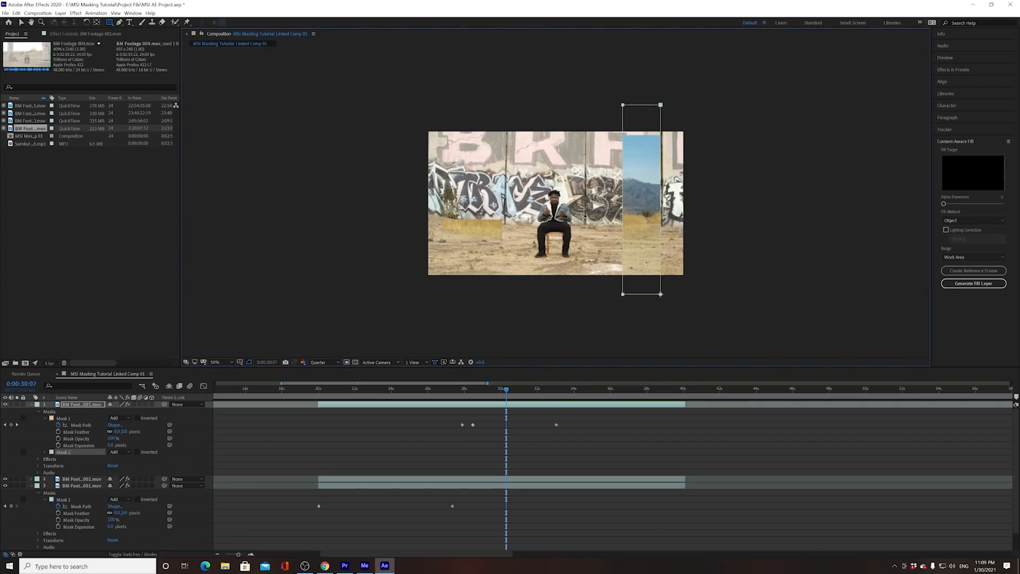
# Add Mask Path keyframes to the top layer's Mask 2 at 0:00:24:16 and 0:00:26:18.
pyautogui.moveTo(507, 393); pyautogui.dragTo(405, 408)
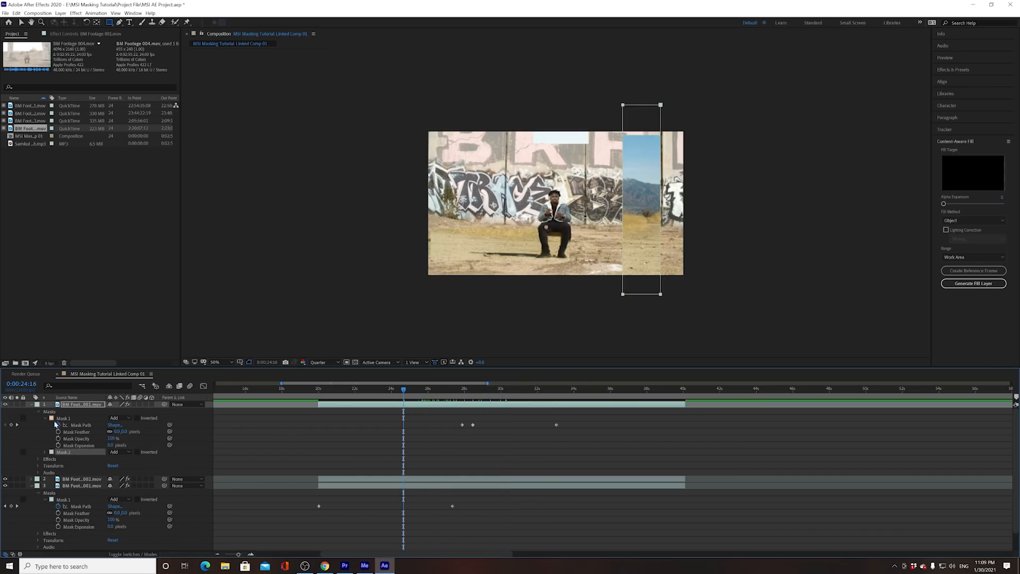
pyautogui.click(44, 452)
pyautogui.click(59, 459)
pyautogui.press('space')
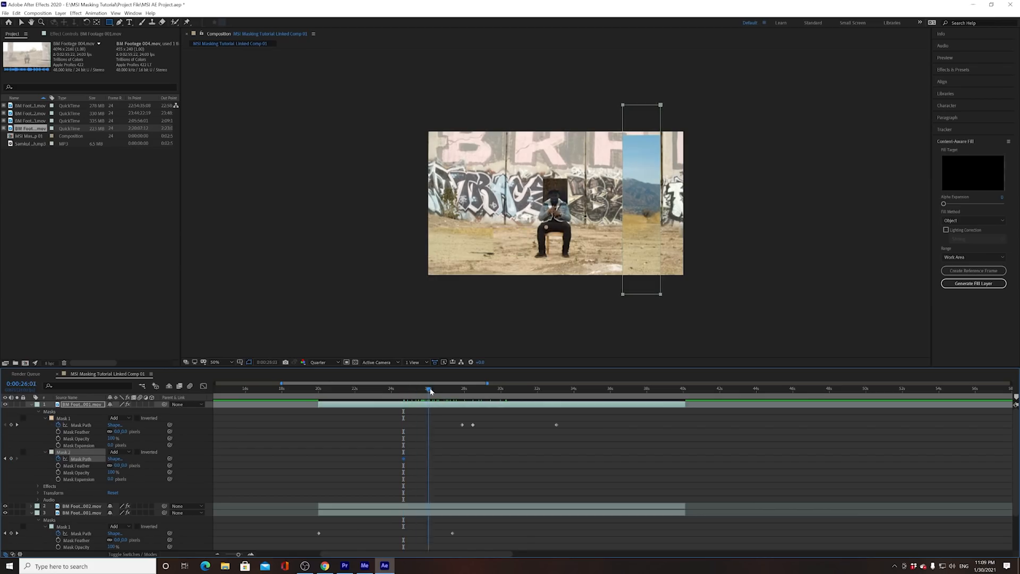
pyautogui.click(11, 459)
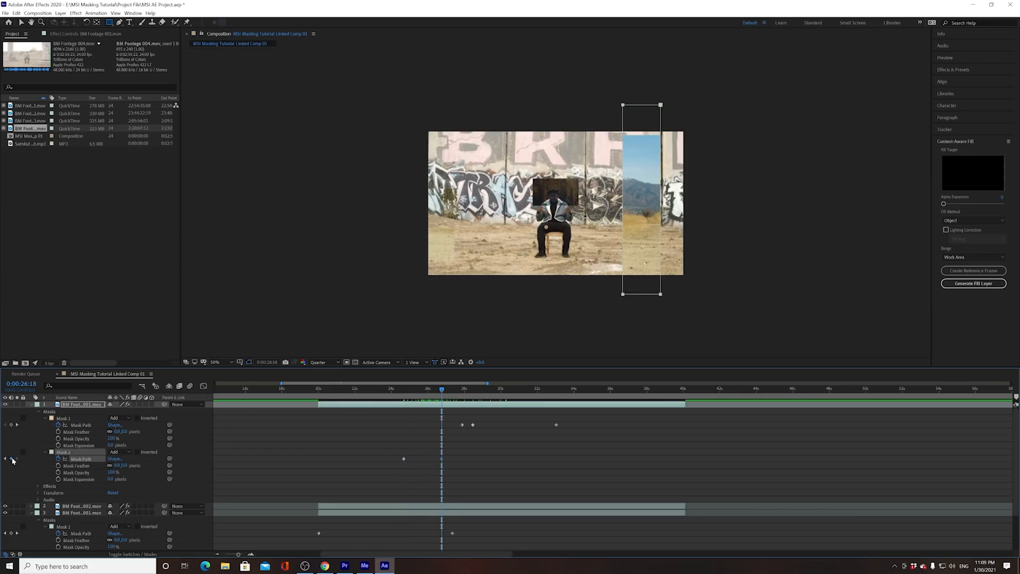
# Lower Mask 2's top edge below the frame at the 0:00:24:16 keyframe and preview the reveal from 0:00:23:22.
pyautogui.click(5, 458)
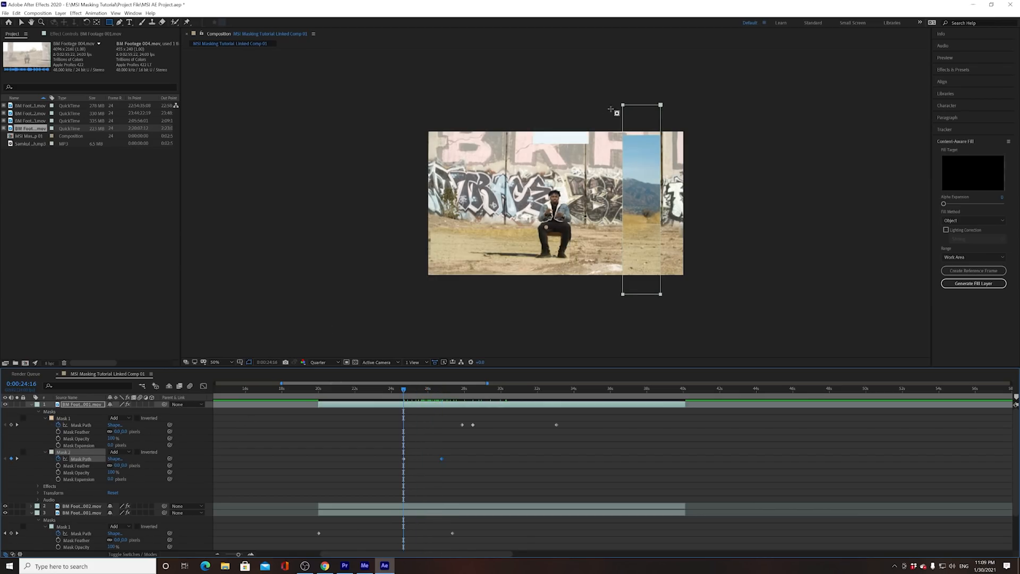
pyautogui.click(22, 22)
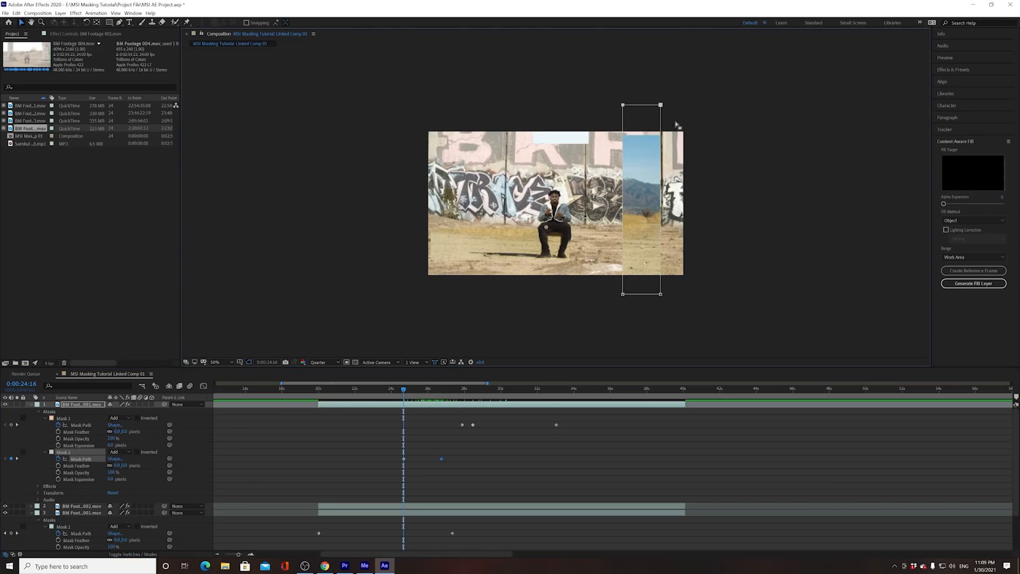
pyautogui.click(661, 106)
pyautogui.moveTo(662, 107); pyautogui.dragTo(661, 283)
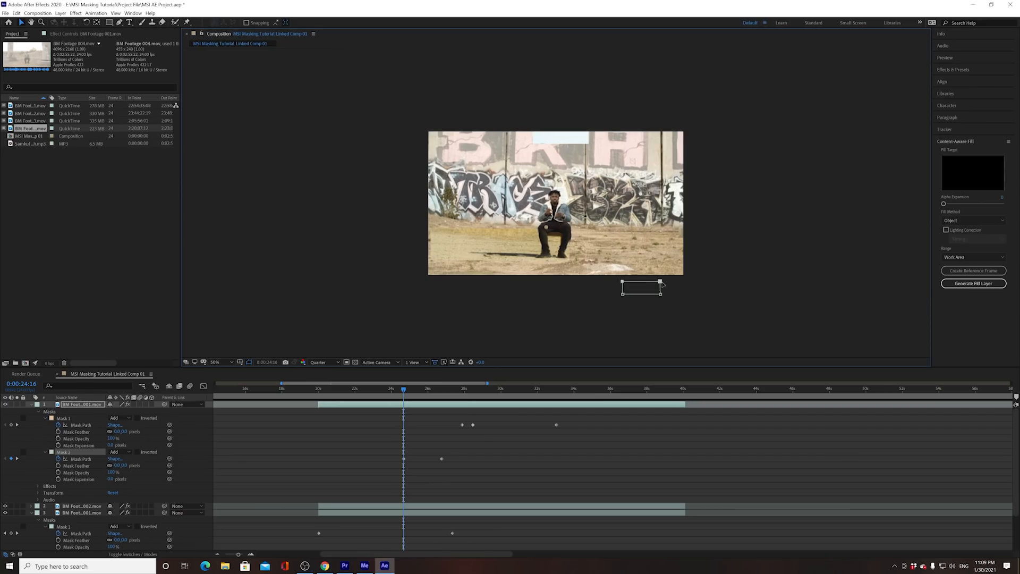
pyautogui.moveTo(408, 399)
pyautogui.mouseDown()
pyautogui.moveTo(421, 400)
pyautogui.moveTo(390, 399)
pyautogui.mouseUp()
pyautogui.press('space')
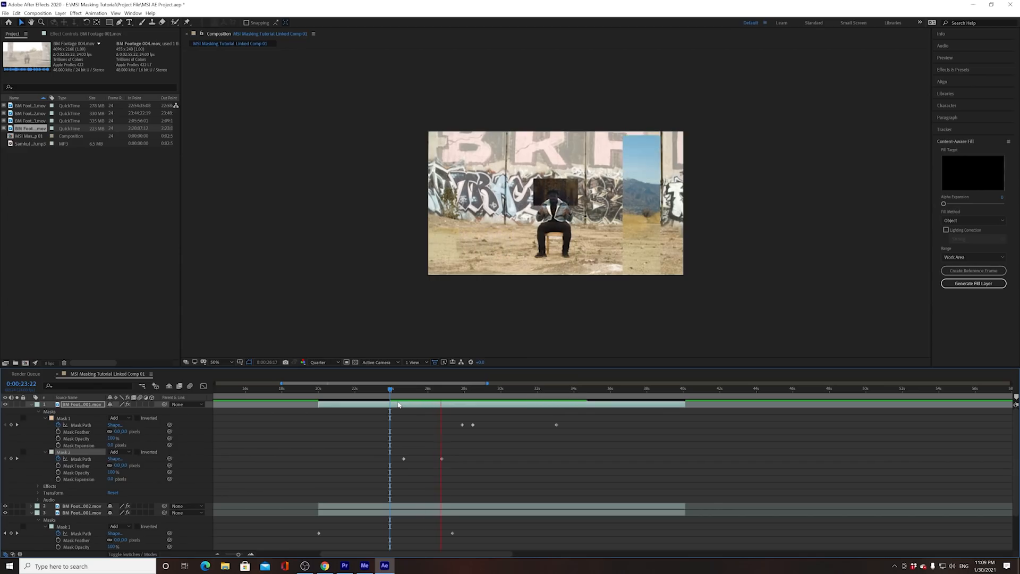
pyautogui.press('space')
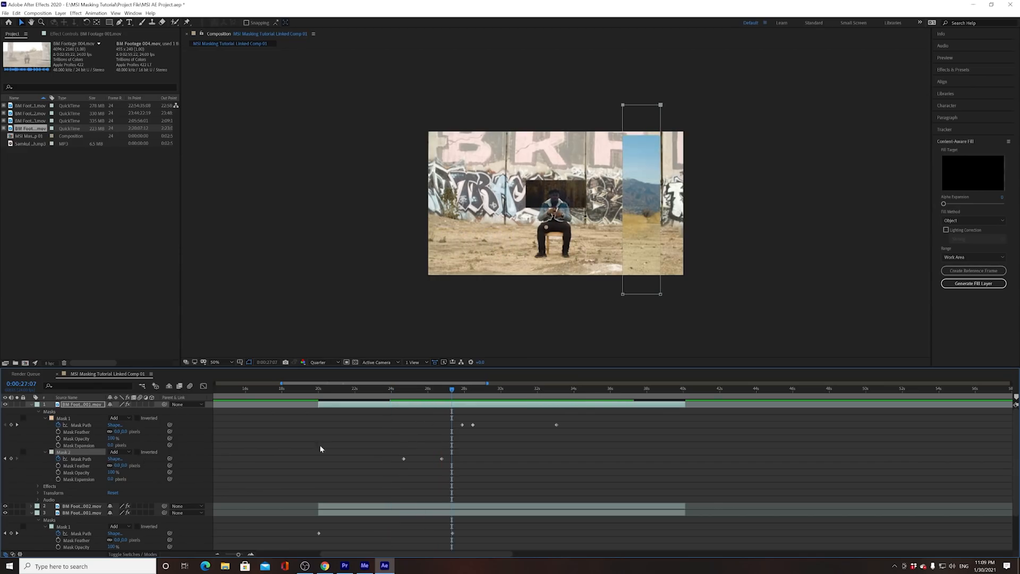
# Raise Mask 2's bottom edge above the frame at the 0:00:26:18 keyframe and scrub back to check the motion.
pyautogui.click(5, 459)
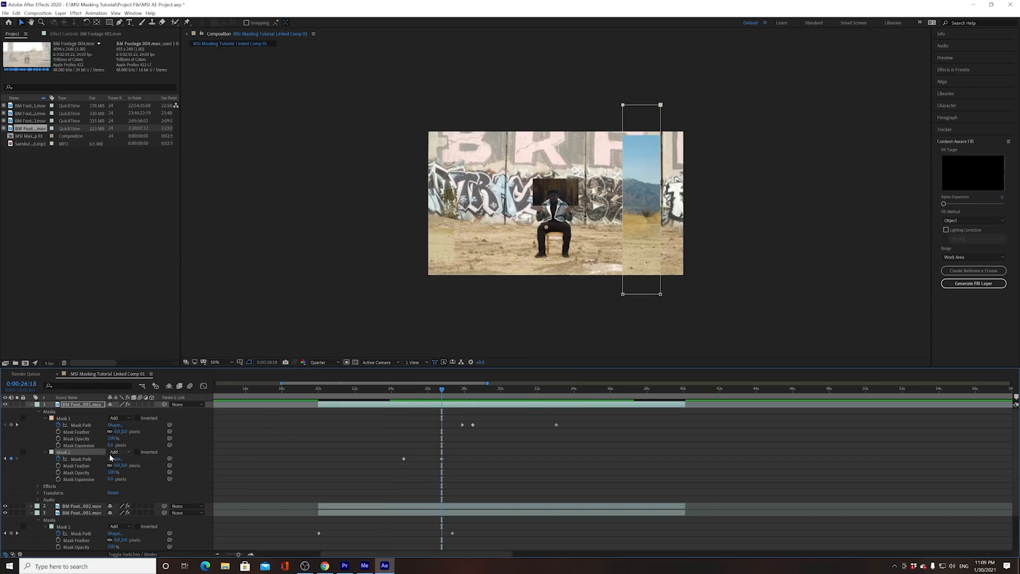
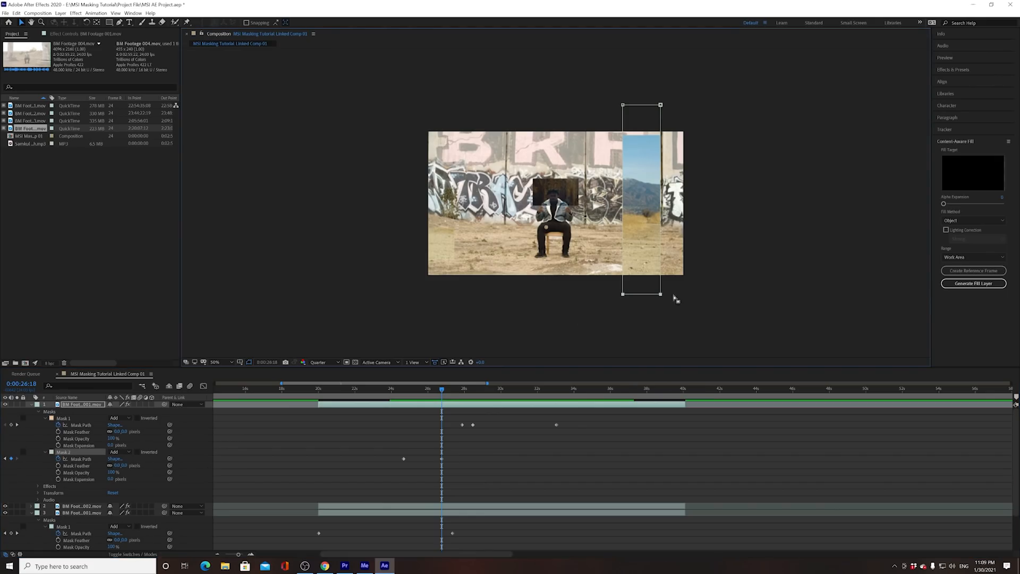
pyautogui.moveTo(660, 295); pyautogui.dragTo(659, 130)
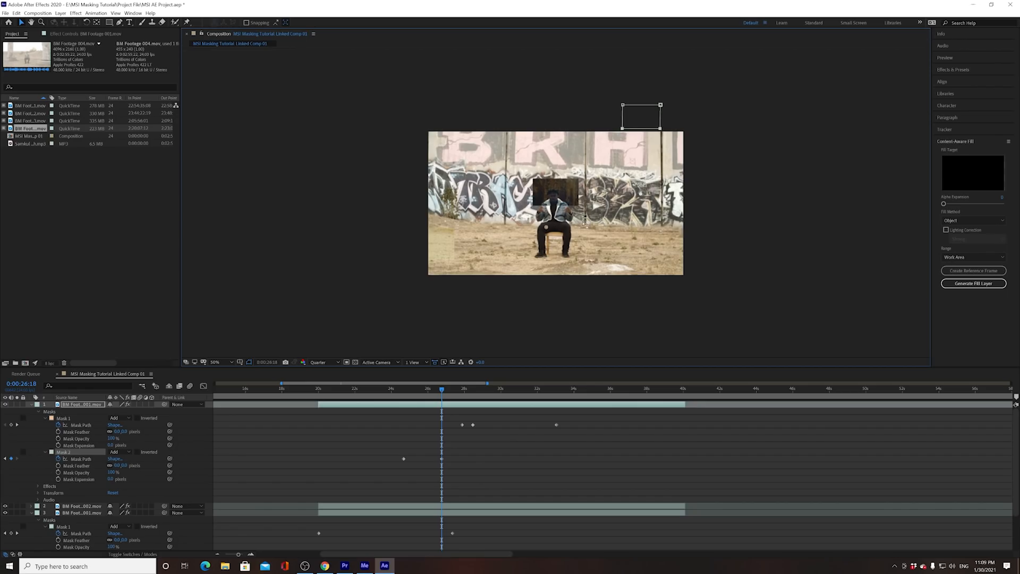
pyautogui.moveTo(419, 391); pyautogui.dragTo(407, 393)
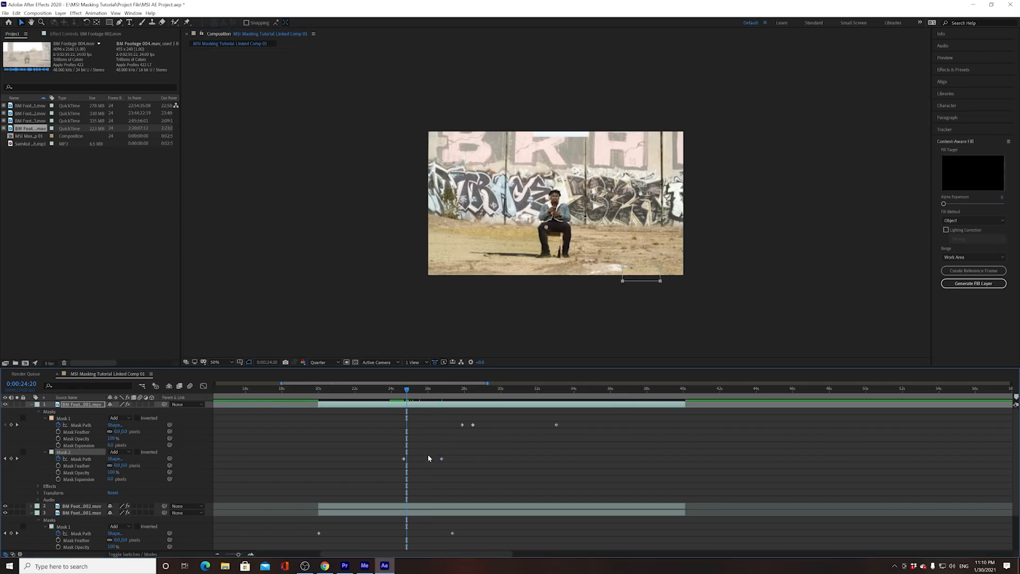
# Extend Mask 2's top edge well above the frame at the 0:00:26:18 keyframe and preview the upward movement.
pyautogui.click(17, 459)
pyautogui.moveTo(576, 78); pyautogui.dragTo(713, 126)
pyautogui.scroll(-2, 687, 125)
pyautogui.moveTo(609, 154); pyautogui.dragTo(612, 107)
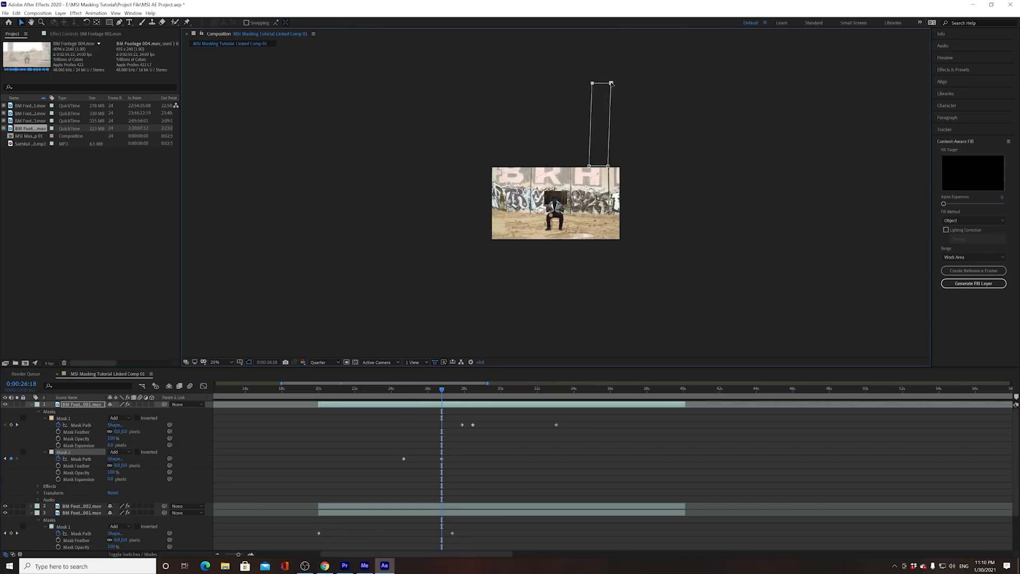
pyautogui.moveTo(441, 396); pyautogui.dragTo(400, 398)
pyautogui.press('space')
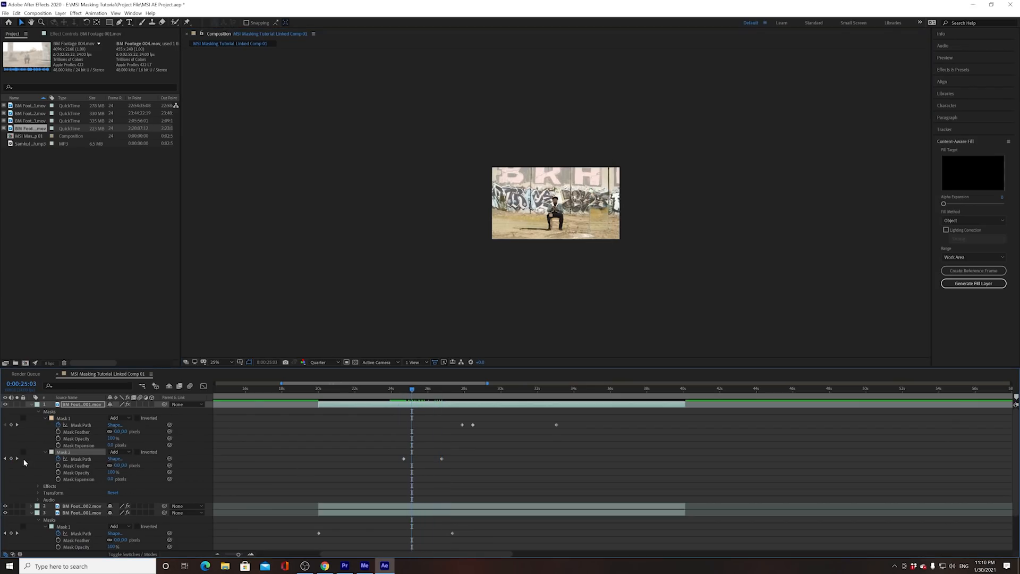
# Stretch Mask 2's top edge even higher at the 0:00:26:18 keyframe and preview from 0:00:23:21.
pyautogui.click(18, 458)
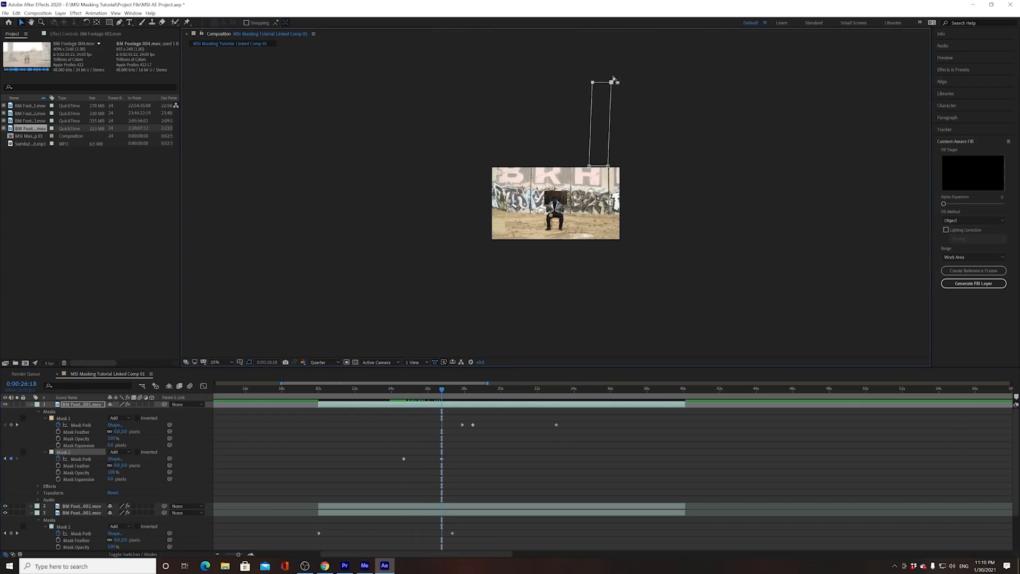
pyautogui.moveTo(615, 70); pyautogui.dragTo(614, 47)
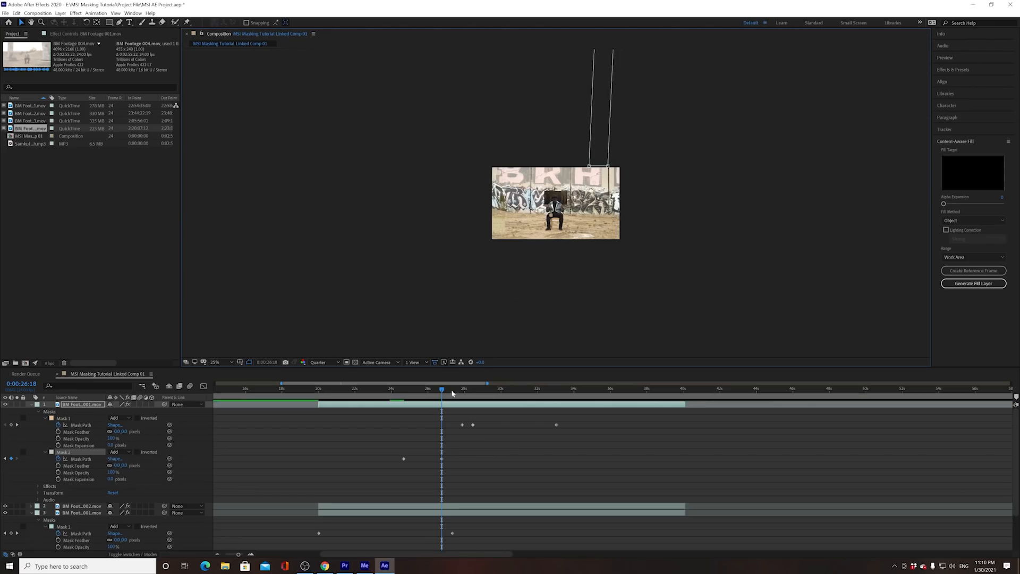
pyautogui.moveTo(438, 393); pyautogui.dragTo(390, 398)
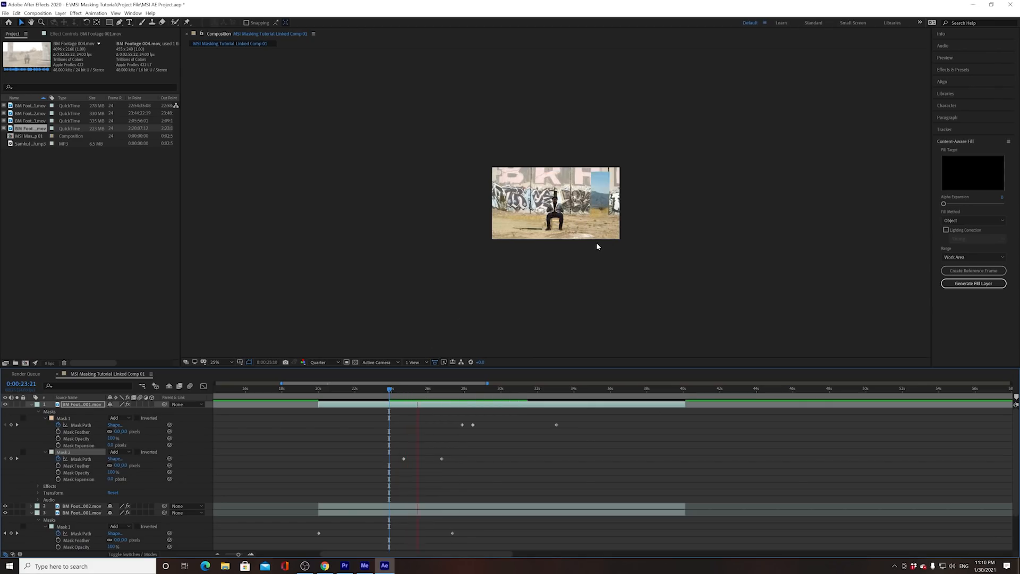
pyautogui.press('space')
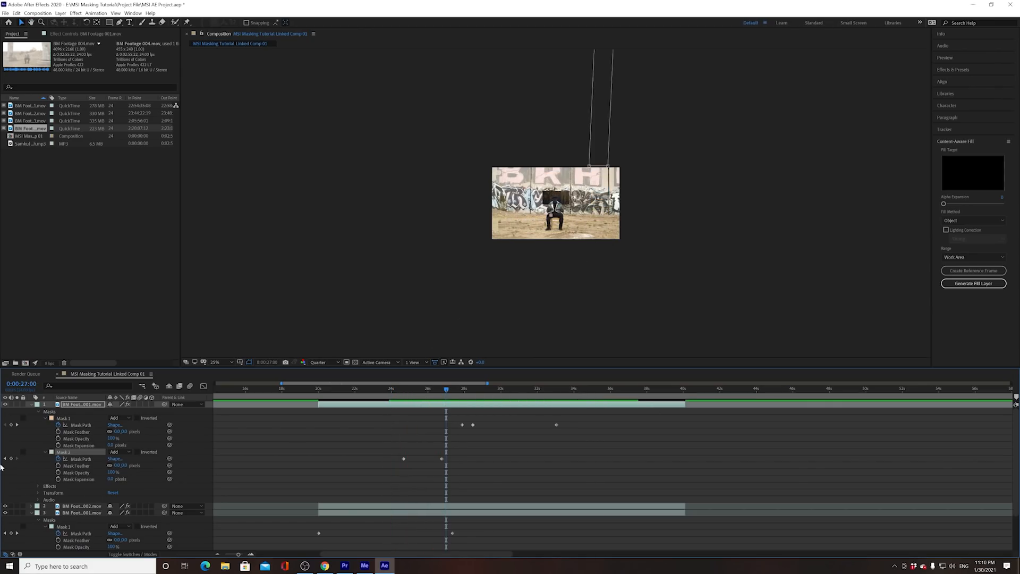
# Extend Mask 2's bottom edge far below the frame at the 0:00:24:16 keyframe and preview from 0:00:24:00.
pyautogui.click(4, 458)
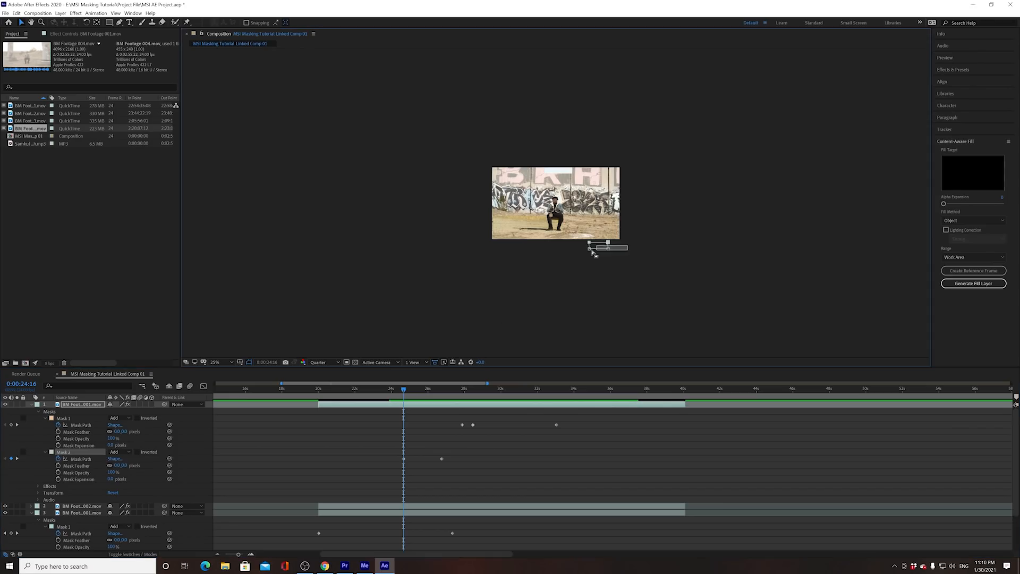
pyautogui.moveTo(588, 251); pyautogui.dragTo(587, 312)
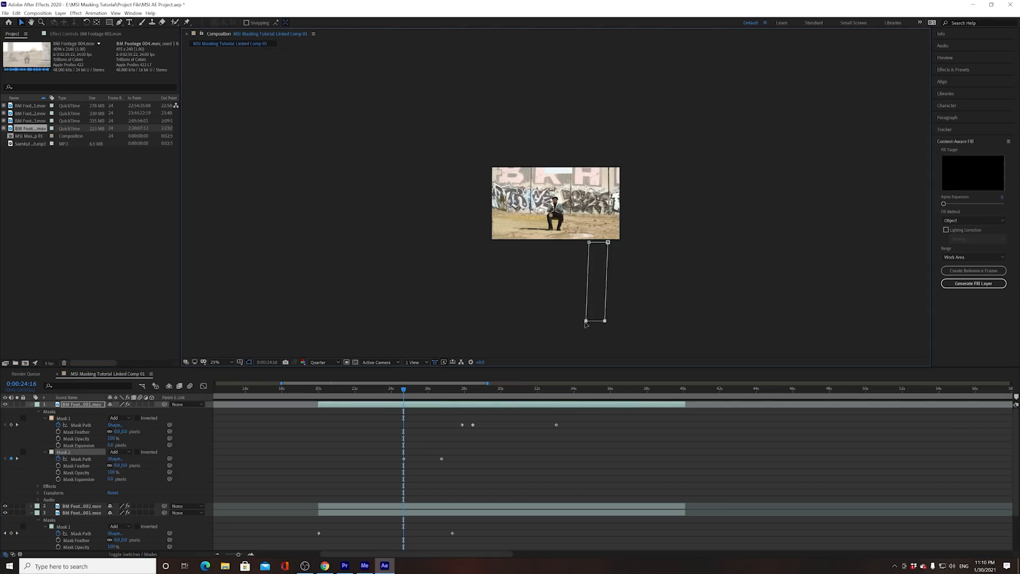
pyautogui.moveTo(406, 388)
pyautogui.mouseDown()
pyautogui.moveTo(428, 389)
pyautogui.moveTo(392, 388)
pyautogui.mouseUp()
pyautogui.press('space')
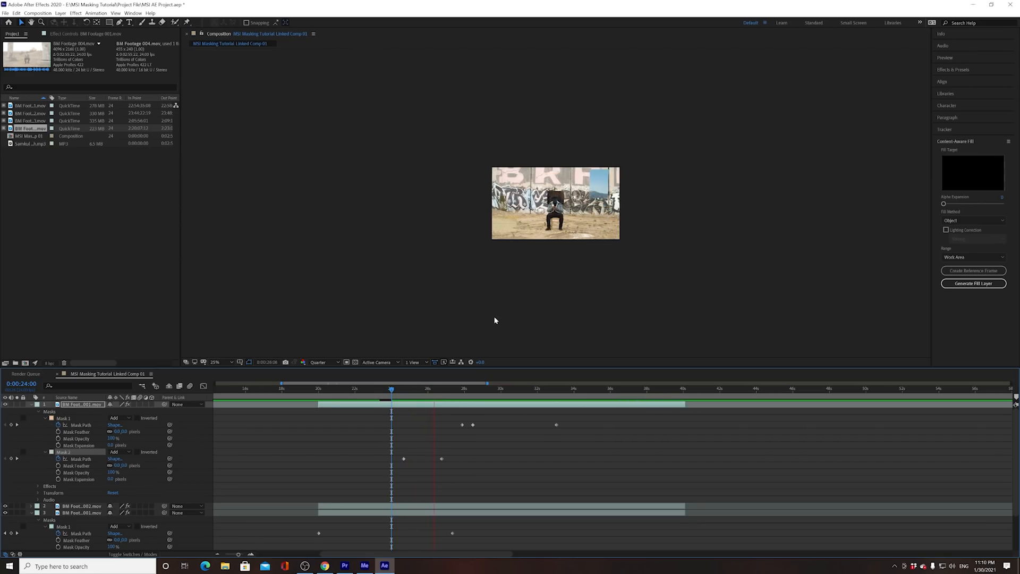
# Move Mask 2's last Mask Path keyframe to about 0:00:30:12 and preview the slower motion from 0:00:24:01 and near the clip's start.
pyautogui.moveTo(442, 458); pyautogui.dragTo(496, 460)
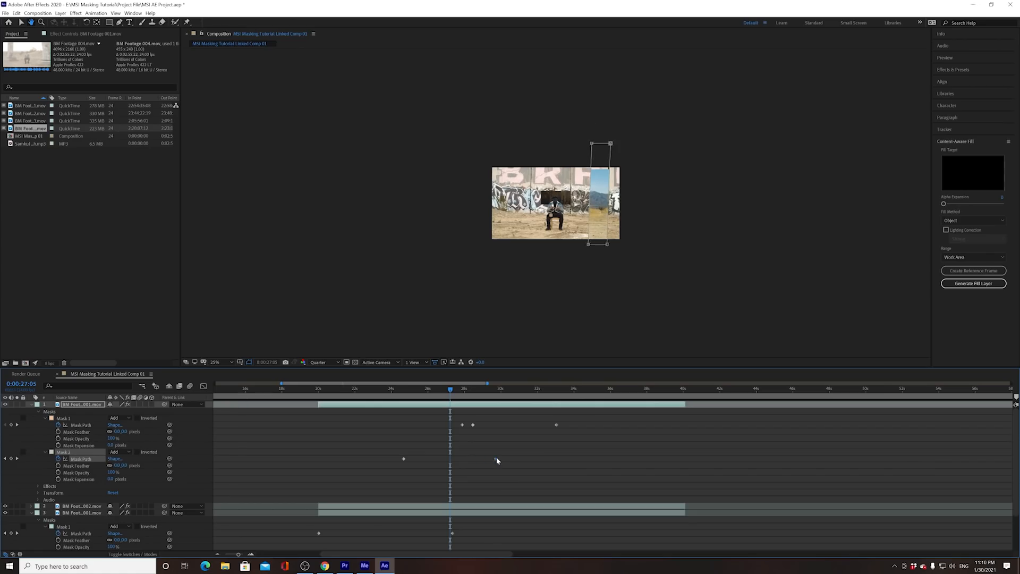
pyautogui.click(391, 388)
pyautogui.press('space')
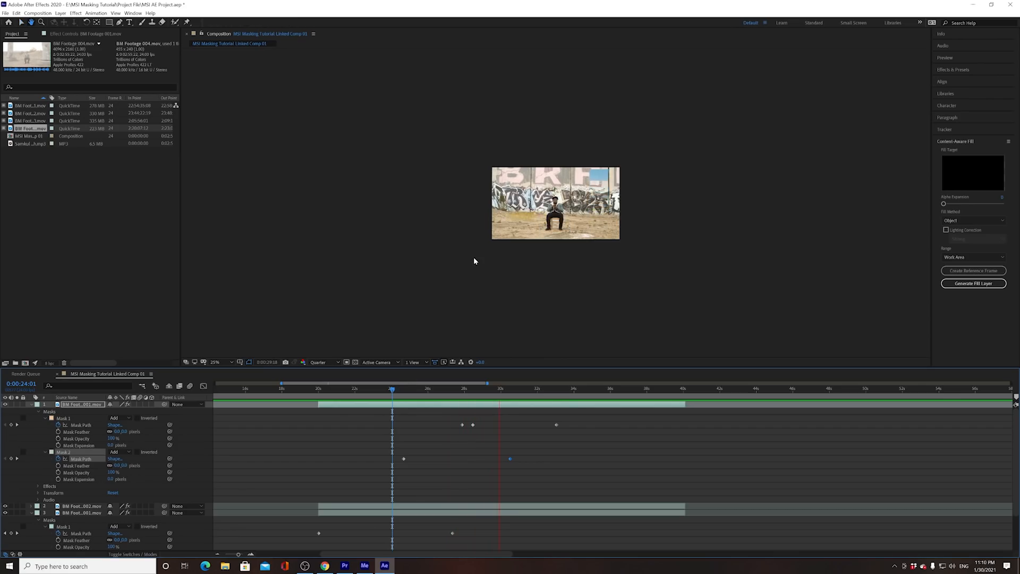
pyautogui.press('space')
pyautogui.press('.')
pyautogui.click(322, 388)
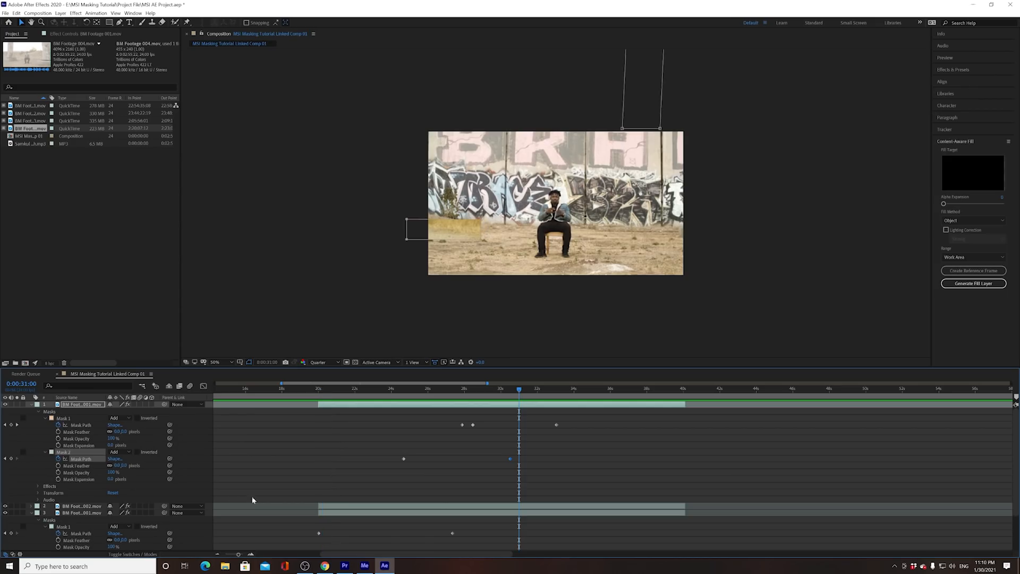
# Collapse the open layers and, at 0:00:25:12, draw a rectangular mask over the left half of the frame on BM Footage 003.mov.
pyautogui.click(31, 405)
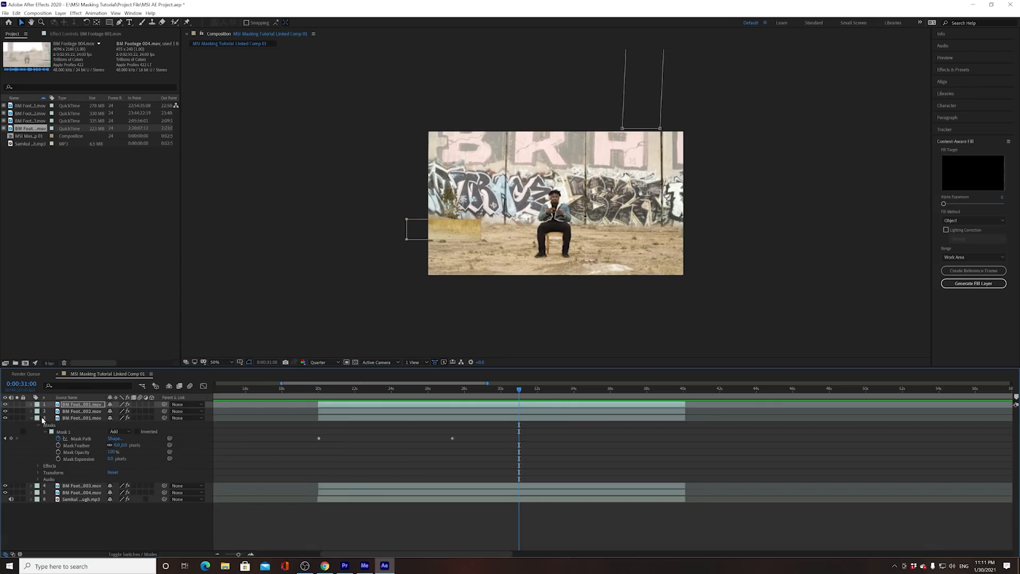
pyautogui.click(31, 418)
pyautogui.moveTo(497, 408); pyautogui.dragTo(417, 407)
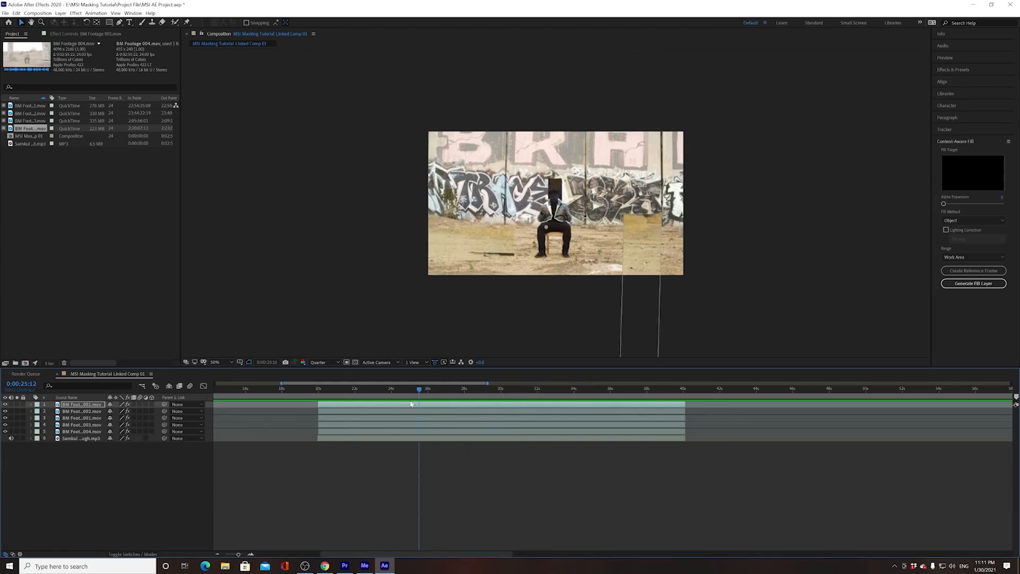
pyautogui.click(79, 425)
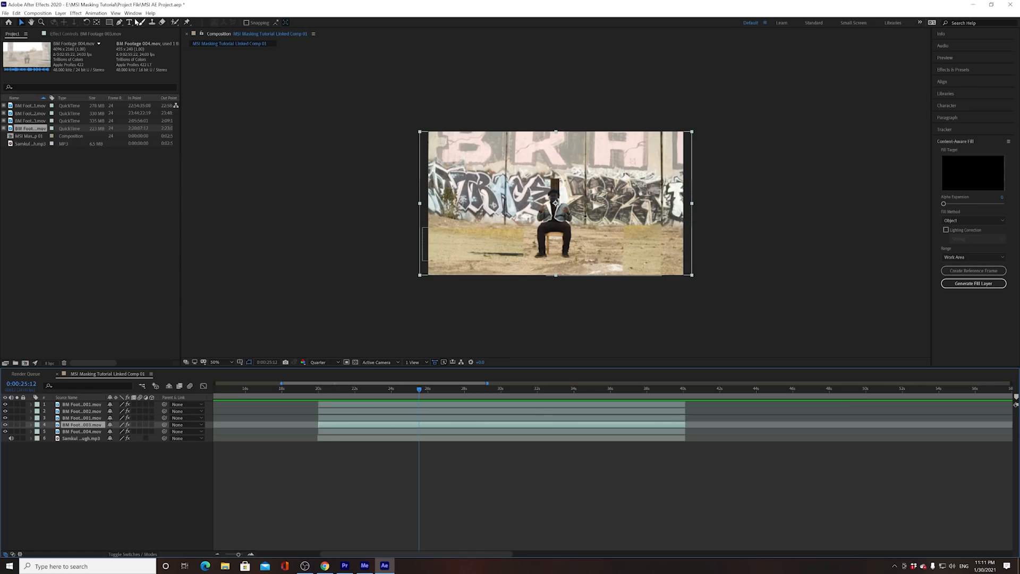
pyautogui.click(111, 24)
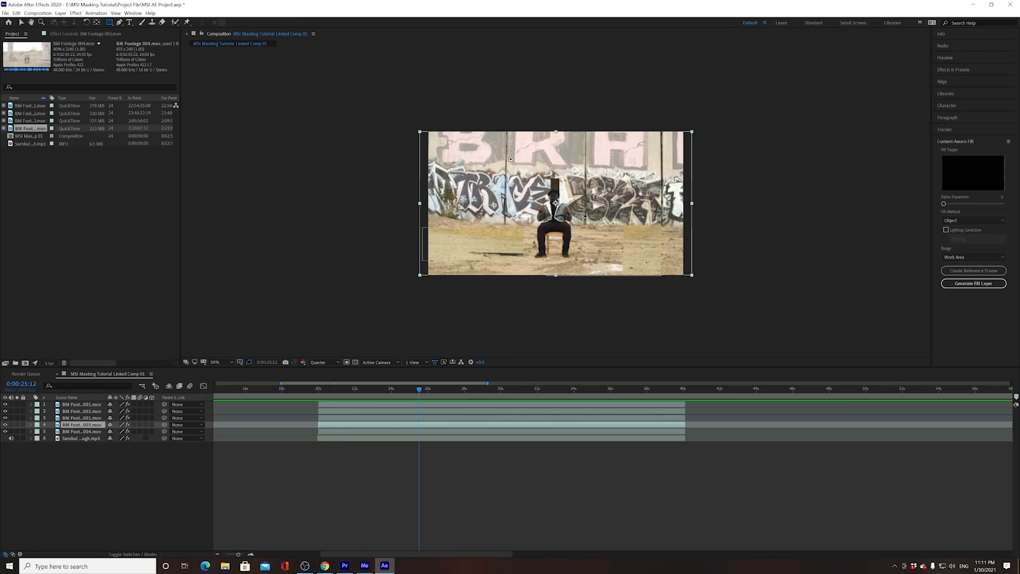
pyautogui.moveTo(402, 100); pyautogui.dragTo(553, 303)
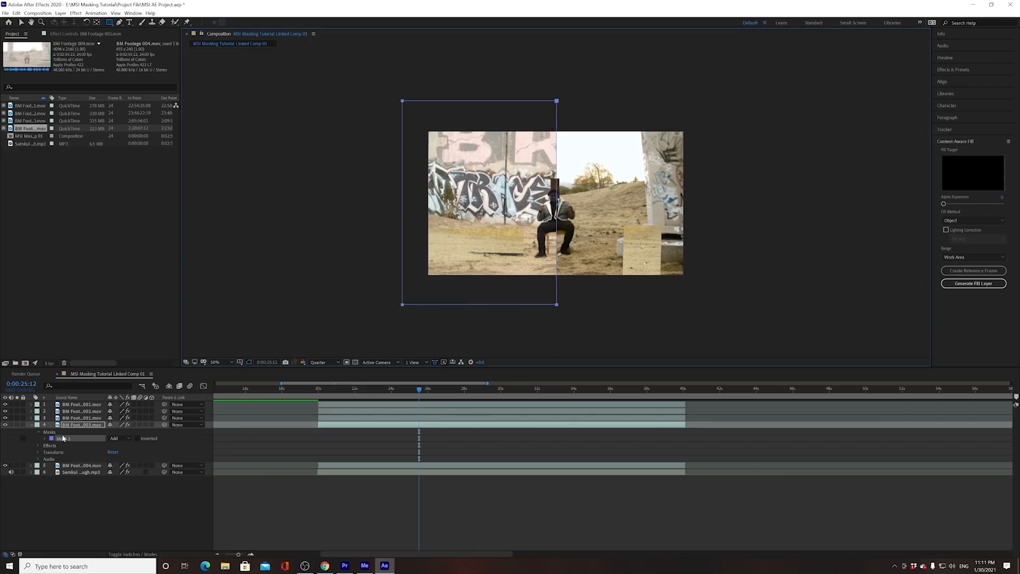
# Add Mask Path keyframes to BM Footage 003.mov's mask at 0:00:25:12 and 0:00:28:08, returning to the first one.
pyautogui.click(45, 438)
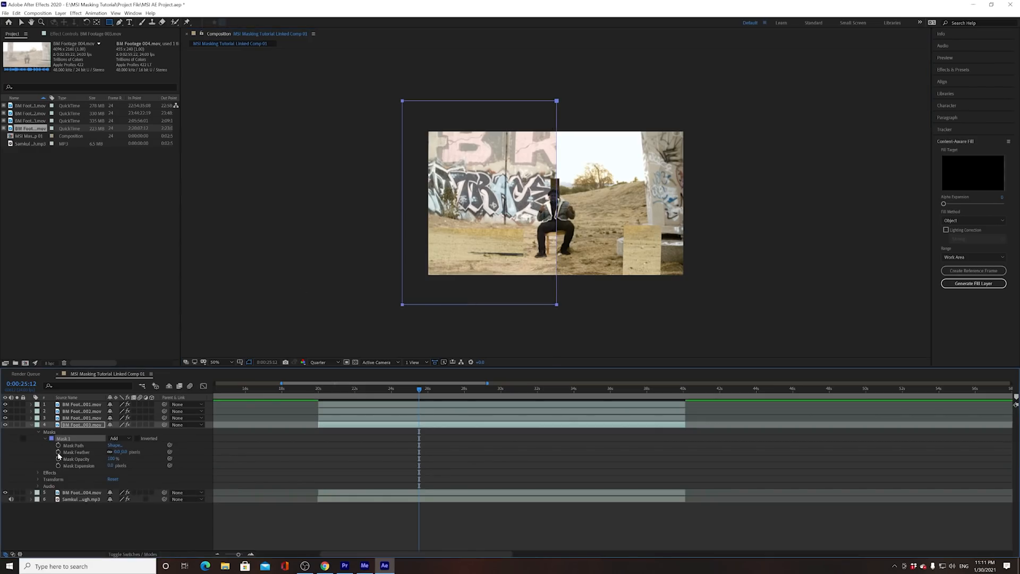
pyautogui.click(57, 446)
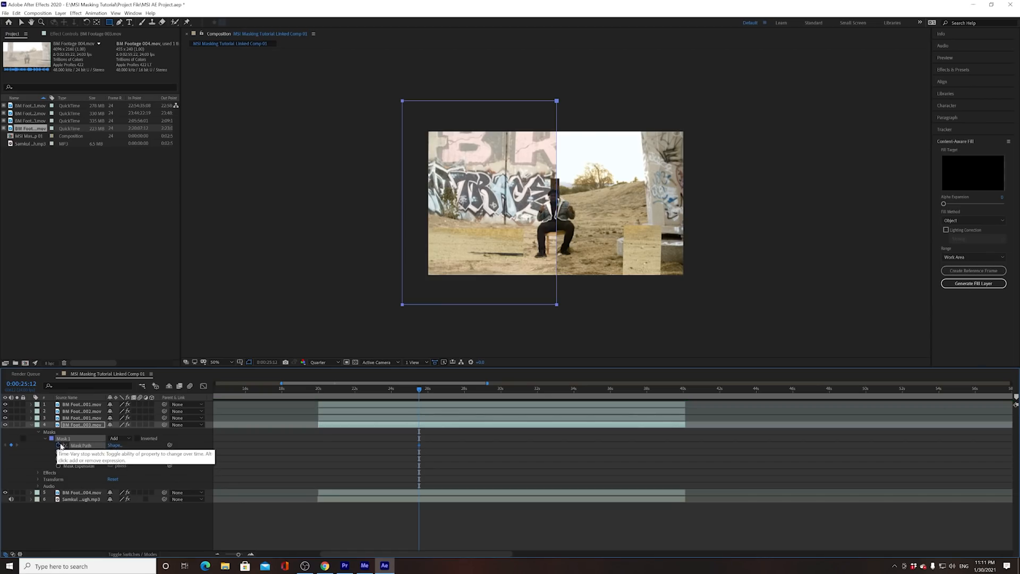
pyautogui.click(414, 395)
pyautogui.press('space')
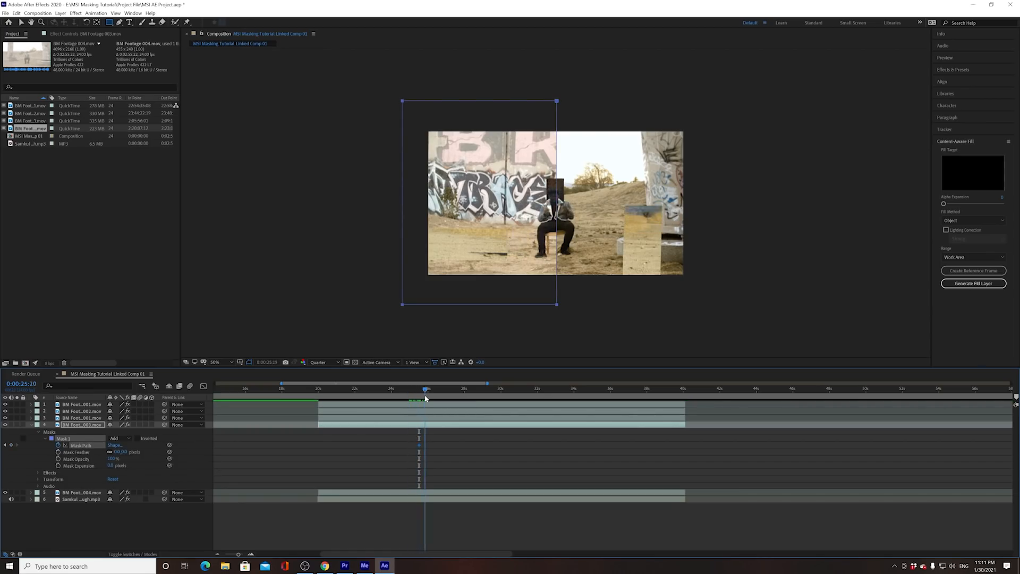
pyautogui.click(10, 445)
pyautogui.click(6, 445)
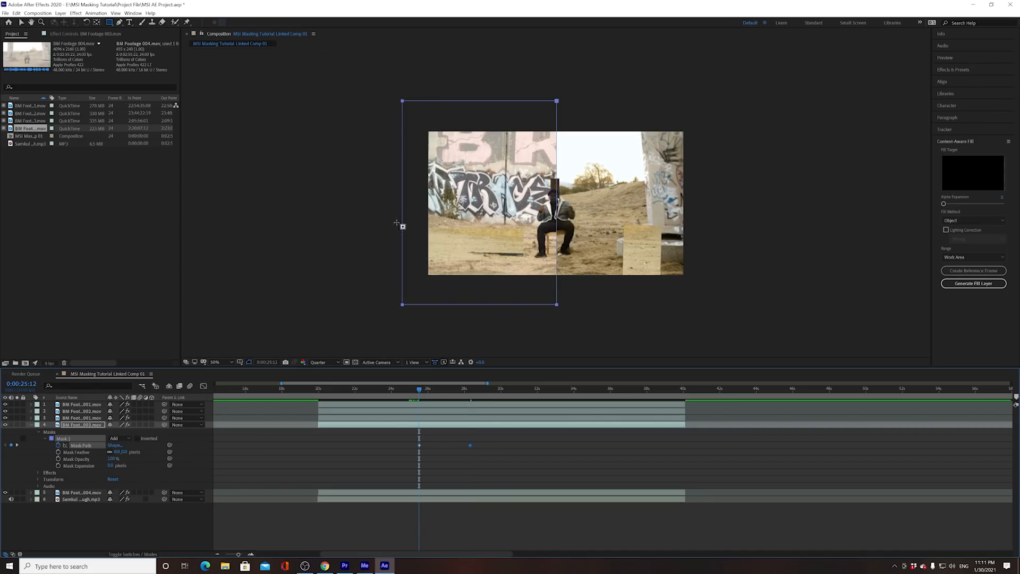
# At the 0:00:25:12 keyframe, pull the mask's right edge inward to just left of the seated man.
pyautogui.click(21, 22)
pyautogui.moveTo(611, 83); pyautogui.dragTo(527, 347)
pyautogui.moveTo(557, 307); pyautogui.dragTo(518, 307)
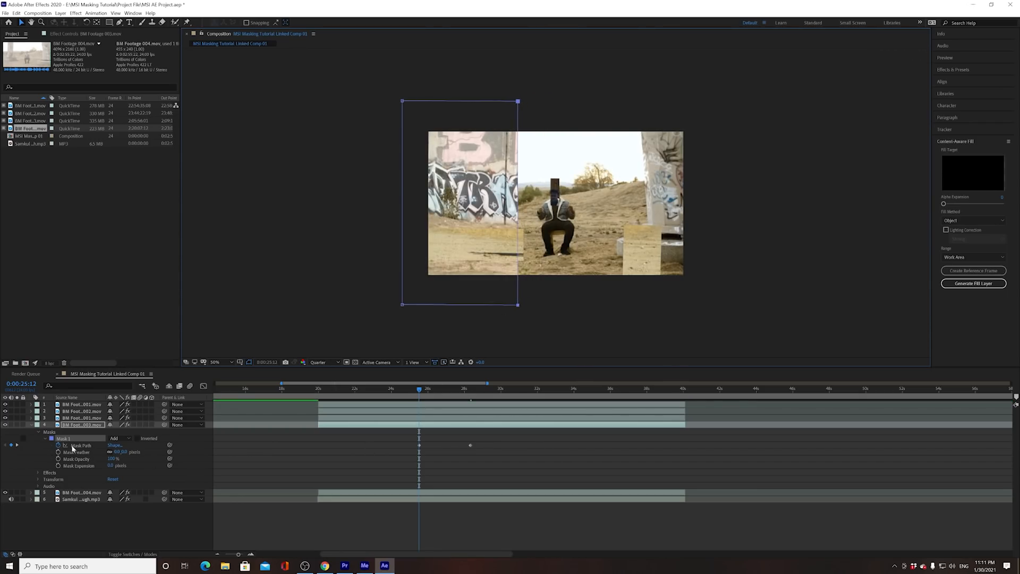
# Extend the mask's right edge past the frame at the 0:00:28:08 keyframe and move its first keyframe to about 0:00:19:23.
pyautogui.click(17, 445)
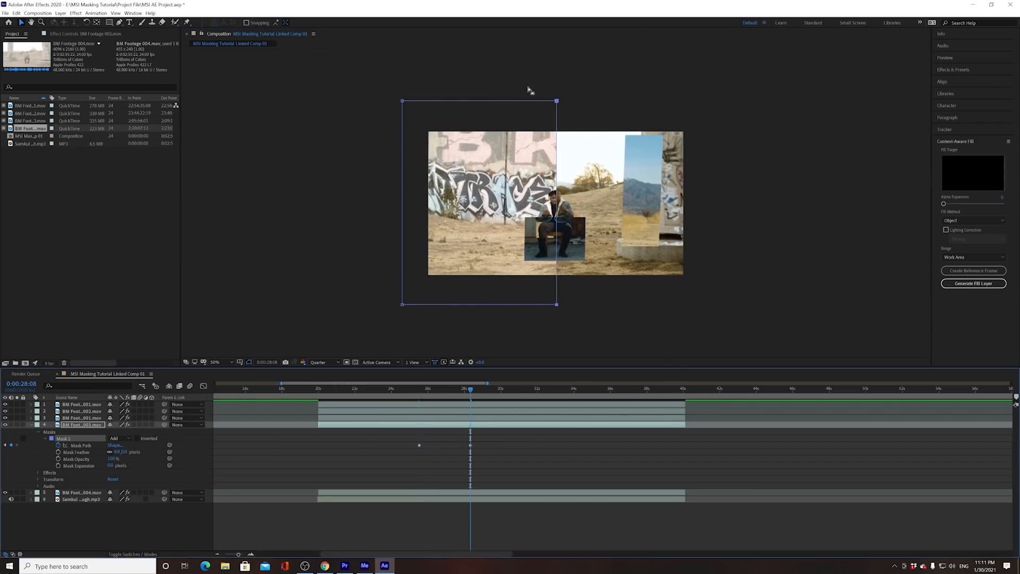
pyautogui.moveTo(557, 306); pyautogui.dragTo(686, 306)
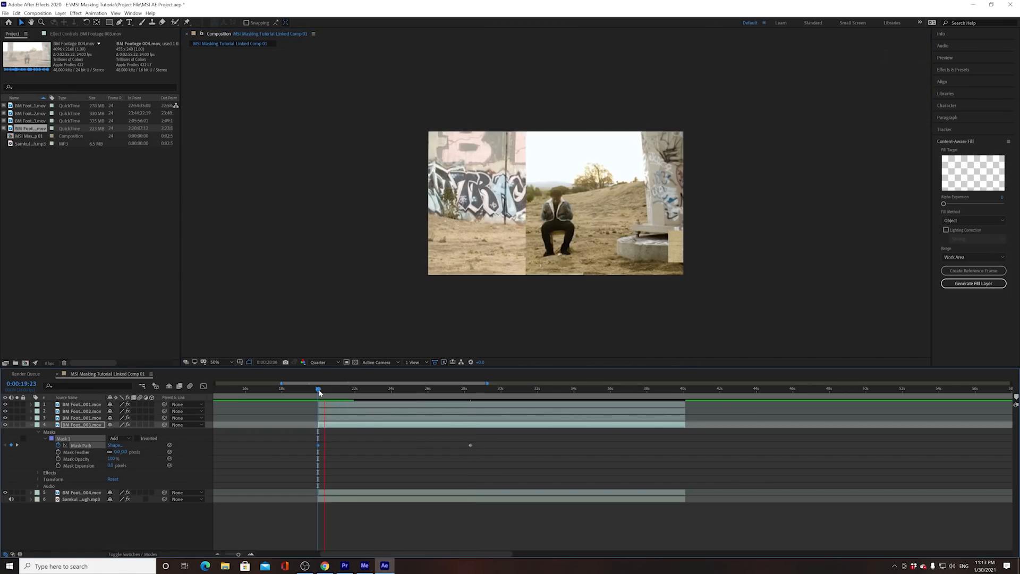
pyautogui.moveTo(317, 391); pyautogui.dragTo(319, 392)
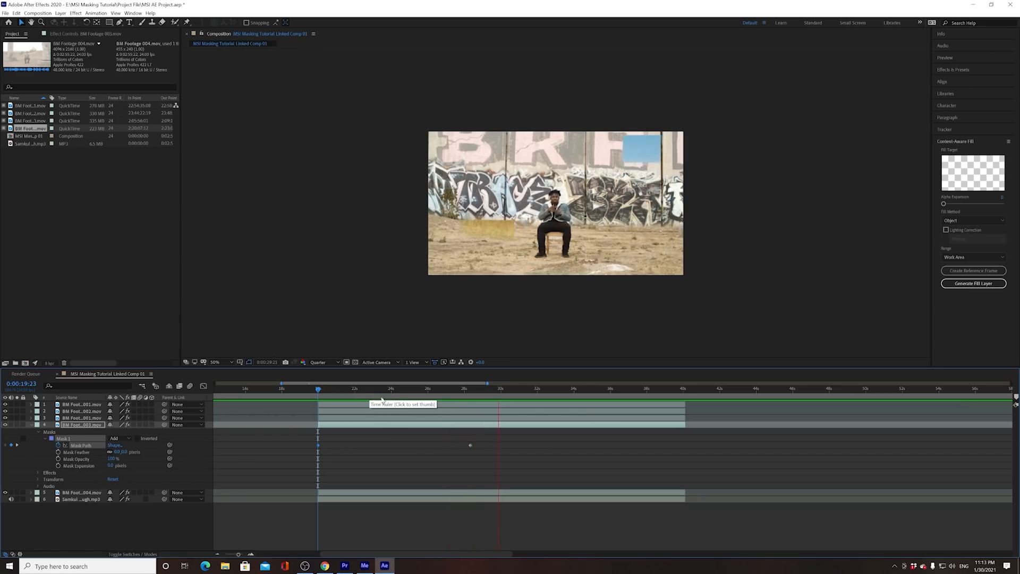
# Preview the graffiti wall wipe from the clip's start and inspect the masks around 0:00:21:18.
pyautogui.moveTo(403, 393); pyautogui.dragTo(322, 410)
pyautogui.press('space')
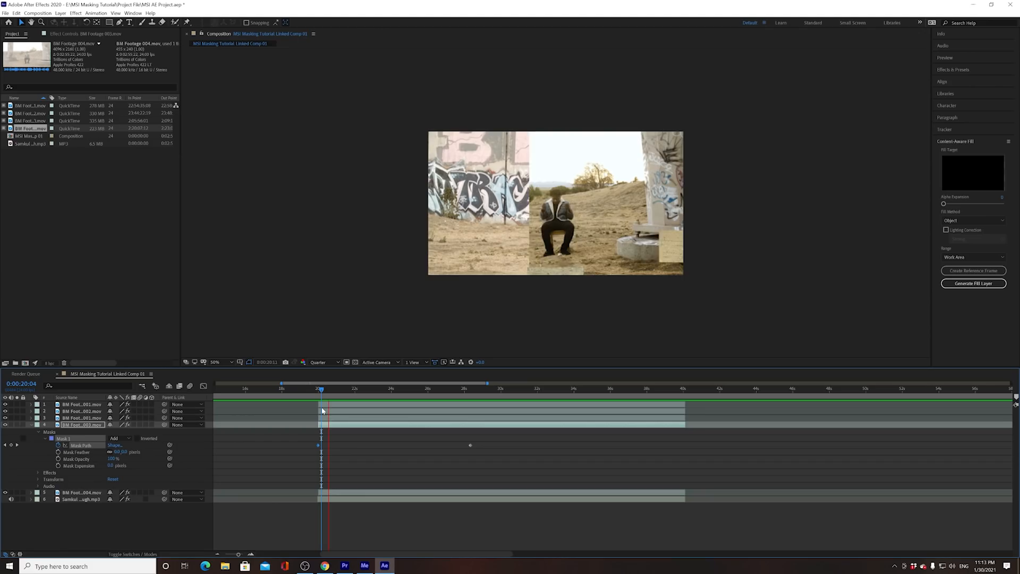
pyautogui.click(354, 396)
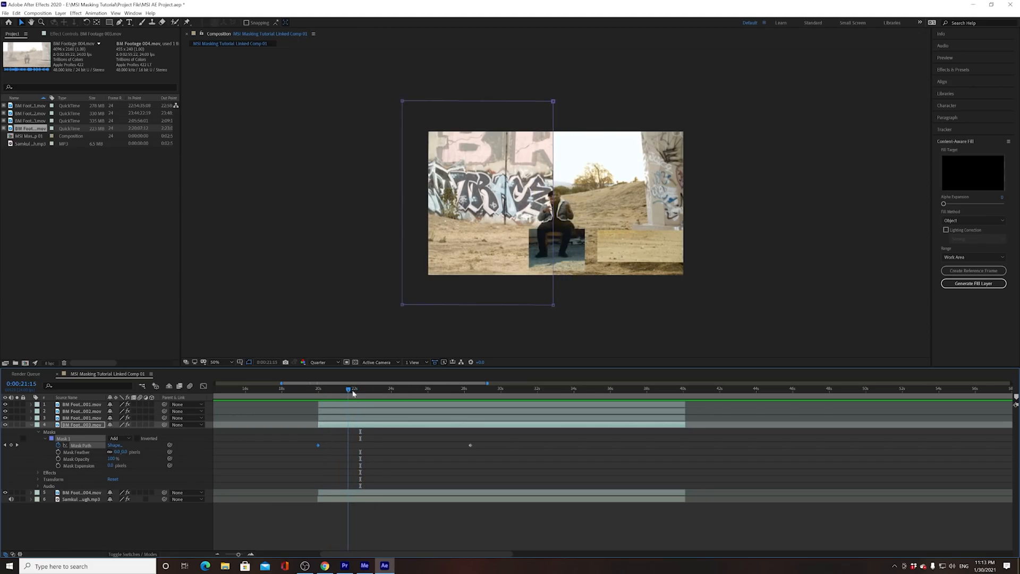
pyautogui.click(359, 392)
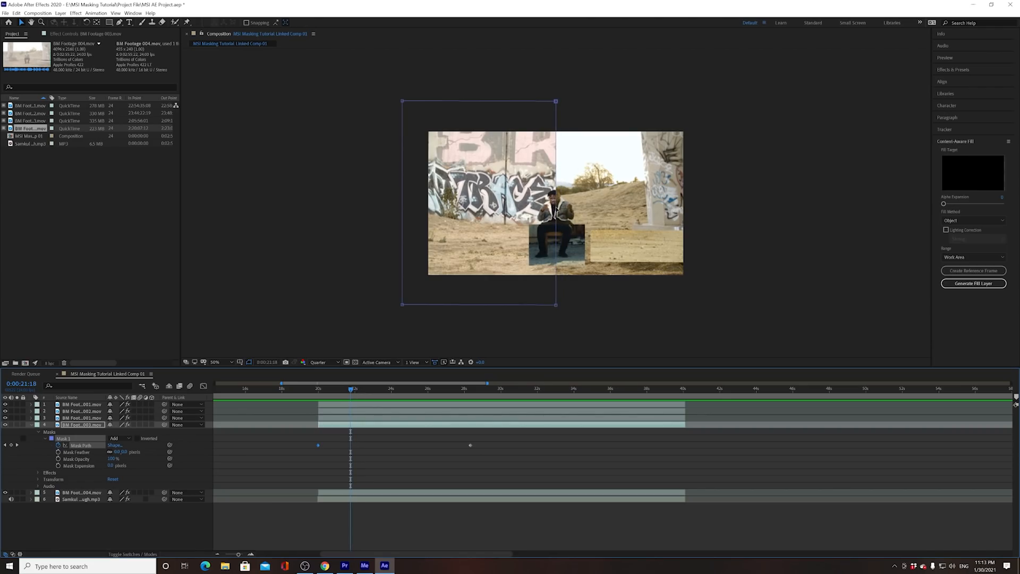
# Enlarge the composition view to 100% and replay the combined mask animation from 0:00:18:21 and 0:00:20:03.
pyautogui.press('.')
pyautogui.moveTo(361, 391); pyautogui.dragTo(298, 391)
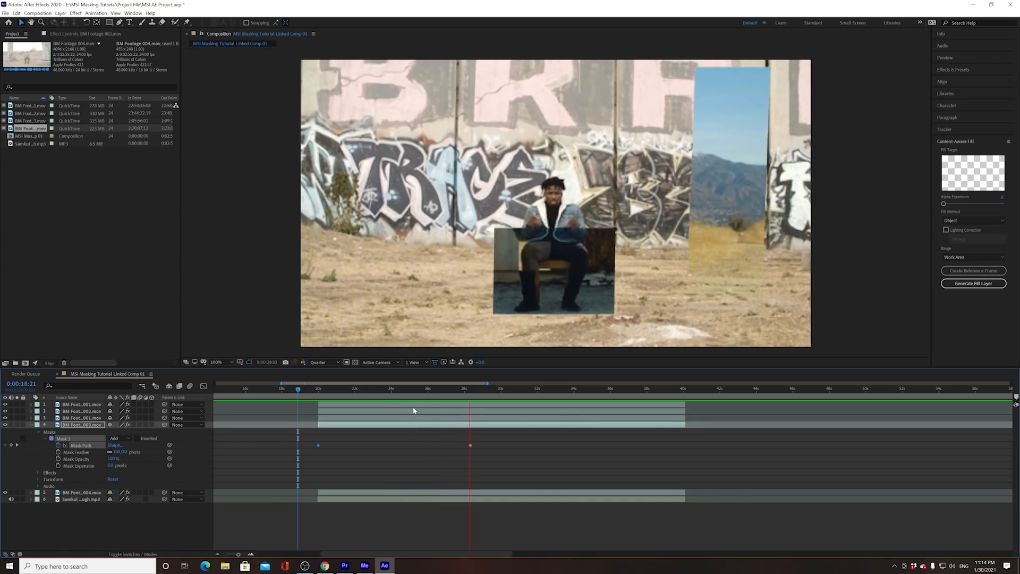
pyautogui.moveTo(423, 388); pyautogui.dragTo(375, 390)
pyautogui.press('space')
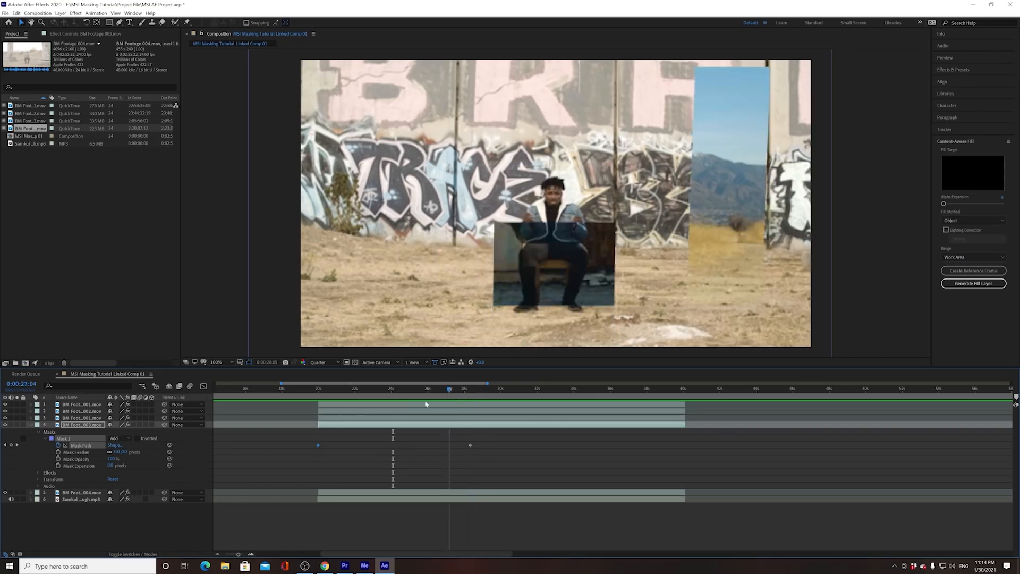
pyautogui.click(337, 388)
pyautogui.moveTo(319, 388); pyautogui.dragTo(420, 398)
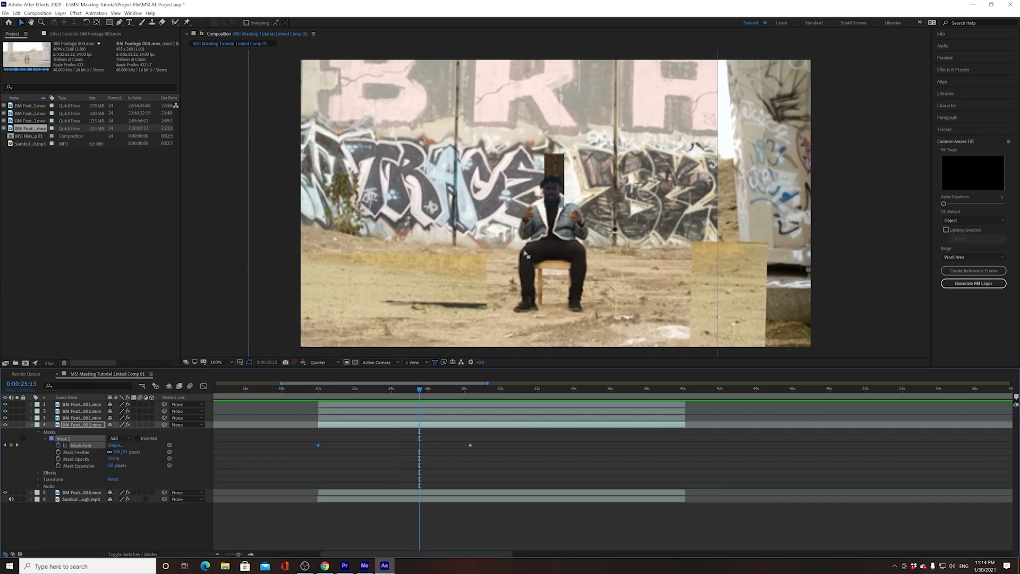
pyautogui.moveTo(423, 394); pyautogui.dragTo(321, 390)
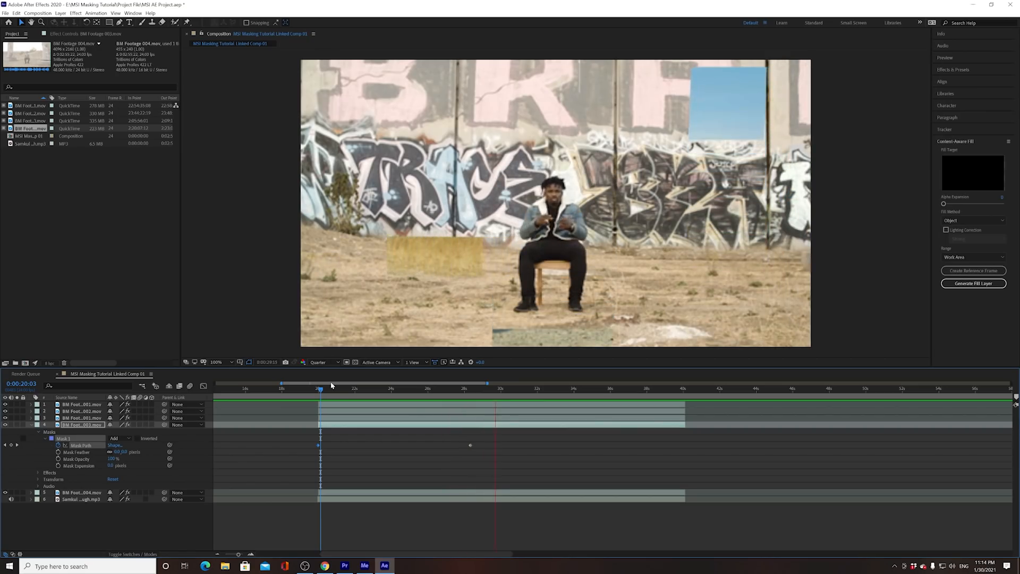
pyautogui.press('space')
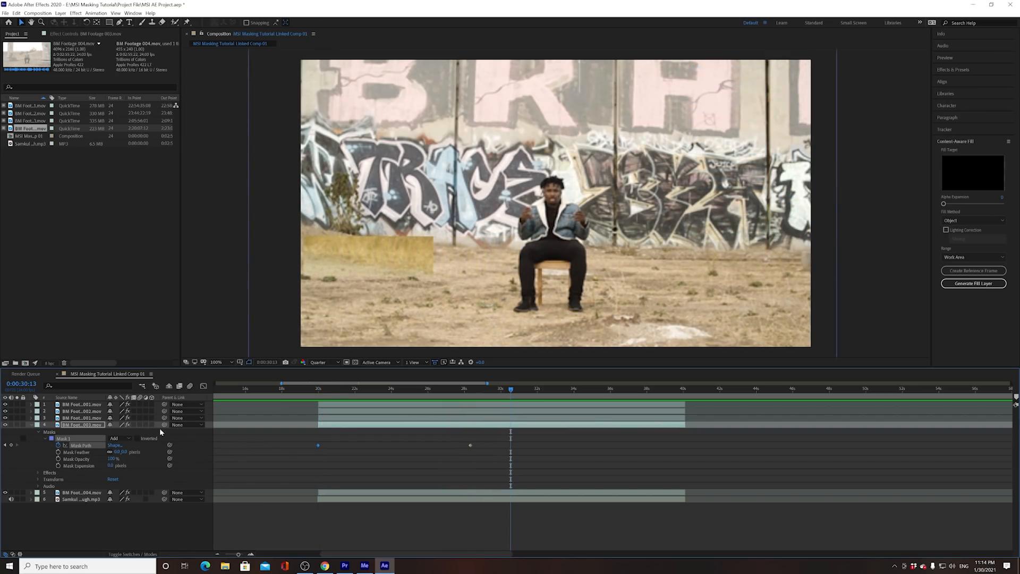
# Collapse BM Footage 003.mov, expand the top layer's masks and preview from 0:00:20:21, stopping at 0:00:26:06.
pyautogui.click(31, 424)
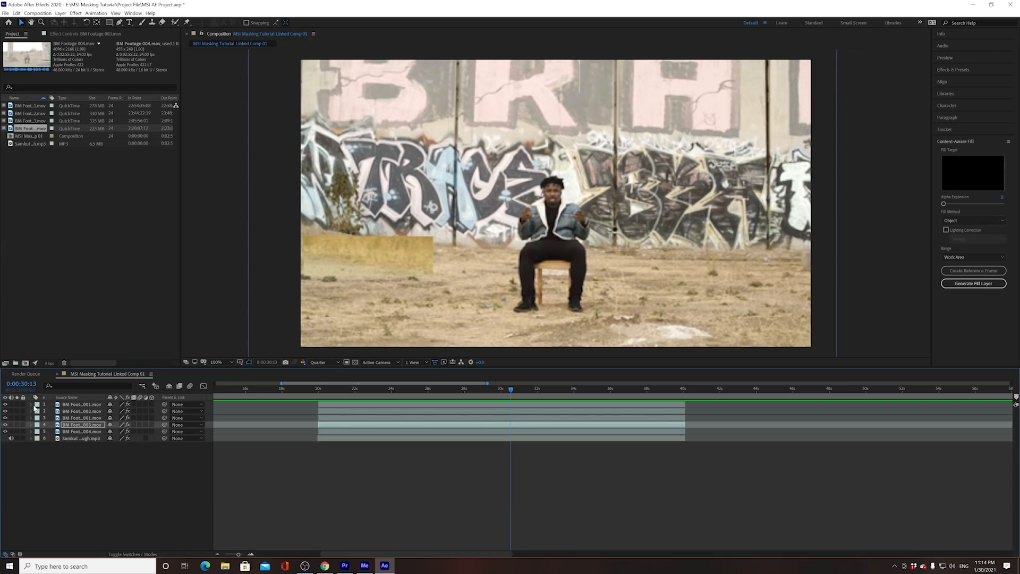
pyautogui.click(31, 405)
pyautogui.click(334, 395)
pyautogui.press('space')
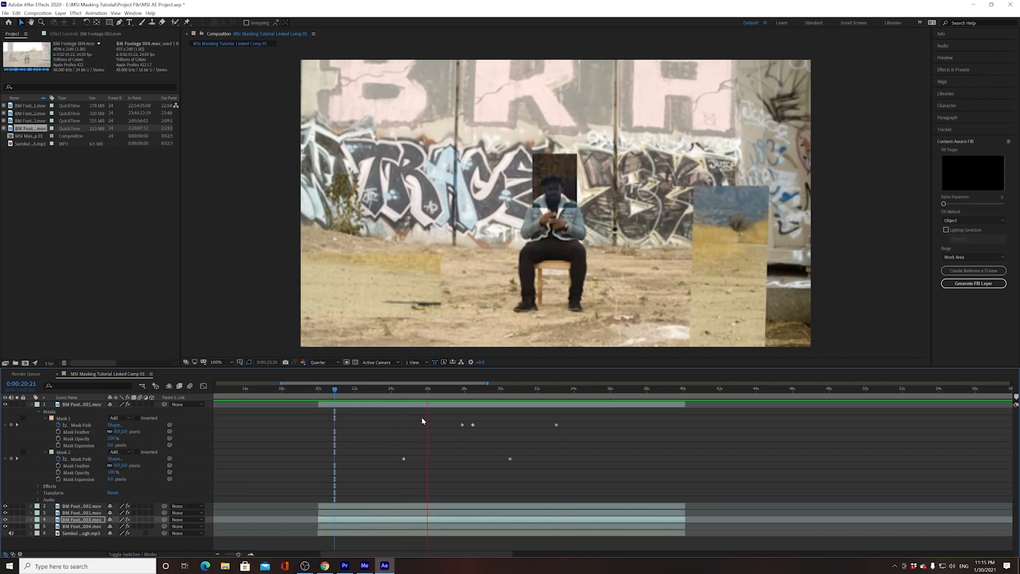
pyautogui.press('space')
pyautogui.moveTo(436, 397)
pyautogui.mouseDown()
pyautogui.moveTo(489, 393)
pyautogui.moveTo(432, 393)
pyautogui.mouseUp()
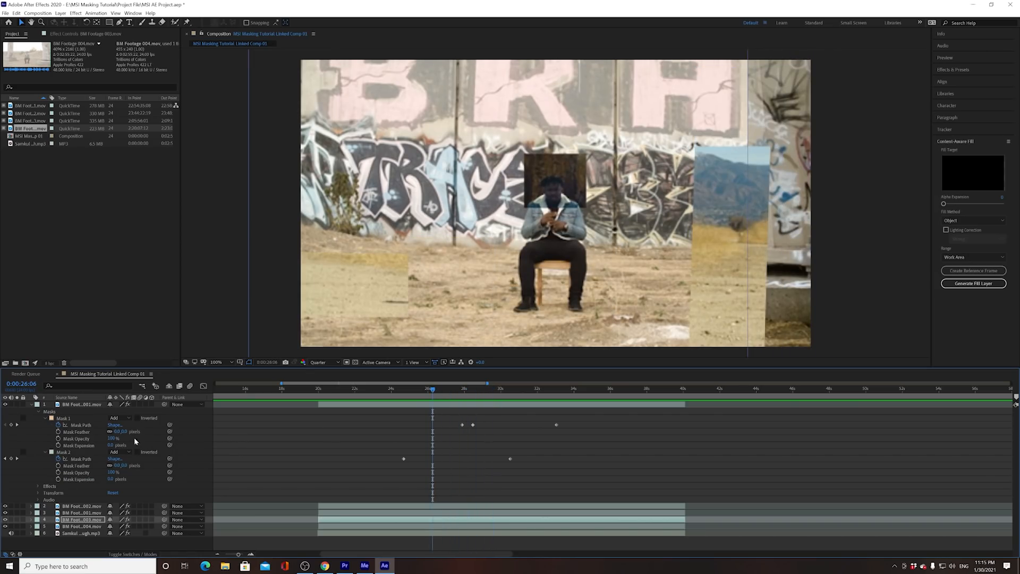
# Set the temporal interpolation of both Mask 2 Mask Path keyframes on the top layer to Bezier.
pyautogui.click(69, 418)
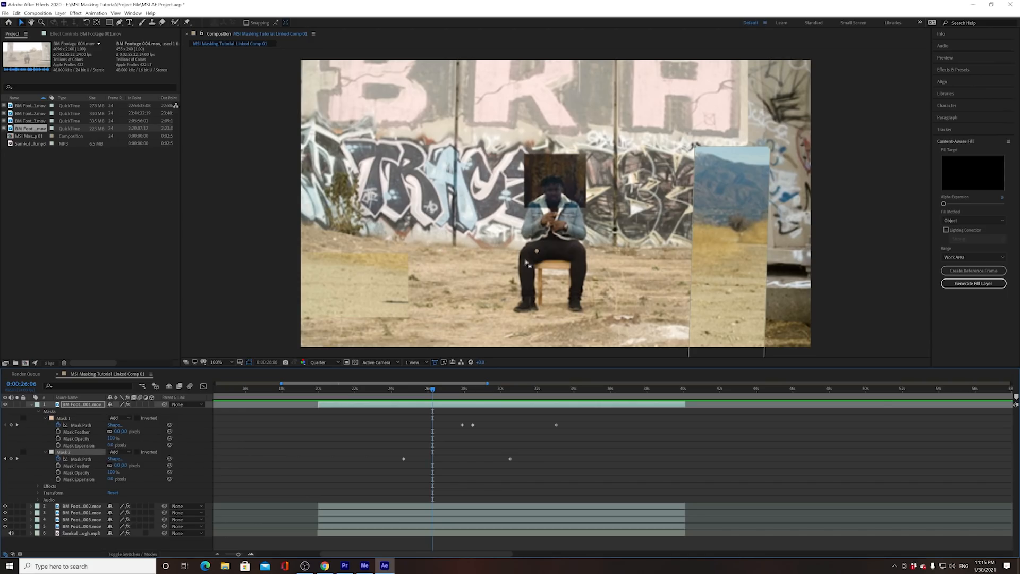
pyautogui.moveTo(389, 450); pyautogui.dragTo(514, 463)
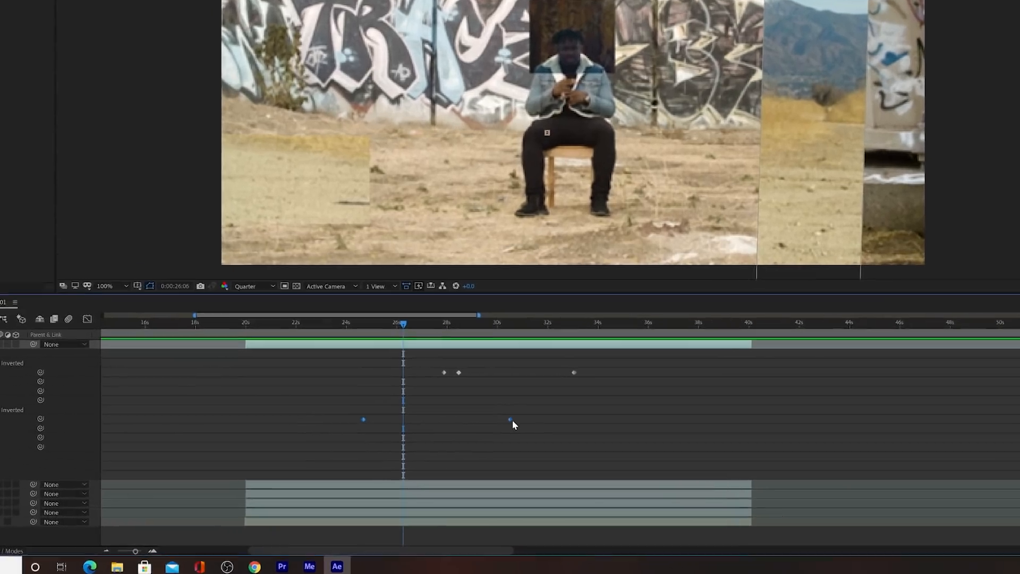
pyautogui.rightClick(510, 457)
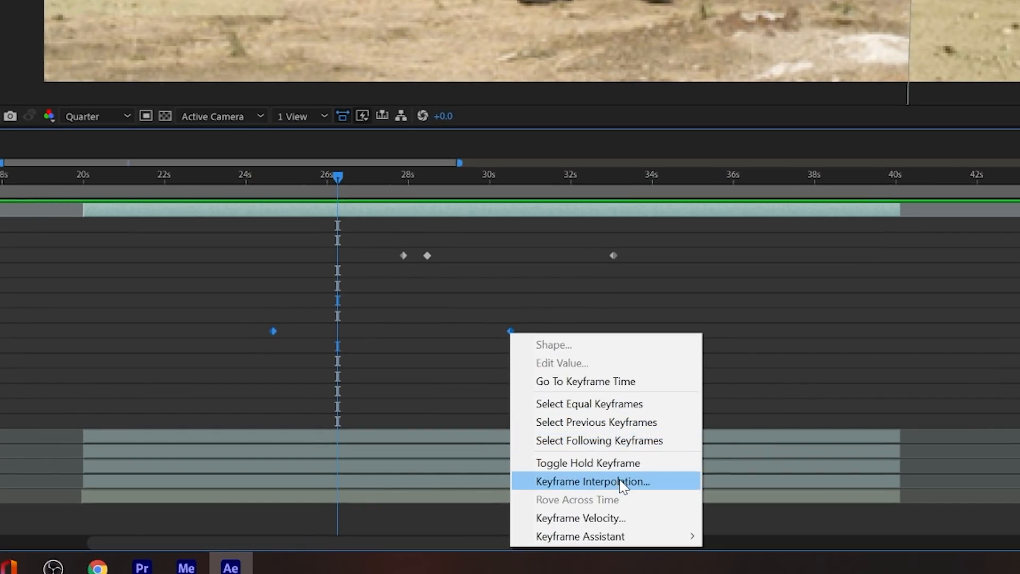
pyautogui.click(618, 480)
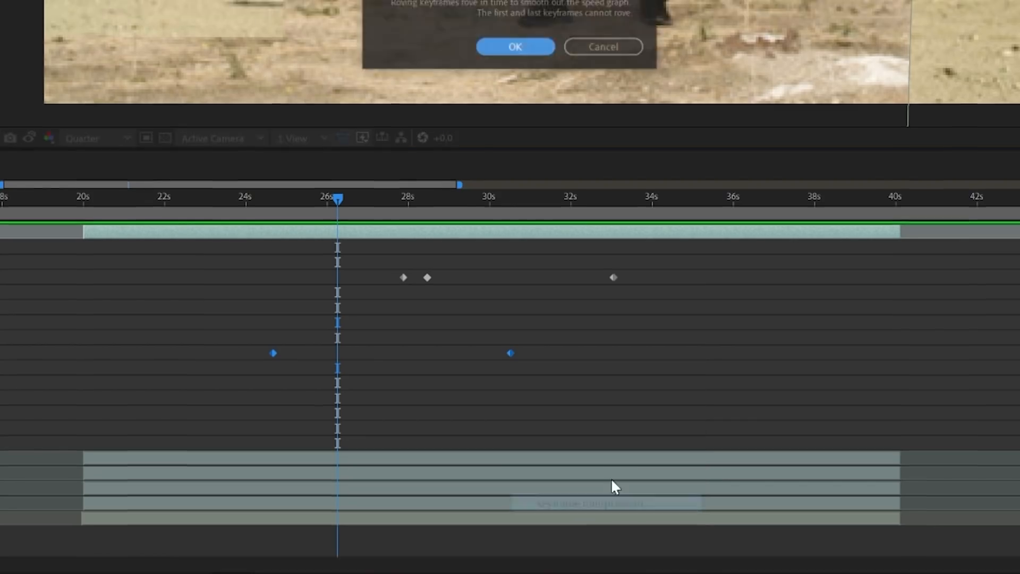
pyautogui.click(520, 139)
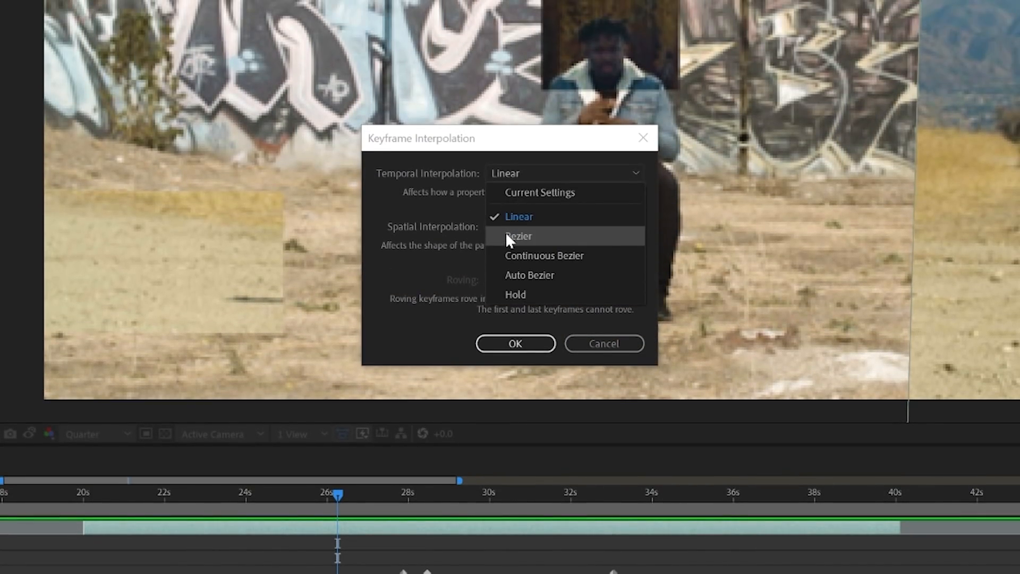
pyautogui.click(505, 235)
pyautogui.click(514, 345)
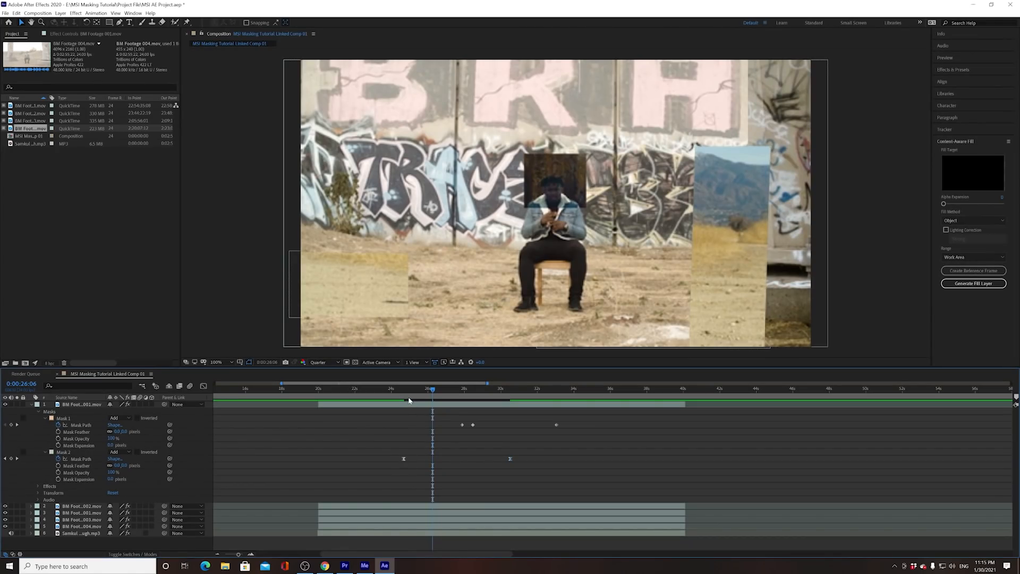
# Preview Mask 2's eased motion from 0:00:24:03, replay it, and check its first keyframe at 0:00:24:16.
pyautogui.moveTo(405, 397); pyautogui.dragTo(394, 398)
pyautogui.press('space')
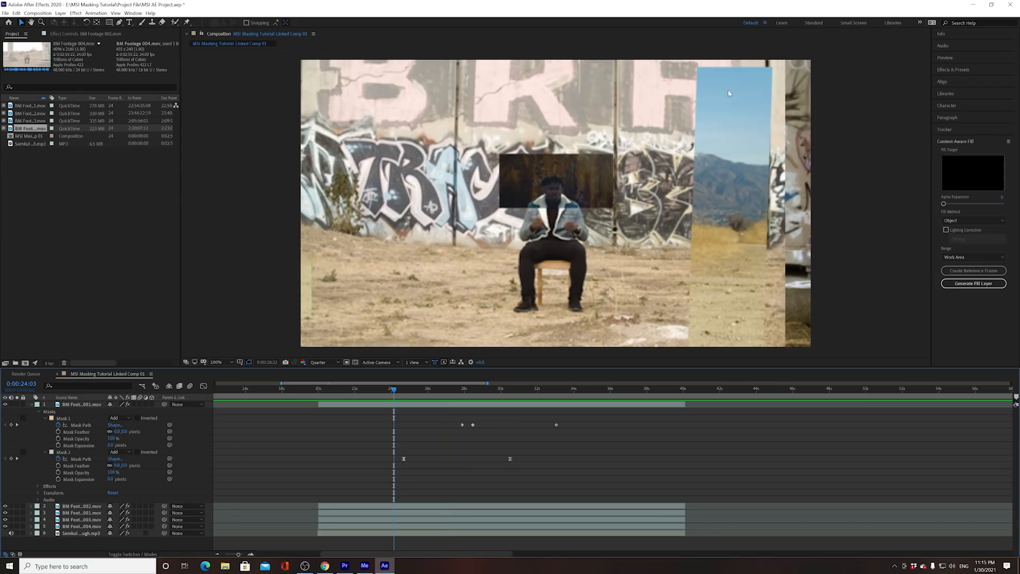
pyautogui.press('space')
pyautogui.moveTo(459, 395); pyautogui.dragTo(411, 401)
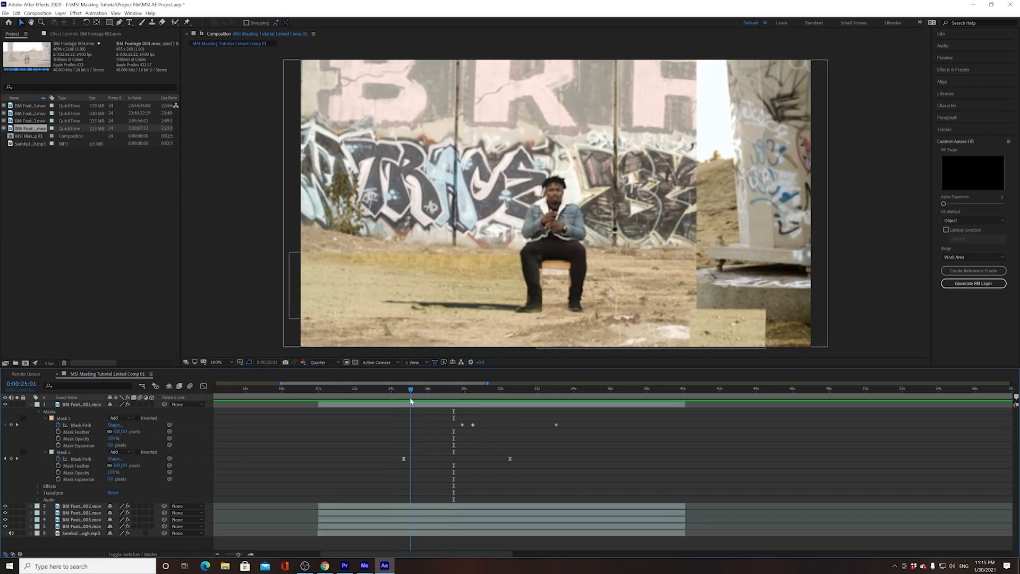
pyautogui.click(397, 398)
pyautogui.press('space')
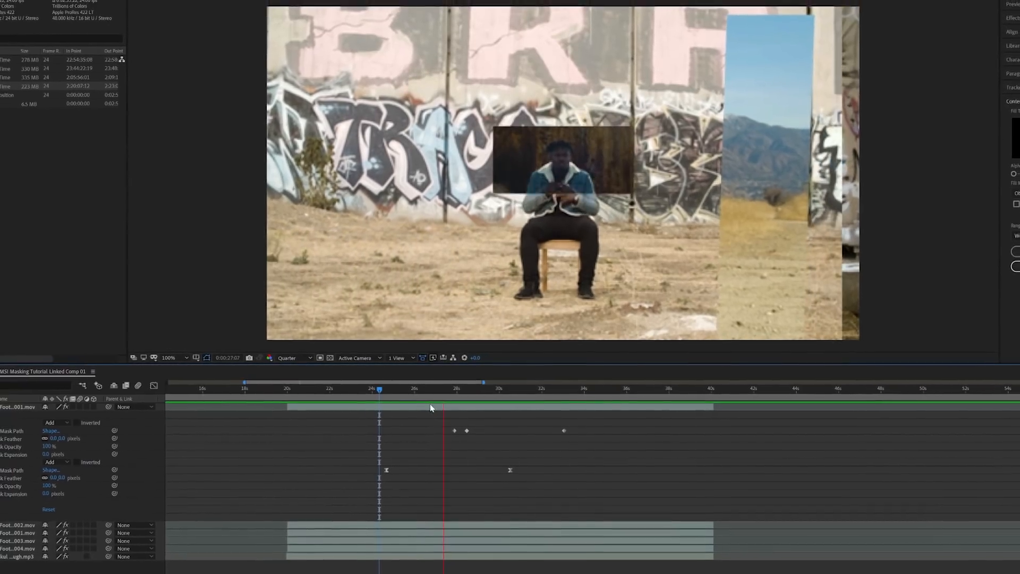
pyautogui.press('space')
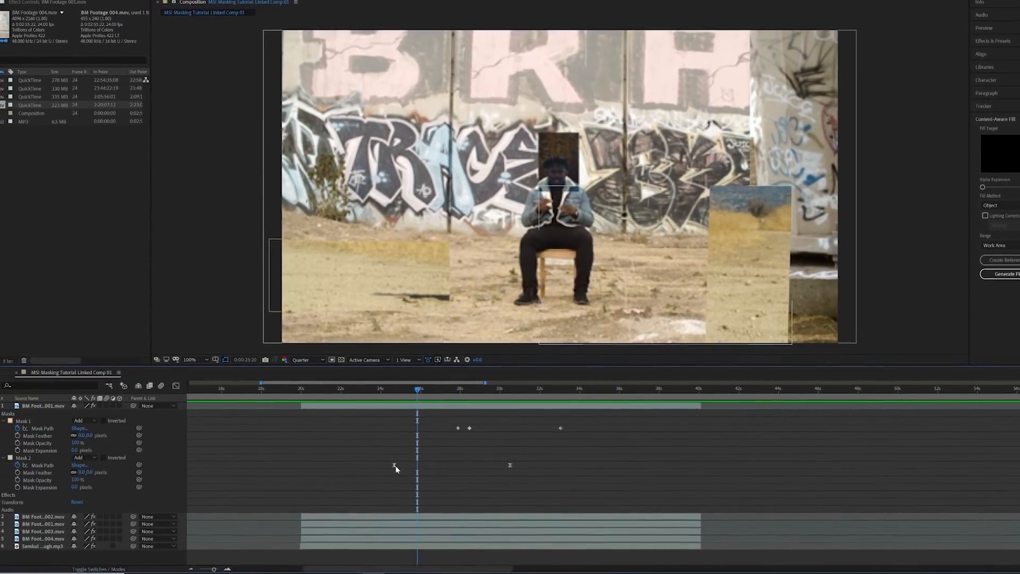
pyautogui.moveTo(395, 467)
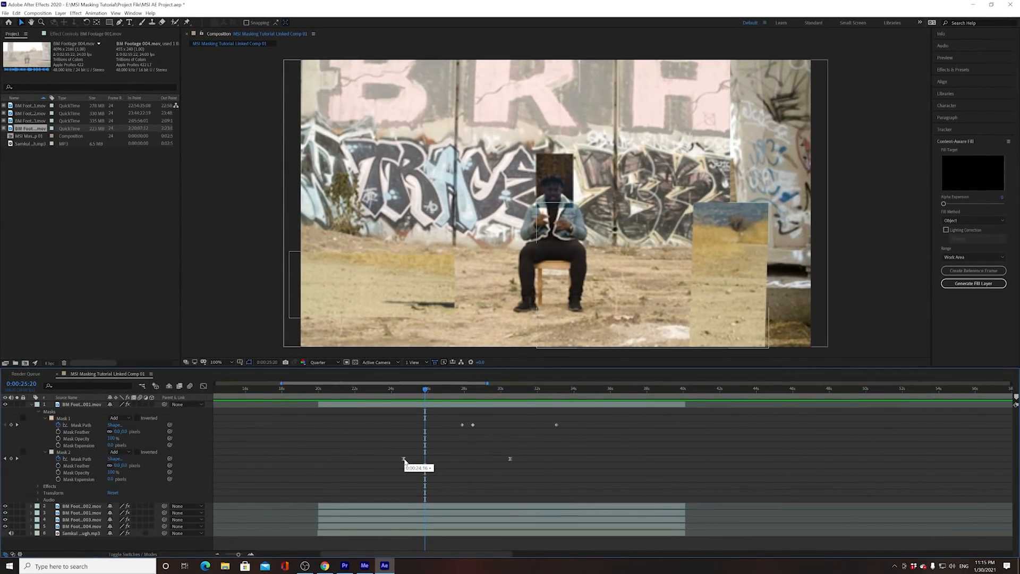
# Inspect the speed graph of the top layer's Mask 2 Mask Path and its graph type options, then return to keyframe view.
pyautogui.click(404, 459)
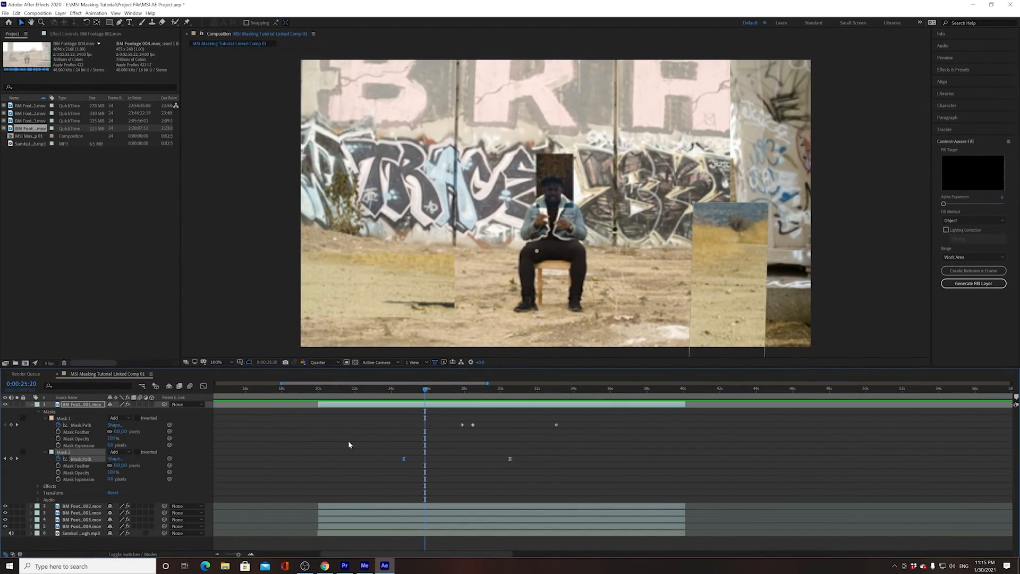
pyautogui.click(202, 387)
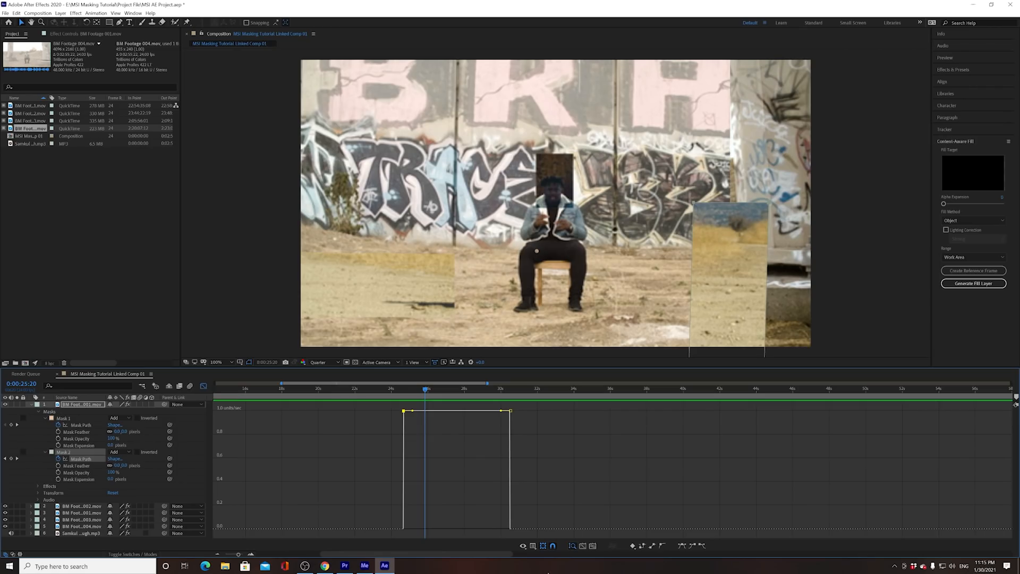
pyautogui.click(533, 546)
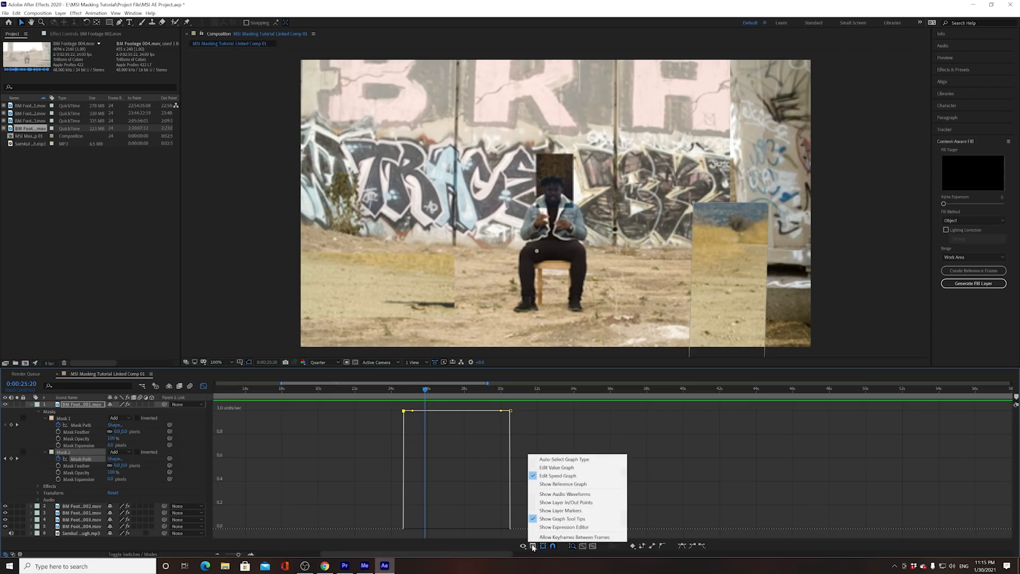
pyautogui.click(60, 453)
pyautogui.click(75, 459)
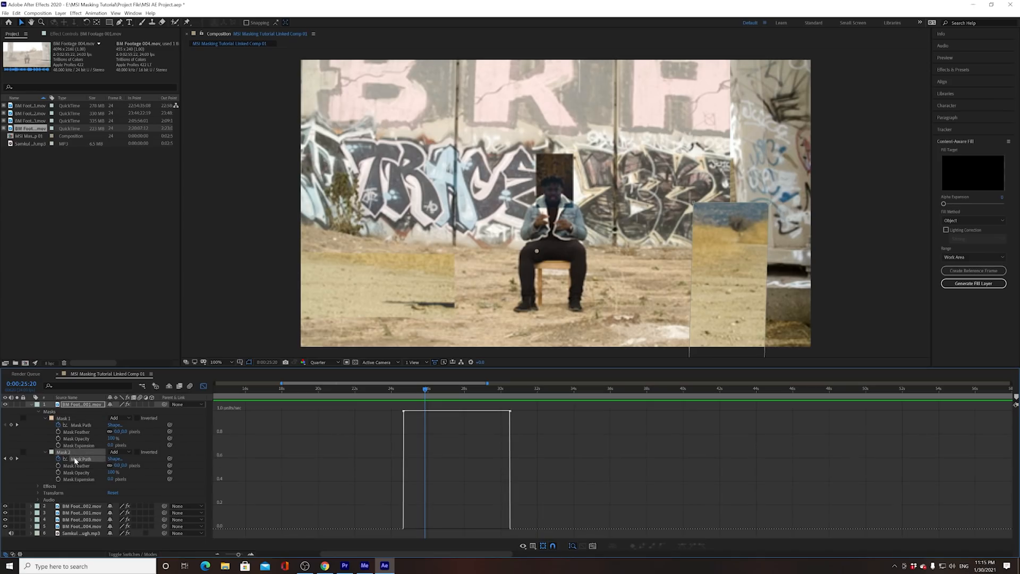
pyautogui.click(203, 386)
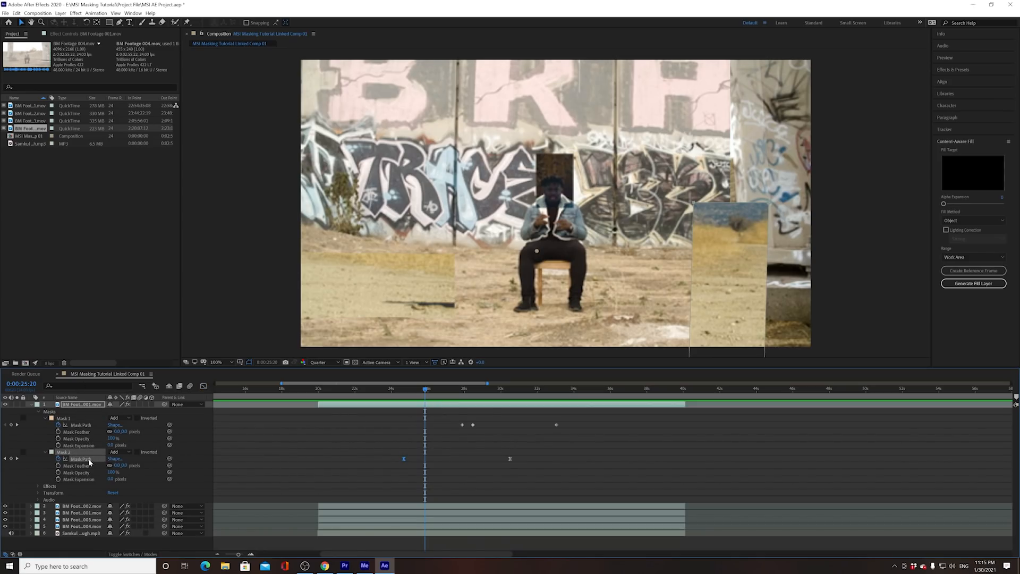
# Lower the speed of the top layer's first and last Mask 2 Mask Path keyframes to about 0 units/sec on the speed graph.
pyautogui.click(404, 459)
pyautogui.click(203, 387)
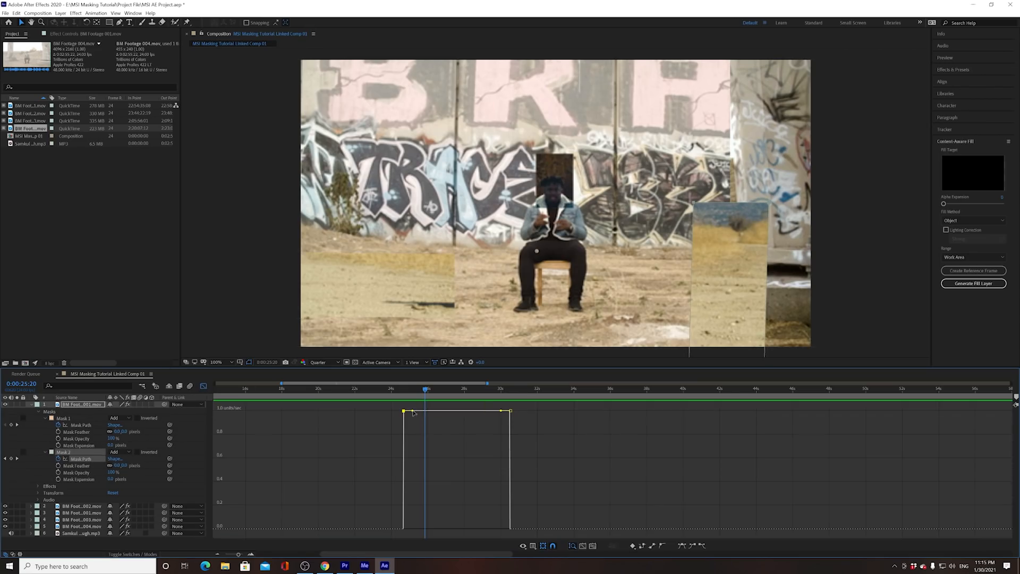
pyautogui.press('space')
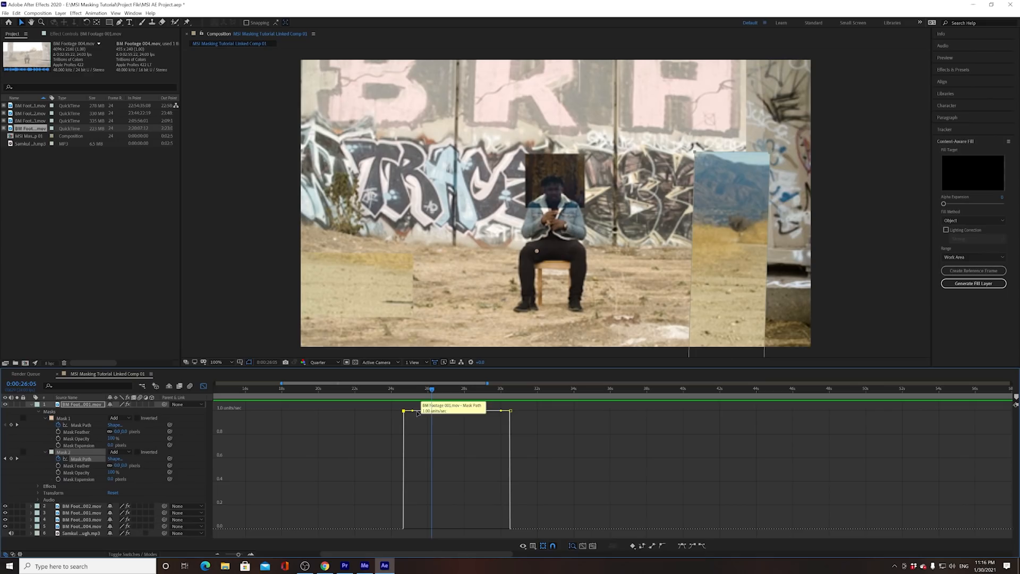
pyautogui.moveTo(416, 414); pyautogui.dragTo(432, 444)
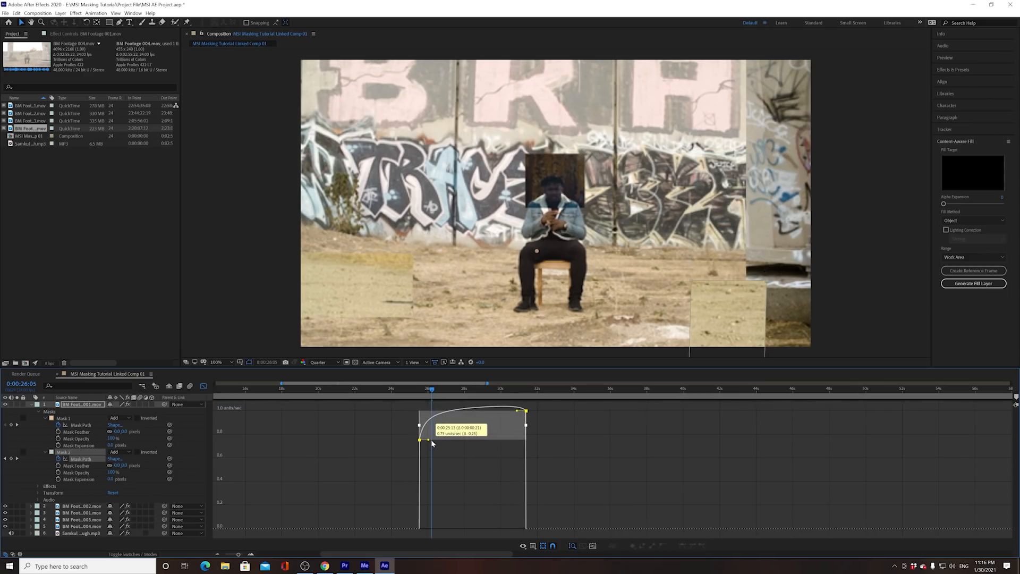
pyautogui.hotkey('ctrl', 'z')
pyautogui.moveTo(412, 412); pyautogui.dragTo(406, 534)
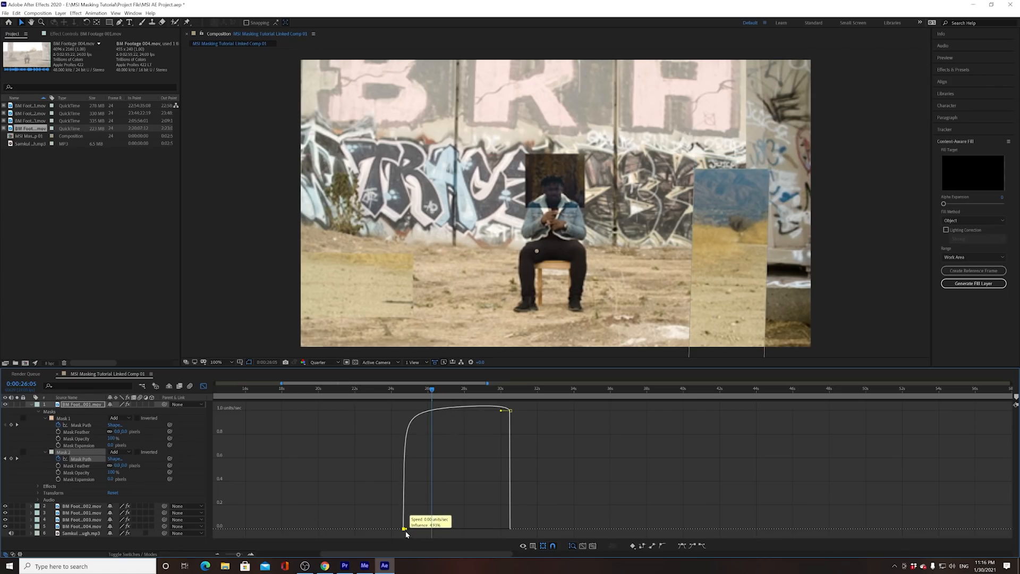
pyautogui.moveTo(510, 411); pyautogui.dragTo(513, 532)
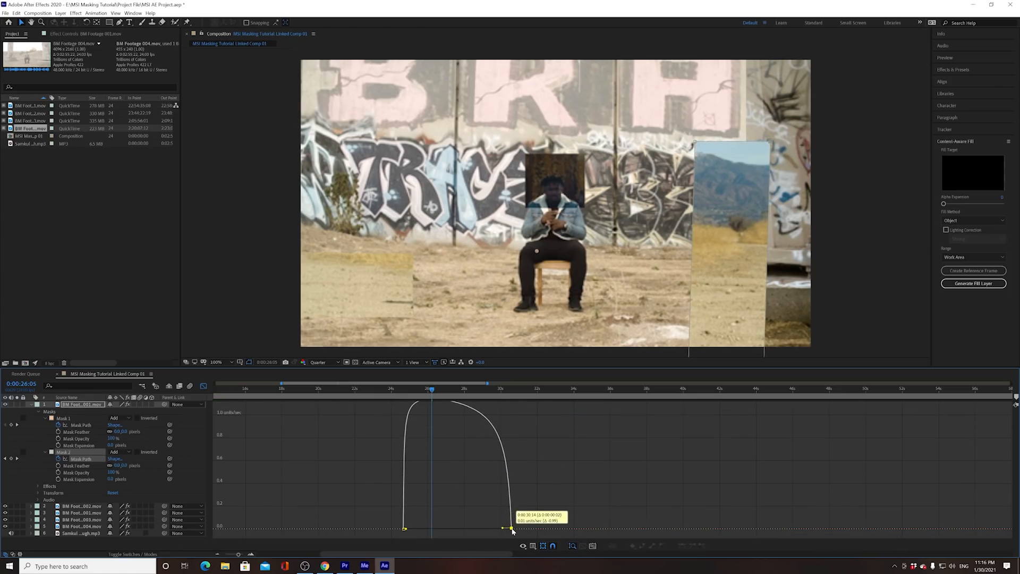
# Preview the adjusted Mask 2 motion from 0:00:24:10 and stop at 0:00:24:23.
pyautogui.moveTo(431, 400); pyautogui.dragTo(399, 402)
pyautogui.press('space')
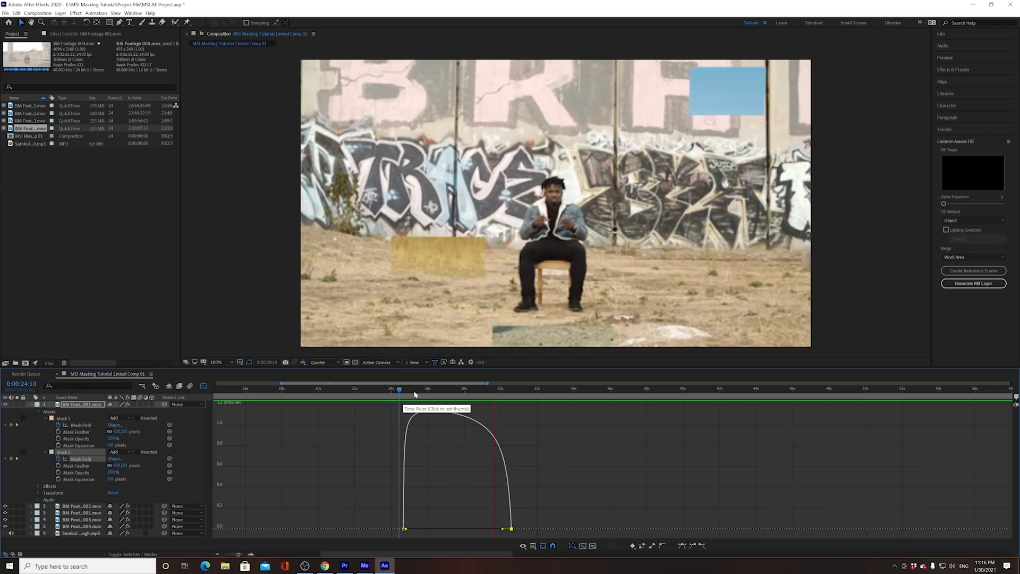
pyautogui.click(408, 387)
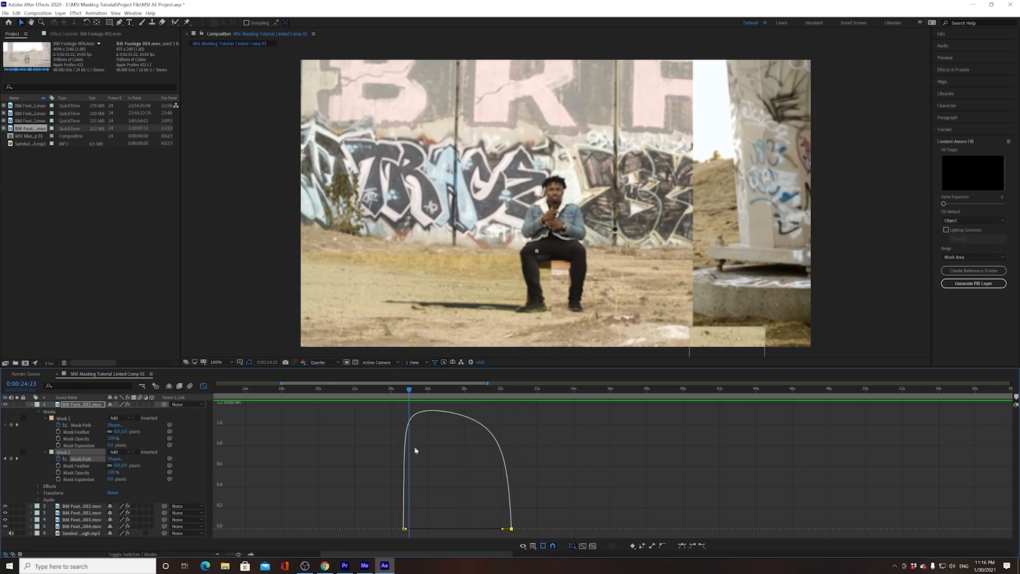
# Extend the outgoing influence of Mask 2's first Mask Path keyframe to about 50% and preview from 0:00:24:17.
pyautogui.moveTo(406, 529); pyautogui.dragTo(433, 530)
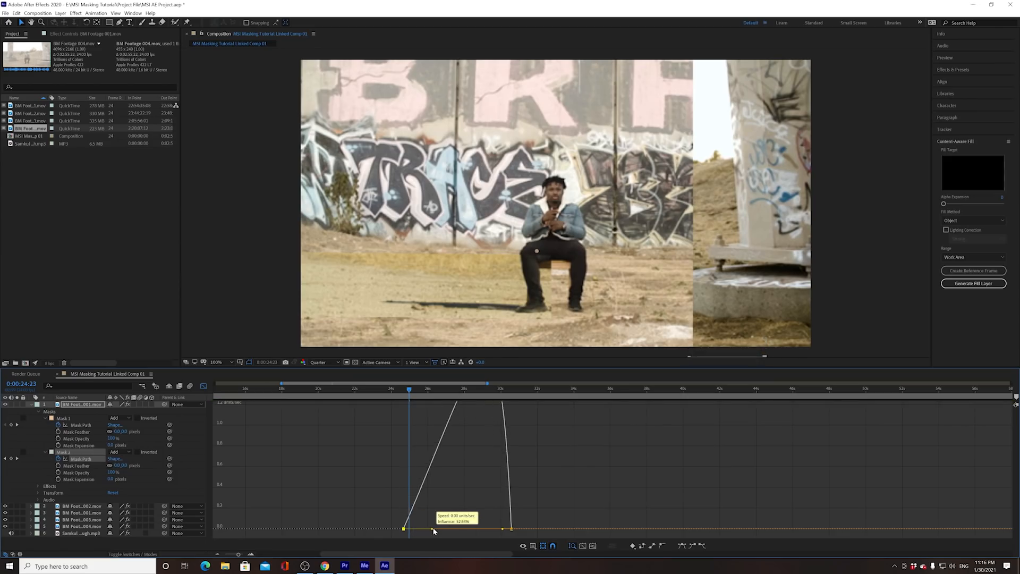
pyautogui.click(404, 390)
pyautogui.press('space')
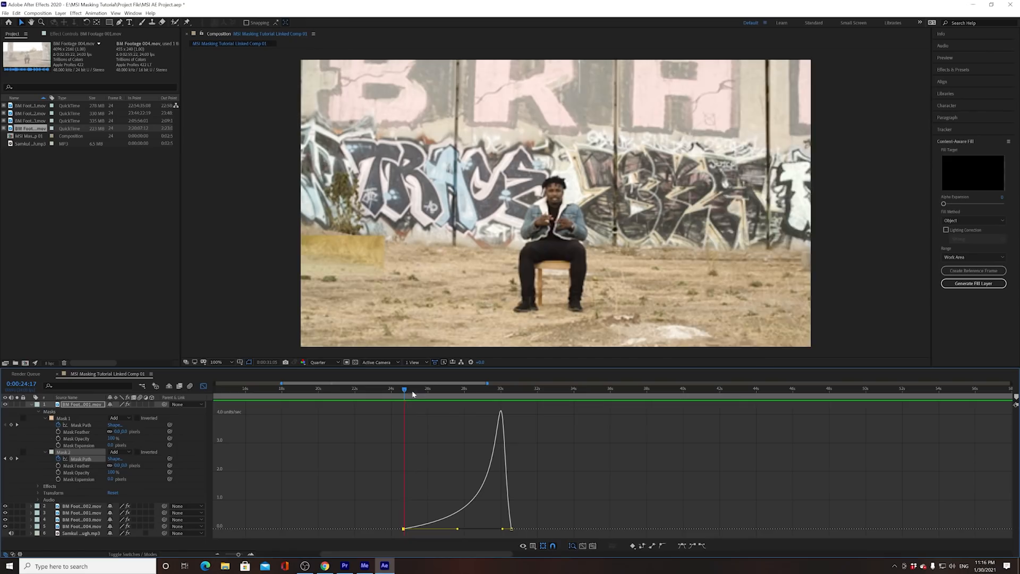
pyautogui.press('space')
# Display Mask 2's Mask Path graph again and replay the motion from 0:00:25:00 and 0:00:26:17, ending at 0:00:23:08.
pyautogui.click(63, 453)
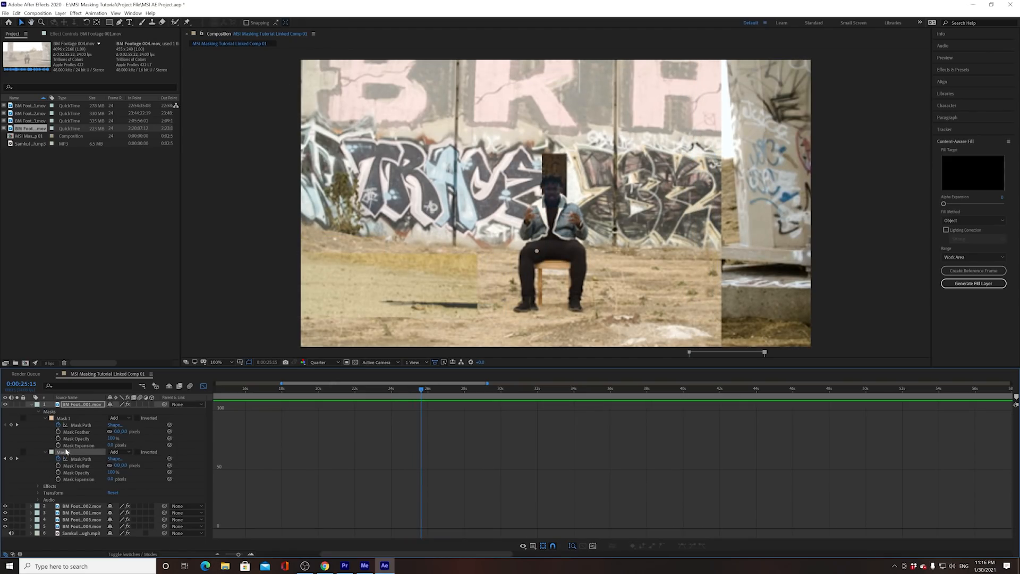
pyautogui.click(85, 459)
pyautogui.moveTo(418, 396); pyautogui.dragTo(409, 419)
pyautogui.press('space')
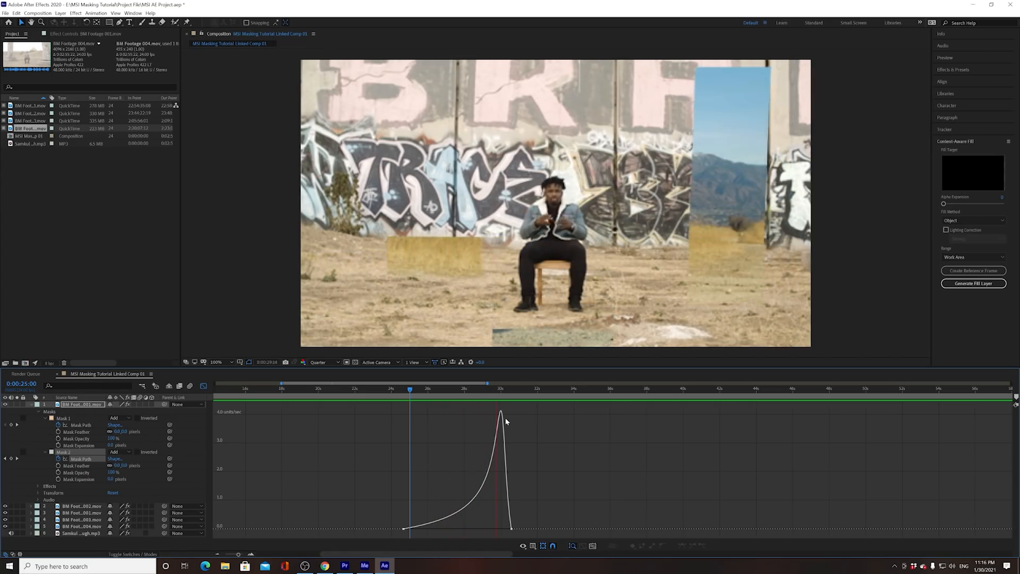
pyautogui.moveTo(479, 392); pyautogui.dragTo(440, 408)
pyautogui.press('space')
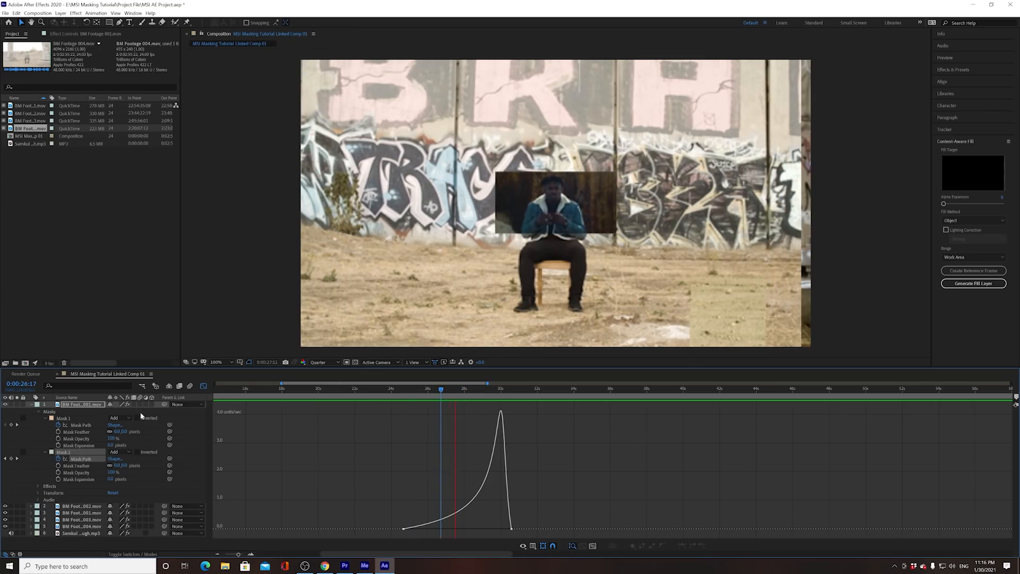
pyautogui.click(381, 390)
# Return to keyframe view, move to 0:00:26:08 and expand the second layer to show its mask keyframes.
pyautogui.click(204, 386)
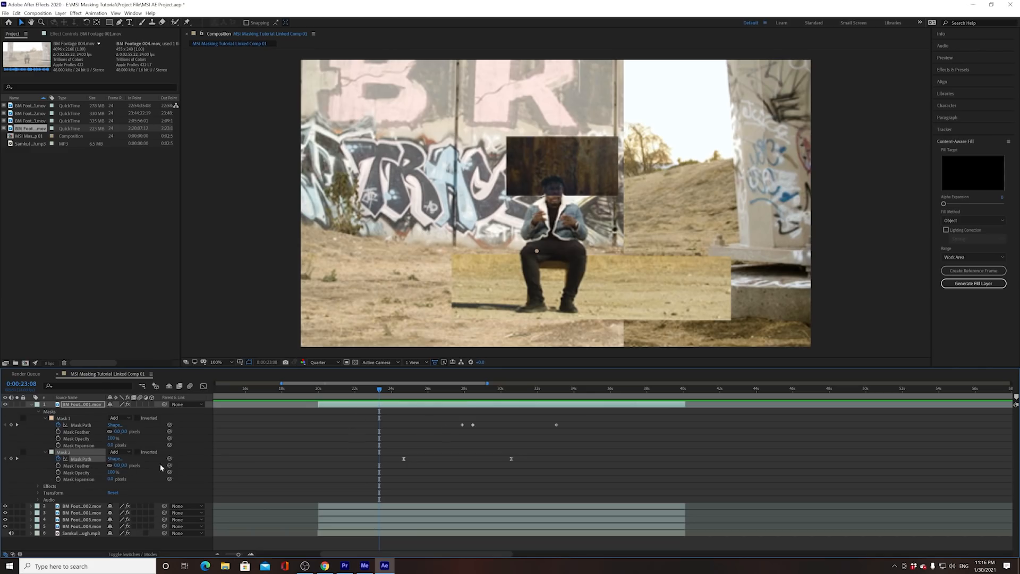
pyautogui.click(83, 506)
pyautogui.moveTo(391, 387); pyautogui.dragTo(434, 389)
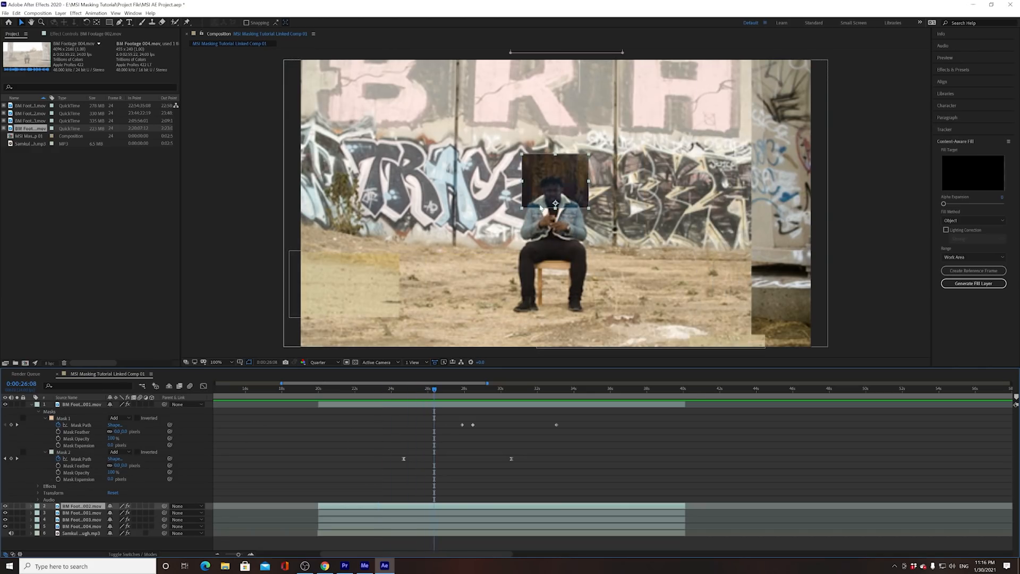
pyautogui.press('Return')
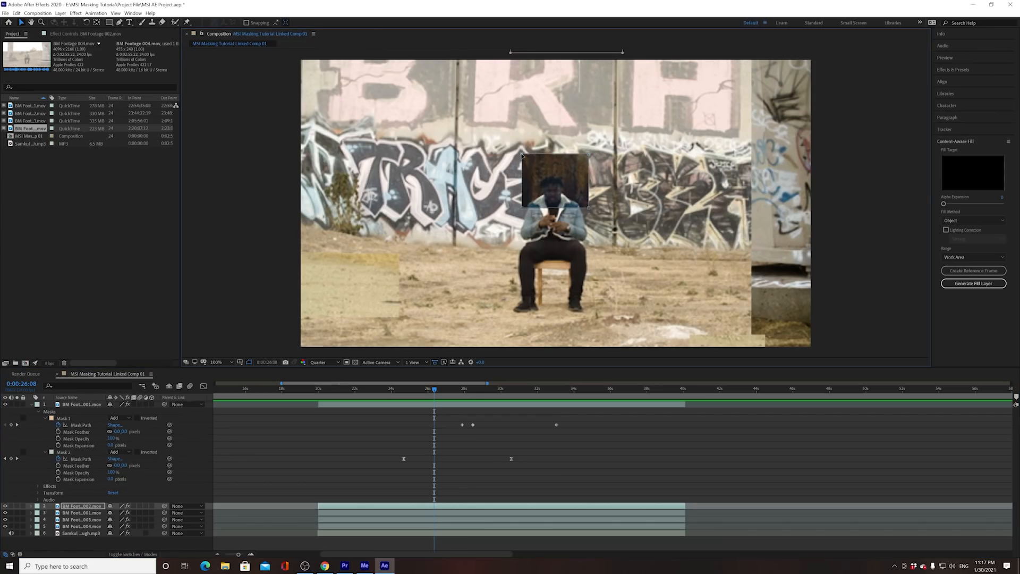
pyautogui.click(32, 505)
pyautogui.scroll(-3, 48, 483)
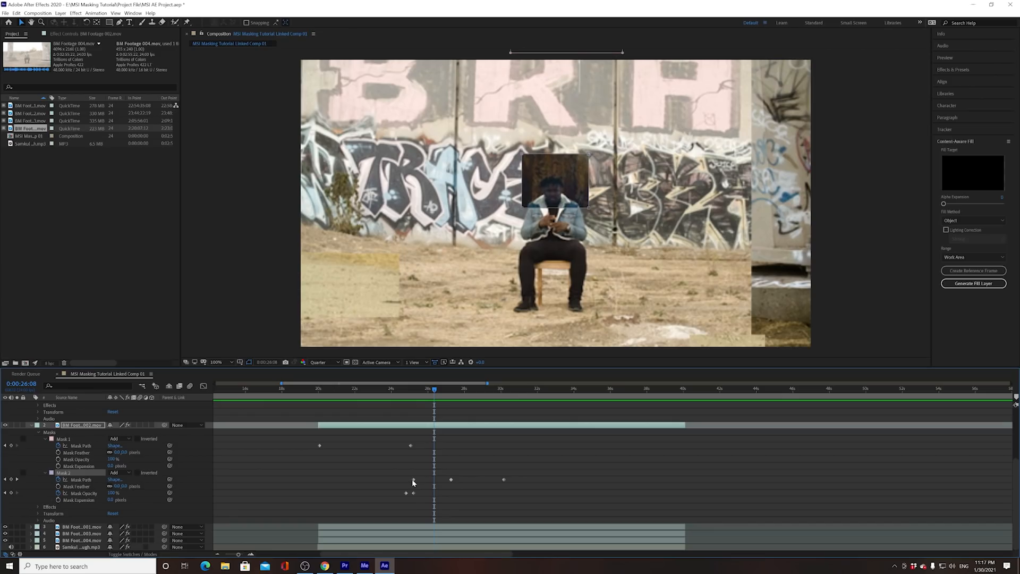
# Apply Easy Ease to the three Mask 2 Mask Path keyframes on the second layer.
pyautogui.click(32, 481)
pyautogui.click(66, 471)
pyautogui.moveTo(397, 469); pyautogui.dragTo(525, 486)
pyautogui.rightClick(506, 480)
pyautogui.moveTo(536, 474)
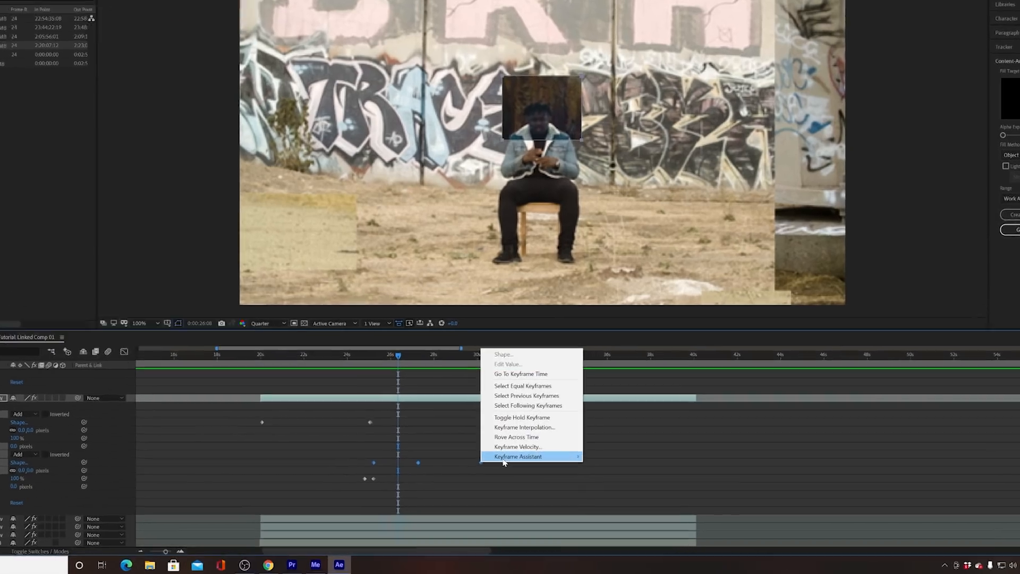
pyautogui.click(596, 435)
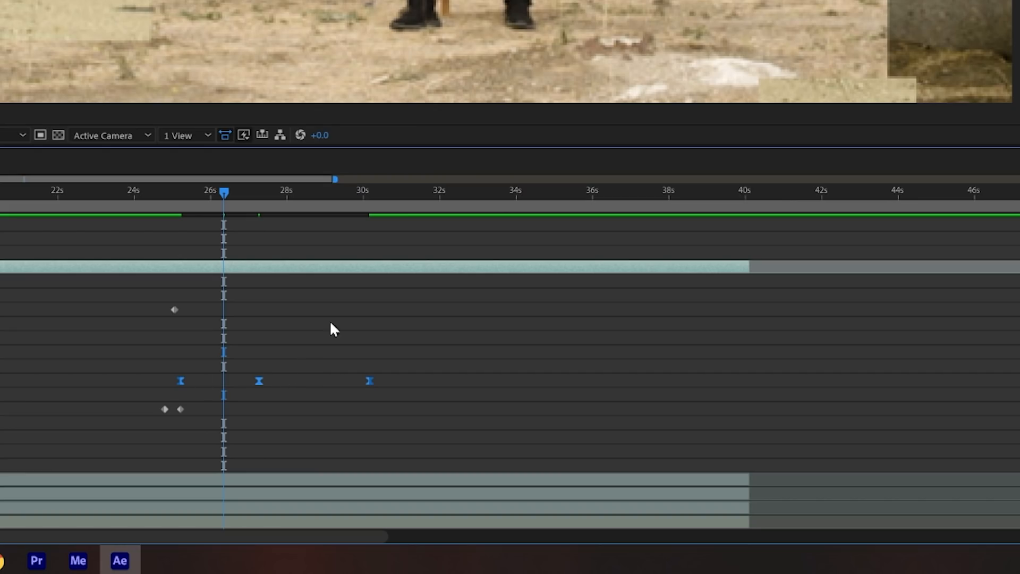
pyautogui.rightClick(257, 380)
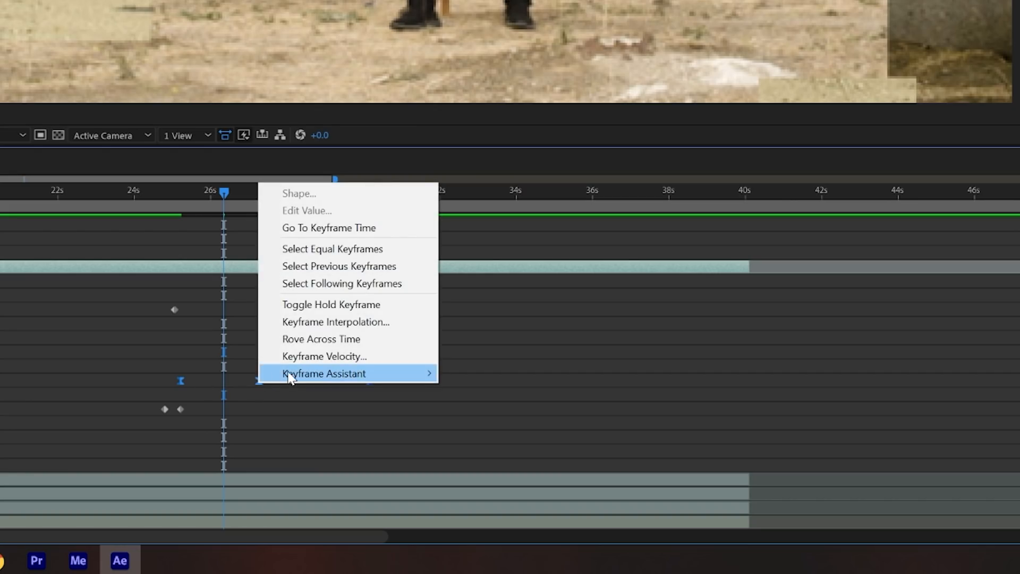
pyautogui.moveTo(288, 374)
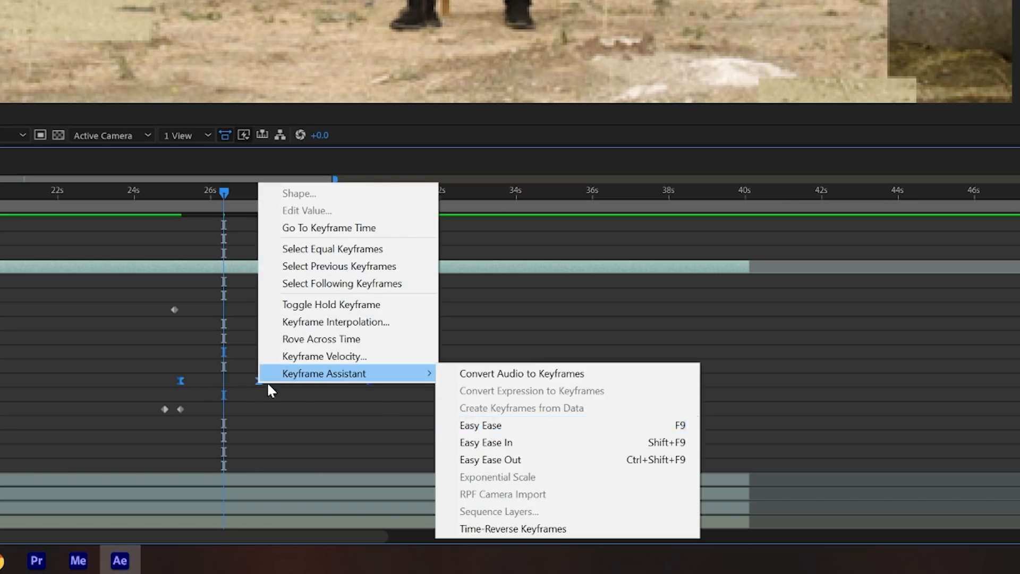
pyautogui.click(206, 376)
pyautogui.click(181, 381)
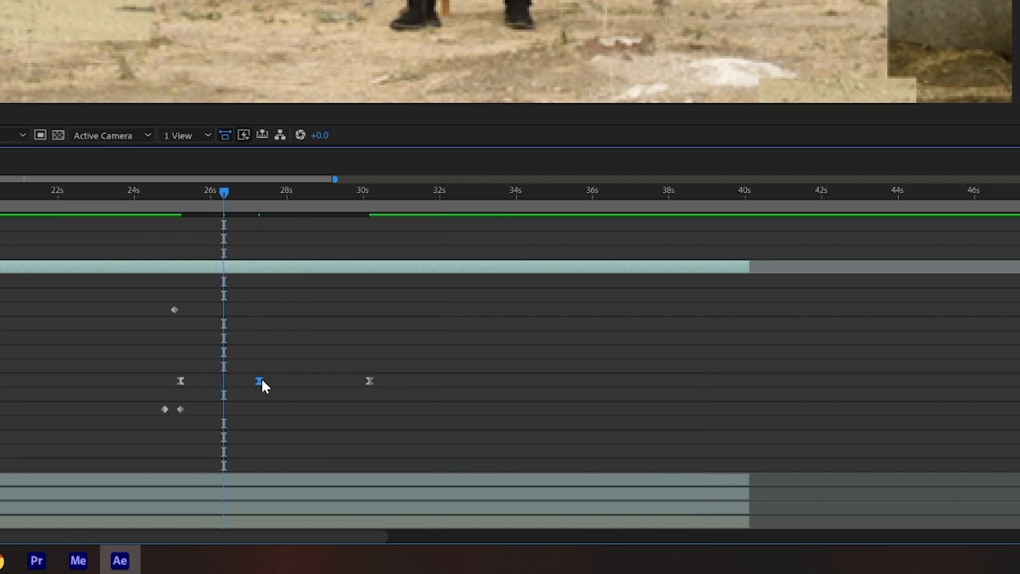
pyautogui.click(210, 340)
pyautogui.moveTo(175, 312)
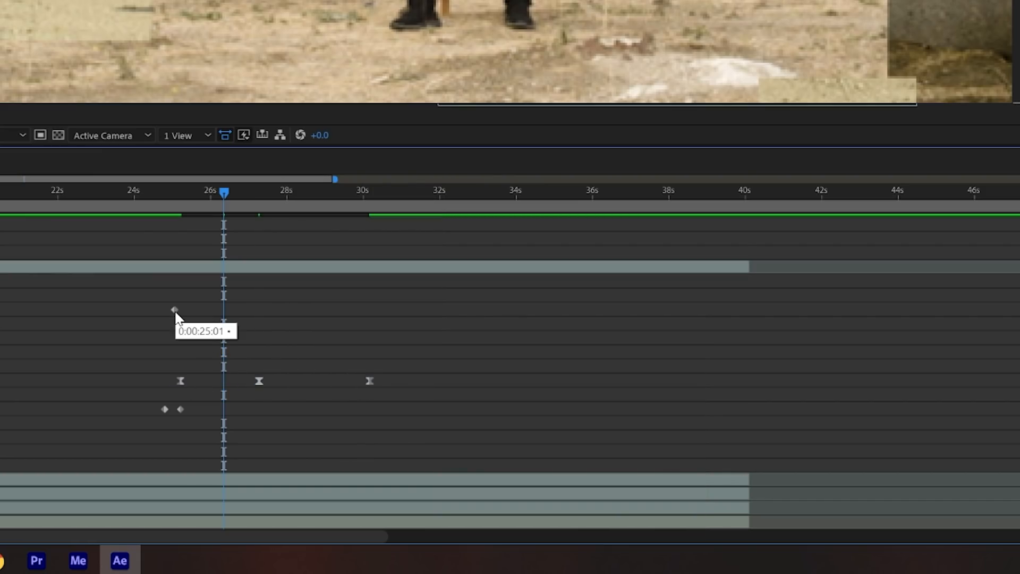
# Set the temporal interpolation of the second layer's three Mask 2 Mask Path keyframes to Bezier.
pyautogui.click(178, 378)
pyautogui.moveTo(162, 369); pyautogui.dragTo(381, 392)
pyautogui.rightClick(371, 381)
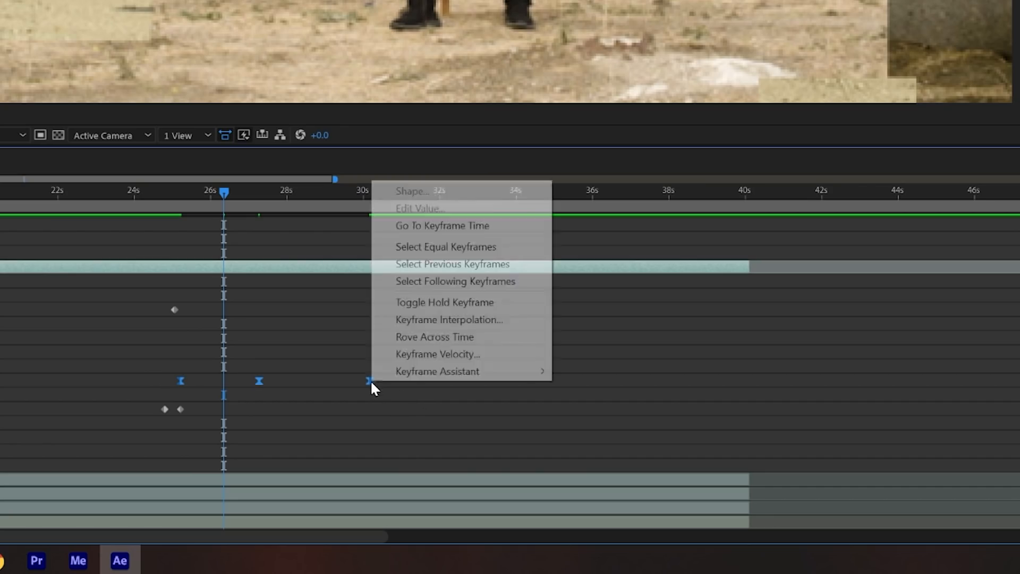
pyautogui.click(444, 319)
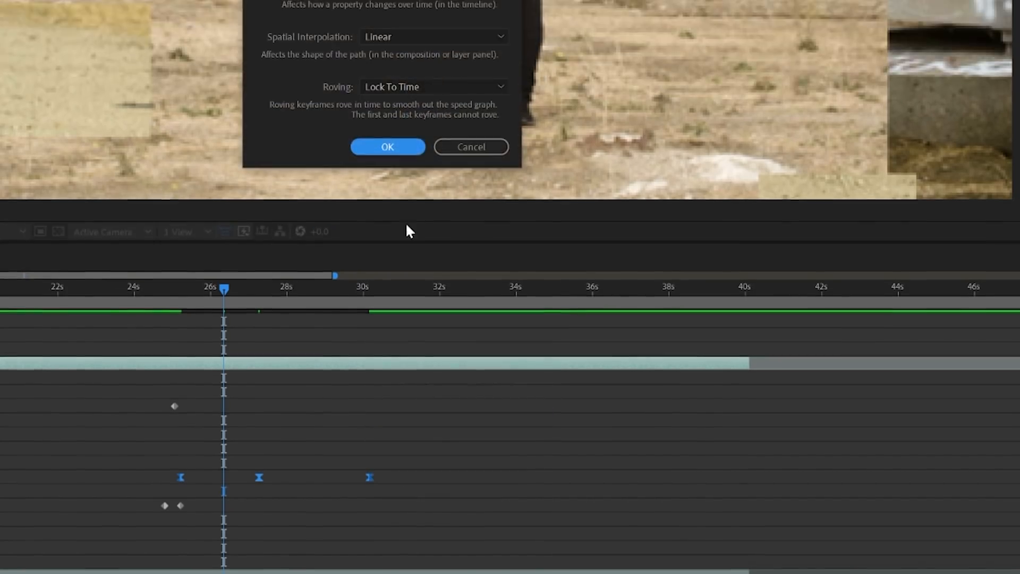
pyautogui.click(393, 151)
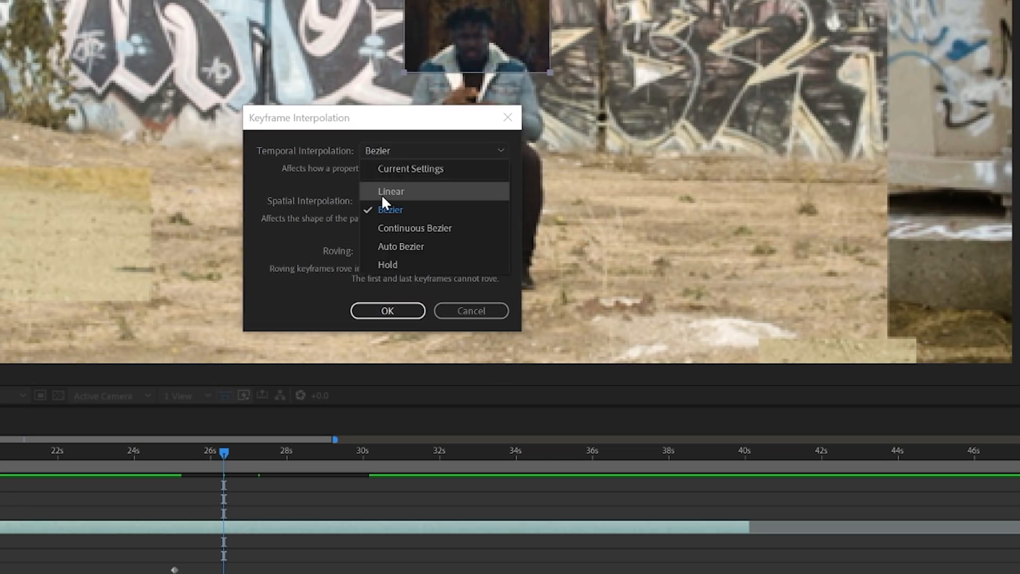
pyautogui.click(380, 209)
pyautogui.click(390, 312)
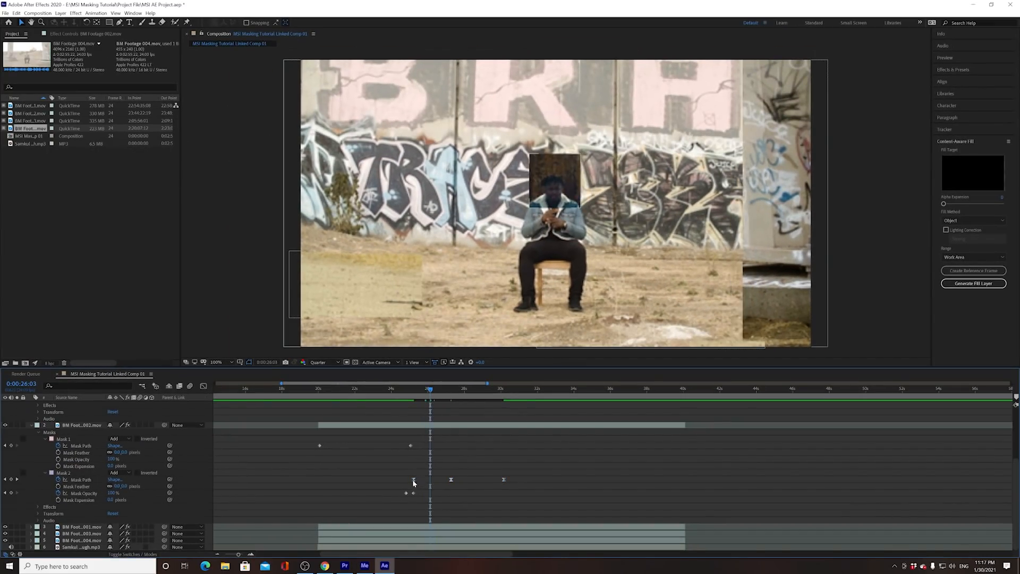
# Lengthen the incoming influence of the second layer's middle and last Mask 2 Mask Path keyframes on the speed graph, and move to 0:00:25:06.
pyautogui.click(413, 479)
pyautogui.click(204, 386)
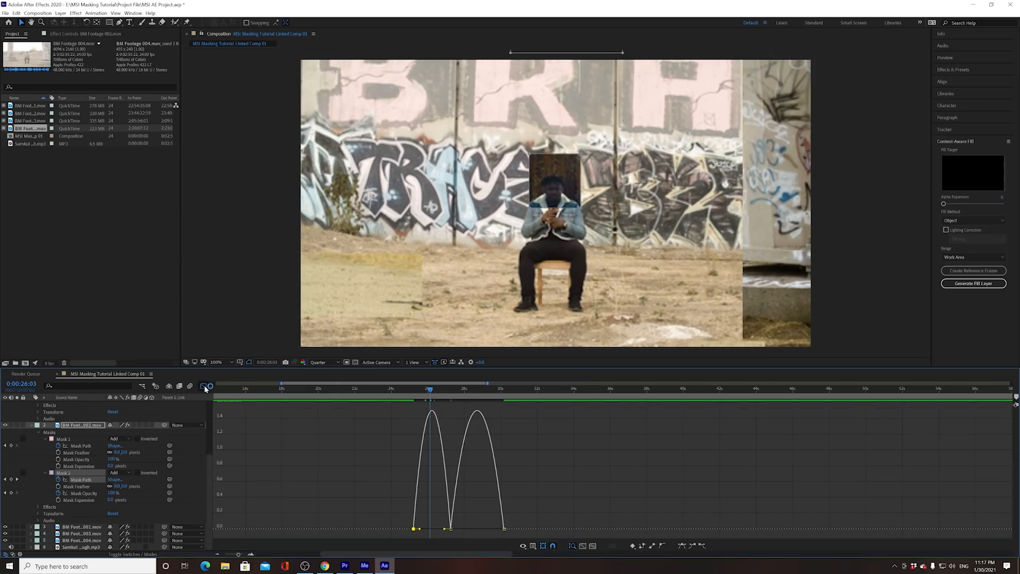
pyautogui.moveTo(444, 531); pyautogui.dragTo(425, 532)
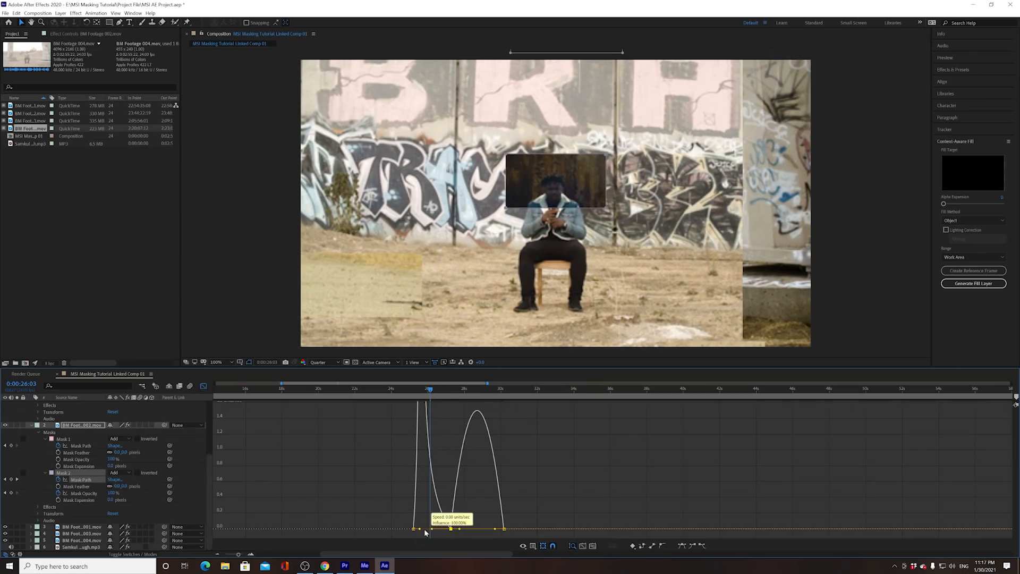
pyautogui.moveTo(491, 528); pyautogui.dragTo(471, 531)
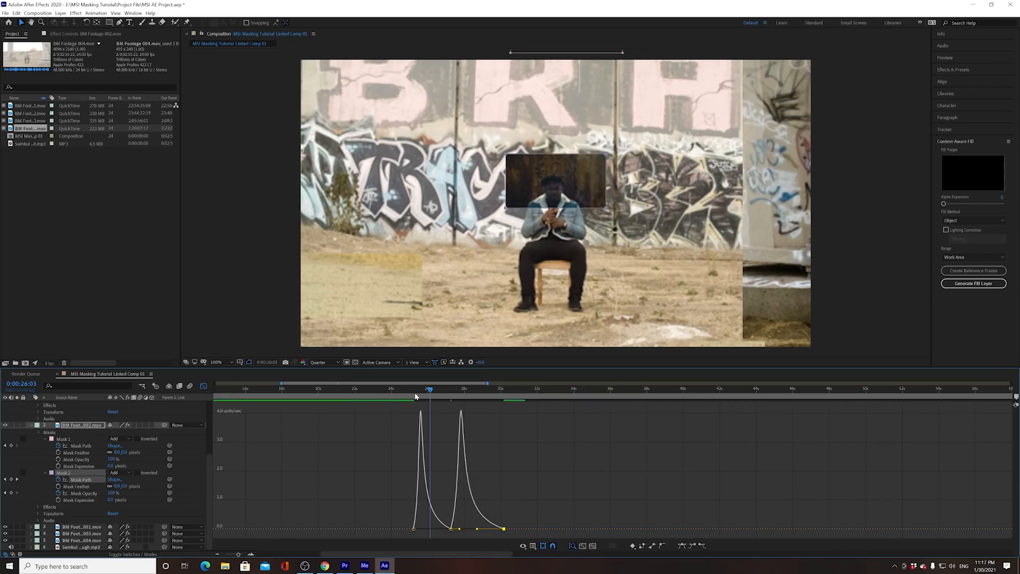
pyautogui.click(414, 395)
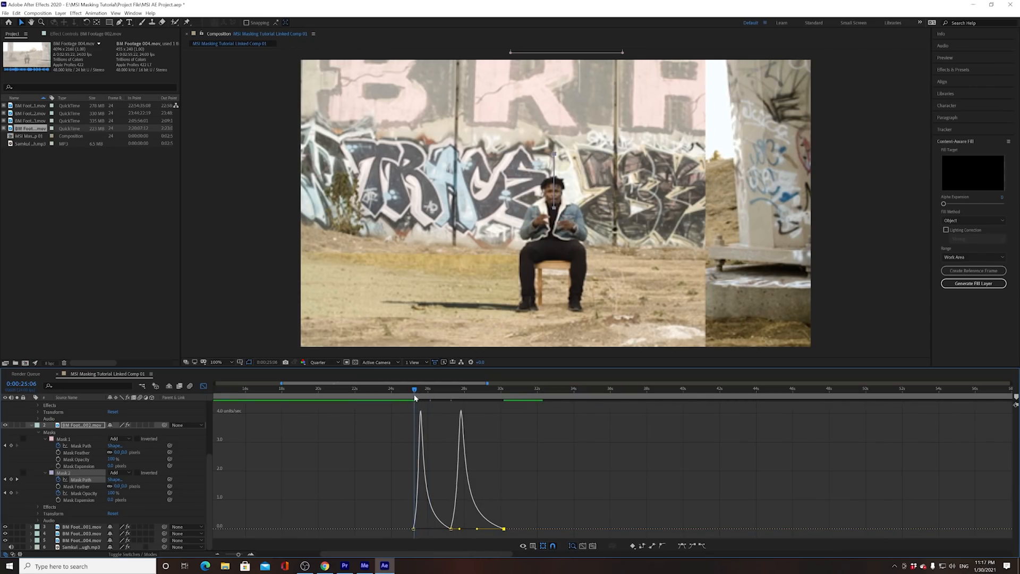
# Preview the eased mask transition from around 0:00:25:03 with the speed graph open, stopping at 0:00:27:10.
pyautogui.moveTo(414, 396); pyautogui.dragTo(417, 396)
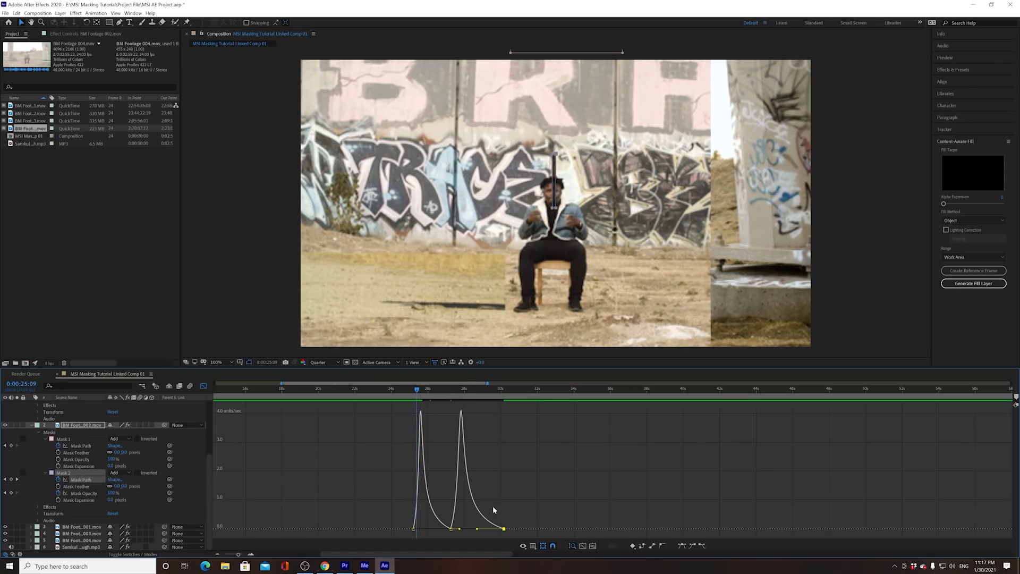
pyautogui.moveTo(417, 400); pyautogui.dragTo(406, 396)
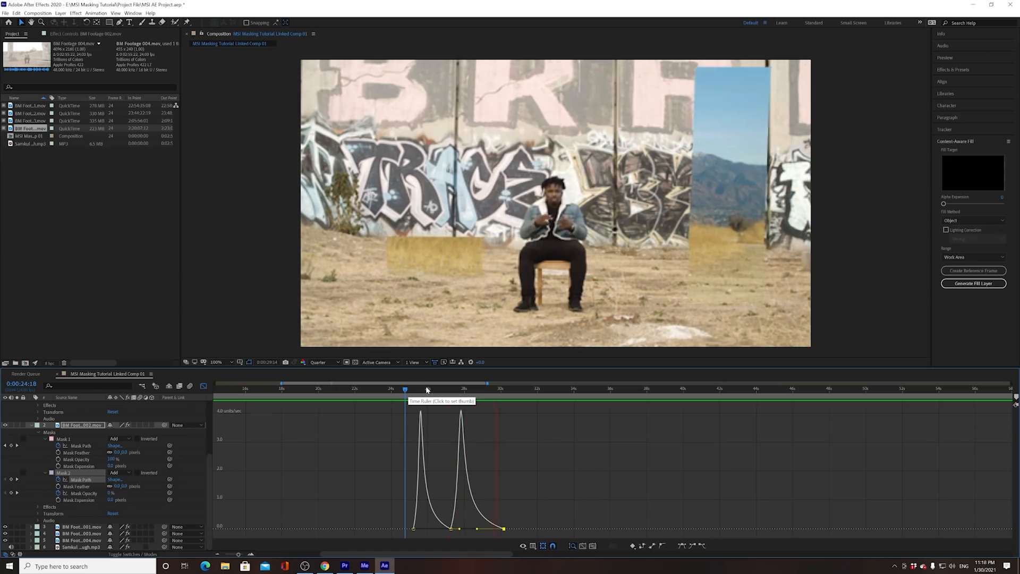
pyautogui.click(412, 393)
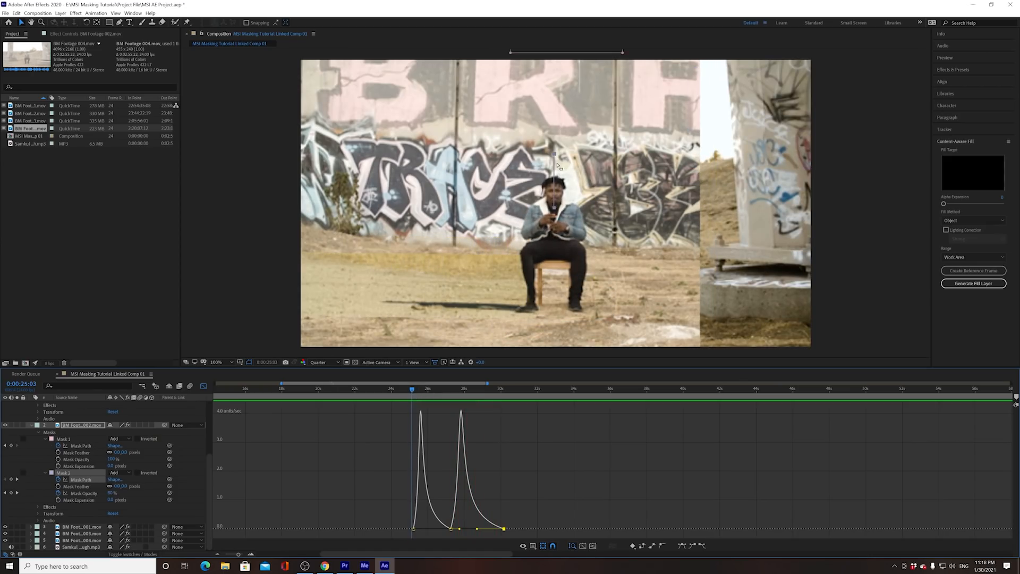
pyautogui.press('space')
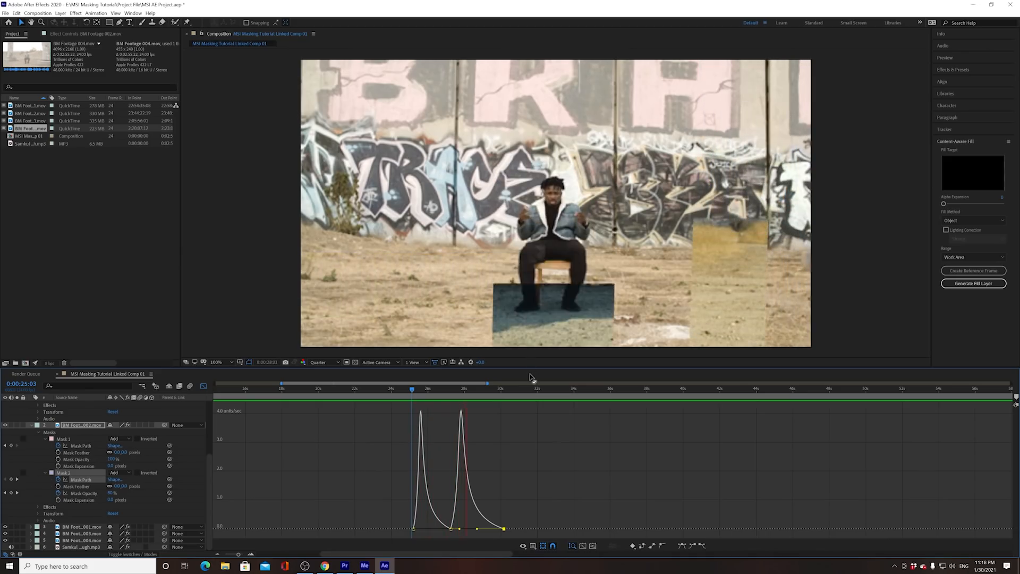
pyautogui.click(453, 391)
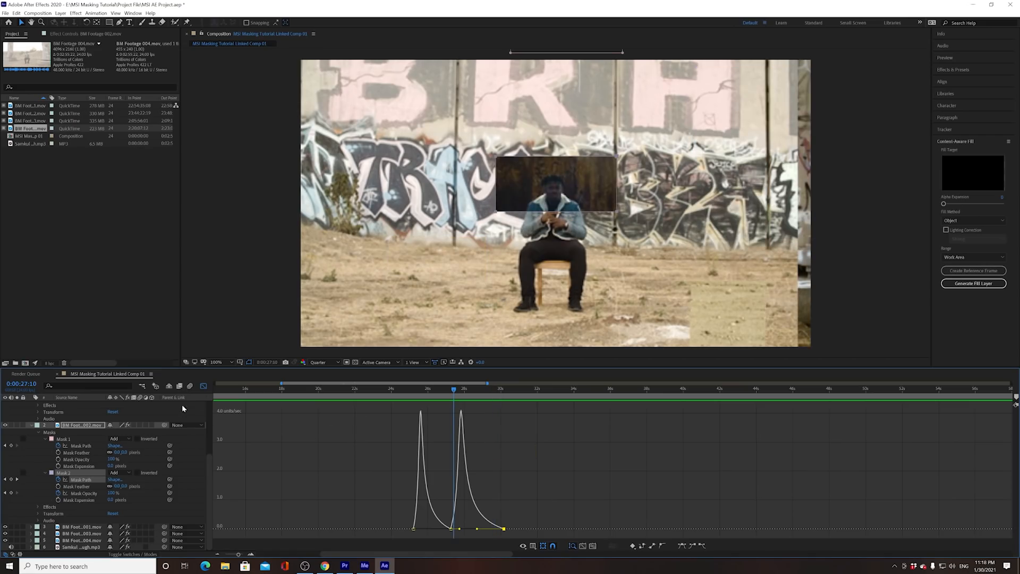
# Return to keyframe view, play the mask animation from 0:00:21:03 and scrub back to 0:00:24:00.
pyautogui.click(203, 386)
pyautogui.moveTo(454, 408); pyautogui.dragTo(340, 408)
pyautogui.press('space')
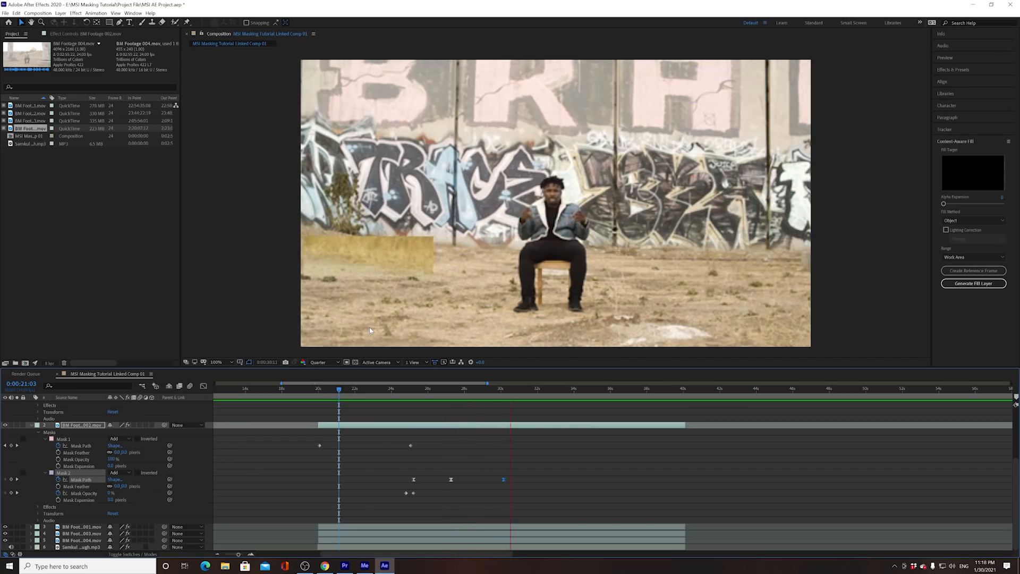
pyautogui.moveTo(480, 387); pyautogui.dragTo(501, 405)
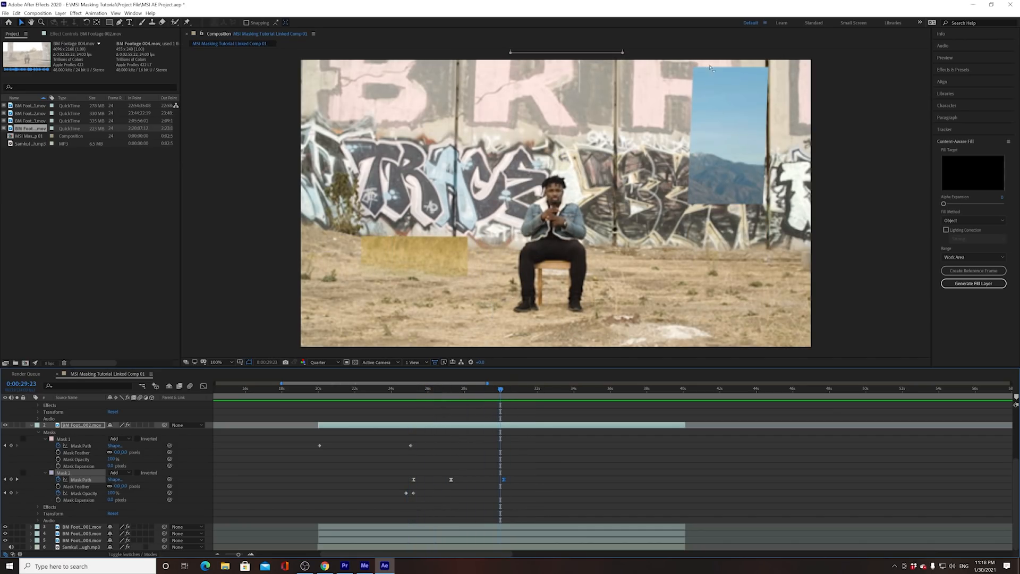
pyautogui.moveTo(494, 391); pyautogui.dragTo(391, 400)
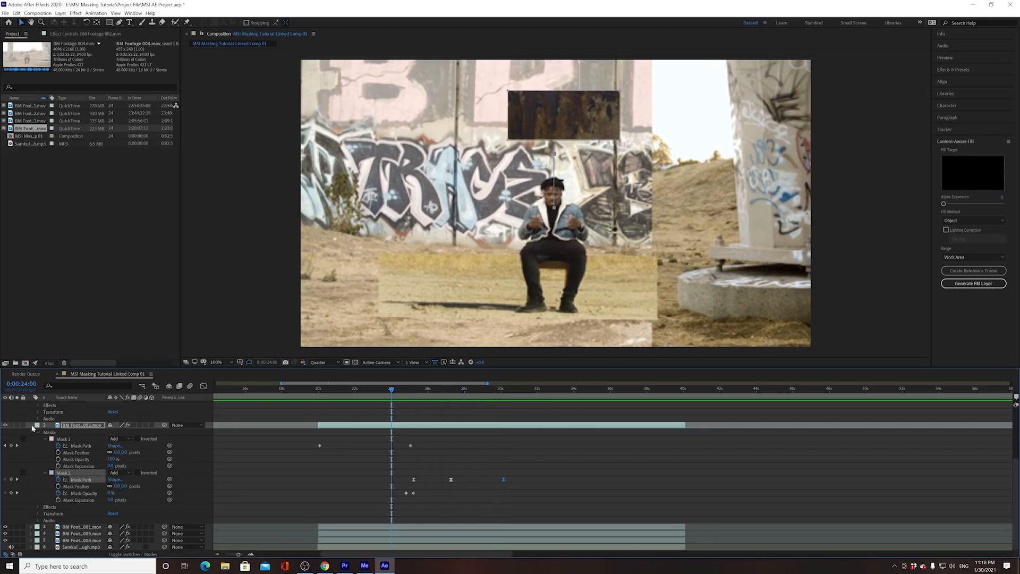
# Collapse the expanded footage layers in the timeline and move the playhead to 0:00:24:18.
pyautogui.click(31, 425)
pyautogui.click(31, 405)
pyautogui.moveTo(83, 472); pyautogui.dragTo(83, 404)
pyautogui.moveTo(405, 396)
pyautogui.mouseDown()
pyautogui.moveTo(432, 390)
pyautogui.moveTo(343, 396)
pyautogui.moveTo(413, 390)
pyautogui.moveTo(362, 393)
pyautogui.moveTo(404, 393)
pyautogui.mouseUp()
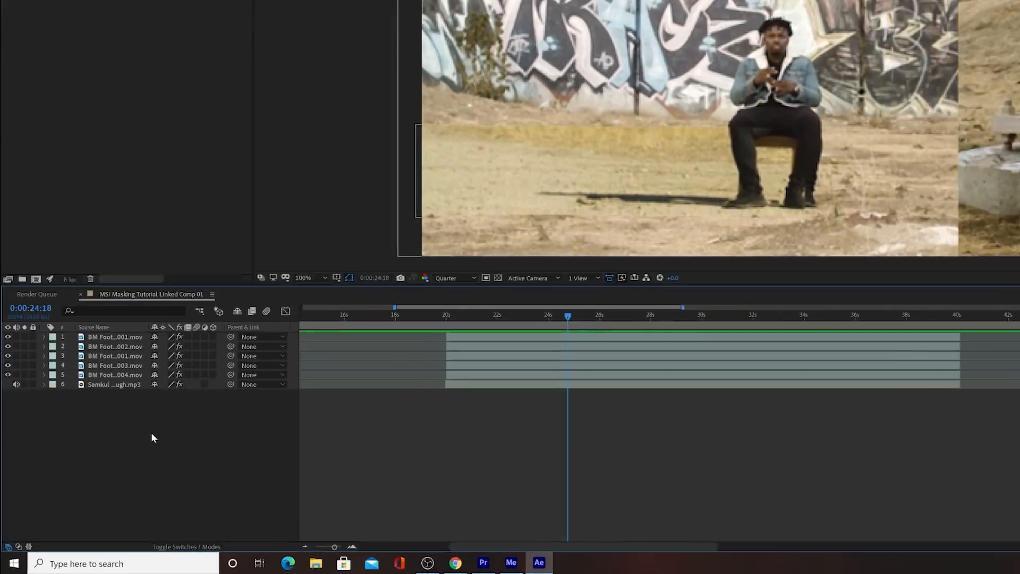
# Add a new adjustment layer above all the footage layers.
pyautogui.rightClick(153, 421)
pyautogui.moveTo(186, 430)
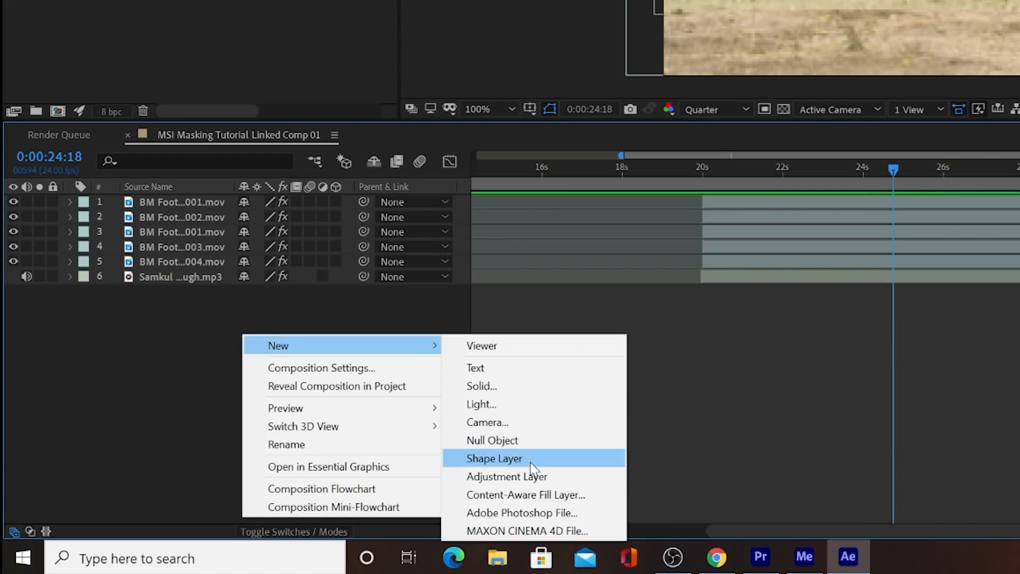
pyautogui.click(518, 475)
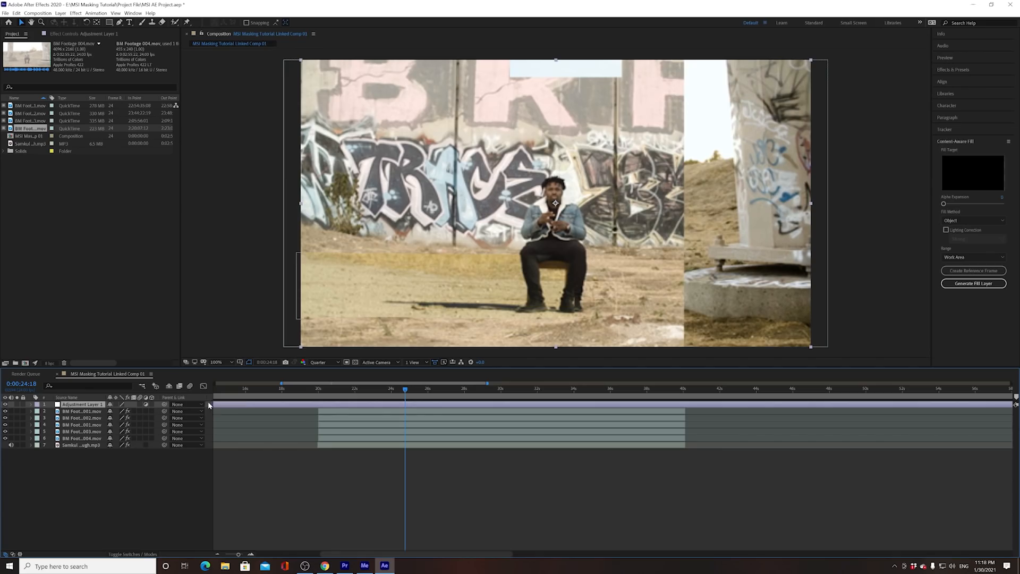
# Trim the adjustment layer's in point to the start of the footage layers, near 20 seconds.
pyautogui.click(318, 390)
pyautogui.moveTo(319, 389); pyautogui.dragTo(318, 391)
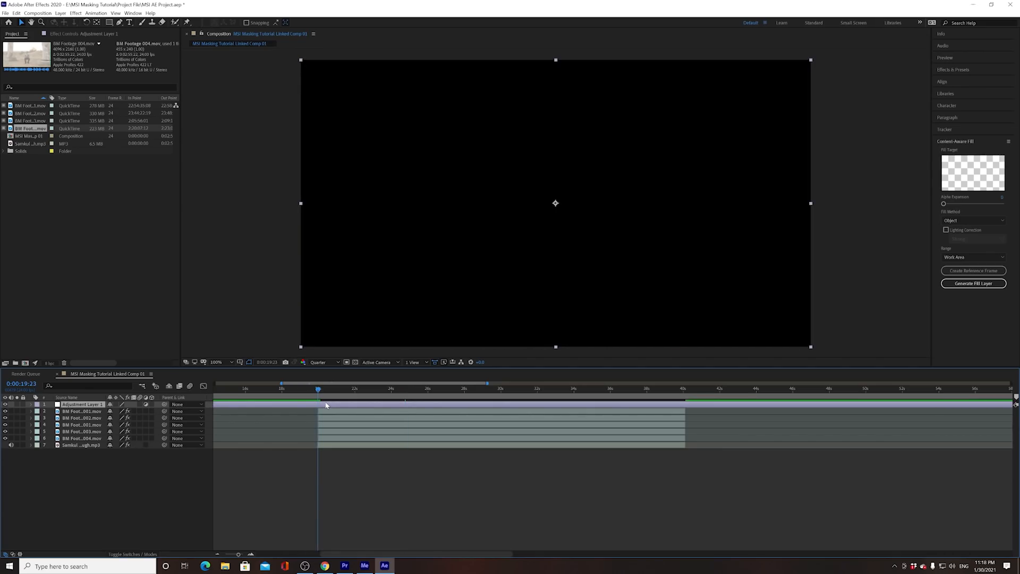
pyautogui.click(402, 389)
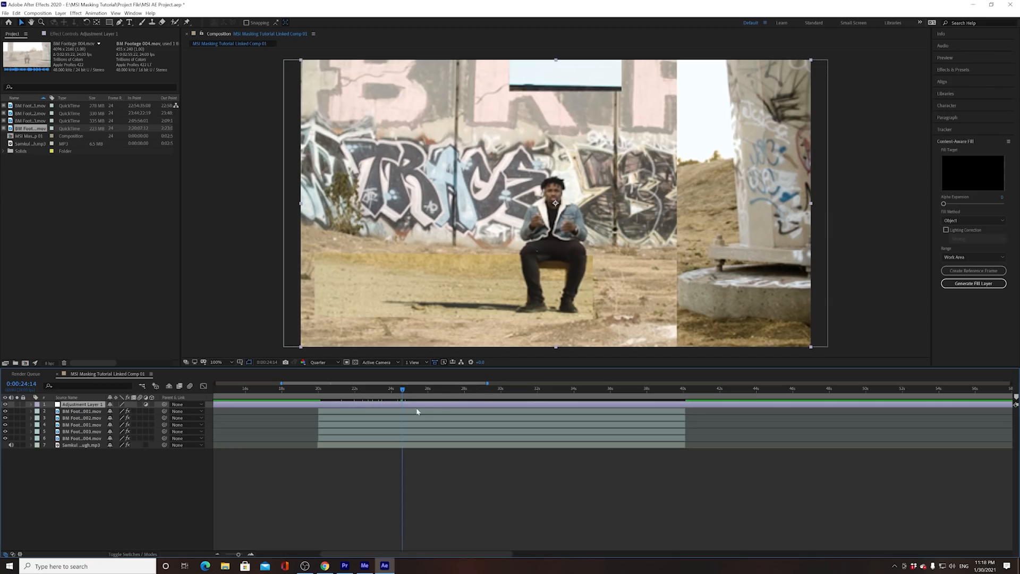
pyautogui.click(317, 389)
pyautogui.hotkey('alt', '[')
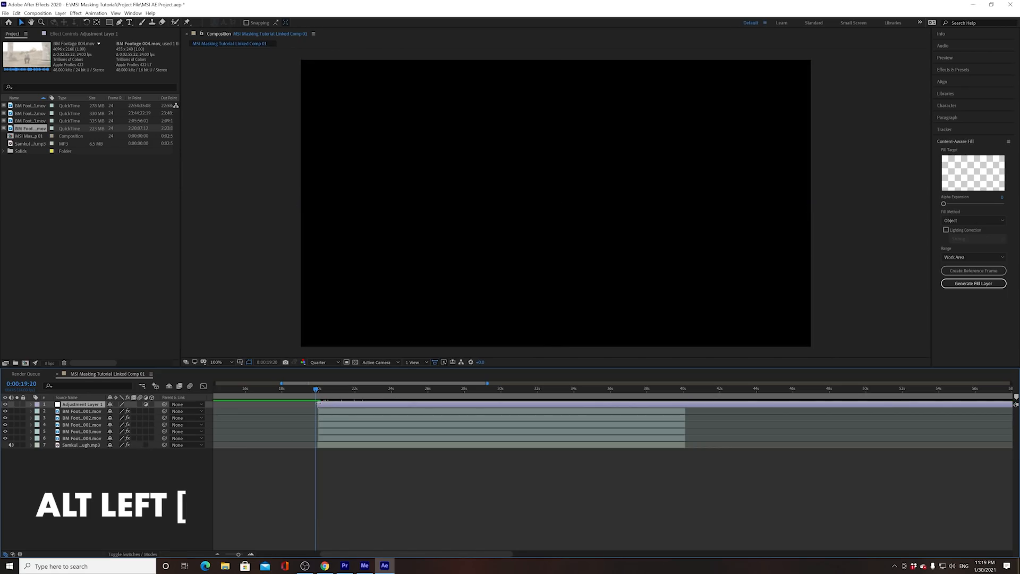
# Trim the adjustment layer's out point to the footage's end at 0:00:40:03 and move back to 0:00:24:15.
pyautogui.moveTo(317, 390); pyautogui.dragTo(686, 410)
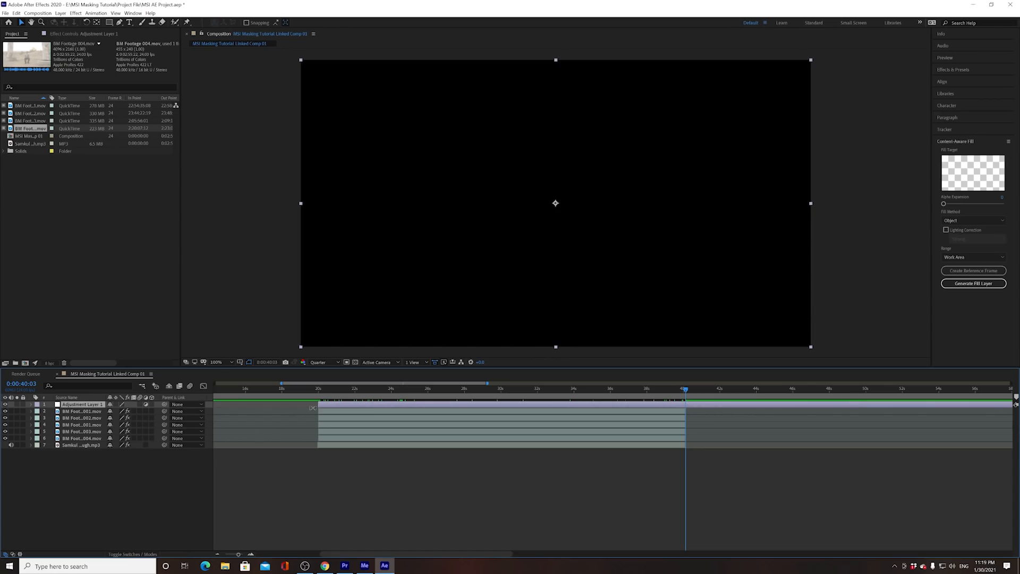
pyautogui.hotkey('alt', ']')
pyautogui.click(502, 392)
pyautogui.moveTo(493, 396); pyautogui.dragTo(404, 396)
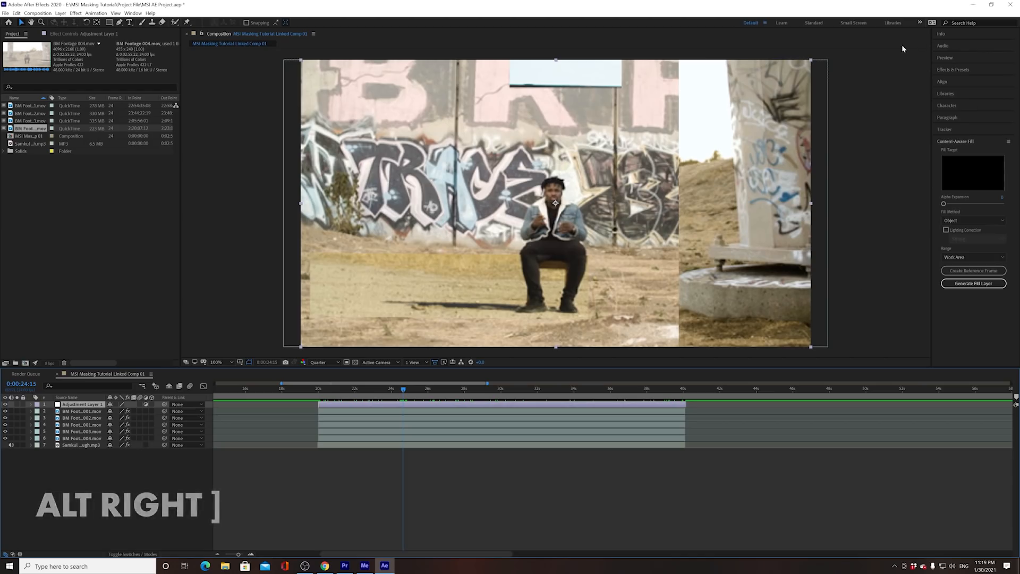
# Find the Transform effect among the Distort effects and try to apply it to the adjustment layer.
pyautogui.click(951, 70)
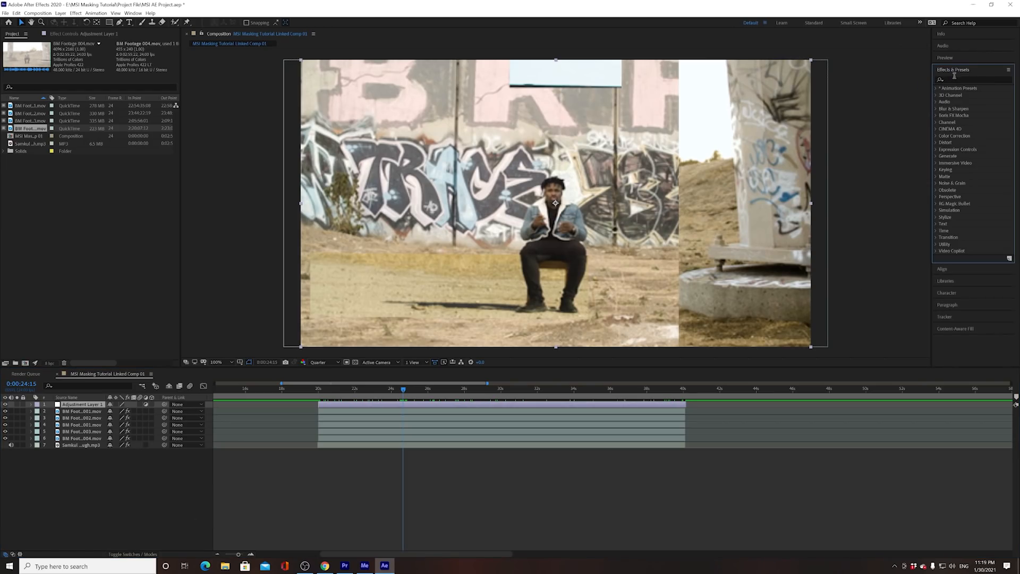
pyautogui.click(954, 79)
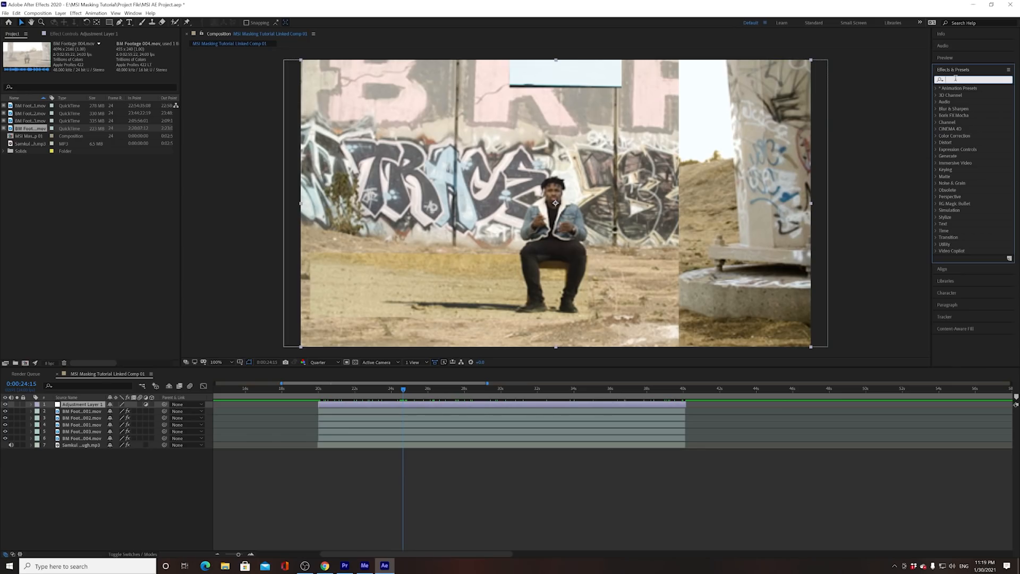
pyautogui.click(944, 142)
pyautogui.scroll(-5, 971, 246)
pyautogui.click(962, 259)
pyautogui.moveTo(783, 297); pyautogui.dragTo(73, 405)
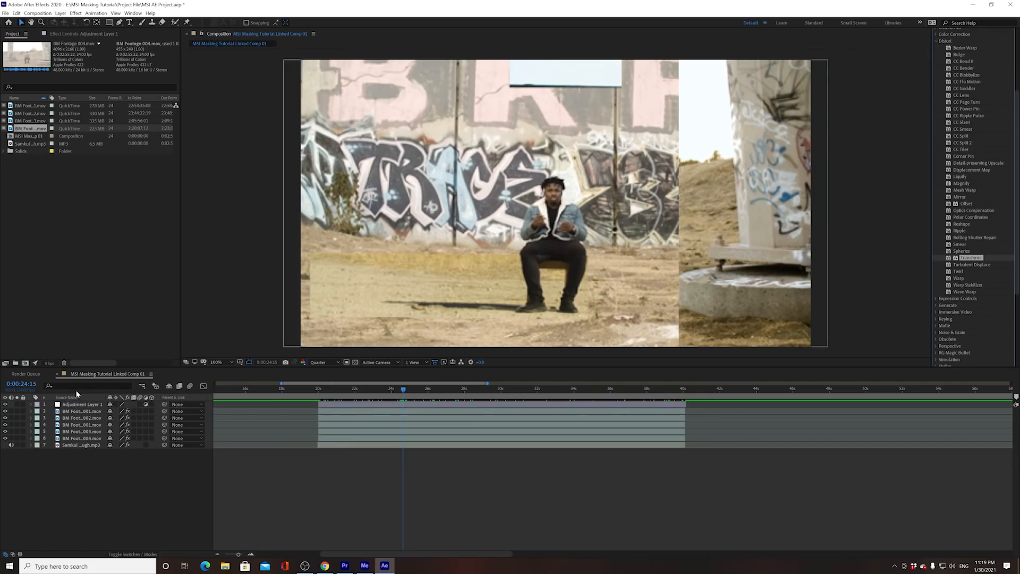
# Apply the Distort Transform effect to the adjustment layer and expand its effect properties in the timeline.
pyautogui.click(30, 404)
pyautogui.click(40, 412)
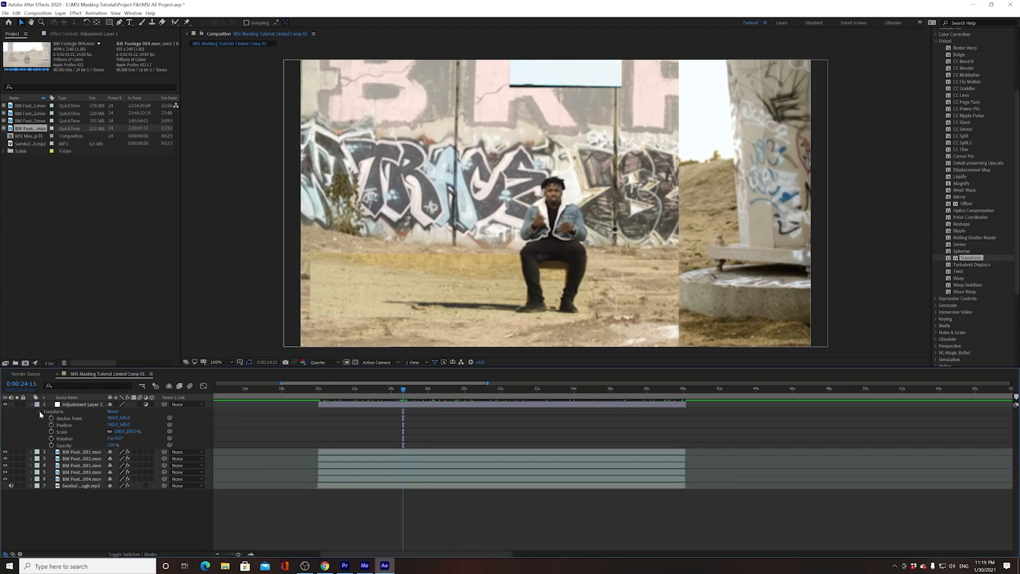
pyautogui.click(70, 407)
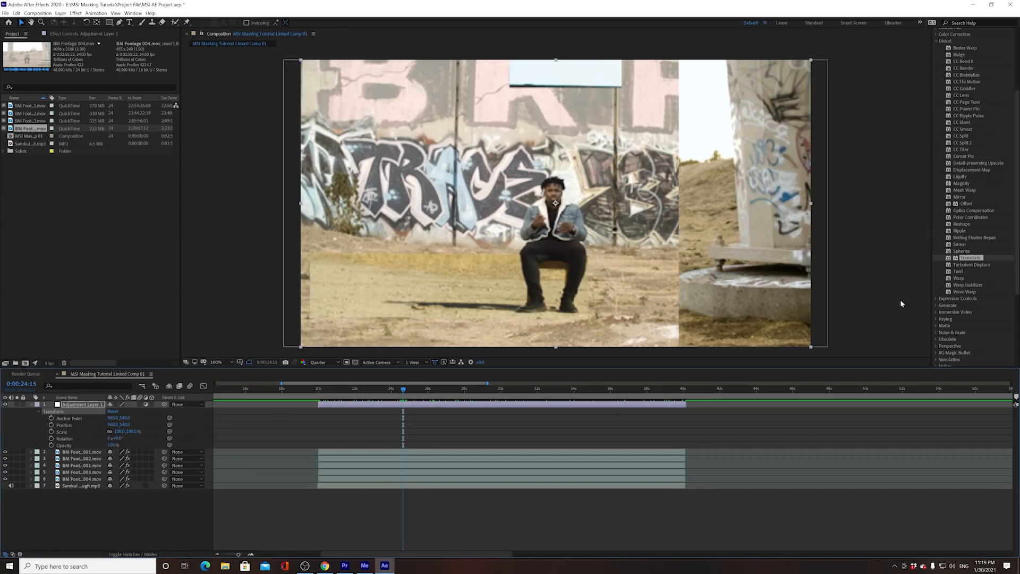
pyautogui.moveTo(963, 258); pyautogui.dragTo(55, 404)
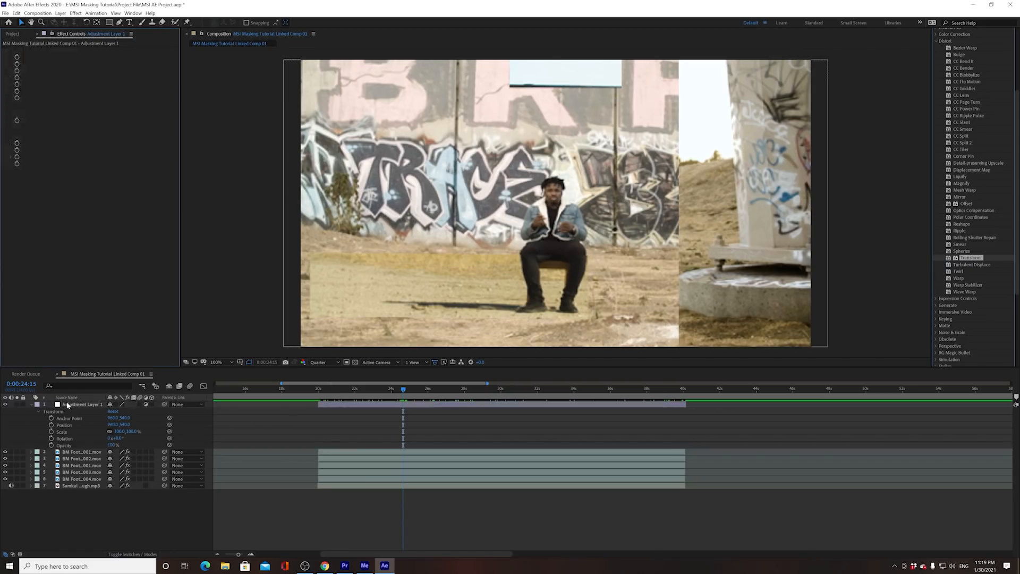
pyautogui.click(37, 411)
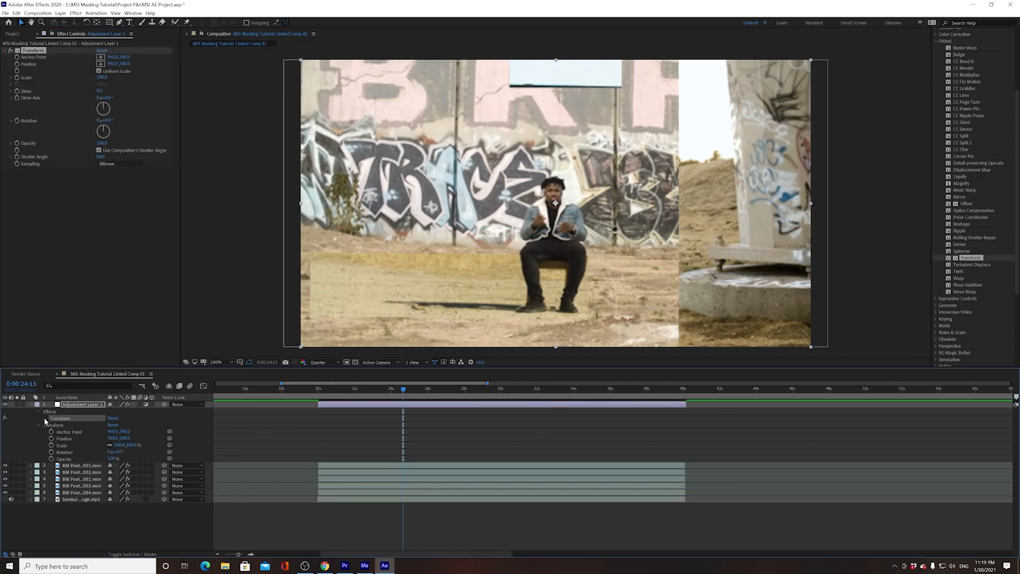
pyautogui.click(45, 418)
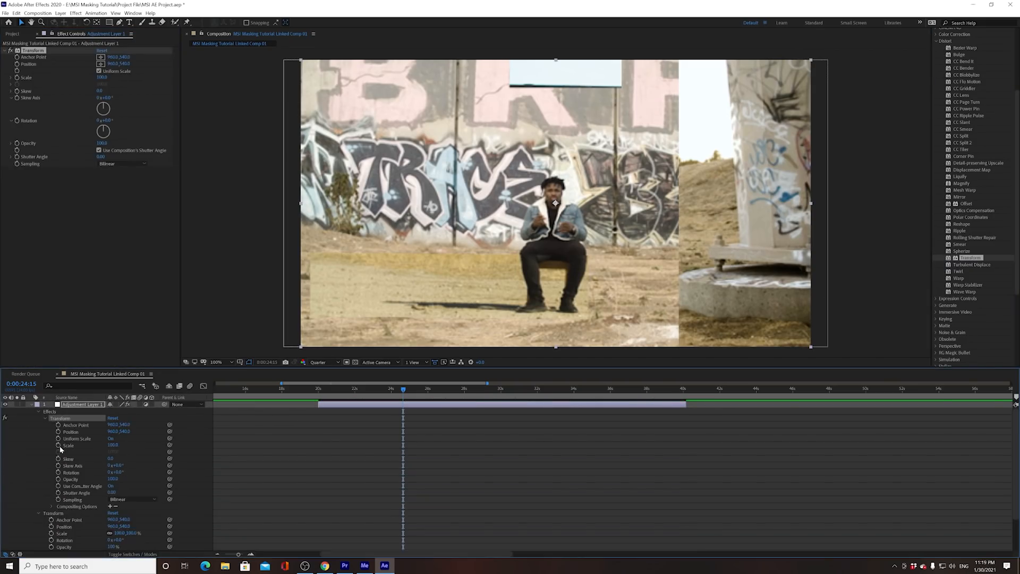
# Compare the adjustment layer's Transform effect properties with the built-in transform properties of the footage layer directly below it.
pyautogui.scroll(-3, 57, 460)
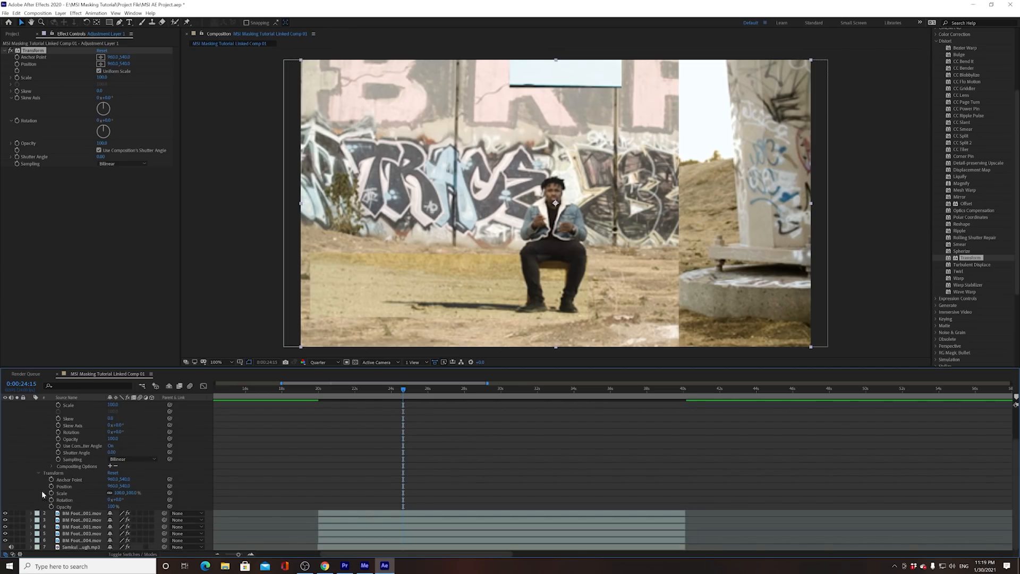
pyautogui.scroll(3, 61, 488)
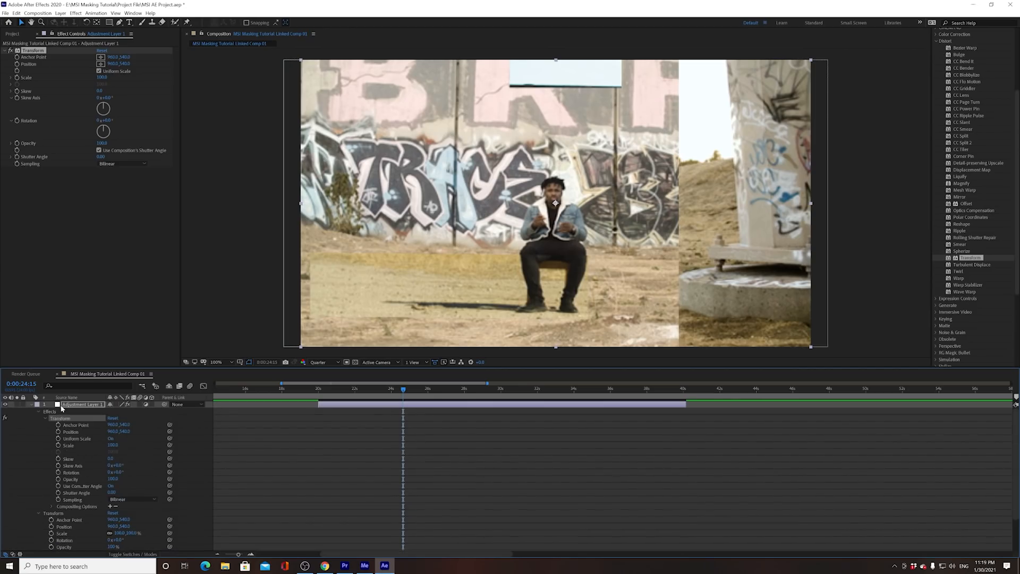
pyautogui.scroll(-3, 64, 479)
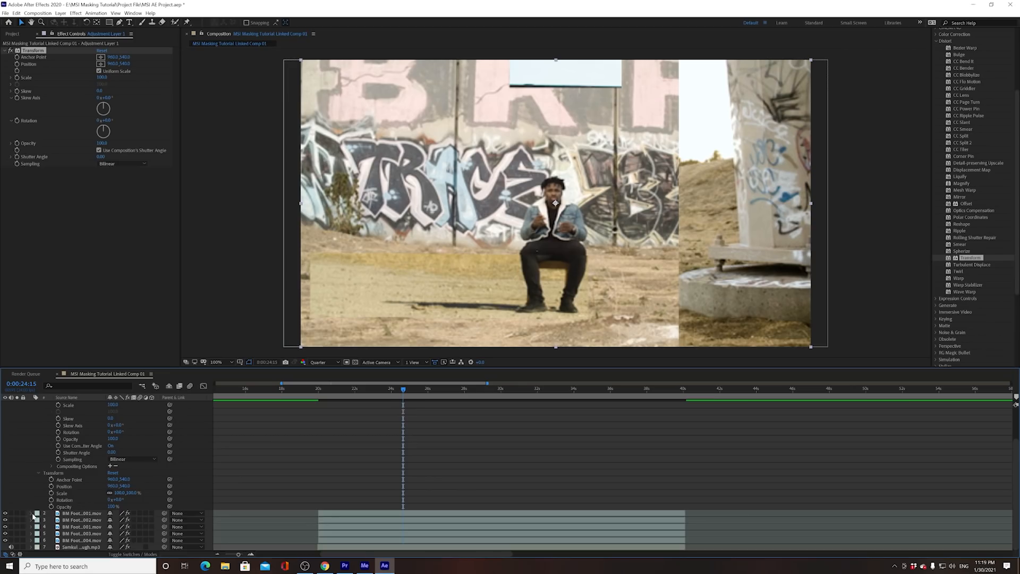
pyautogui.click(32, 514)
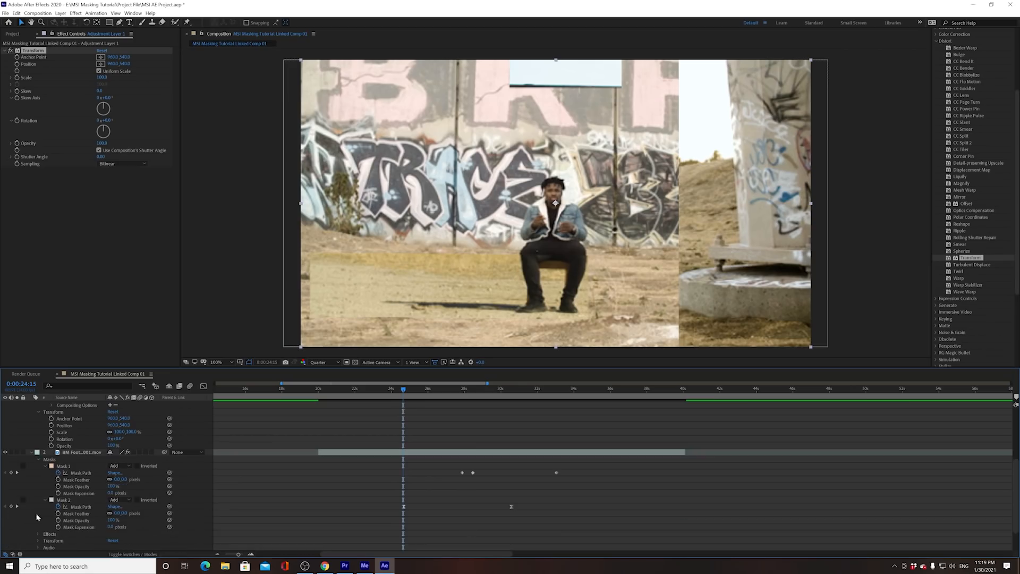
pyautogui.click(38, 540)
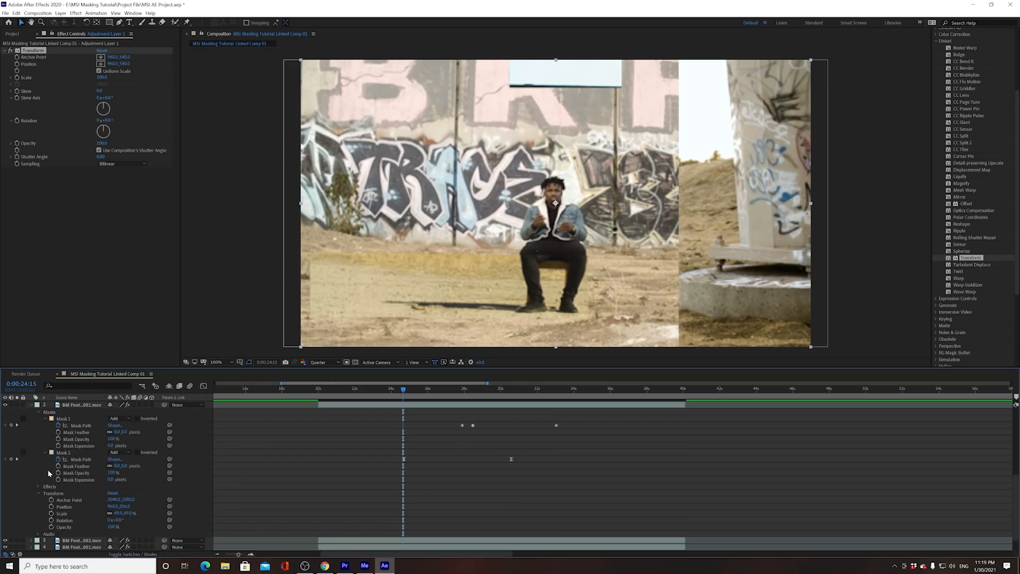
pyautogui.scroll(5, 48, 467)
pyautogui.click(30, 486)
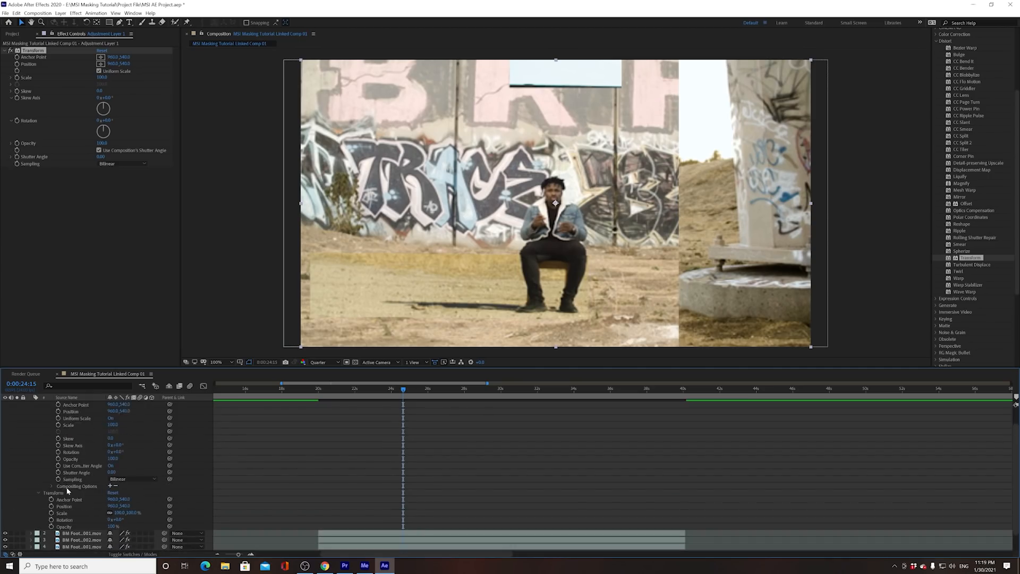
# Examine the adjustment layer's built-in Position and transform properties, then collapse and re-expand its Transform effect properties.
pyautogui.click(64, 507)
pyautogui.moveTo(118, 507); pyautogui.dragTo(132, 475)
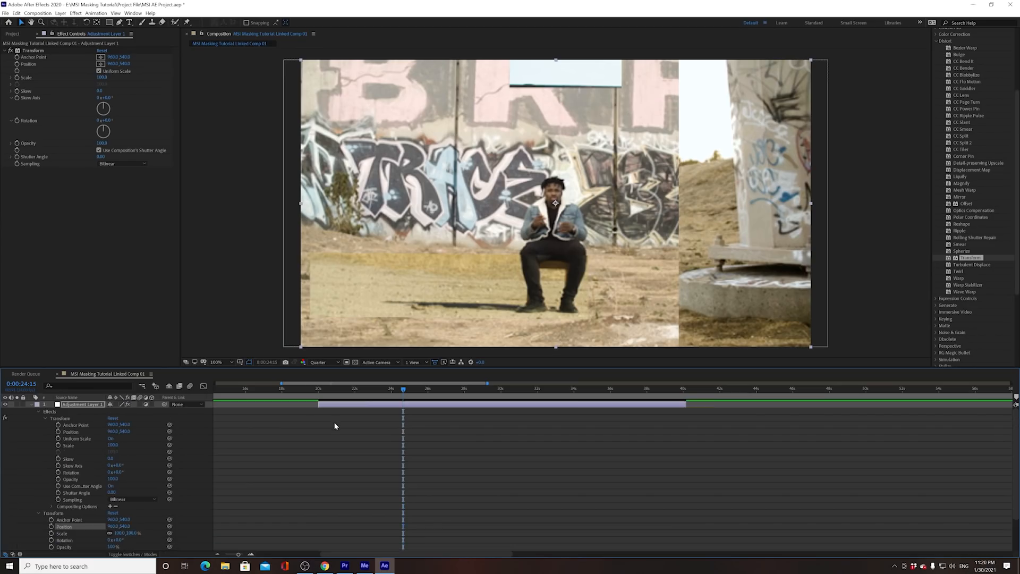
pyautogui.scroll(-1, 382, 467)
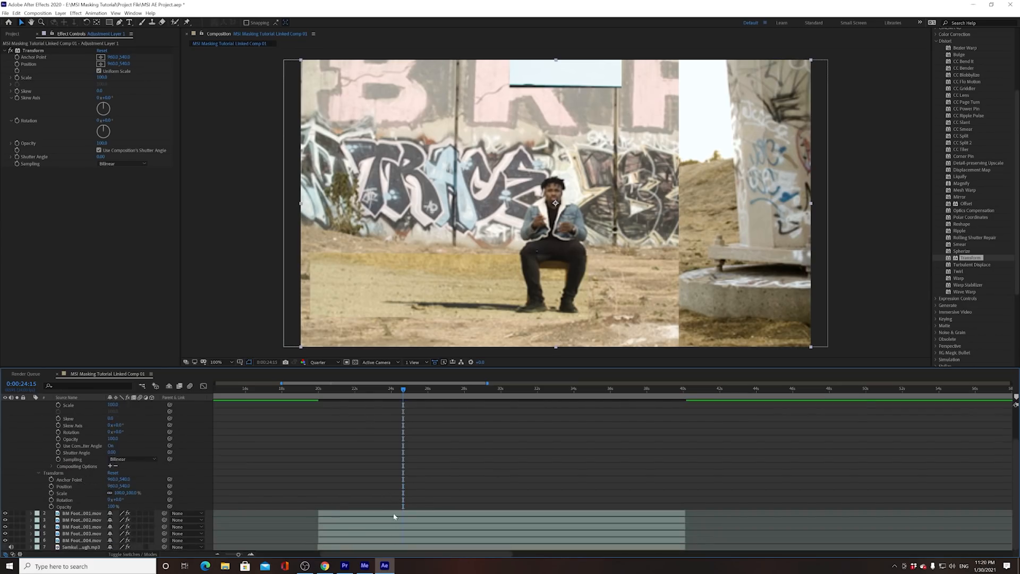
pyautogui.scroll(2, 393, 502)
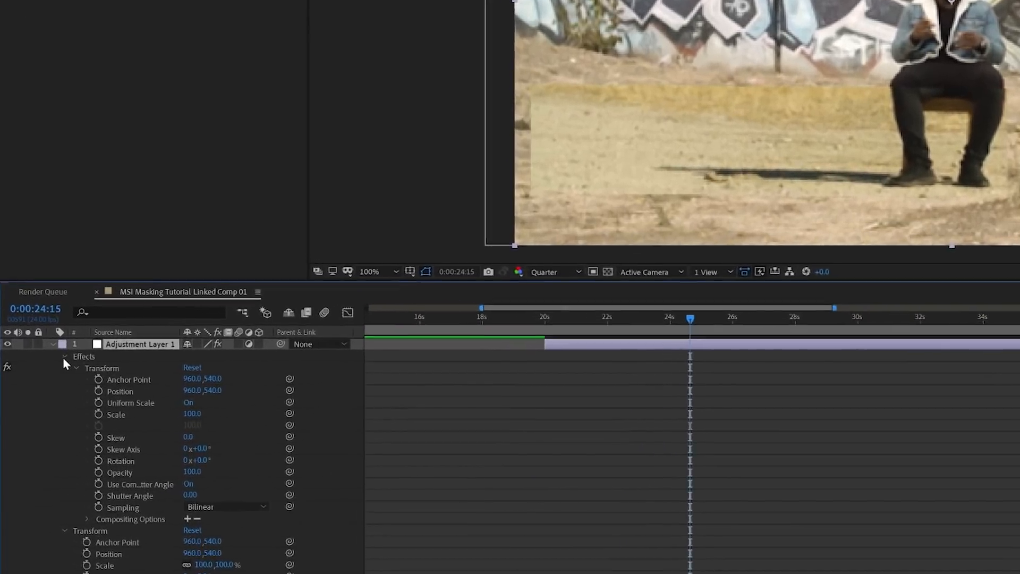
pyautogui.click(38, 411)
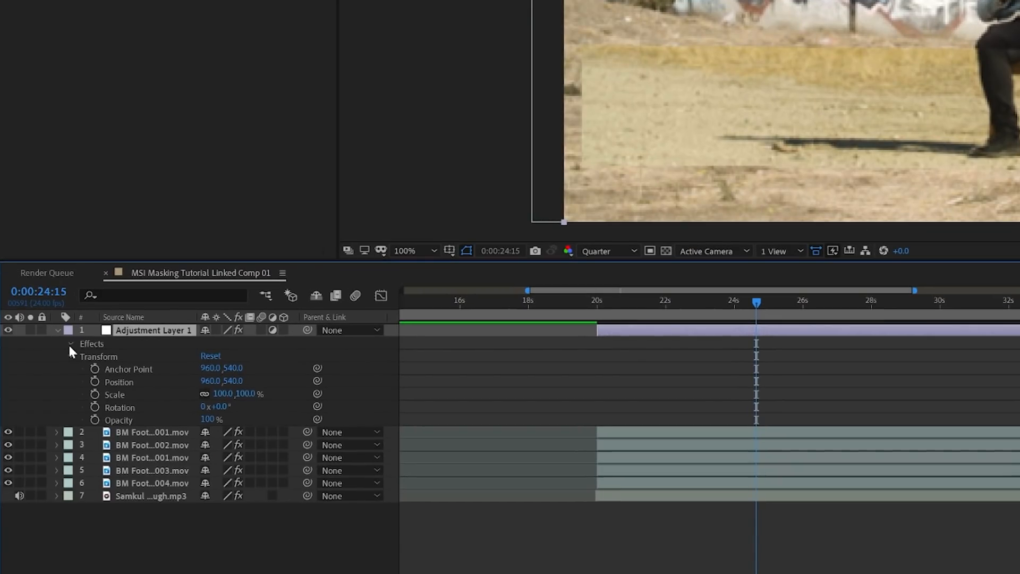
pyautogui.click(70, 344)
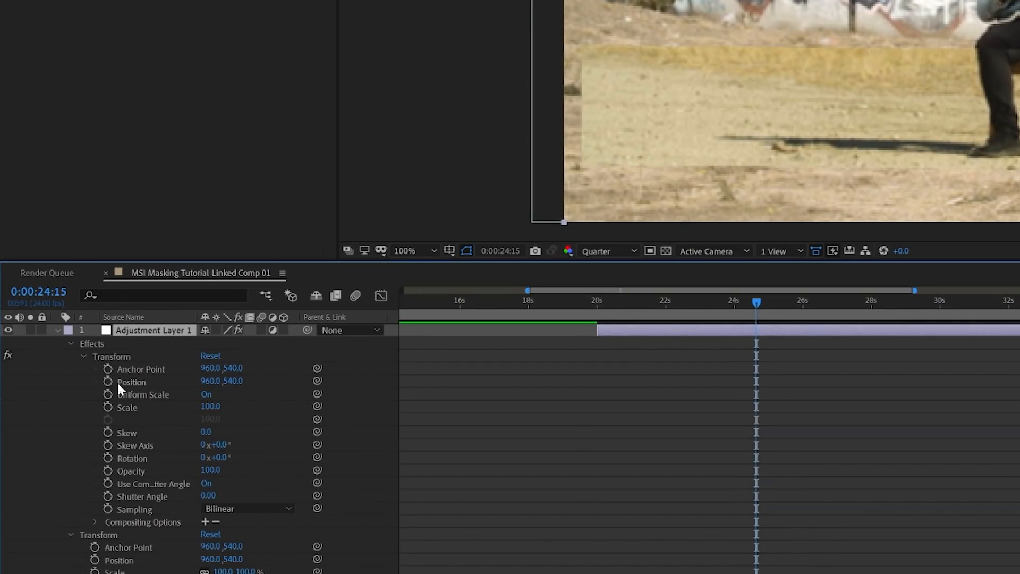
# Animate the Transform effect's Scale with a keyframe at 0:00:20:03 and a second one at 0:00:28:03 set to 143.
pyautogui.click(158, 405)
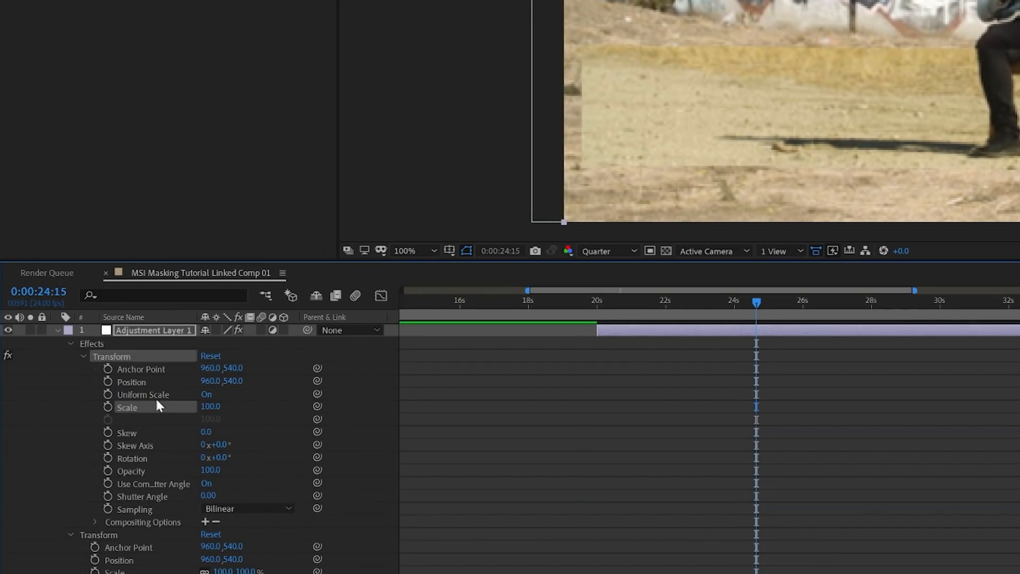
pyautogui.moveTo(221, 408); pyautogui.dragTo(224, 408)
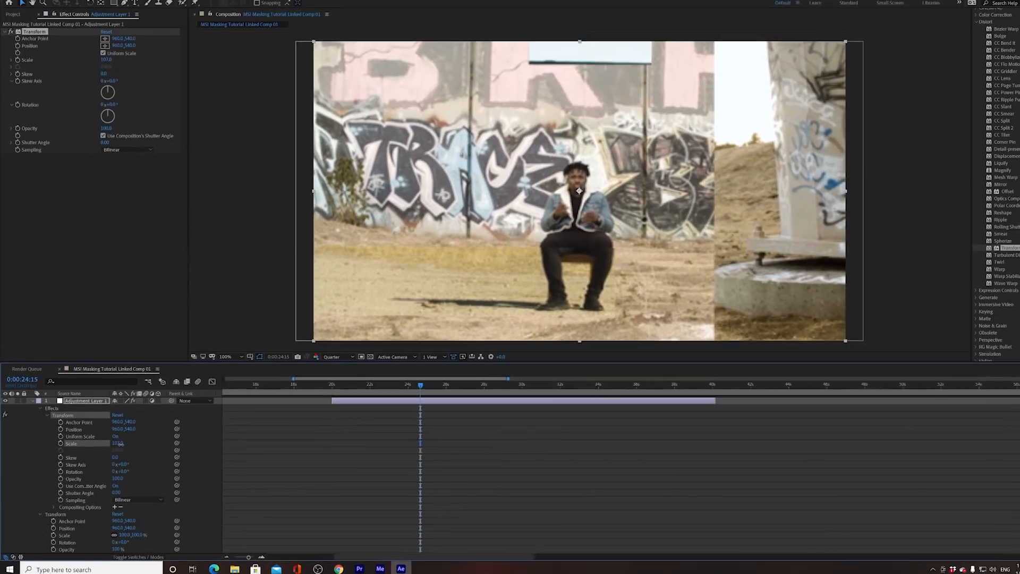
pyautogui.moveTo(120, 444); pyautogui.dragTo(115, 446)
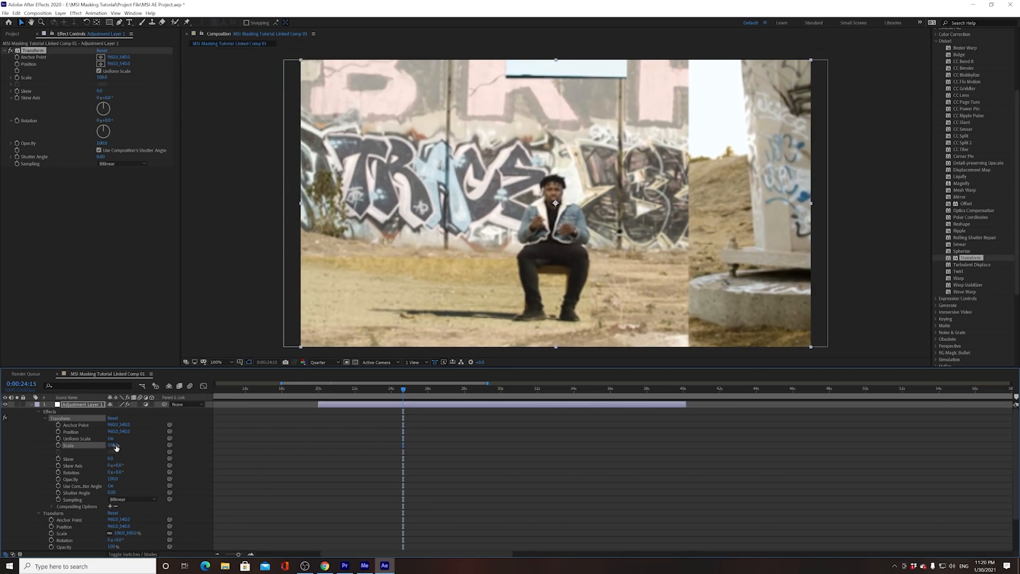
pyautogui.moveTo(419, 387); pyautogui.dragTo(484, 407)
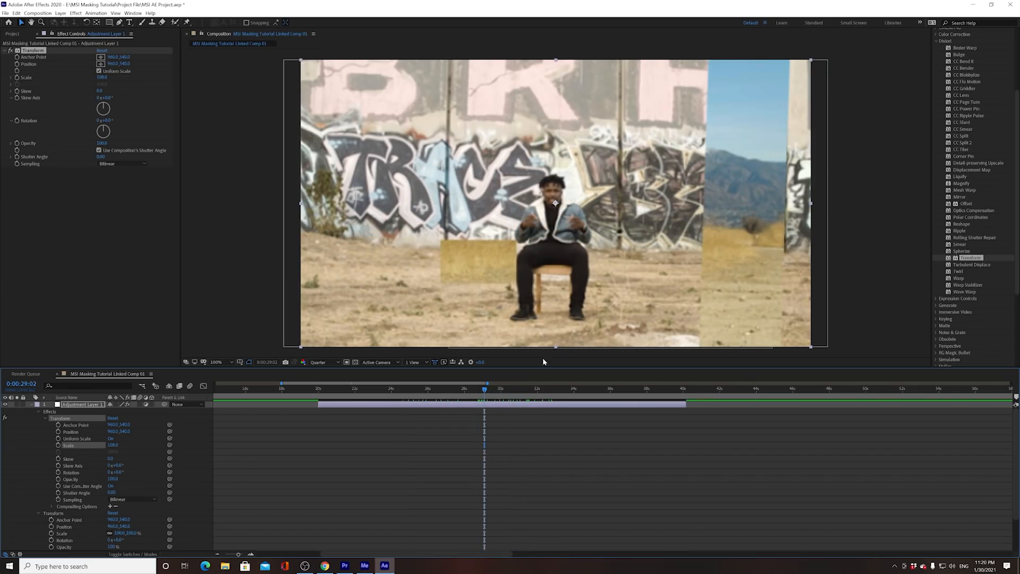
pyautogui.moveTo(362, 391); pyautogui.dragTo(319, 426)
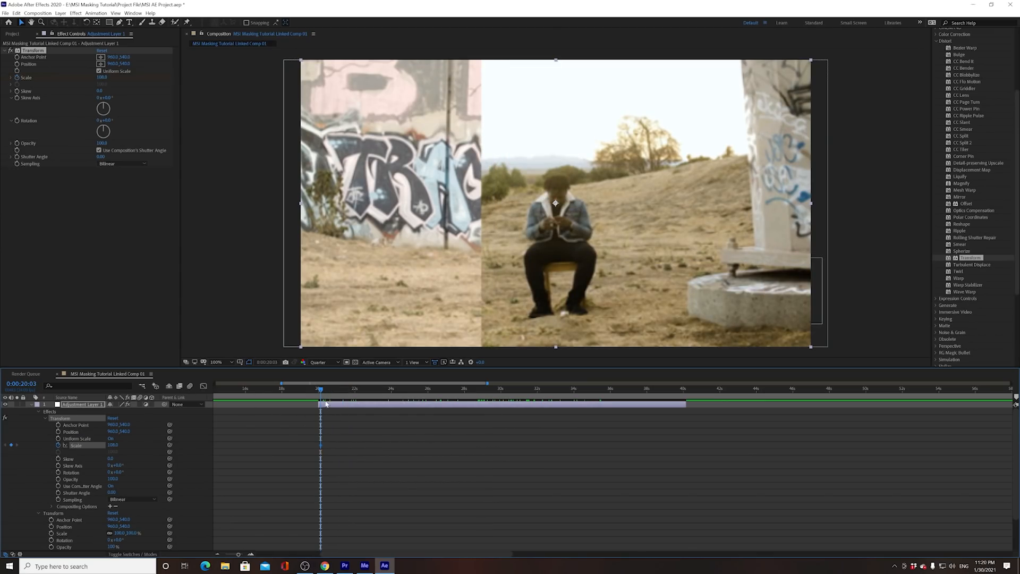
pyautogui.moveTo(324, 405); pyautogui.dragTo(467, 407)
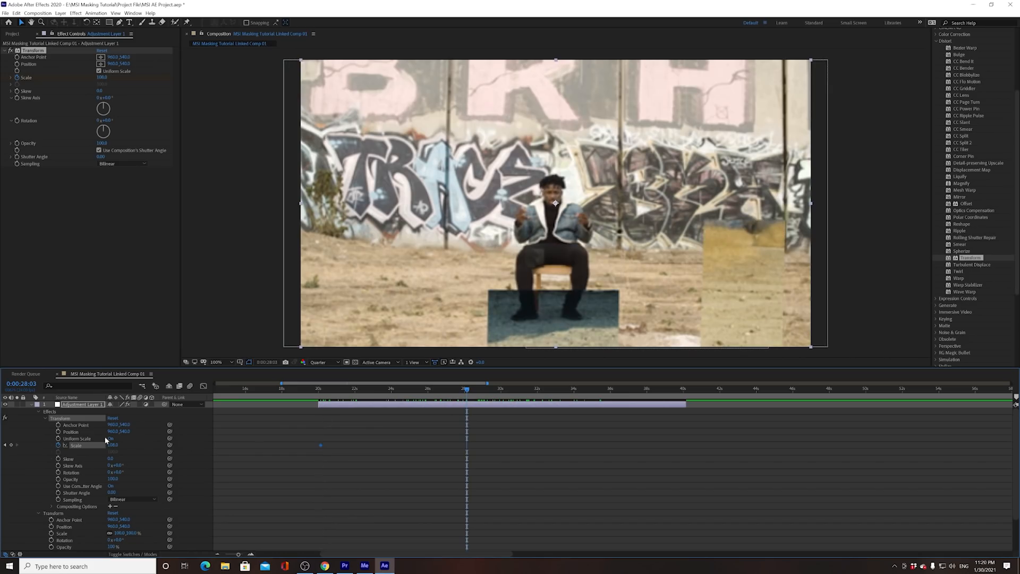
pyautogui.moveTo(112, 444); pyautogui.dragTo(37, 436)
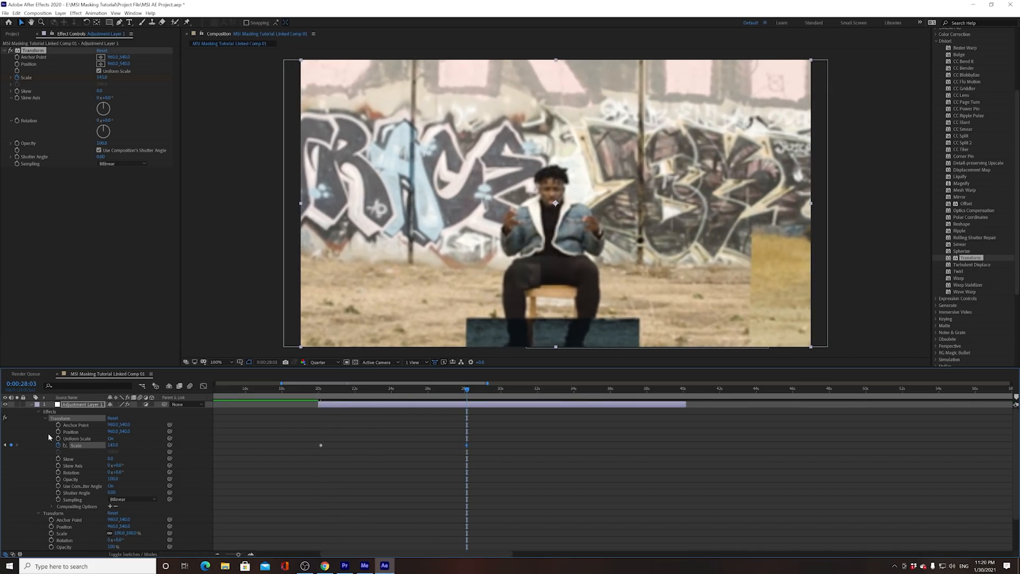
# Keyframe the Transform effect's Position at the two Scale keyframe times, setting Y to about 338 at 0:00:28:03, and preview the motion.
pyautogui.click(59, 431)
pyautogui.click(5, 447)
pyautogui.click(12, 432)
pyautogui.click(17, 431)
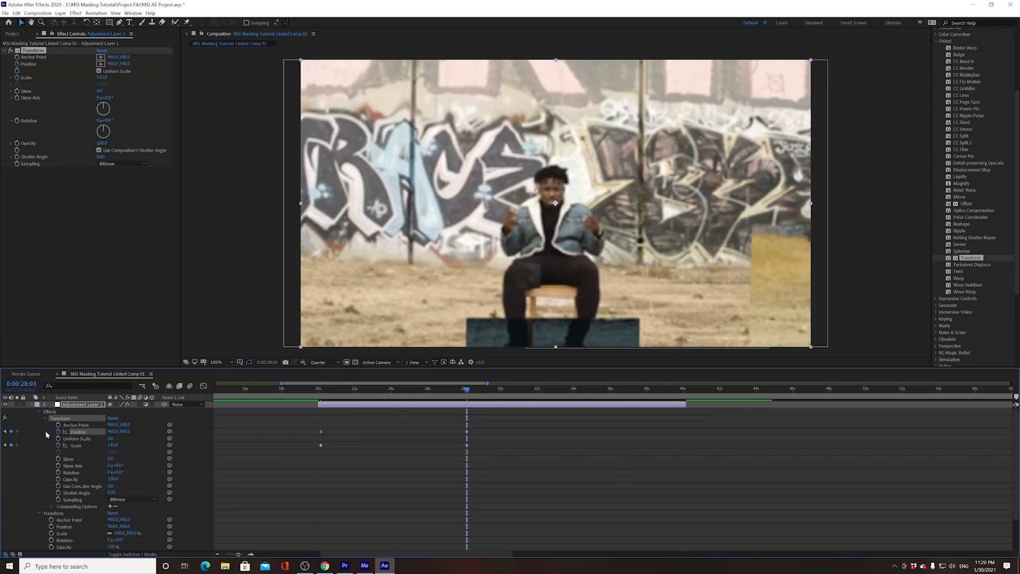
pyautogui.moveTo(125, 432); pyautogui.dragTo(40, 436)
pyautogui.moveTo(456, 393); pyautogui.dragTo(321, 407)
pyautogui.press('space')
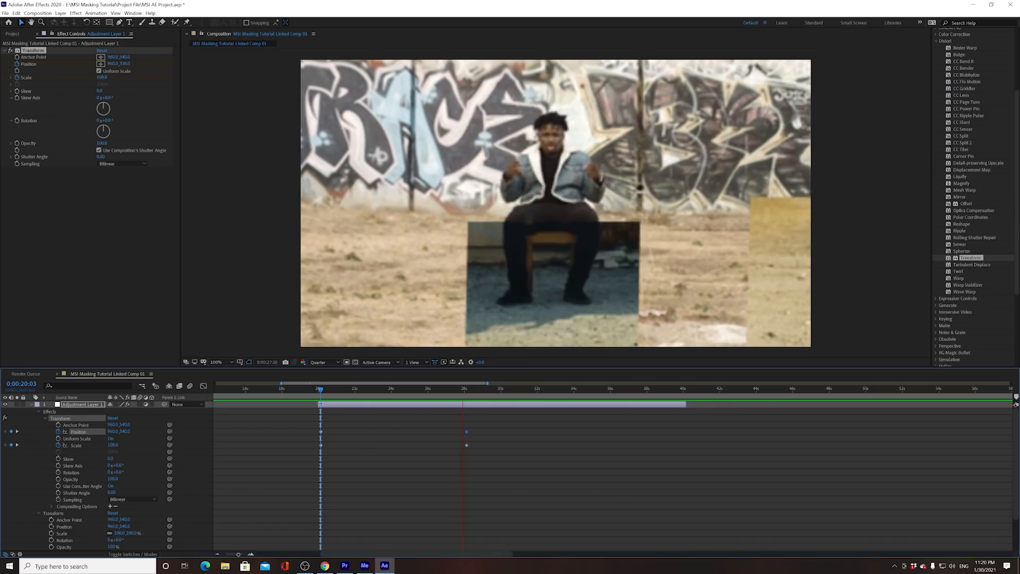
pyautogui.press('space')
# Return to the first Scale keyframe at 0:00:20:03 and start the Transform effect's Rotation keyframing there at -20°.
pyautogui.moveTo(468, 391); pyautogui.dragTo(419, 395)
pyautogui.moveTo(494, 420); pyautogui.dragTo(338, 457)
pyautogui.moveTo(419, 420); pyautogui.dragTo(323, 428)
pyautogui.click(5, 445)
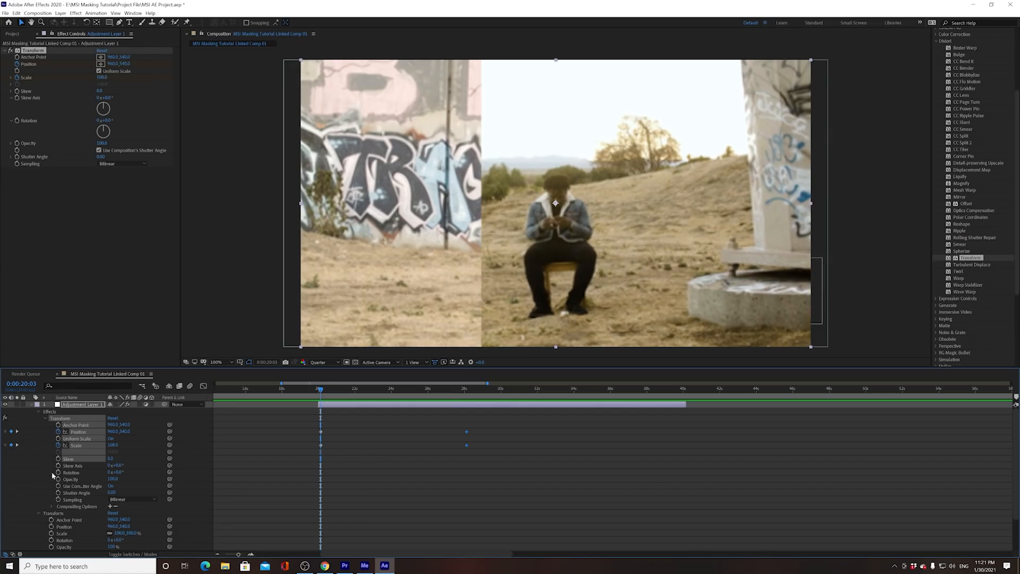
pyautogui.click(58, 471)
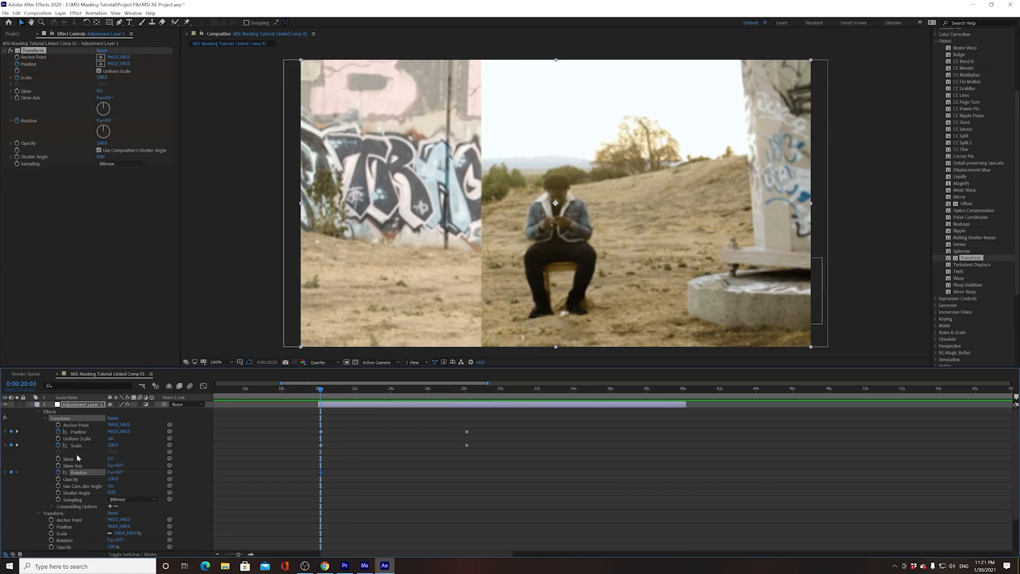
pyautogui.moveTo(117, 474); pyautogui.dragTo(110, 474)
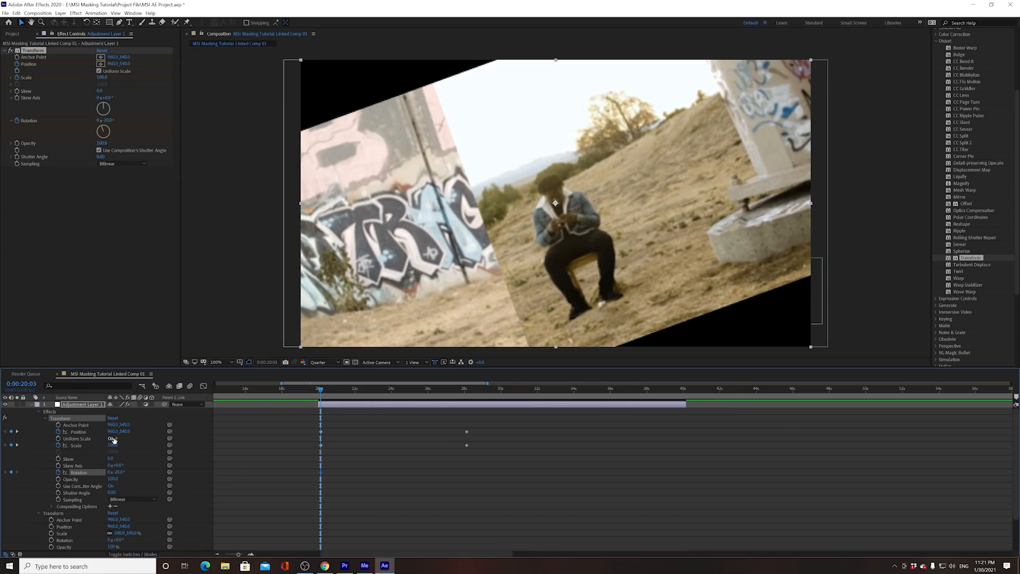
# Set the starting keyframes to Scale 160 and Position 960, 528 to fill the rotated frame, and preview the result.
pyautogui.moveTo(113, 445); pyautogui.dragTo(92, 451)
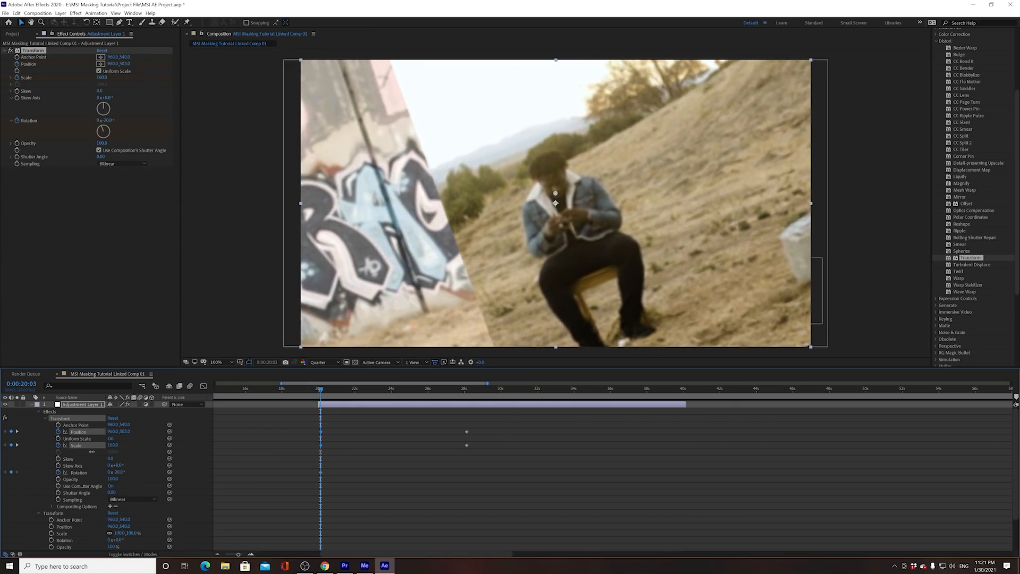
pyautogui.moveTo(91, 451); pyautogui.dragTo(99, 454)
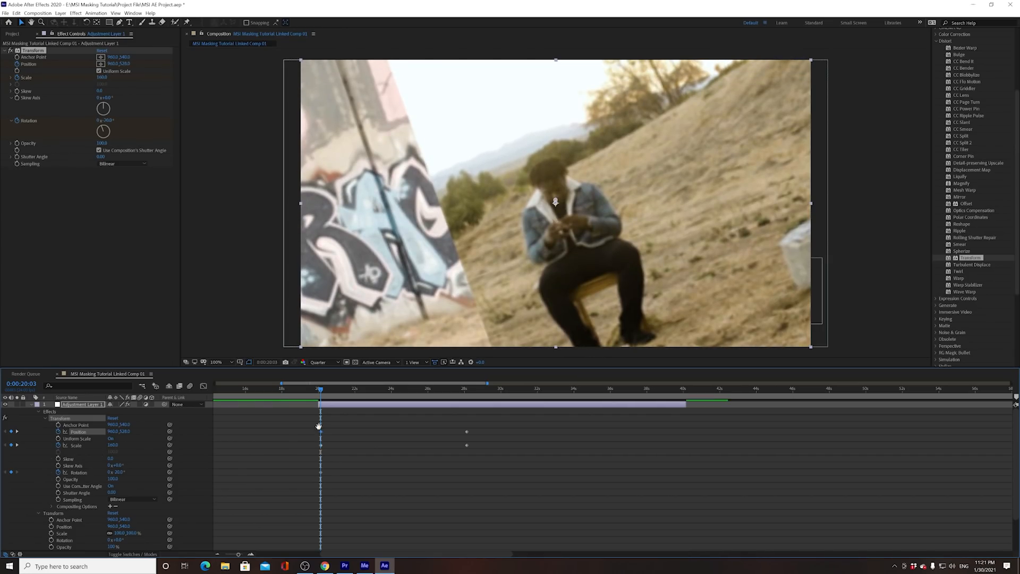
pyautogui.press('space')
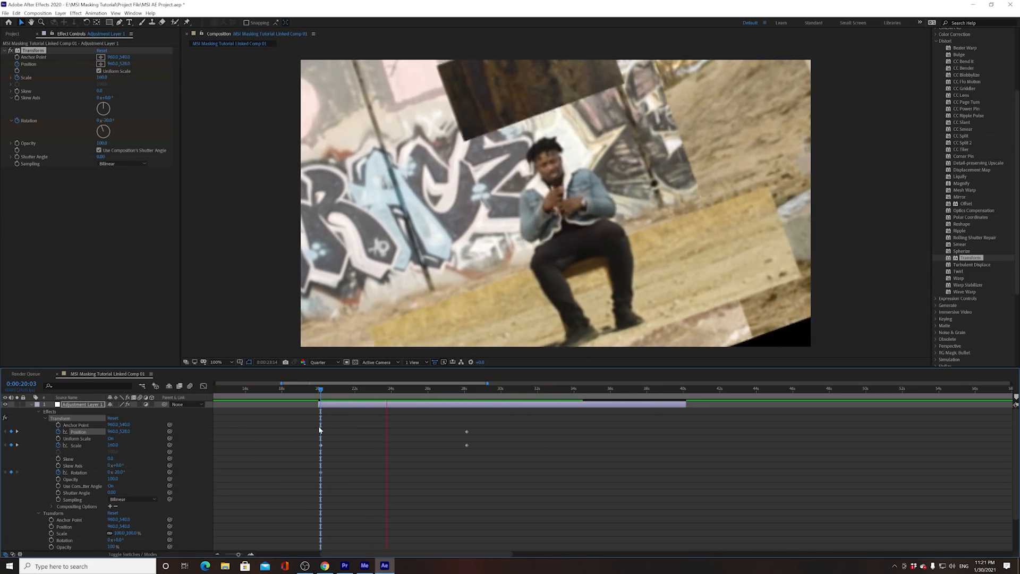
pyautogui.press('space')
# Set the Transform effect's Rotation to 0° at 0:00:28:02 and preview the combined move from the adjustment layer's start.
pyautogui.moveTo(466, 391); pyautogui.dragTo(466, 397)
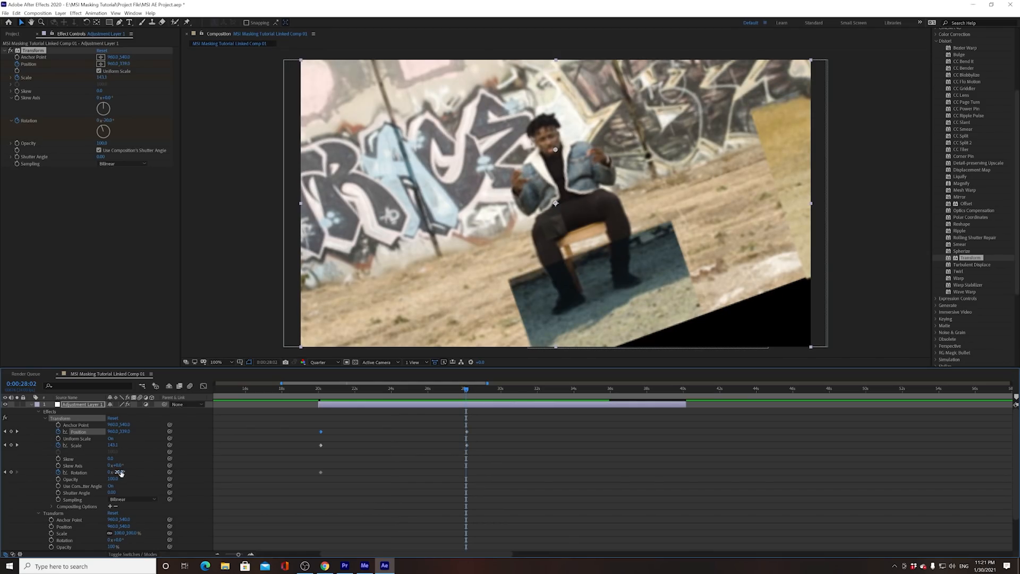
pyautogui.press('Return')
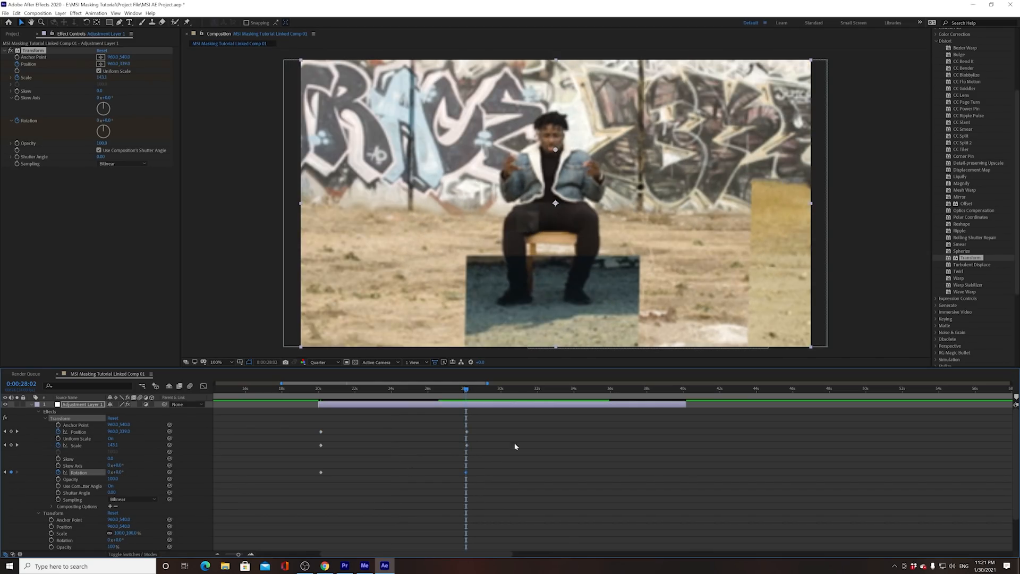
pyautogui.moveTo(467, 391); pyautogui.dragTo(319, 401)
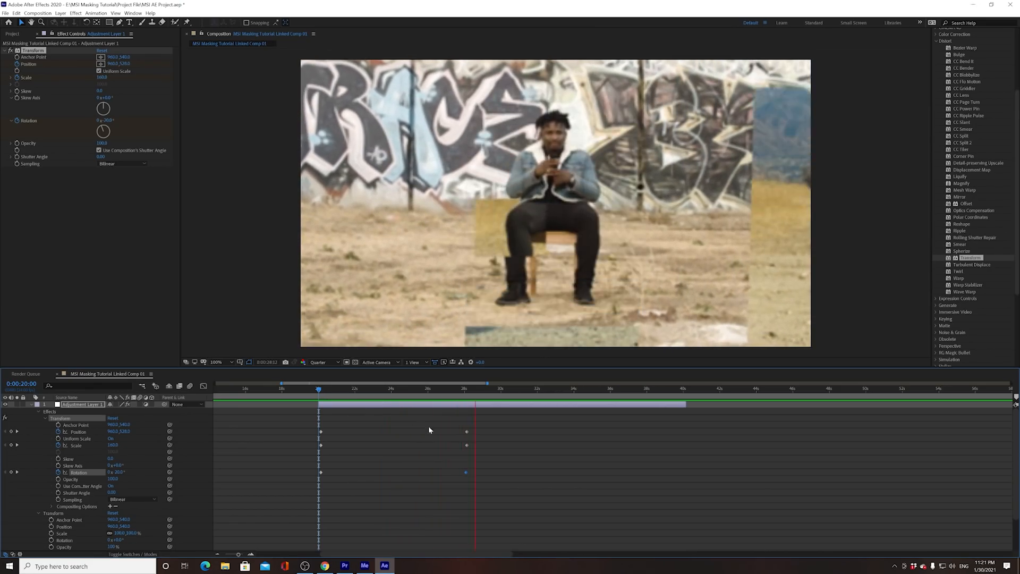
pyautogui.press('space')
# Add Scale and Position keyframes at 0:00:35:06 with Scale about 112 and Position 960, 519, and play back the animation.
pyautogui.moveTo(535, 392); pyautogui.dragTo(567, 406)
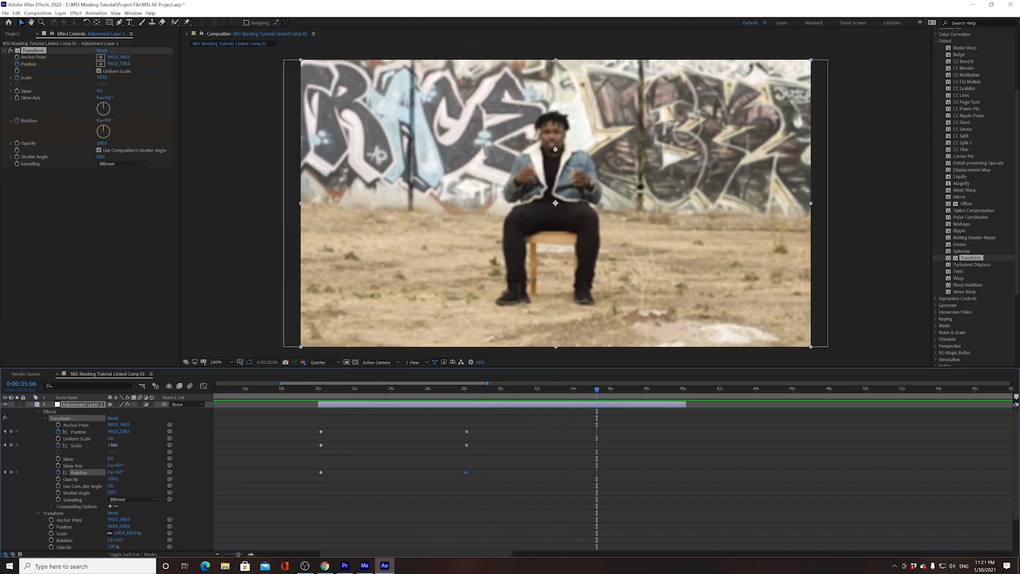
pyautogui.moveTo(113, 444); pyautogui.dragTo(109, 445)
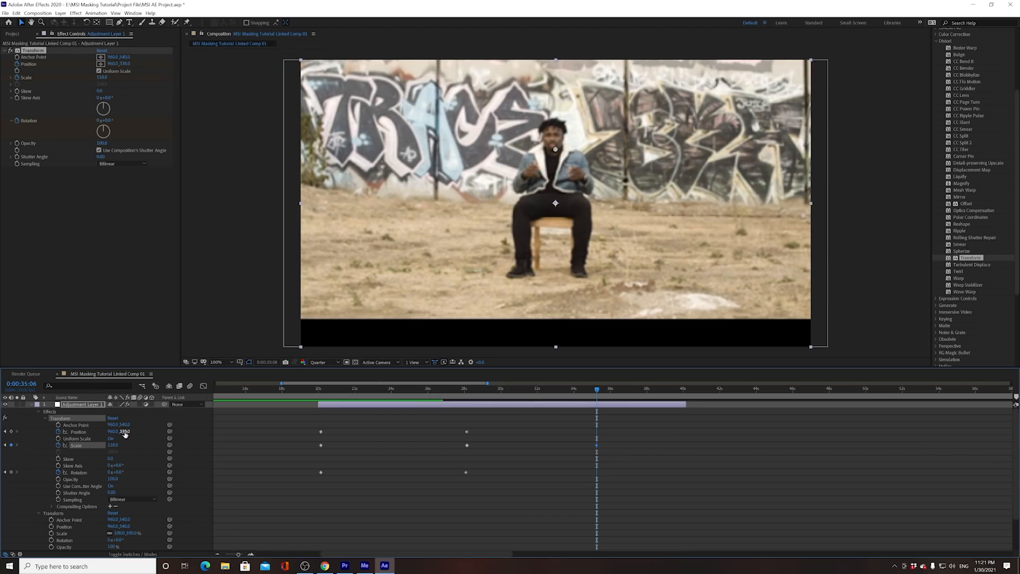
pyautogui.moveTo(144, 434); pyautogui.dragTo(182, 439)
pyautogui.moveTo(114, 445)
pyautogui.mouseDown()
pyautogui.moveTo(136, 434)
pyautogui.moveTo(119, 445)
pyautogui.moveTo(112, 436)
pyautogui.mouseUp()
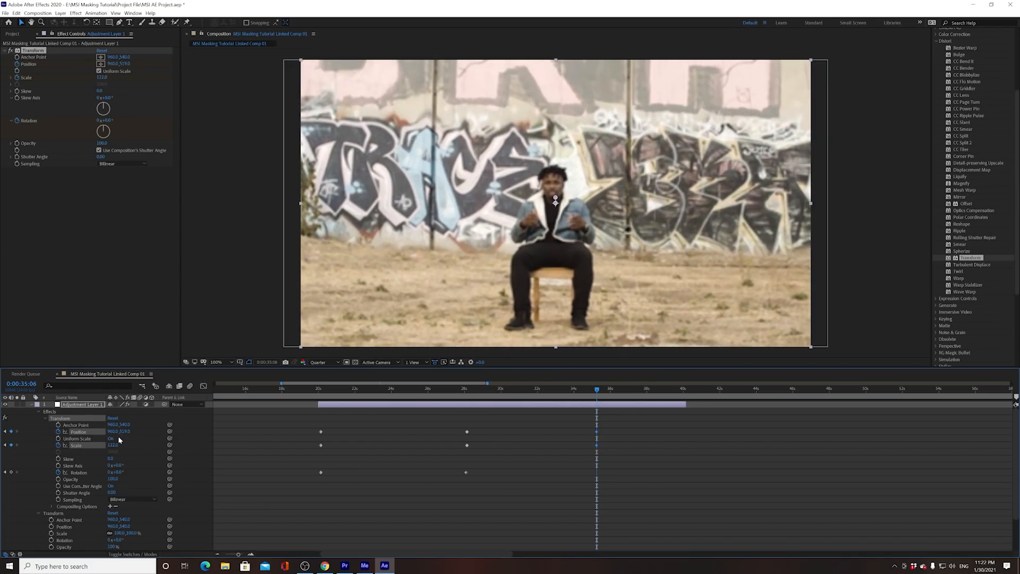
pyautogui.moveTo(573, 398); pyautogui.dragTo(323, 425)
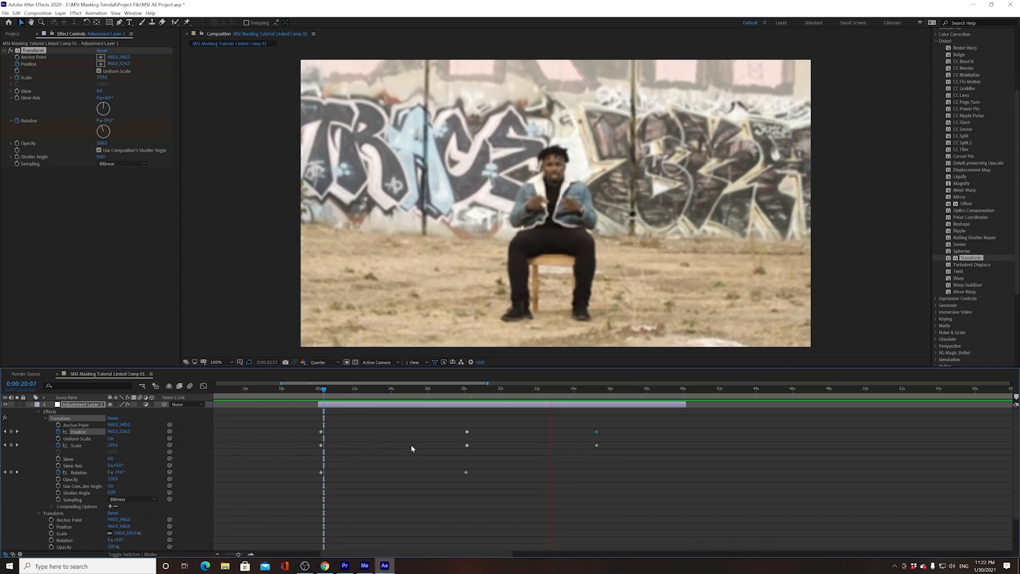
pyautogui.press('space')
# Apply Easy Ease to all Position, Scale and Rotation keyframes of the Transform effect and preview from near the first keyframes.
pyautogui.moveTo(616, 423); pyautogui.dragTo(293, 509)
pyautogui.rightClick(320, 472)
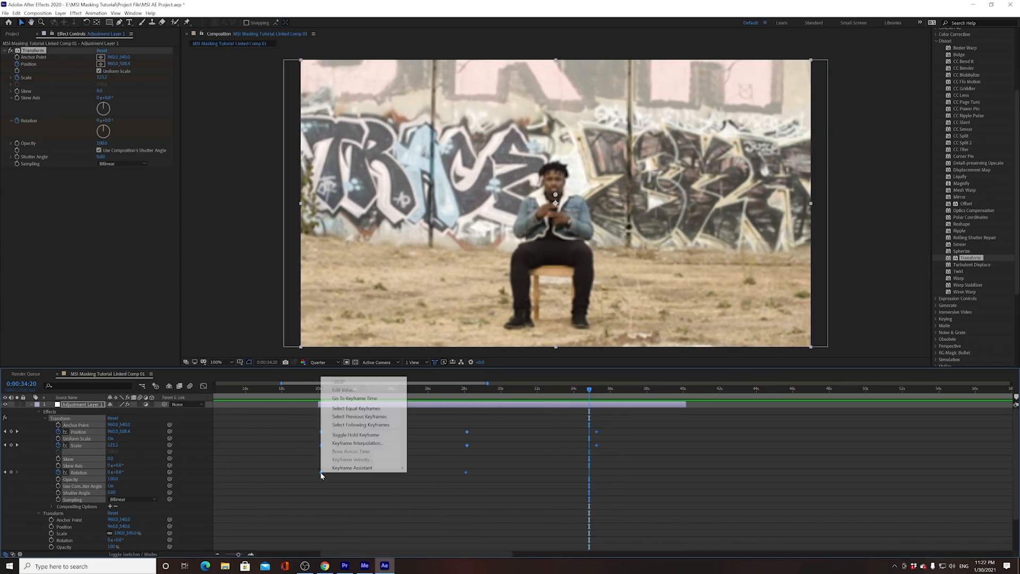
pyautogui.moveTo(366, 468)
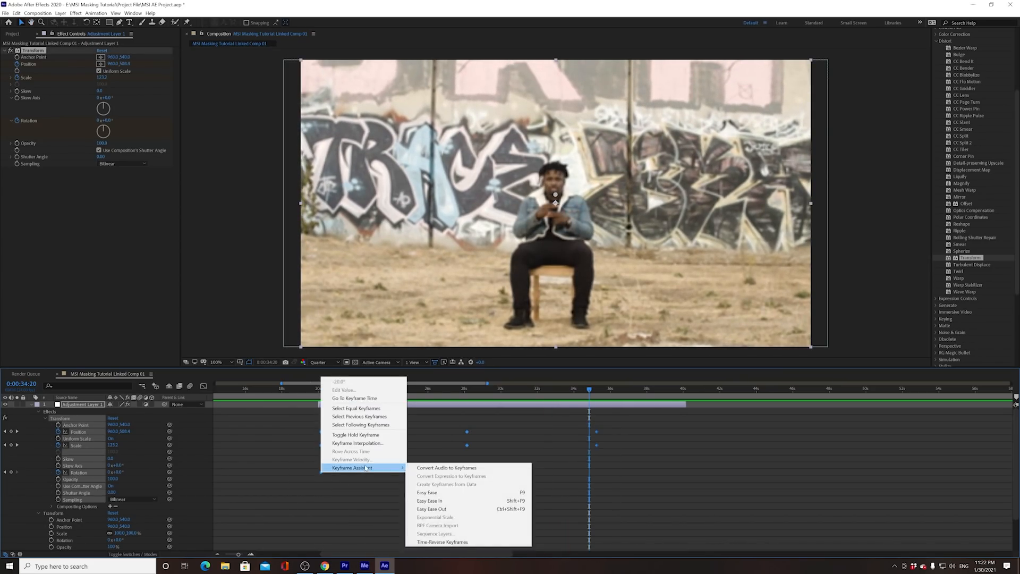
pyautogui.click(449, 493)
pyautogui.click(328, 395)
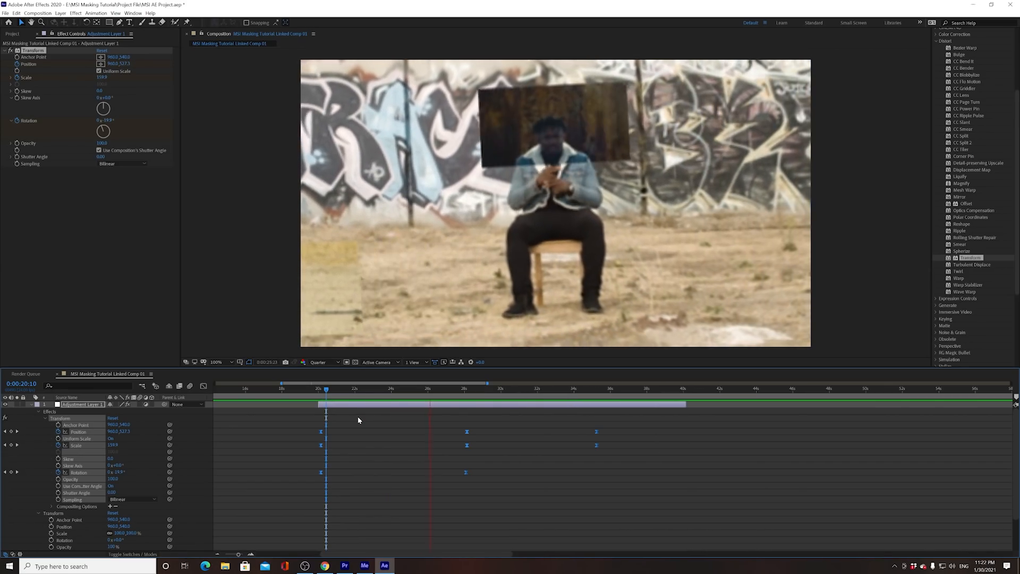
# Move the last Position and Scale keyframes earlier to about 31 seconds and review the timing.
pyautogui.click(636, 466)
pyautogui.moveTo(637, 466); pyautogui.dragTo(527, 460)
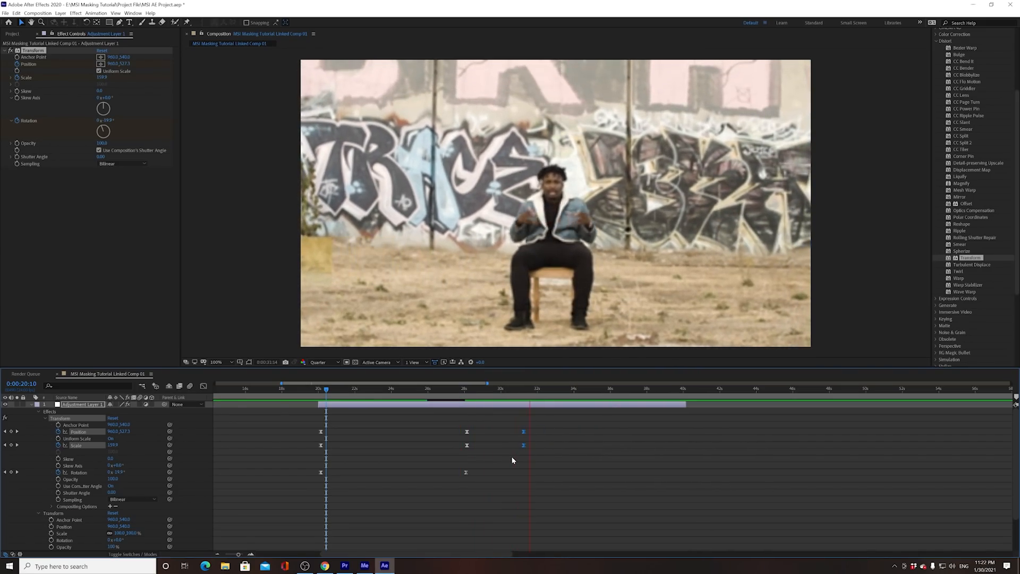
pyautogui.press('space')
pyautogui.moveTo(498, 396); pyautogui.dragTo(337, 419)
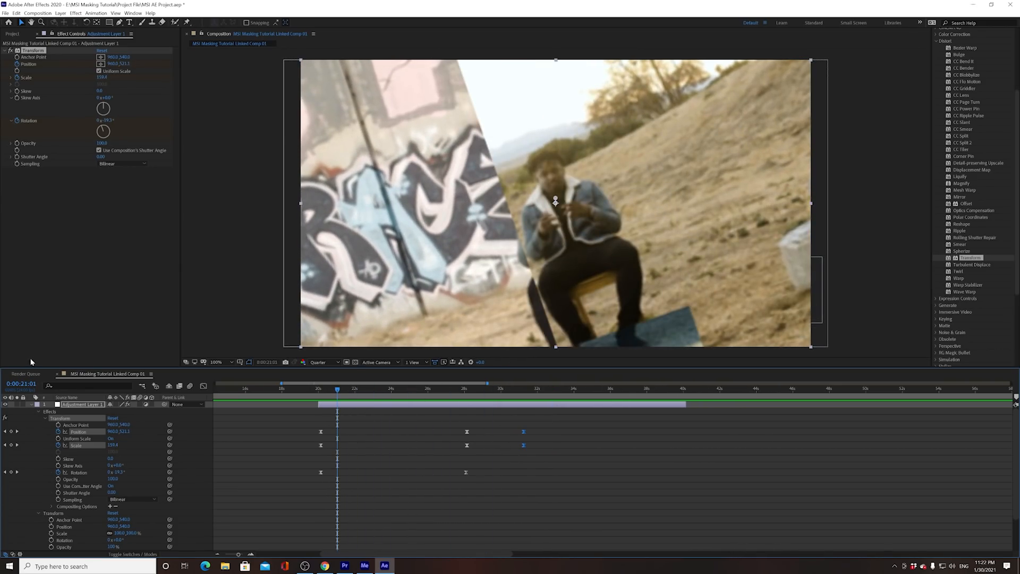
# Show the project's items, set the composition preview resolution to Full, and play the animation from 0:00:20:01.
pyautogui.click(12, 34)
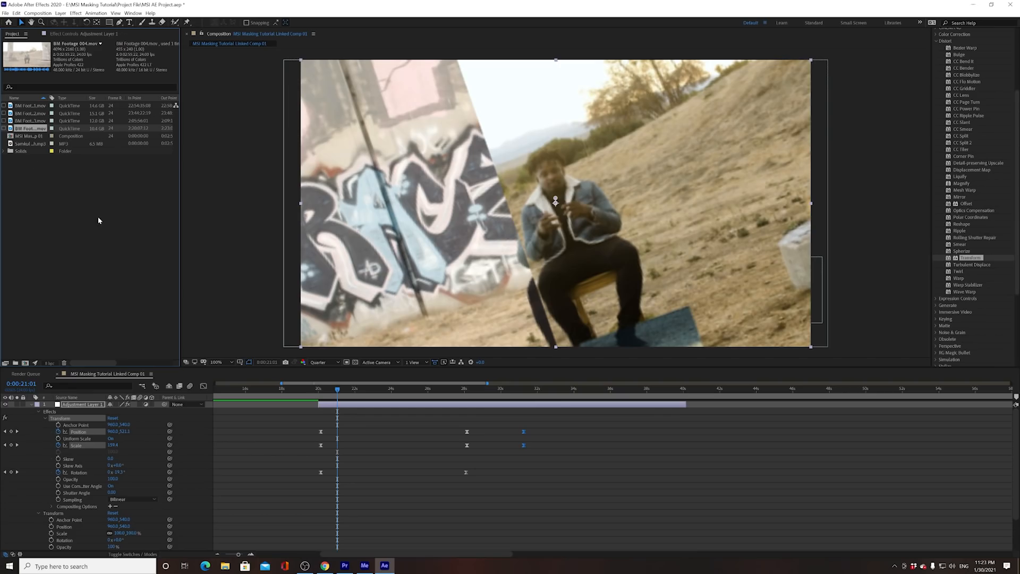
pyautogui.click(322, 362)
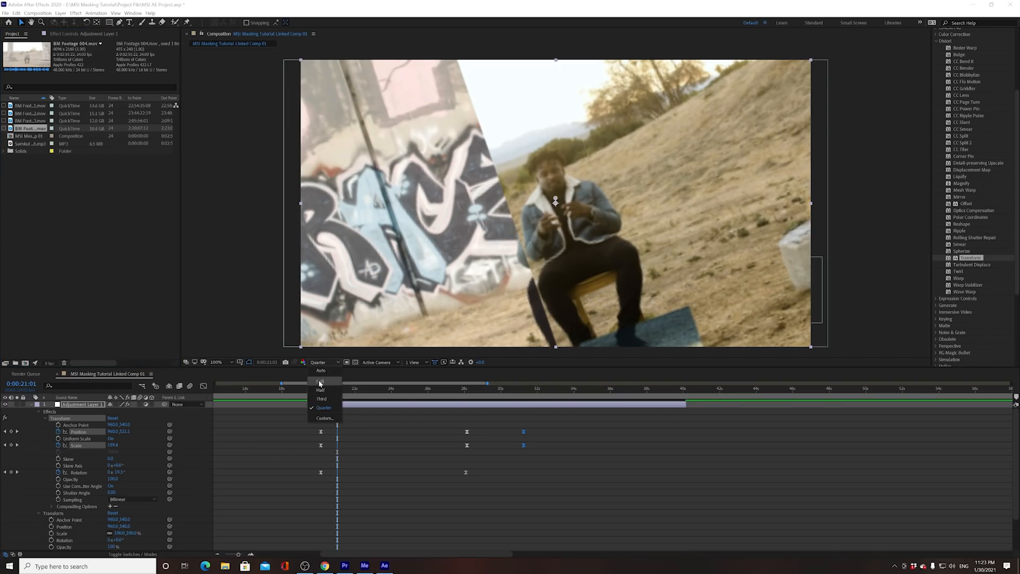
pyautogui.click(320, 382)
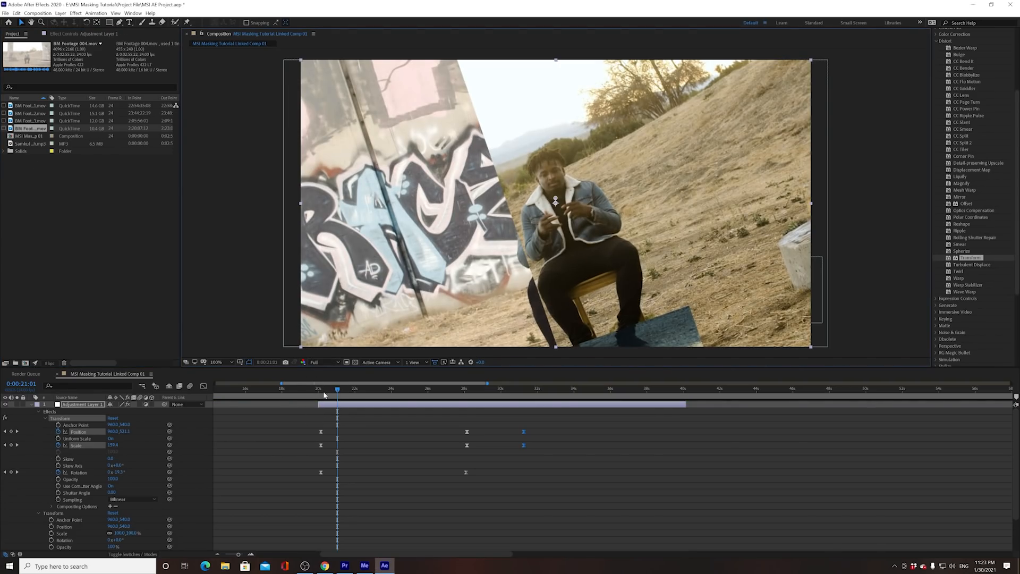
pyautogui.click(319, 396)
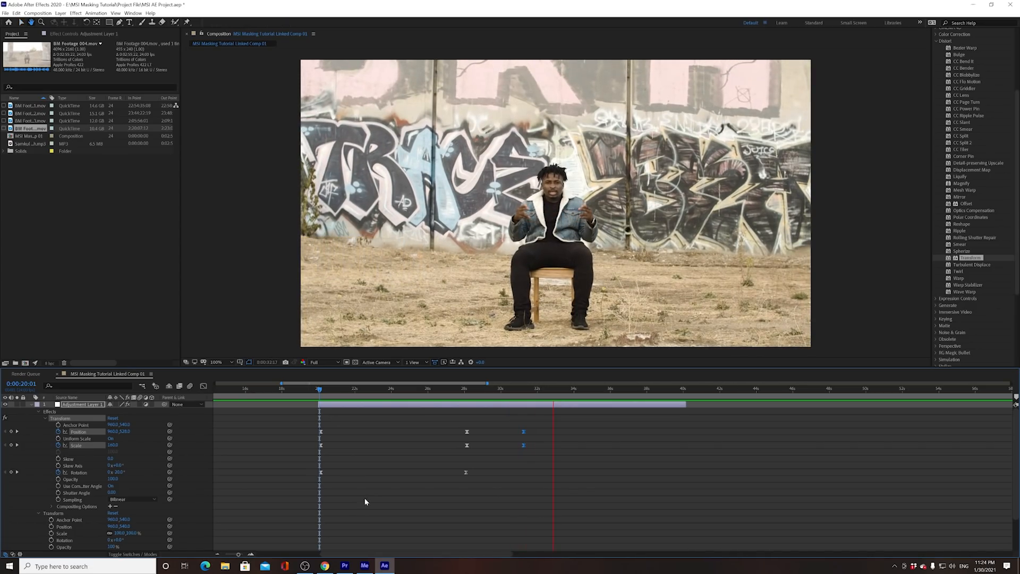
# Switch to Premiere Pro and check the linked composition in the Tutorial sequence around 00:05:32:22.
pyautogui.click(345, 566)
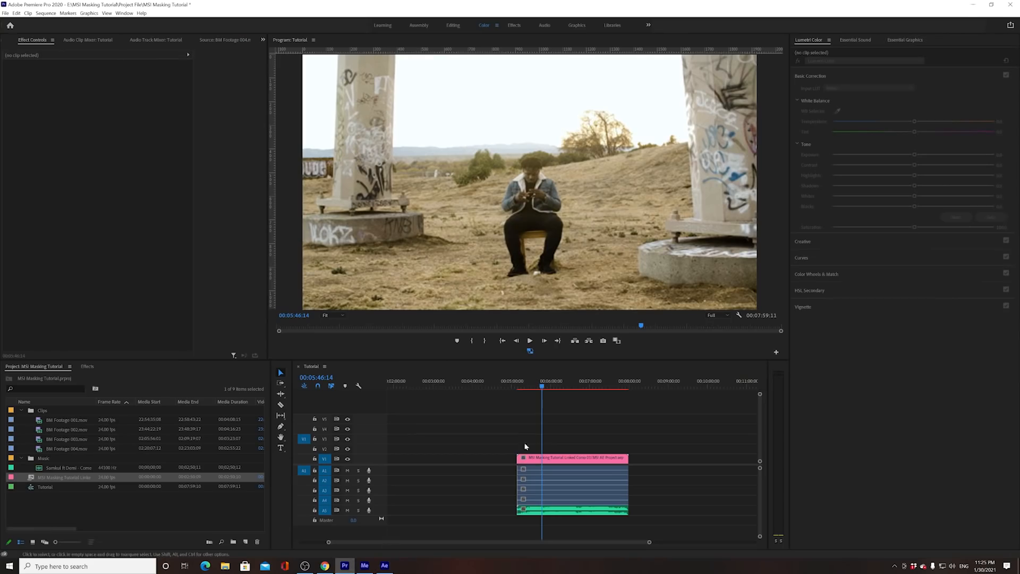
pyautogui.moveTo(533, 380)
pyautogui.mouseDown()
pyautogui.moveTo(549, 386)
pyautogui.moveTo(514, 387)
pyautogui.moveTo(546, 386)
pyautogui.moveTo(535, 385)
pyautogui.mouseUp()
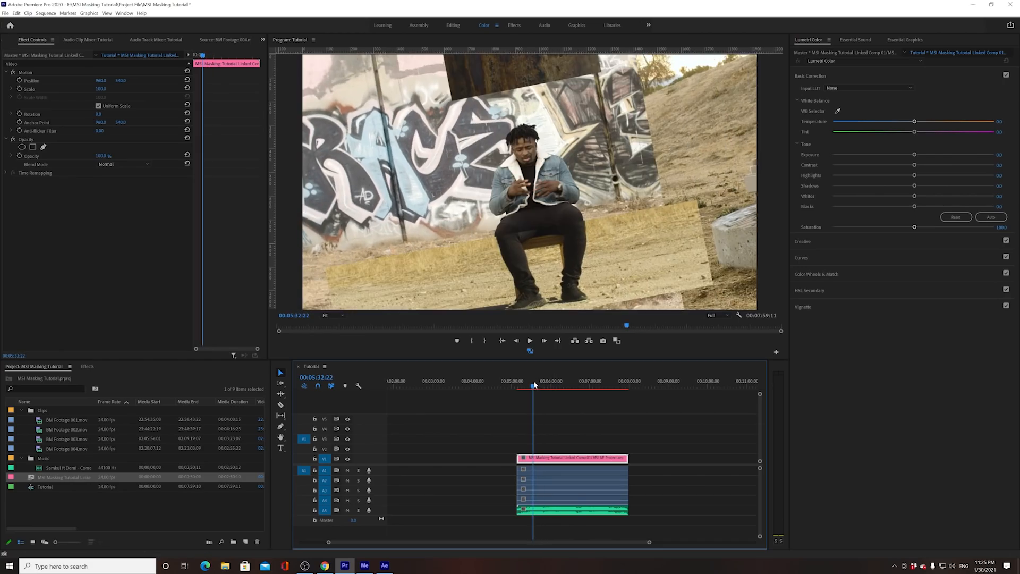